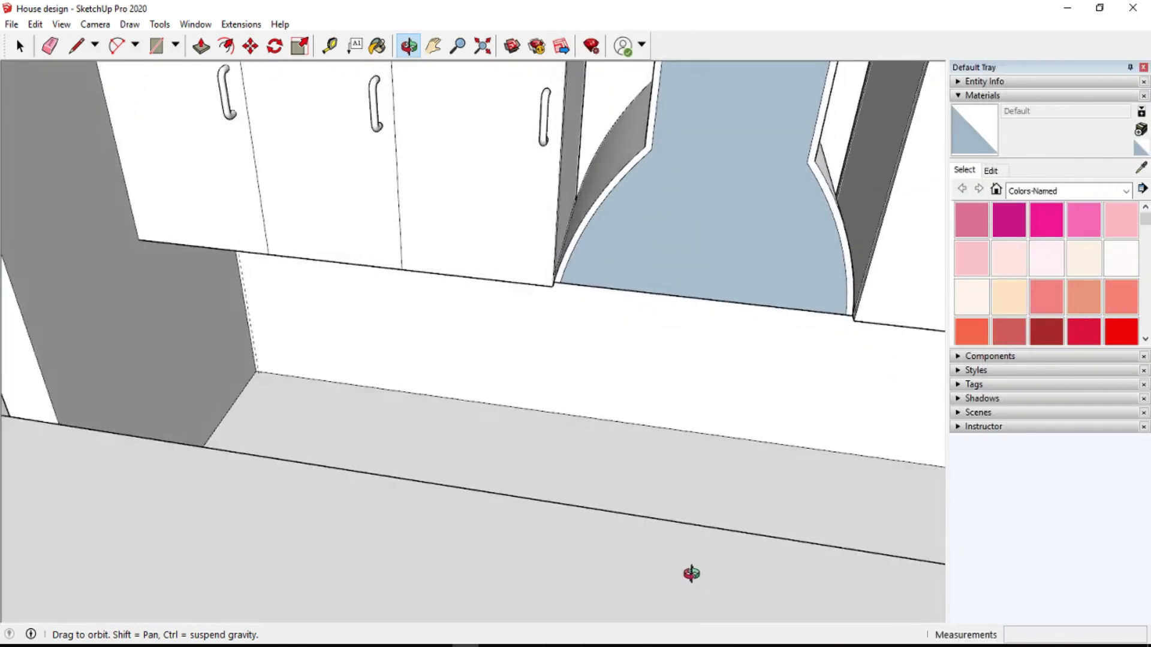
- Place a guide 3/4" in from the counter edge beside the dark side wall
drag(691, 574, 709, 634)
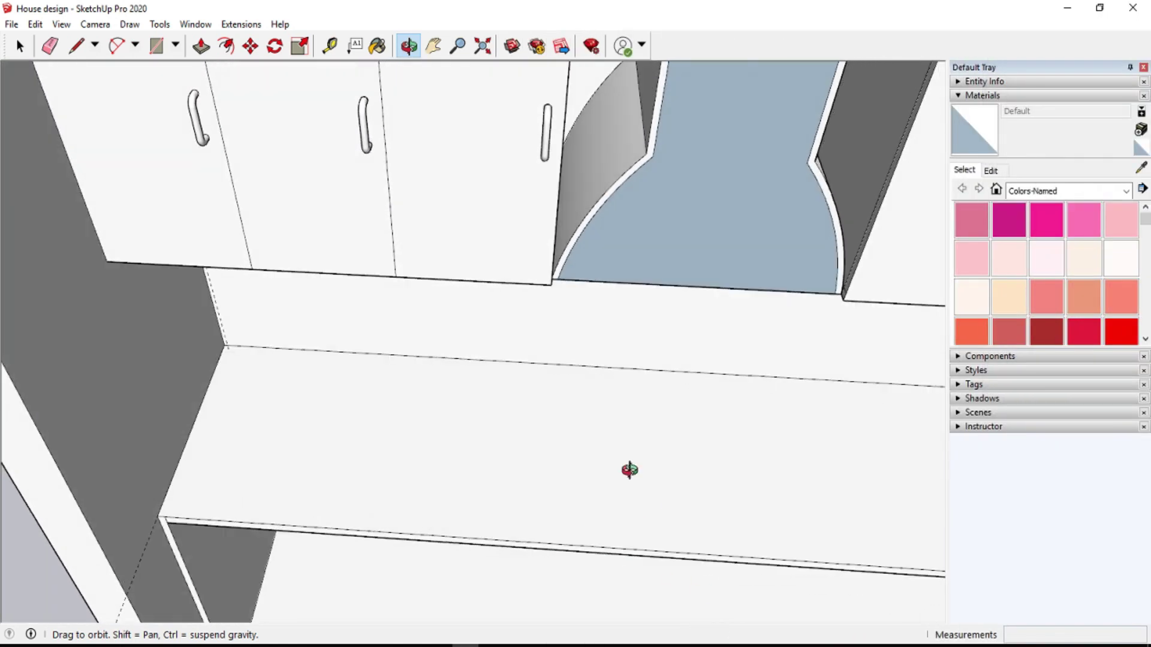
click(433, 45)
mouse_move(507, 291)
mouse_down()
mouse_move(476, 424)
mouse_move(408, 373)
mouse_move(417, 323)
mouse_up()
click(330, 46)
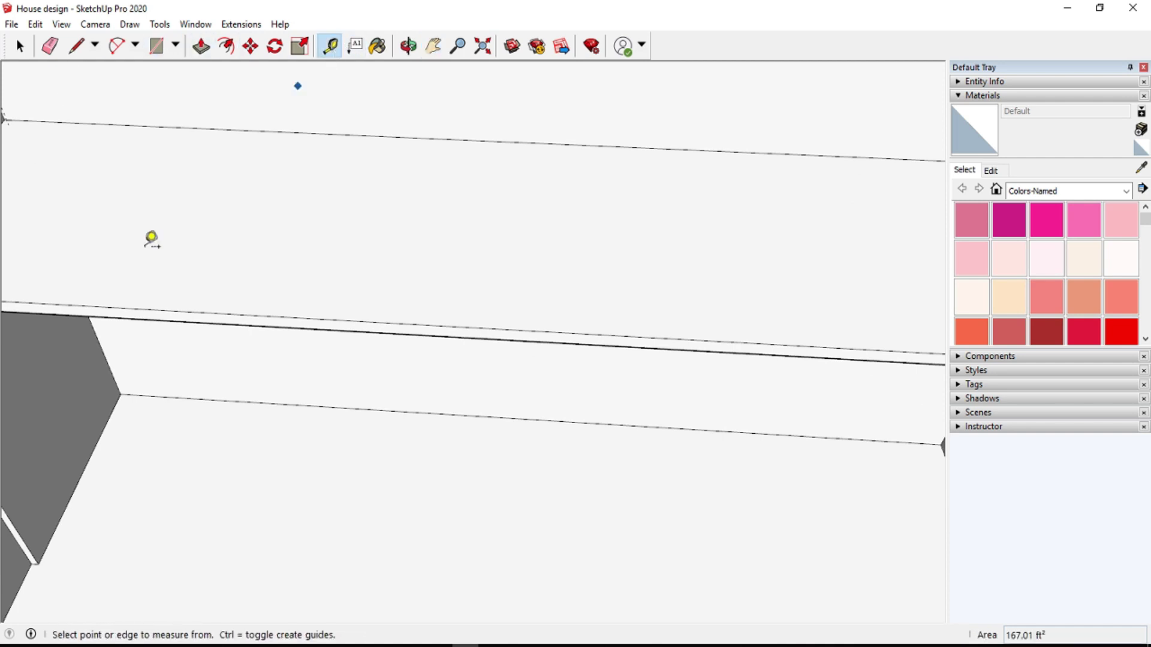
click(69, 498)
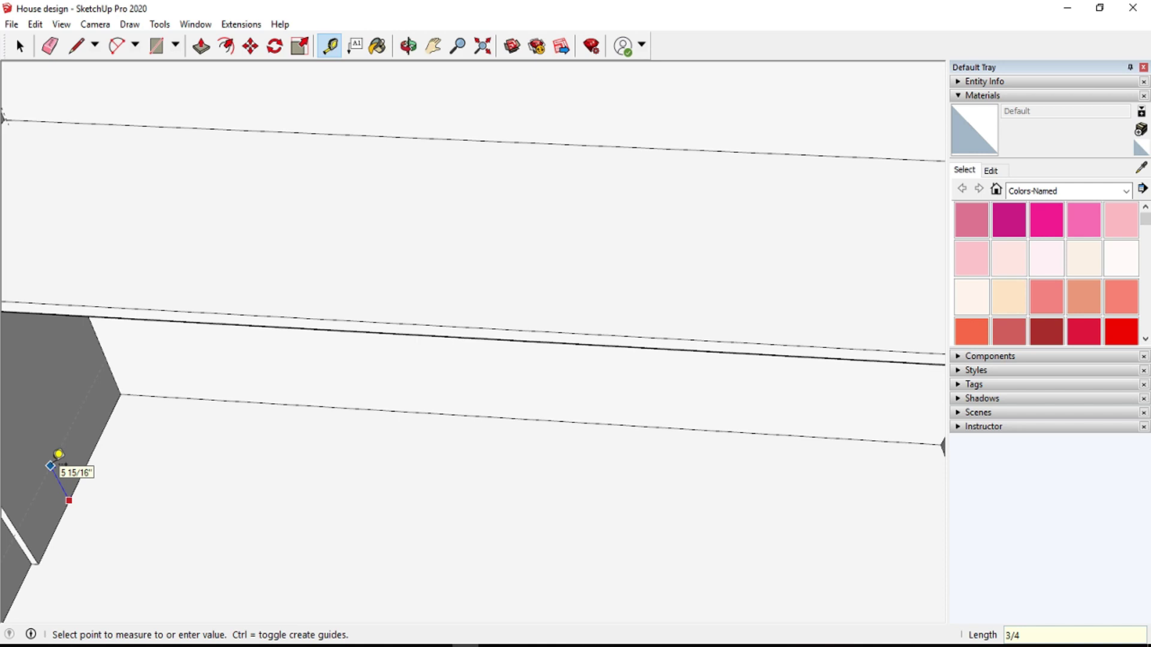
click(59, 454)
scroll(56, 468, up, 2)
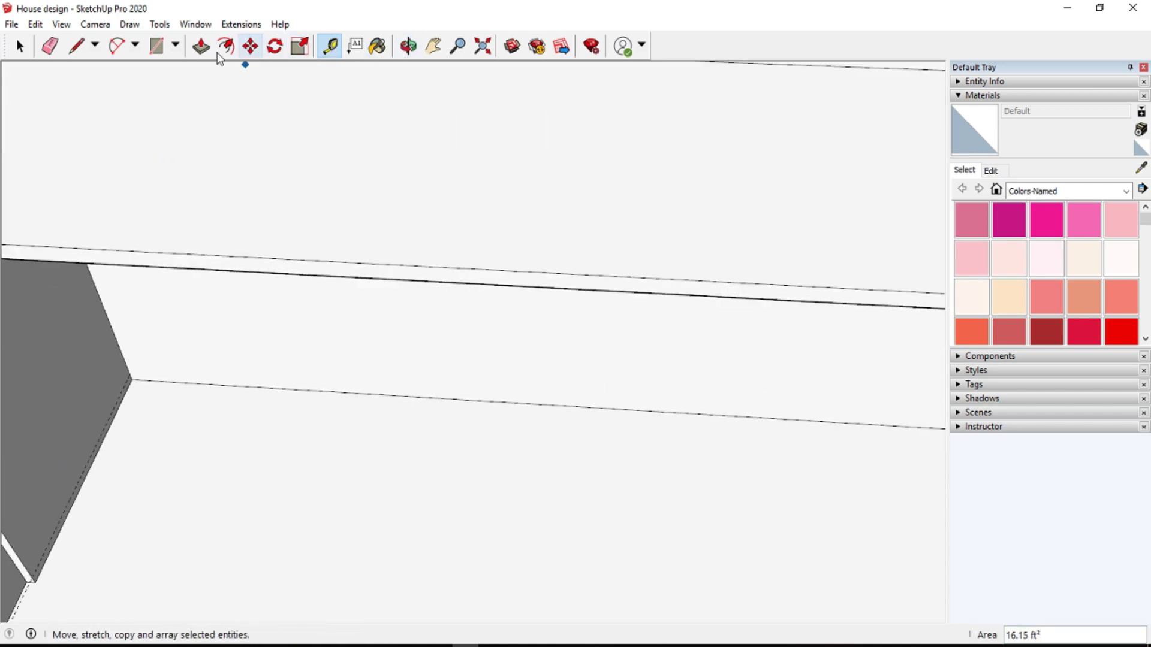
- Draw an edge along the 3/4" guide to close off a thin strip on the counter
click(76, 46)
scroll(33, 579, up, 2)
click(33, 579)
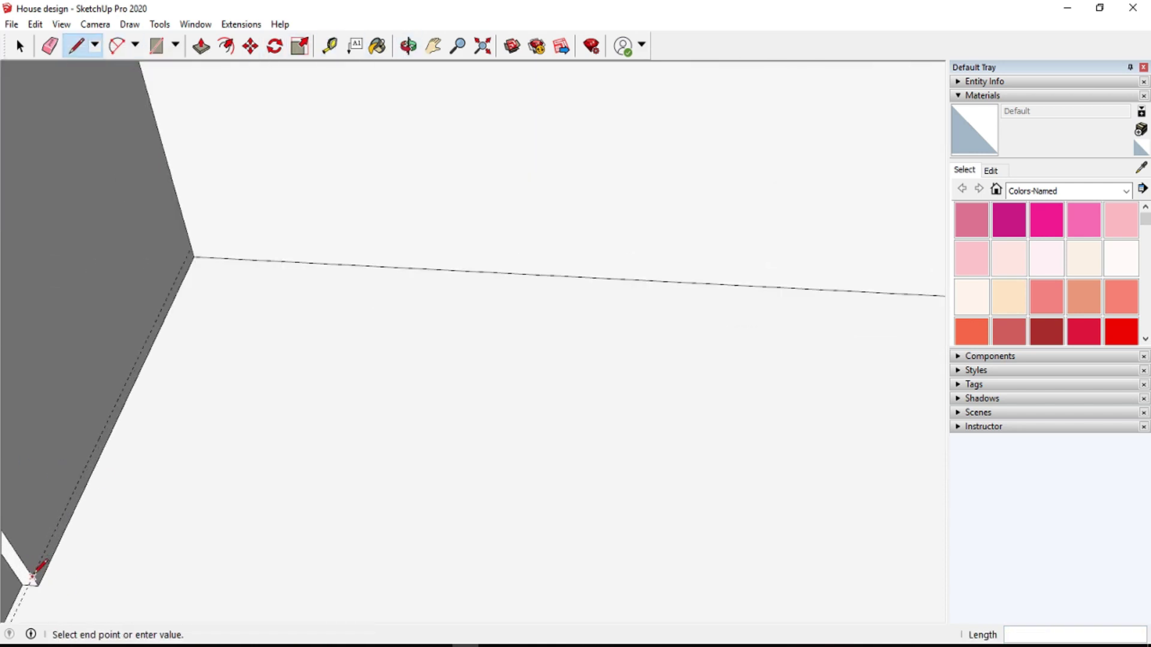
click(193, 257)
scroll(84, 294, down, 1)
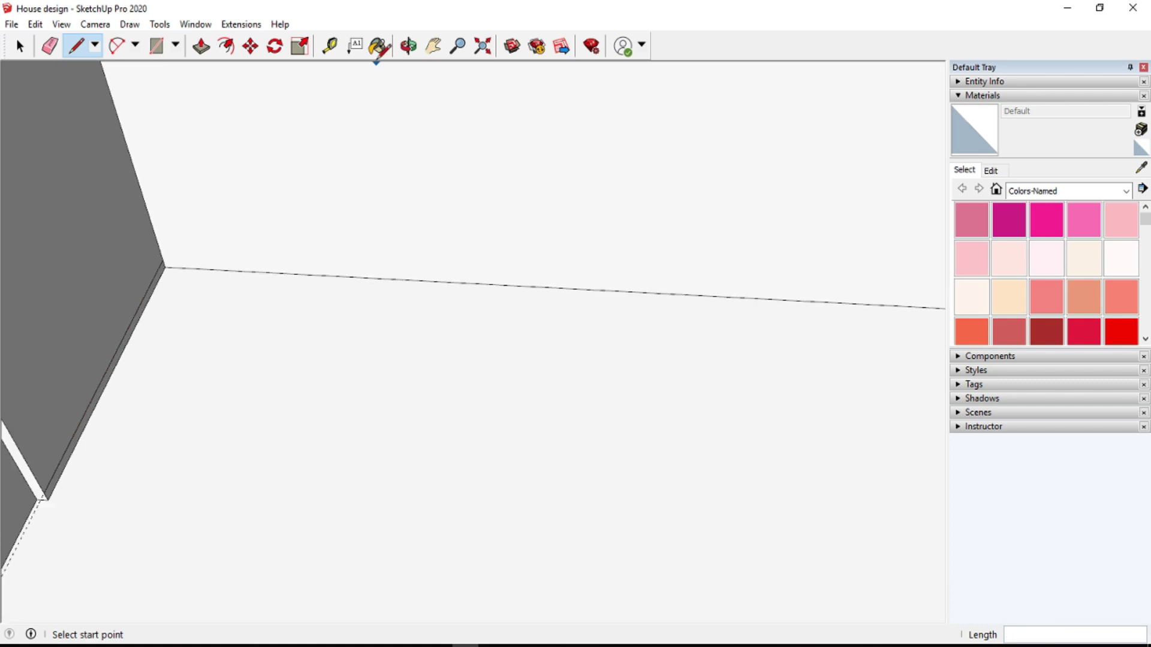
- Push/Pull the strip up into a thin wall panel along the counter's front edge
key(p)
click(100, 401)
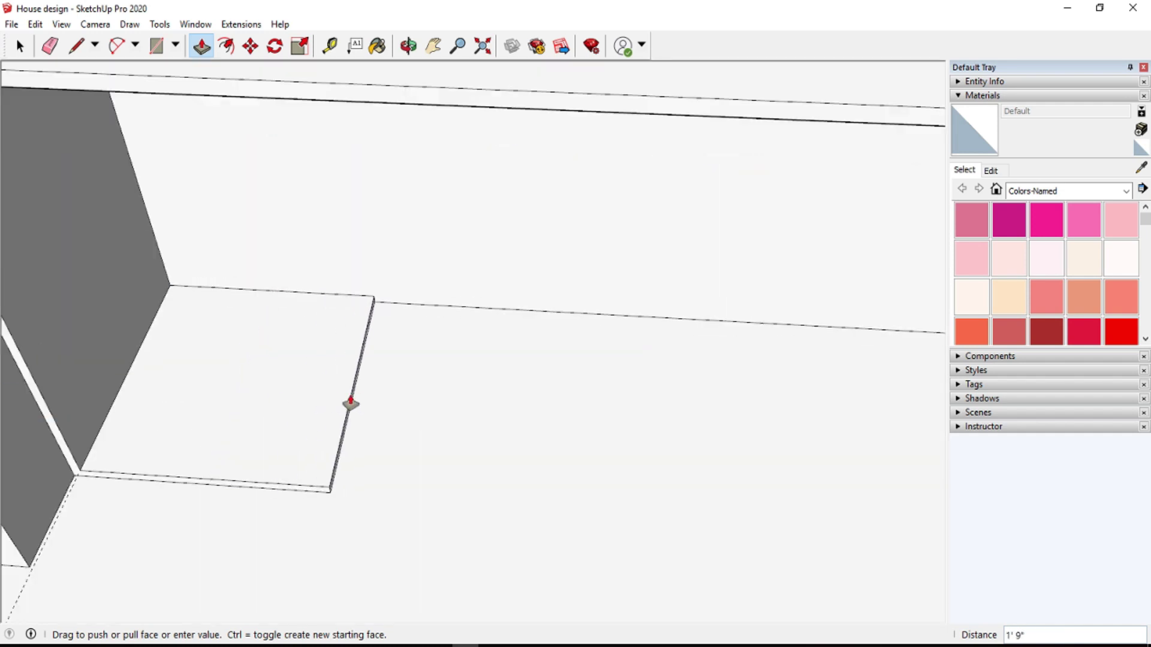
mouse_move(446, 180)
shift+middle_down()
mouse_move(432, 272)
mouse_move(216, 136)
shift+middle_up()
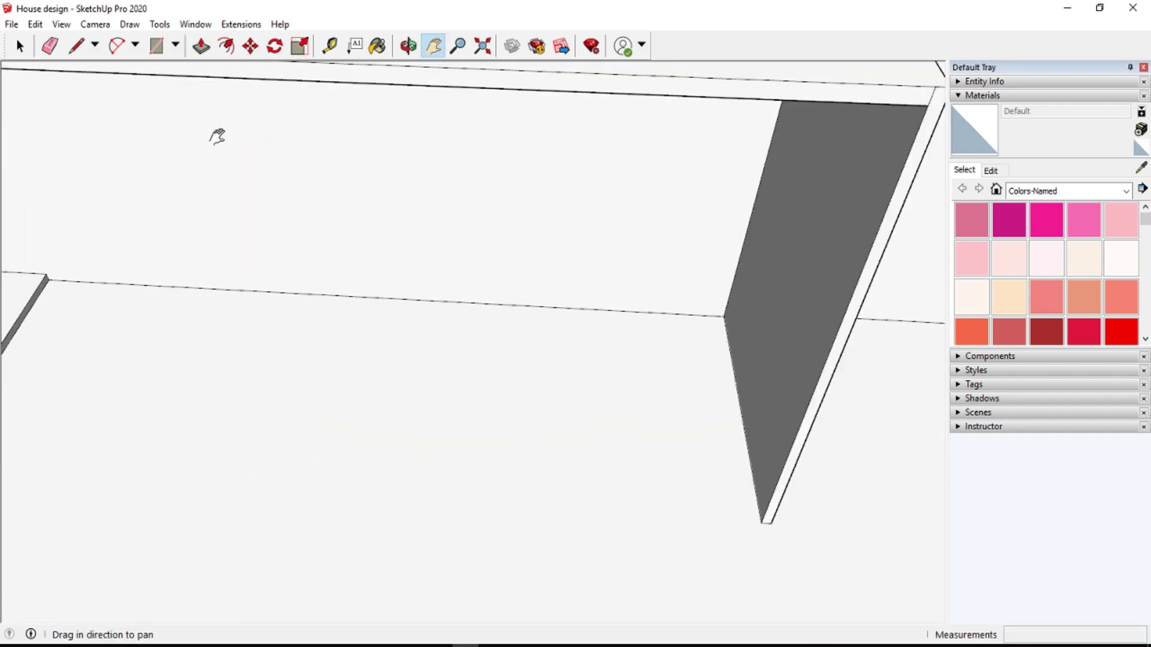
click(771, 493)
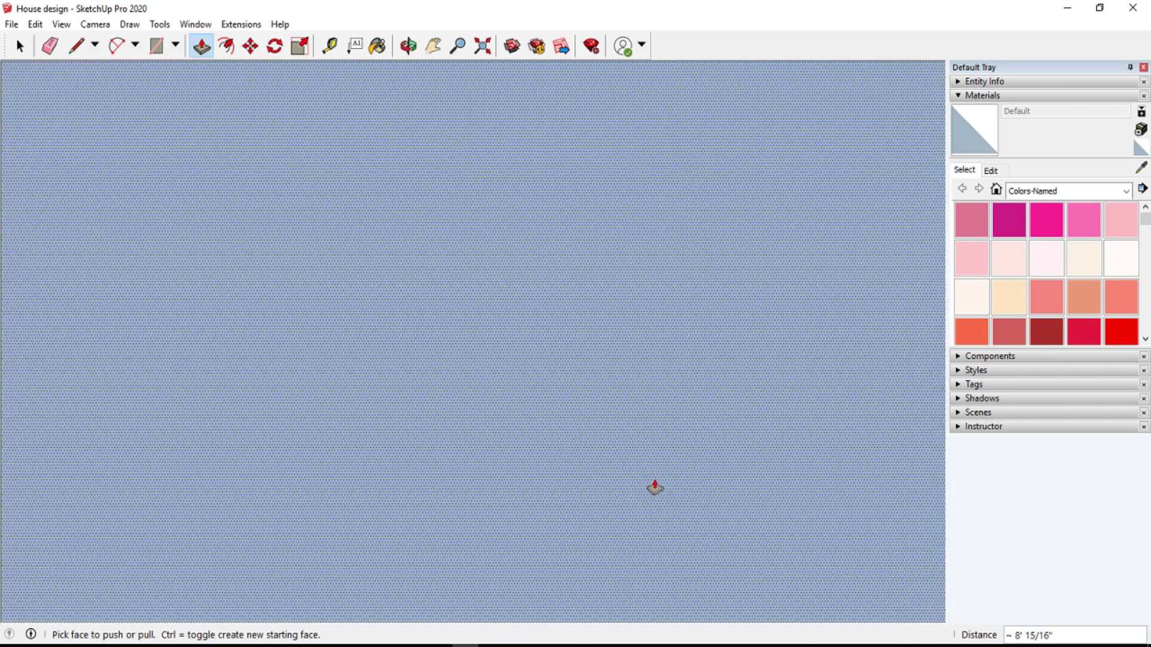
scroll(653, 481, down, 3)
scroll(651, 475, up, 2)
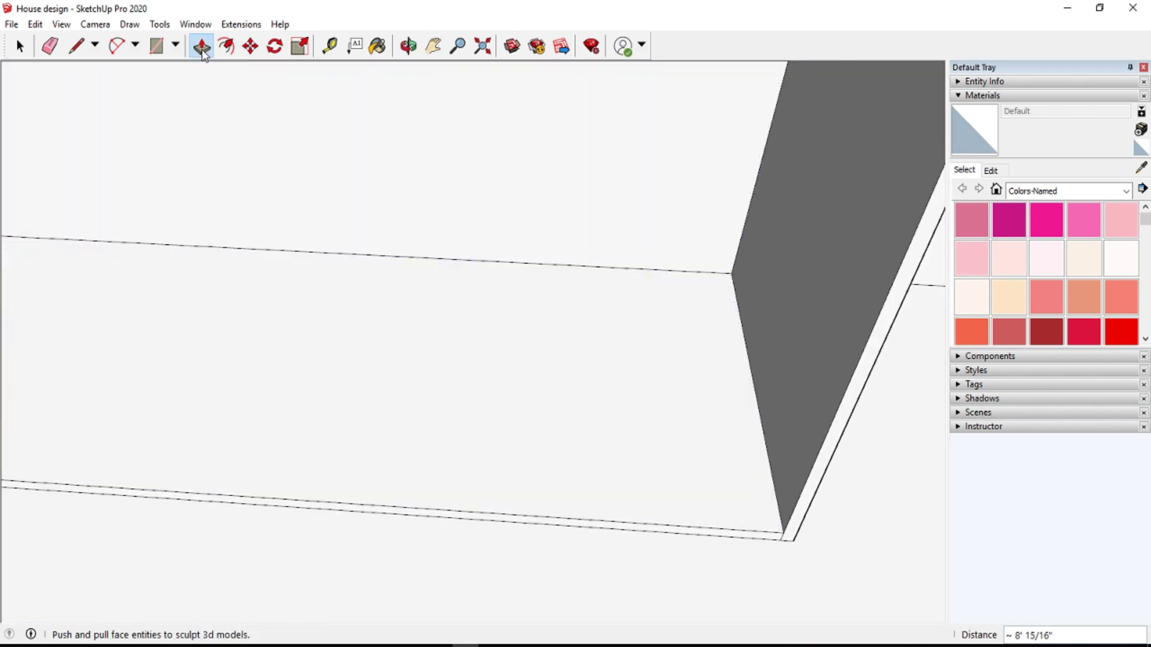
click(433, 46)
mouse_move(375, 230)
mouse_down()
mouse_move(524, 350)
mouse_move(403, 352)
mouse_move(532, 371)
mouse_up()
scroll(404, 352, down, 2)
scroll(532, 371, down, 2)
scroll(532, 372, down, 2)
scroll(528, 376, up, 1)
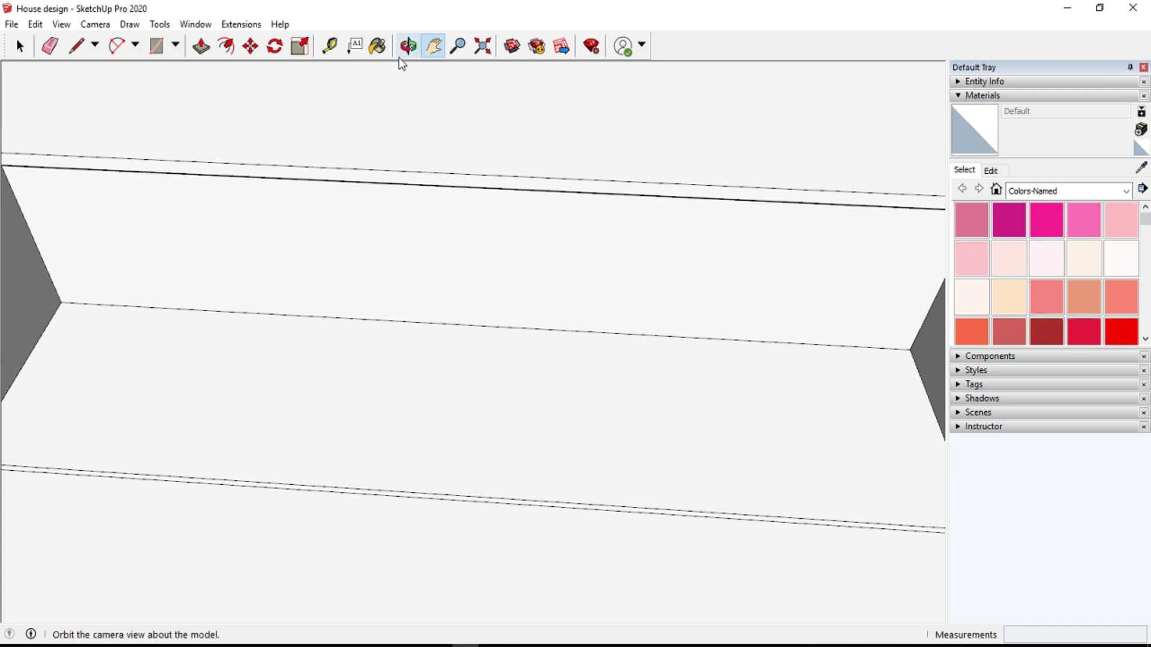
- Draw a centre edge from the counter midpoint and place .375" guides on either side
click(76, 45)
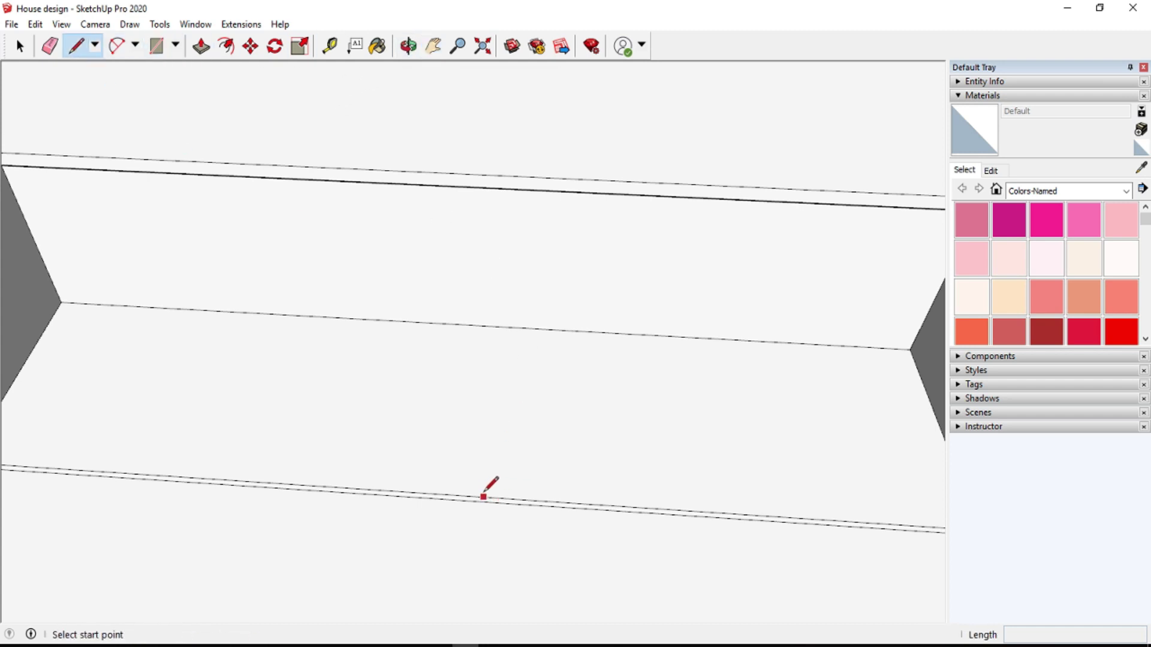
click(473, 326)
click(457, 493)
click(320, 51)
click(466, 402)
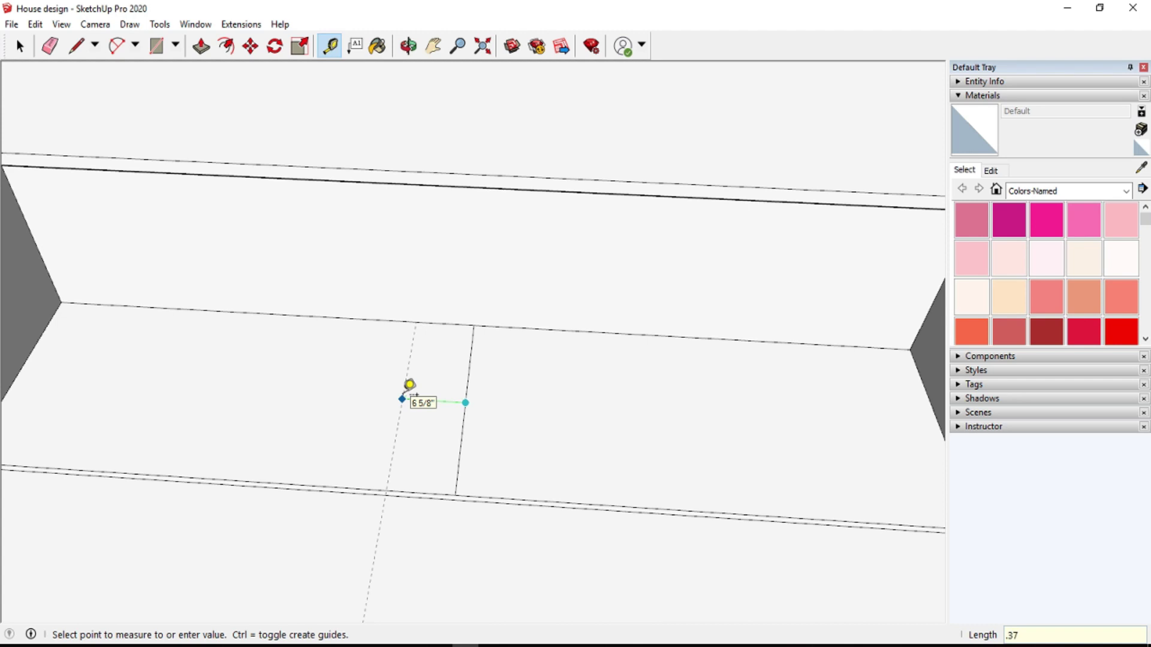
text(2)
key(Return)
click(462, 436)
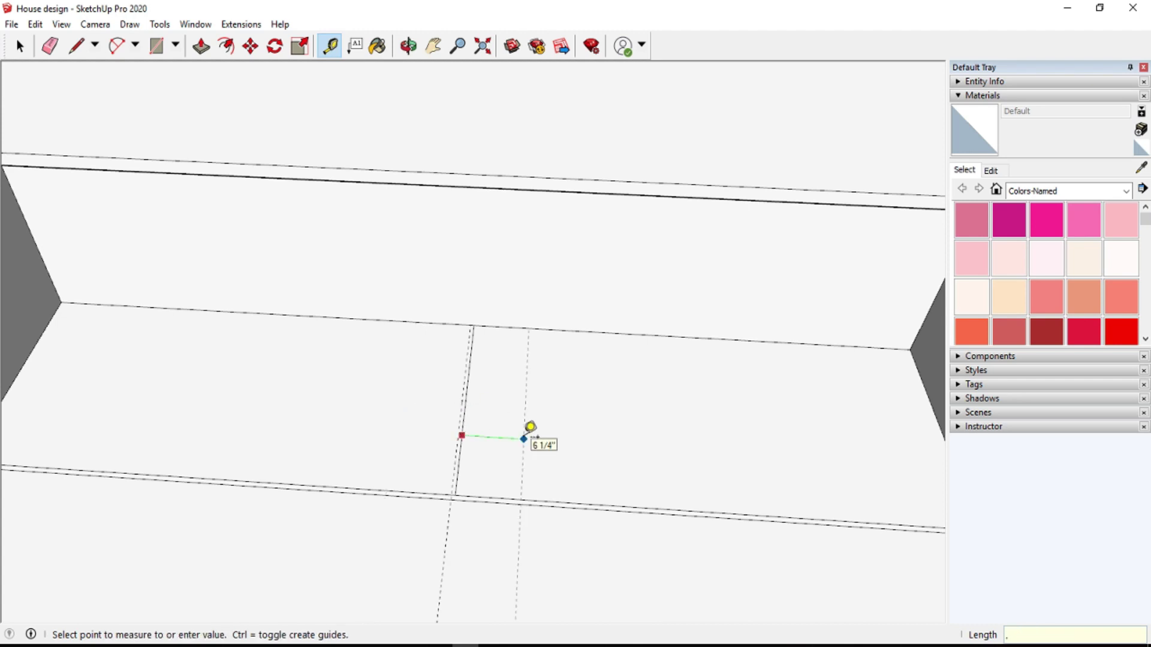
text(5)
key(Return)
scroll(530, 427, up, 2)
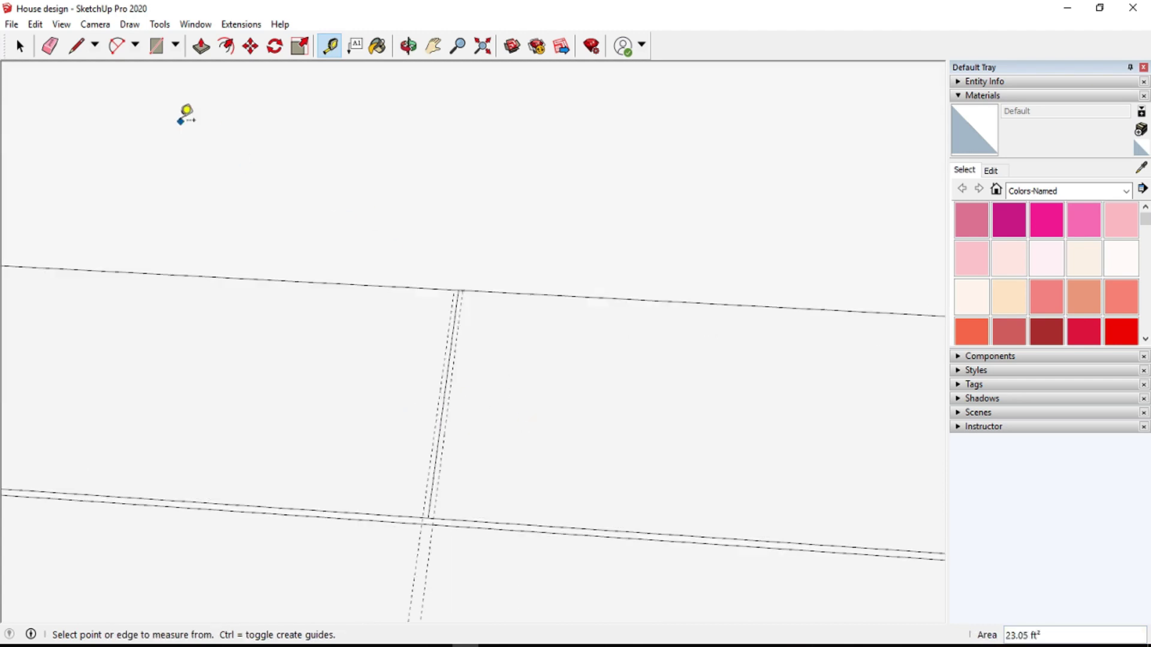
- Erase the centre edge and draw a thin rectangle between the two guides
click(50, 46)
click(447, 406)
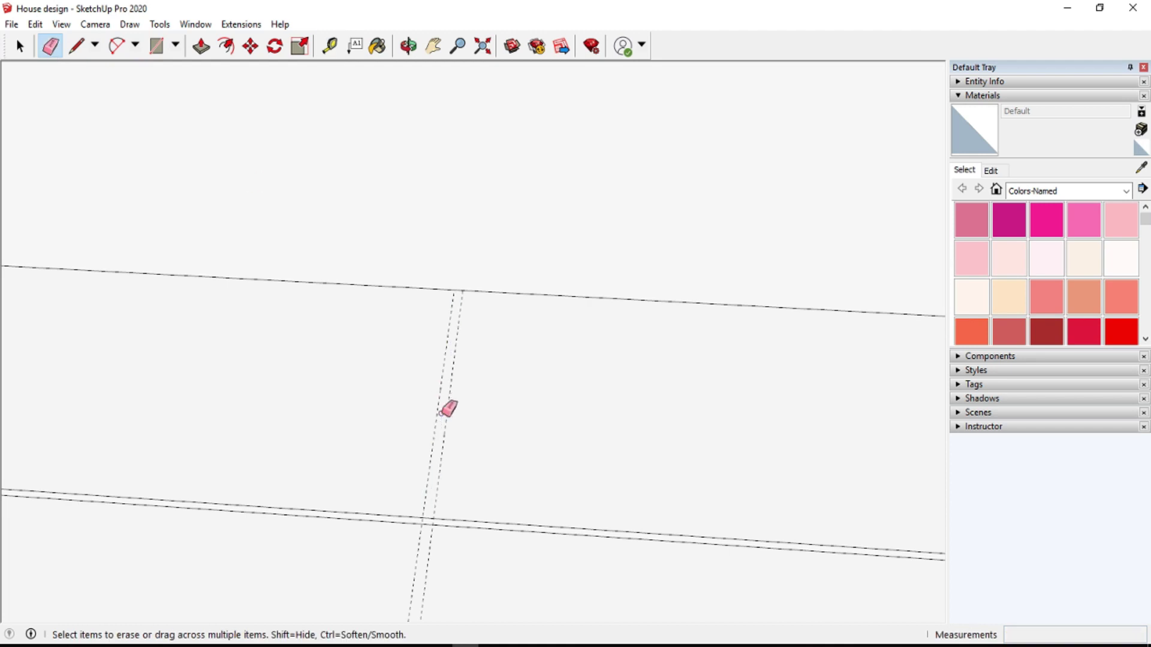
click(156, 46)
click(422, 518)
click(448, 329)
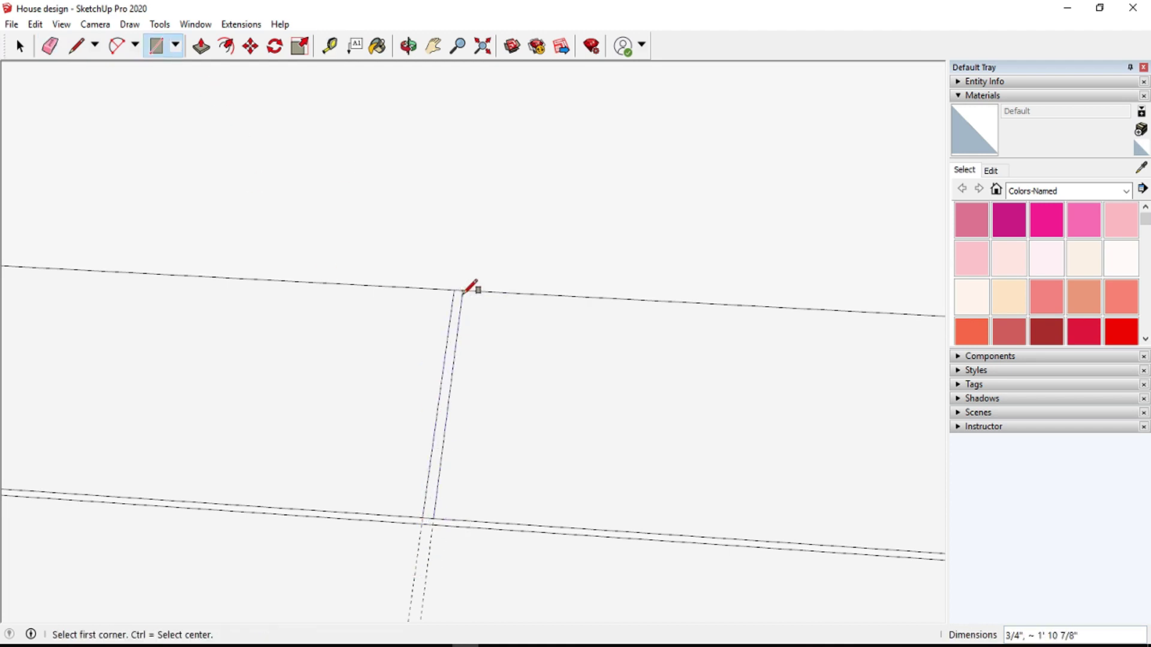
- Push/Pull the rectangle up 2' 10 1/4" into a 3/4" divider wall
click(202, 46)
scroll(223, 334, down, 1)
scroll(223, 334, down, 1)
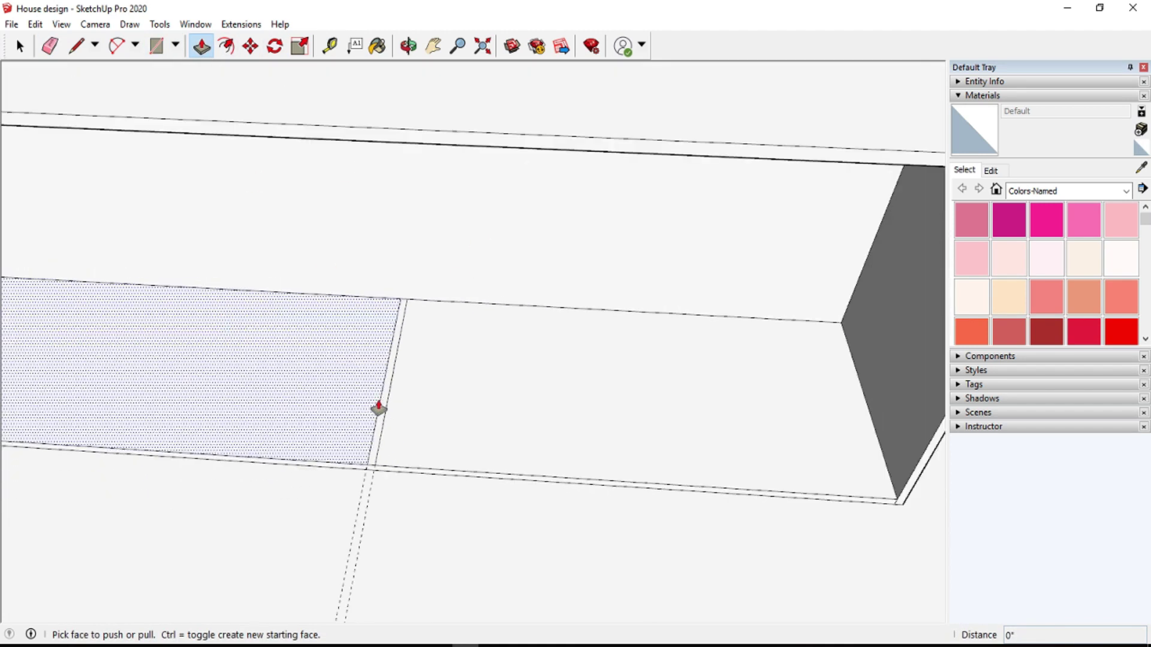
click(382, 412)
drag(381, 412, 429, 175)
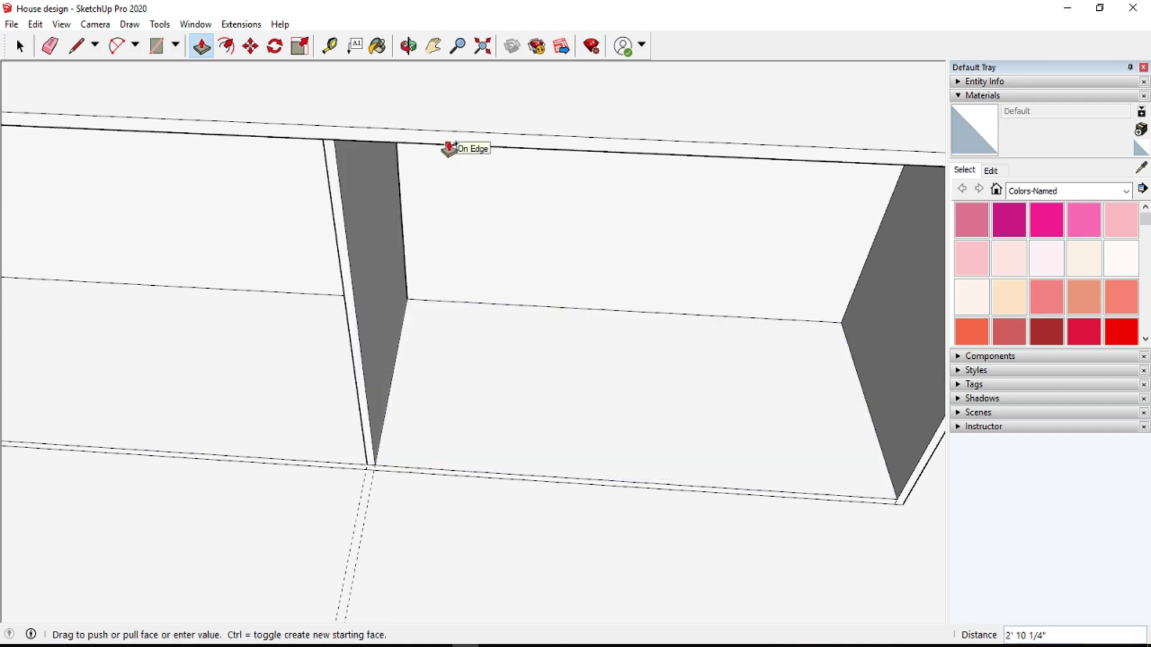
click(452, 150)
scroll(495, 344, up, 1)
- Draw an edge across the right bay and place .375" guides on either side
key(l)
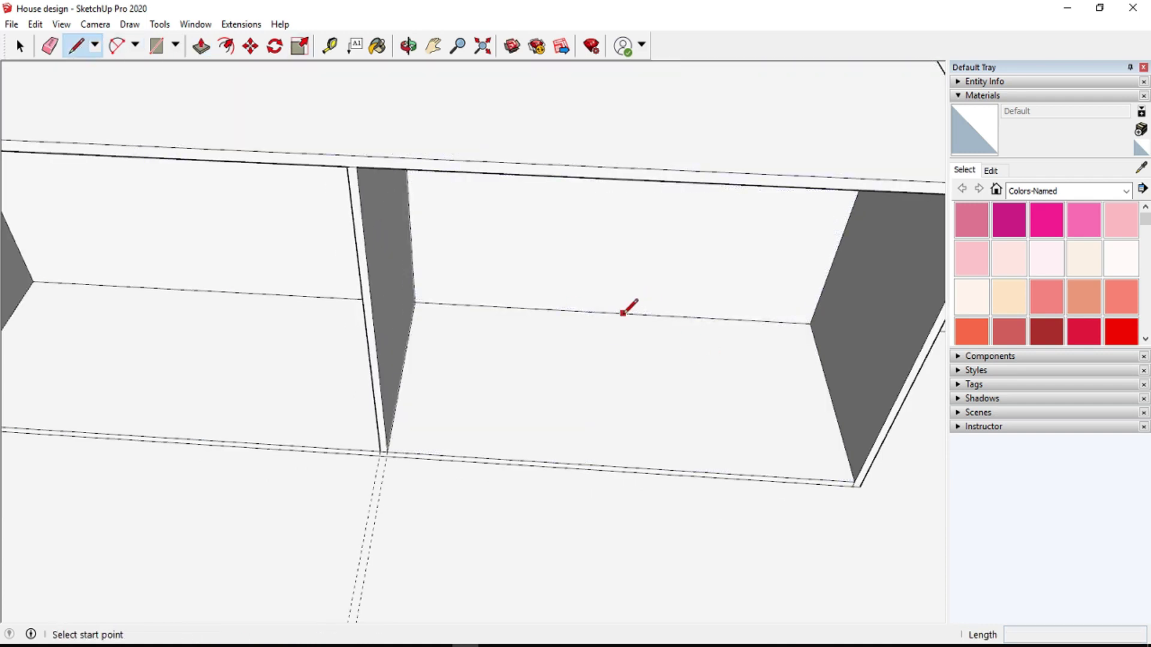
click(611, 312)
click(618, 465)
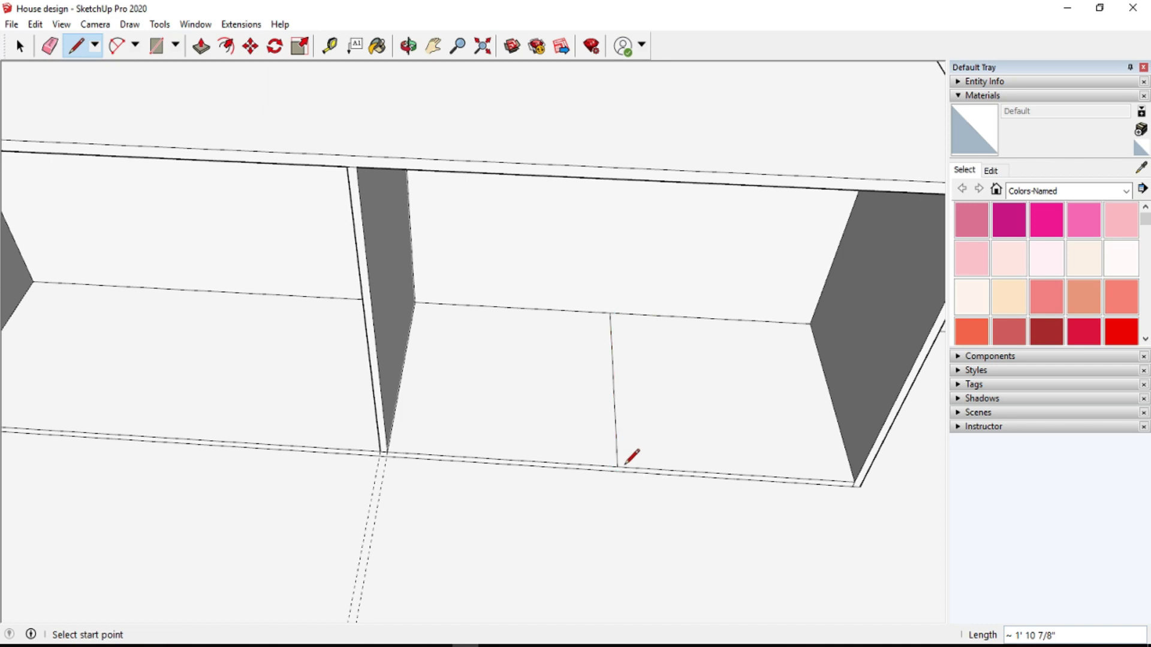
click(329, 46)
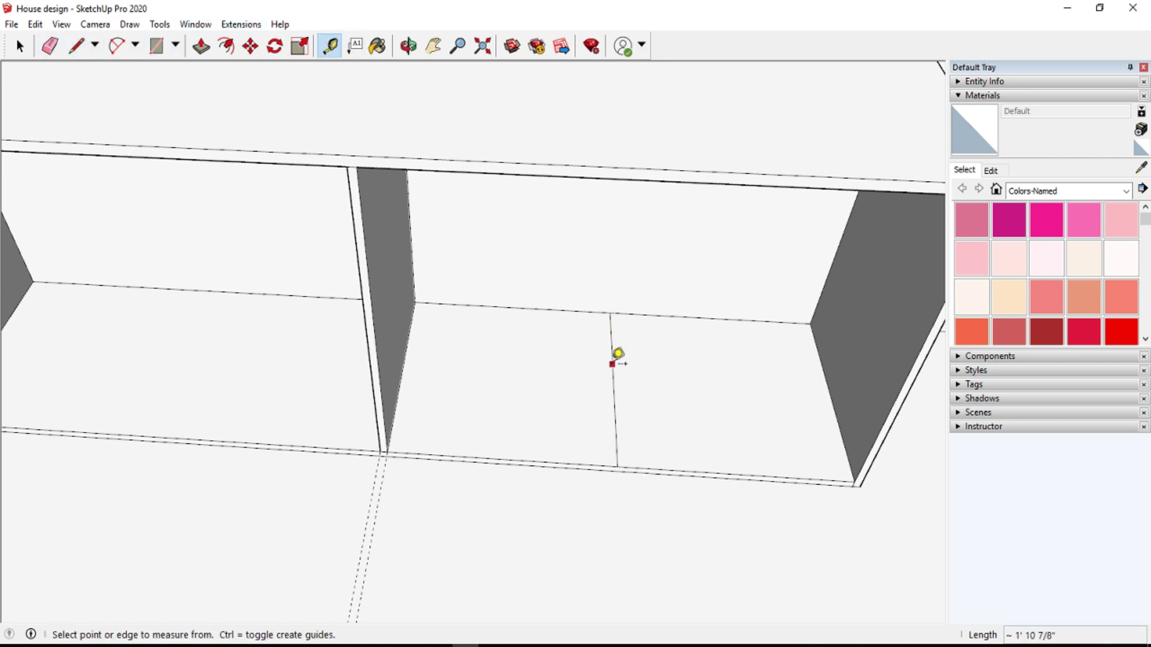
click(612, 363)
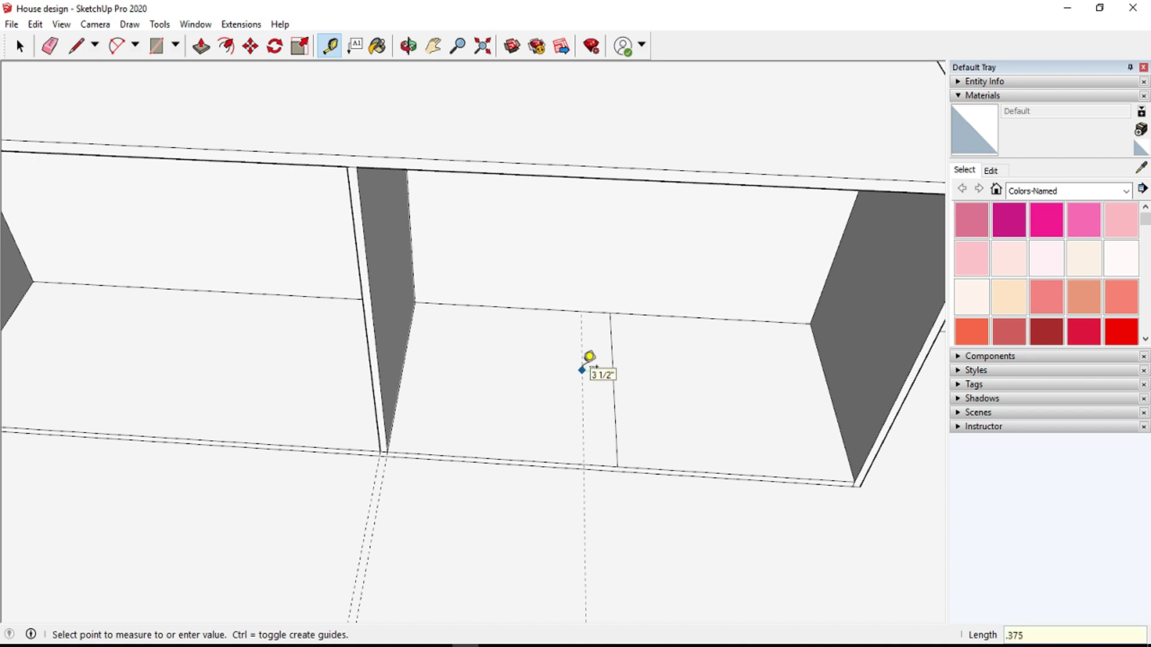
key(Return)
scroll(584, 384, up, 3)
click(596, 406)
text(.)
key(Return)
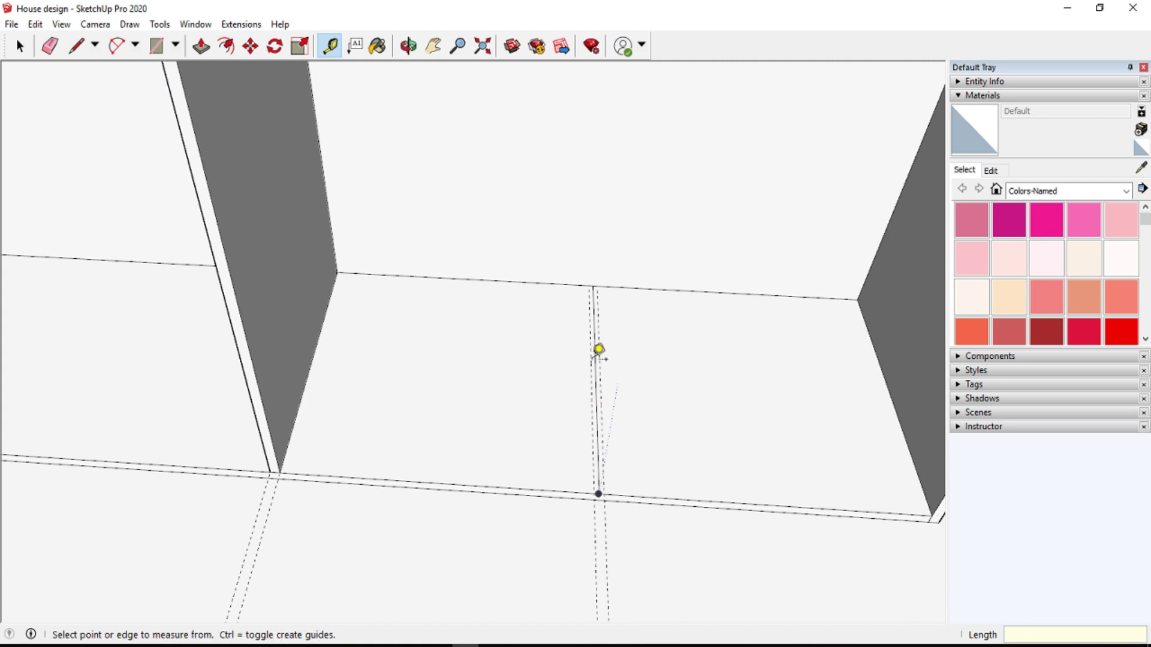
- Erase the temporary edge and draw a thin rectangle between the guides
key(e)
click(597, 413)
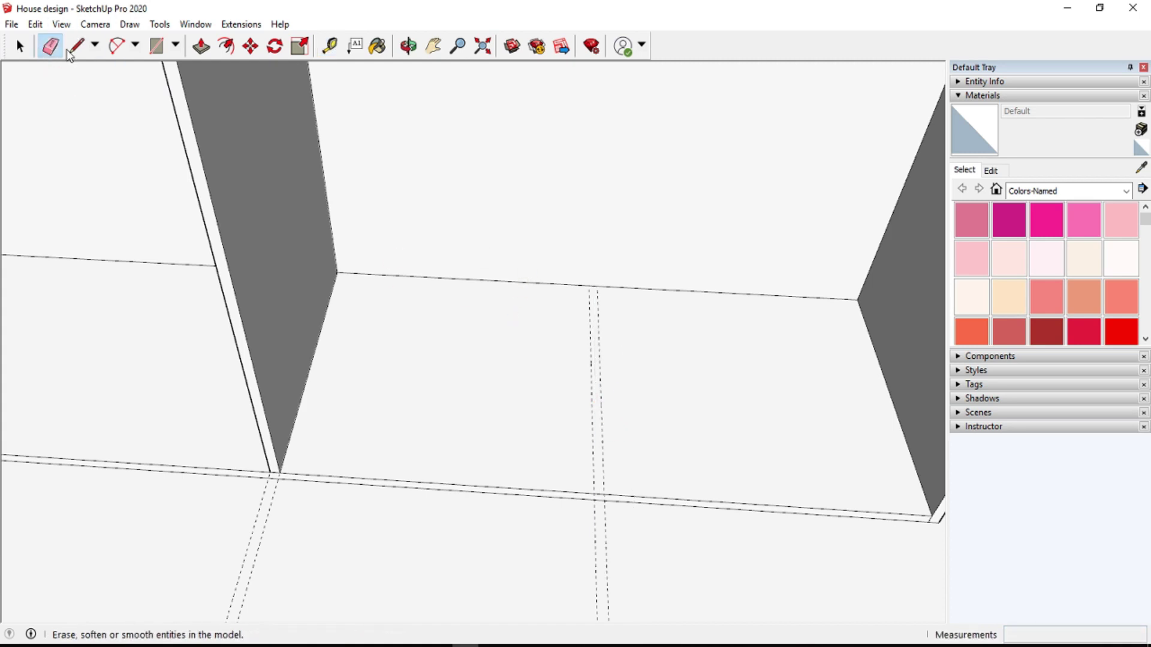
click(156, 45)
click(589, 286)
click(604, 495)
- Push/Pull the rectangle up 2' 10 1/4" into a second 3/4" divider
key(f)
key(p)
scroll(597, 459, down, 2)
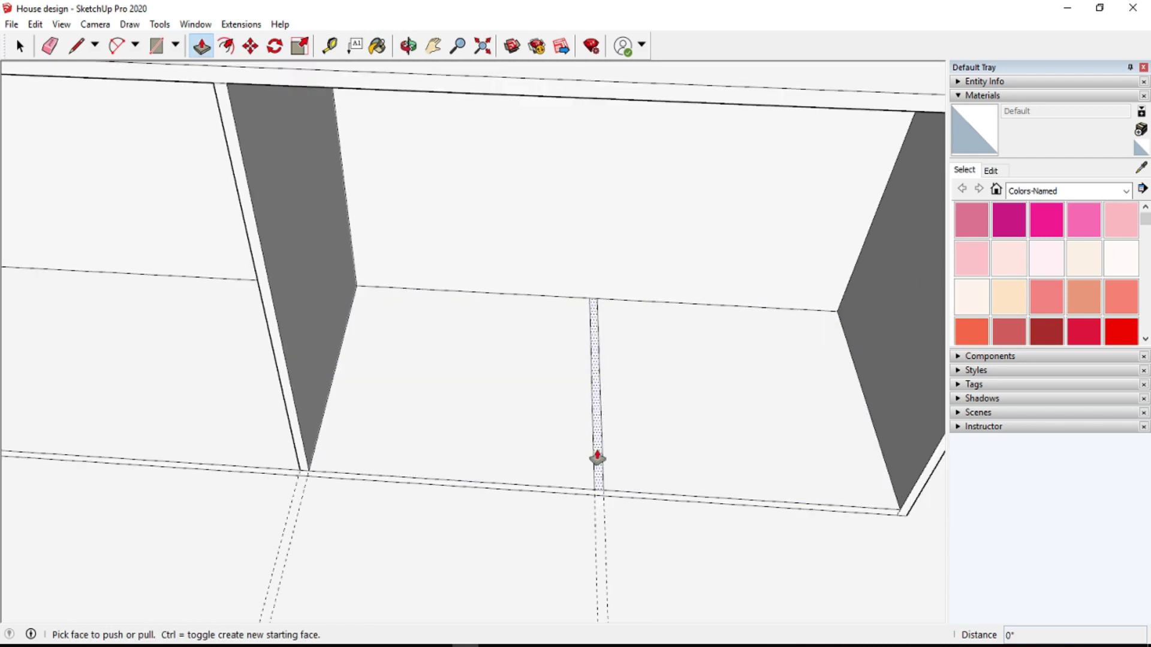
click(596, 457)
click(722, 105)
scroll(470, 312, down, 3)
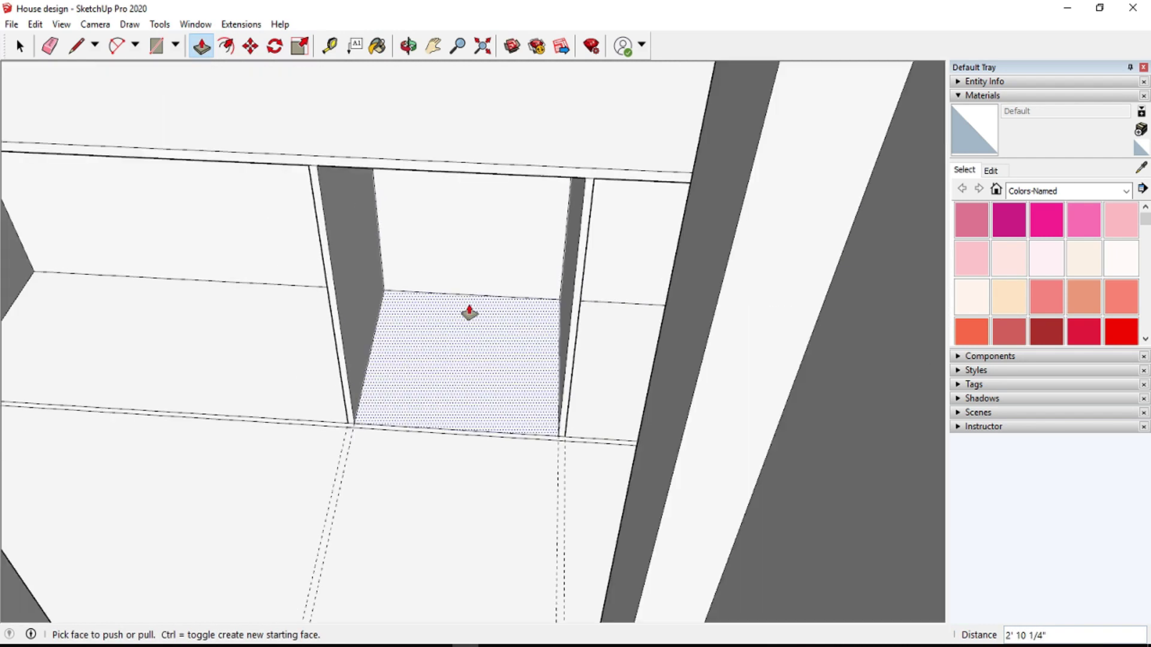
scroll(470, 312, up, 2)
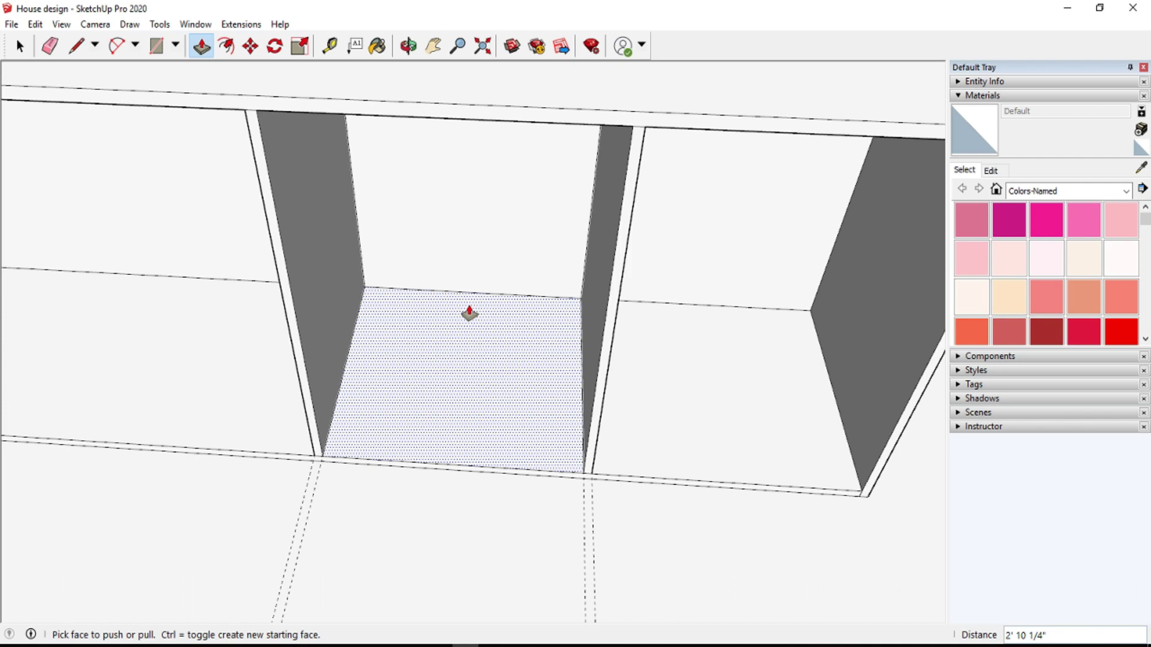
scroll(469, 313, down, 1)
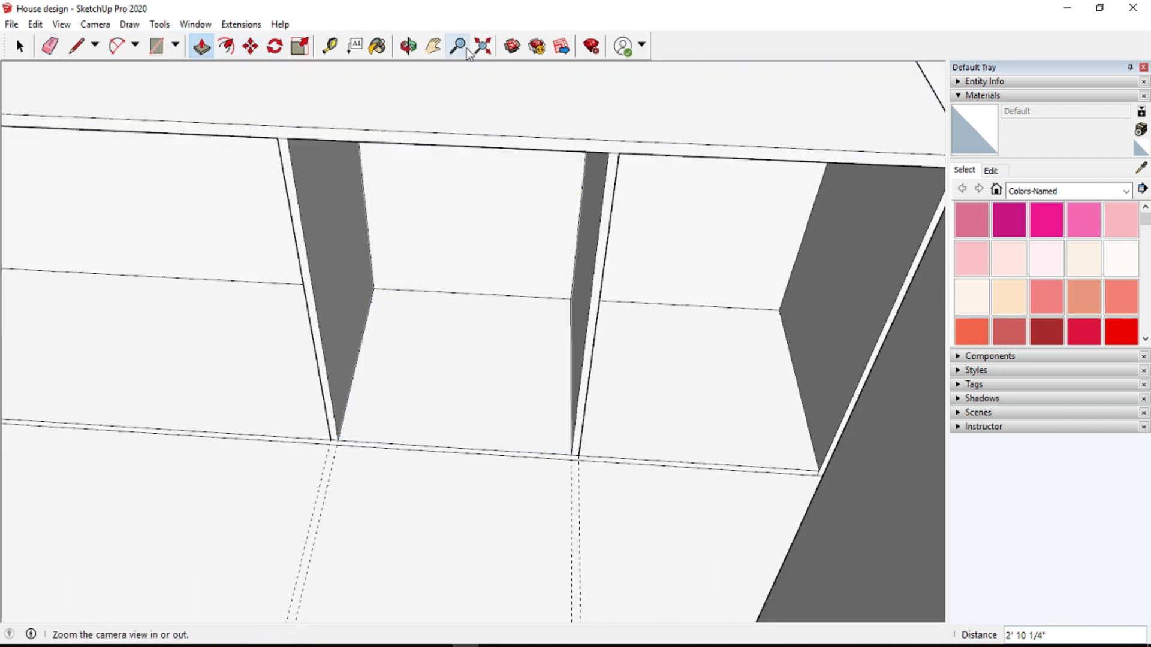
click(433, 46)
mouse_move(697, 340)
mouse_down()
mouse_move(484, 334)
mouse_move(410, 245)
mouse_up()
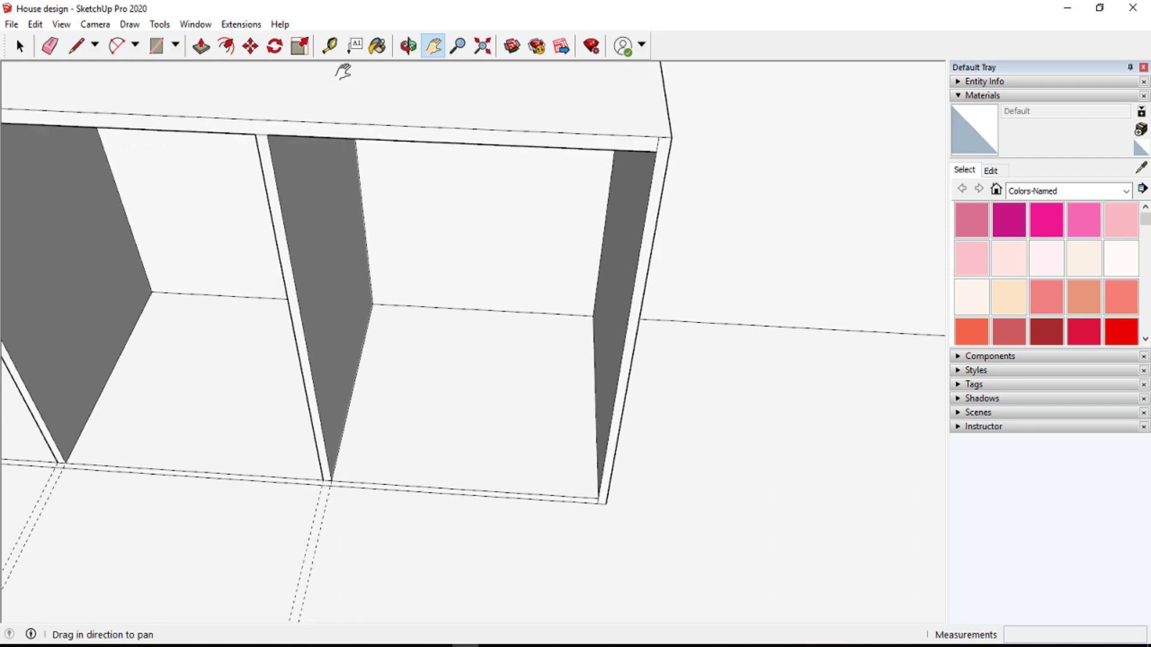
- Draw a line splitting the divider panel and measure offsets on it
click(77, 45)
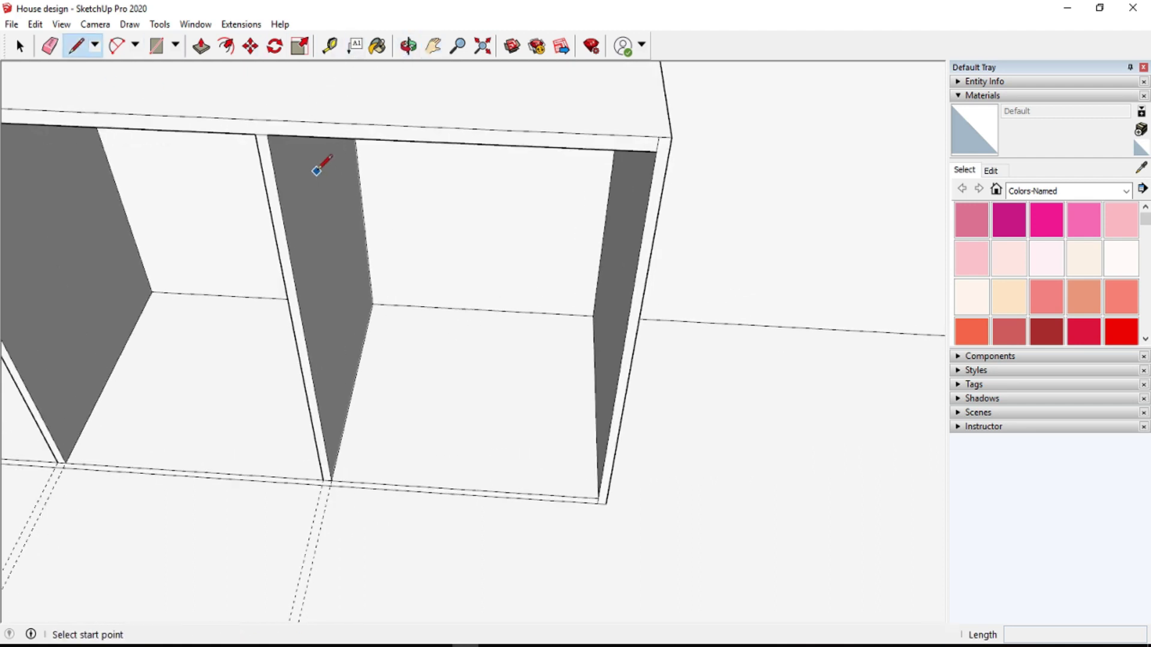
click(358, 165)
click(307, 335)
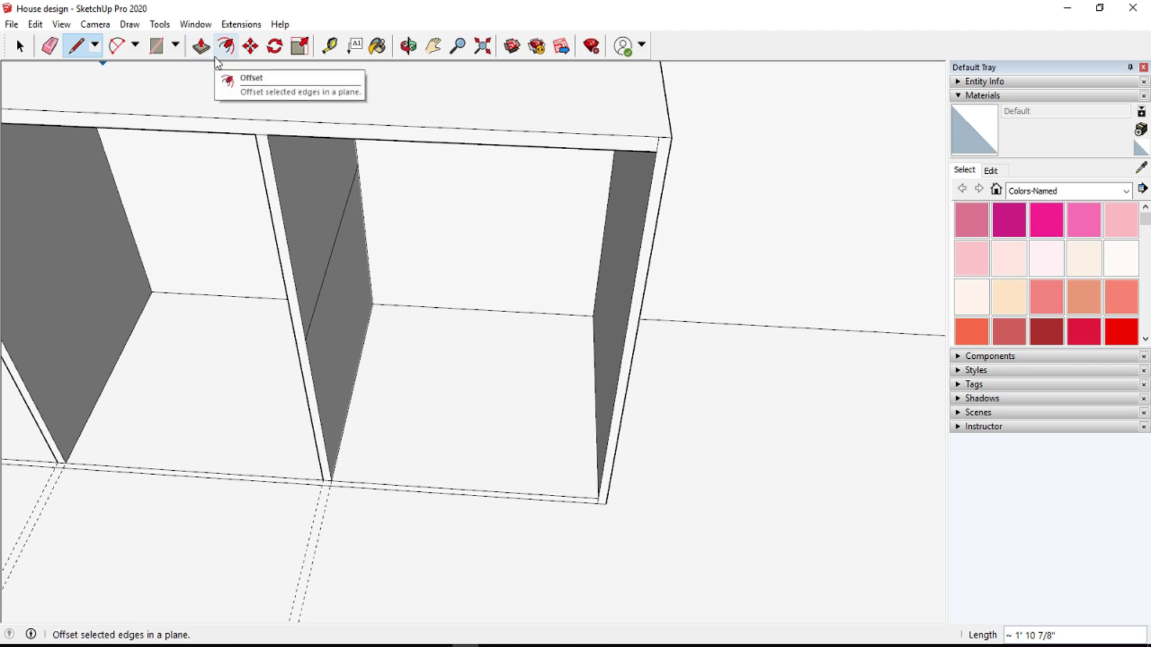
click(329, 46)
click(334, 242)
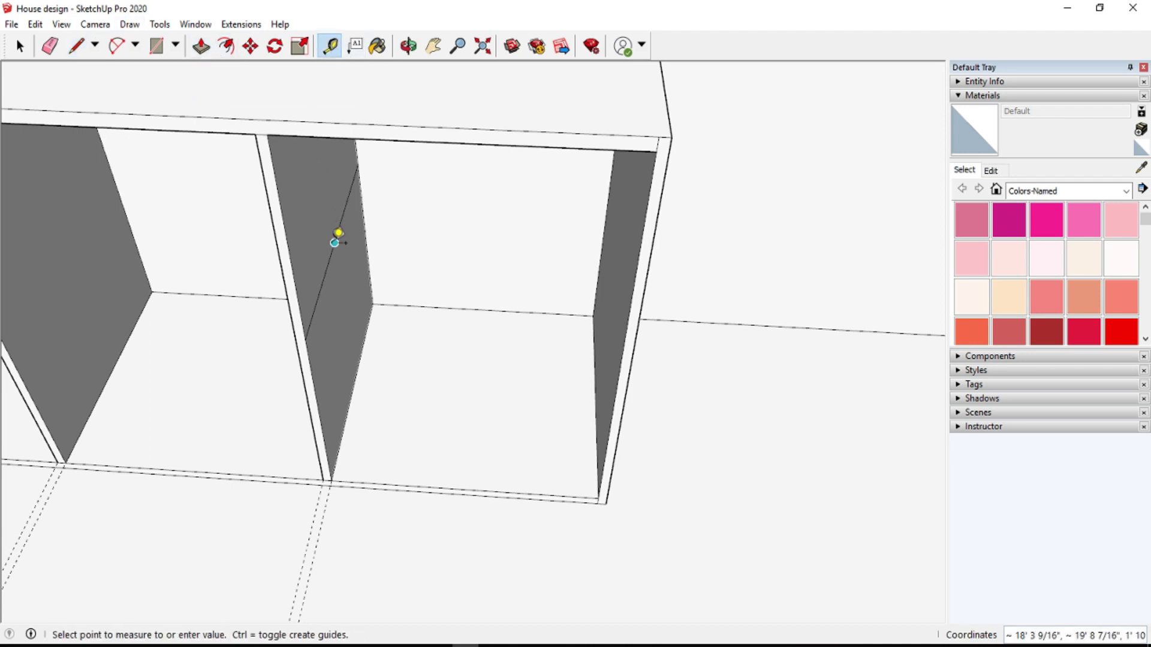
click(334, 203)
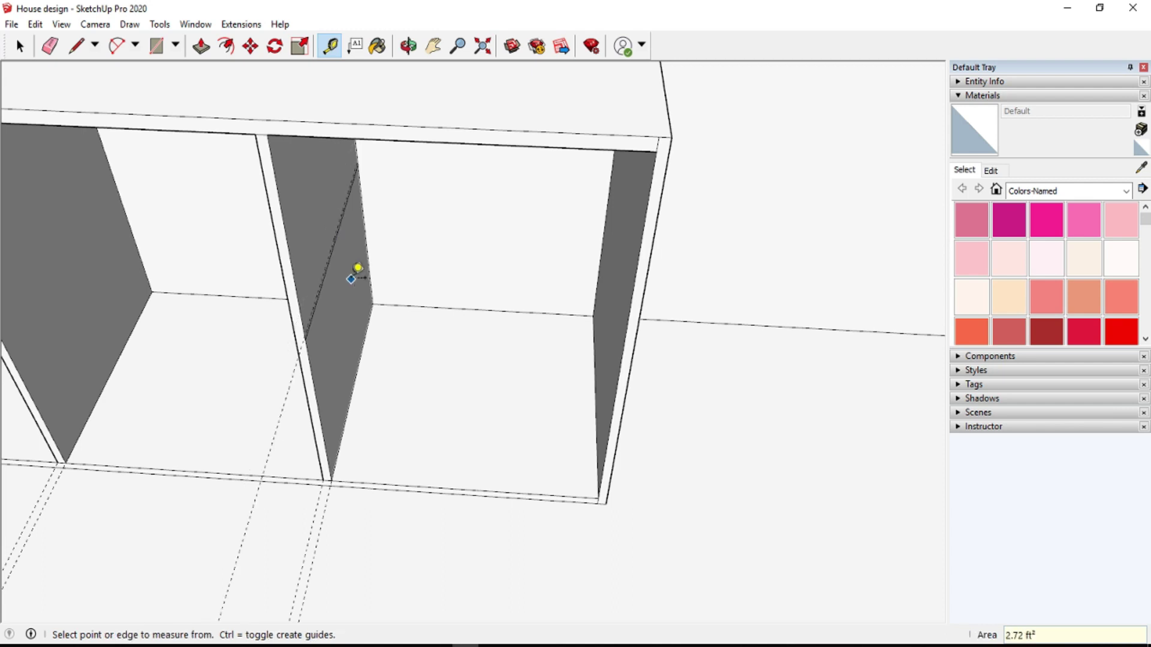
scroll(318, 300, up, 3)
click(314, 316)
click(342, 352)
shift+middle_drag(342, 351, 398, 300)
- Draw lines from the panel's top corner to the plank edge, outlining a narrow strip
click(76, 46)
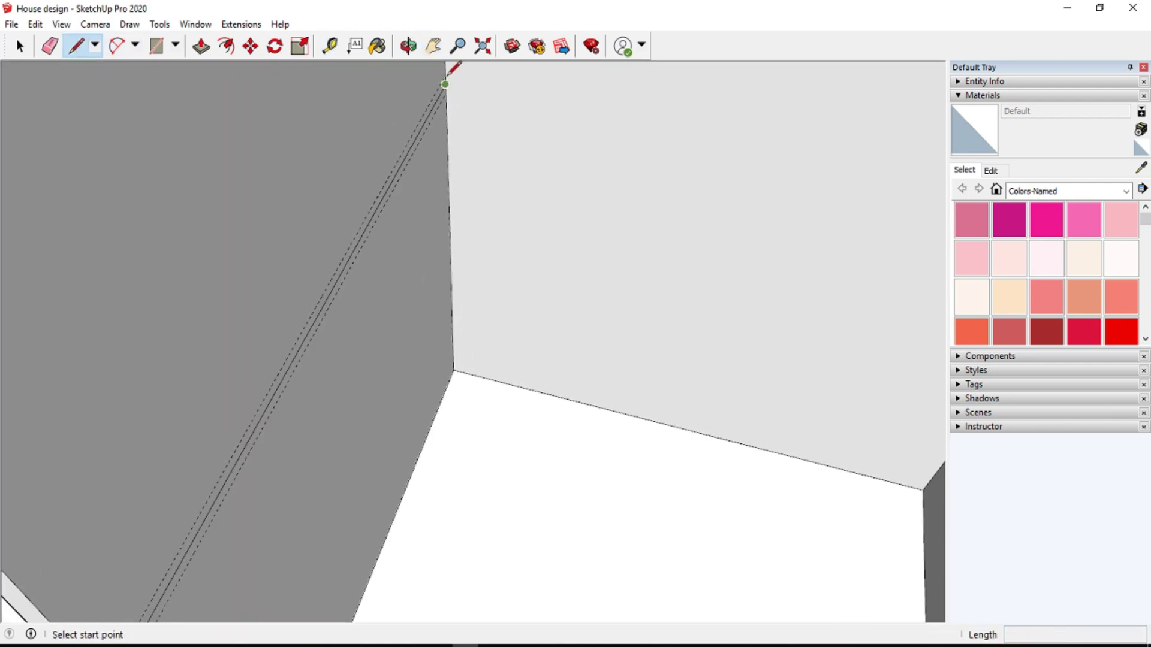
click(445, 84)
key(Escape)
scroll(445, 77, up, 2)
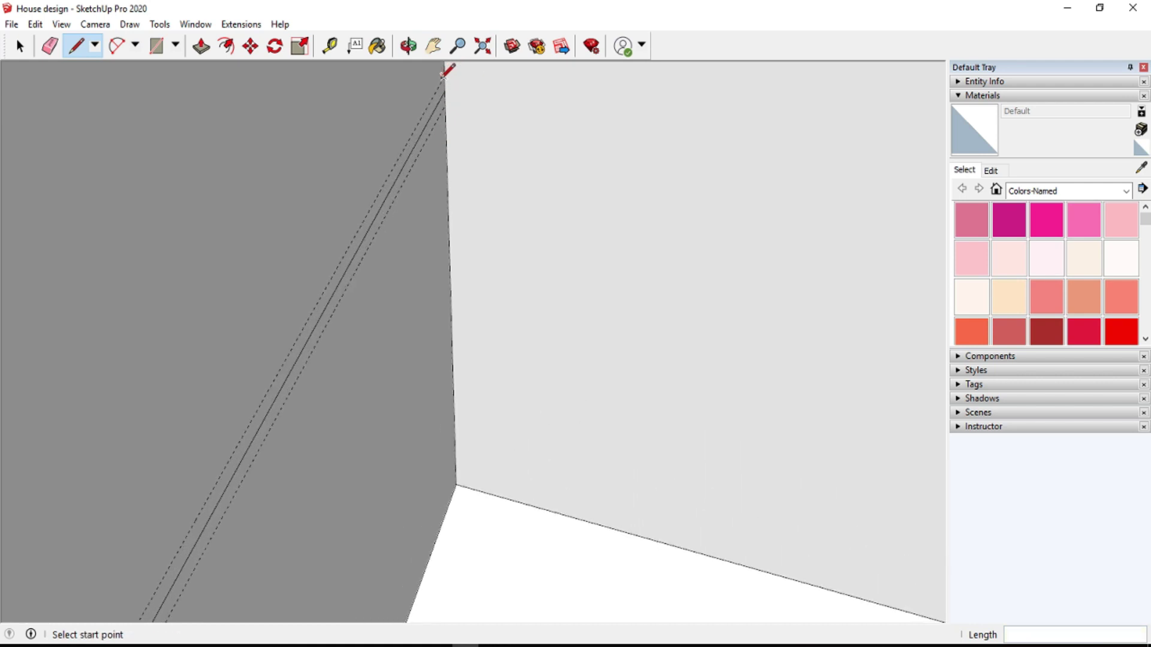
click(444, 76)
scroll(456, 77, down, 2)
scroll(253, 443, up, 1)
click(253, 443)
scroll(432, 174, down, 2)
scroll(462, 170, up, 1)
click(465, 78)
- Push/Pull the narrow strip out 2 7/8" from the divider panel
click(51, 46)
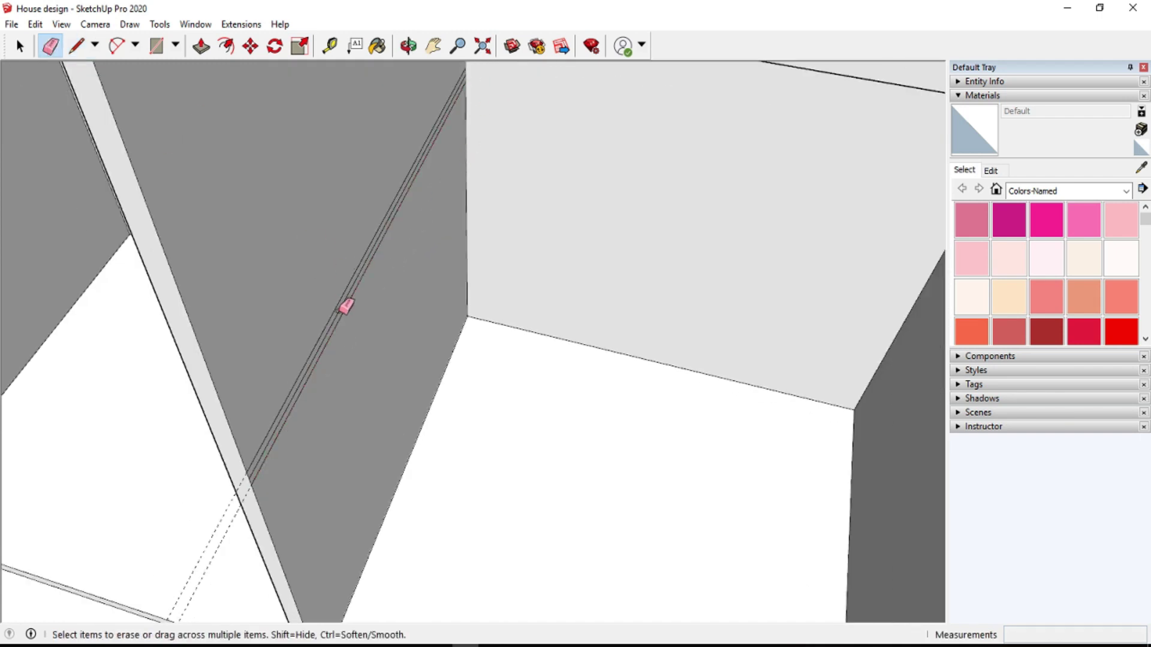
key(p)
click(347, 333)
- Extend the pulled strip across the right bay into a full horizontal shelf
scroll(396, 367, down, 1)
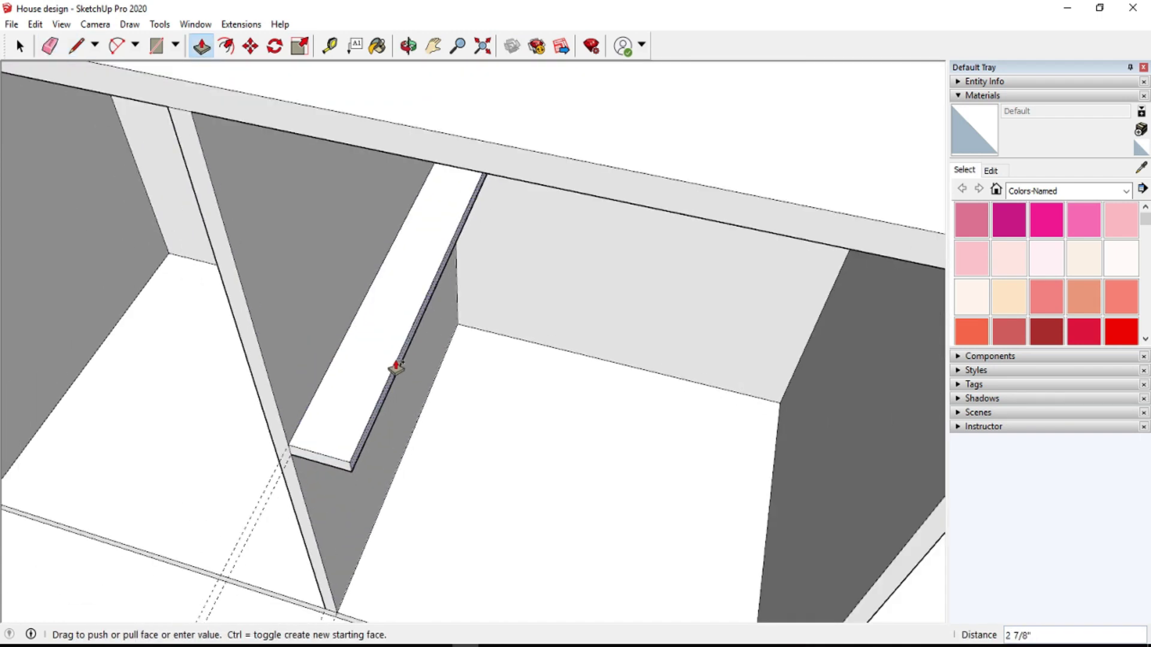
click(912, 544)
scroll(591, 480, down, 1)
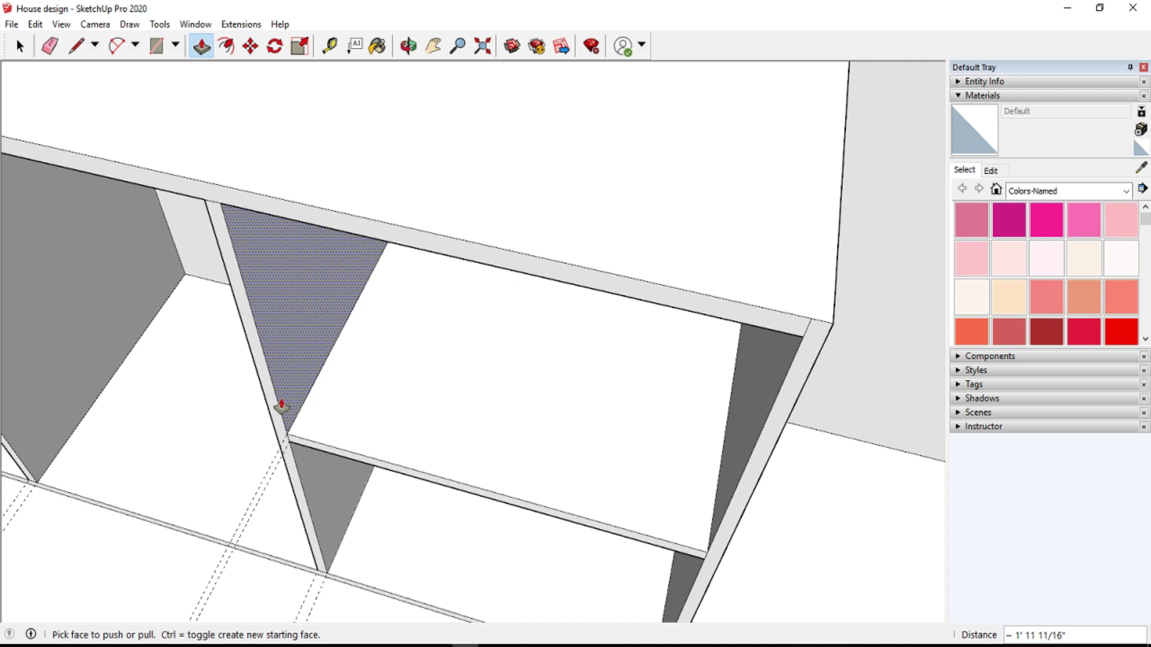
scroll(486, 404, down, 1)
scroll(487, 403, down, 2)
scroll(492, 403, down, 2)
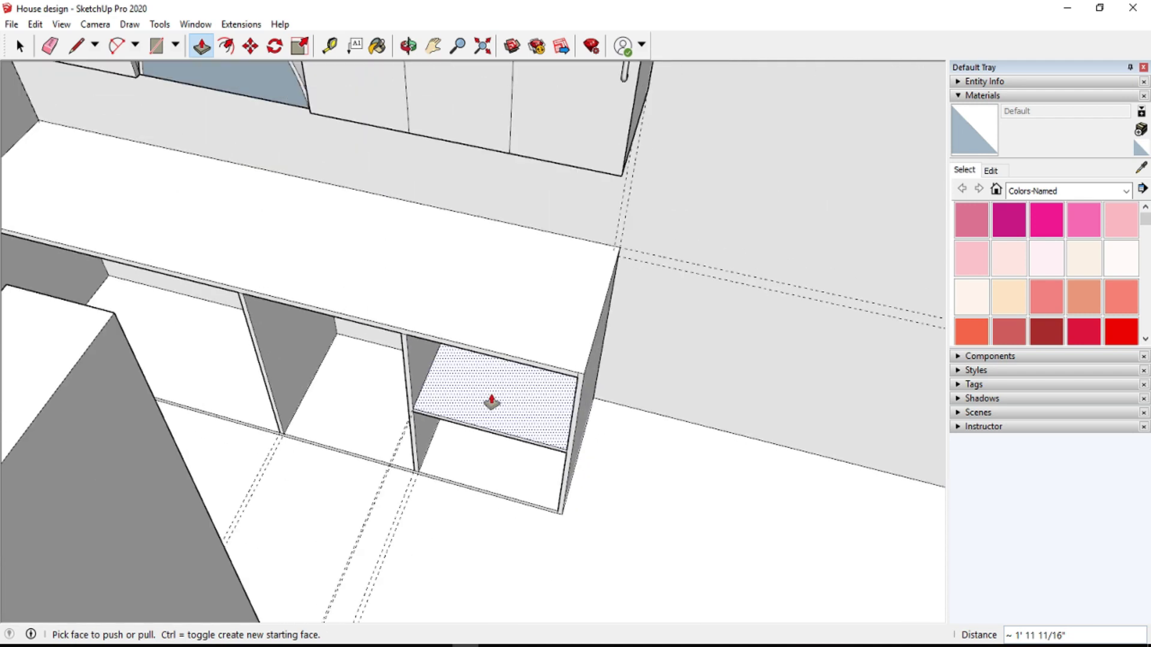
scroll(492, 403, up, 1)
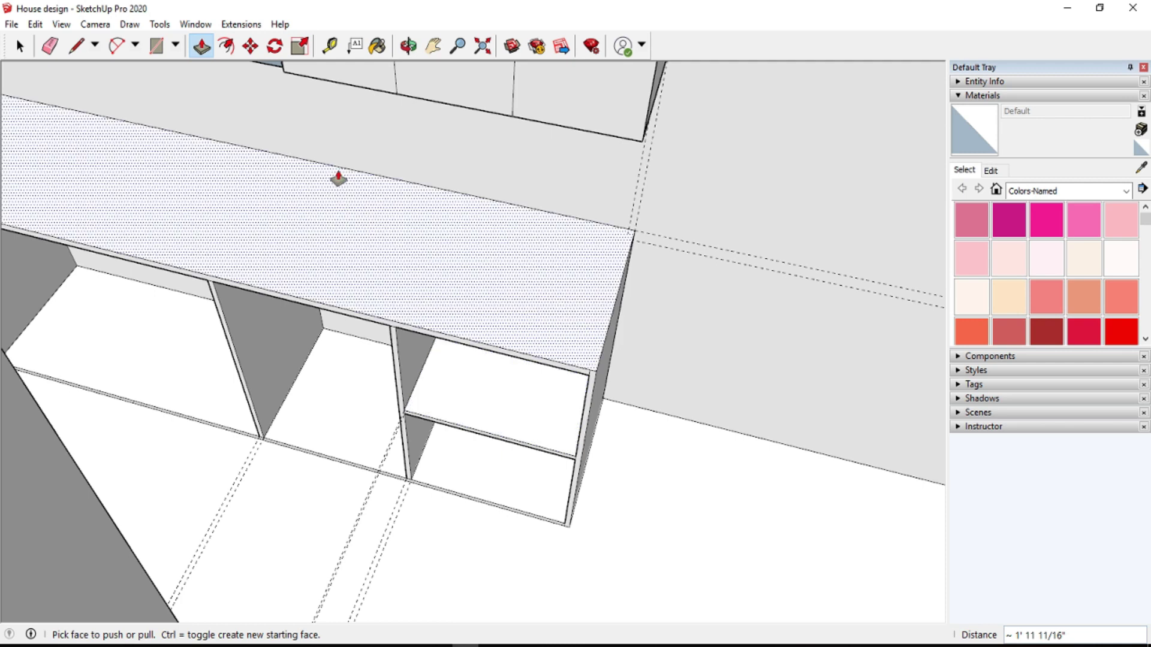
scroll(424, 480, up, 1)
scroll(426, 436, up, 1)
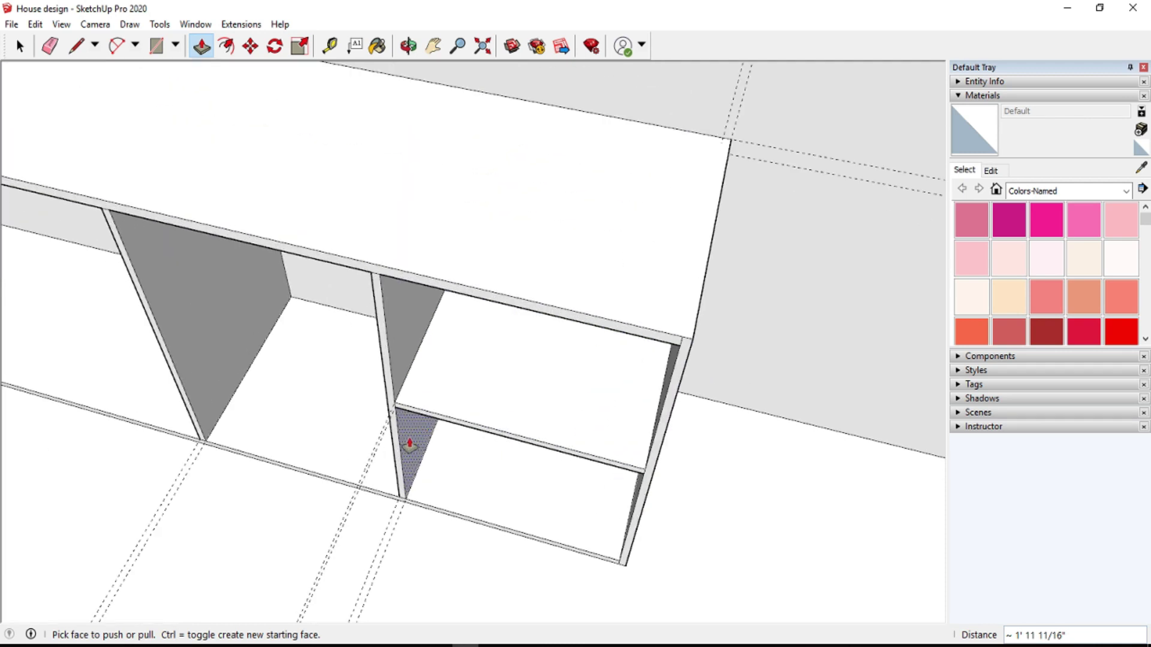
scroll(409, 445, down, 1)
- Erase the stray dashed guides below the cabinet
click(51, 46)
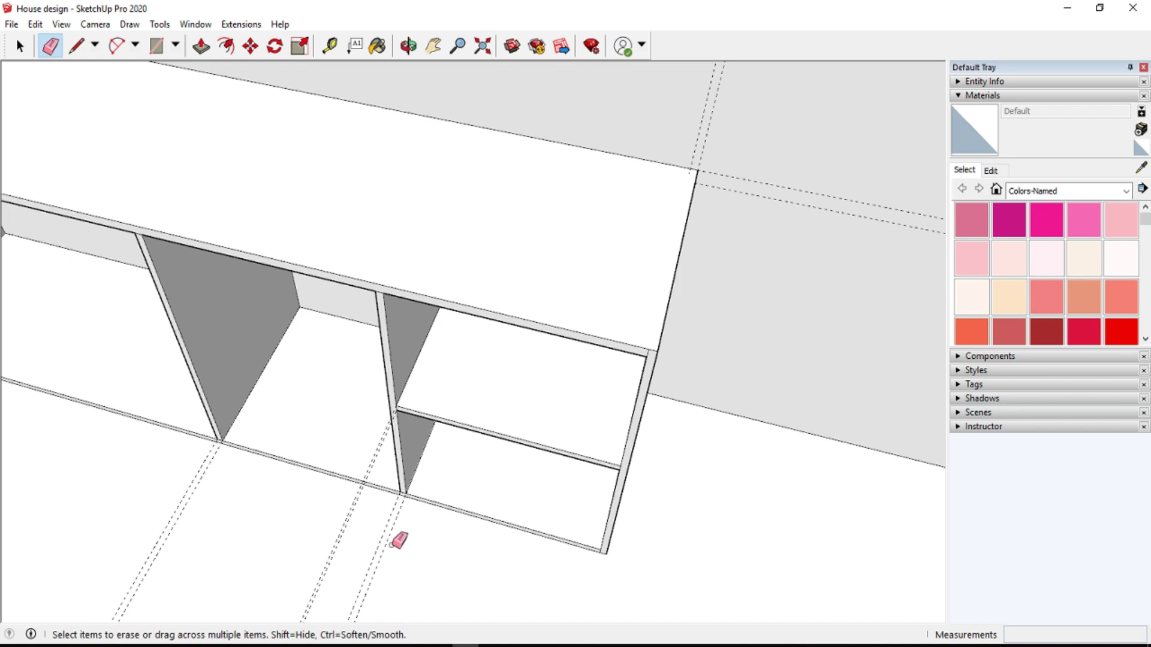
drag(393, 544, 358, 527)
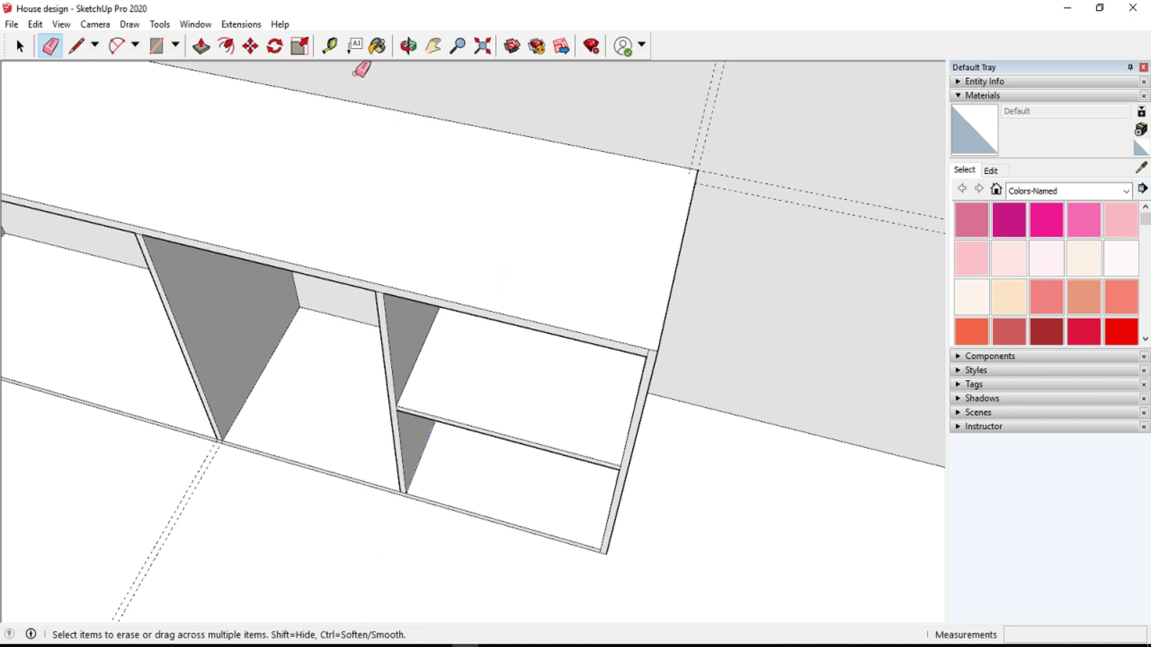
middle_drag(341, 293, 336, 187)
key(h)
drag(409, 215, 457, 252)
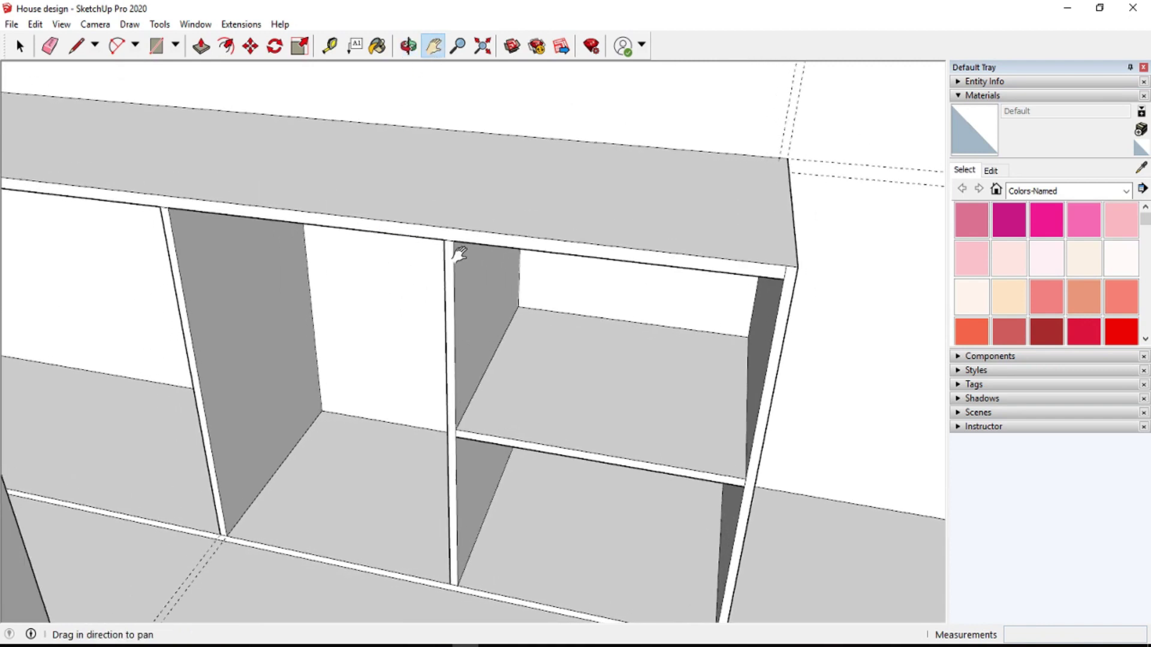
scroll(384, 283, up, 2)
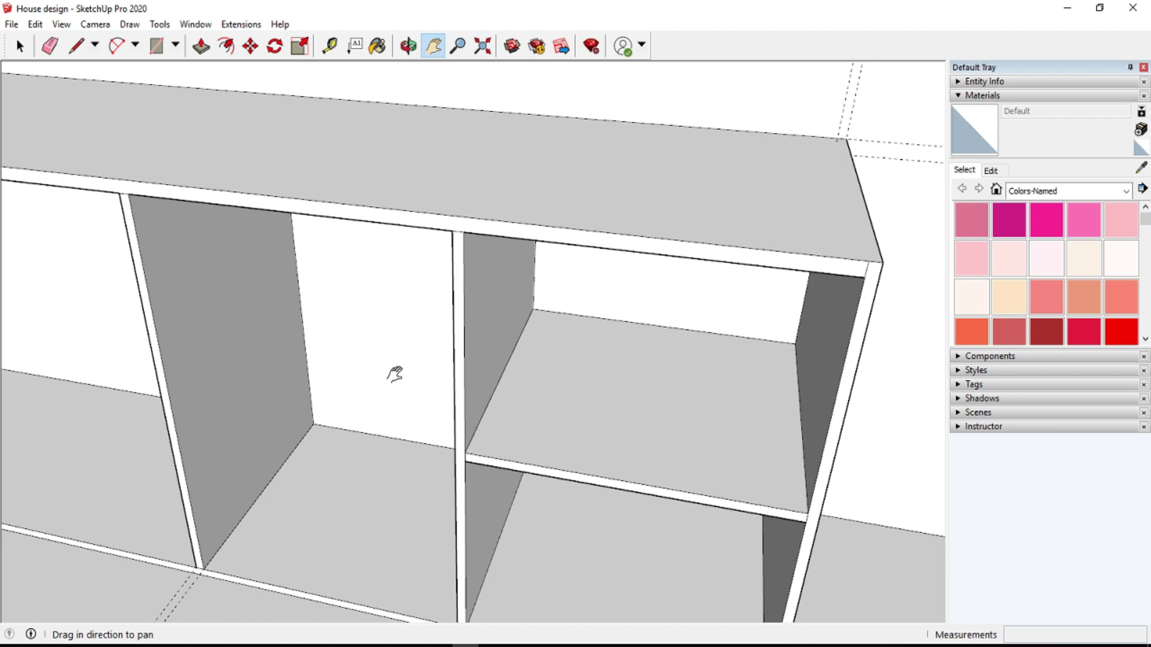
- Draw a line across the upper shelf and place .375" guides on either side
scroll(365, 382, down, 2)
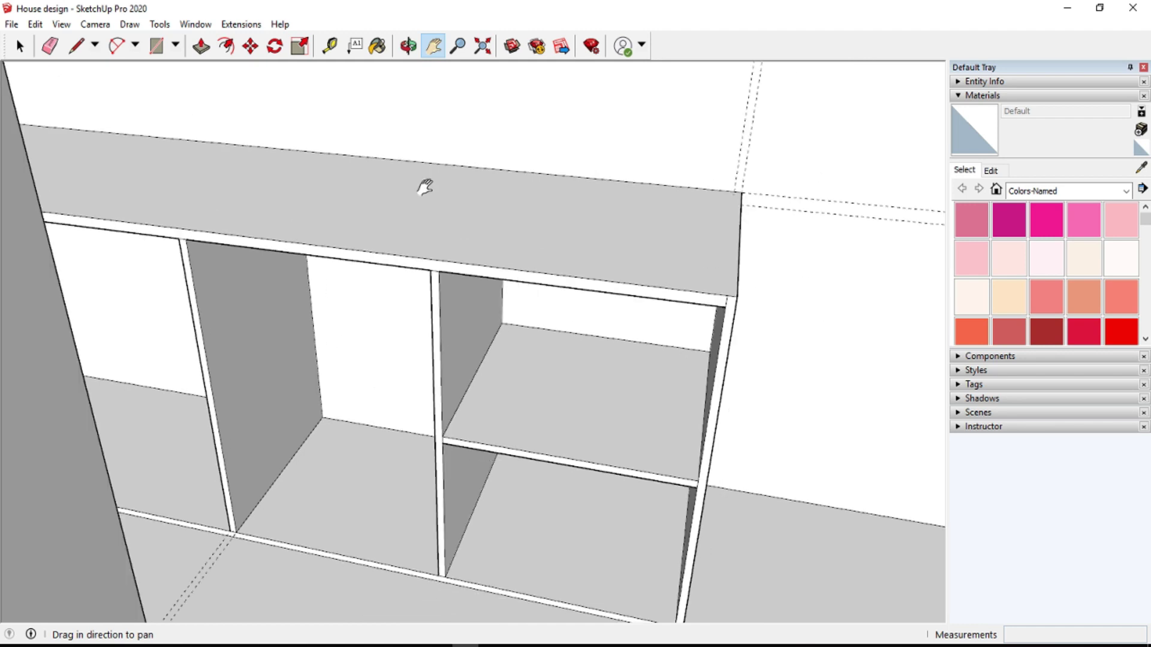
drag(425, 188, 417, 175)
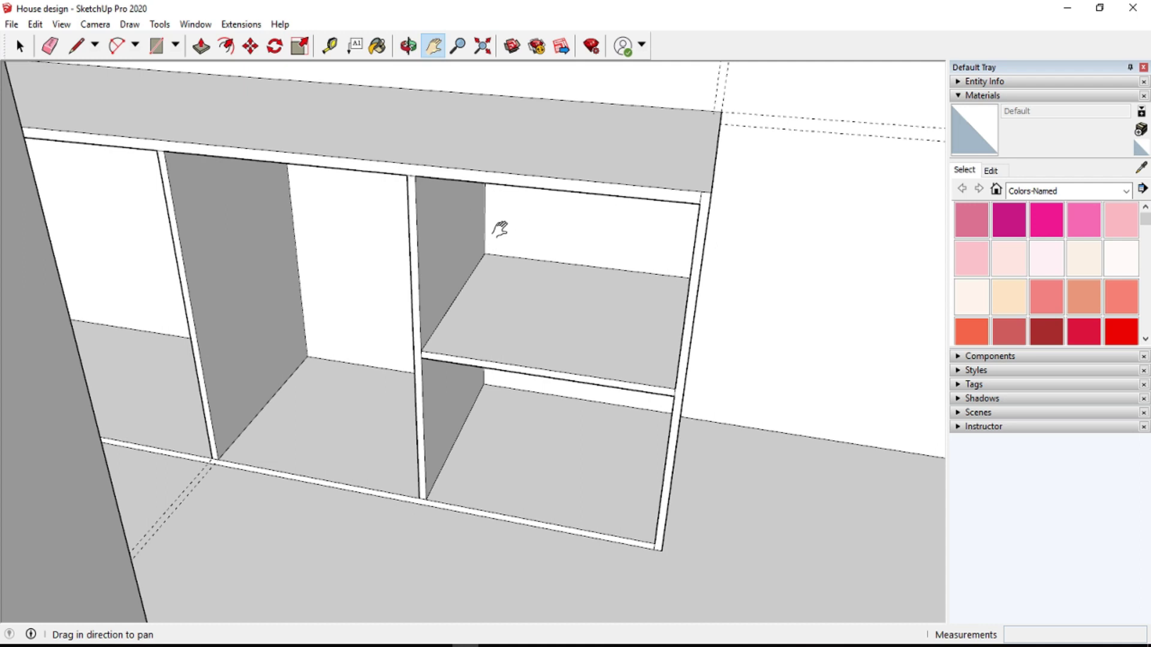
scroll(541, 250, up, 3)
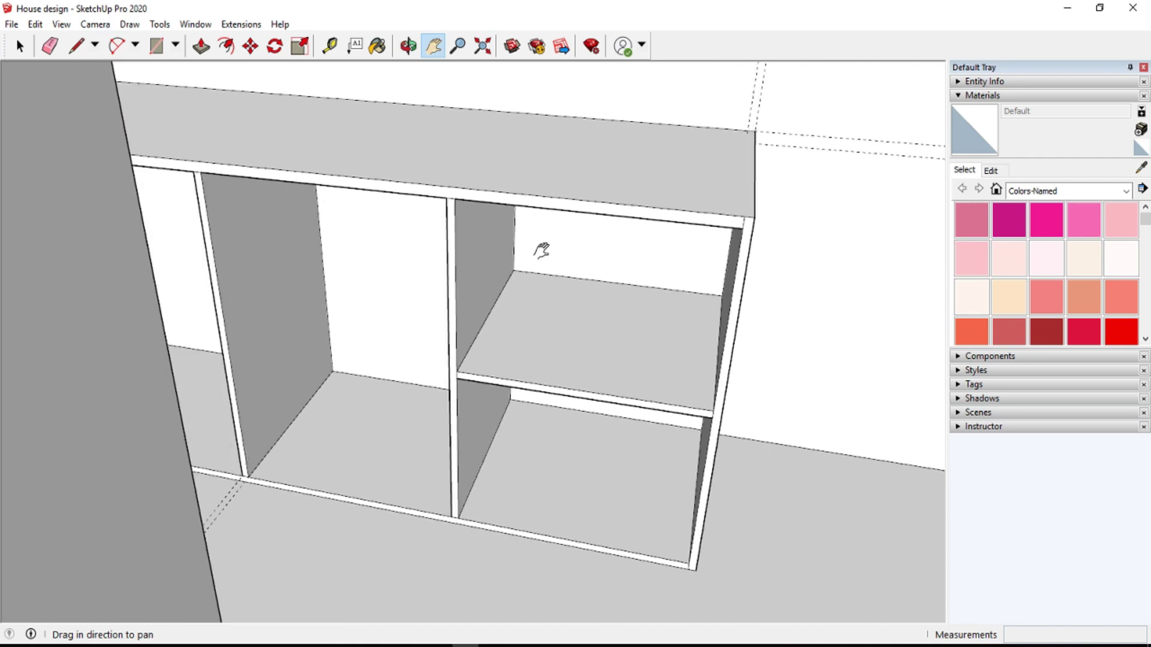
key(l)
click(622, 288)
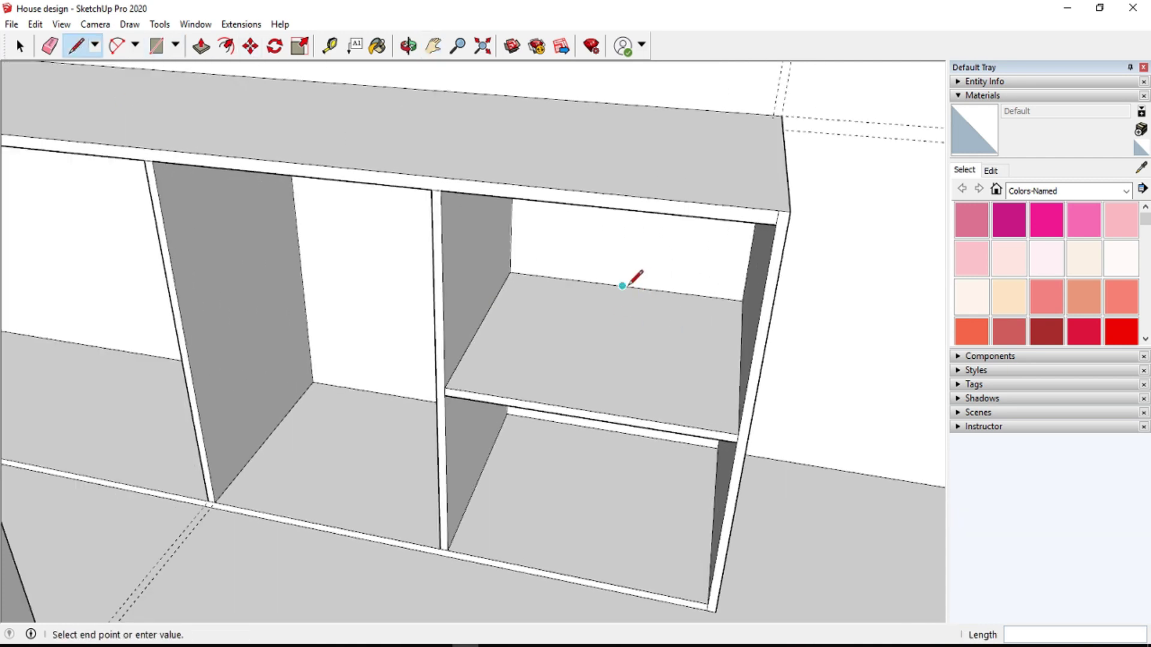
click(585, 411)
key(t)
click(605, 340)
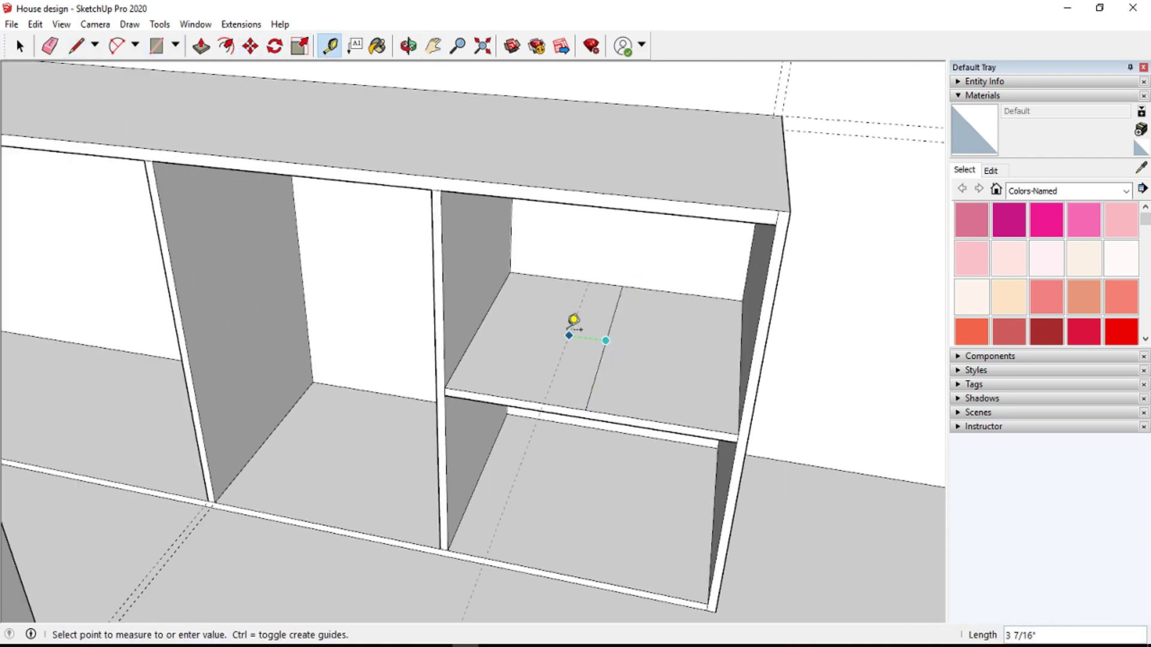
key(Return)
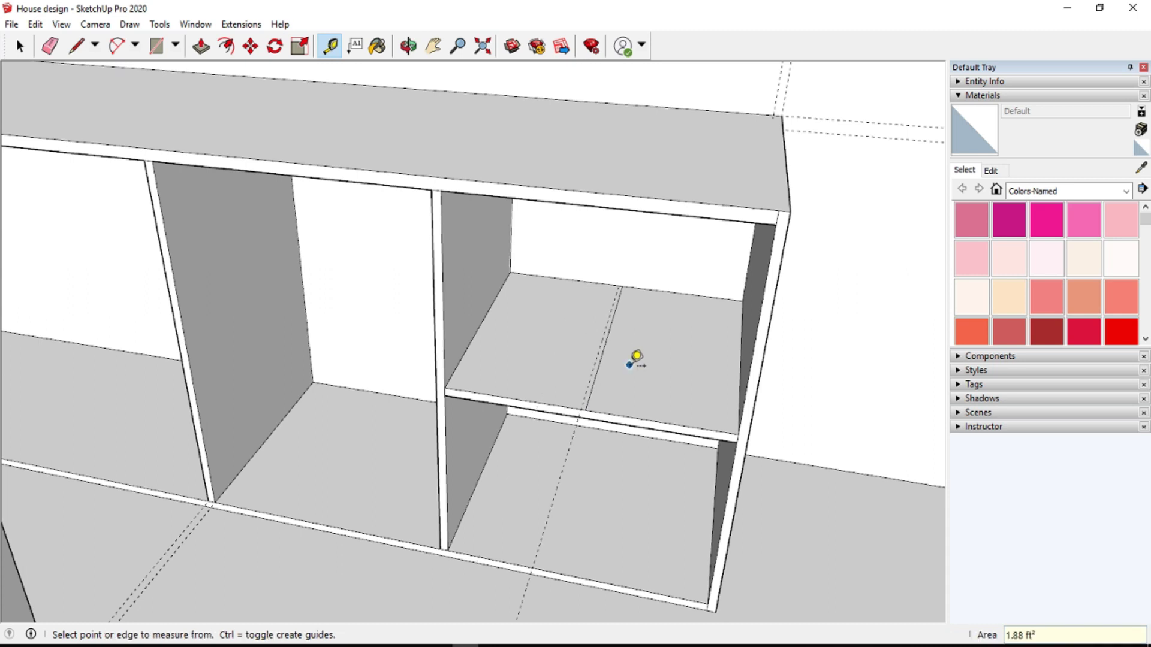
scroll(634, 357, up, 2)
click(592, 363)
key(Return)
- Outline a thin strip between the guides on the shelf and erase the doubled line
click(77, 46)
click(567, 425)
click(622, 264)
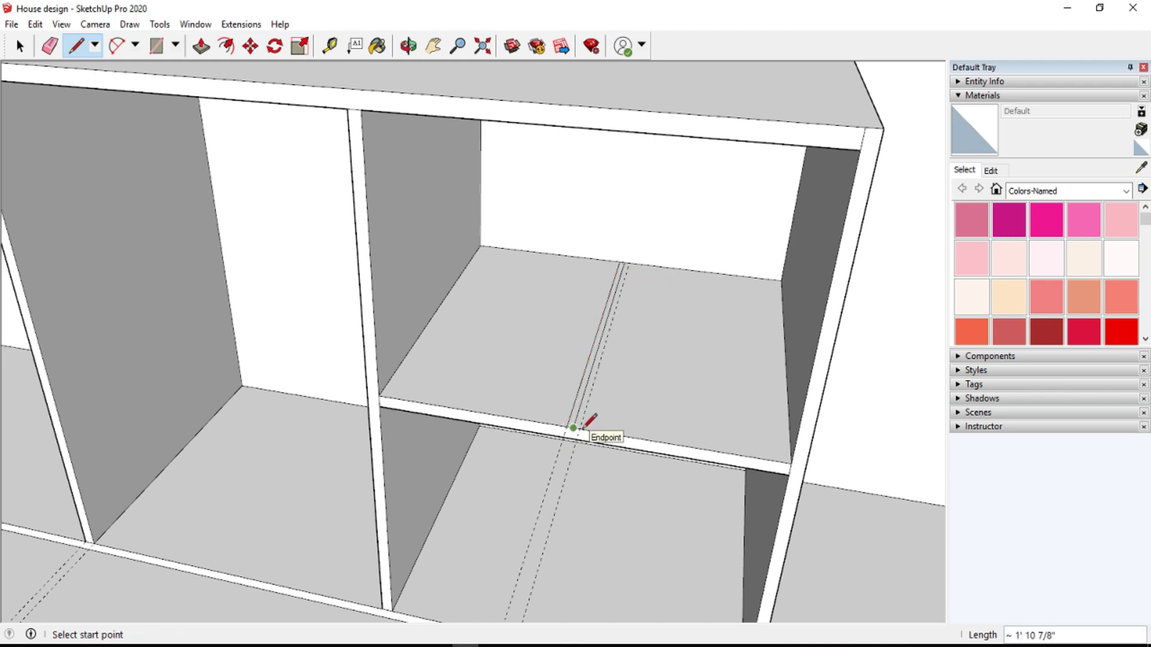
click(573, 428)
scroll(573, 428, up, 2)
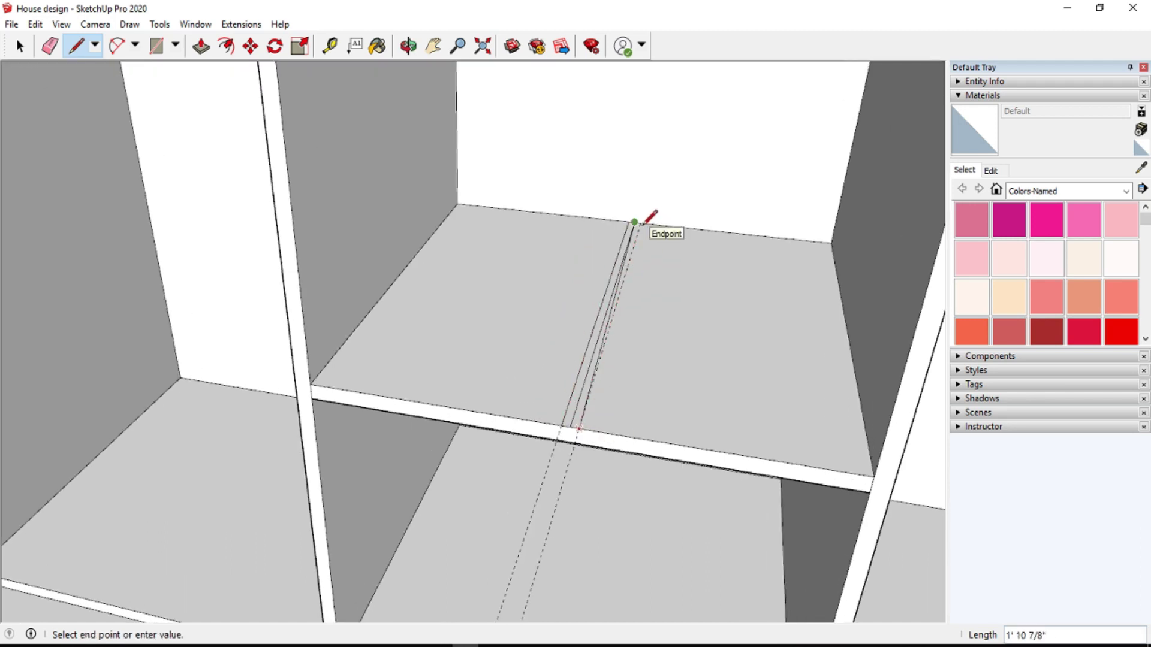
scroll(635, 221, up, 3)
click(638, 221)
scroll(639, 222, down, 3)
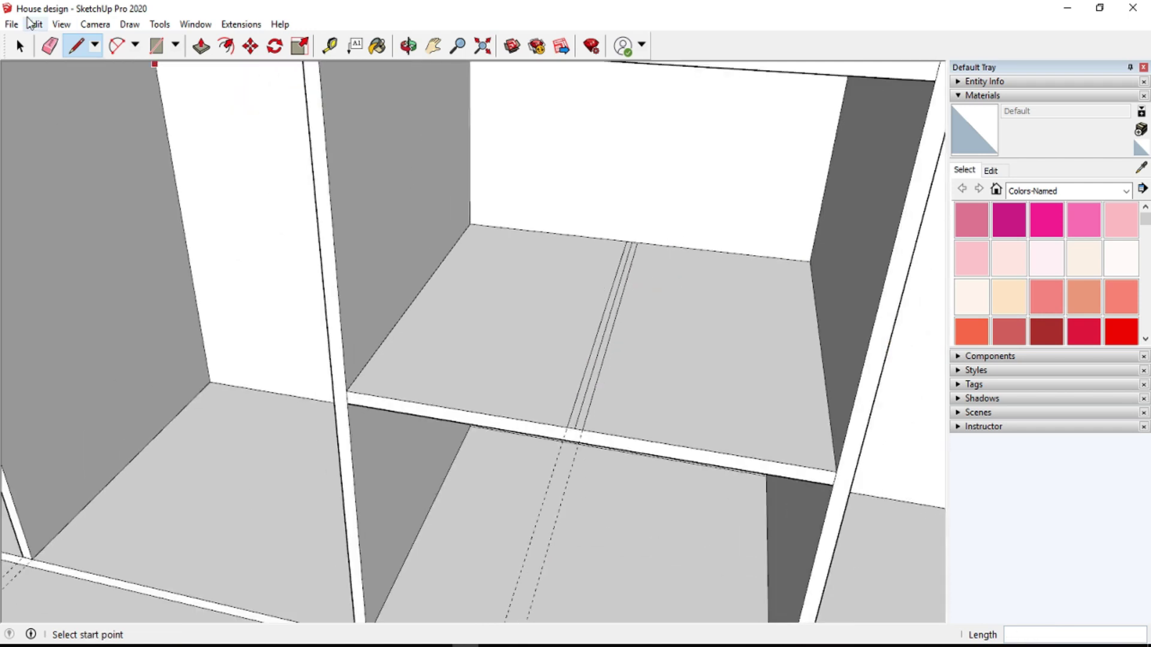
click(50, 45)
drag(624, 333, 575, 380)
scroll(575, 384, down, 3)
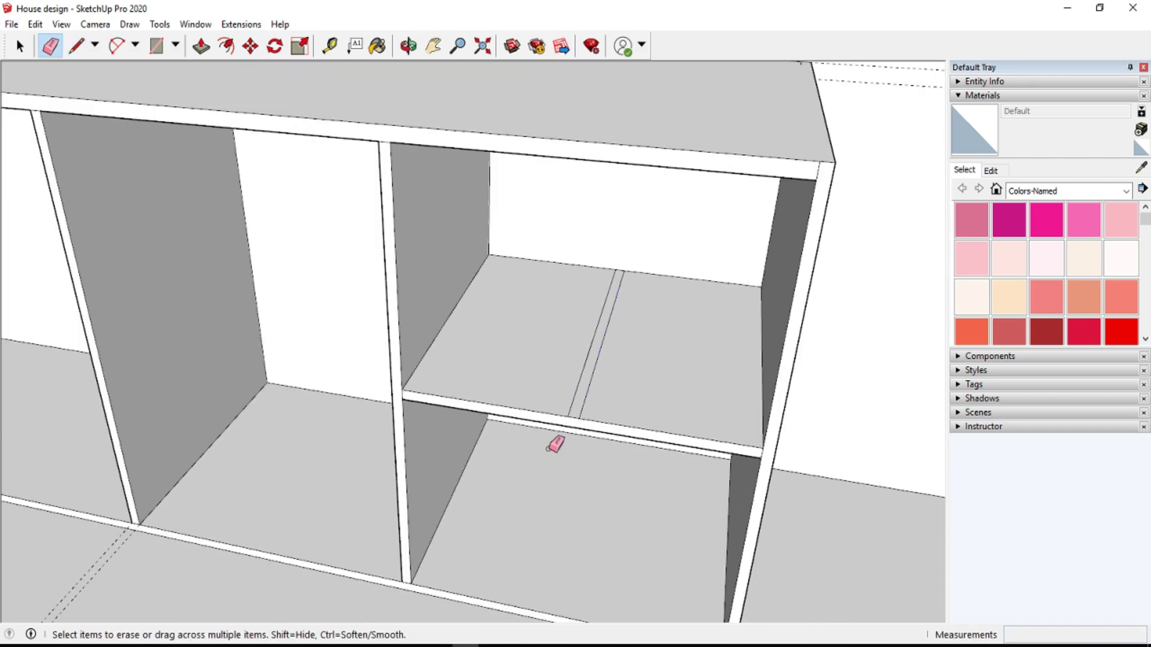
- Push/Pull the shelf strip up into a short divider in the upper right cubby
click(194, 48)
drag(591, 367, 673, 175)
scroll(757, 354, down, 3)
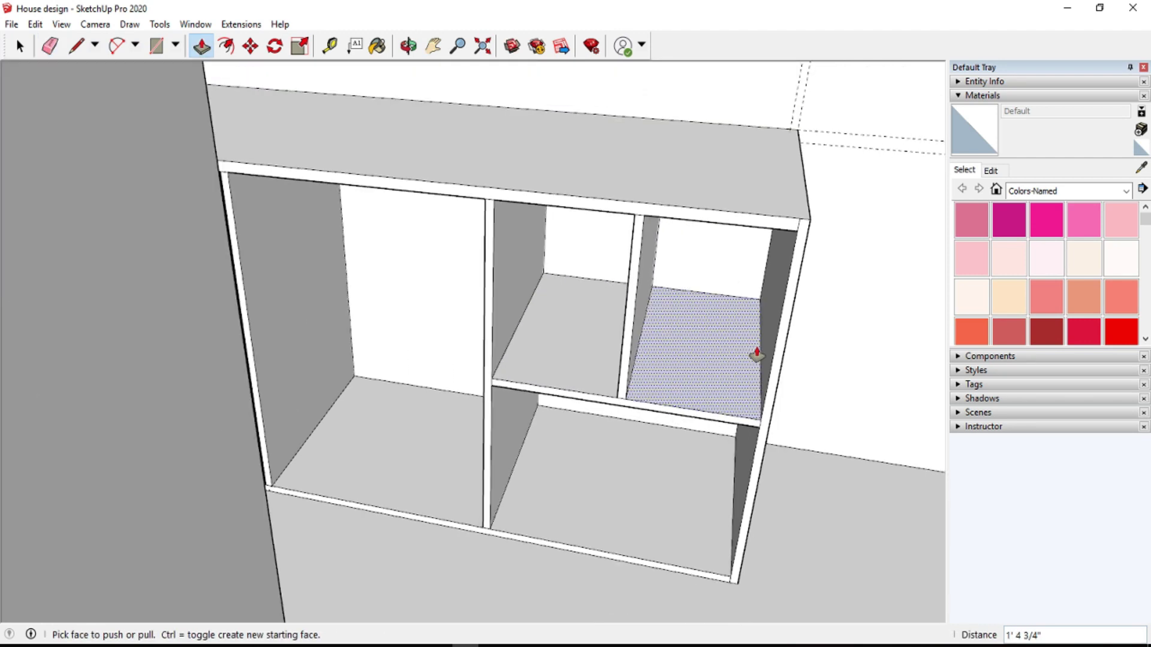
scroll(757, 355, up, 2)
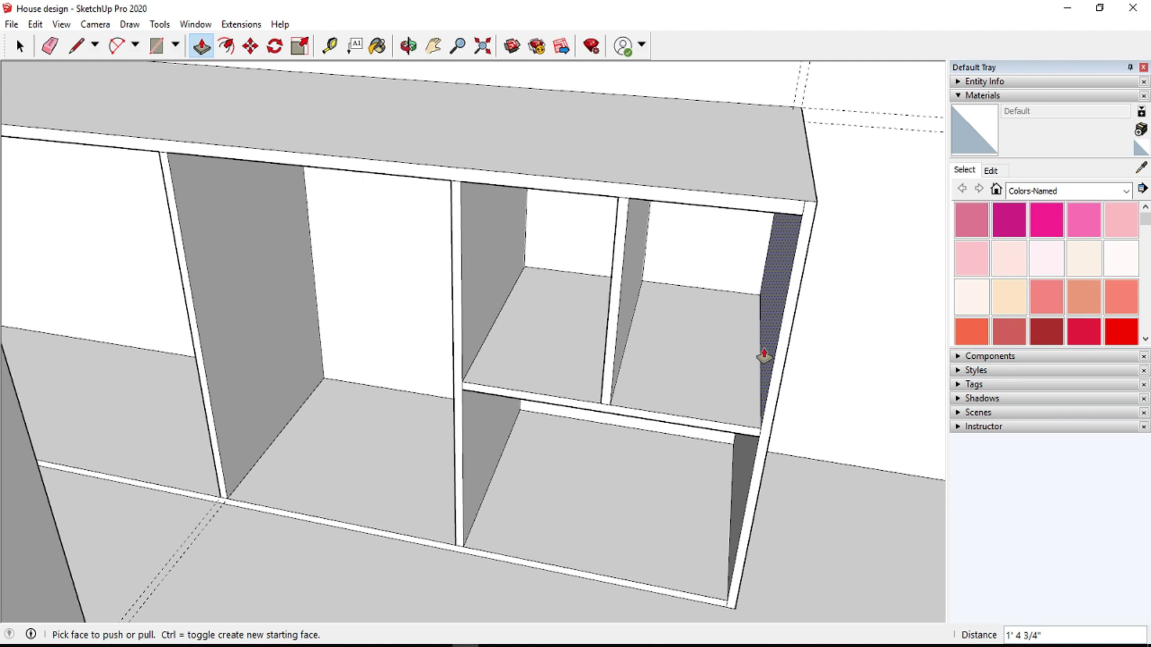
mouse_move(658, 462)
middle_down()
mouse_move(637, 545)
mouse_move(457, 407)
middle_up()
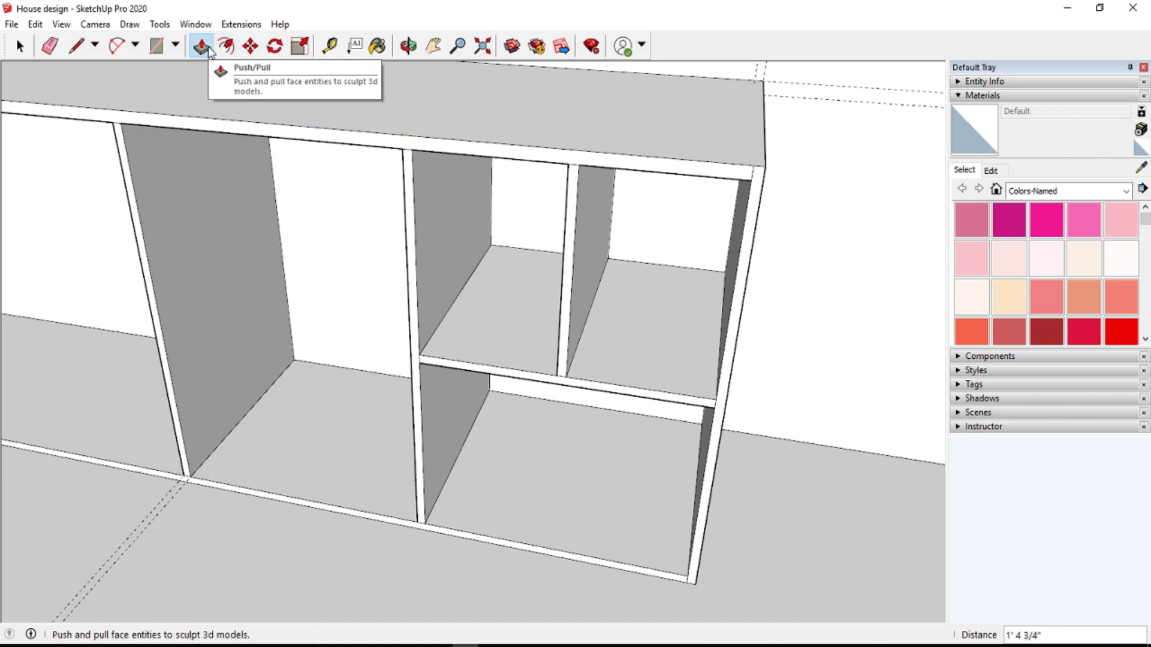
- Draw a vertical edge down the divider from its top endpoint to the bottom corner
scroll(426, 147, up, 3)
click(77, 45)
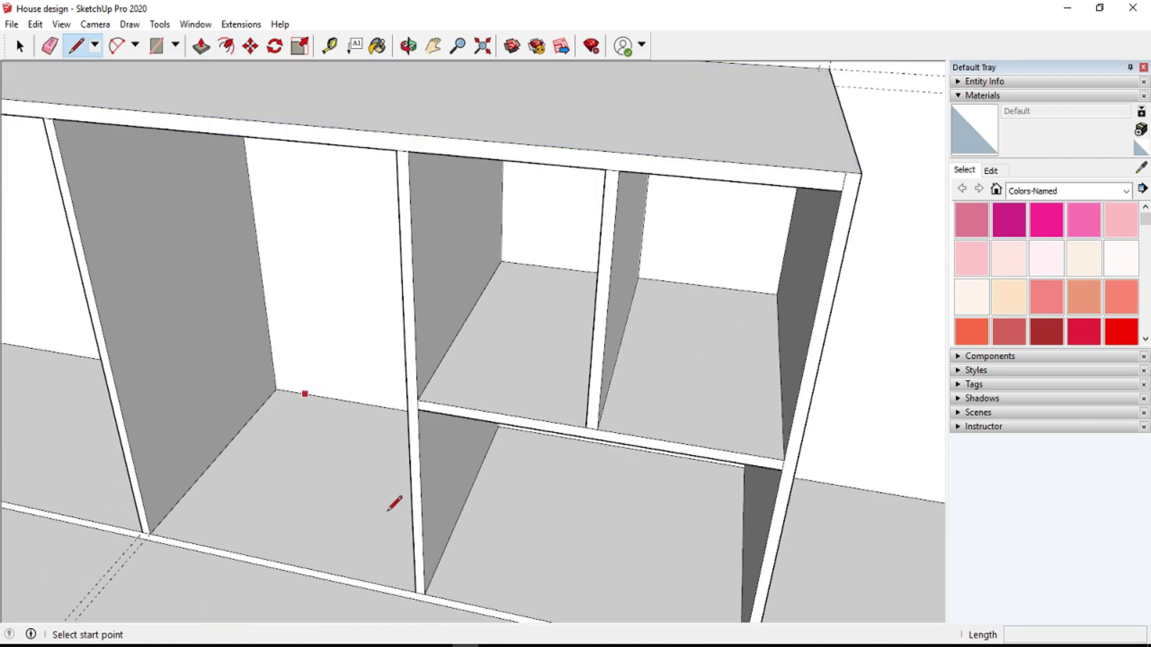
scroll(406, 147, up, 3)
scroll(412, 128, up, 2)
click(409, 132)
scroll(416, 117, up, 1)
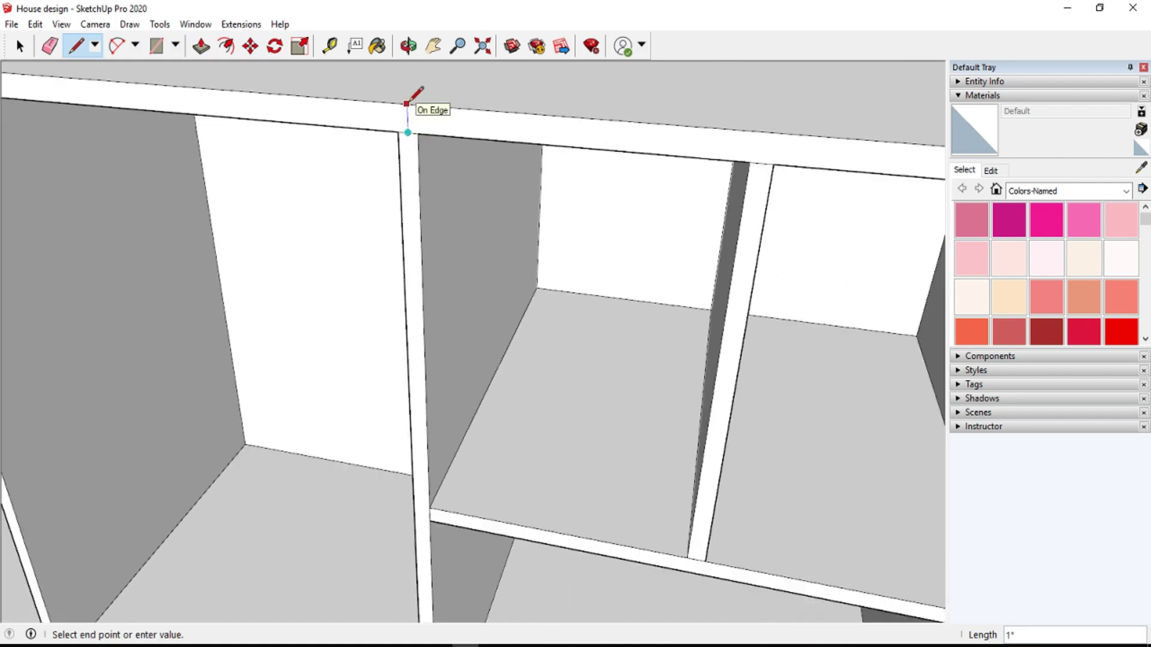
click(408, 132)
scroll(411, 120, down, 3)
scroll(426, 533, up, 4)
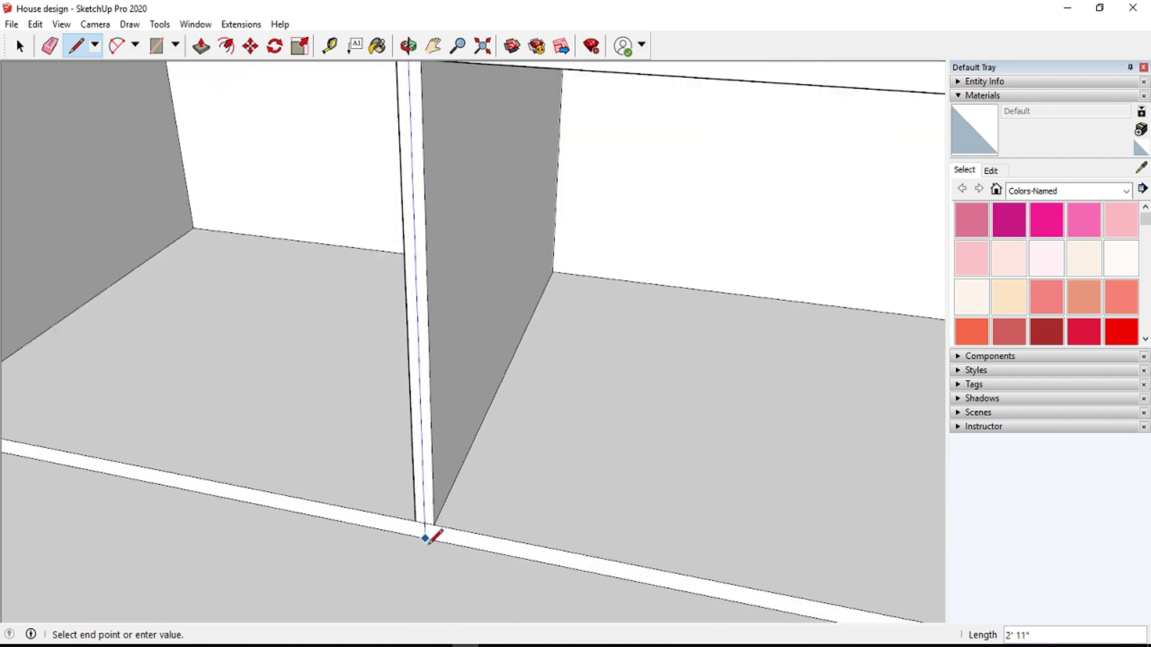
click(429, 525)
scroll(430, 524, down, 1)
scroll(428, 527, down, 1)
scroll(431, 527, up, 2)
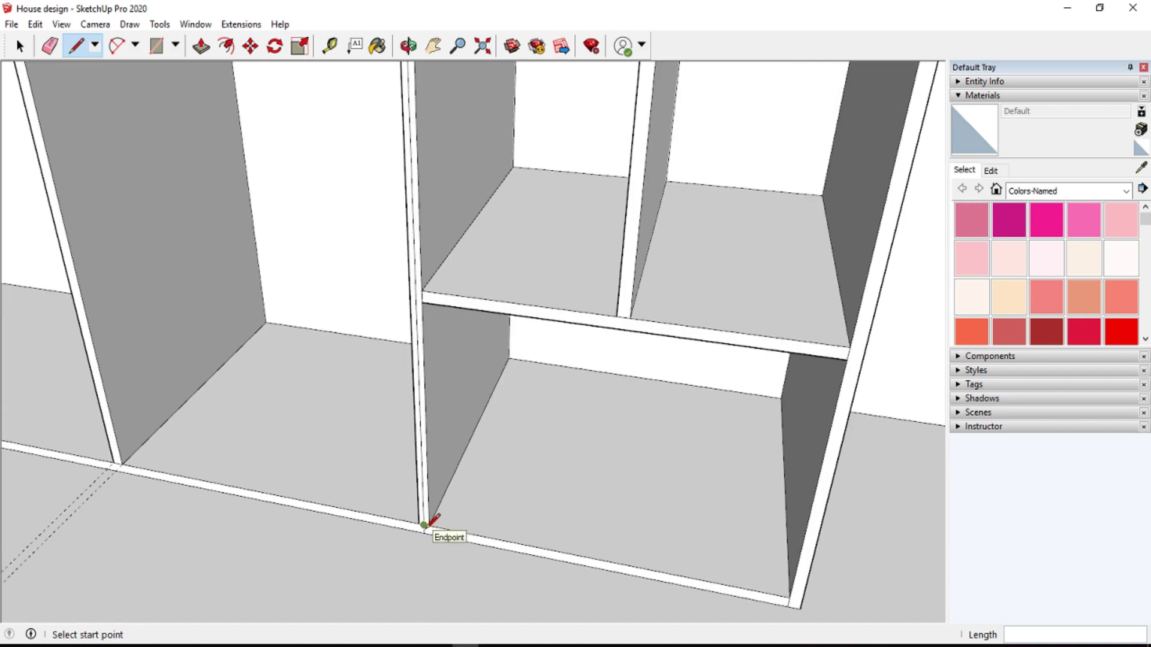
scroll(427, 527, up, 2)
scroll(425, 526, up, 2)
scroll(427, 528, up, 1)
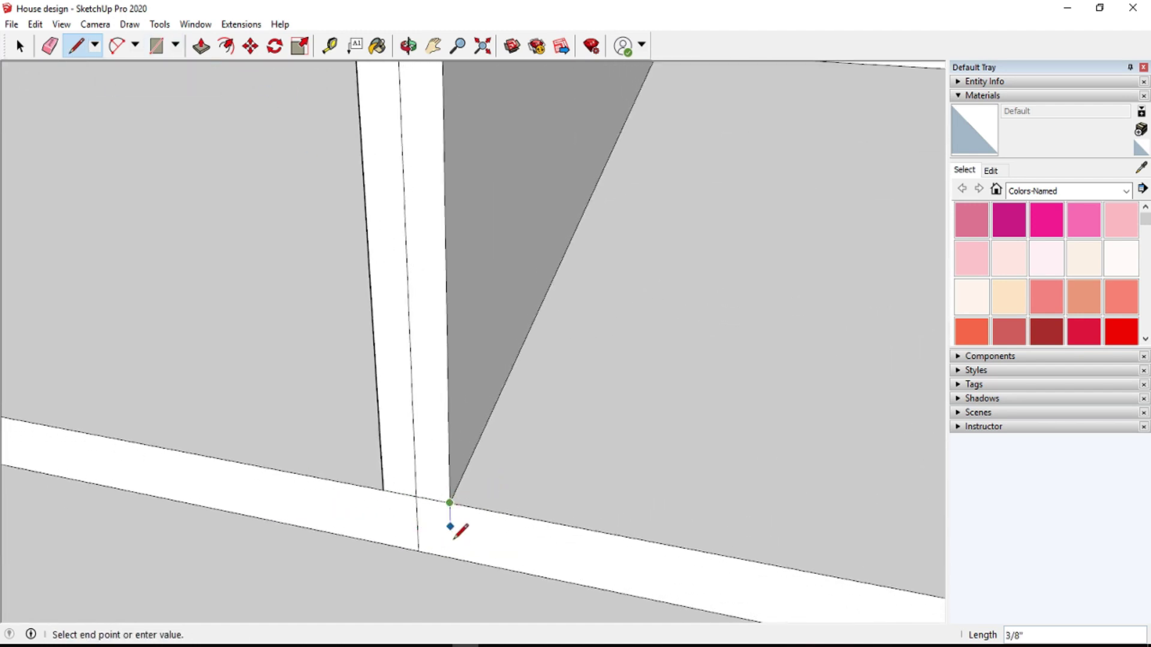
- Erase stray edges and abandon a second edge started at the divider's top
click(50, 46)
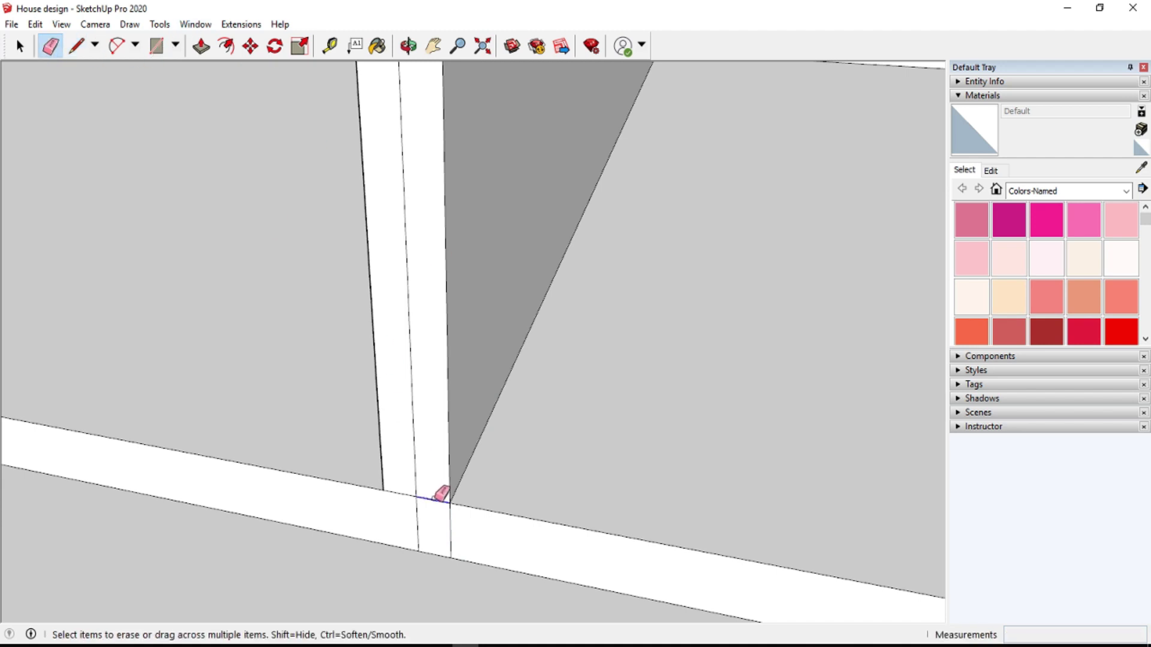
scroll(440, 496, down, 3)
scroll(411, 505, down, 3)
scroll(403, 178, up, 5)
click(76, 46)
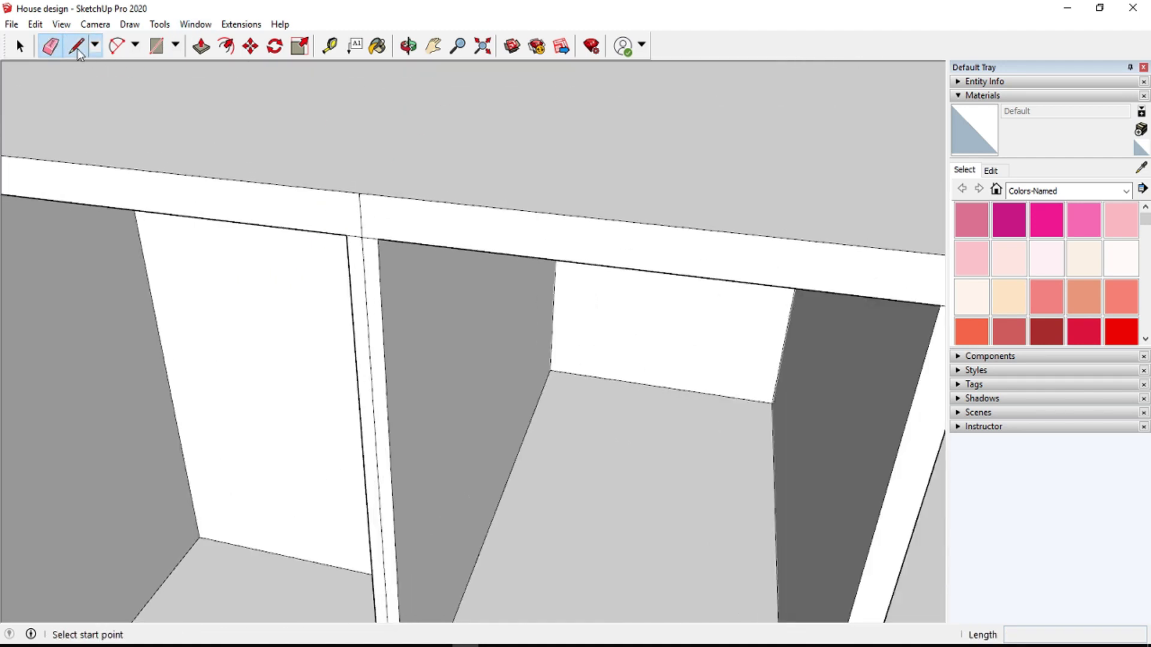
click(377, 239)
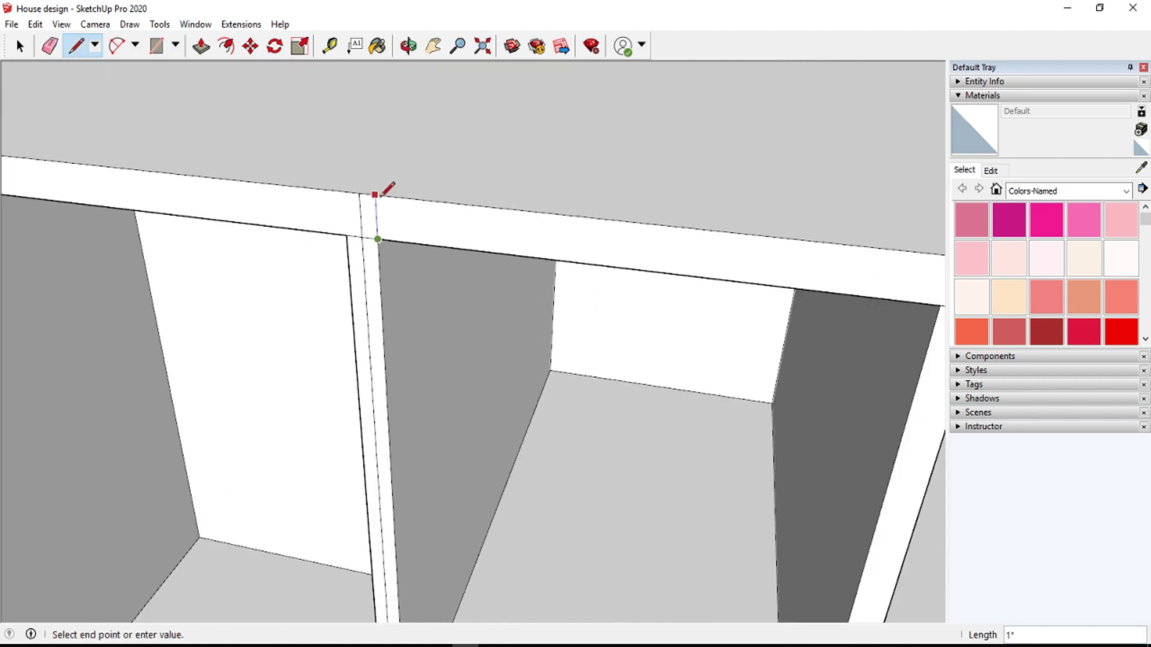
click(50, 46)
scroll(228, 105, down, 1)
- Push/Pull the partition face outward to extend it
click(201, 46)
click(337, 221)
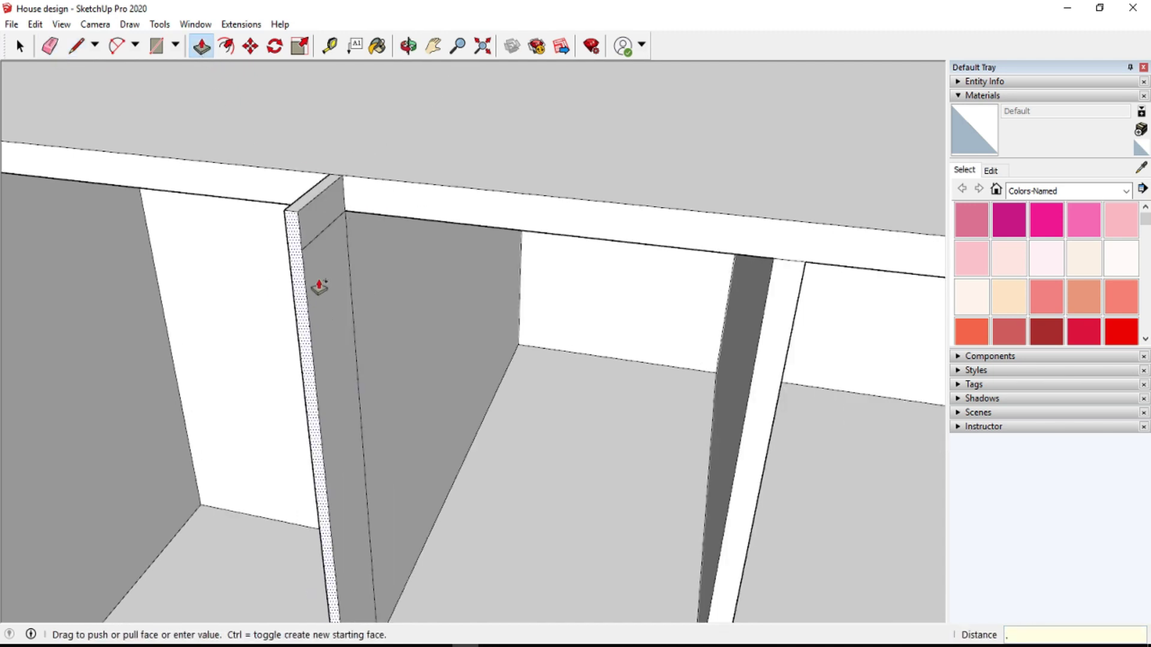
click(319, 286)
scroll(367, 200, up, 2)
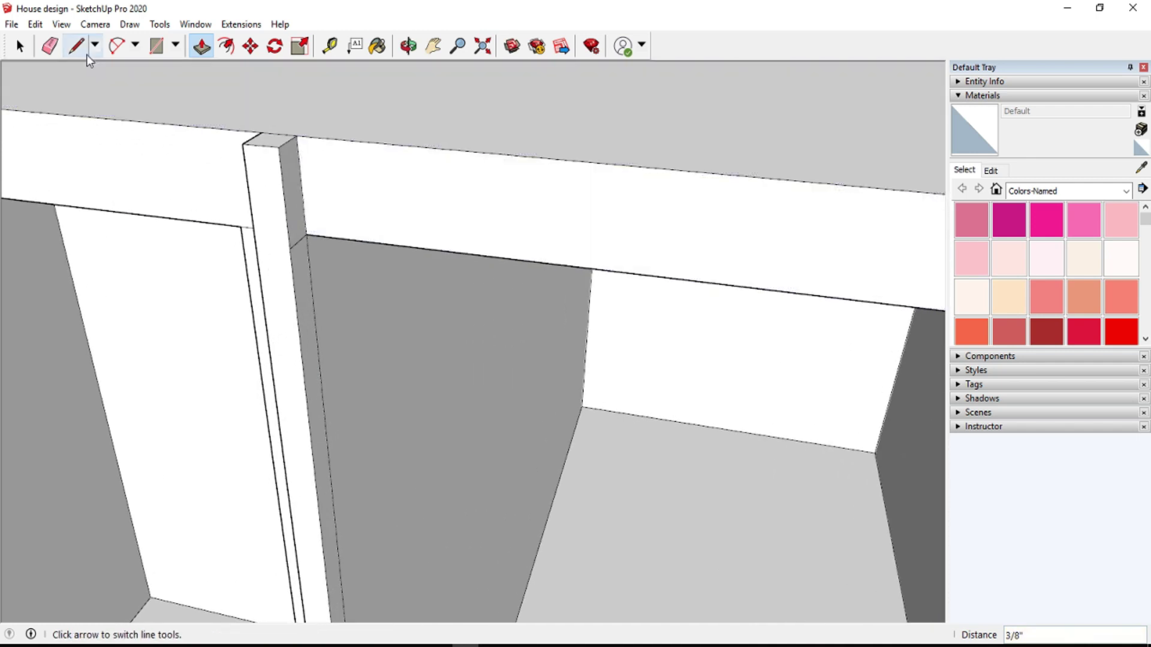
- Erase the stray edges where the new upper divider meets the shelf
click(50, 46)
scroll(125, 182, up, 1)
scroll(125, 181, down, 3)
scroll(245, 526, down, 1)
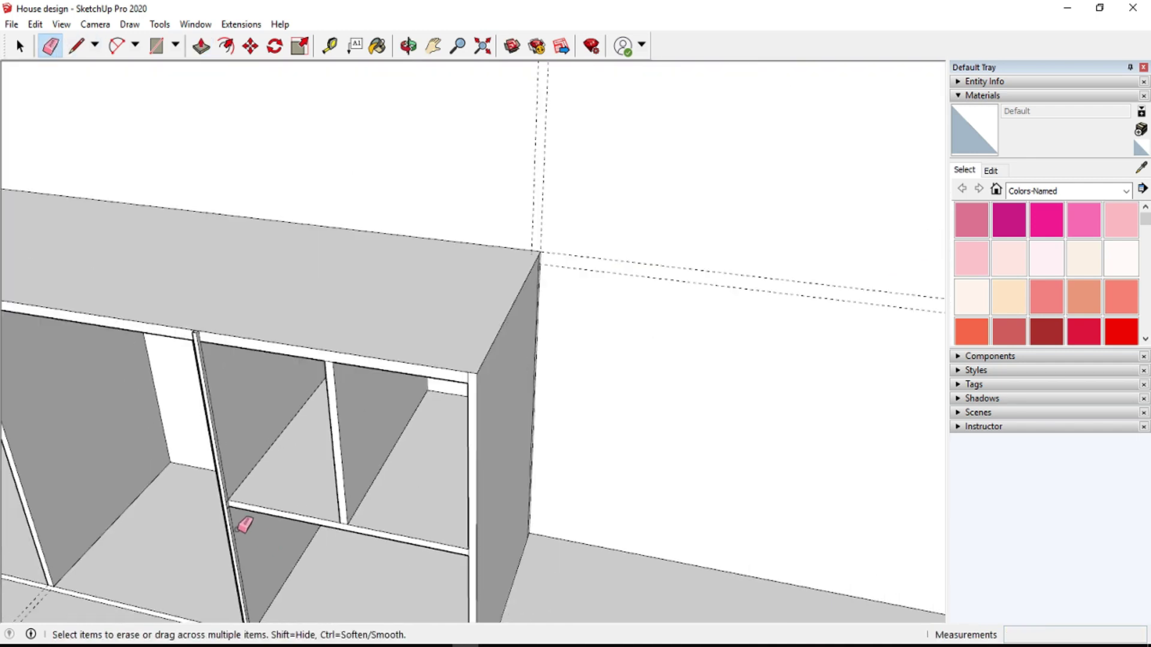
scroll(241, 513, up, 2)
scroll(231, 492, up, 2)
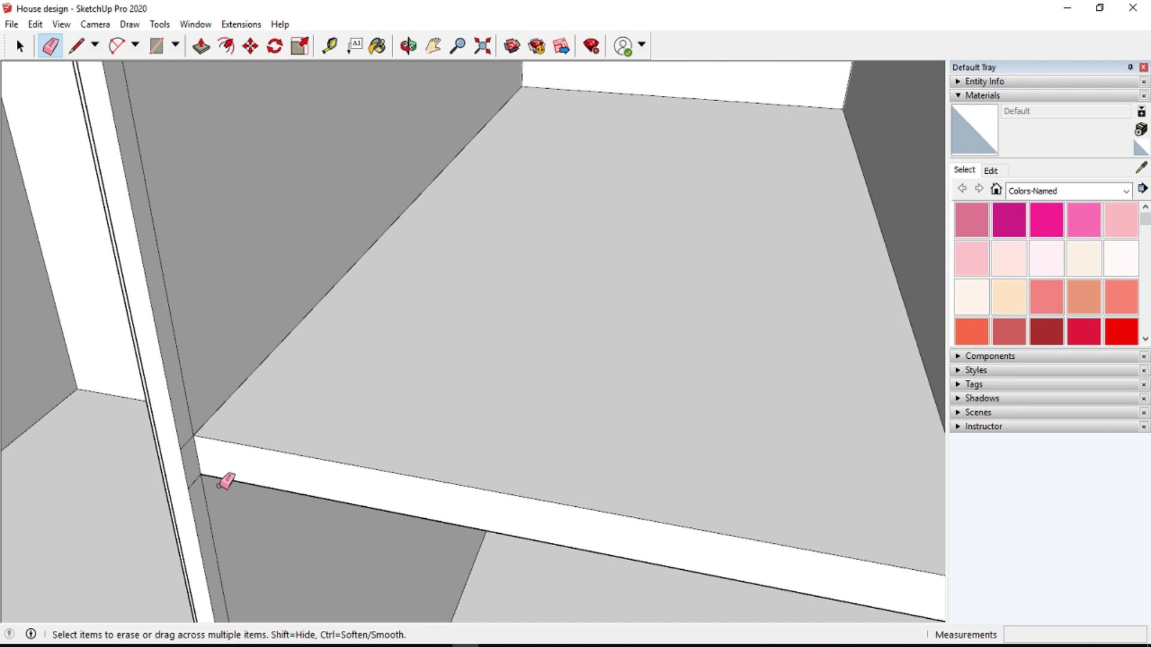
scroll(219, 467, up, 1)
key(l)
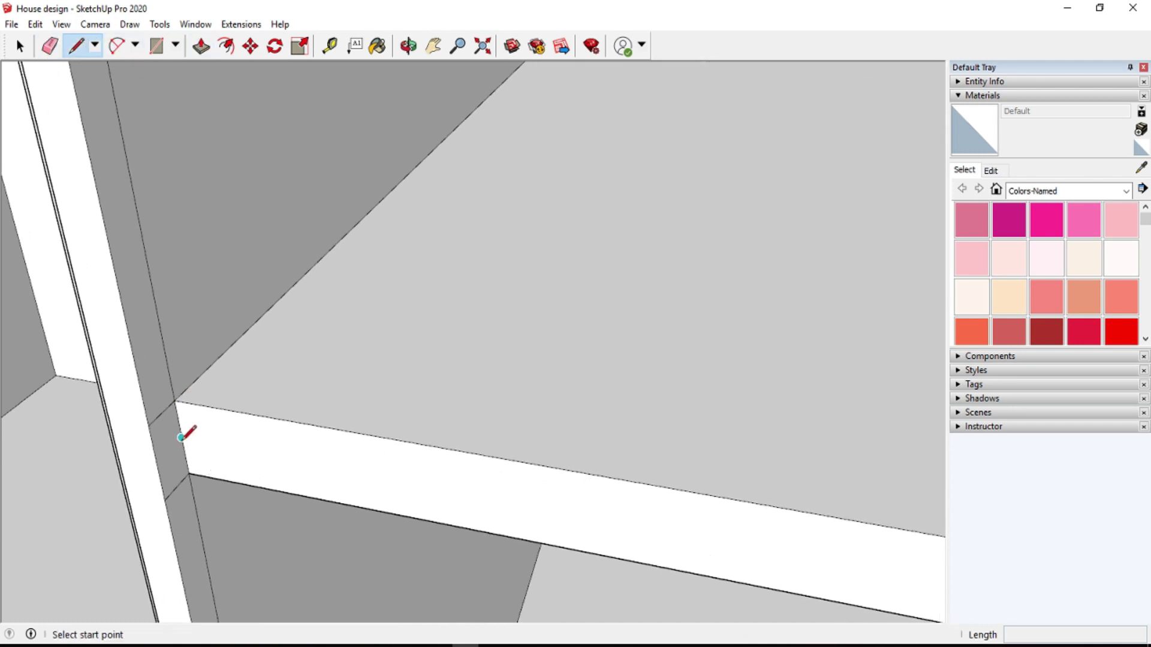
click(181, 438)
click(50, 46)
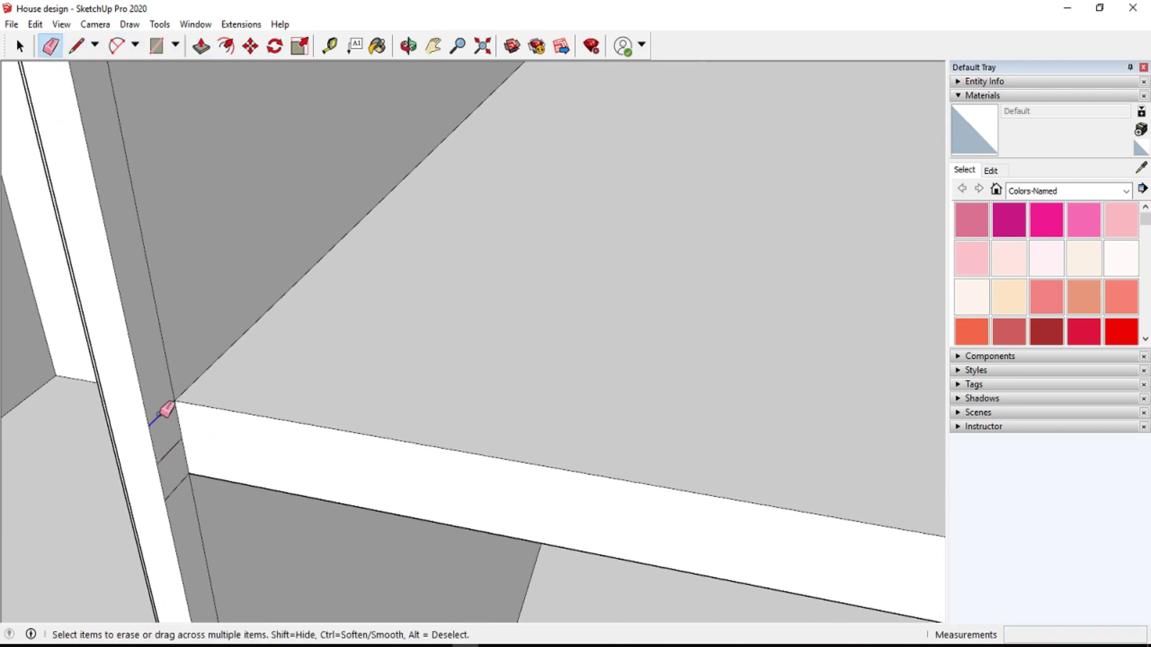
scroll(179, 468, down, 3)
scroll(133, 387, down, 3)
scroll(133, 387, up, 3)
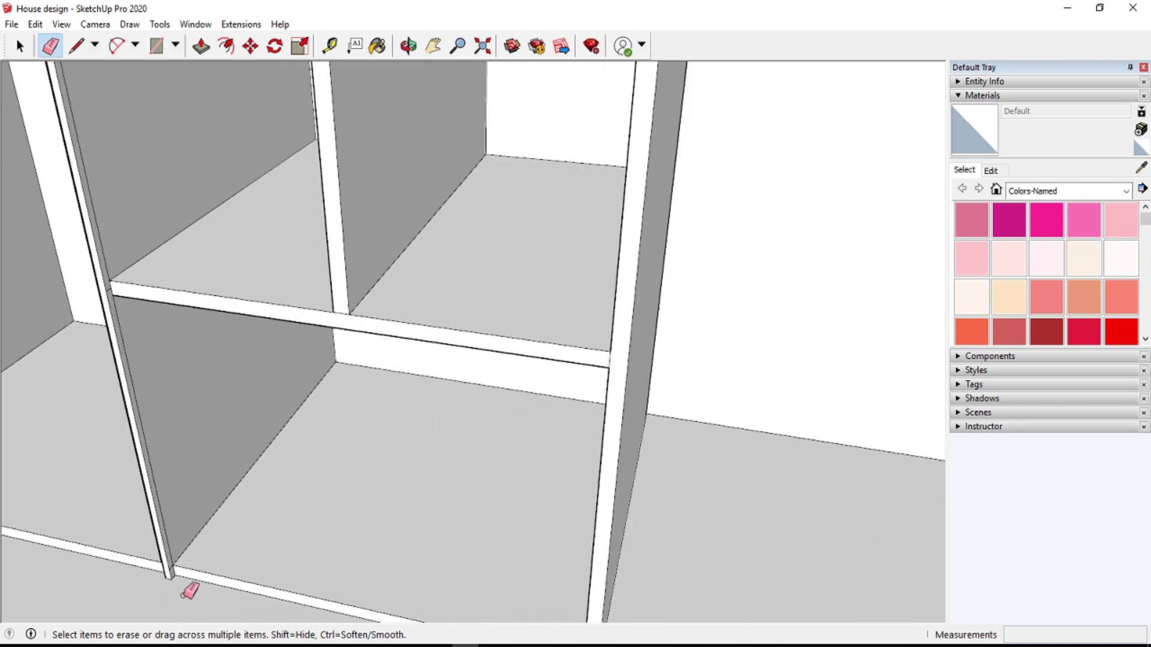
scroll(180, 569, up, 3)
scroll(191, 541, down, 3)
scroll(202, 543, down, 2)
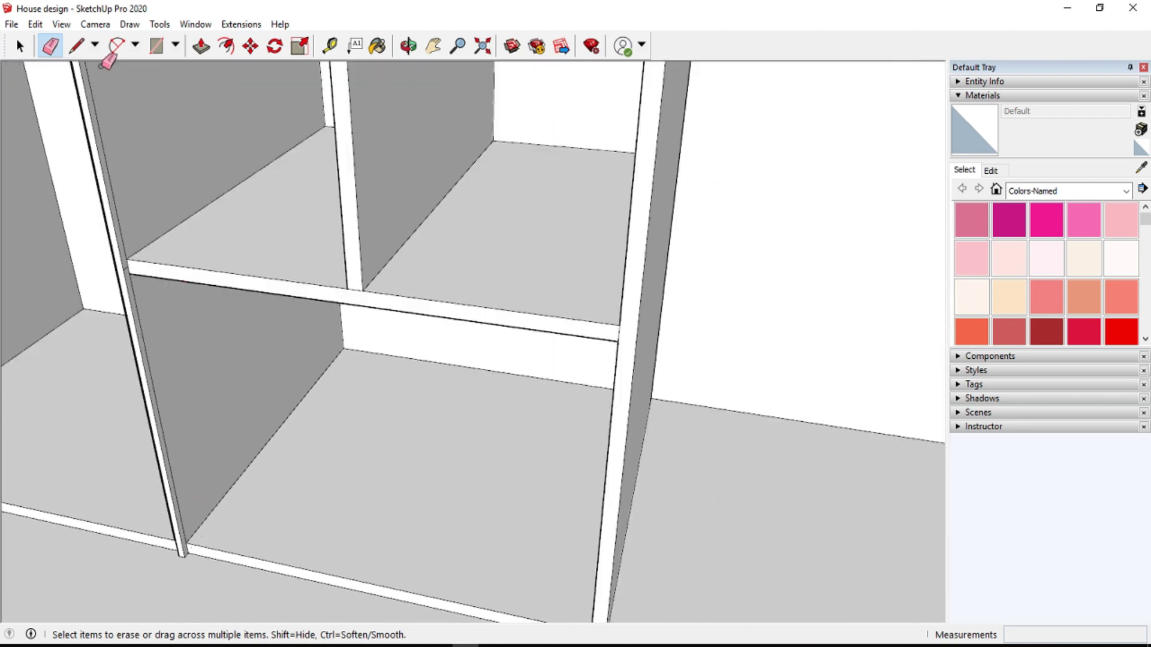
click(201, 45)
- Extrude the divider face across the lower compartment front to the opposite divider
drag(154, 414, 182, 430)
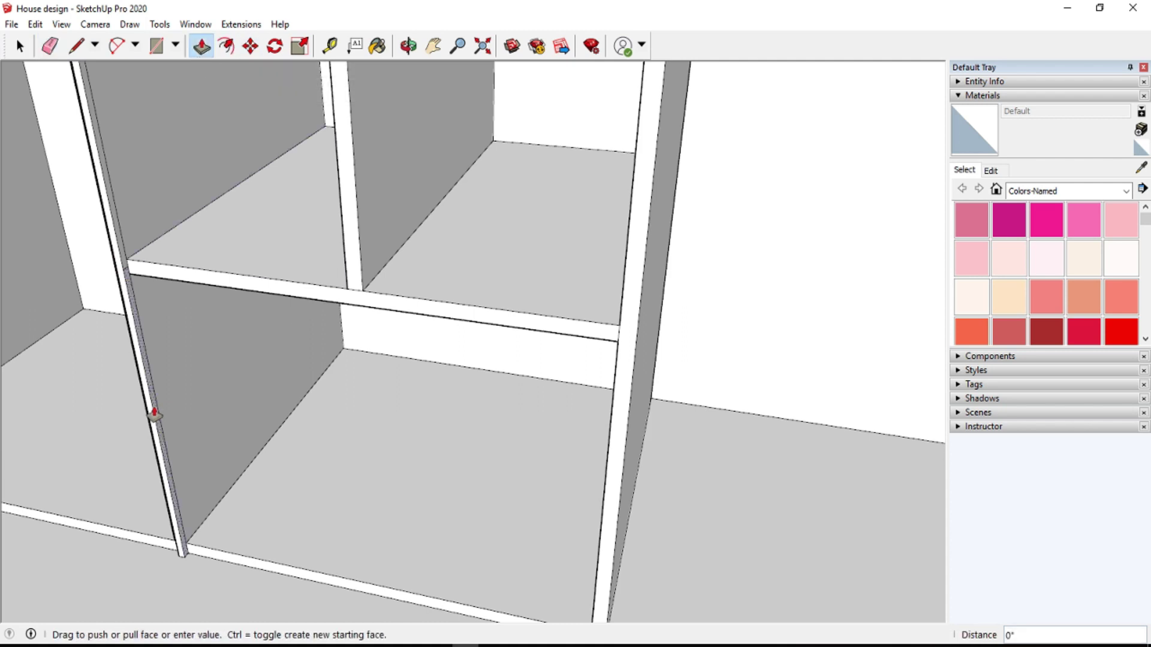
key(Escape)
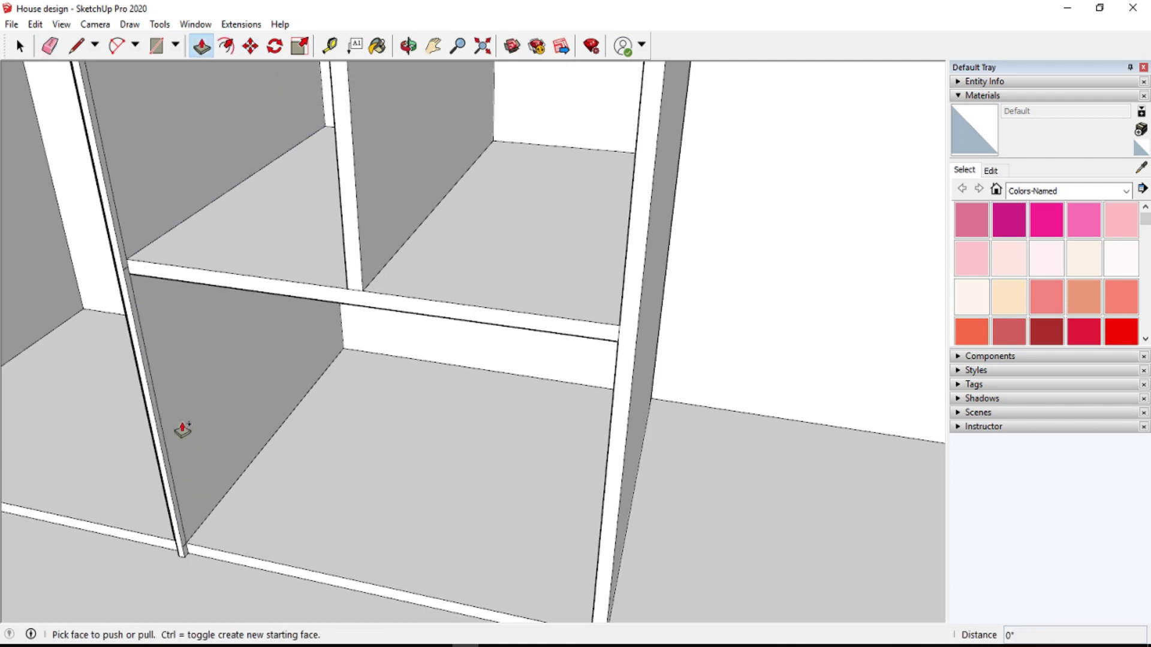
drag(154, 406, 636, 358)
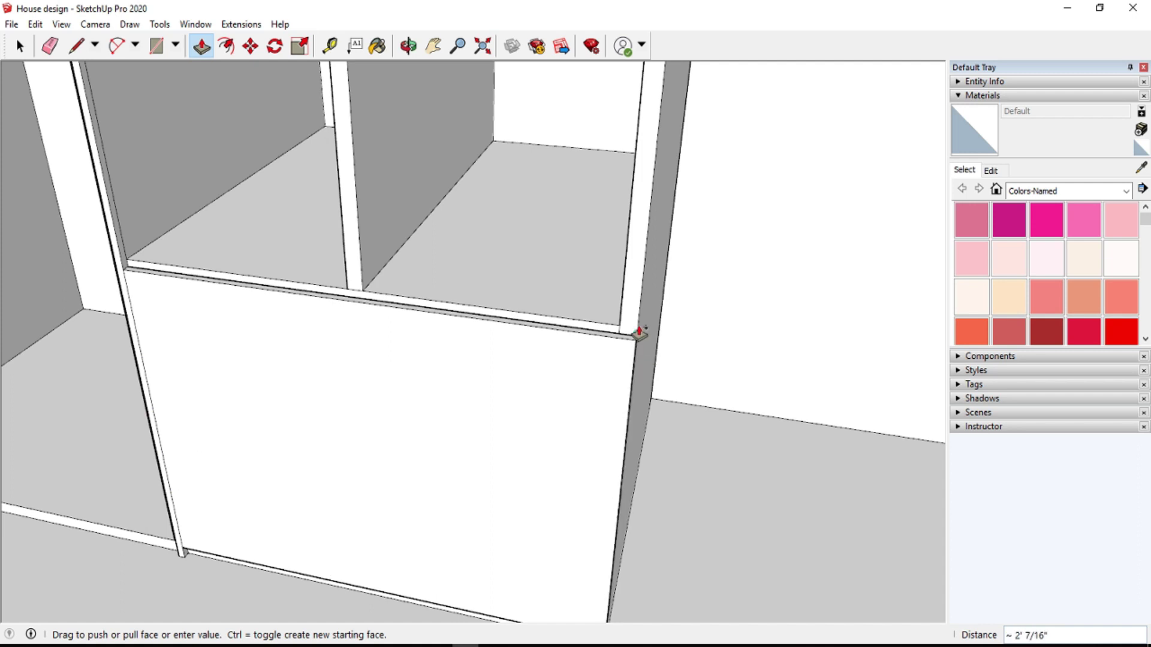
click(639, 331)
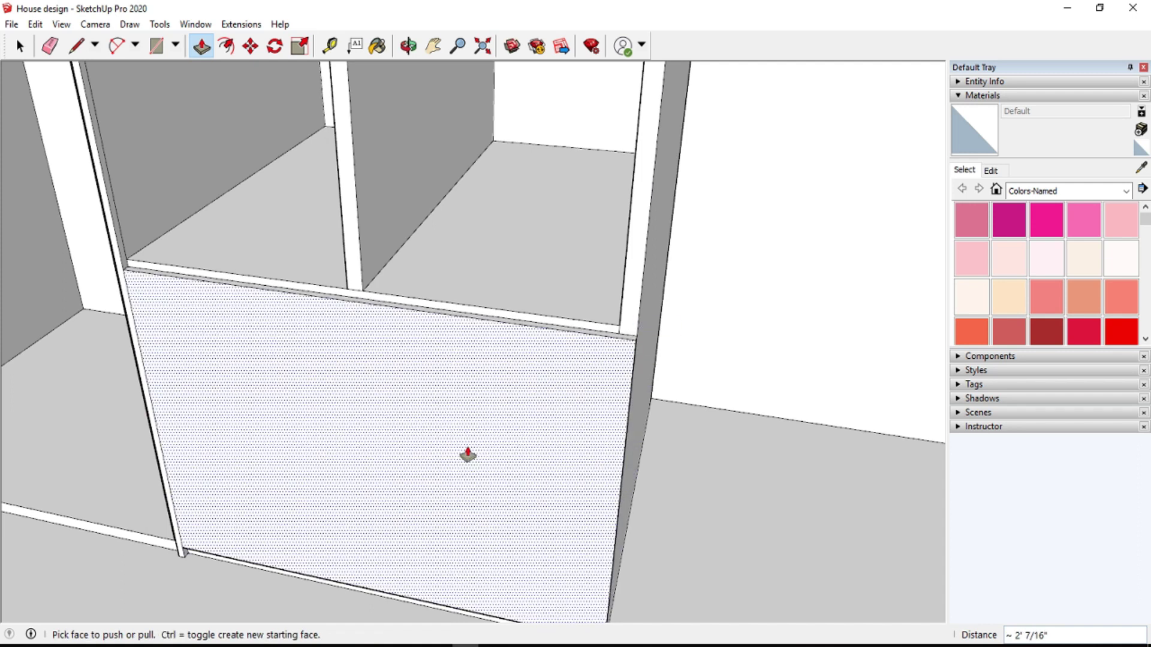
scroll(180, 549, up, 3)
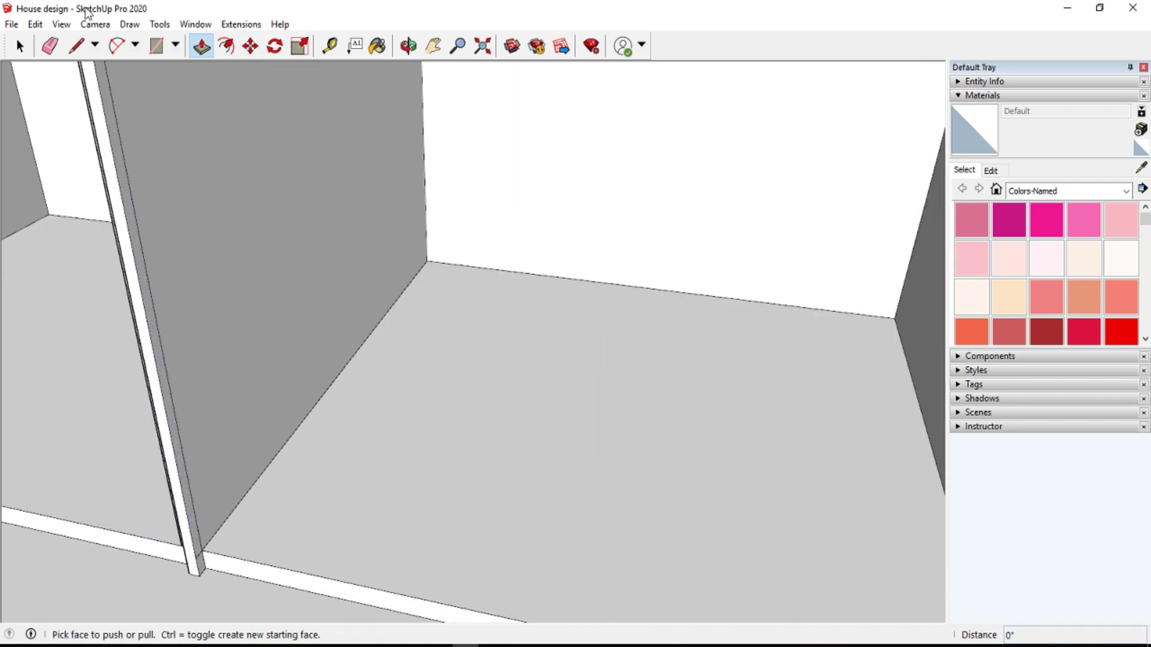
- Pull the new panel's thin edge face out 3/4 inch
key(e)
click(200, 45)
scroll(133, 256, down, 2)
click(133, 256)
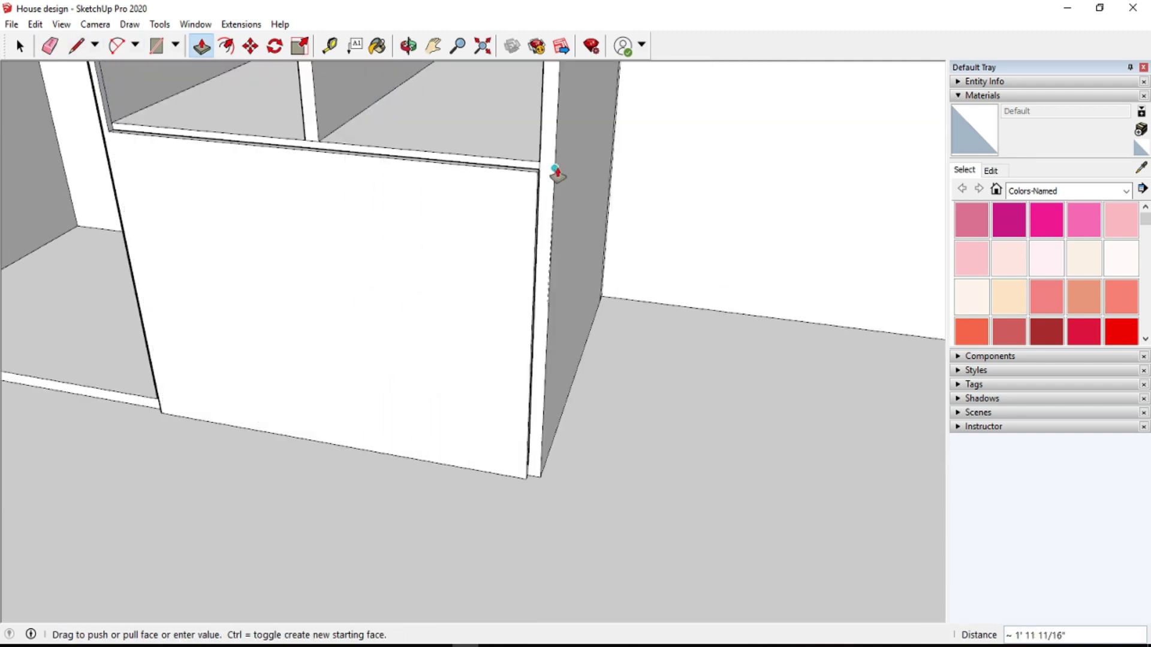
click(546, 189)
scroll(547, 206, up, 2)
scroll(531, 249, up, 2)
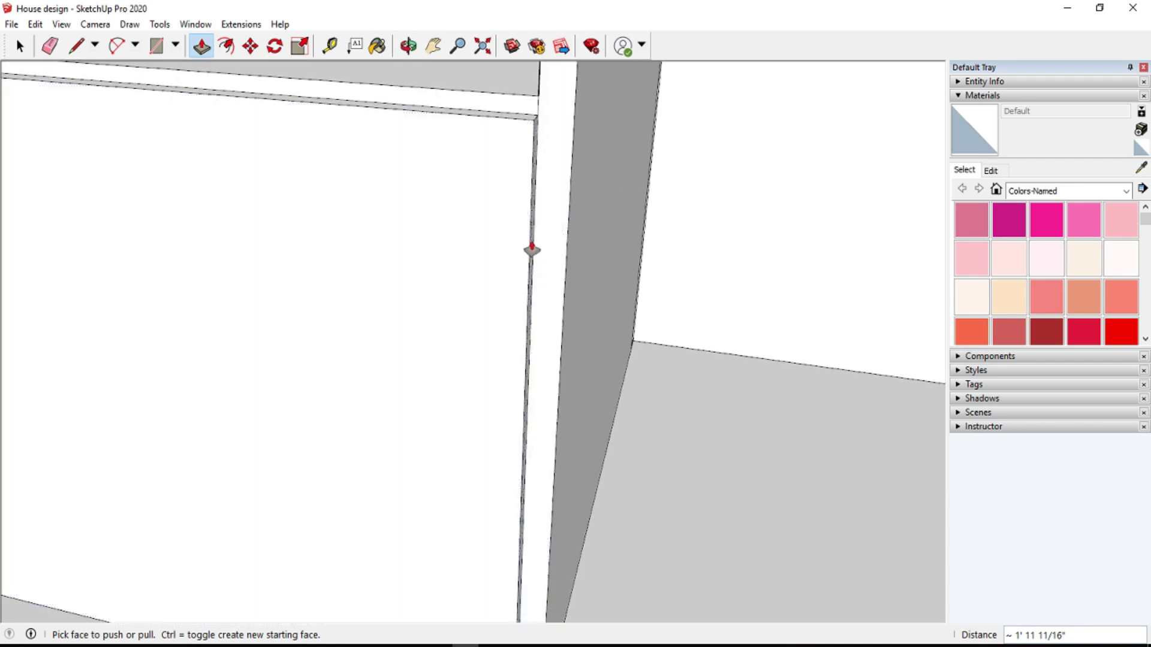
click(532, 249)
click(577, 91)
- Orbit to look down on the cabinet and its new front panel
scroll(622, 249, down, 3)
scroll(637, 309, up, 5)
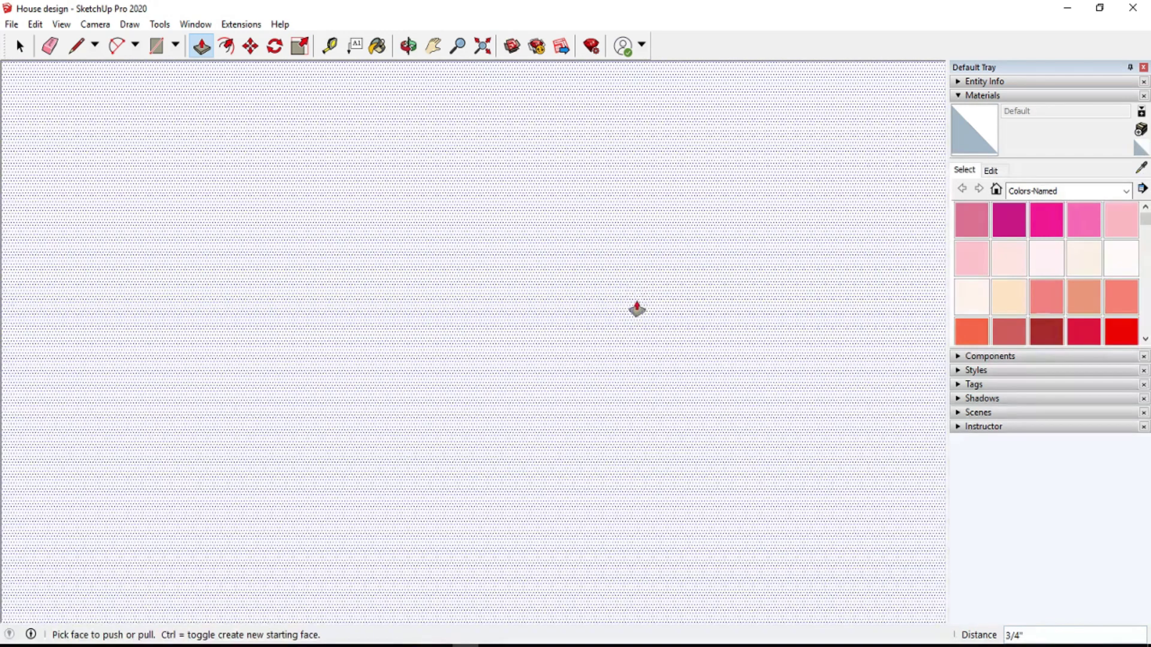
scroll(636, 304, up, 2)
scroll(635, 305, up, 2)
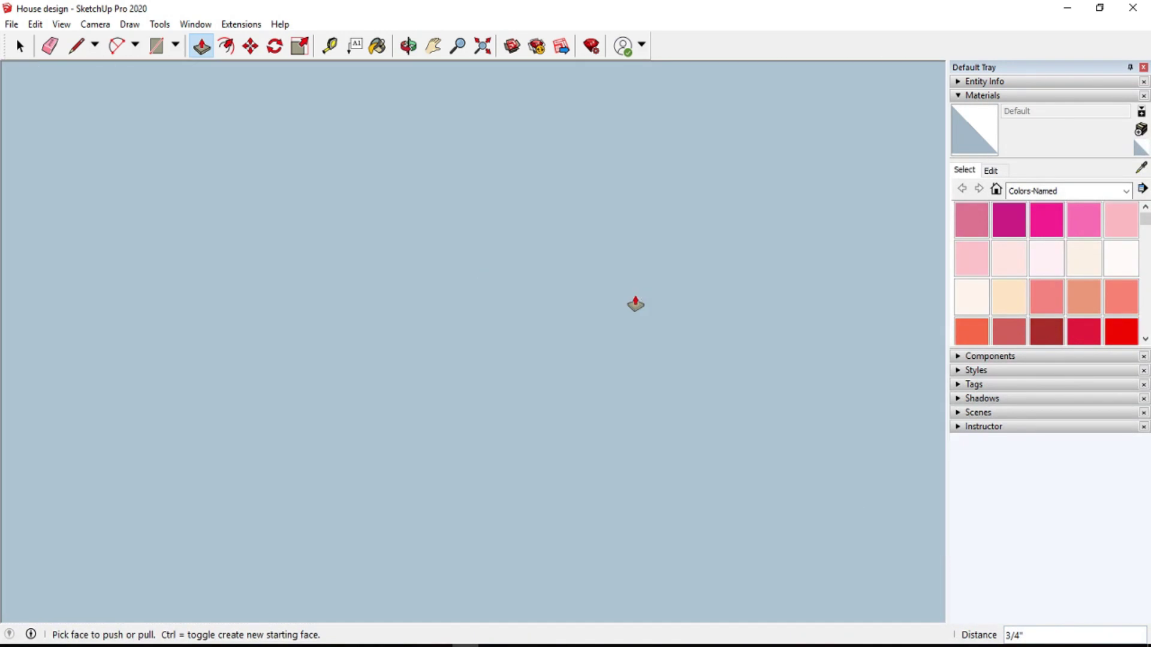
scroll(635, 304, down, 3)
scroll(636, 305, up, 2)
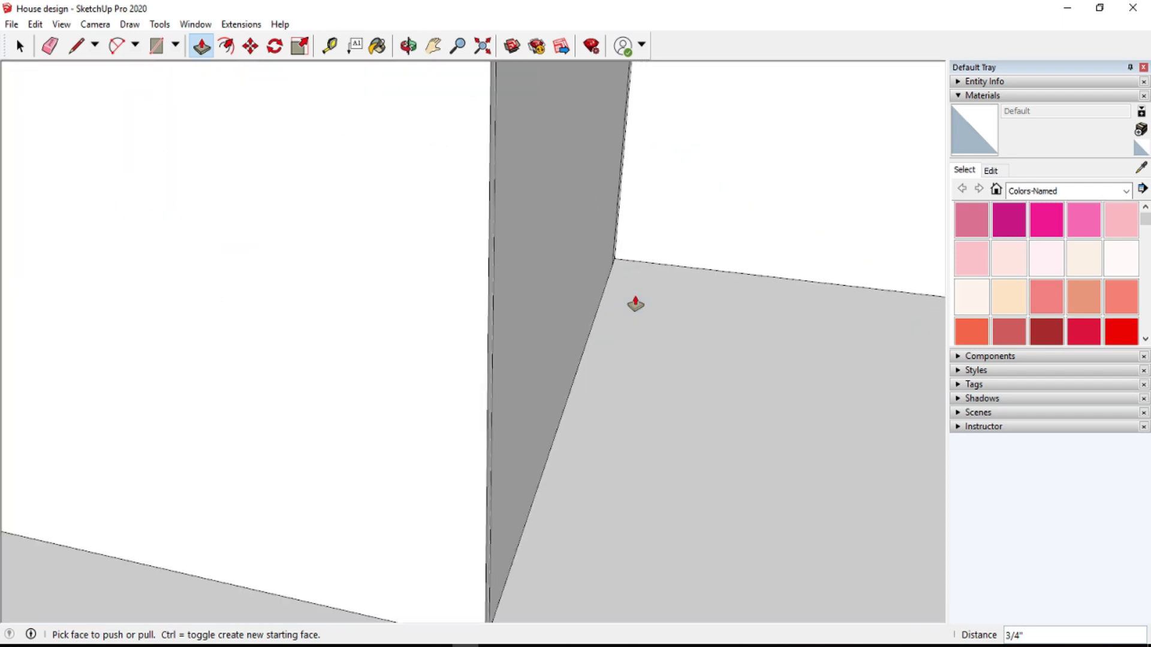
click(408, 47)
mouse_move(428, 241)
mouse_down()
mouse_move(468, 424)
mouse_move(619, 362)
mouse_move(545, 375)
mouse_move(540, 392)
mouse_move(303, 324)
mouse_move(297, 376)
mouse_move(380, 92)
mouse_up()
- Draw a vertical line splitting the top rail
scroll(381, 103, up, 5)
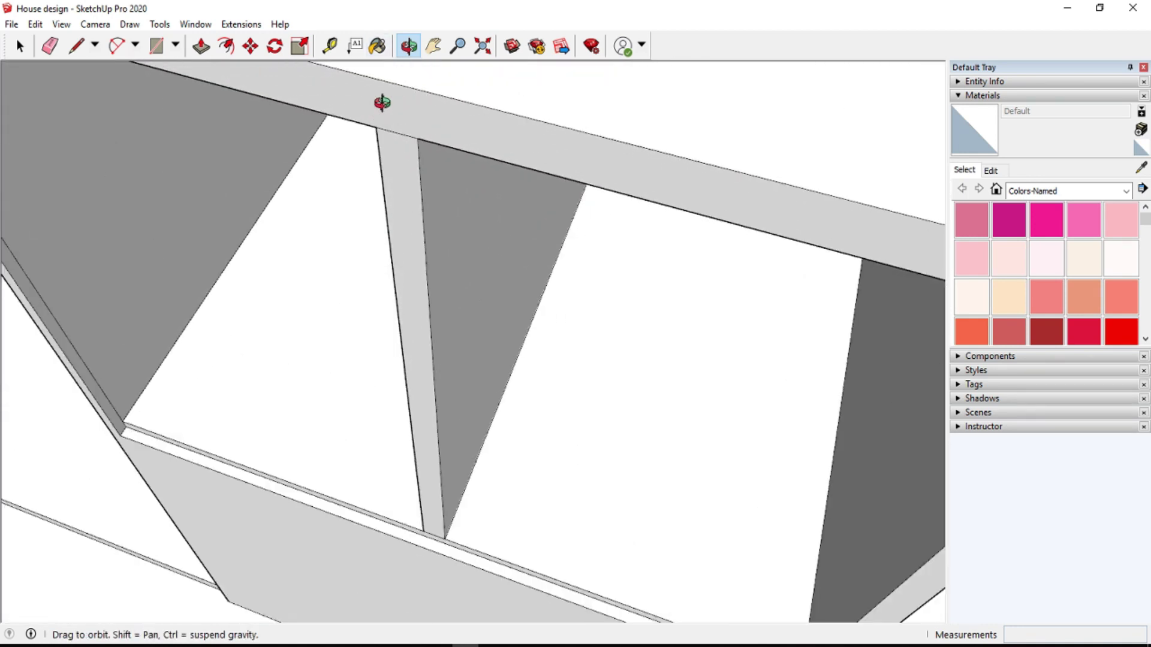
click(76, 45)
click(398, 131)
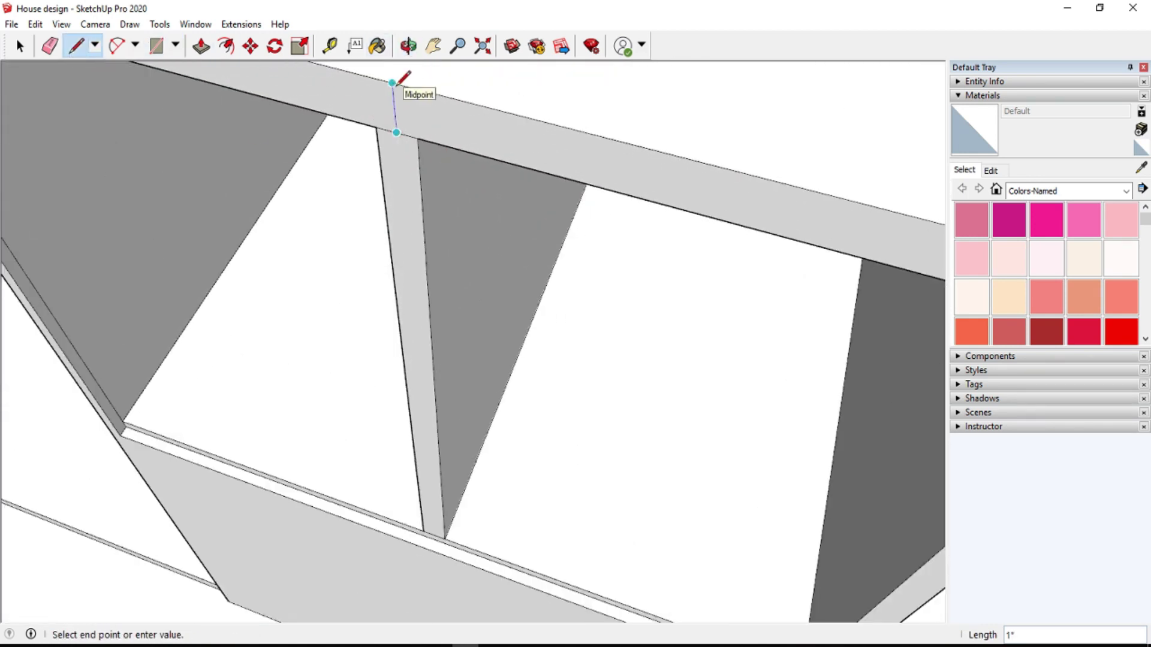
click(398, 84)
scroll(313, 173, down, 3)
- Undo a wrong pull, then extrude the divider 11 13/16" and its side about 1' 9/16"
click(201, 46)
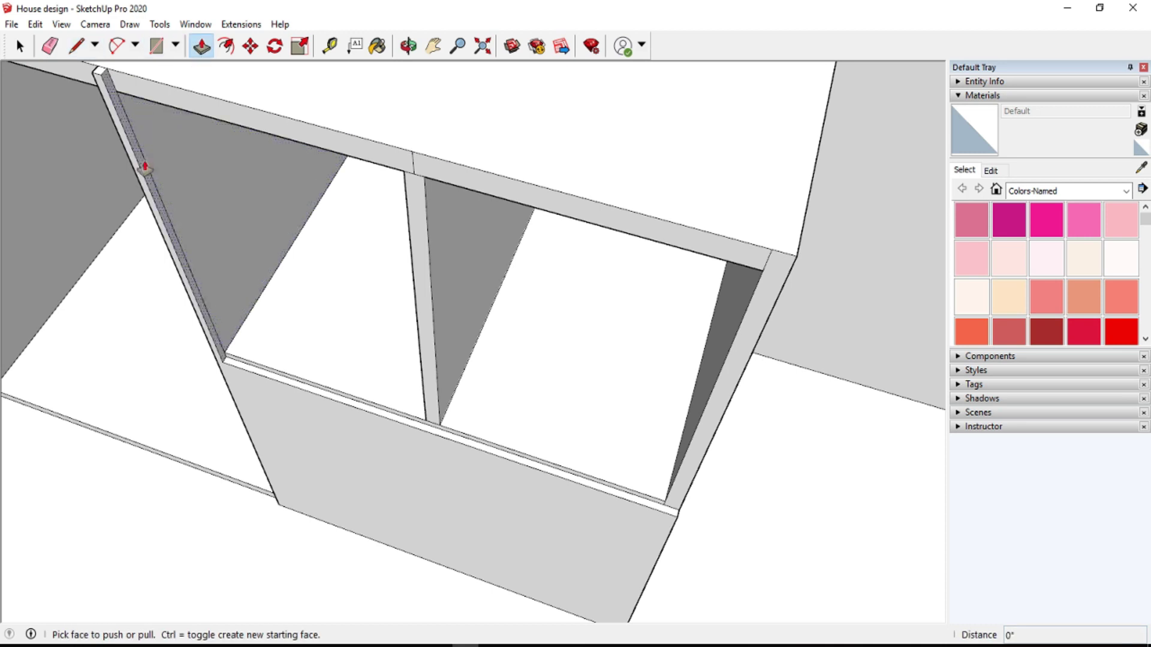
drag(141, 170, 414, 163)
click(414, 163)
key(ctrl+z)
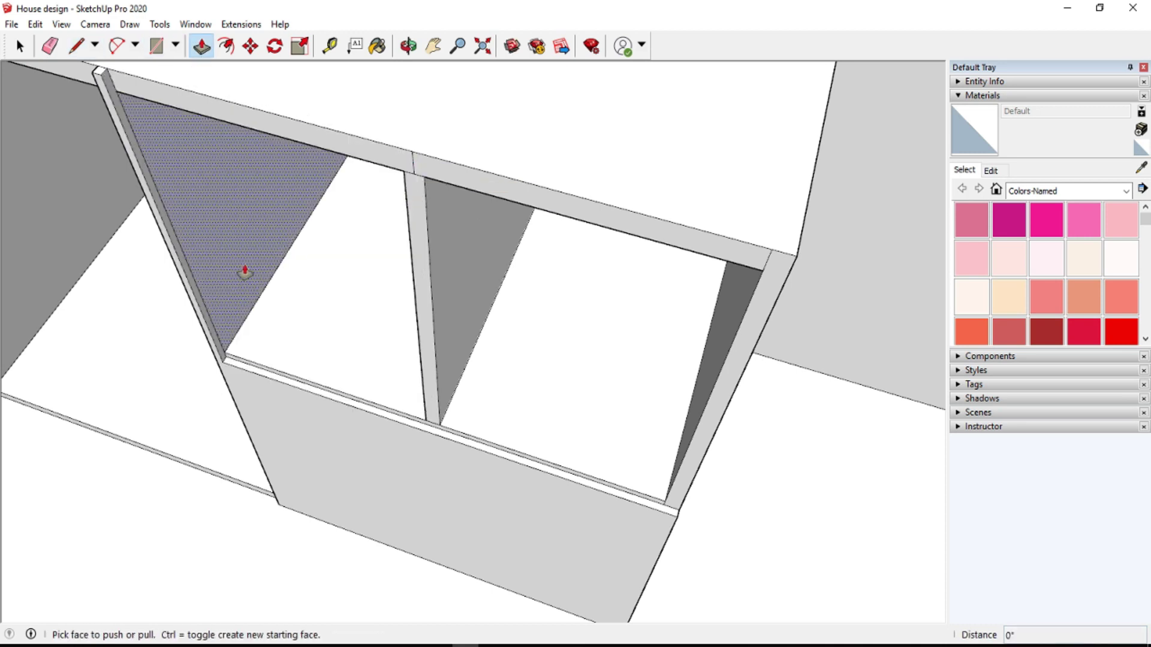
click(188, 283)
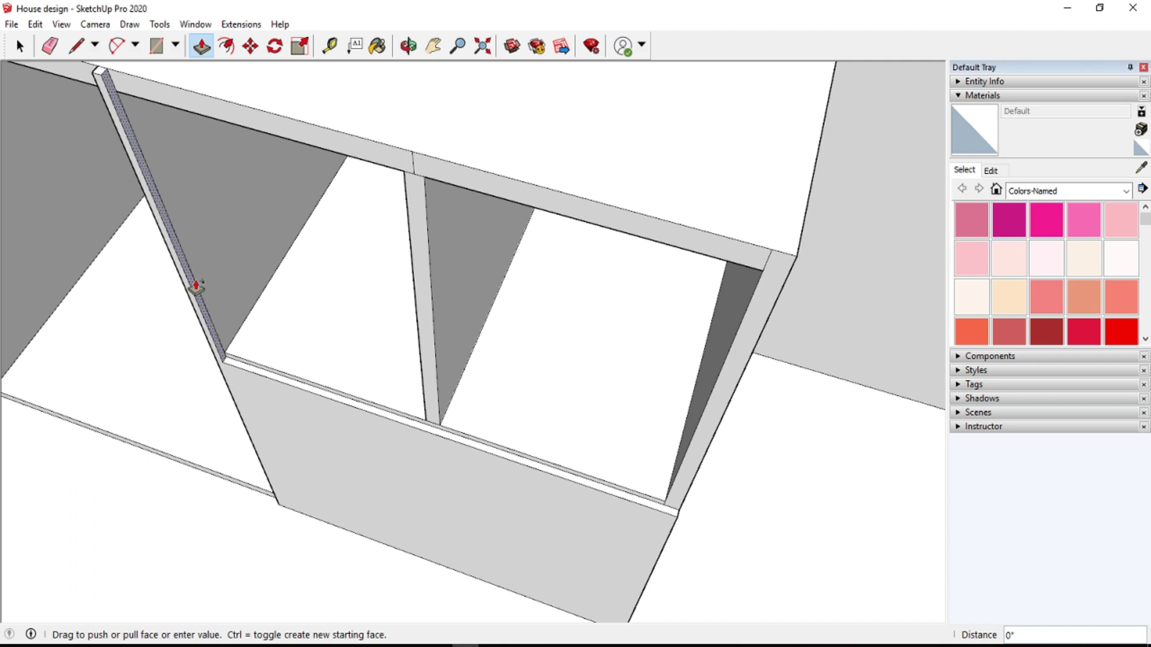
click(420, 178)
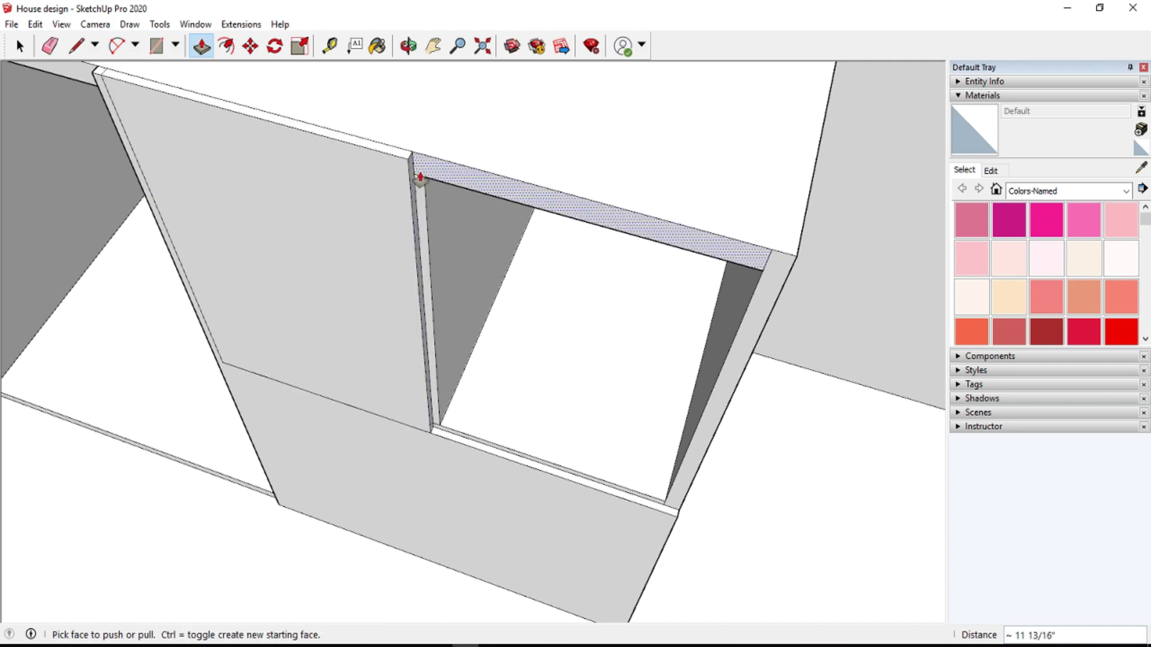
click(416, 215)
click(800, 267)
- Orbit around the cabinet under the counter to review the new front panel
scroll(257, 149, down, 3)
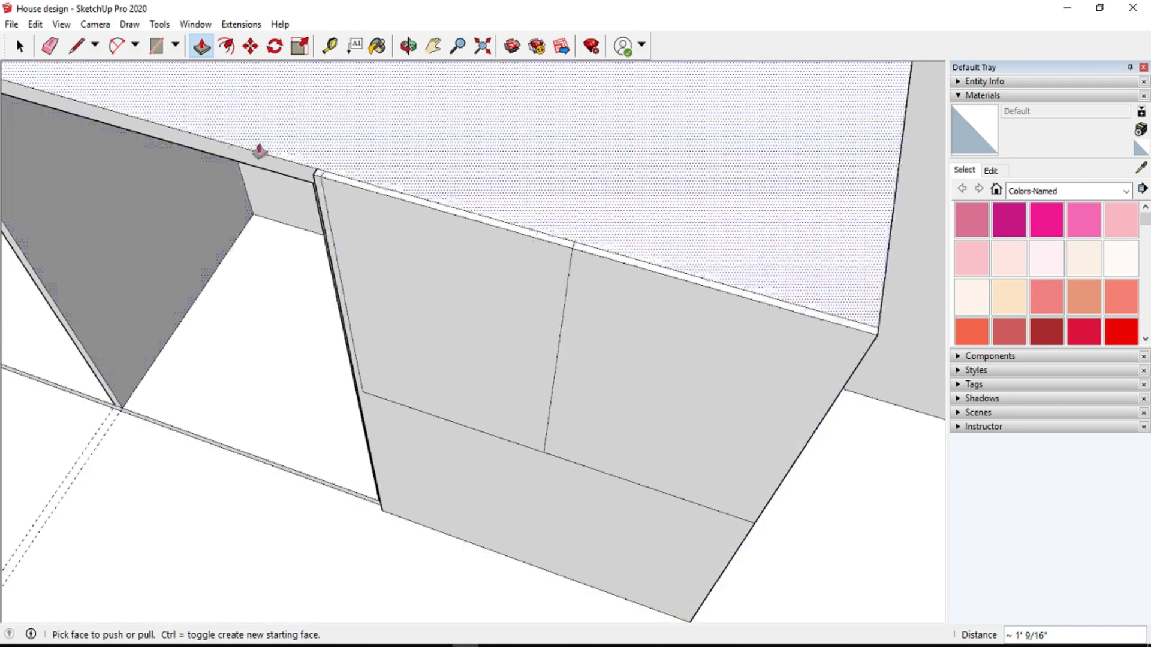
scroll(352, 226, up, 3)
scroll(351, 226, up, 2)
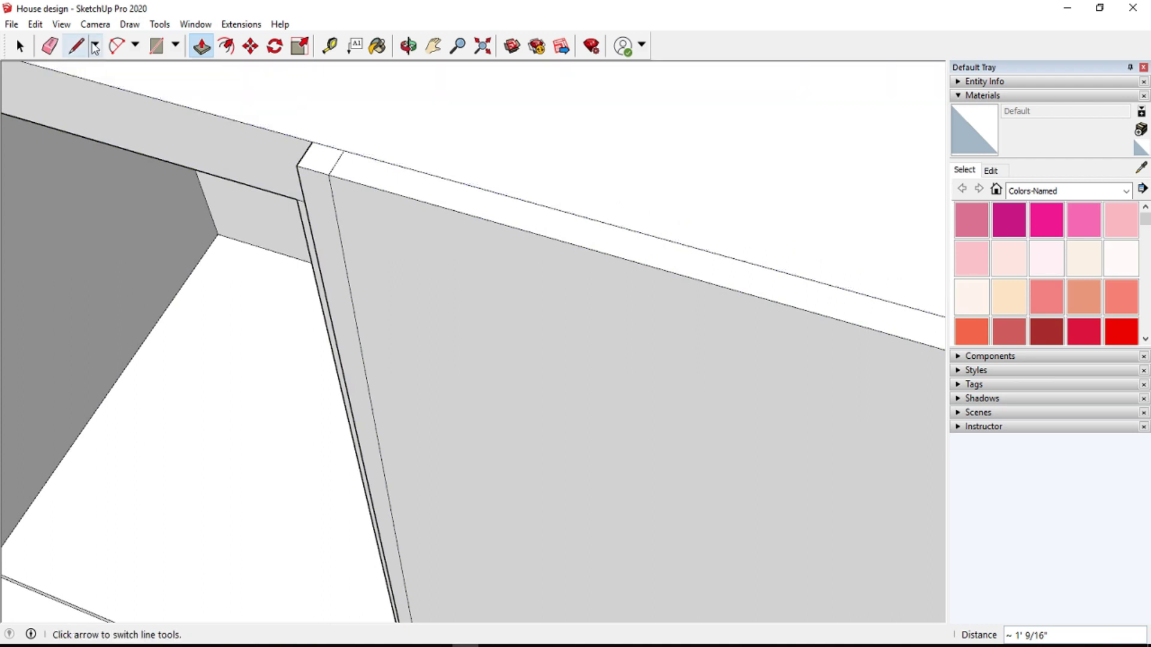
key(e)
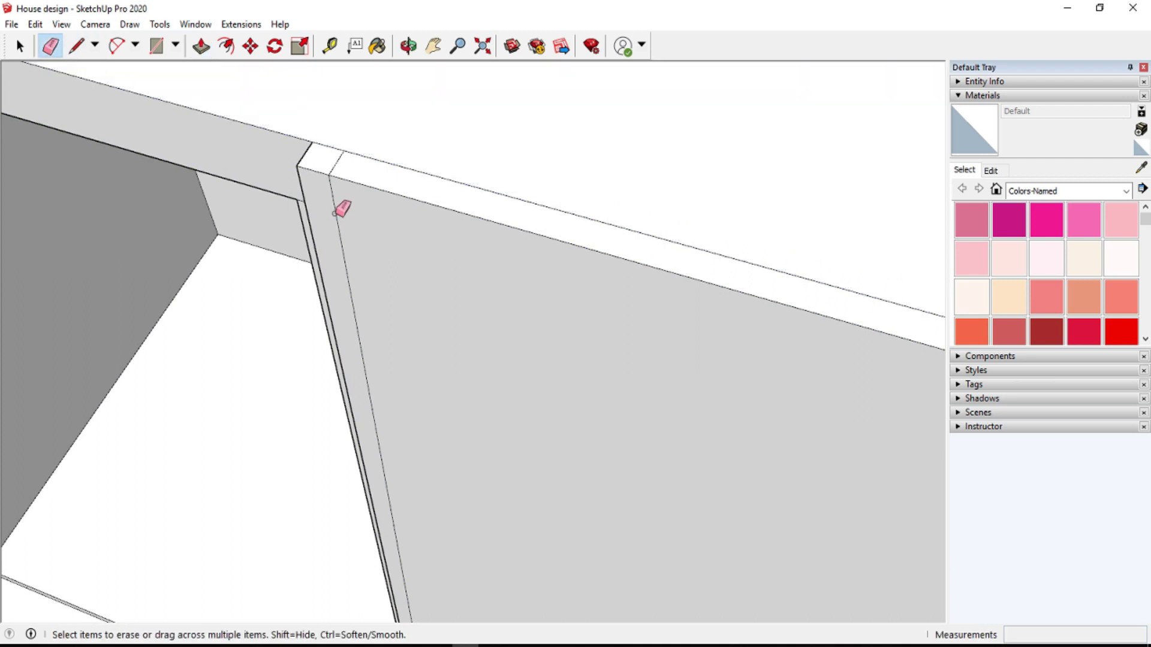
scroll(362, 182, down, 2)
scroll(373, 240, down, 2)
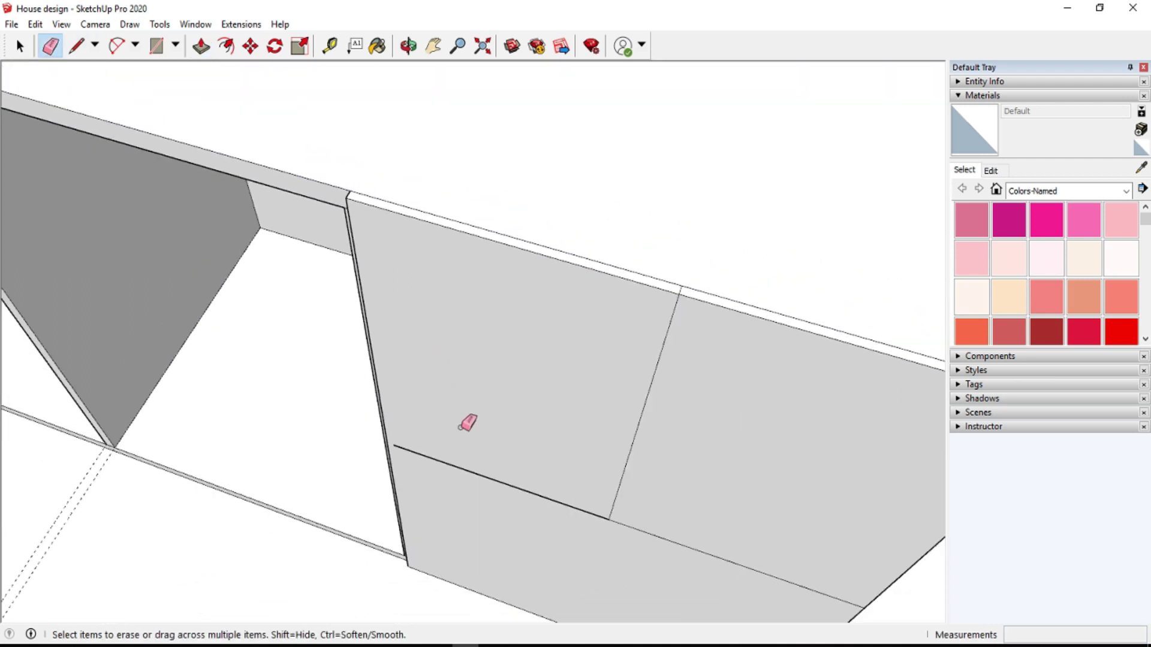
scroll(471, 457, up, 3)
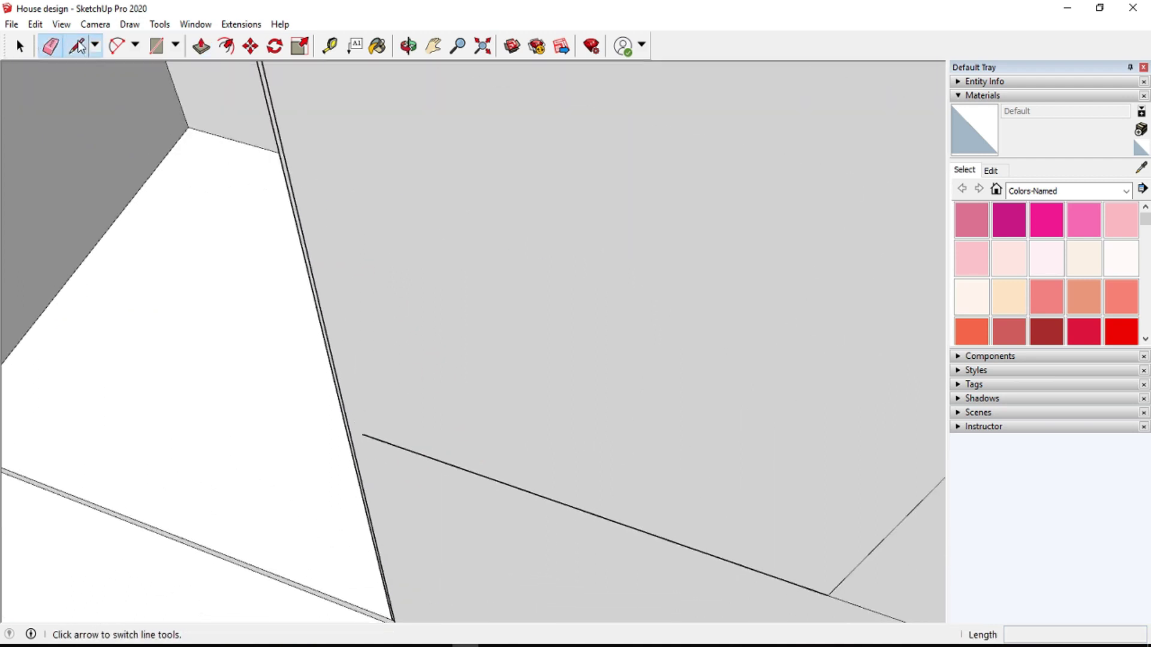
scroll(359, 419, down, 3)
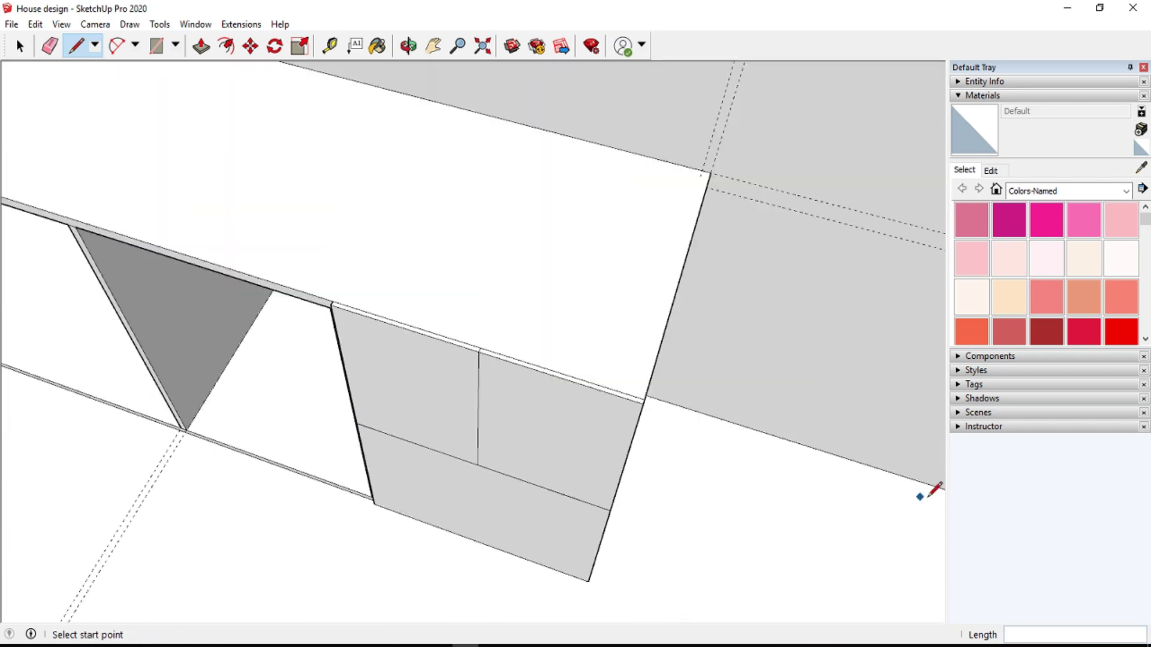
click(408, 45)
mouse_move(390, 214)
mouse_down()
mouse_move(588, 208)
mouse_move(727, 105)
mouse_move(505, 301)
mouse_move(277, 254)
mouse_move(288, 272)
mouse_move(272, 198)
mouse_move(393, 234)
mouse_move(375, 185)
mouse_move(347, 233)
mouse_move(214, 347)
mouse_move(272, 349)
mouse_move(180, 329)
mouse_move(137, 365)
mouse_up()
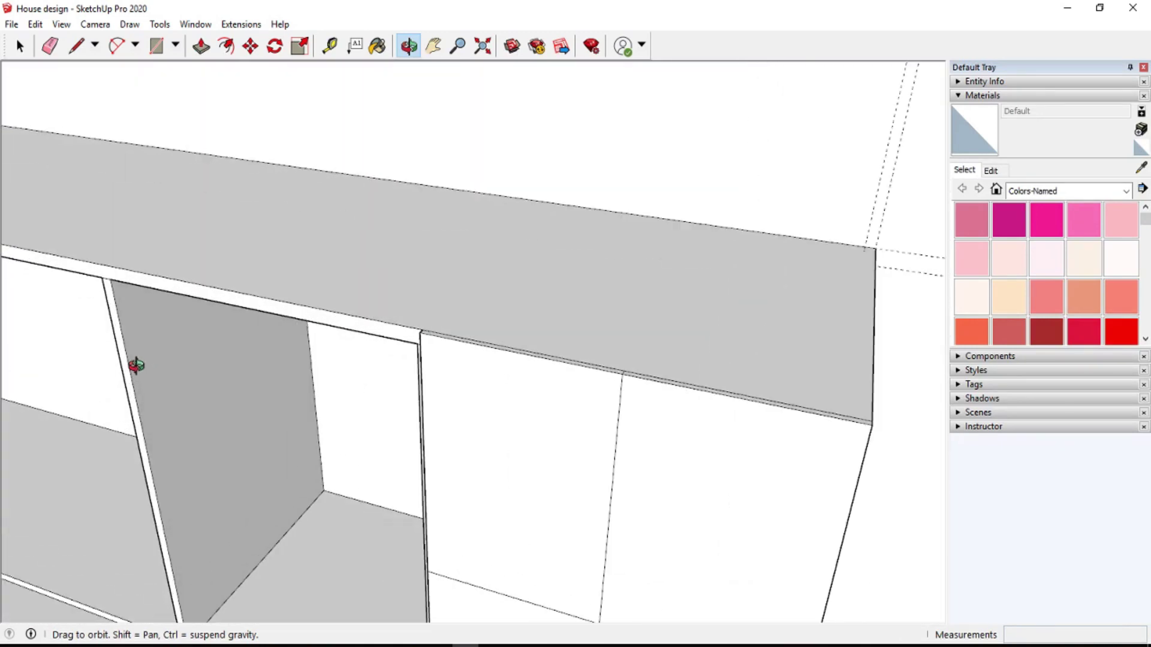
- Draw a line down the divider from its top corner to its bottom
key(h)
drag(334, 301, 424, 181)
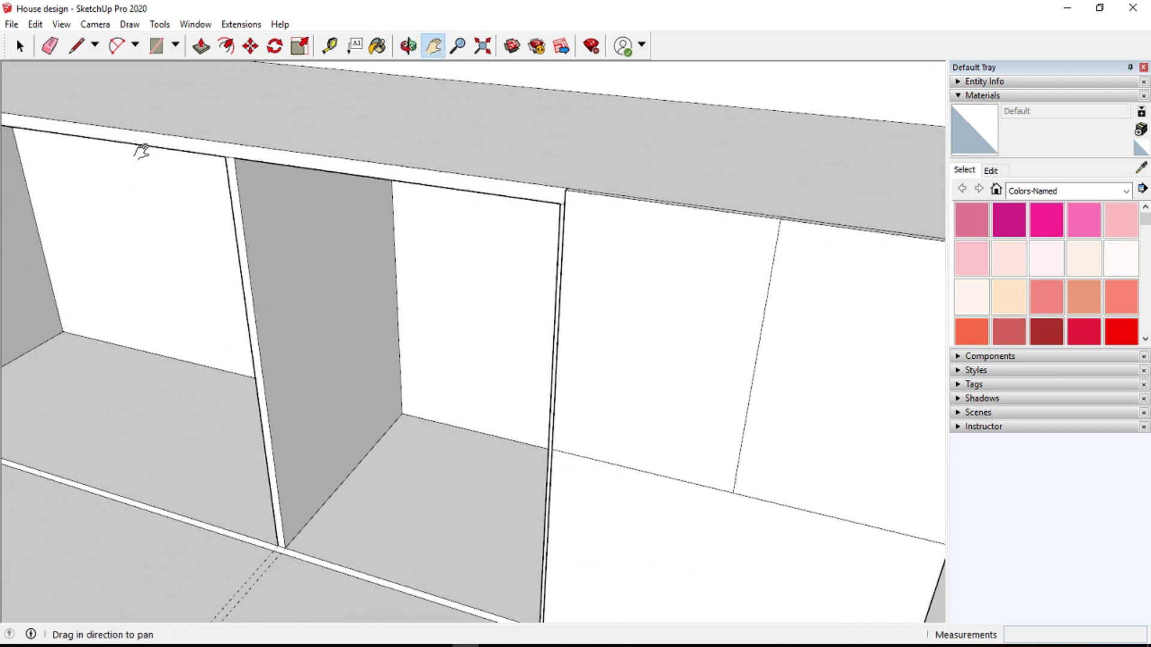
key(l)
scroll(206, 142, up, 2)
scroll(295, 162, up, 2)
click(288, 162)
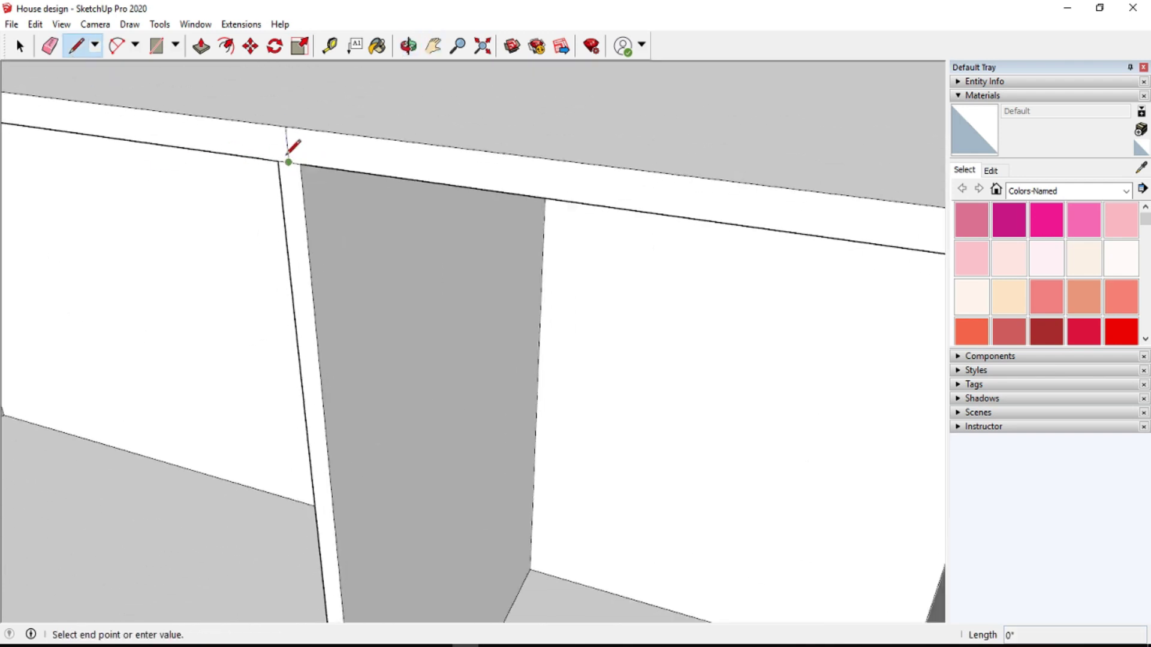
scroll(289, 162, down, 3)
scroll(329, 488, up, 2)
click(329, 488)
- Add a short line at the divider's bottom corner
key(e)
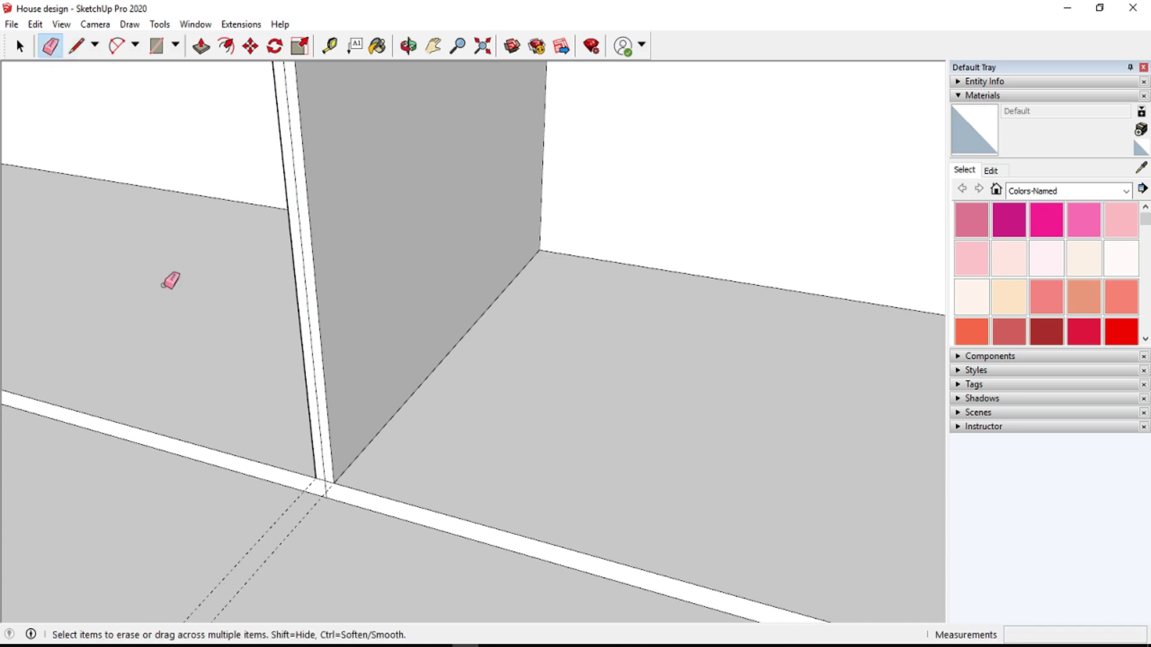
scroll(327, 505, up, 2)
key(l)
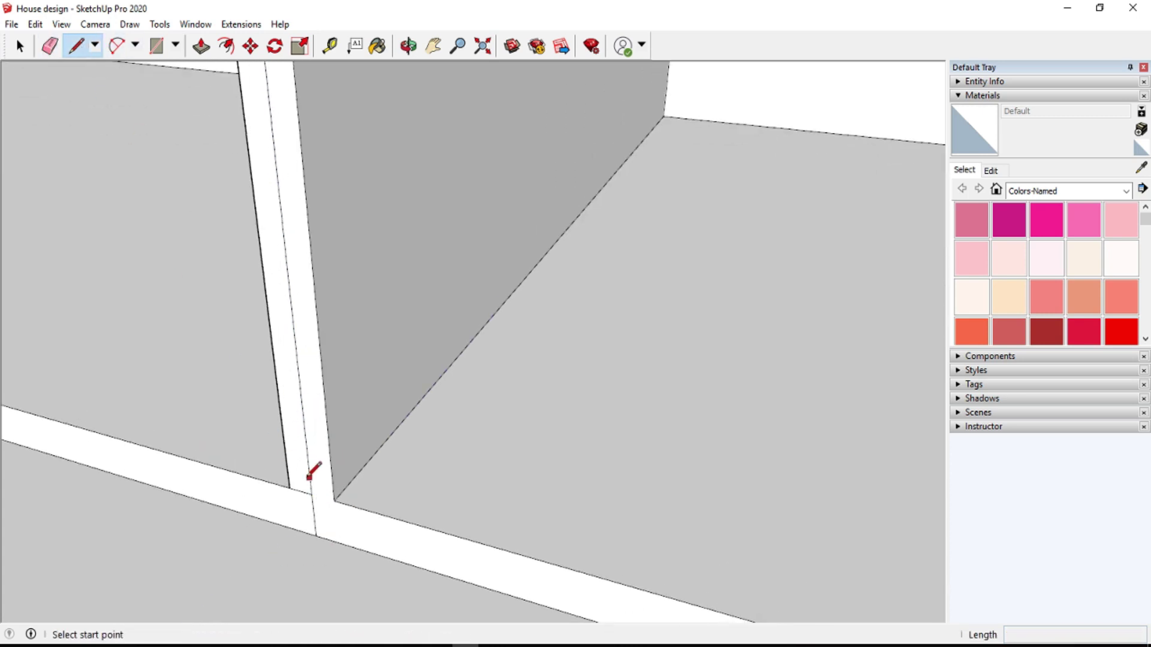
click(334, 504)
click(337, 534)
scroll(303, 549, down, 2)
scroll(291, 334, down, 2)
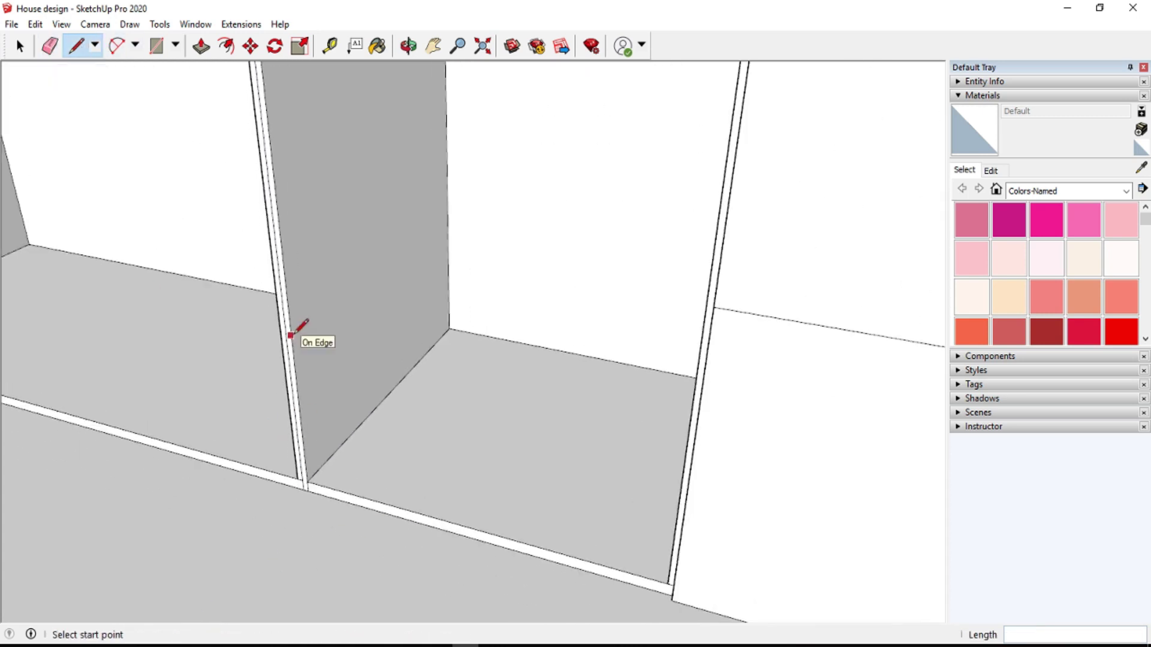
- Pan up to bring the counter top and the divider's top into view
click(426, 48)
drag(418, 232, 429, 478)
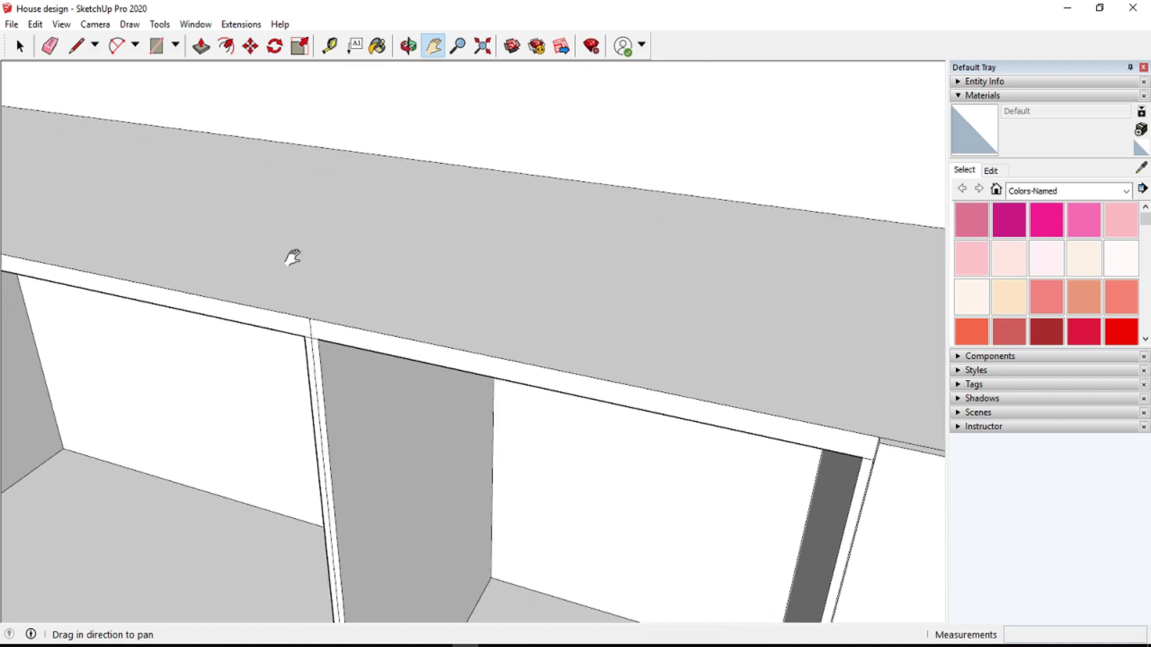
drag(293, 257, 278, 265)
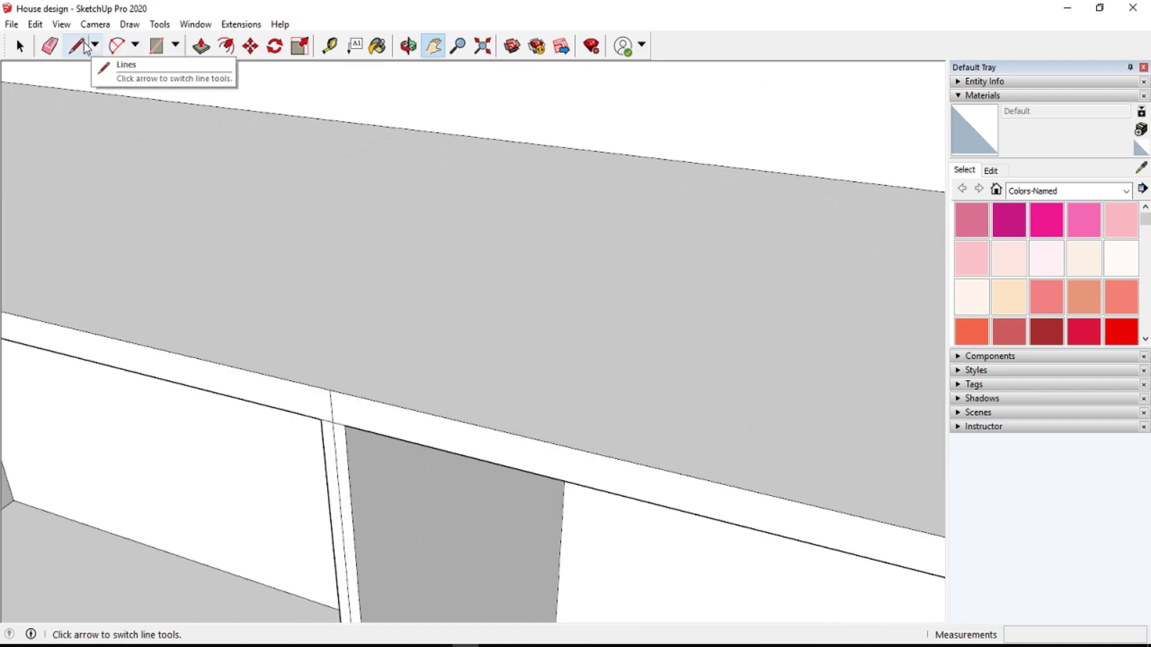
click(76, 45)
scroll(350, 411, up, 2)
scroll(345, 414, up, 1)
key(e)
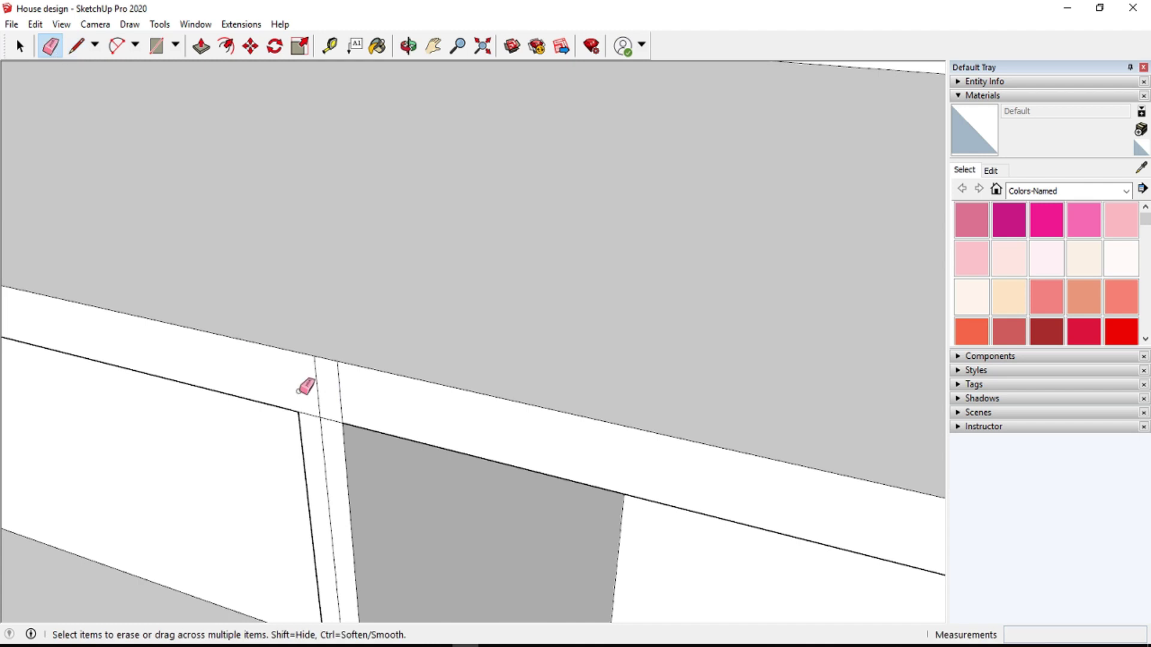
scroll(342, 414, down, 2)
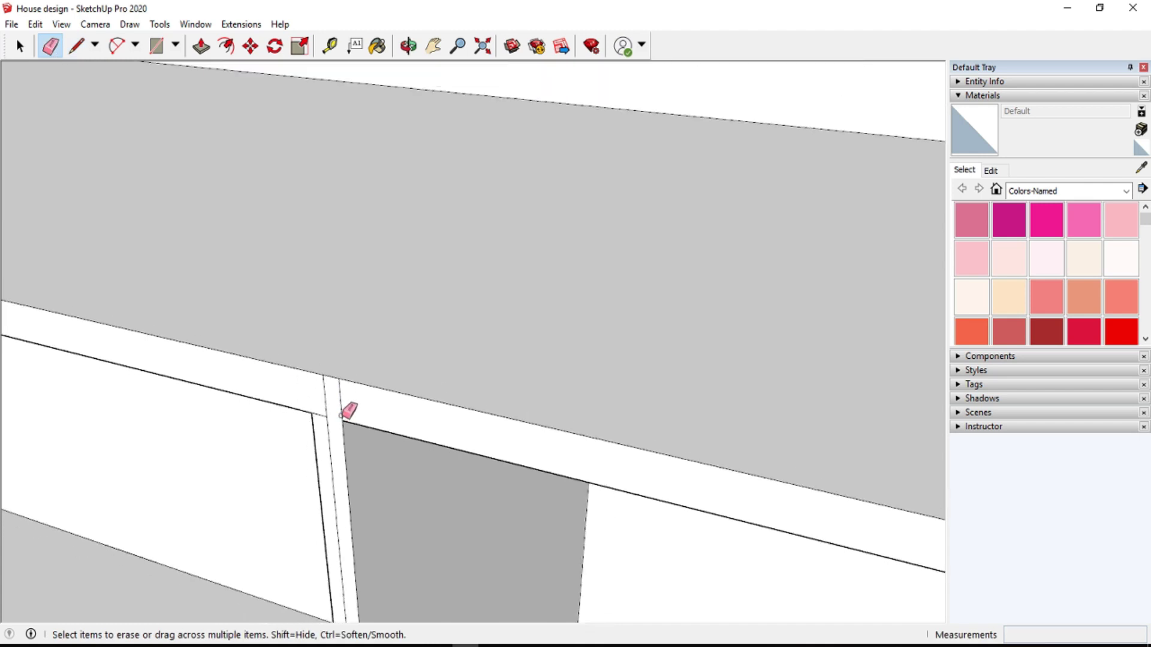
- Pull the thin vertical divider strip out 3/8"
click(201, 46)
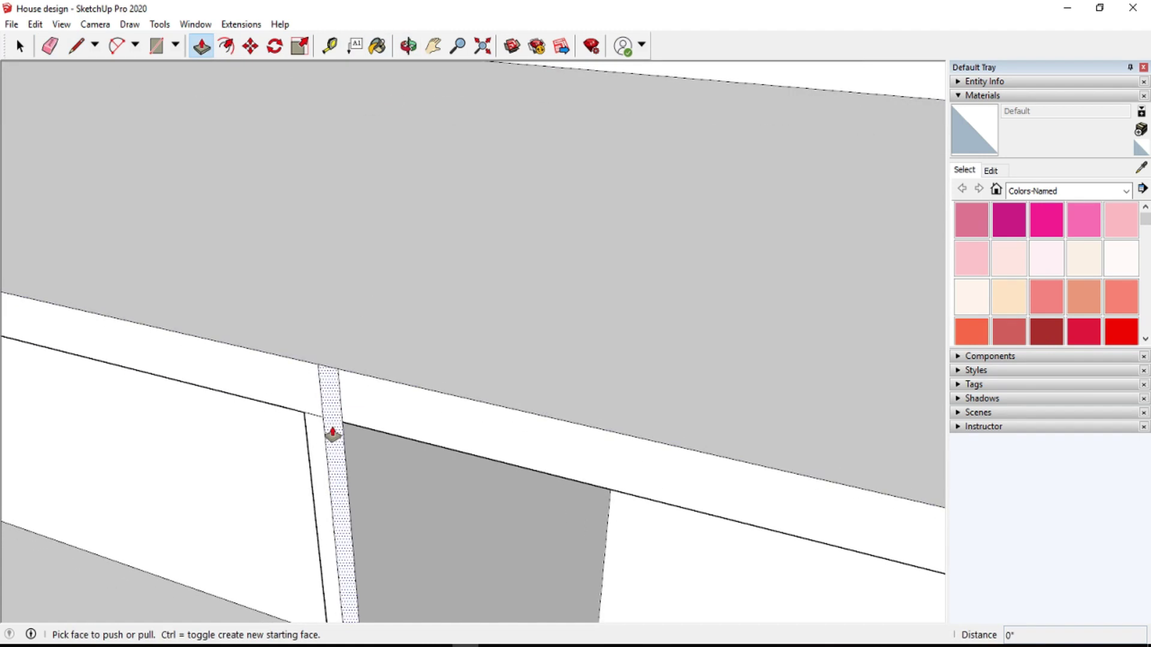
drag(334, 432, 310, 454)
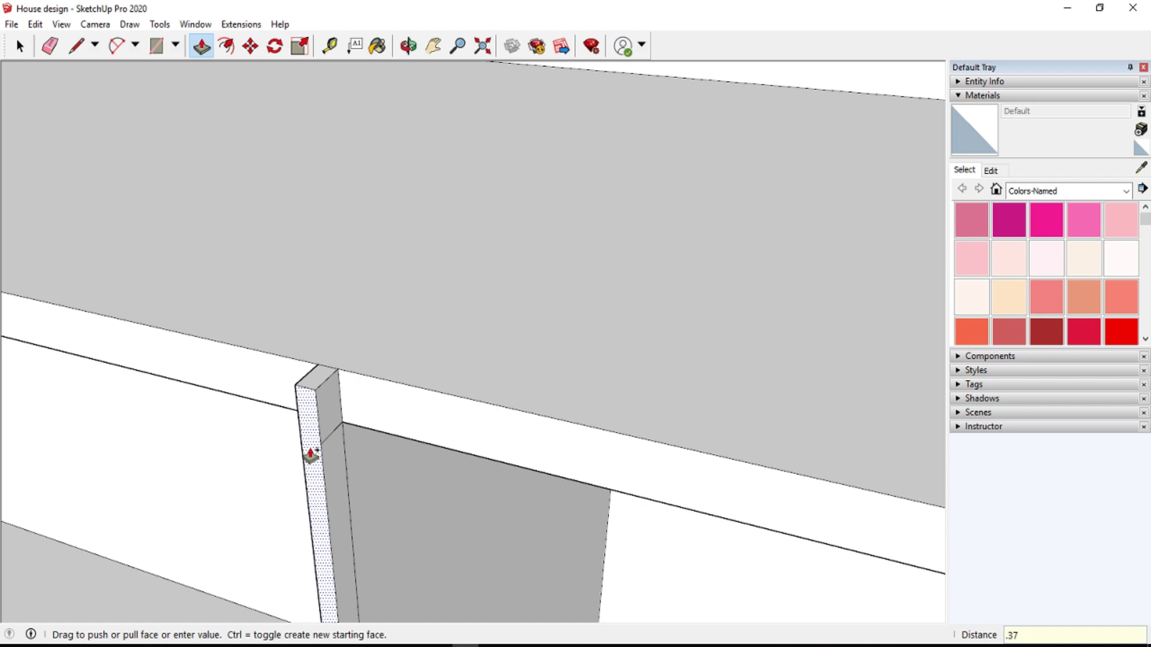
click(310, 454)
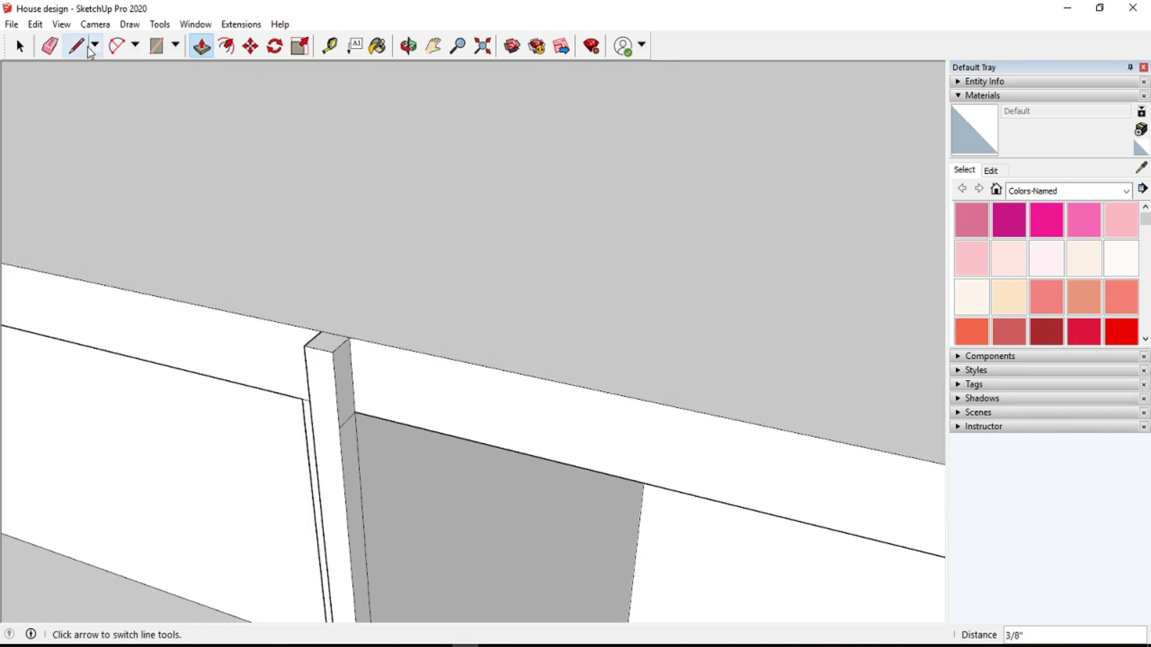
click(50, 46)
scroll(113, 300, down, 1)
- Pan down and pull the inner panel face out about 2' 1/16"
key(h)
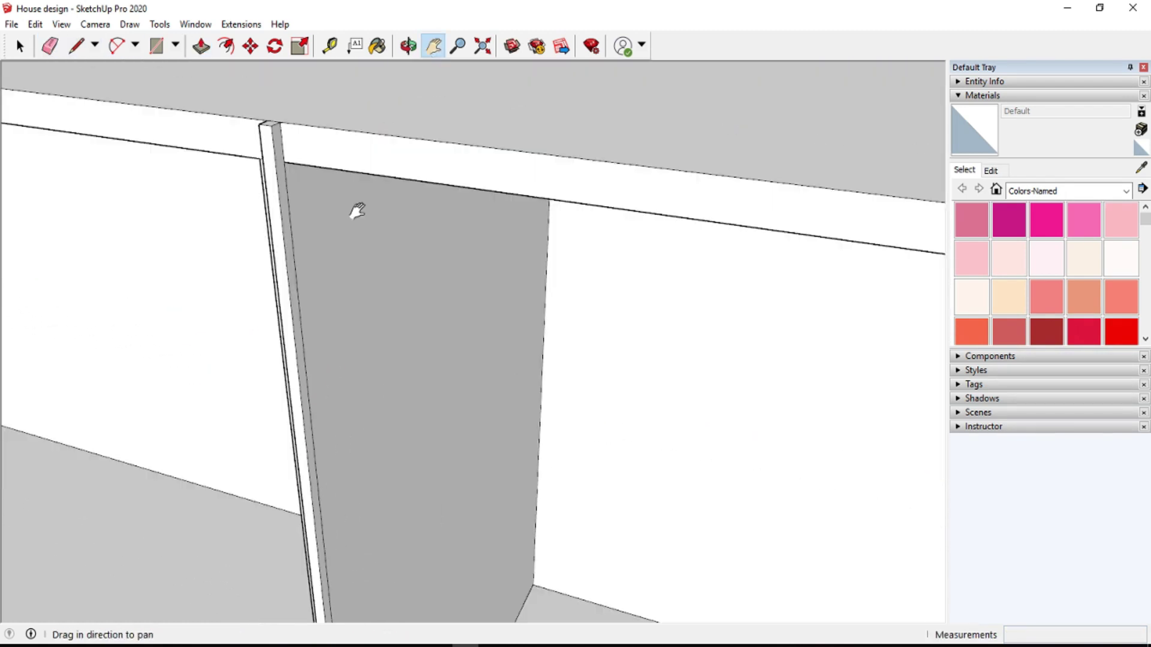
drag(375, 137, 334, 167)
click(50, 45)
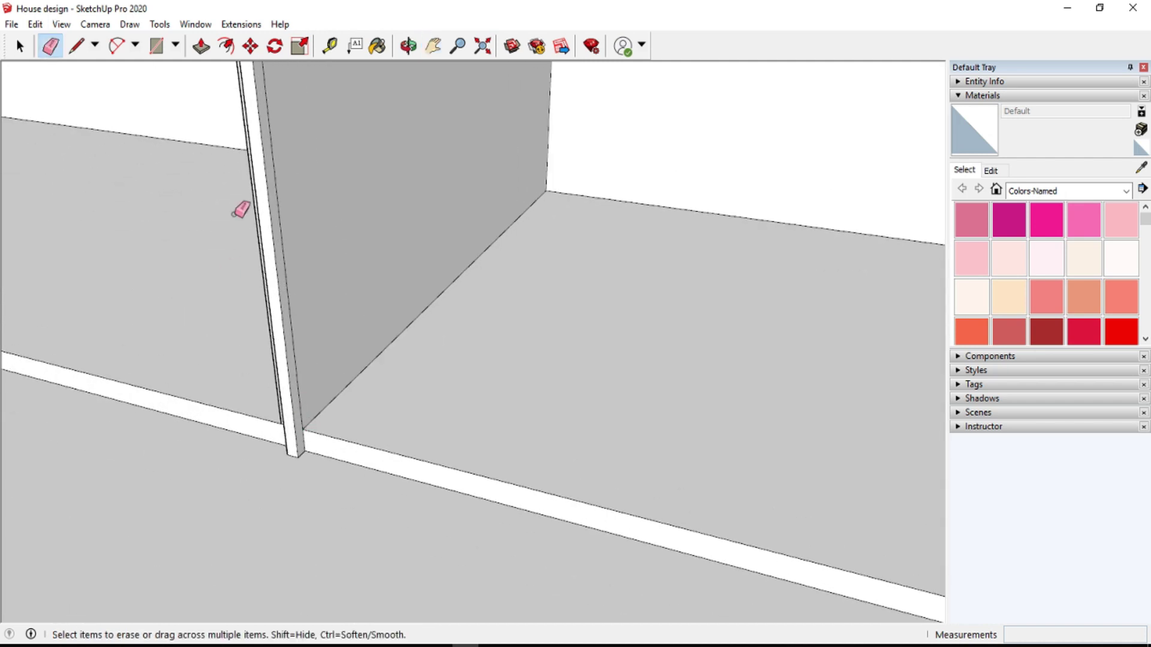
click(202, 46)
click(285, 351)
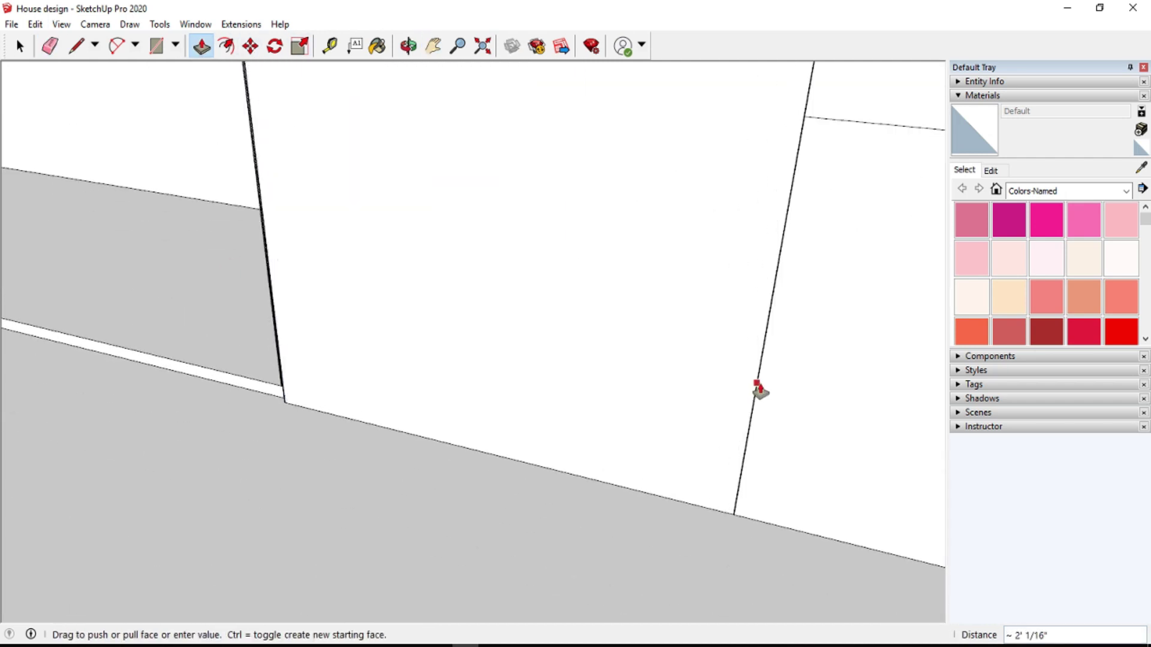
click(635, 505)
- Orbit and pan until the white counter top and surrounding cabinets are centred in view
key(b)
key(h)
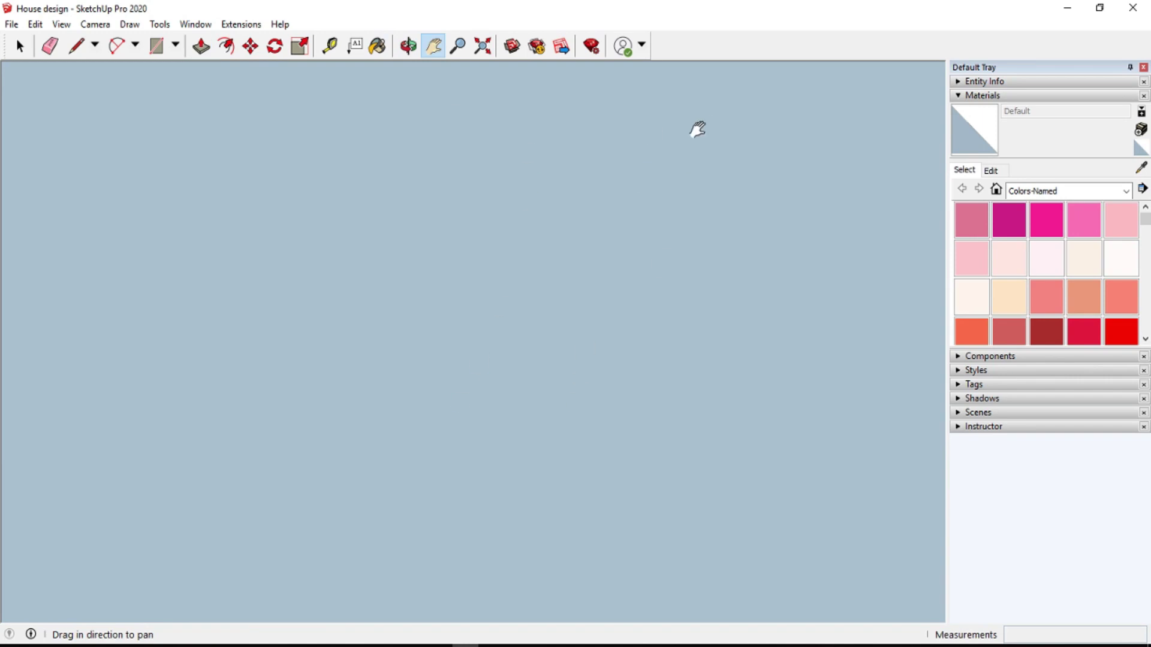
click(408, 45)
mouse_move(471, 225)
mouse_down()
mouse_move(476, 386)
mouse_move(454, 216)
mouse_move(634, 262)
mouse_move(596, 403)
mouse_up()
click(434, 46)
mouse_move(444, 239)
mouse_down()
mouse_move(483, 532)
mouse_move(239, 335)
mouse_move(256, 462)
mouse_up()
click(409, 45)
mouse_move(468, 251)
mouse_down()
mouse_move(506, 337)
mouse_move(492, 304)
mouse_move(222, 357)
mouse_move(191, 383)
mouse_up()
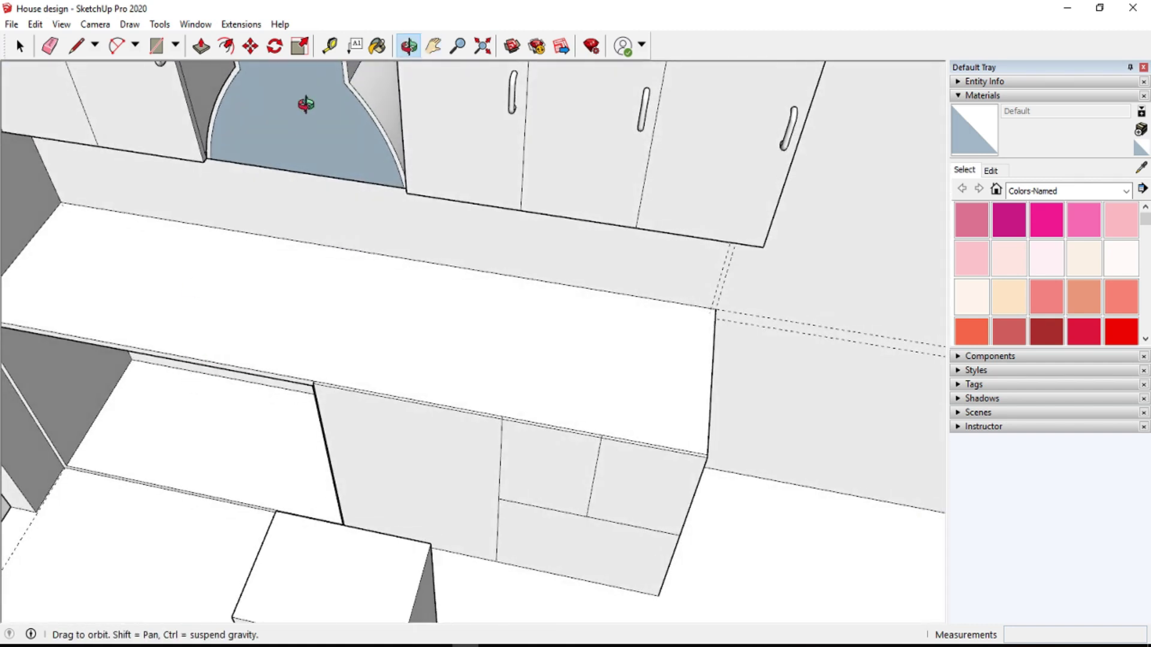
click(432, 45)
mouse_move(313, 323)
mouse_down()
mouse_move(397, 341)
mouse_move(380, 308)
mouse_move(540, 362)
mouse_up()
- Pull guides in from the counter's side edge, including one 4" offset
click(331, 47)
click(163, 306)
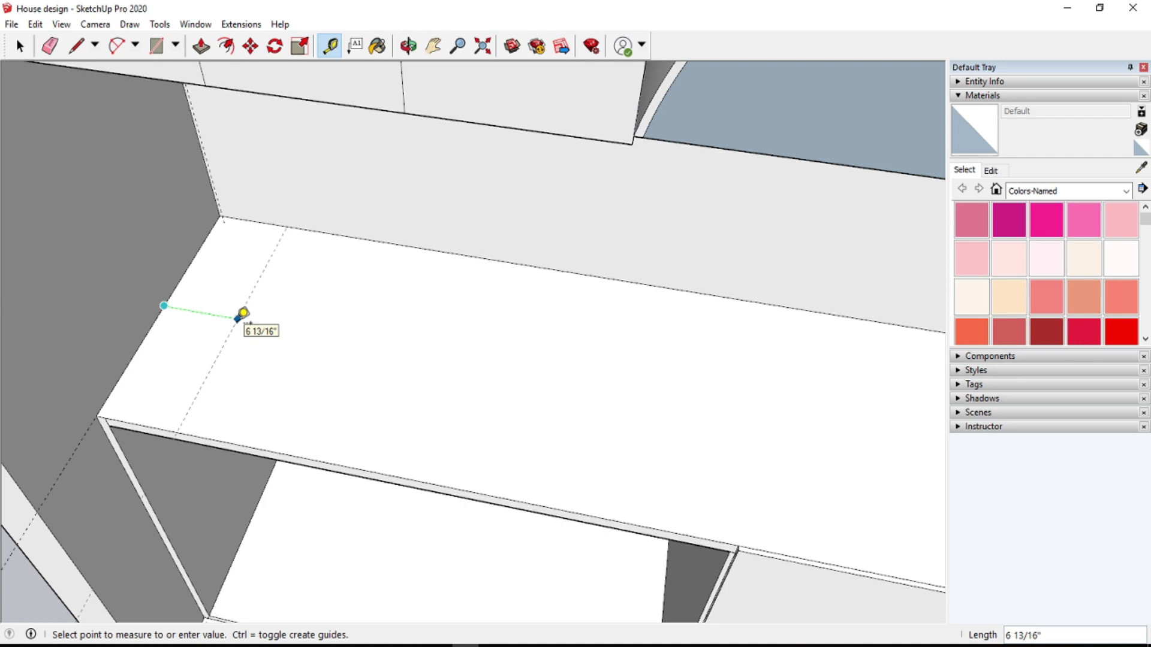
key(Return)
click(164, 309)
click(288, 313)
- Add guides 14" from the front edge, and 5 7/8" and about 1' from the back edge
click(225, 282)
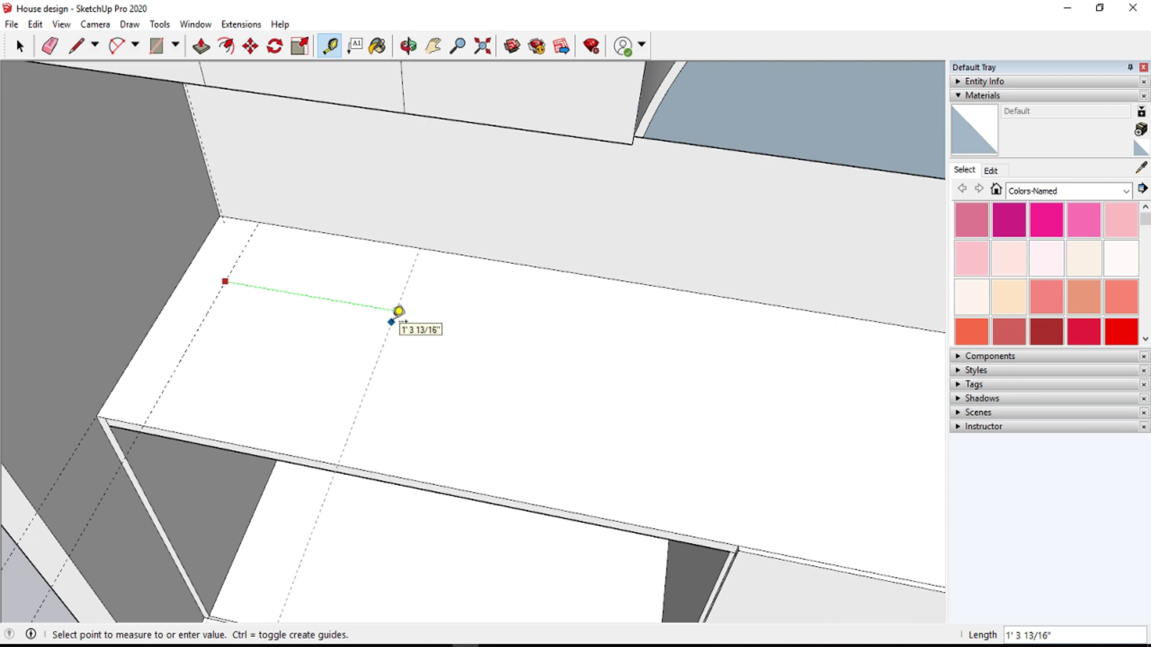
text(4)
key(Return)
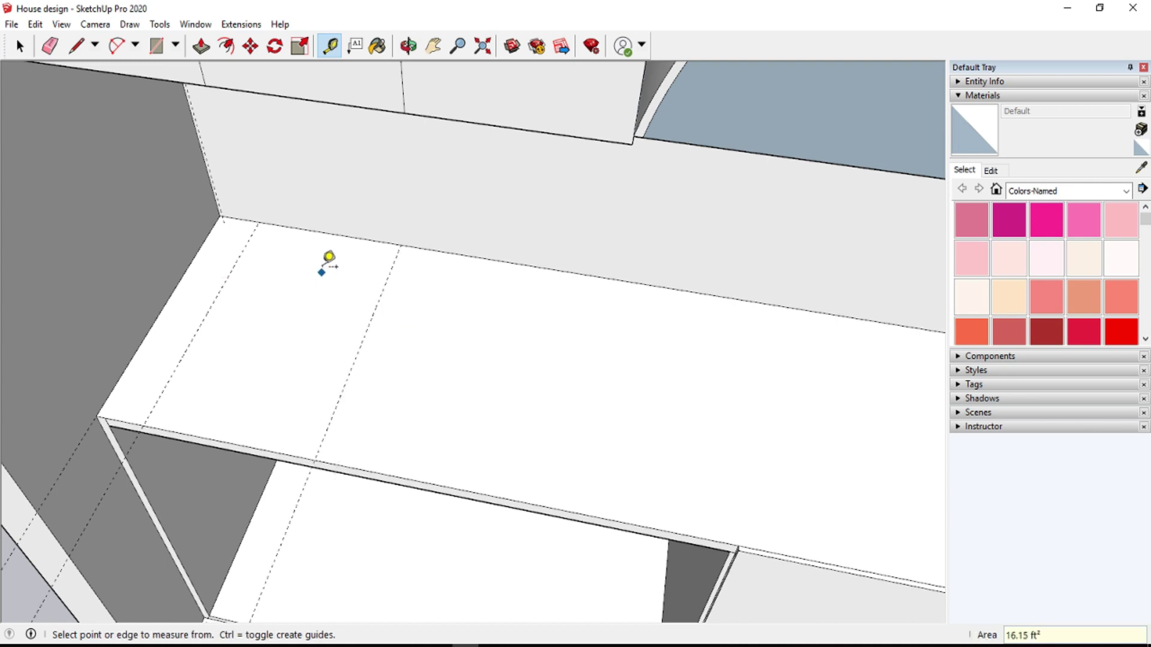
click(325, 232)
click(324, 268)
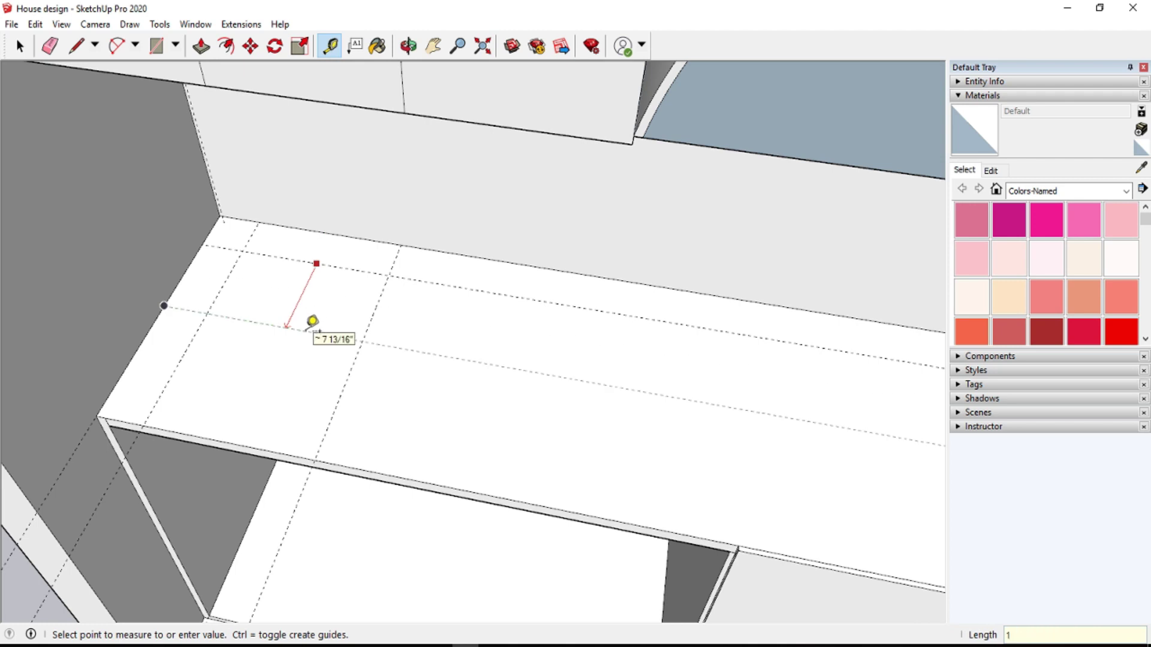
text(')
key(Return)
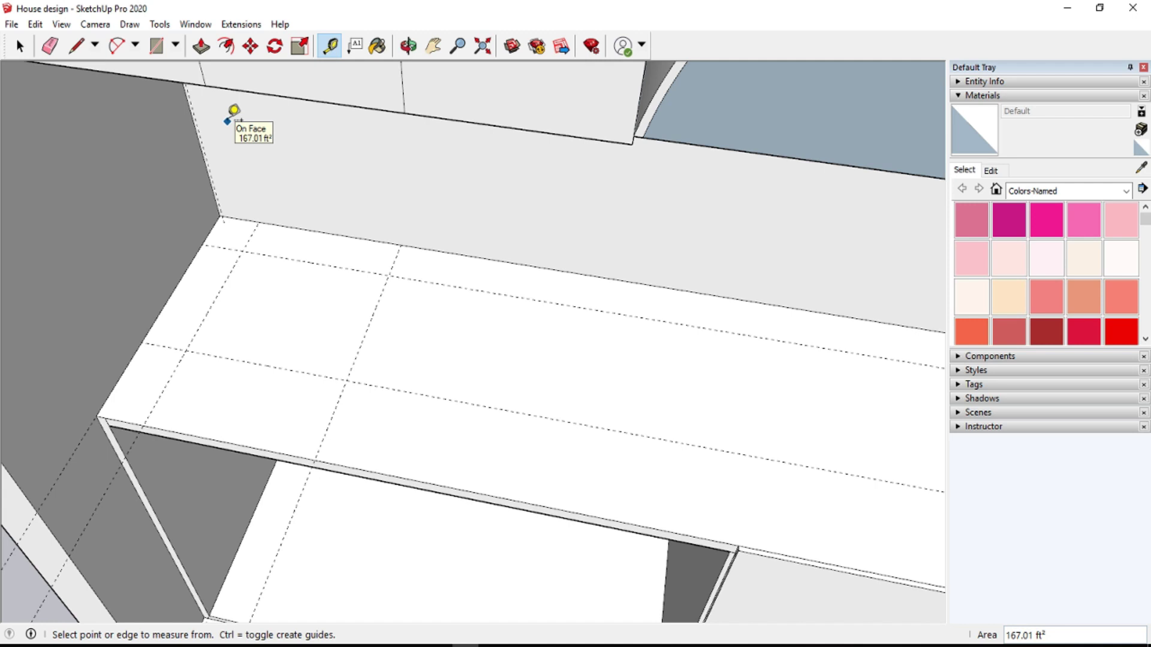
scroll(264, 300, up, 3)
- Draw a 1' 2" by 1' rectangle between the guide intersections on the counter
click(156, 46)
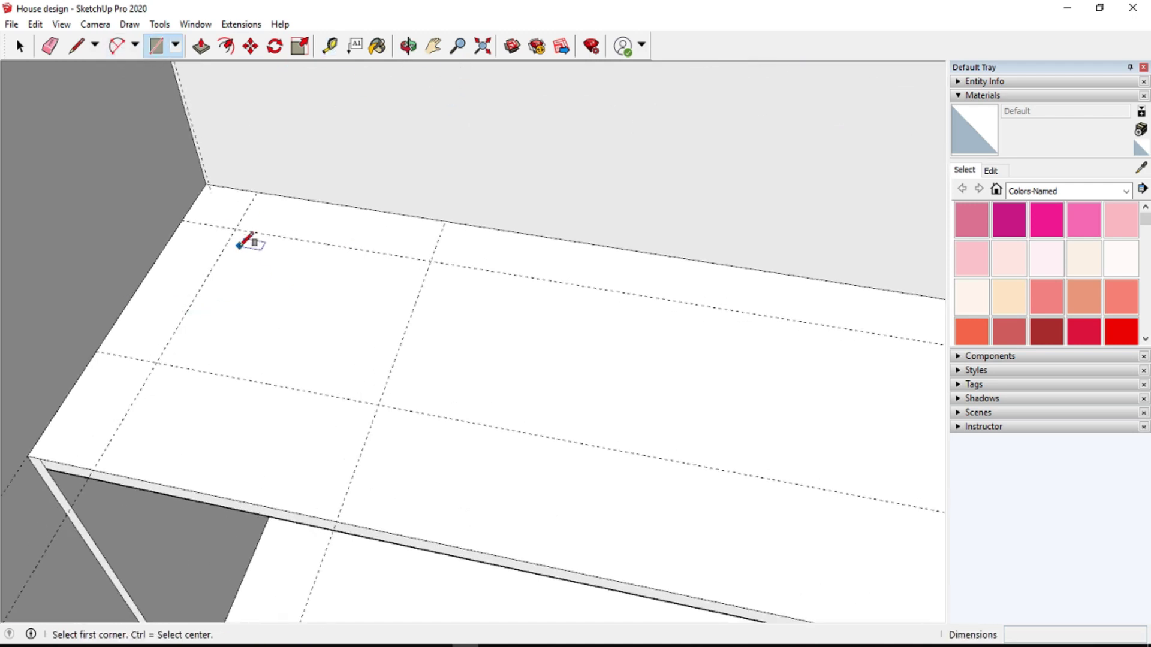
click(234, 229)
click(379, 405)
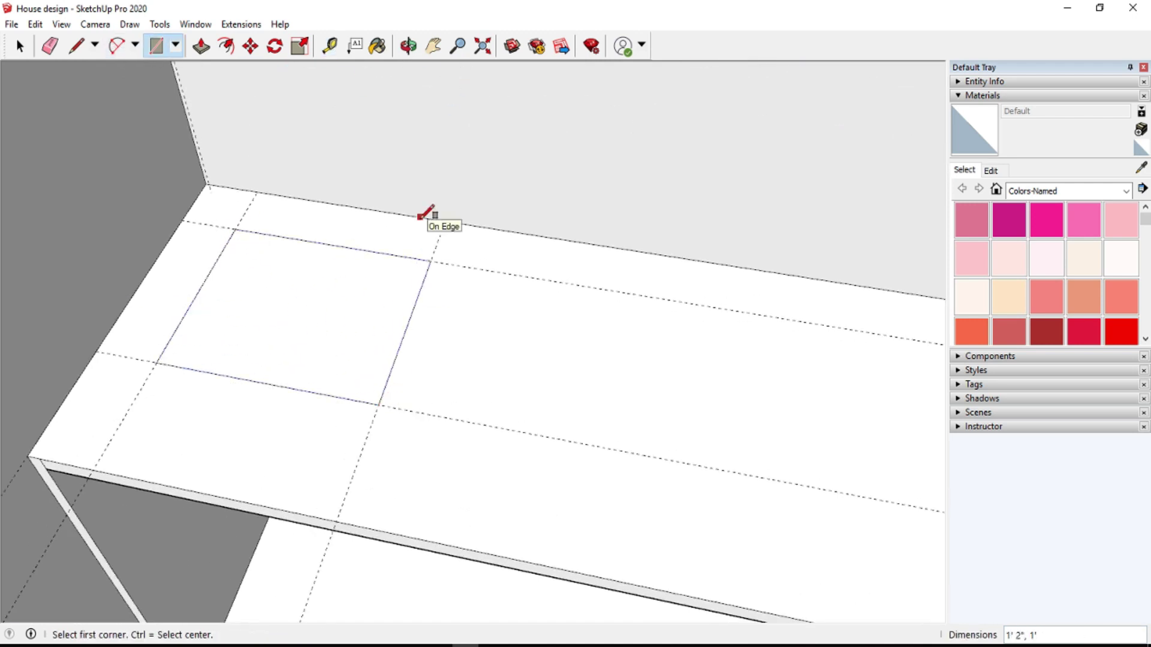
- Push/pull the rectangle down through the counter to cut the sink opening
click(201, 45)
click(259, 339)
click(324, 333)
scroll(355, 374, down, 2)
scroll(355, 375, down, 2)
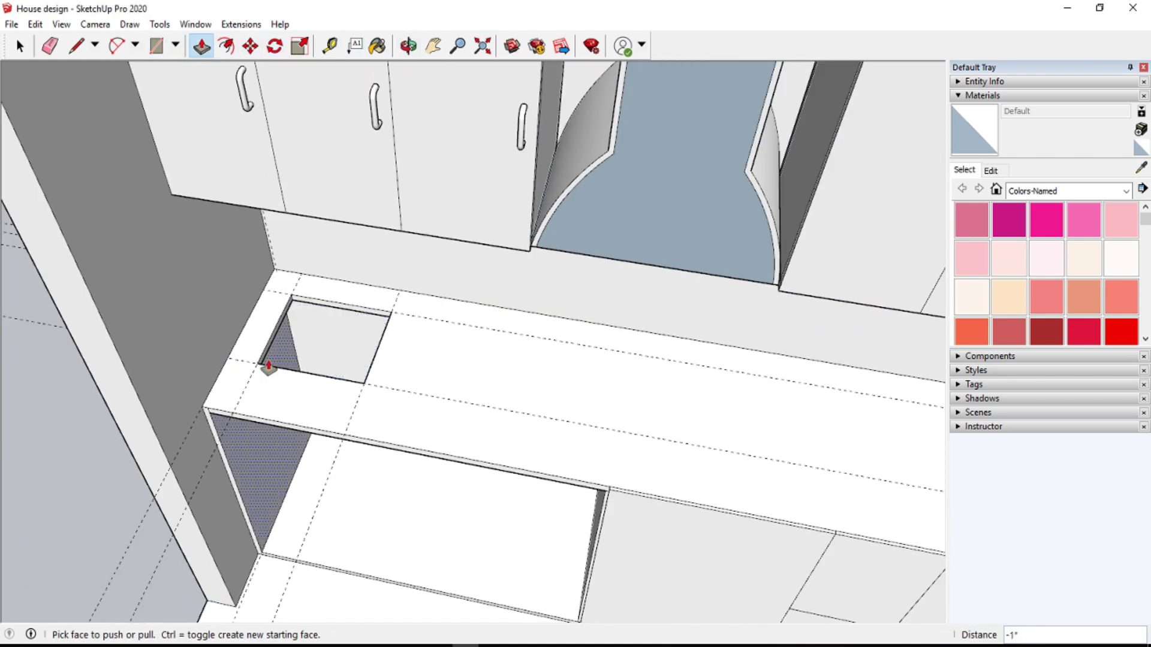
scroll(316, 398, up, 1)
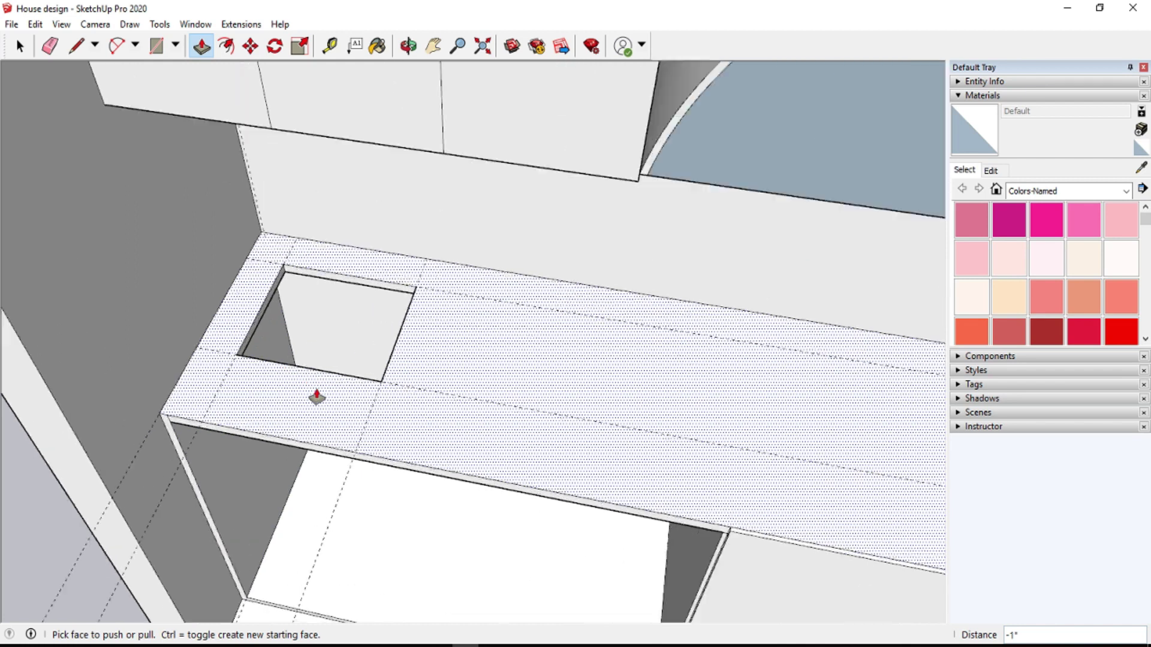
scroll(316, 396, up, 2)
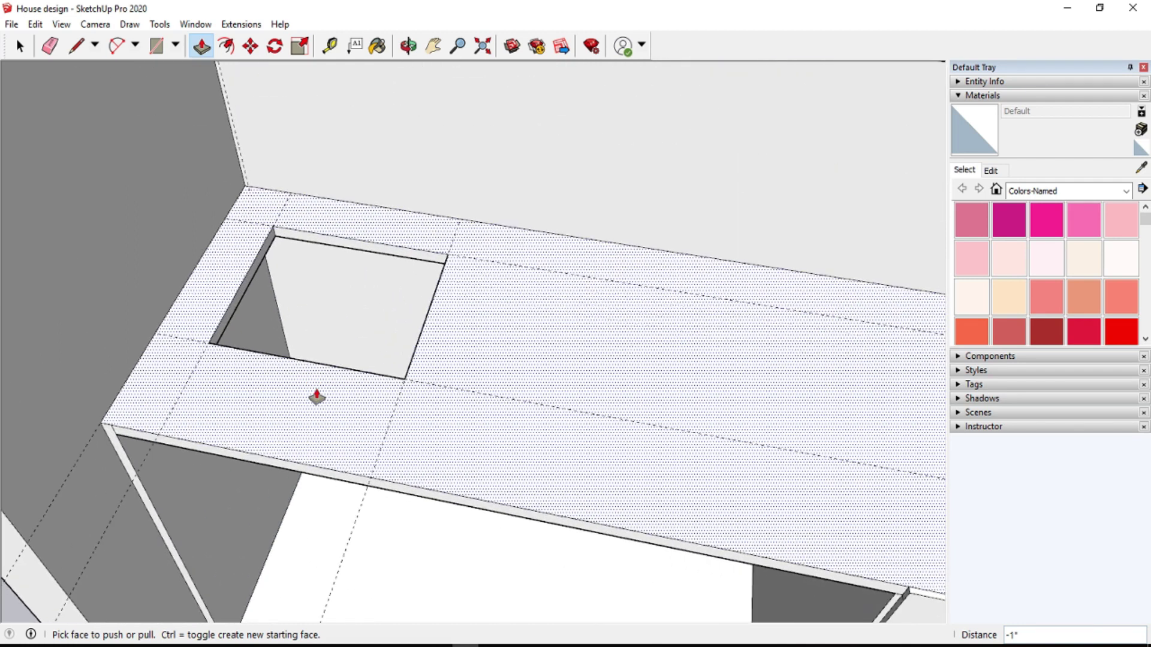
- Zoom out and place a guide 24" from the house's outer right wall edge
scroll(115, 359, down, 2)
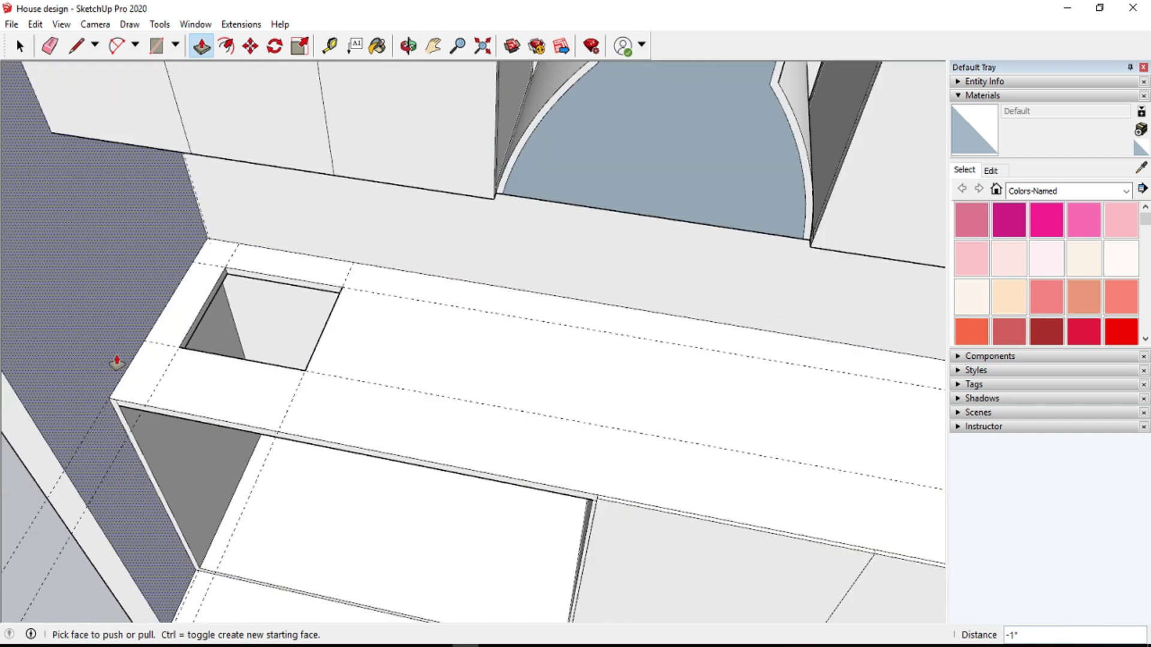
scroll(70, 354, down, 2)
scroll(30, 334, down, 1)
scroll(2, 328, down, 2)
scroll(303, 470, up, 2)
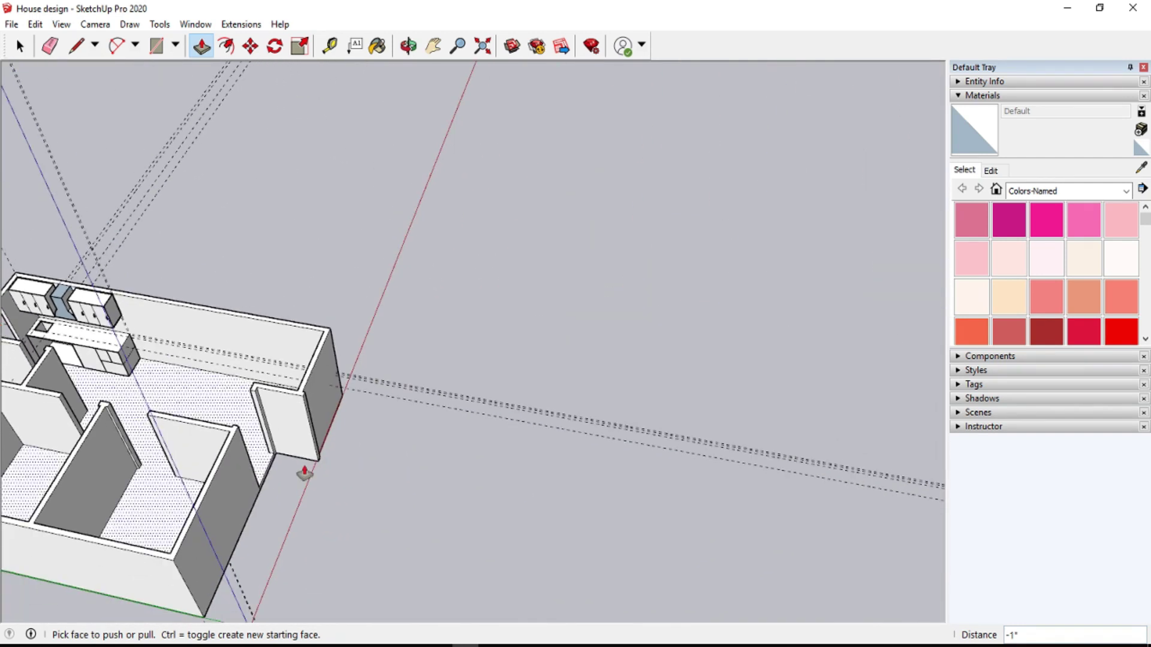
scroll(444, 476, up, 3)
click(329, 45)
click(379, 175)
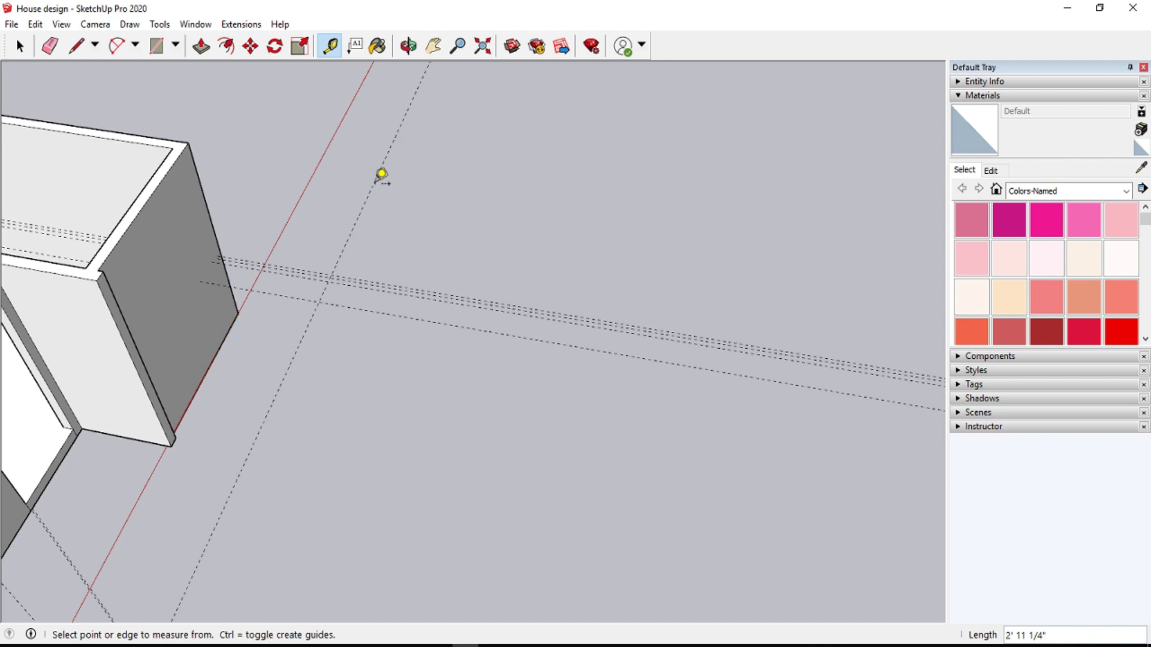
key(Return)
- Add another guide offset from the new ground guide beside the wall
scroll(321, 378, down, 2)
scroll(321, 377, down, 2)
click(303, 552)
scroll(311, 494, up, 1)
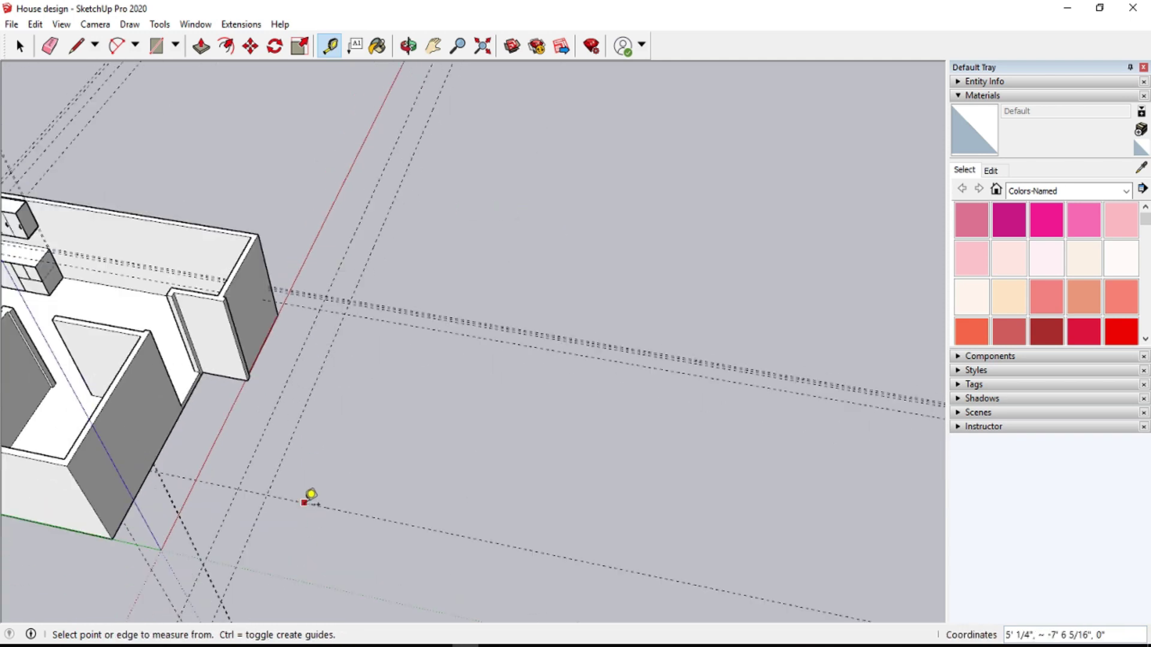
scroll(311, 494, up, 2)
click(315, 502)
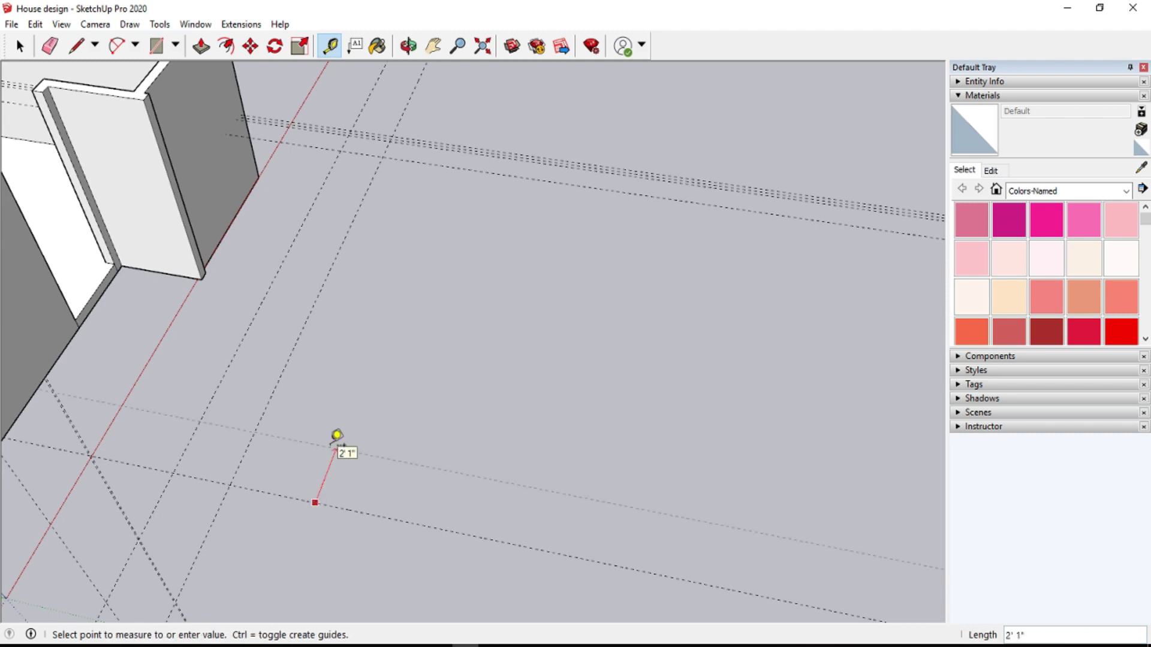
key(Return)
- Measure distances between the ground guides beside the right wall
scroll(193, 455, up, 2)
scroll(193, 455, up, 1)
scroll(193, 455, up, 1)
click(189, 346)
click(367, 377)
click(390, 438)
click(368, 516)
scroll(380, 419, down, 2)
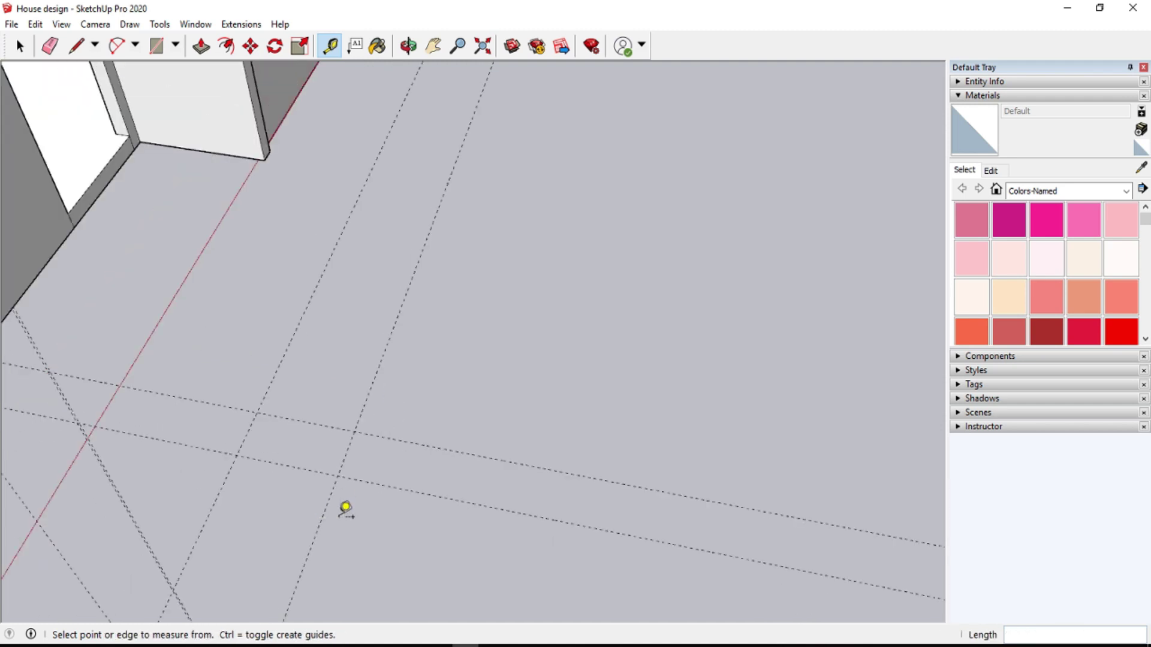
scroll(378, 509, down, 3)
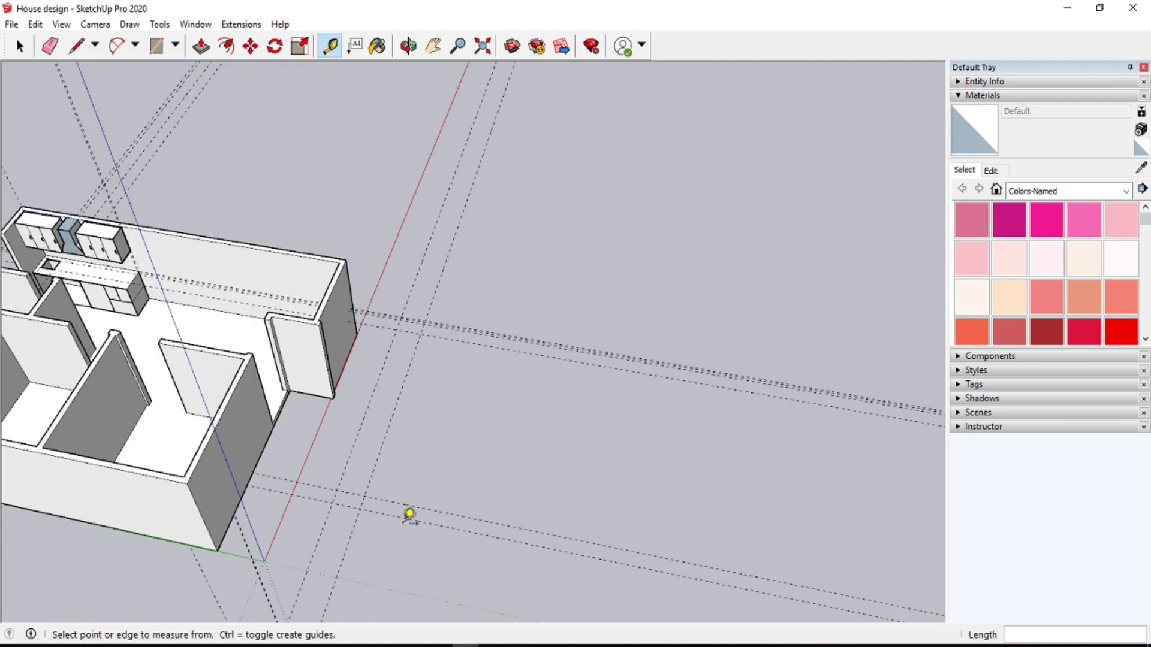
scroll(60, 288, up, 5)
scroll(70, 312, up, 5)
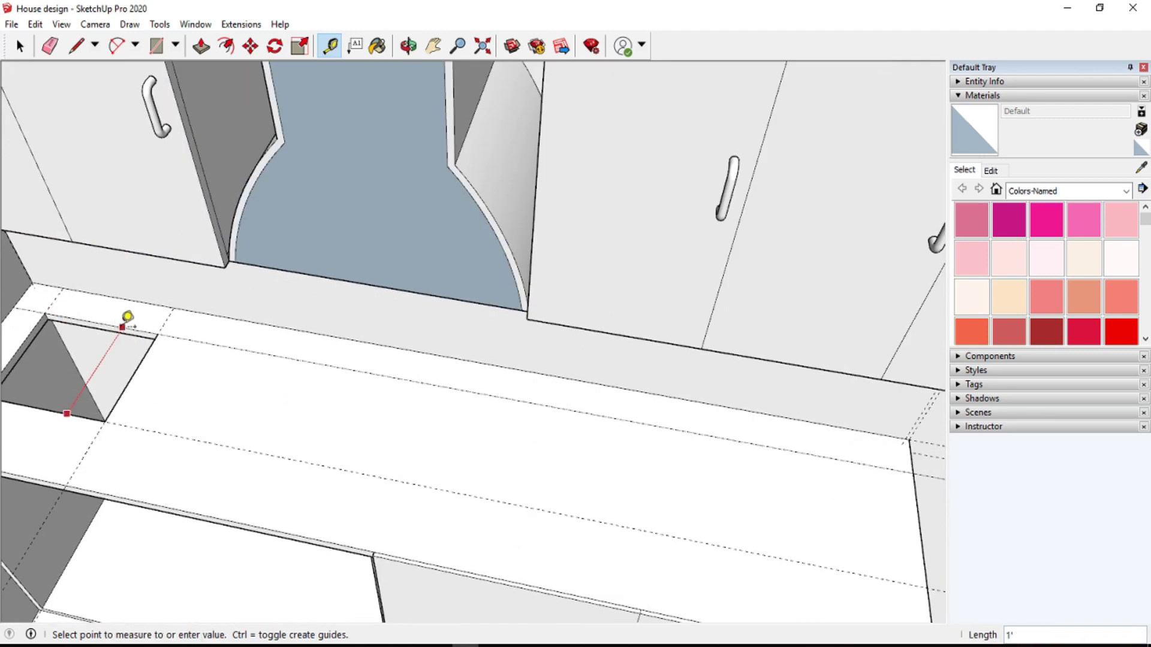
- Measure across and along the sink opening's edges
click(29, 334)
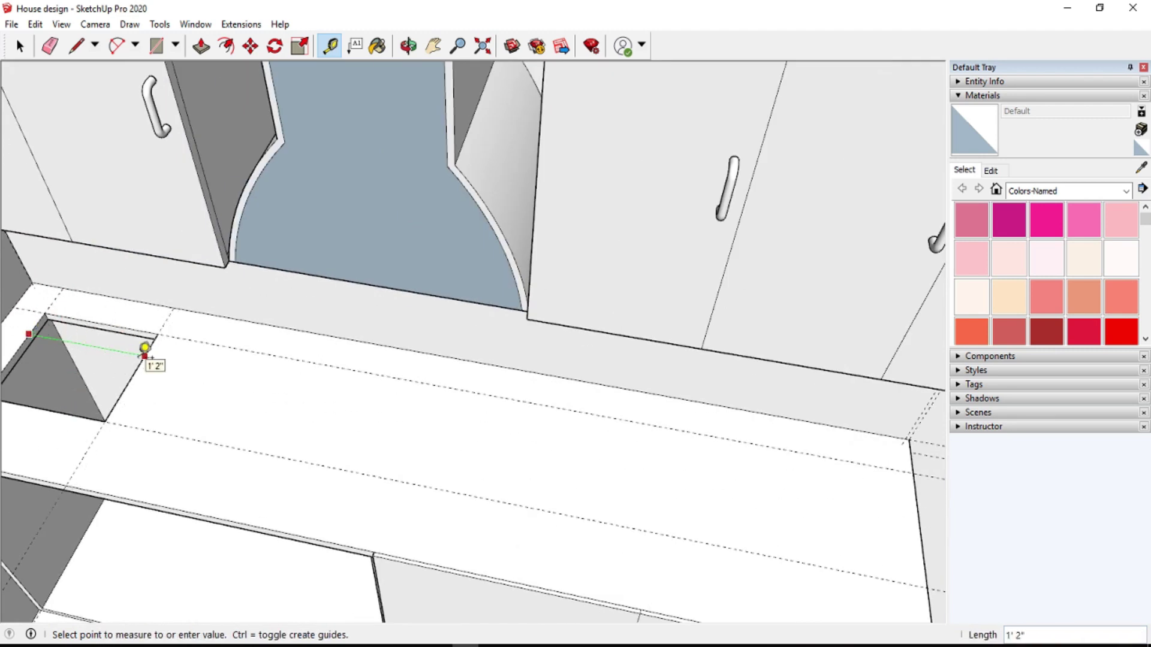
click(144, 348)
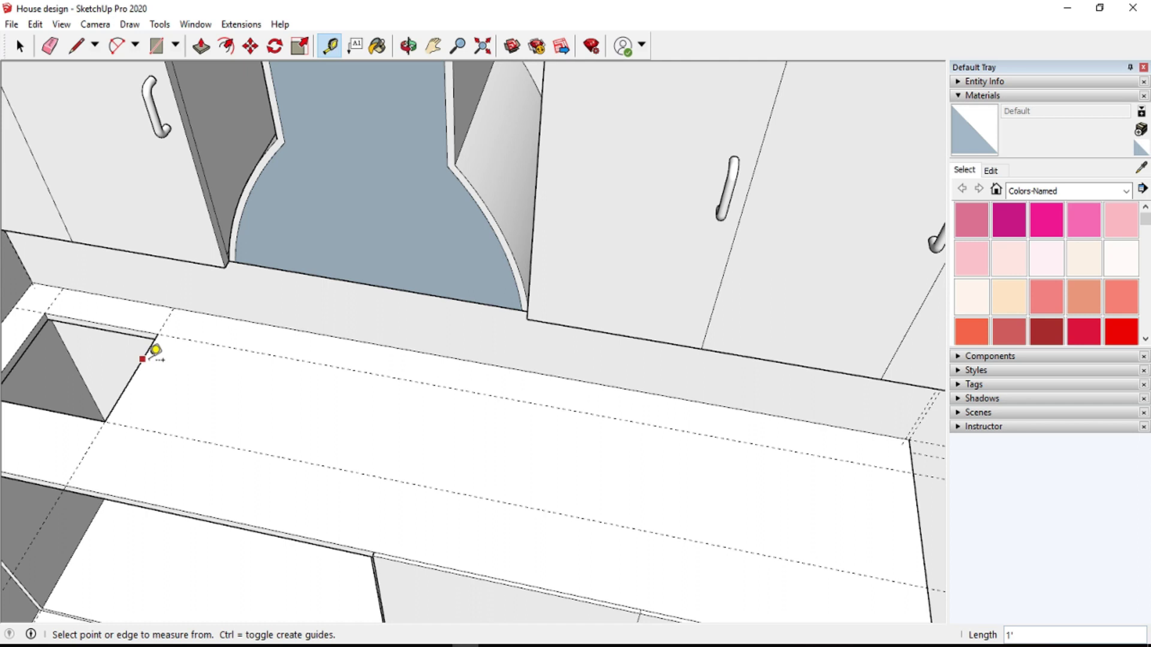
click(23, 342)
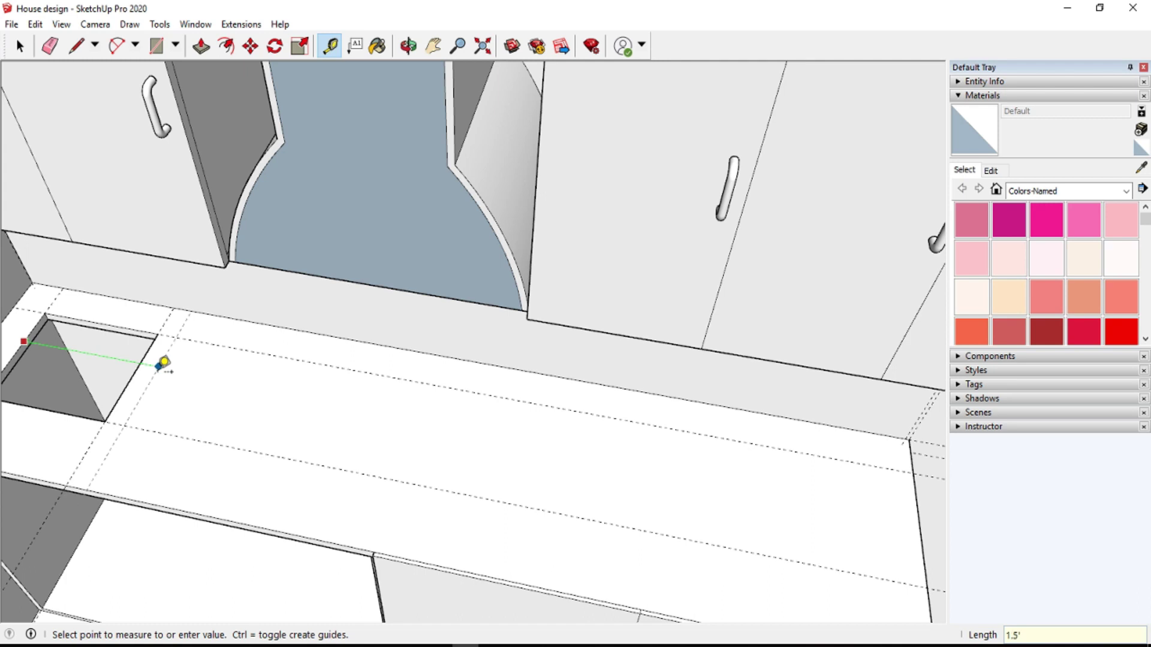
click(162, 363)
scroll(120, 372, up, 3)
scroll(367, 403, down, 5)
scroll(368, 404, up, 1)
scroll(368, 401, up, 2)
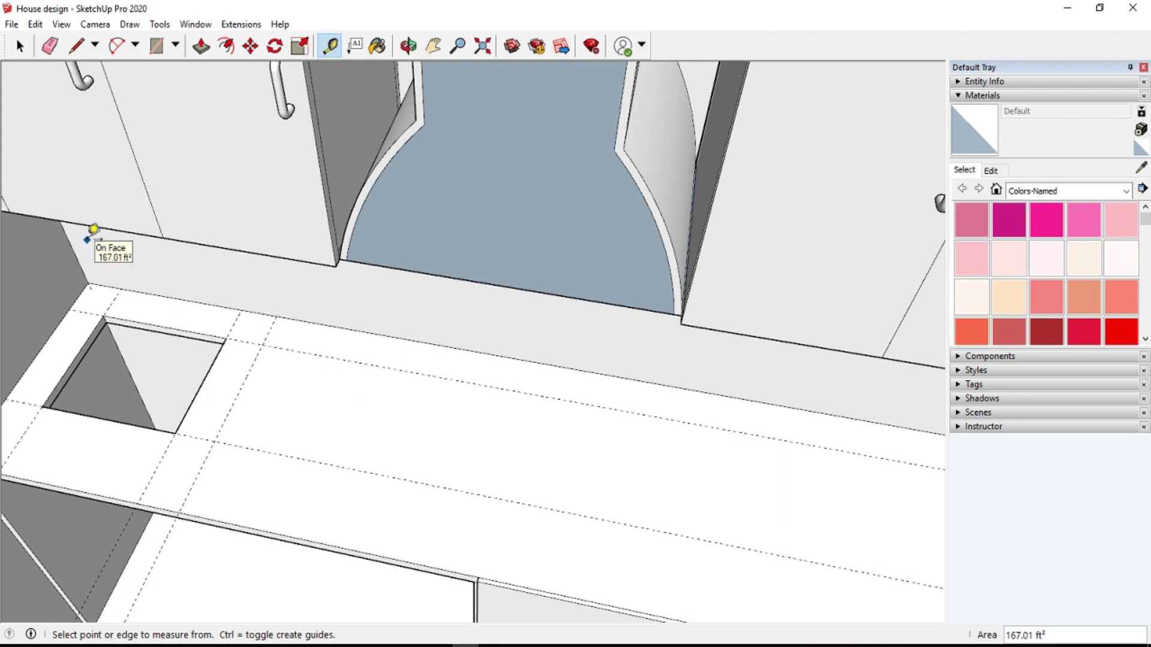
scroll(93, 230, down, 2)
scroll(72, 249, down, 2)
scroll(57, 257, down, 2)
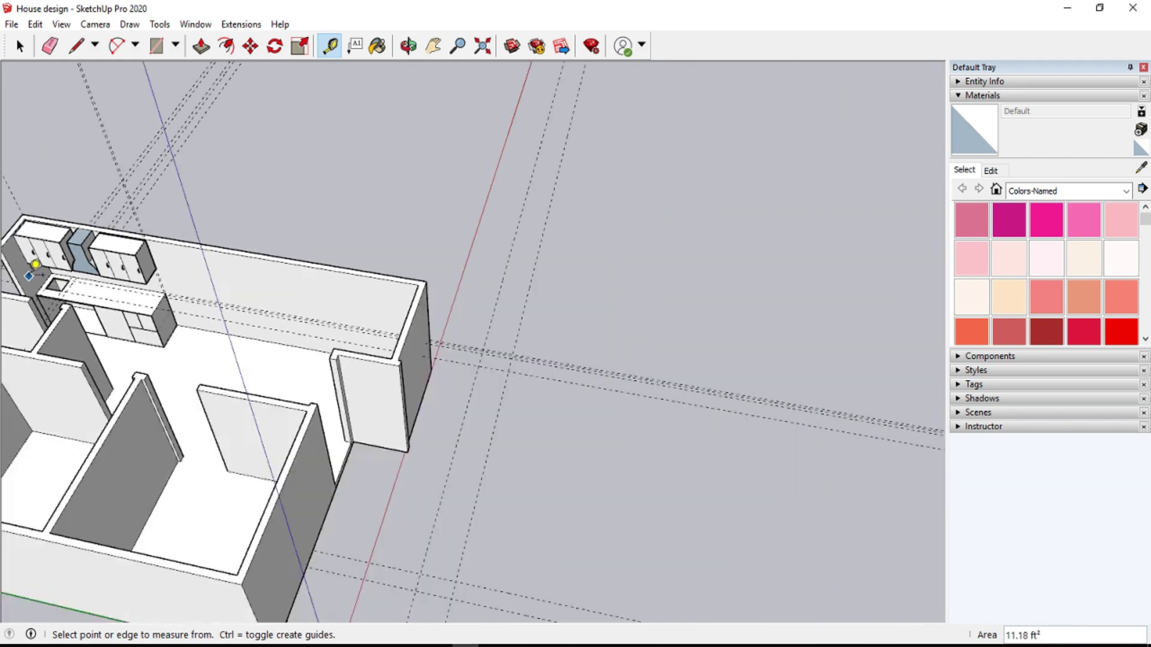
scroll(422, 456, up, 3)
- Place a guide 1' from the left ground guide and measure 1' 2" between guides
click(366, 482)
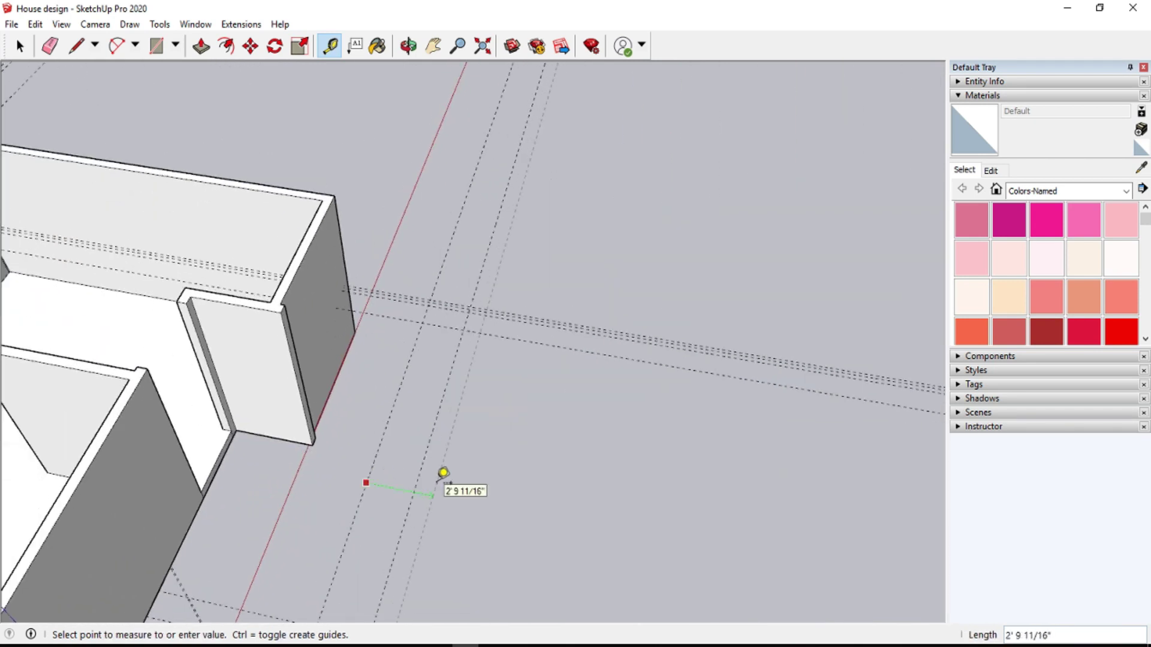
text(')
key(Return)
scroll(411, 591, down, 2)
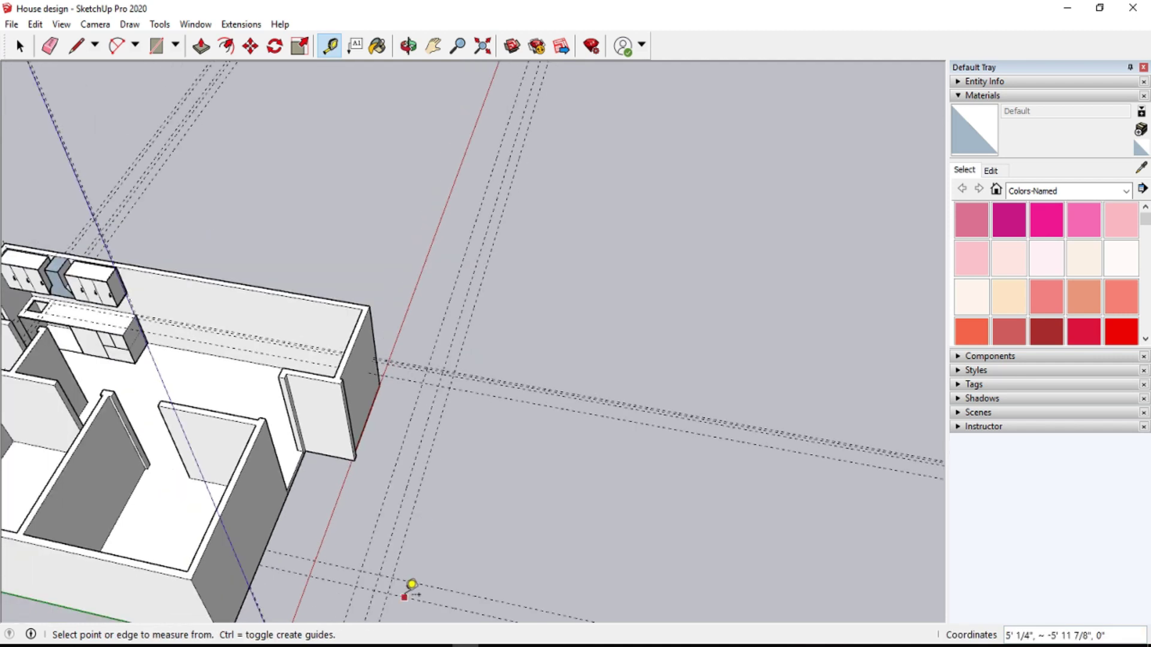
scroll(391, 596, up, 3)
scroll(390, 592, up, 2)
click(188, 441)
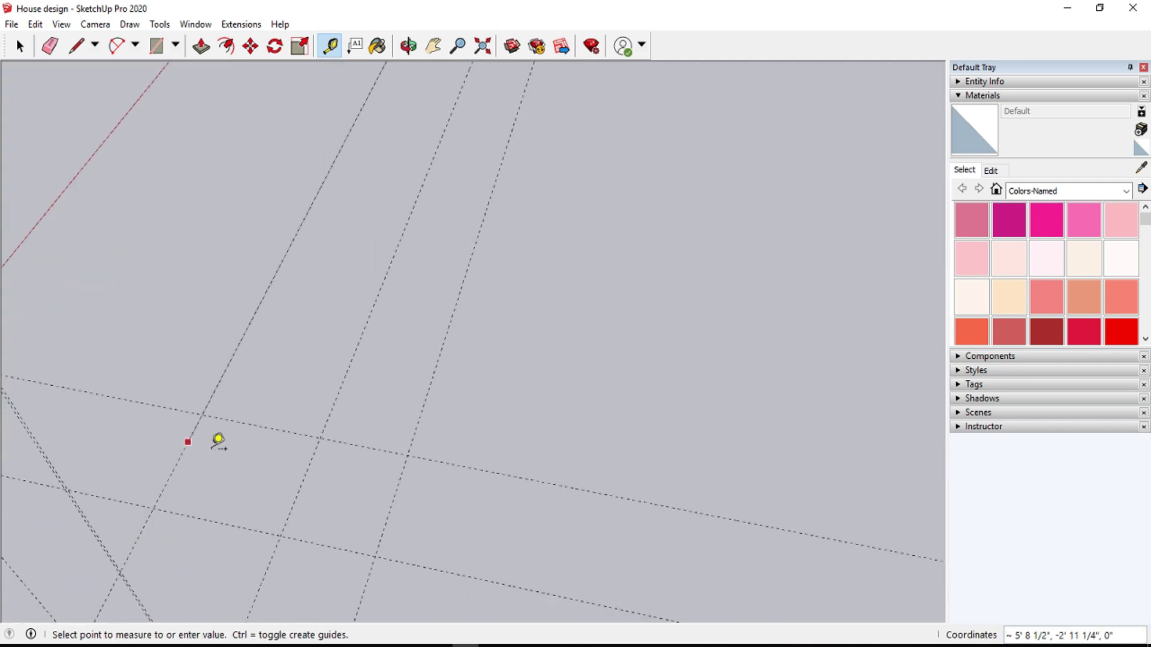
scroll(316, 465, down, 1)
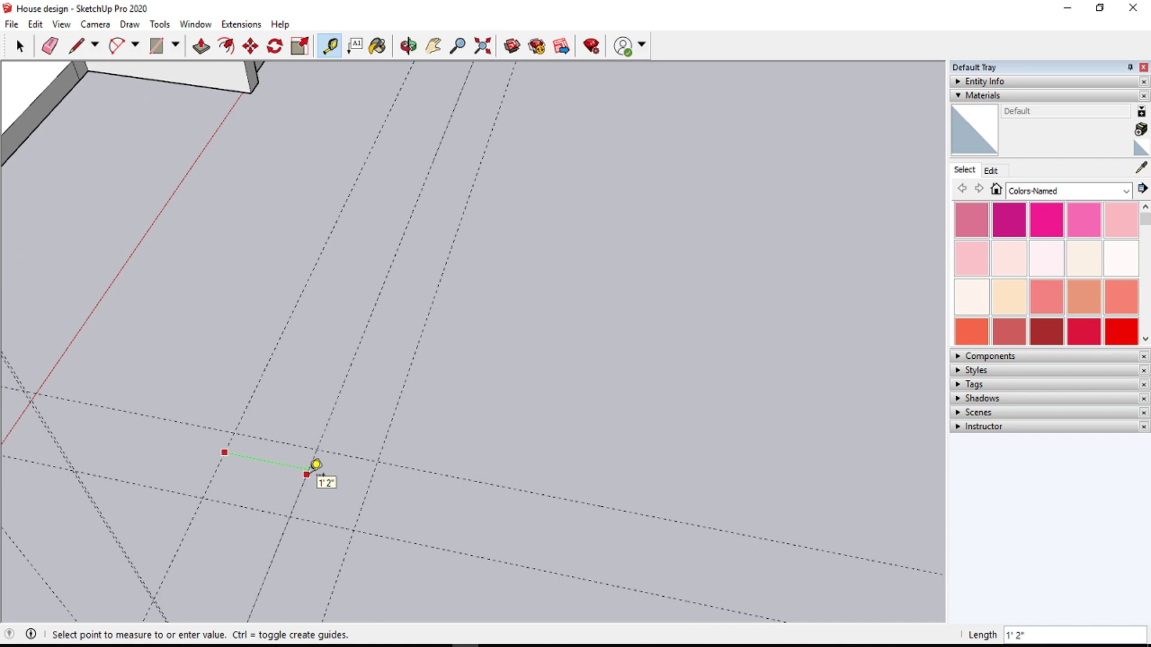
click(316, 465)
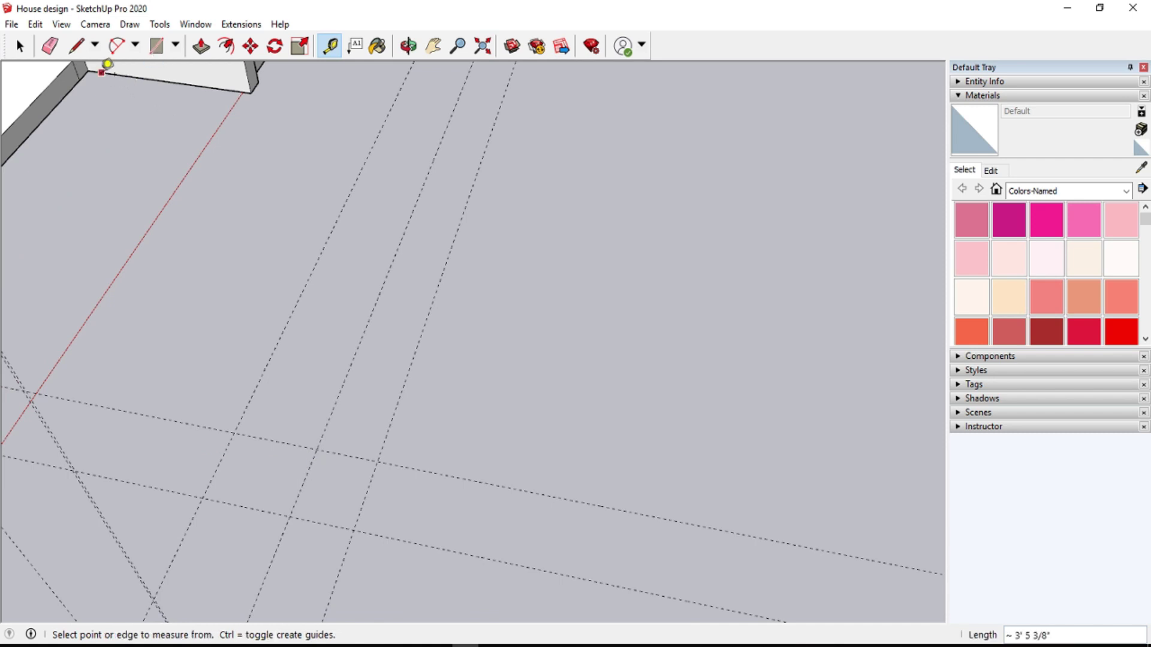
- Erase the stray crossing guide lines on the ground
click(50, 52)
click(379, 459)
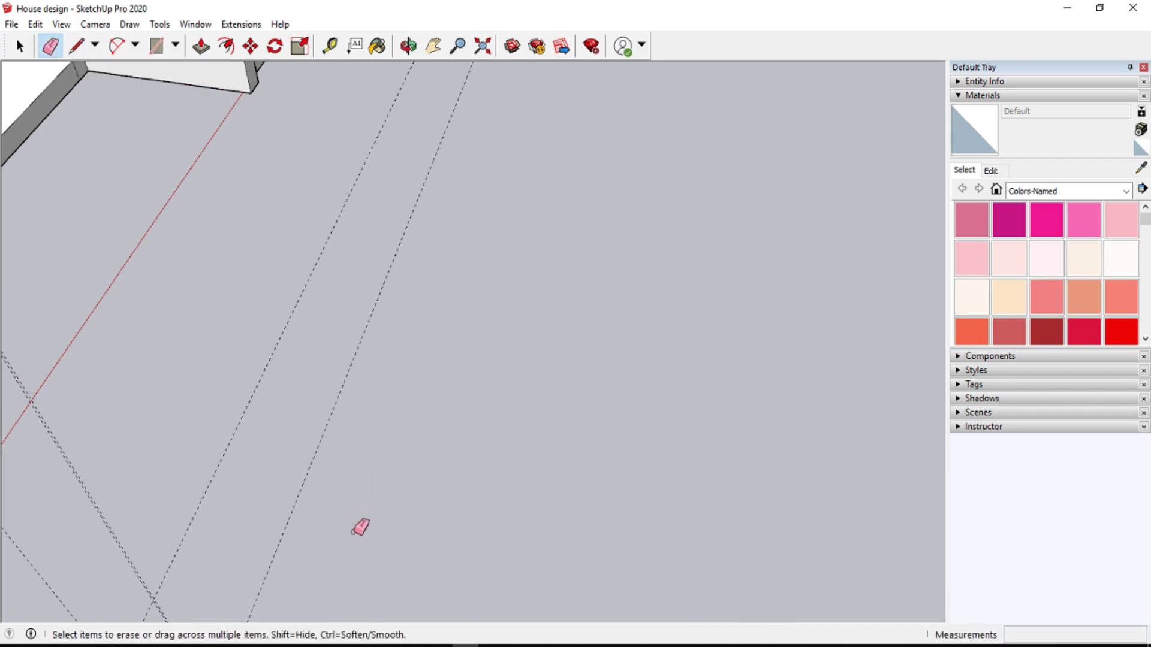
click(363, 503)
- Add a 3 1/2" parallel guide and 1" offset guides beside three guide lines
click(330, 45)
click(307, 475)
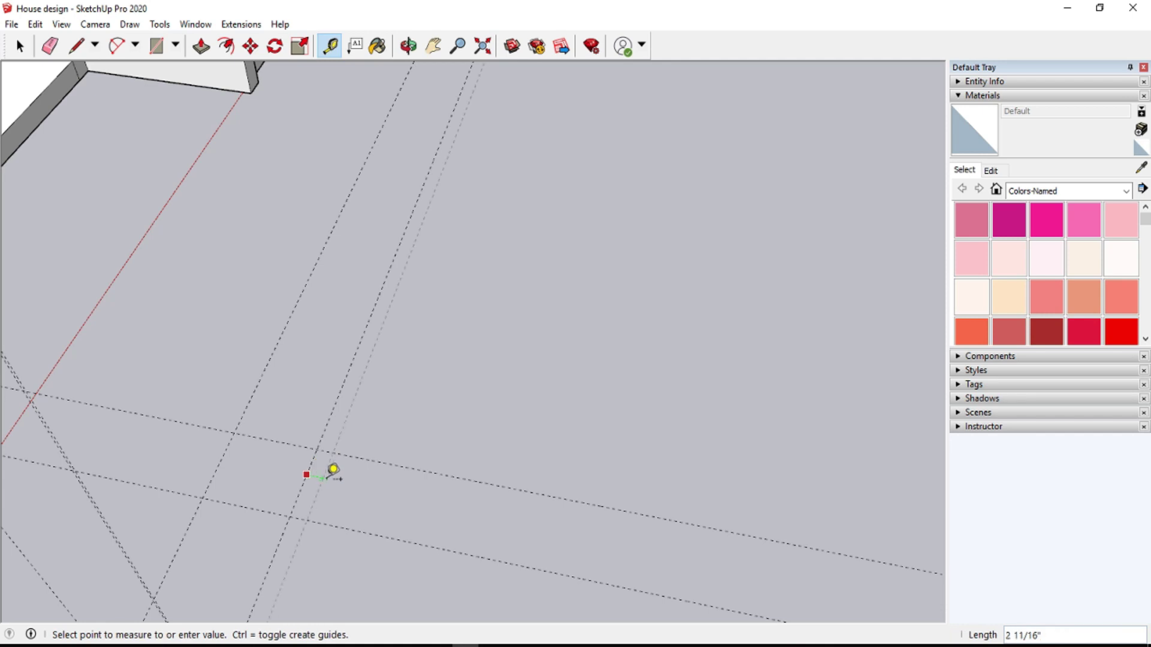
click(334, 468)
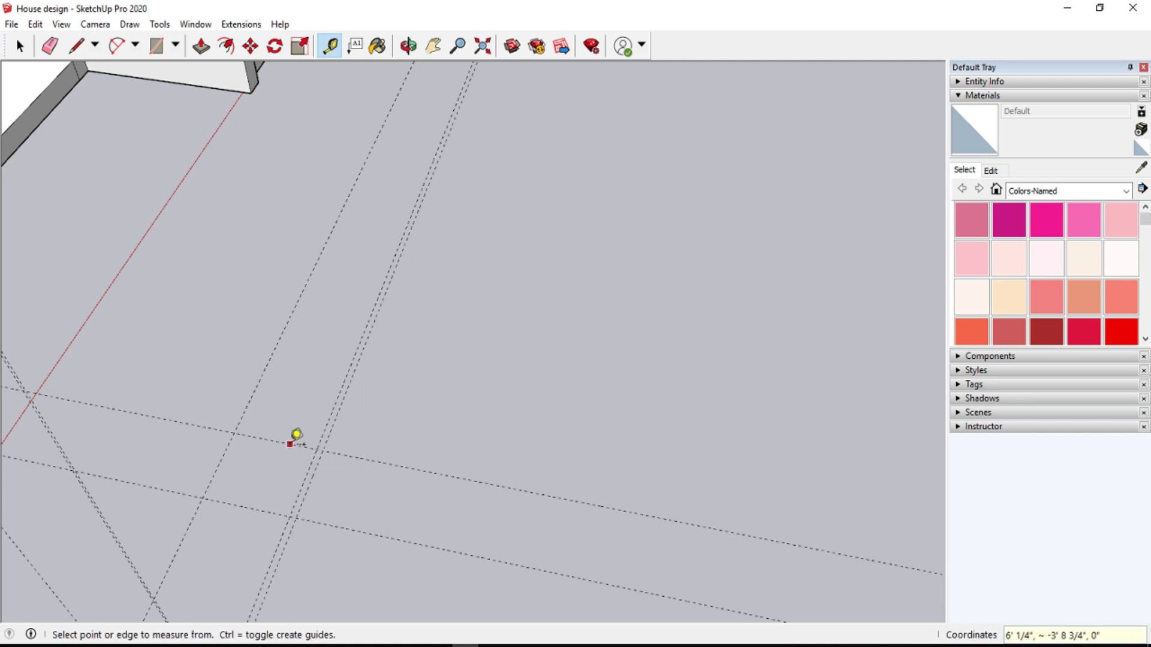
click(290, 444)
text(1)
key(Return)
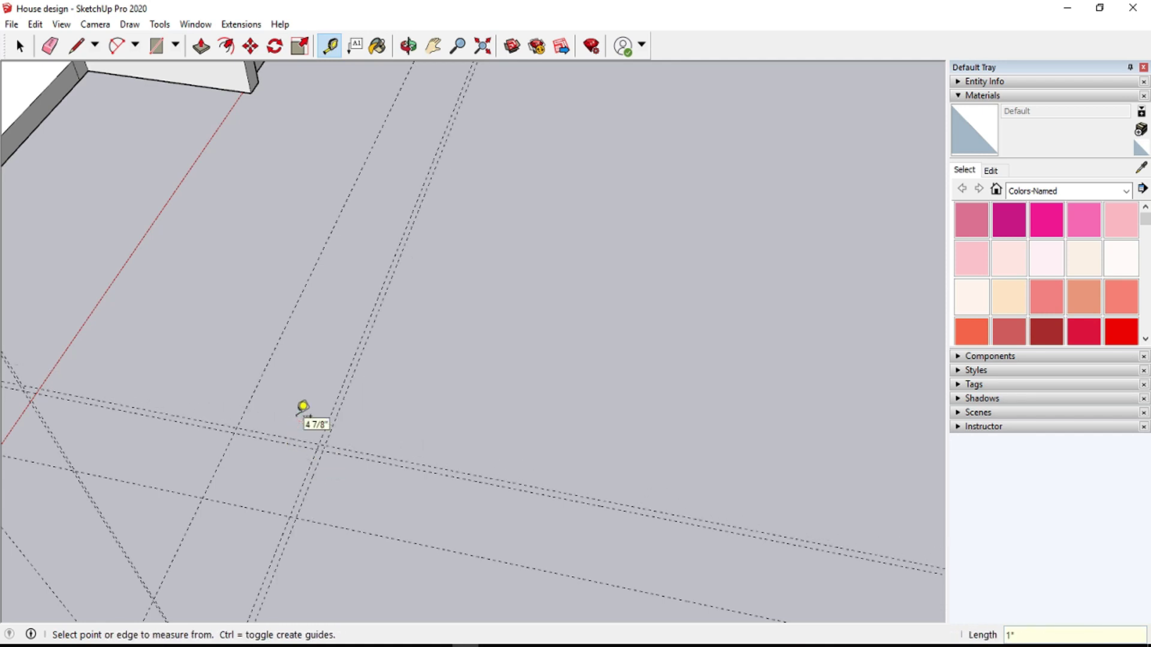
scroll(302, 408, up, 2)
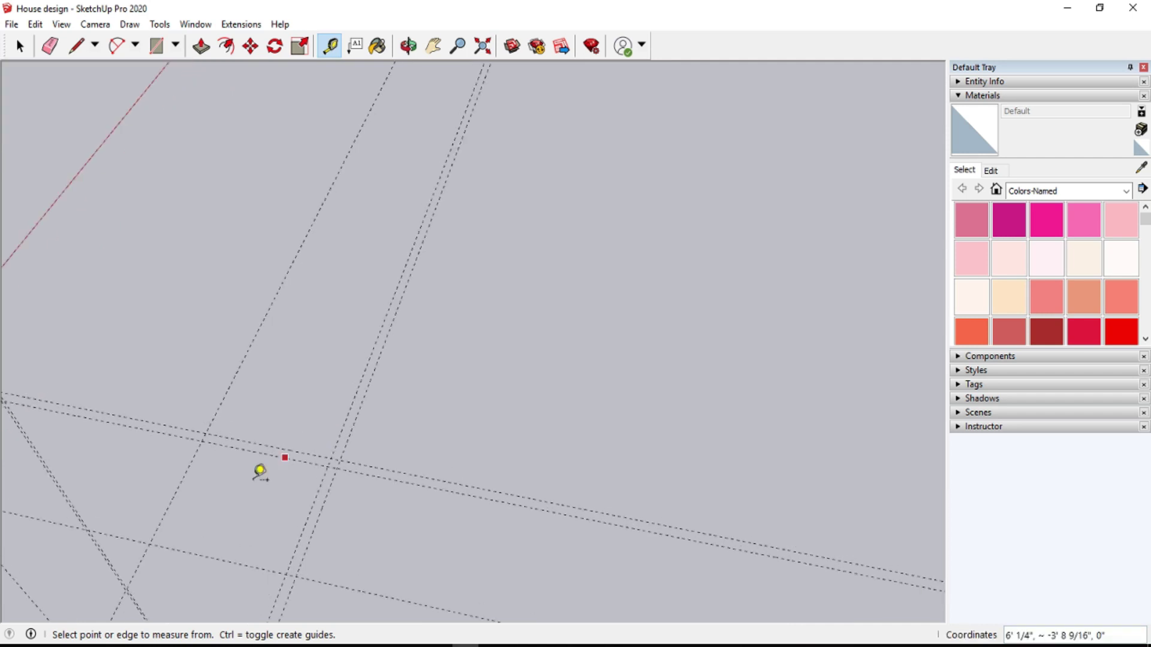
click(183, 477)
key(Return)
click(227, 562)
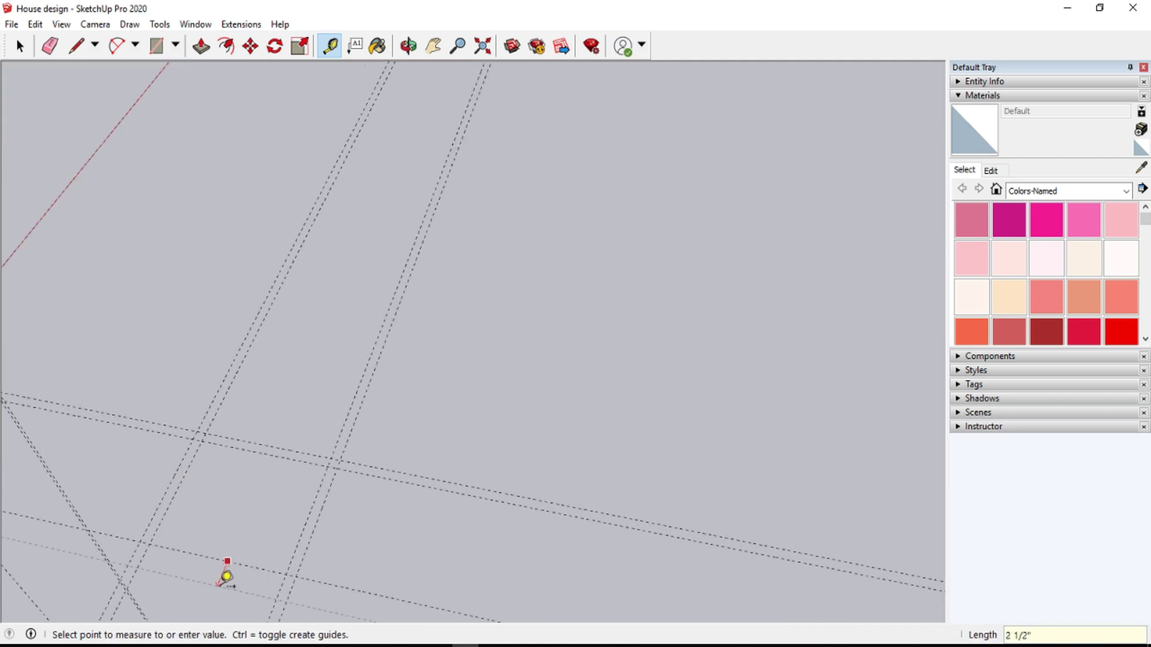
key(Return)
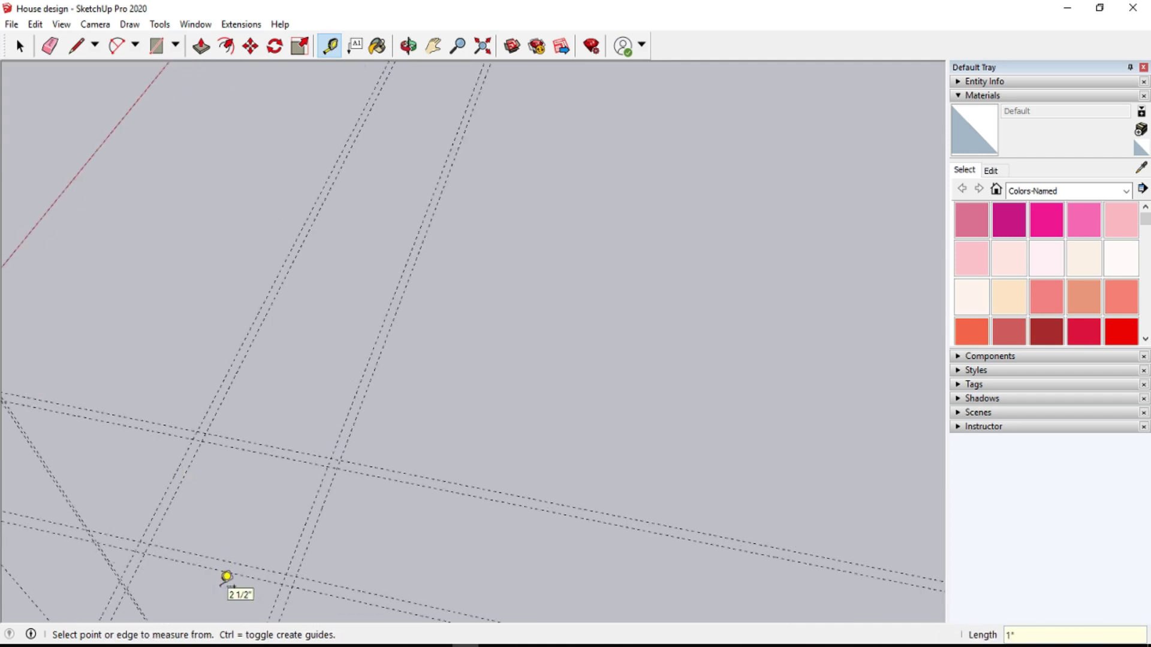
scroll(227, 577, up, 2)
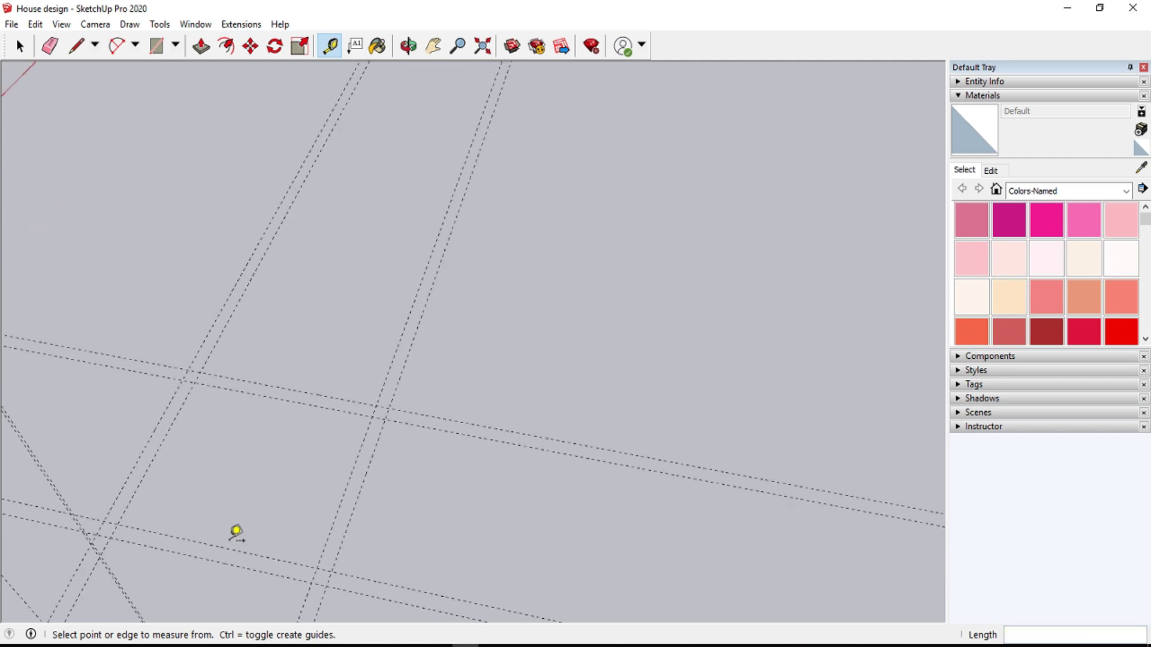
- Add 1" parallel guides beside four more guide lines, including the steep pair
click(148, 467)
text(1)
key(Return)
click(363, 454)
text(1)
key(Return)
click(314, 405)
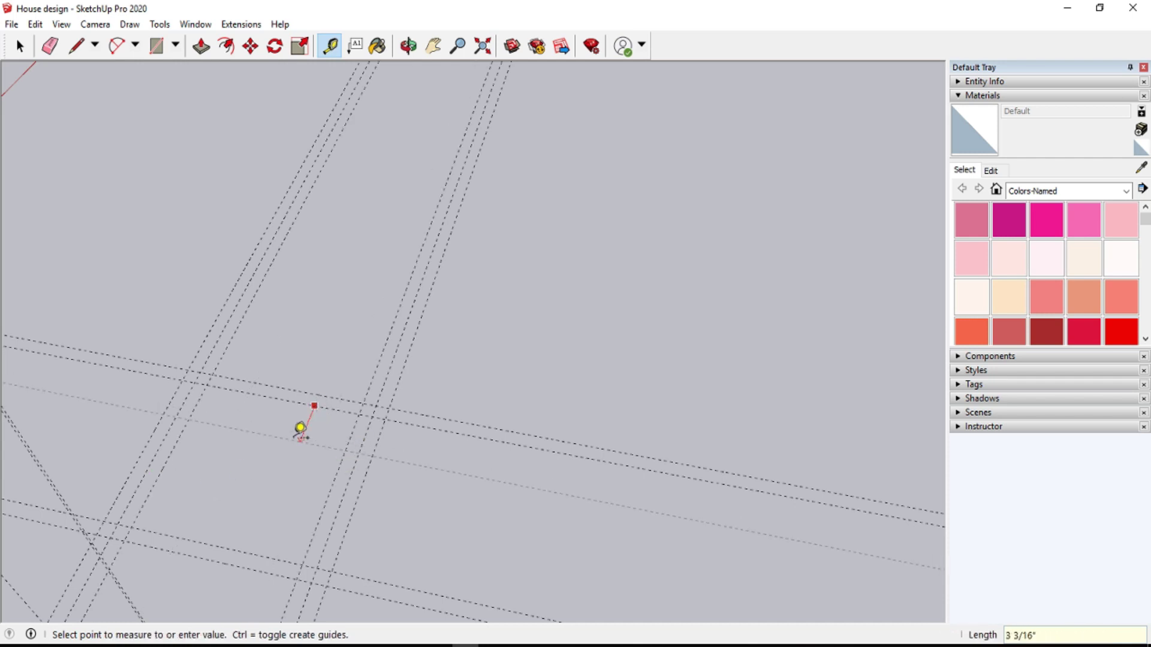
key(Return)
click(256, 546)
text(1)
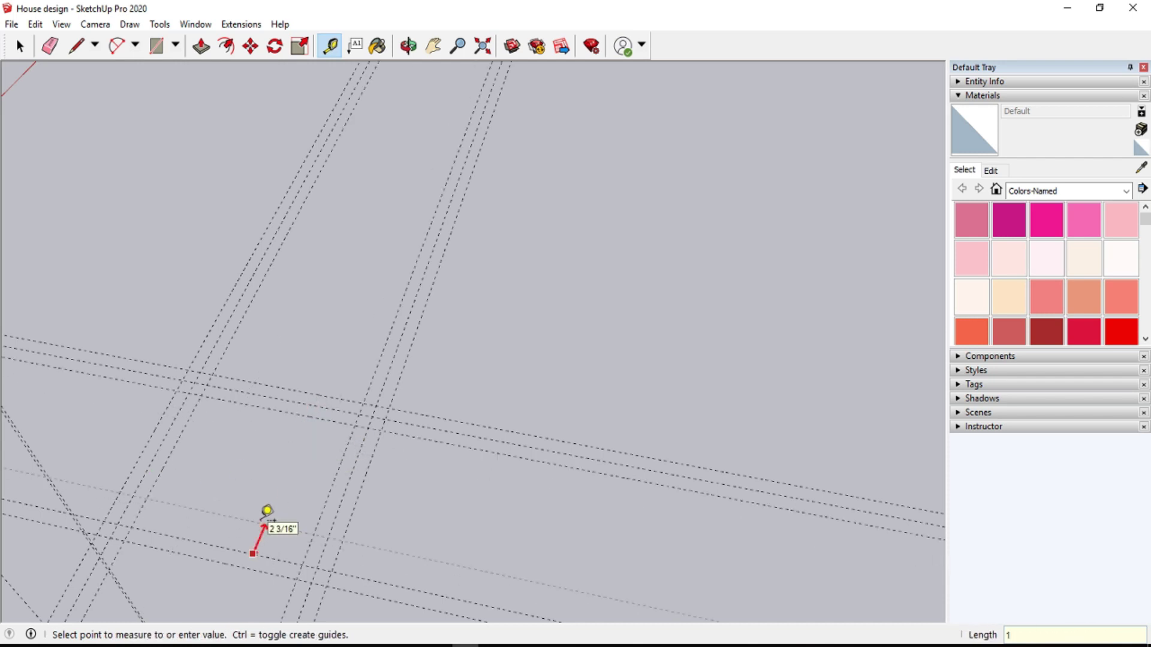
key(Return)
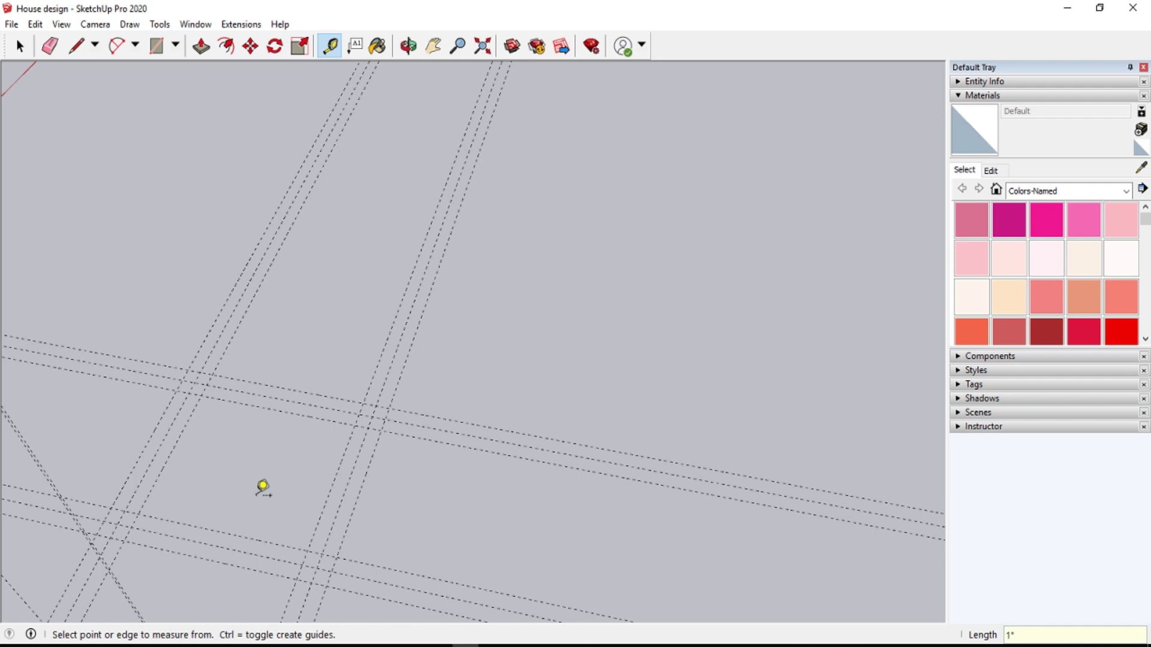
- Draw a 5" upright at a back guide intersection and join a second upright's top to it
key(l)
click(193, 382)
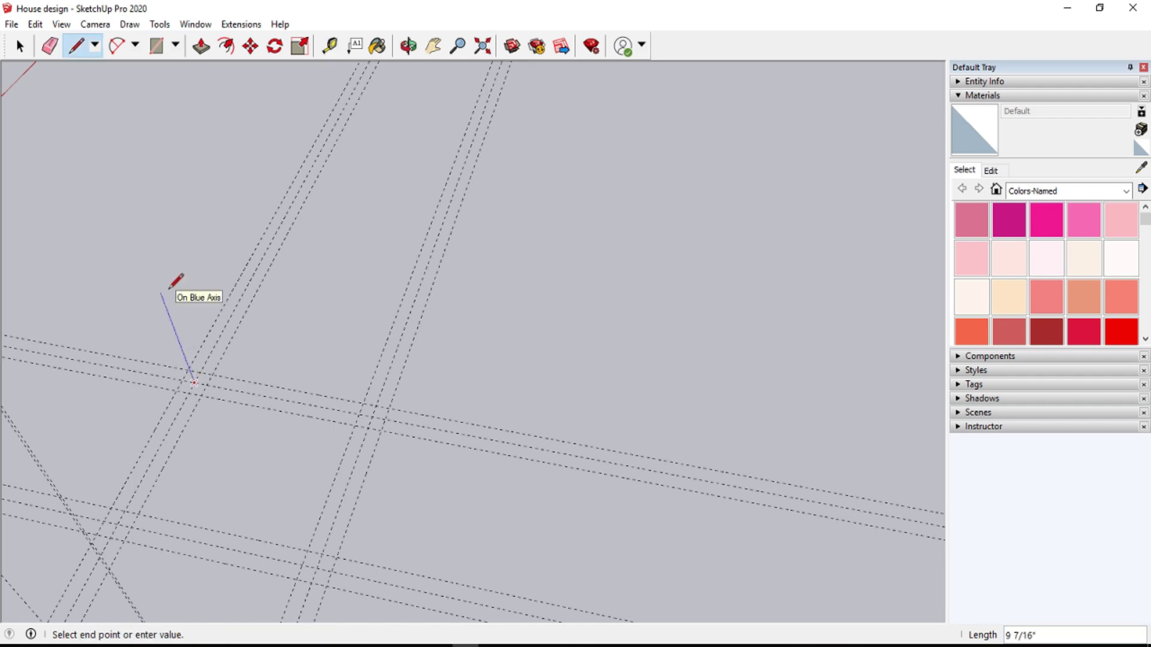
key(Return)
key(Escape)
click(372, 416)
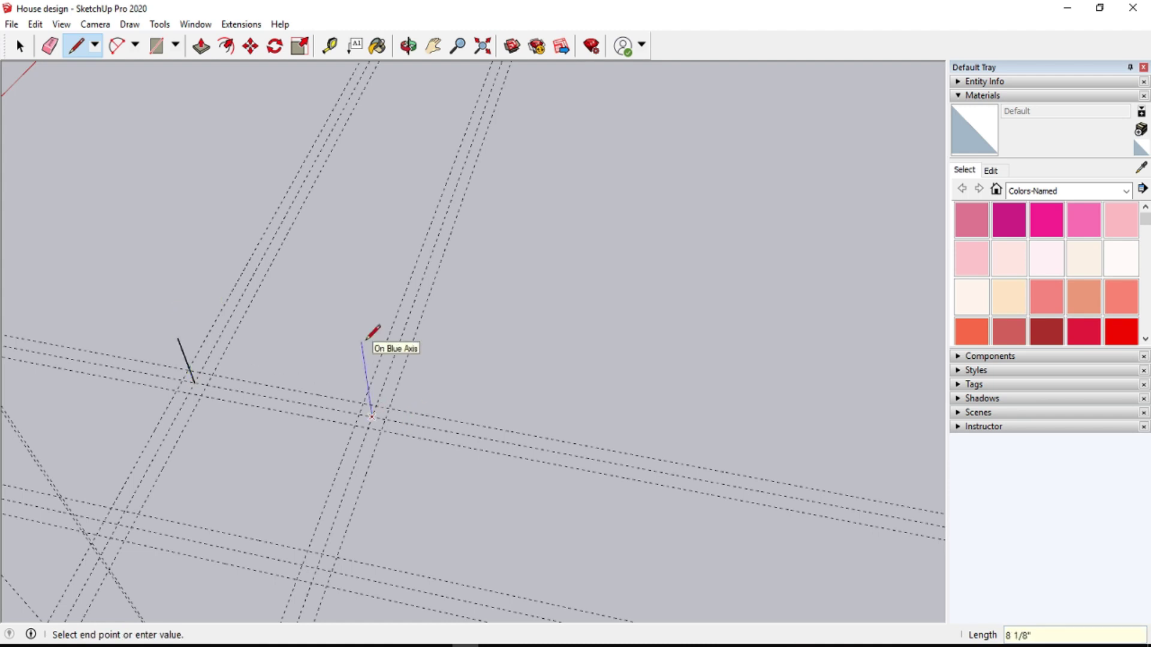
click(179, 339)
key(Escape)
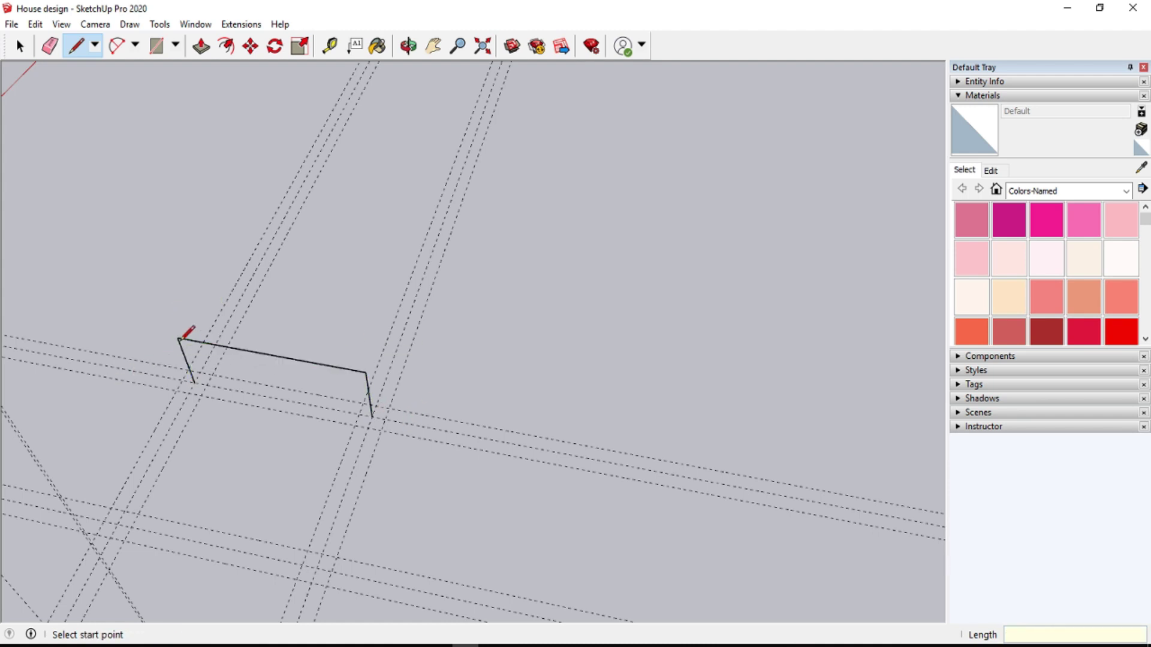
- Draw the front left and front right uprights and connect their tops into the outline
click(118, 523)
click(93, 483)
click(176, 337)
key(Escape)
click(316, 569)
click(305, 528)
click(91, 483)
key(Escape)
click(307, 527)
click(365, 372)
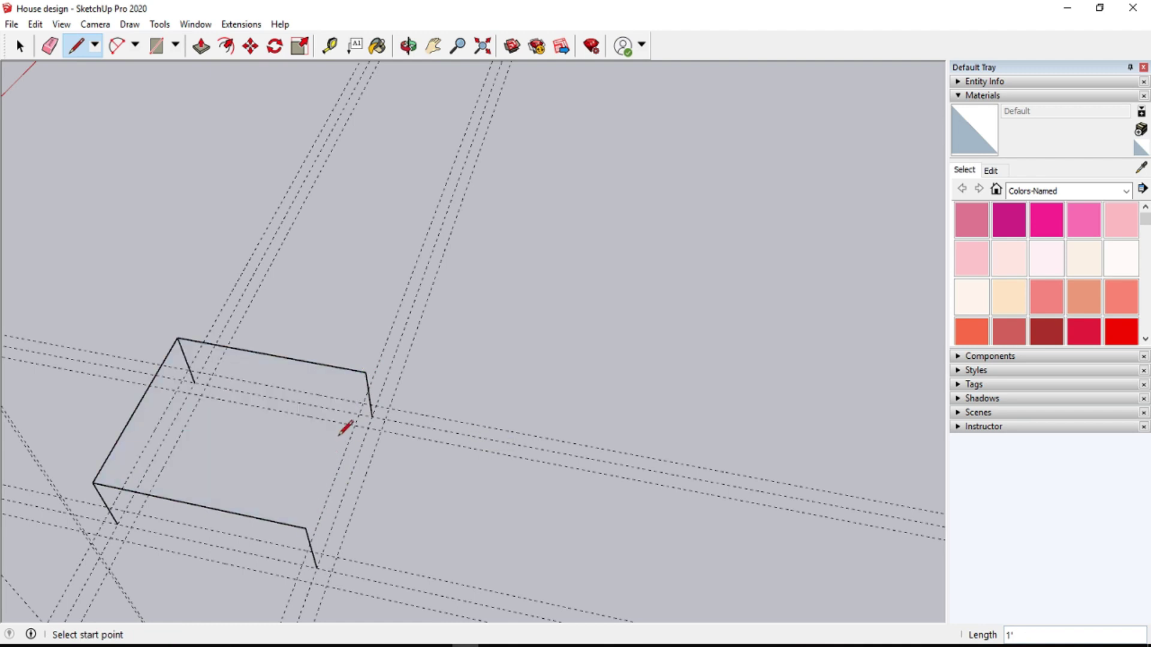
- Draw an edge from the top back corner down to the guide intersection
scroll(200, 393, up, 2)
scroll(200, 394, up, 2)
click(200, 394)
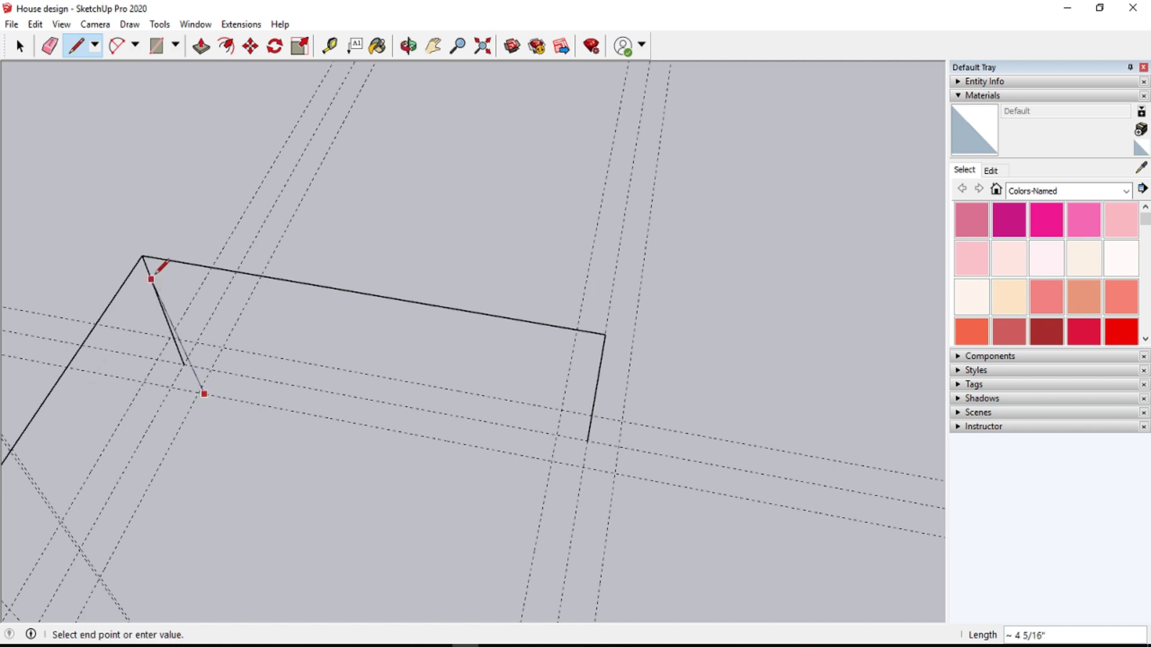
key(Escape)
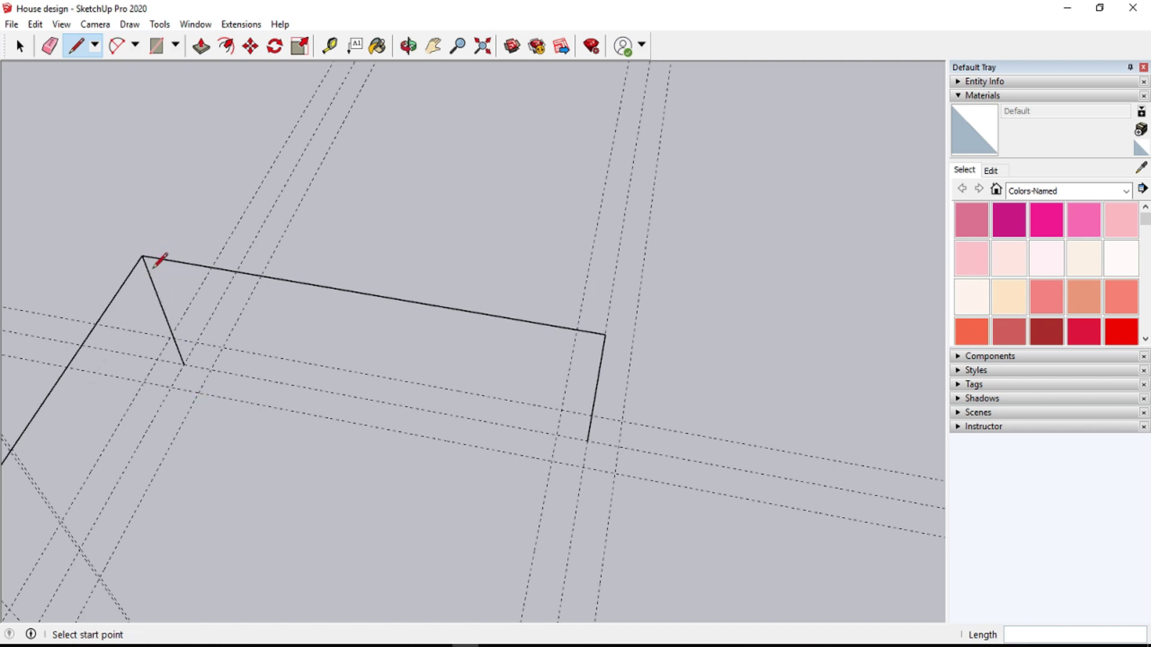
click(198, 393)
click(142, 257)
key(Escape)
- Orbit around the frame and draw the upright at its far corner
middle_drag(288, 334, 217, 456)
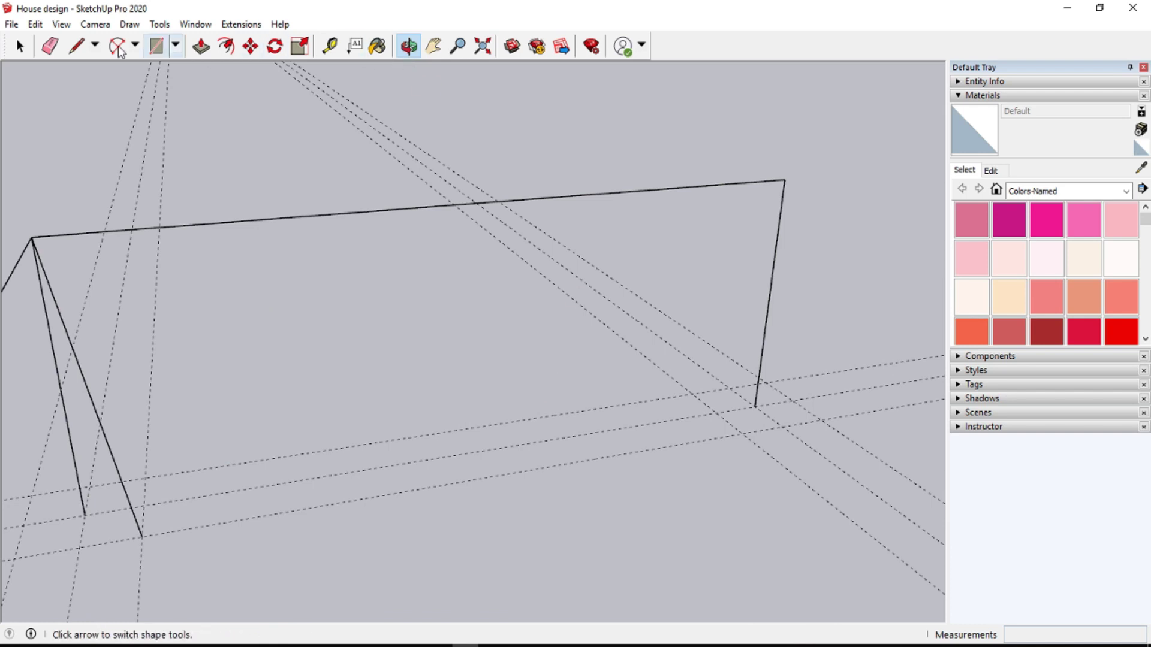
click(76, 46)
click(744, 433)
mouse_move(786, 178)
middle_down()
mouse_move(385, 250)
mouse_move(526, 322)
middle_up()
click(828, 330)
key(Escape)
- Draw the lower corner edges that close one wall of the frame into a face
click(296, 587)
click(230, 413)
key(Escape)
click(295, 588)
click(744, 500)
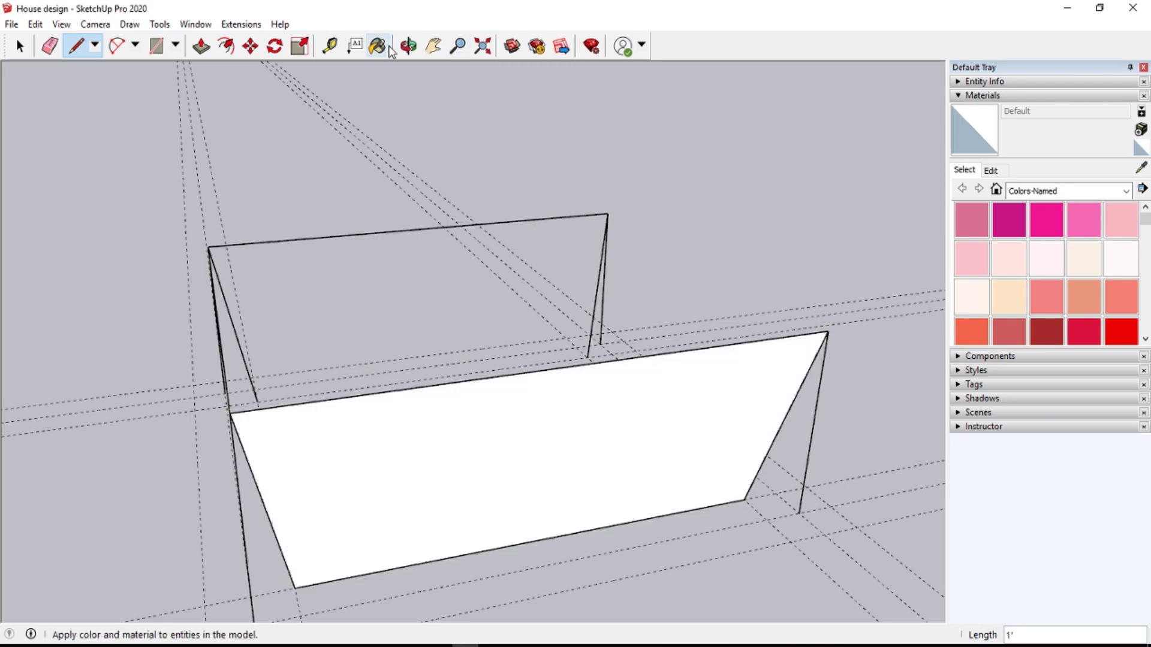
click(408, 45)
mouse_move(668, 364)
mouse_down()
mouse_move(521, 485)
mouse_move(193, 168)
mouse_up()
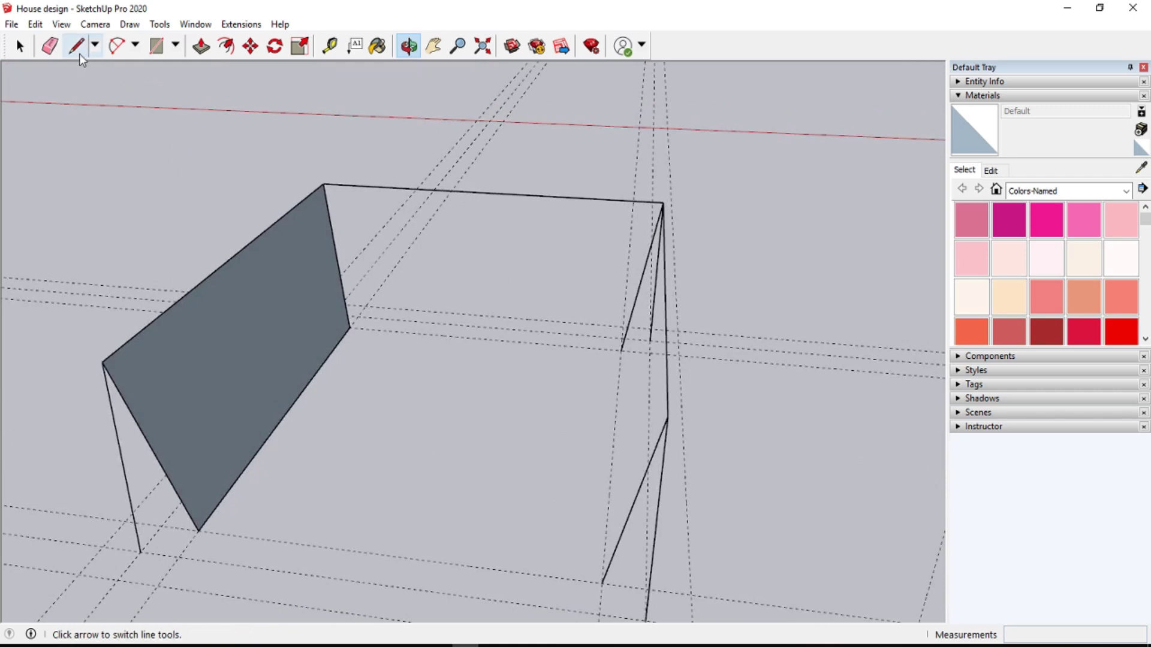
- Draw the box's floor rectangle and a line closing its grey top face
click(156, 46)
click(621, 350)
click(204, 527)
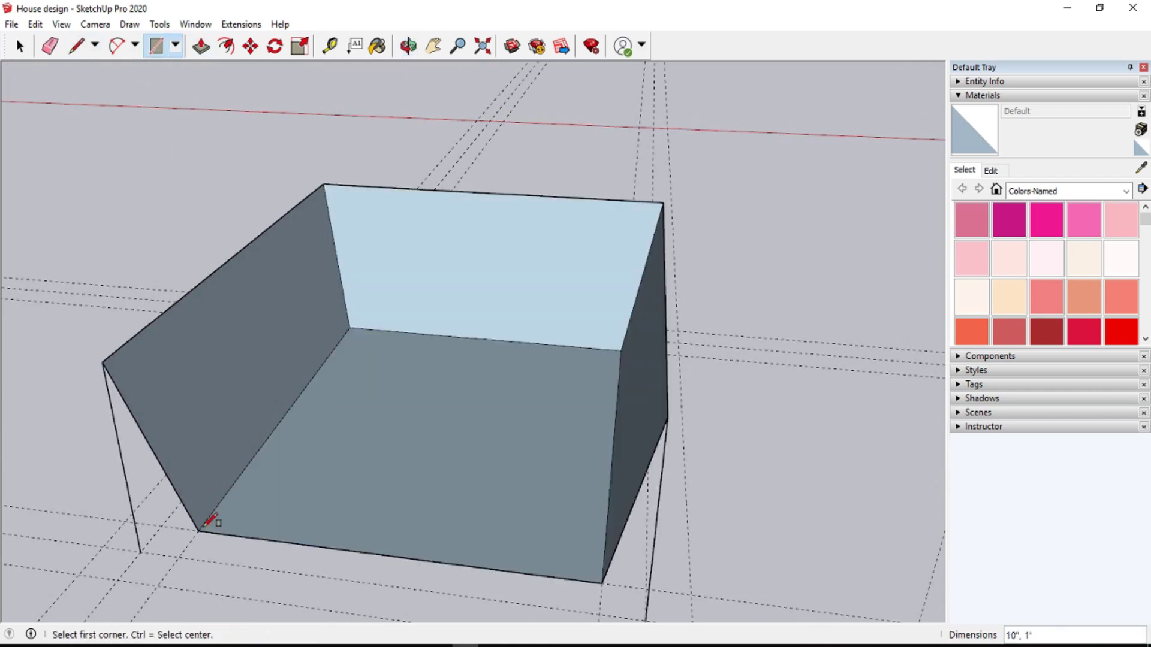
scroll(316, 431, down, 1)
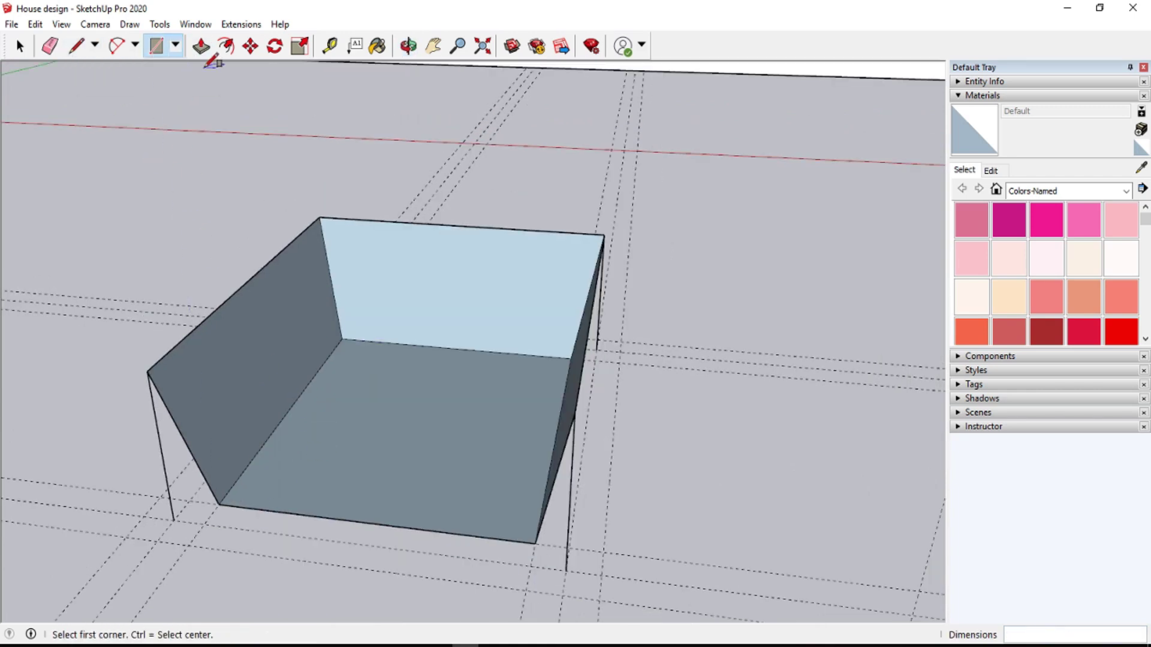
key(l)
click(147, 370)
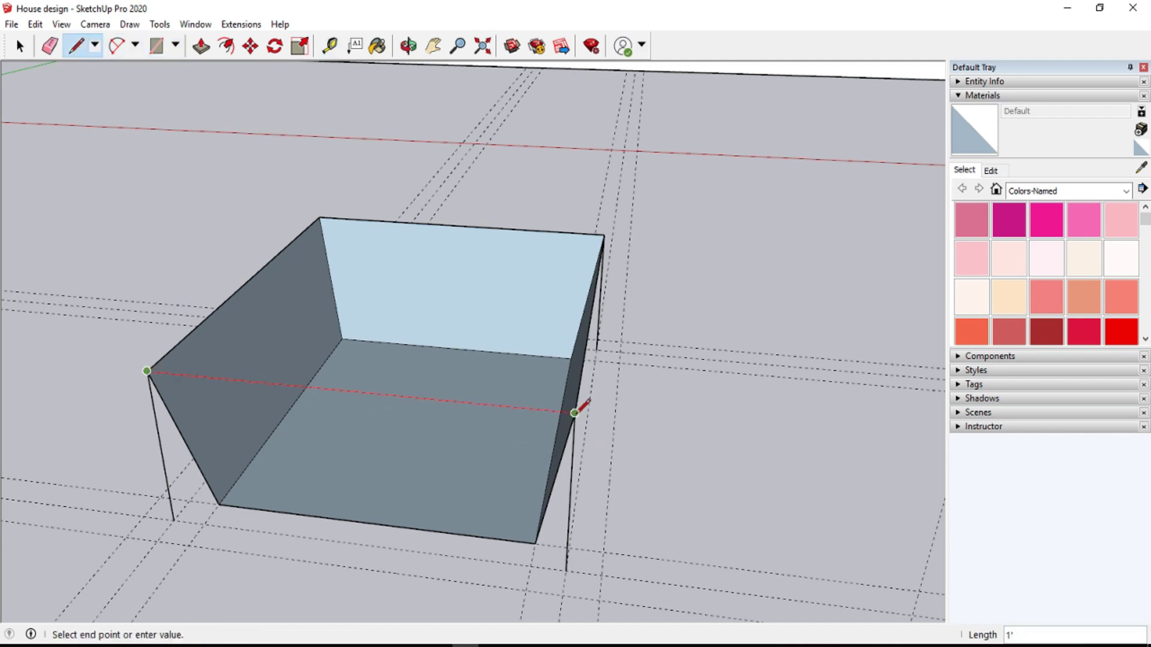
click(574, 412)
- Erase the two stray corner edges, then cancel a trial push on the top face
click(49, 46)
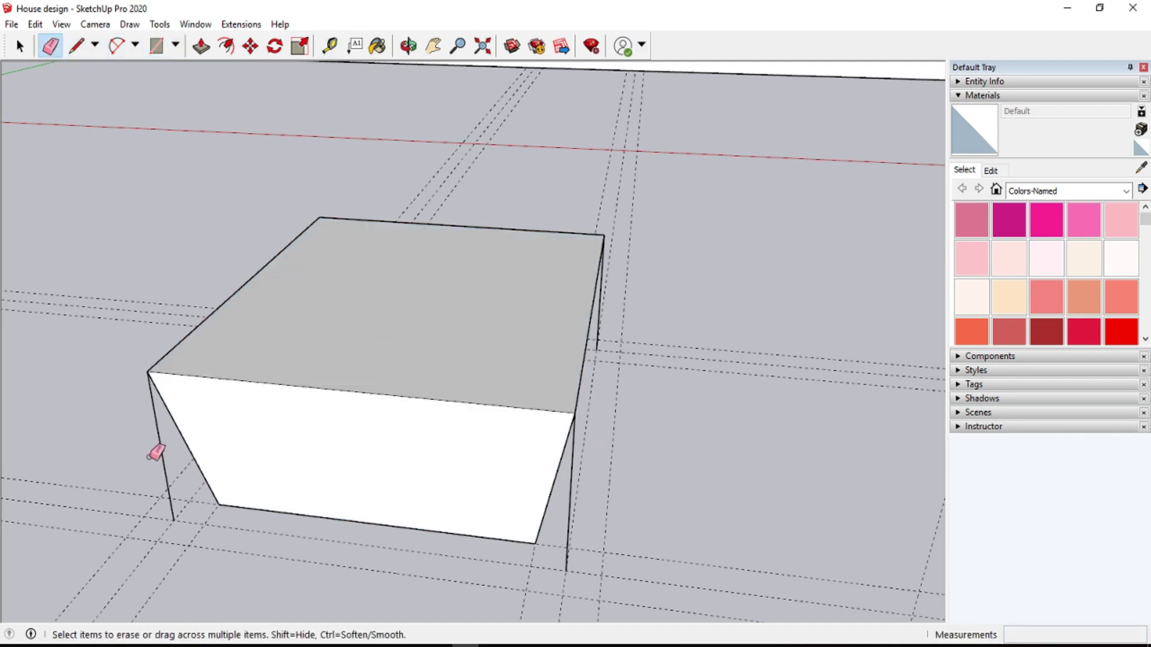
click(159, 449)
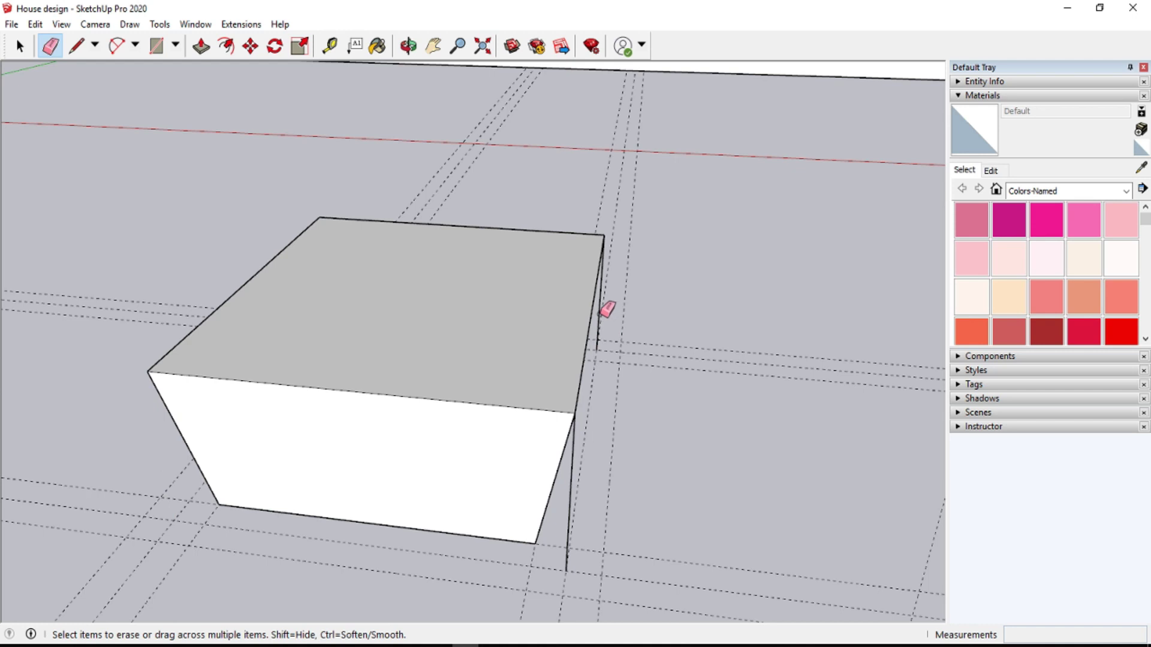
click(578, 461)
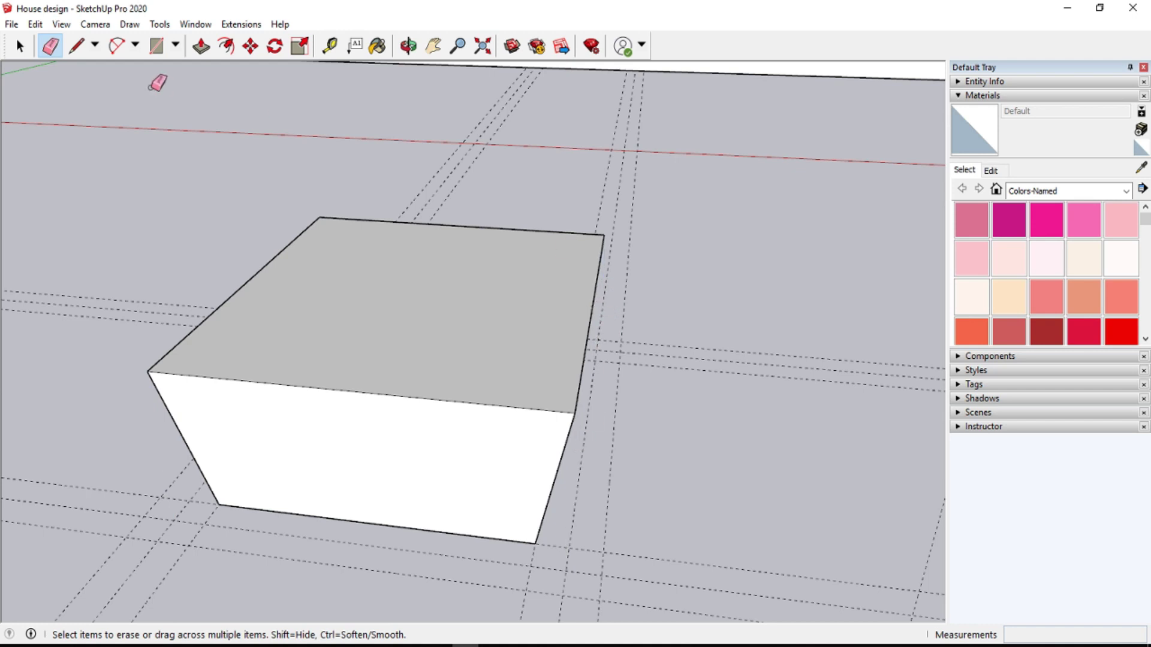
click(202, 46)
drag(329, 321, 343, 318)
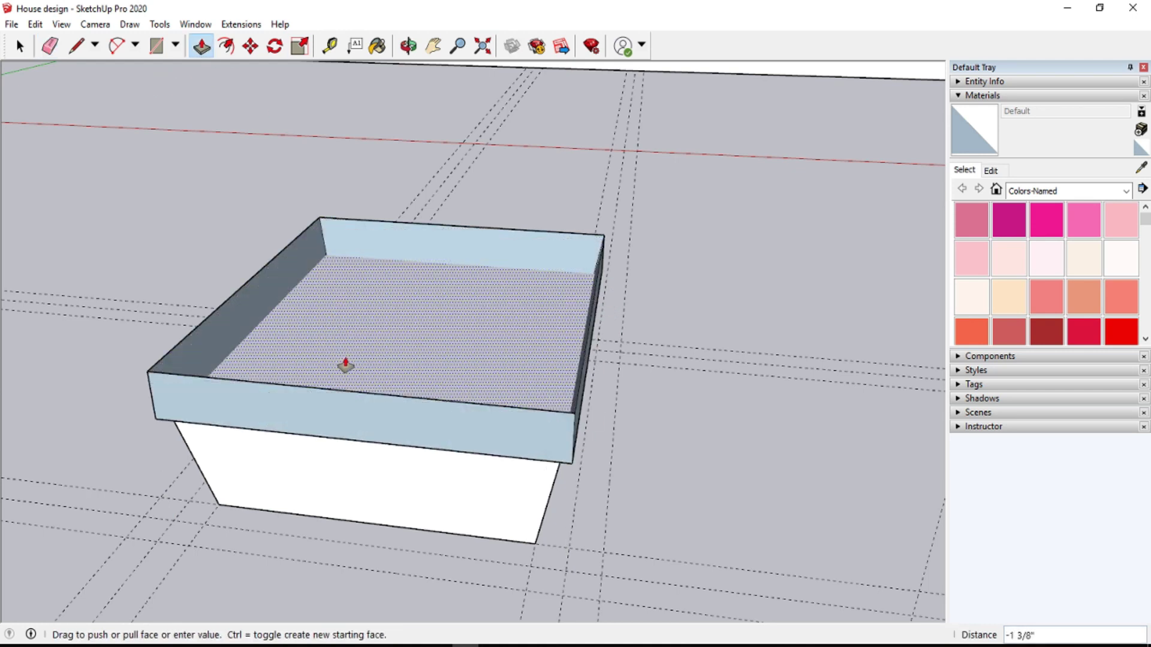
key(Escape)
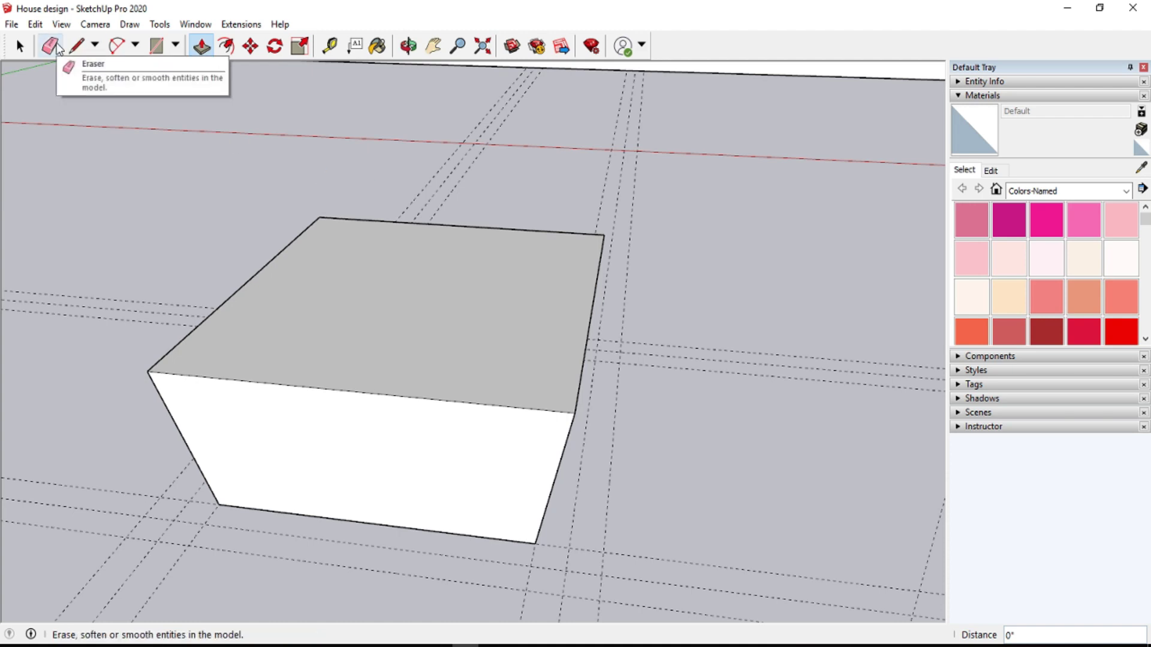
- Inset the top face with Offset and pull the inner face up into a raised box
key(r)
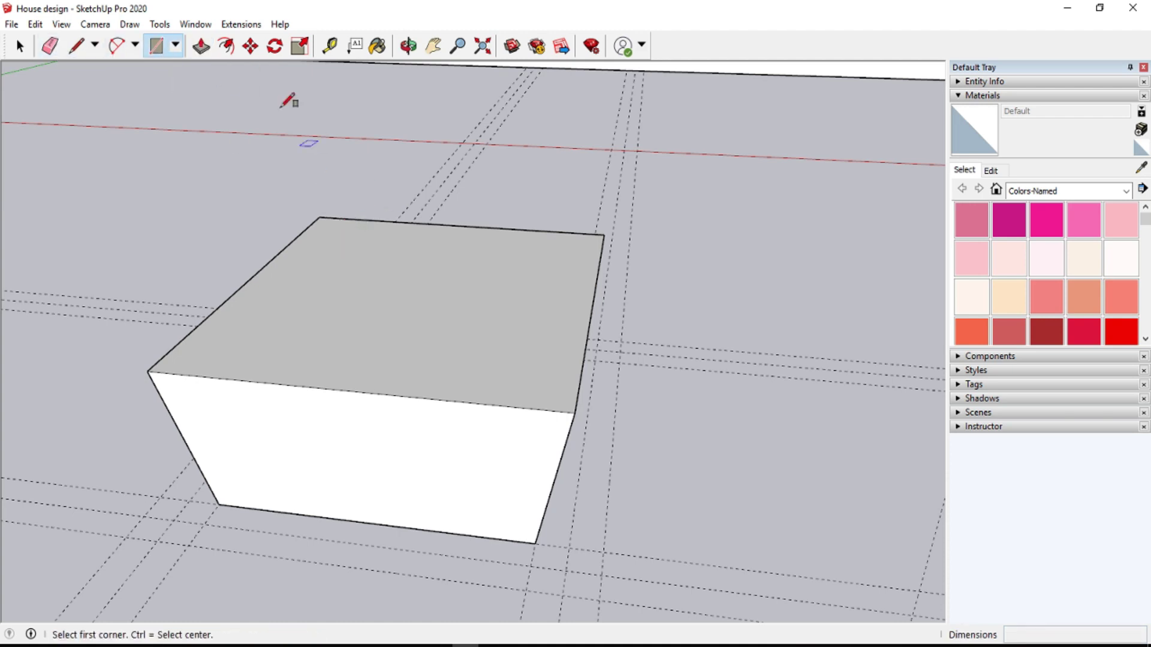
key(f)
click(432, 348)
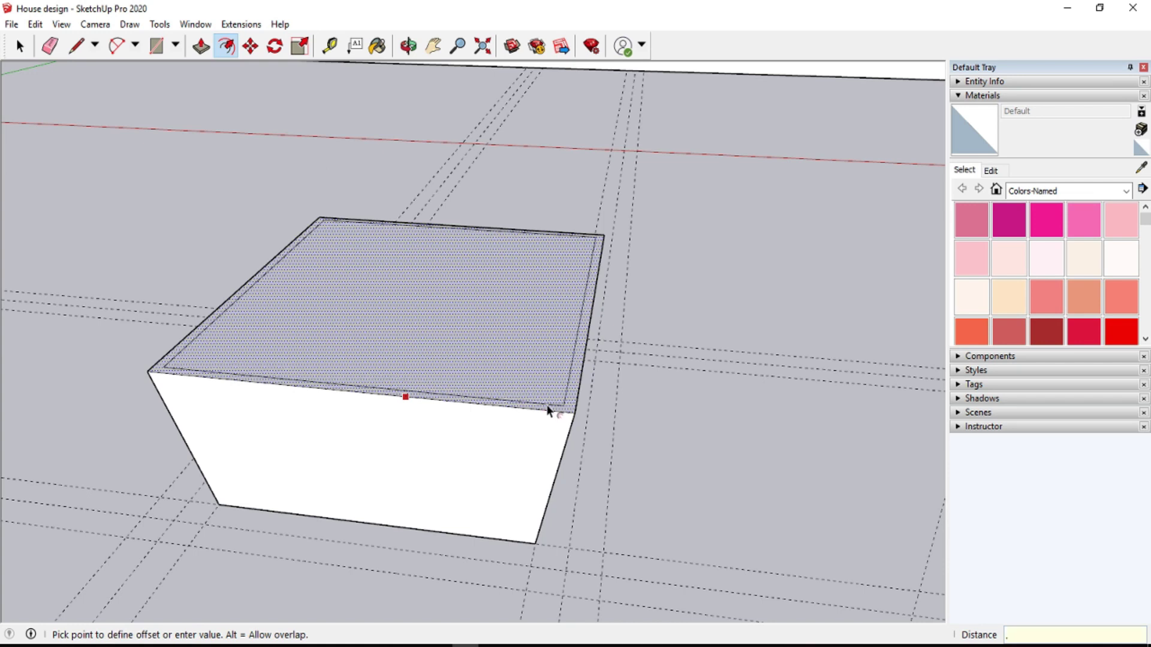
click(547, 411)
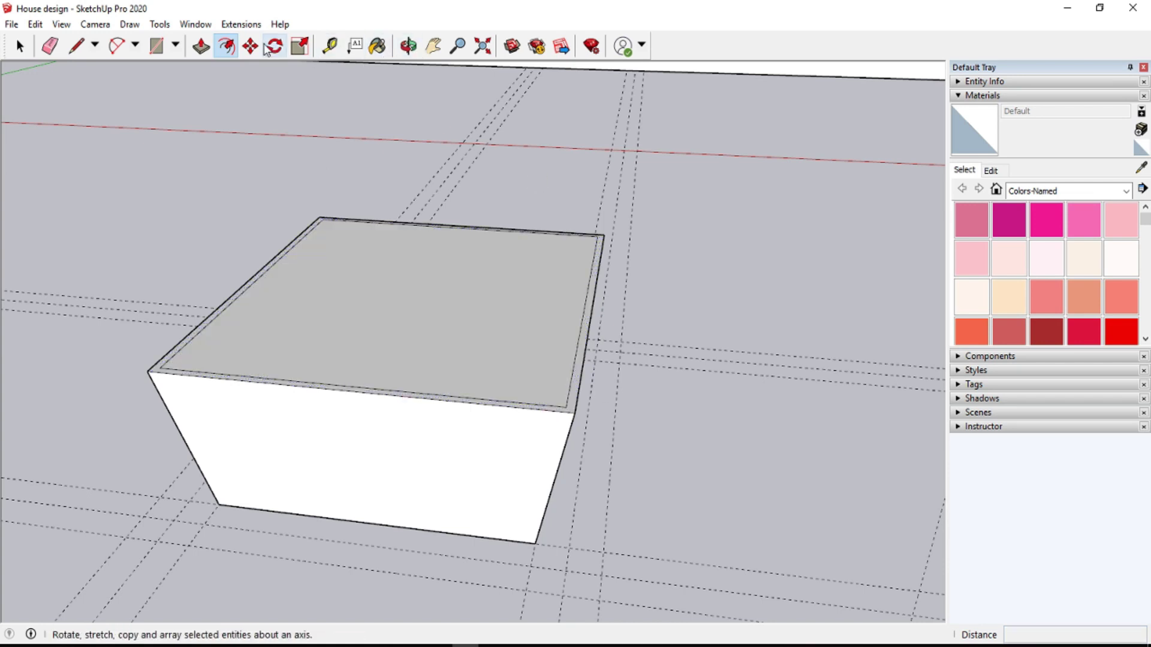
click(201, 45)
drag(422, 381, 422, 316)
- Erase the box top and leftover back and right panels, then look down inside
click(50, 46)
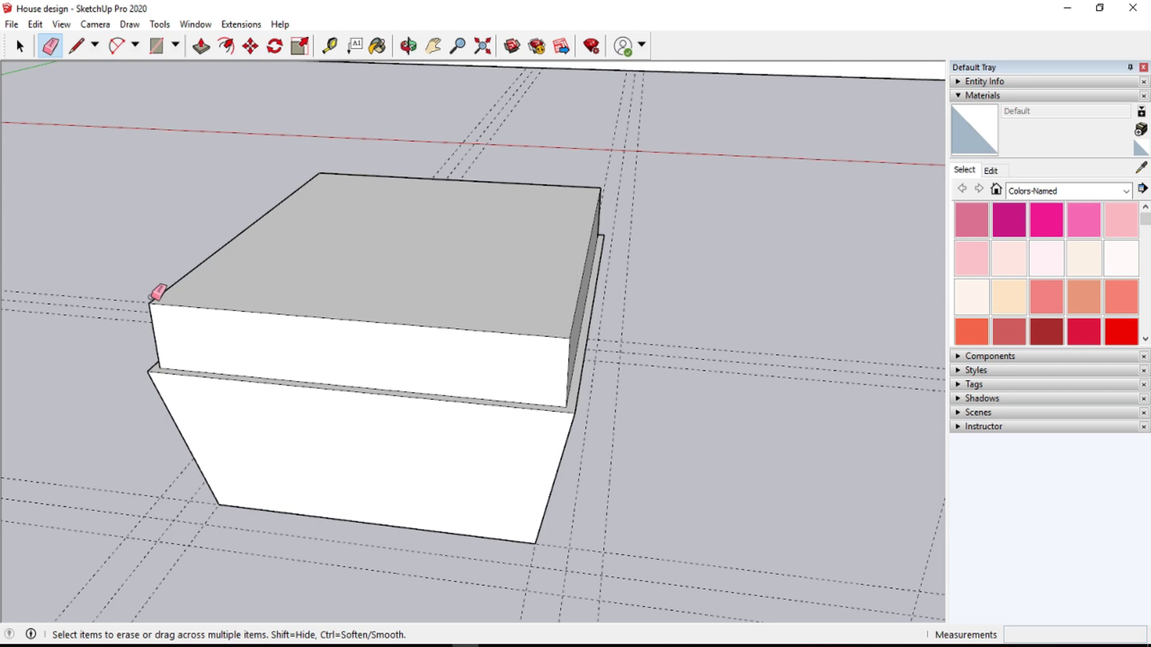
drag(157, 293, 474, 315)
click(320, 174)
click(602, 193)
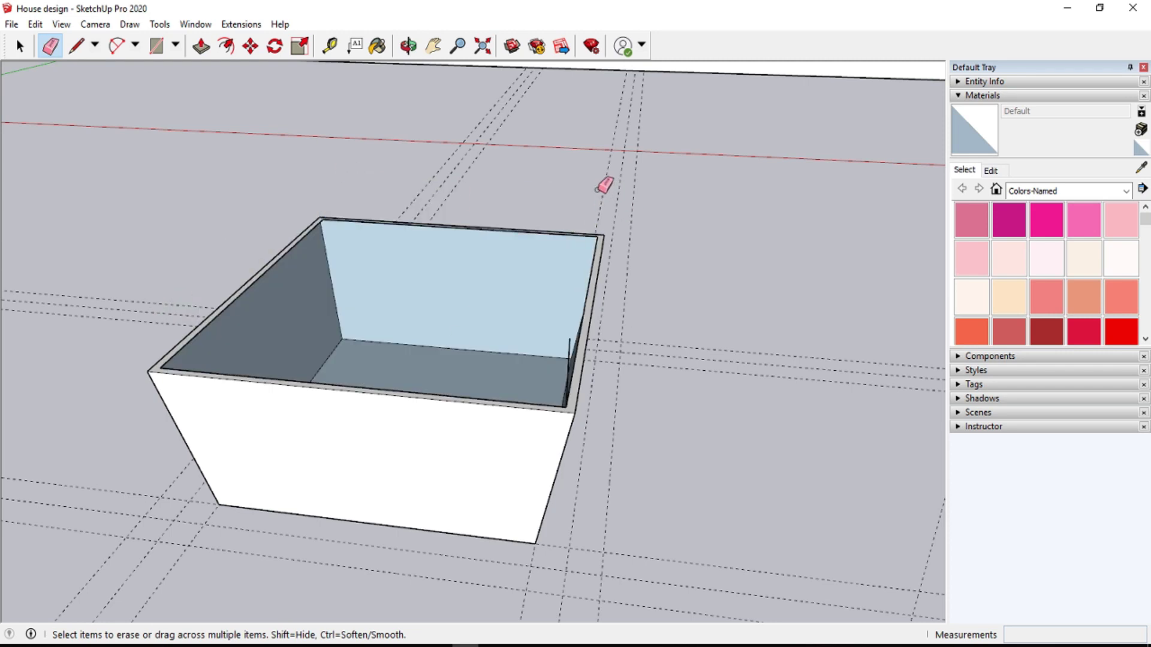
scroll(575, 342, up, 2)
scroll(590, 327, up, 1)
scroll(556, 291, down, 1)
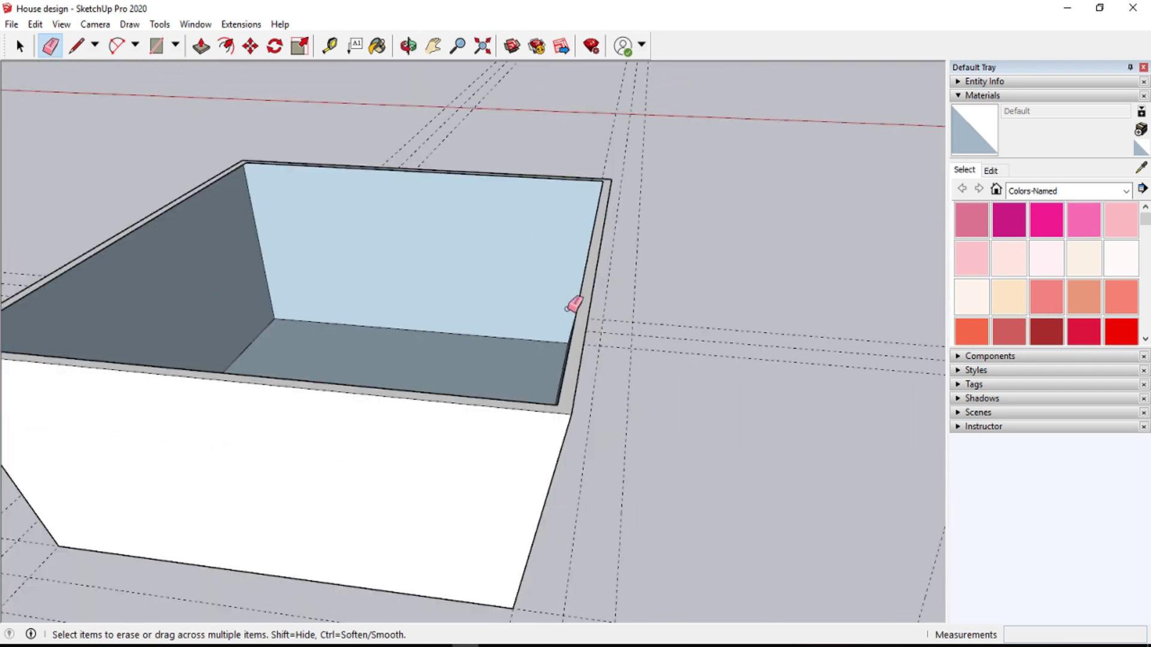
scroll(338, 363, up, 1)
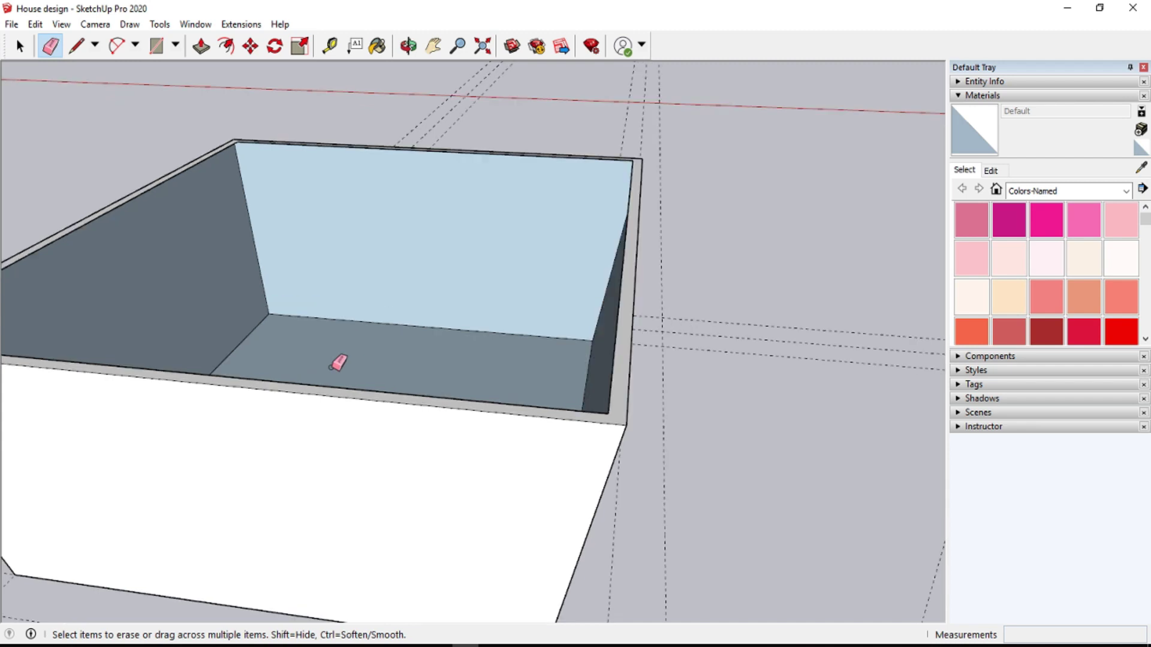
scroll(338, 363, down, 3)
click(408, 46)
mouse_move(419, 224)
mouse_down()
mouse_move(437, 451)
mouse_move(435, 405)
mouse_up()
- Offset the box floor face inward by .25
click(156, 45)
key(f)
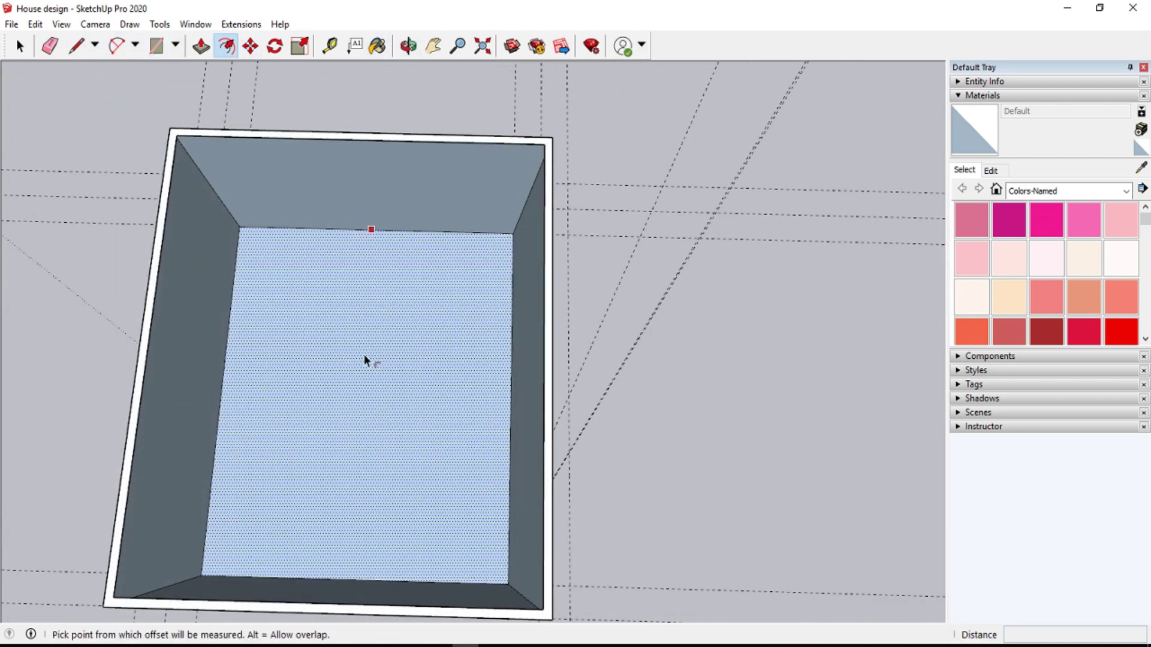
click(364, 355)
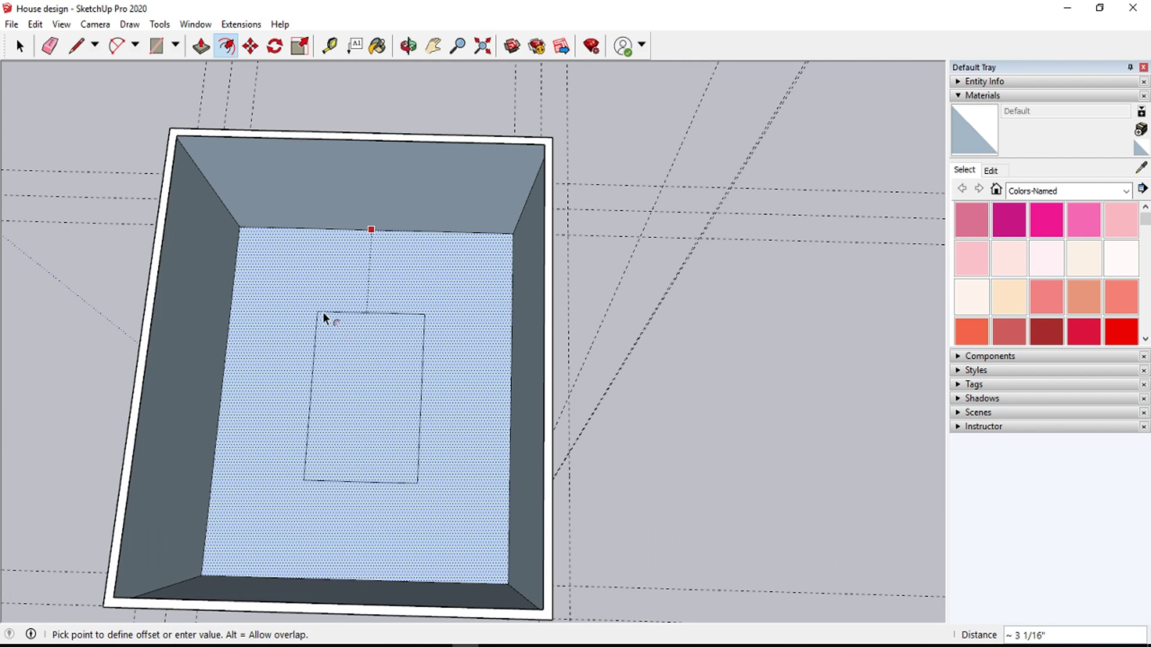
key(Escape)
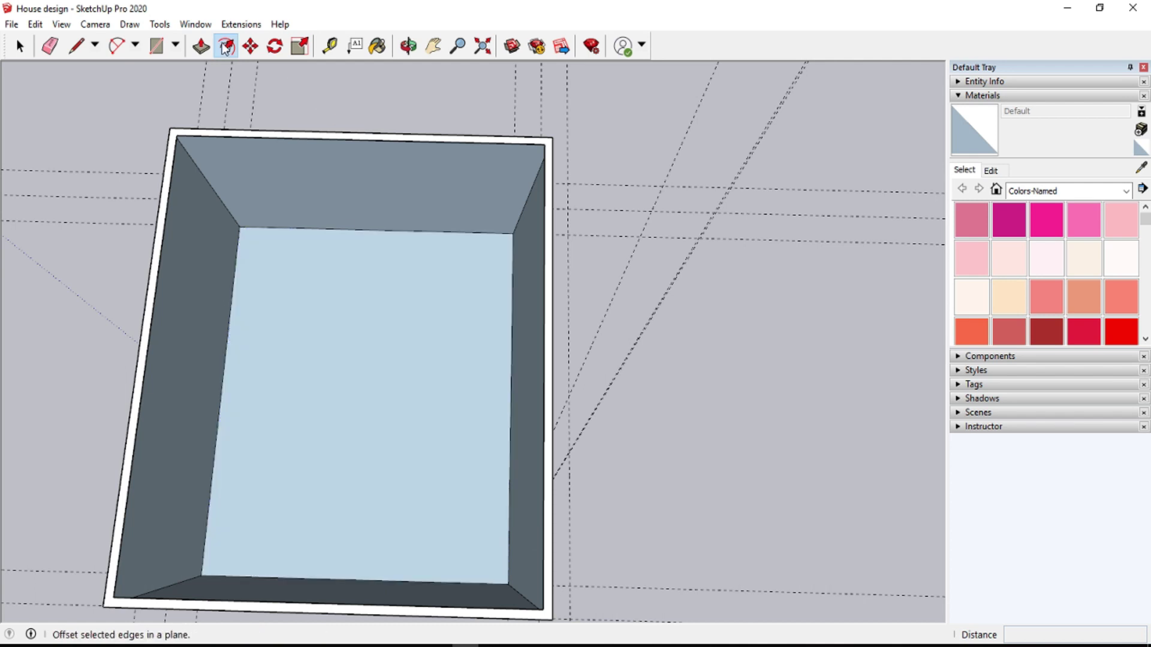
click(344, 481)
text(.25)
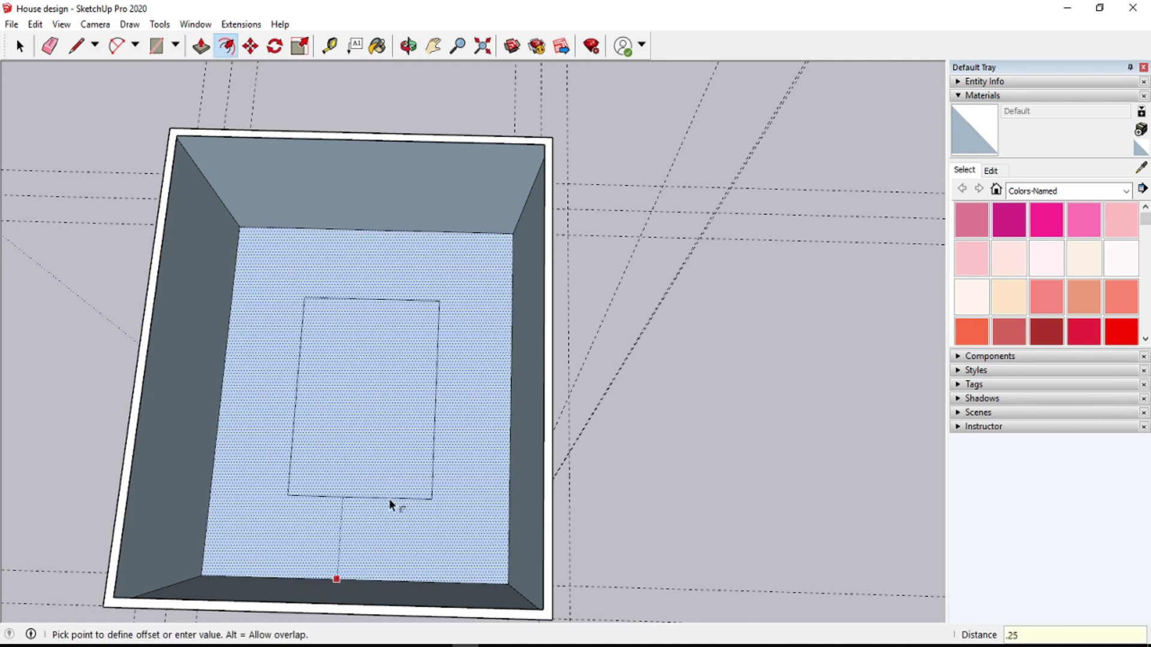
key(Return)
- Draw four edges joining each inner floor corner to its outer rim corner
click(76, 45)
click(177, 136)
click(243, 230)
click(505, 240)
click(544, 144)
click(501, 575)
click(544, 610)
click(210, 568)
click(114, 597)
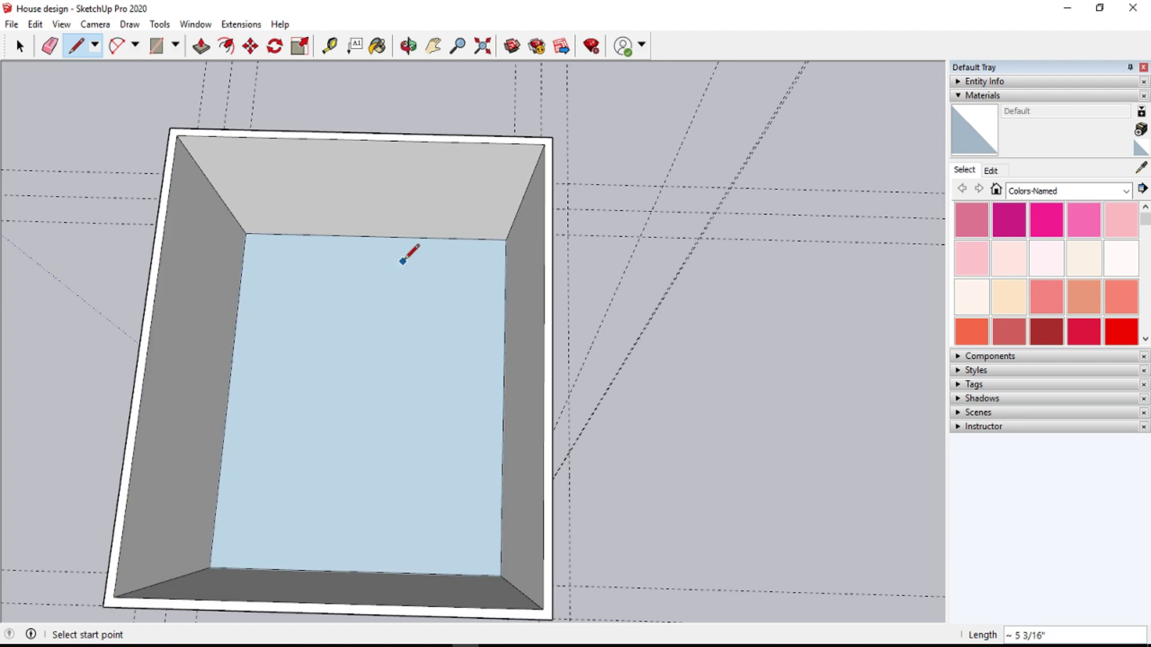
scroll(186, 177, down, 2)
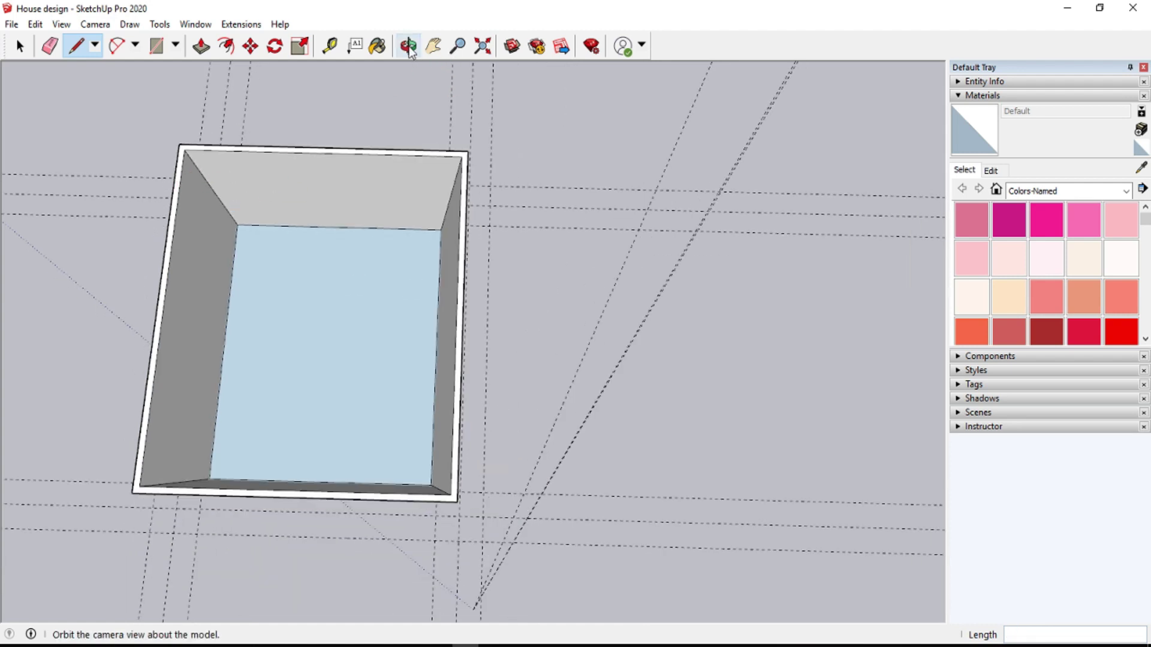
click(408, 45)
mouse_move(155, 77)
mouse_down()
mouse_move(442, 321)
mouse_move(498, 136)
mouse_move(482, 128)
mouse_move(508, 232)
mouse_up()
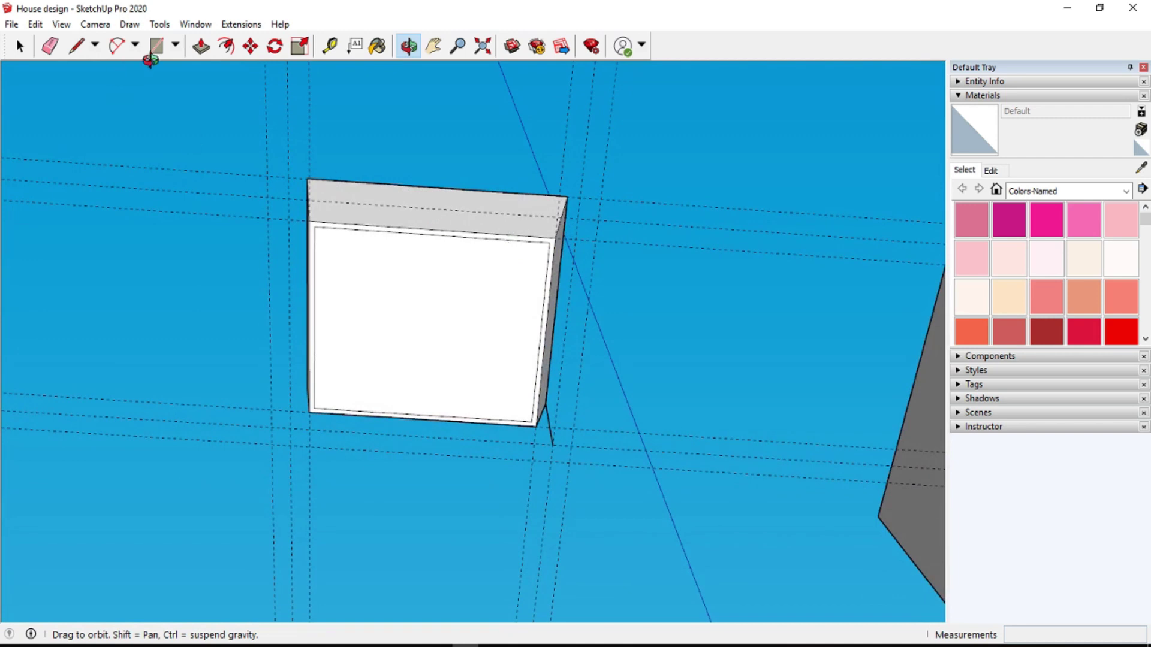
- Draw one horizontal and two vertical helper lines across the box's bottom face
key(l)
click(309, 321)
click(546, 334)
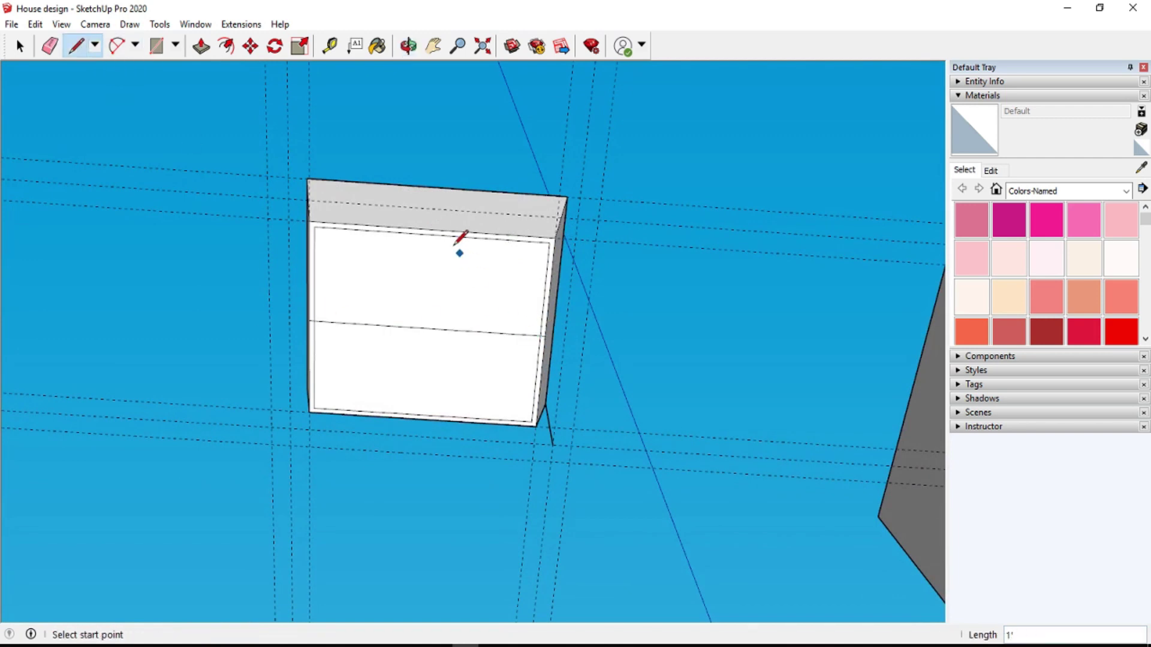
click(433, 229)
click(423, 419)
click(370, 226)
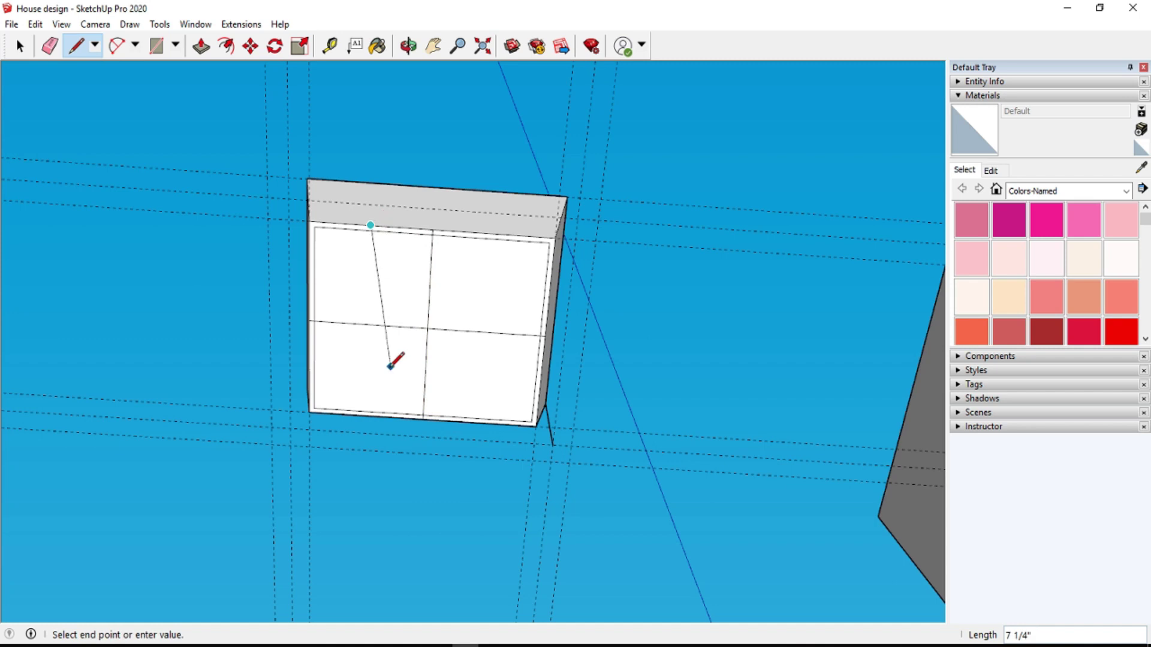
click(366, 412)
scroll(396, 338, up, 2)
scroll(396, 339, up, 2)
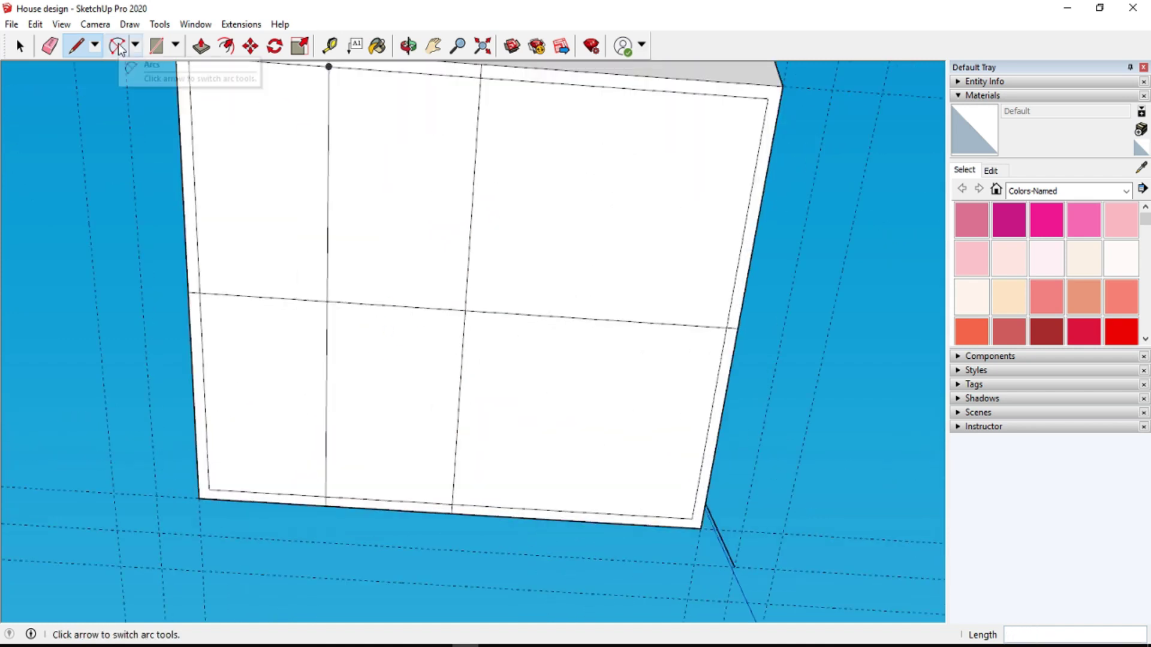
- Draw a circle at the helper-line crossing, redoing a 2-inch try at a larger radius
click(176, 44)
click(193, 103)
click(327, 298)
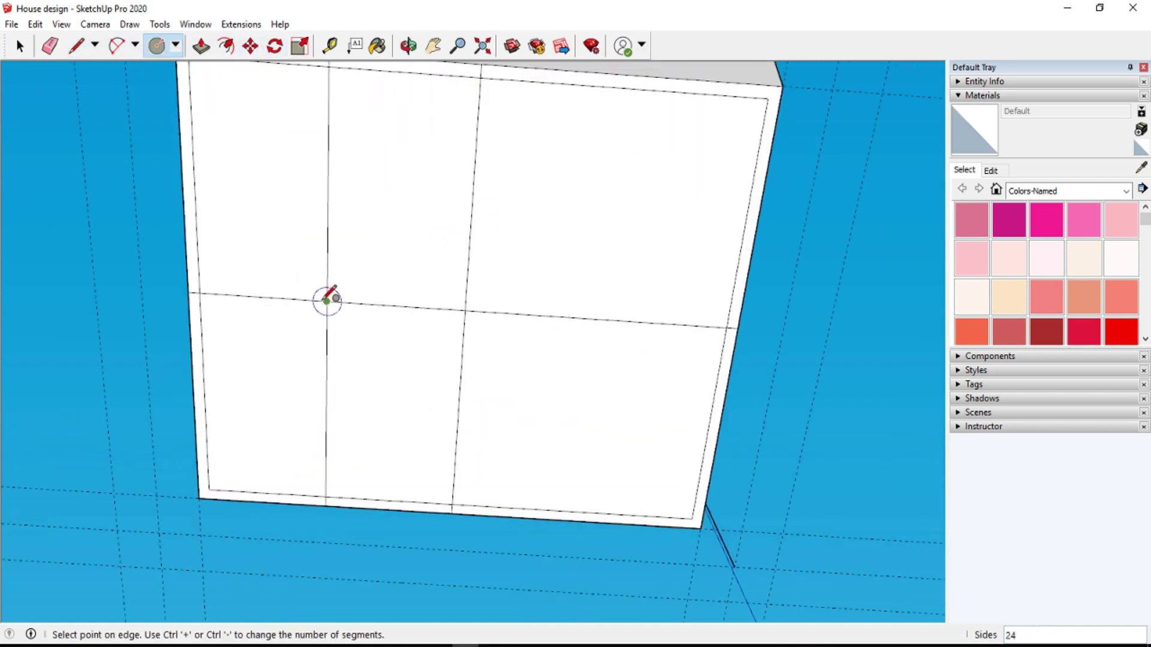
text(2)
key(Return)
key(ctrl+z)
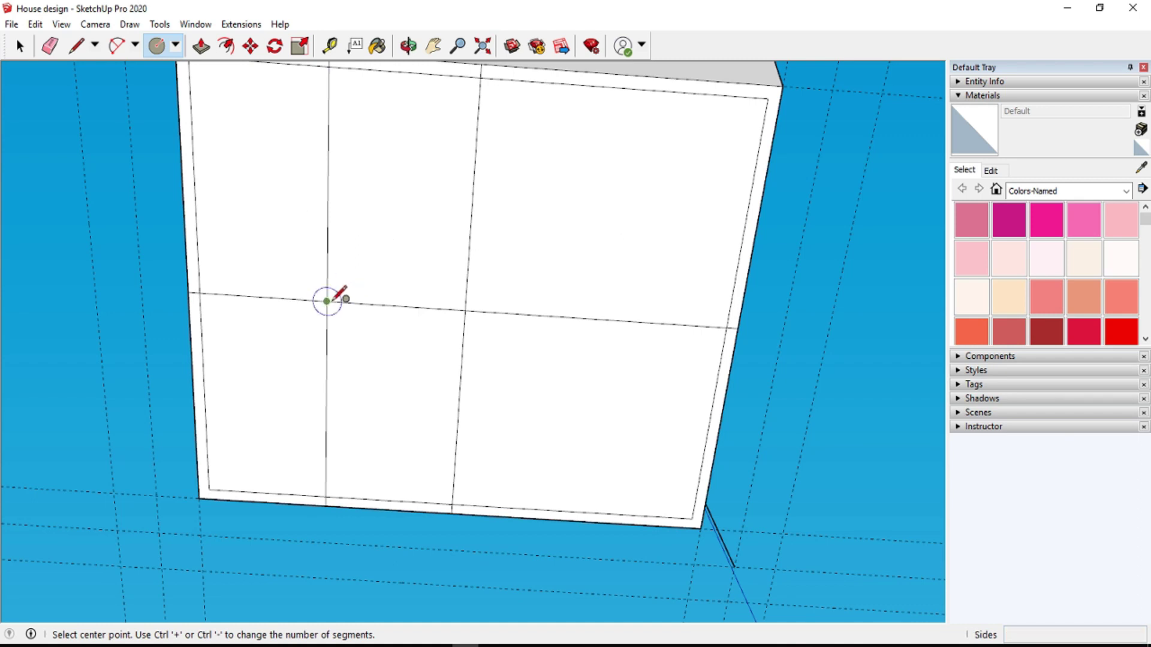
click(327, 301)
text(1)
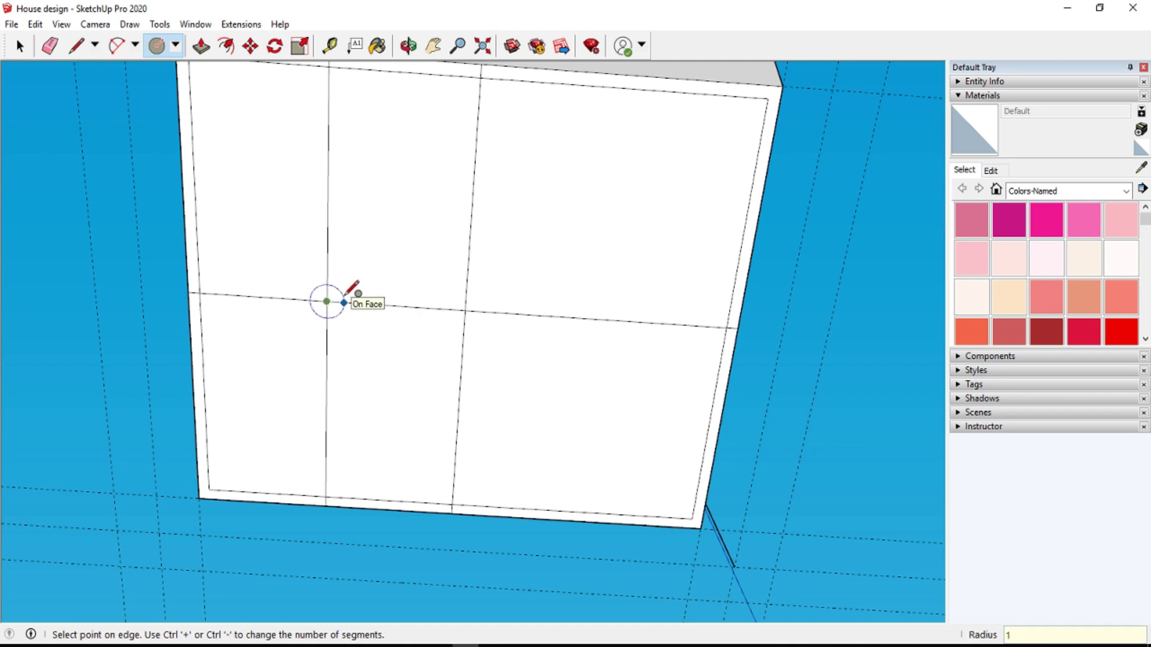
key(Return)
- Erase the helper lines, leaving only the circle on the bottom face
key(e)
drag(329, 295, 336, 220)
drag(390, 285, 302, 349)
drag(258, 282, 257, 309)
drag(467, 298, 469, 320)
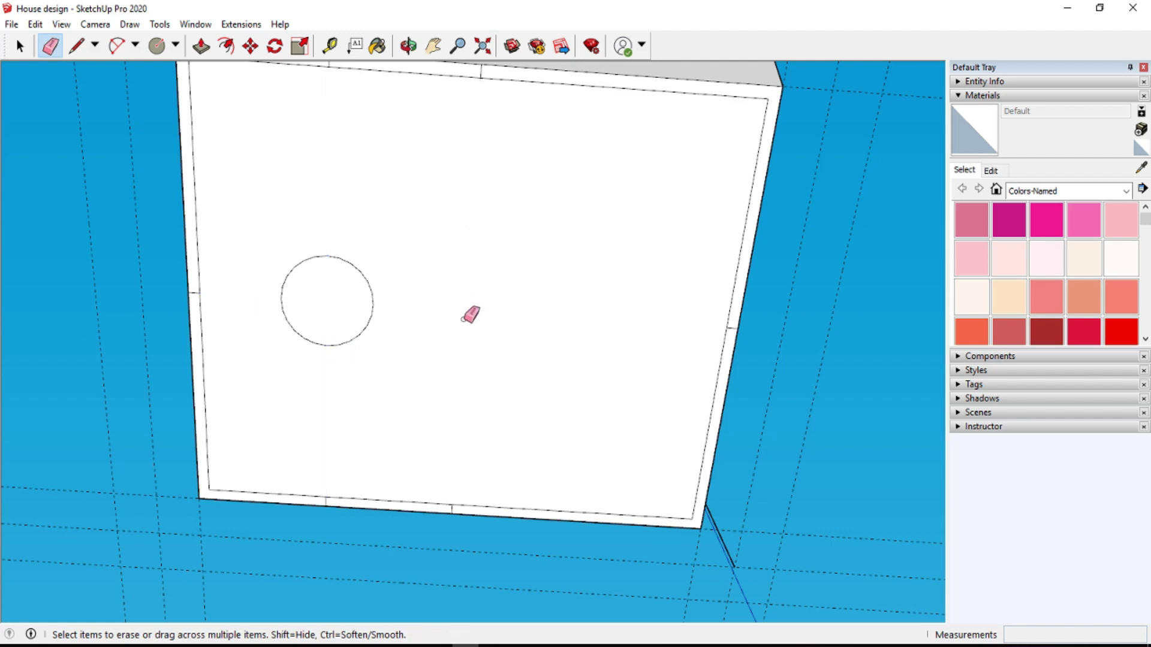
- Pull the circle into a cylinder and erase it to cut the drain hole
key(p)
click(354, 311)
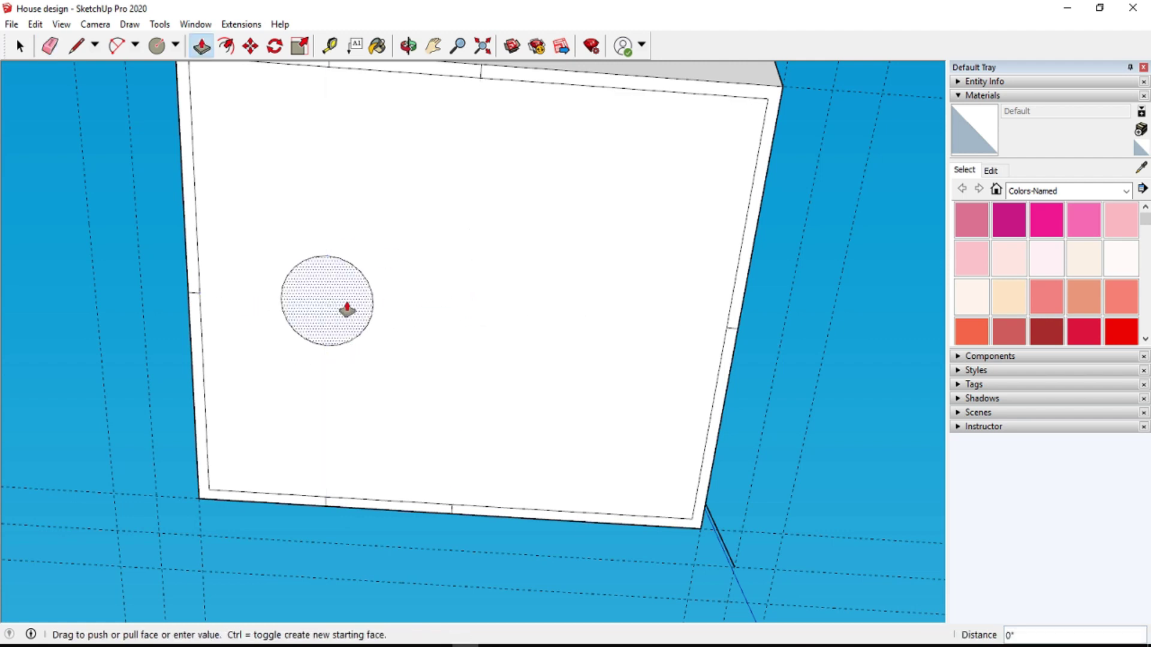
key(Escape)
click(316, 317)
click(170, 180)
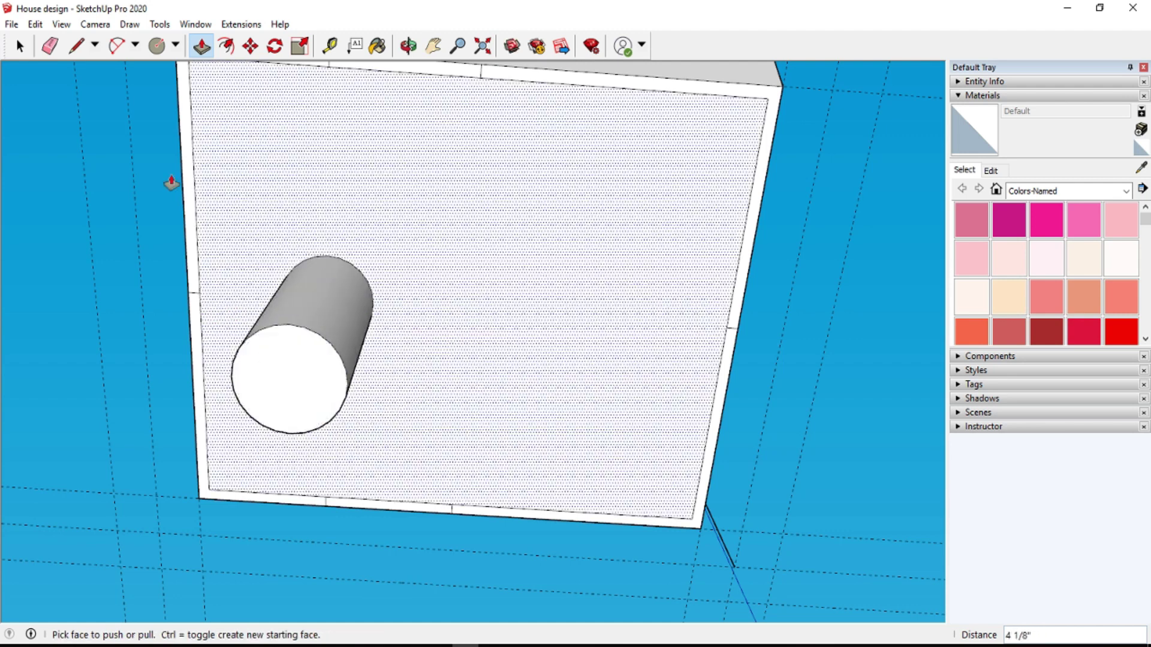
key(e)
click(243, 355)
middle_drag(367, 352, 362, 429)
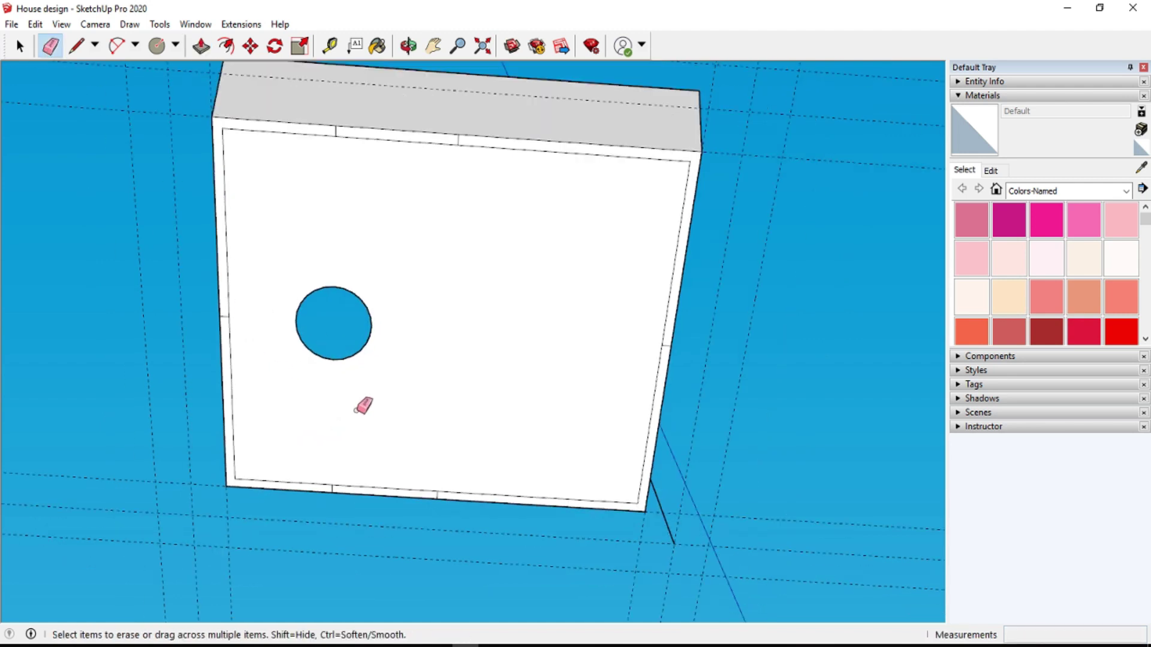
- Select the whole sink box and make it a component
click(410, 52)
mouse_move(419, 240)
mouse_down()
mouse_move(357, 499)
mouse_move(46, 113)
mouse_up()
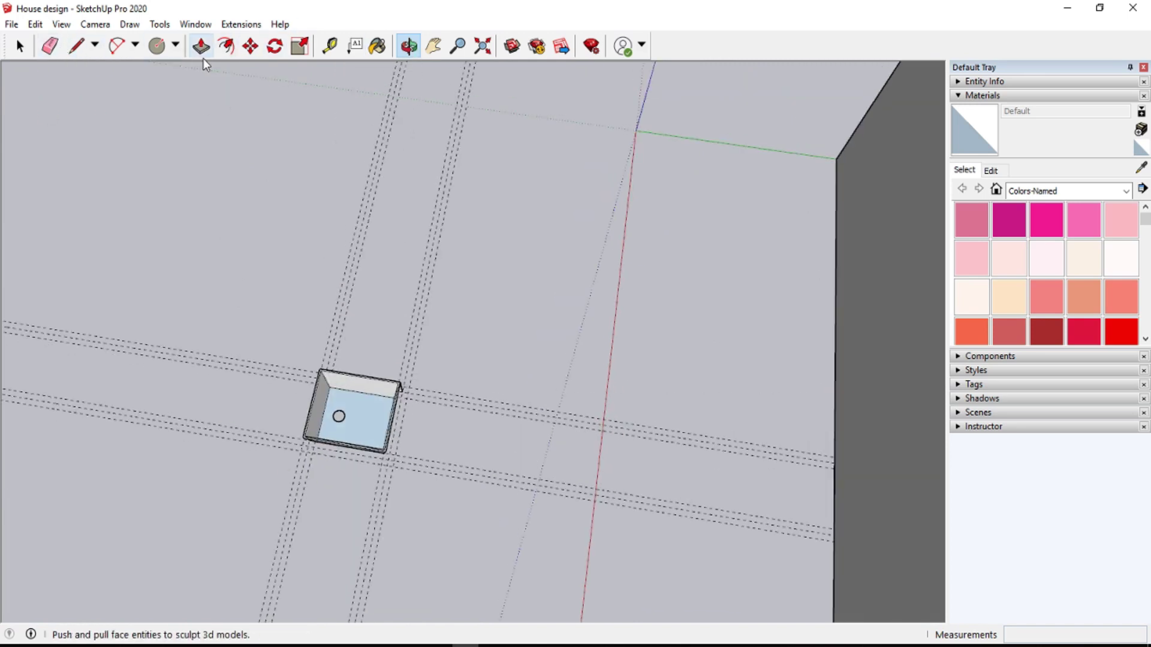
key(space)
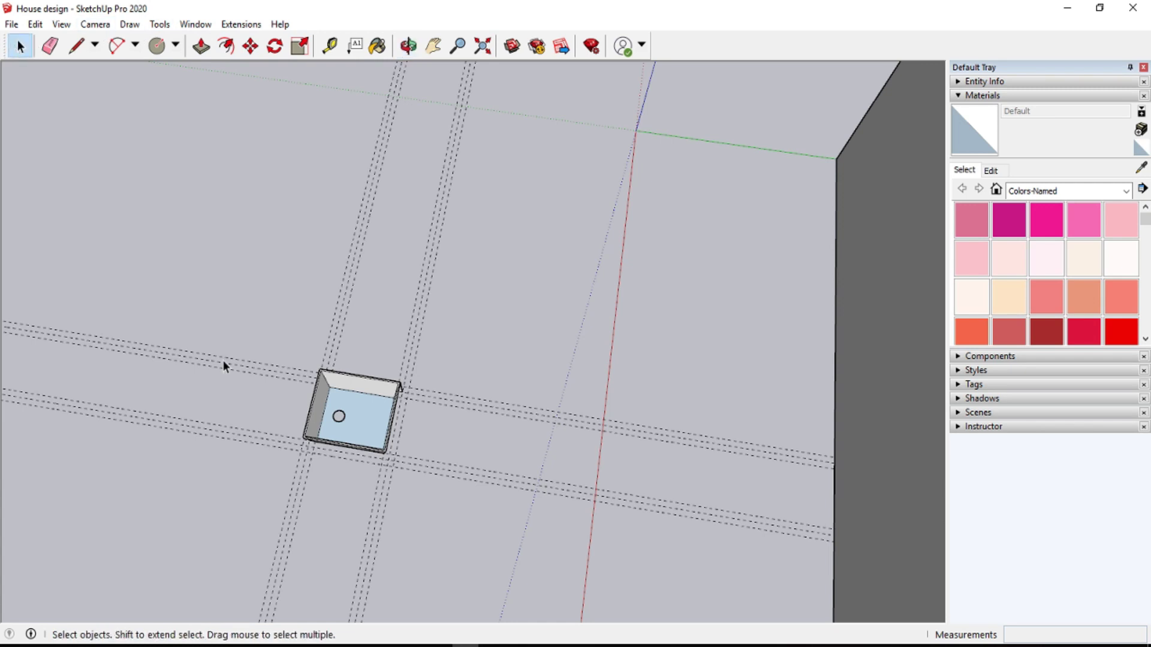
drag(223, 361, 665, 516)
right_click(377, 416)
click(476, 137)
click(590, 479)
- Rotate the sink box component about 183°
click(250, 46)
click(275, 46)
scroll(384, 474, up, 2)
scroll(434, 480, up, 3)
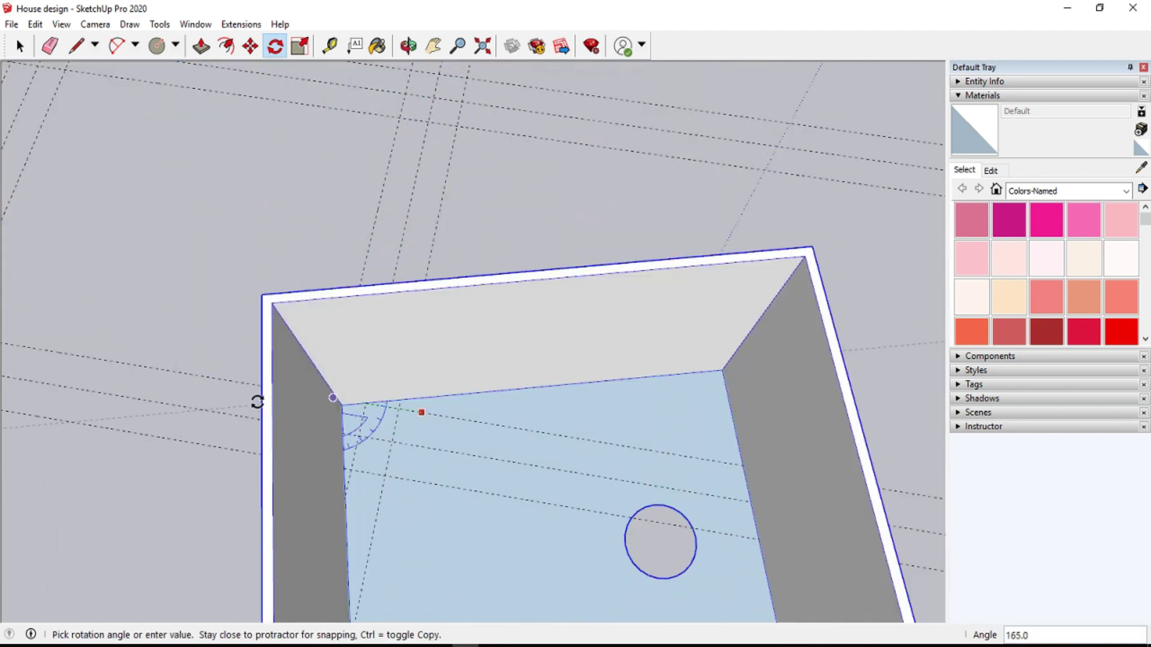
click(257, 396)
scroll(123, 249, down, 3)
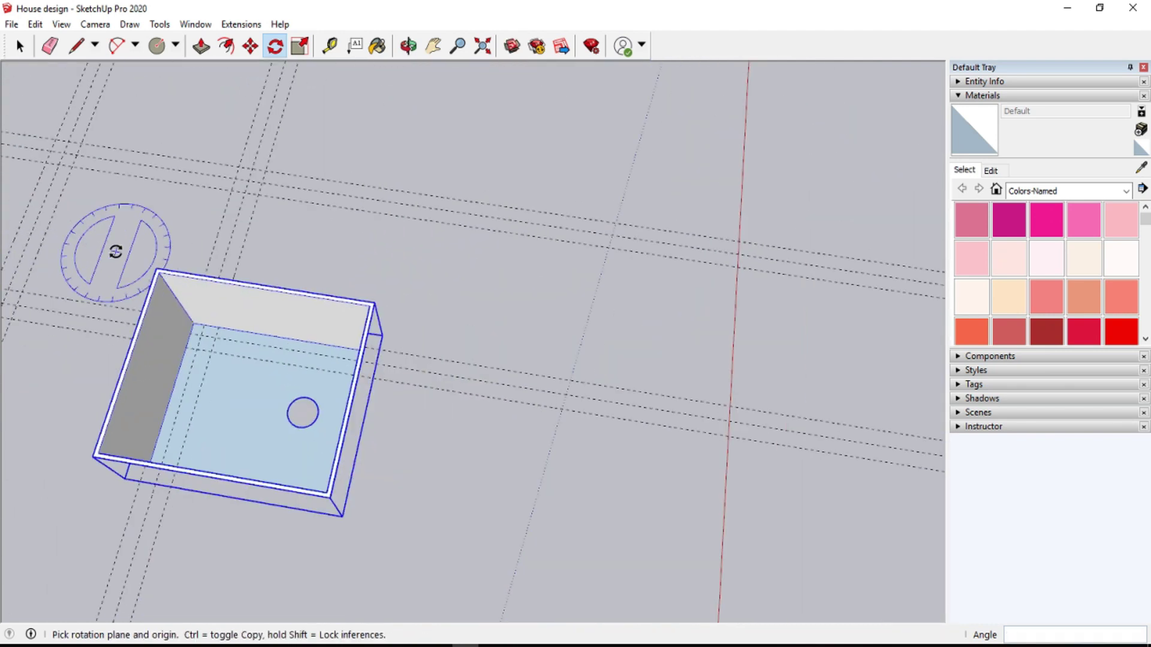
- Move the sink box by its corner into the counter's rectangular opening
click(409, 46)
mouse_move(286, 285)
mouse_down()
mouse_move(298, 378)
mouse_move(718, 362)
mouse_move(709, 378)
mouse_move(563, 399)
mouse_move(496, 298)
mouse_move(494, 238)
mouse_move(531, 350)
mouse_move(522, 463)
mouse_up()
scroll(523, 463, down, 5)
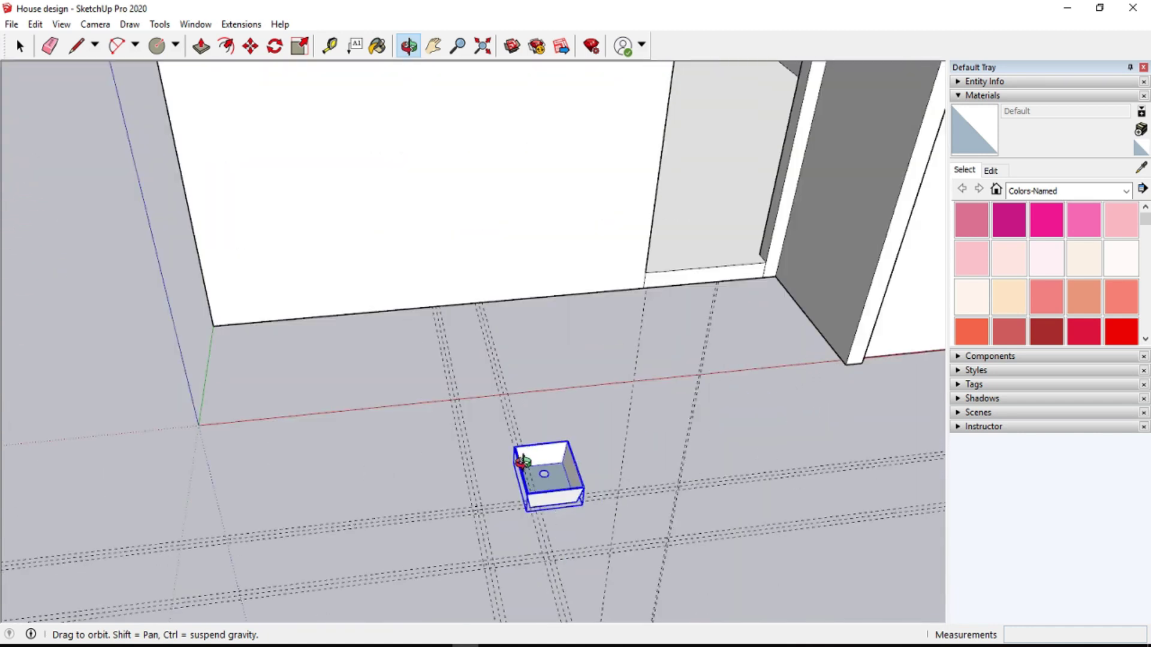
scroll(523, 507, up, 3)
scroll(534, 514, up, 2)
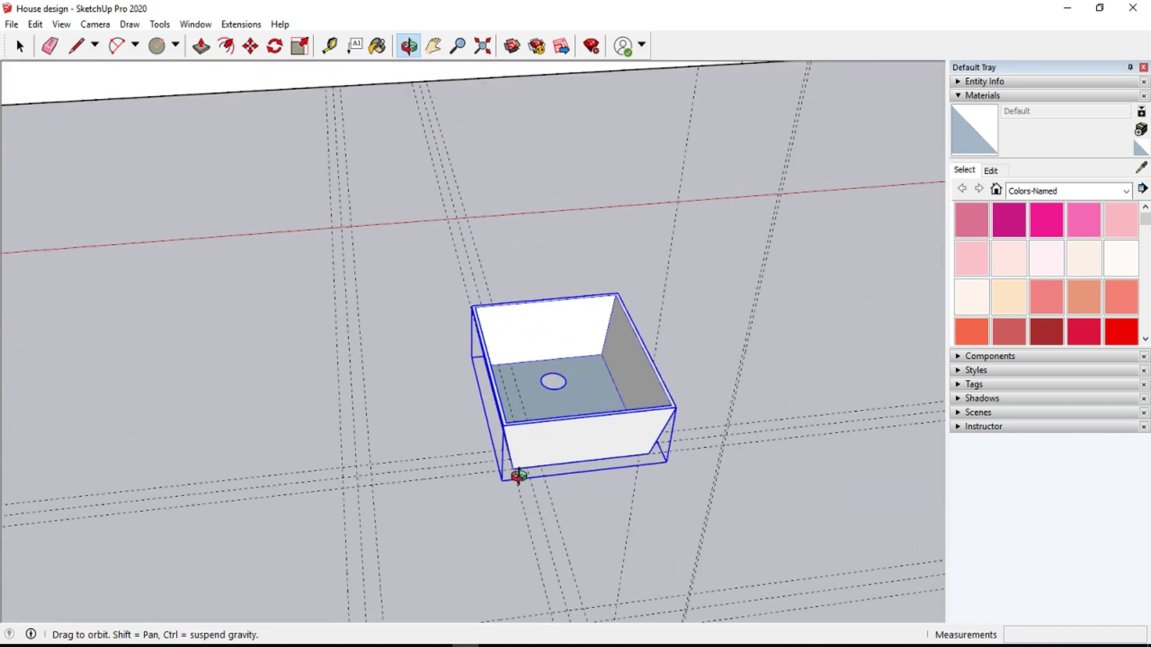
click(251, 46)
click(503, 419)
scroll(515, 474, down, 3)
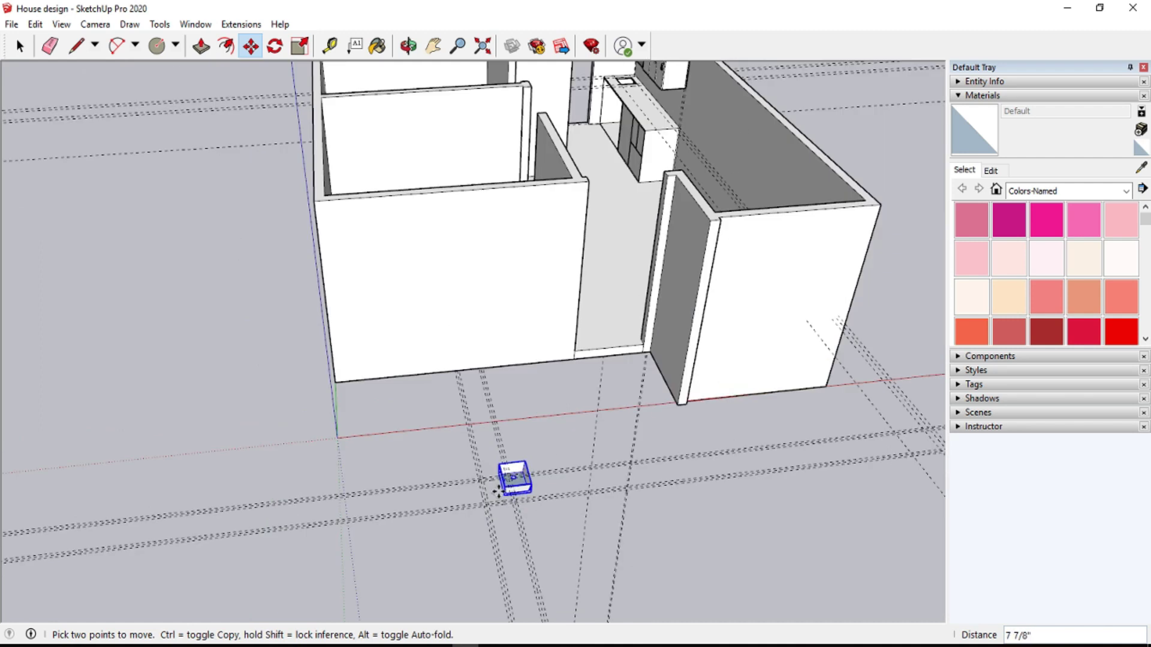
scroll(601, 120, up, 3)
scroll(600, 144, up, 4)
scroll(564, 228, up, 3)
click(502, 397)
- Zoom to the sink and draw a short line from its back rim to the wall base
key(e)
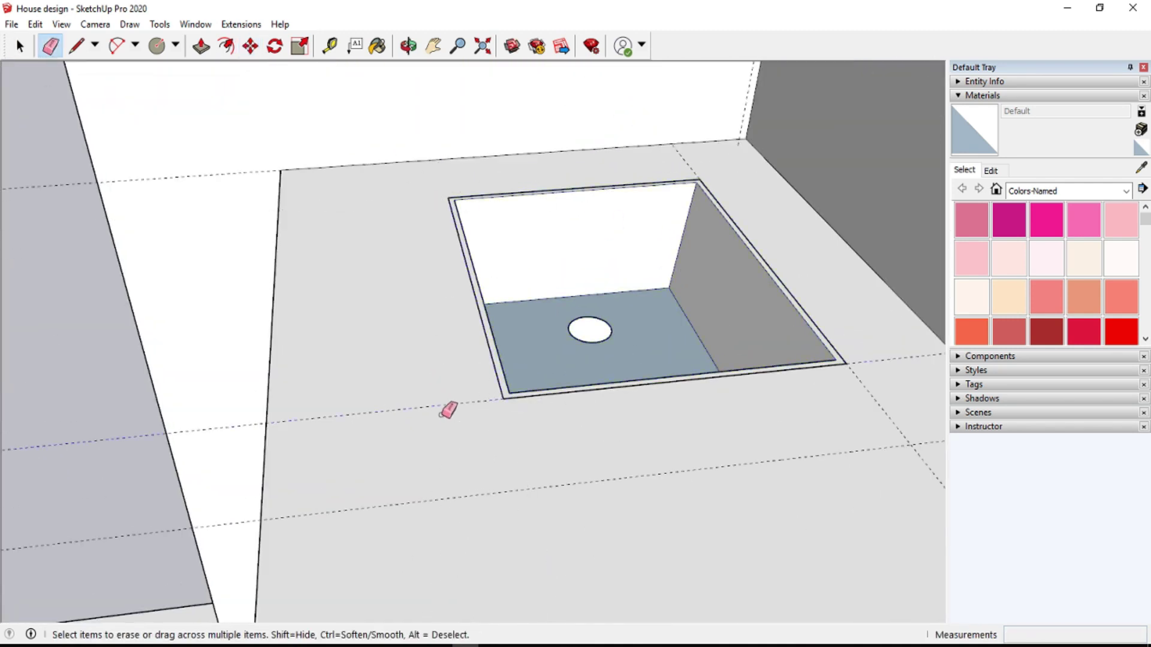
scroll(733, 142, down, 2)
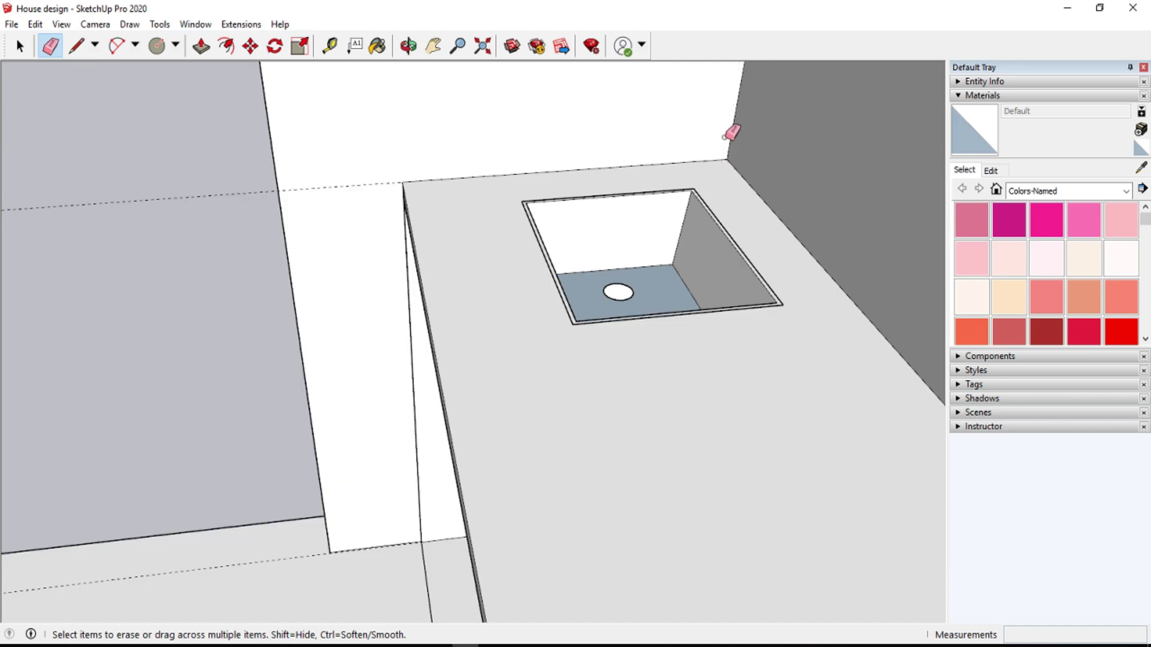
click(408, 46)
mouse_move(444, 308)
mouse_down()
mouse_move(865, 352)
mouse_move(750, 351)
mouse_move(678, 288)
mouse_move(398, 240)
mouse_move(577, 276)
mouse_move(737, 347)
mouse_move(822, 354)
mouse_move(560, 111)
mouse_move(580, 228)
mouse_move(612, 200)
mouse_move(596, 42)
mouse_move(457, 267)
mouse_move(503, 305)
mouse_up()
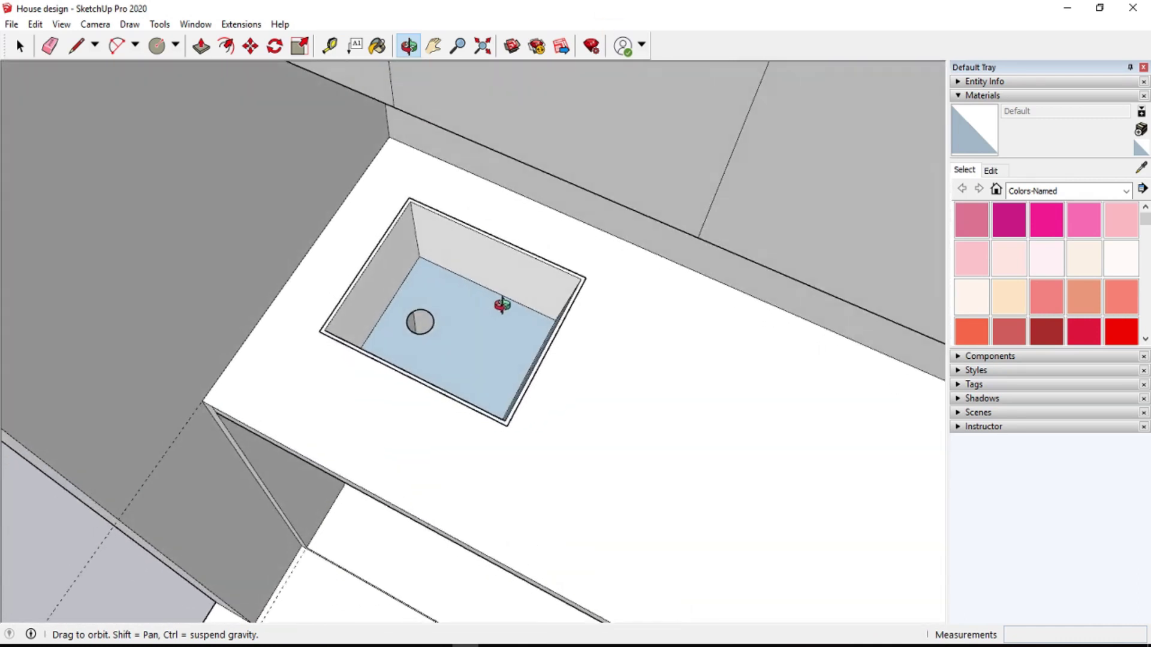
scroll(520, 243, up, 3)
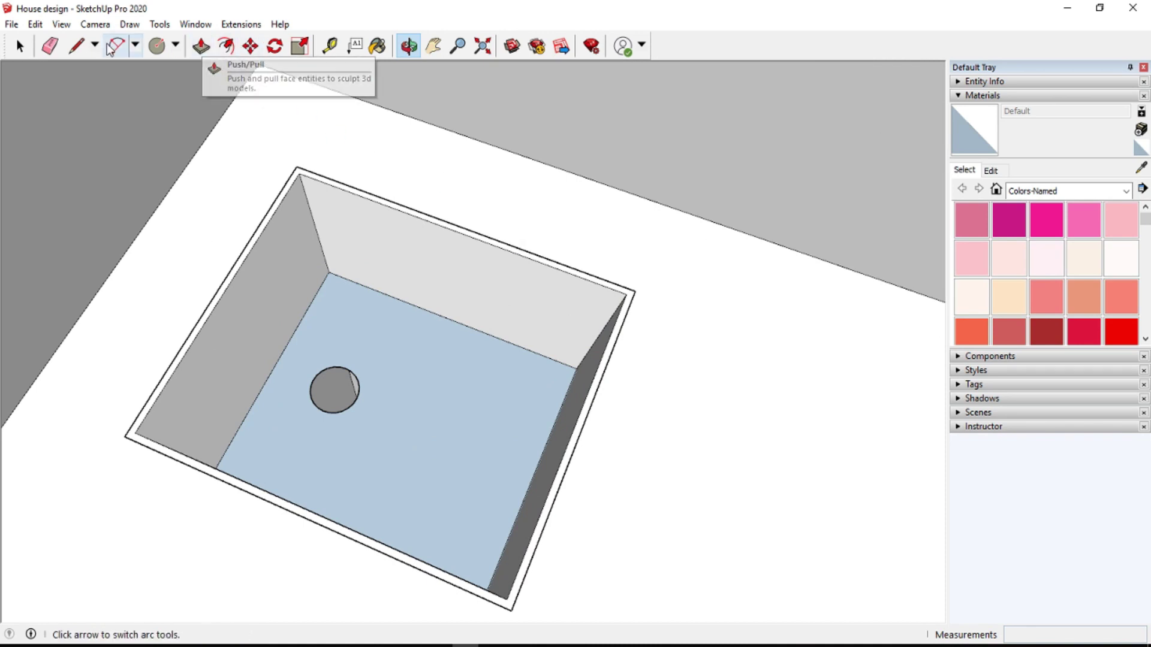
click(76, 46)
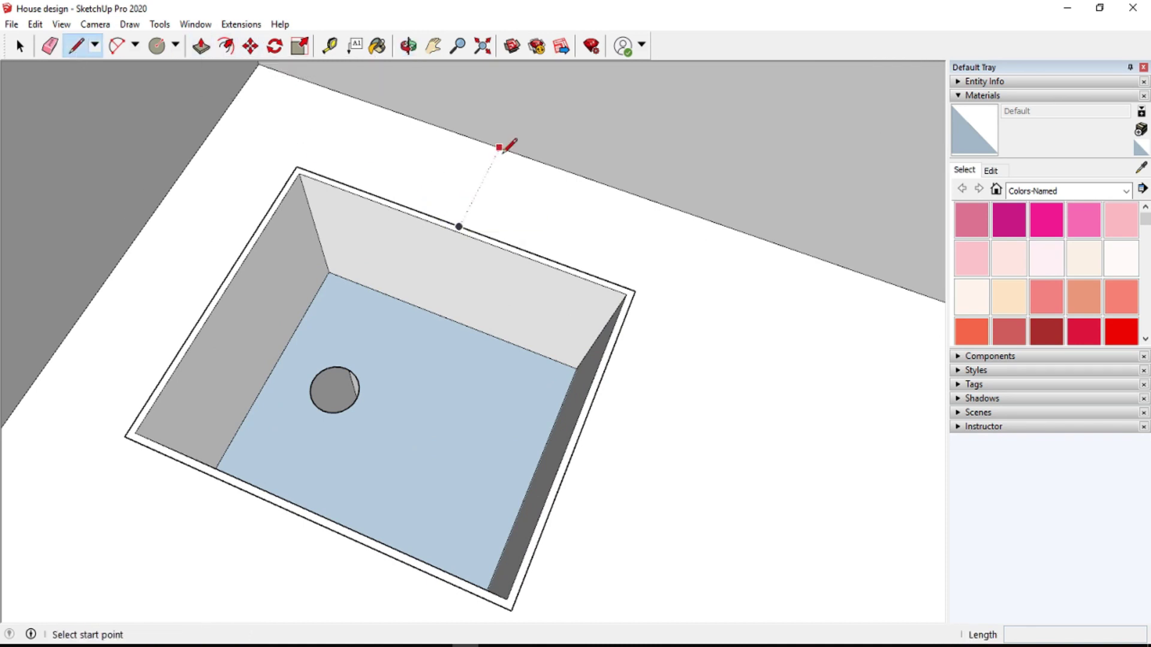
scroll(458, 226, up, 2)
scroll(458, 226, up, 2)
click(459, 228)
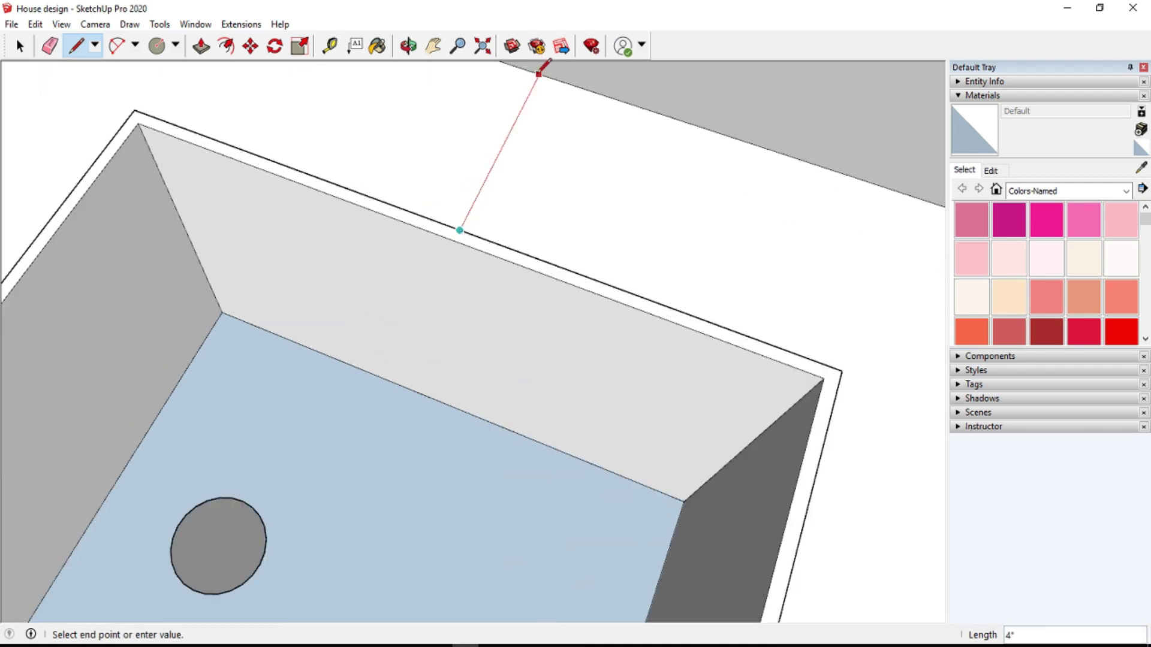
scroll(459, 228, down, 1)
scroll(454, 223, down, 1)
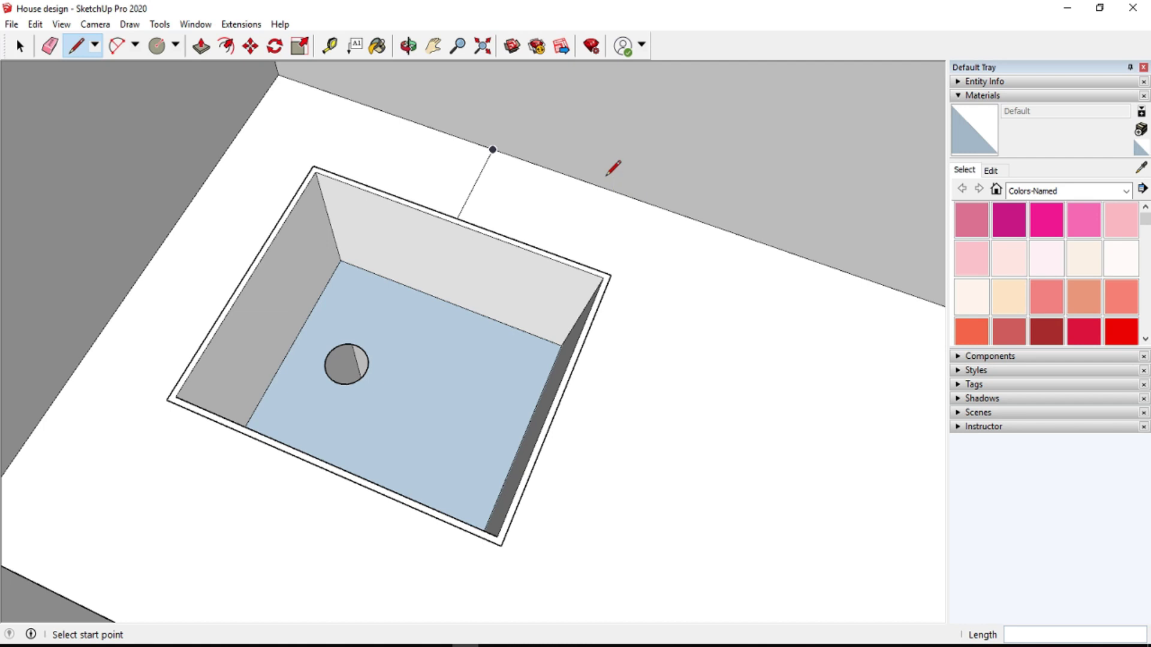
scroll(509, 150, up, 2)
scroll(504, 153, up, 2)
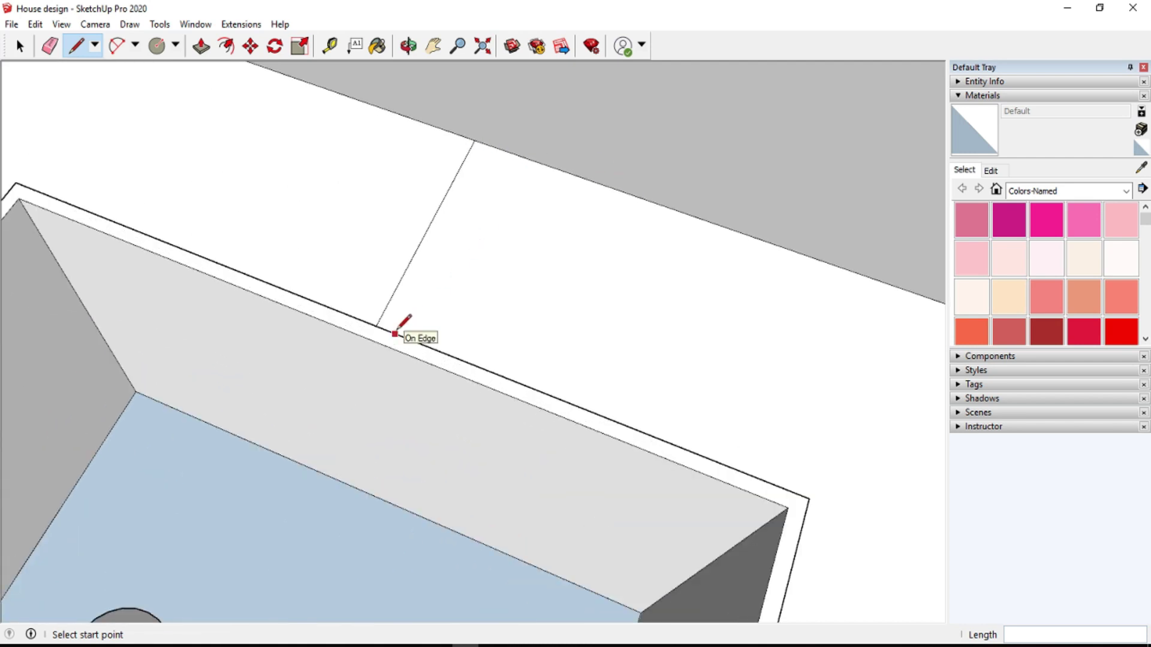
- Place two Tape Measure guides parallel to the sink's back rim
key(t)
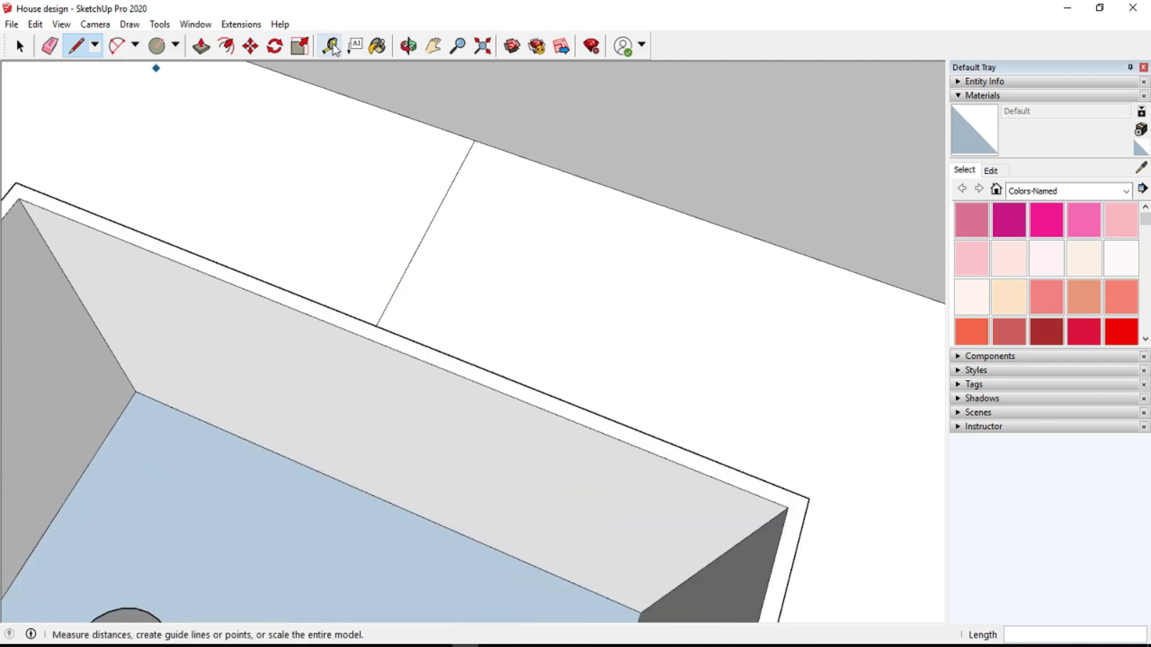
click(446, 355)
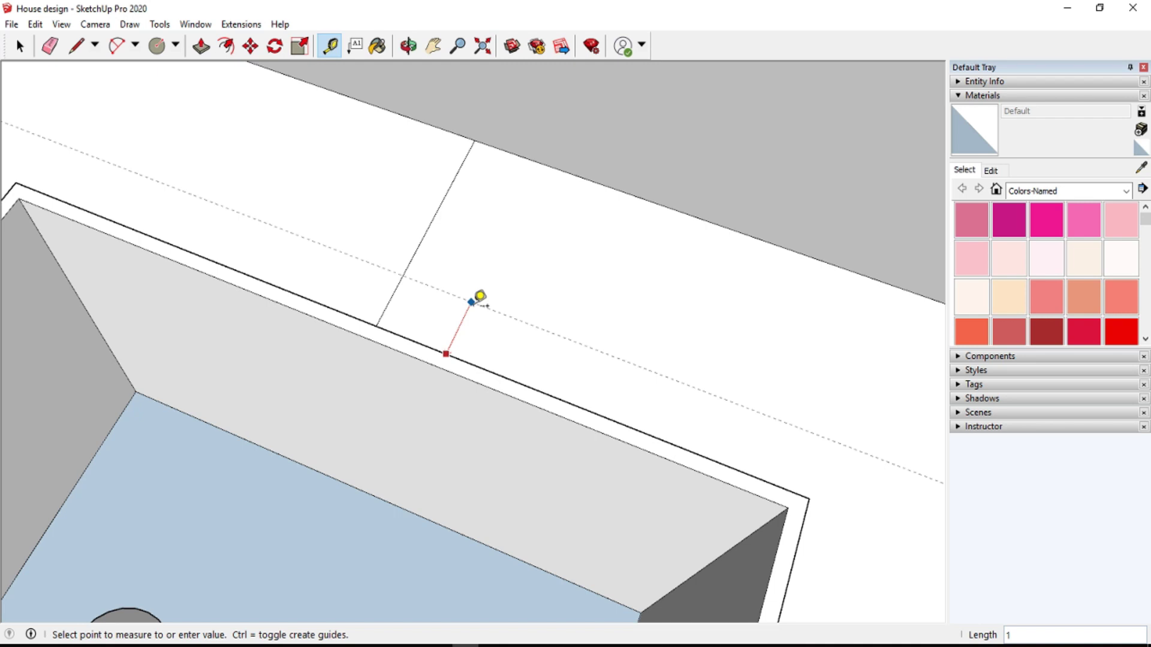
click(479, 296)
click(432, 286)
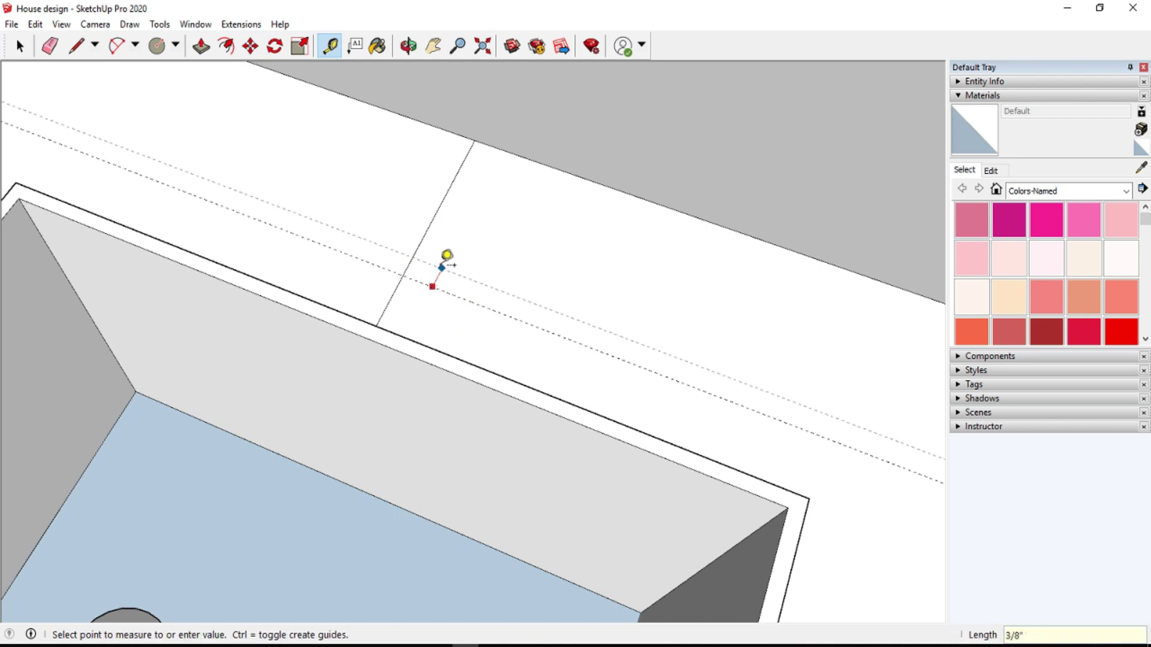
click(452, 248)
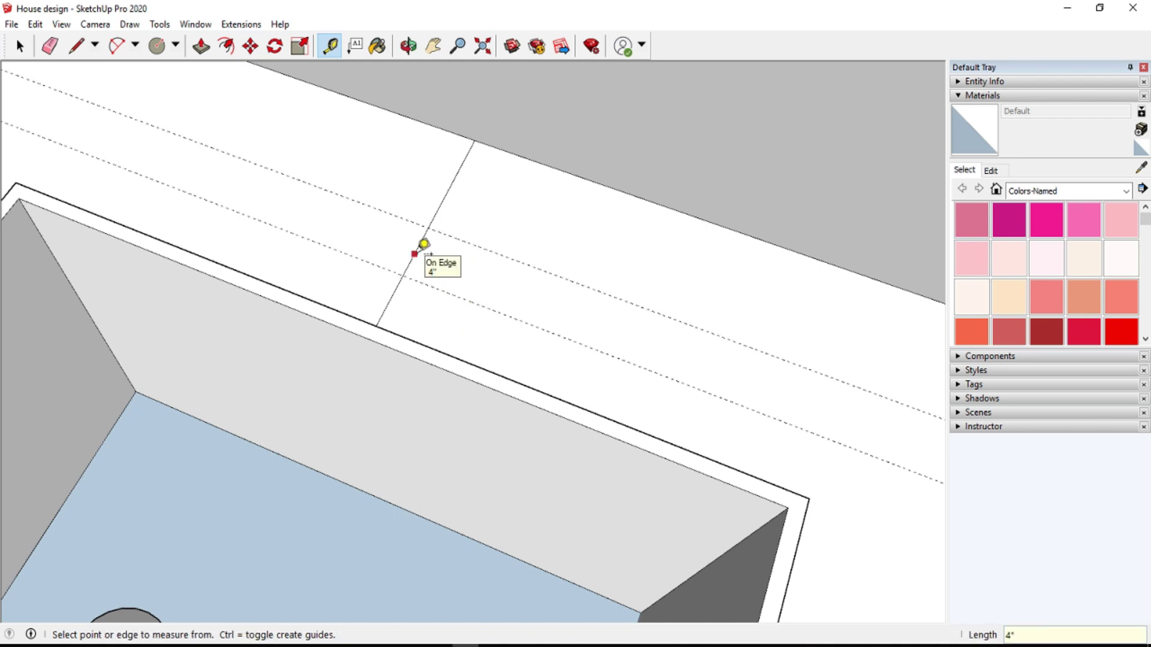
scroll(446, 339, down, 3)
scroll(480, 111, up, 3)
scroll(472, 110, up, 1)
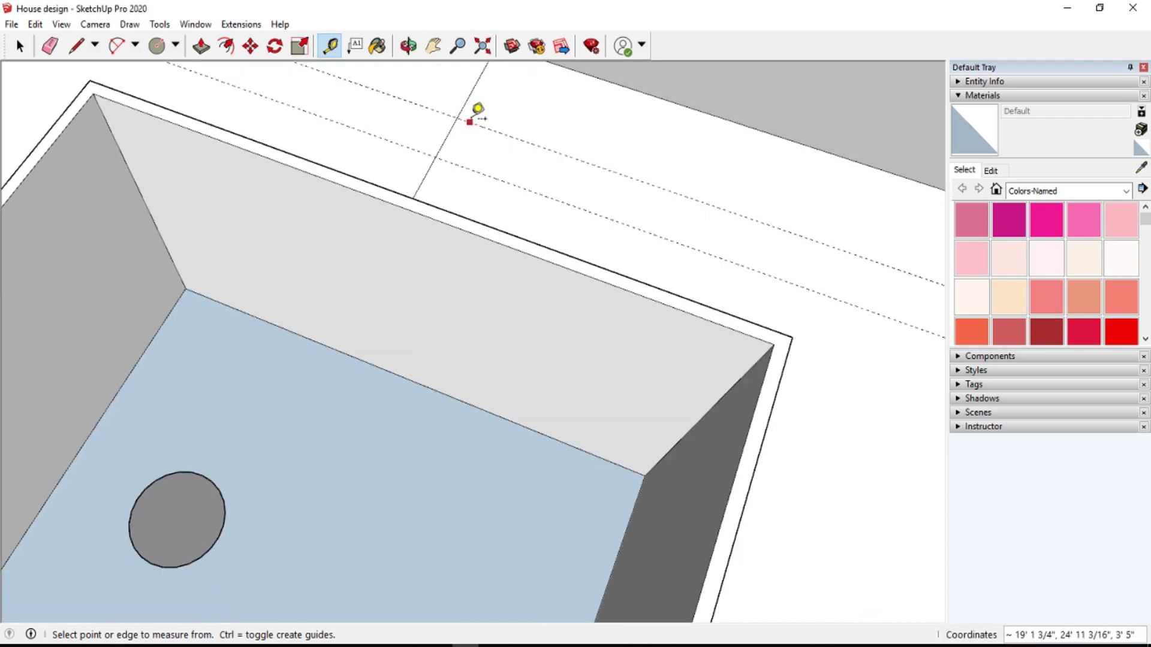
scroll(465, 133, up, 3)
- Add guides about half an inch either side of the short line, replacing a misplaced one
click(391, 178)
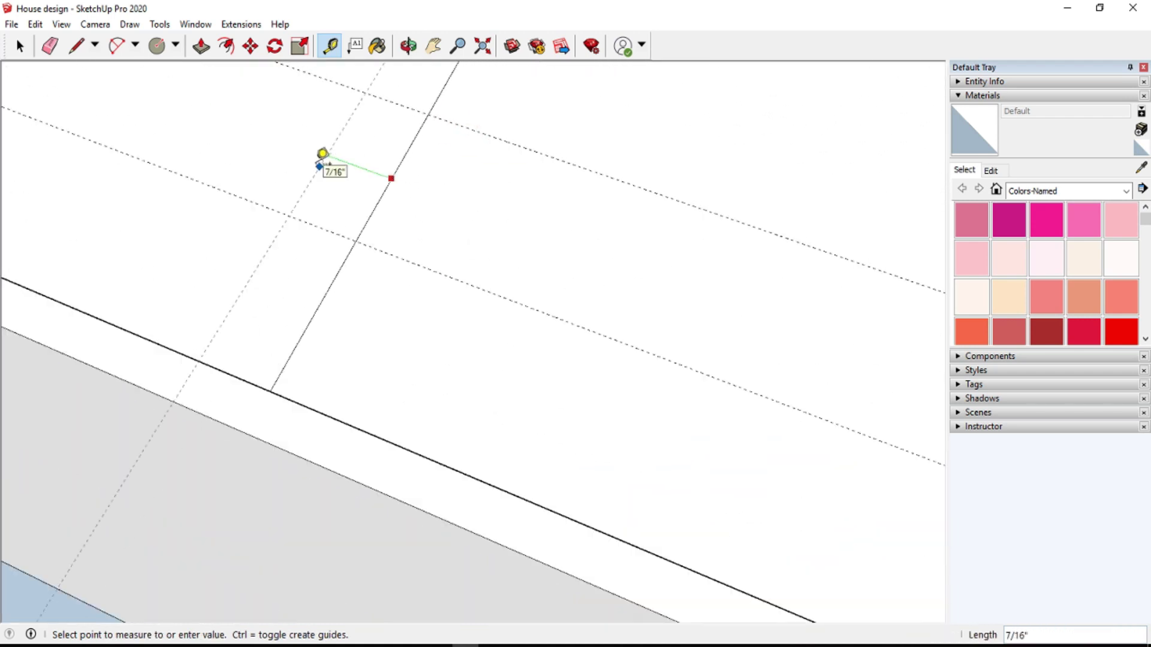
key(Return)
click(382, 195)
text(.5)
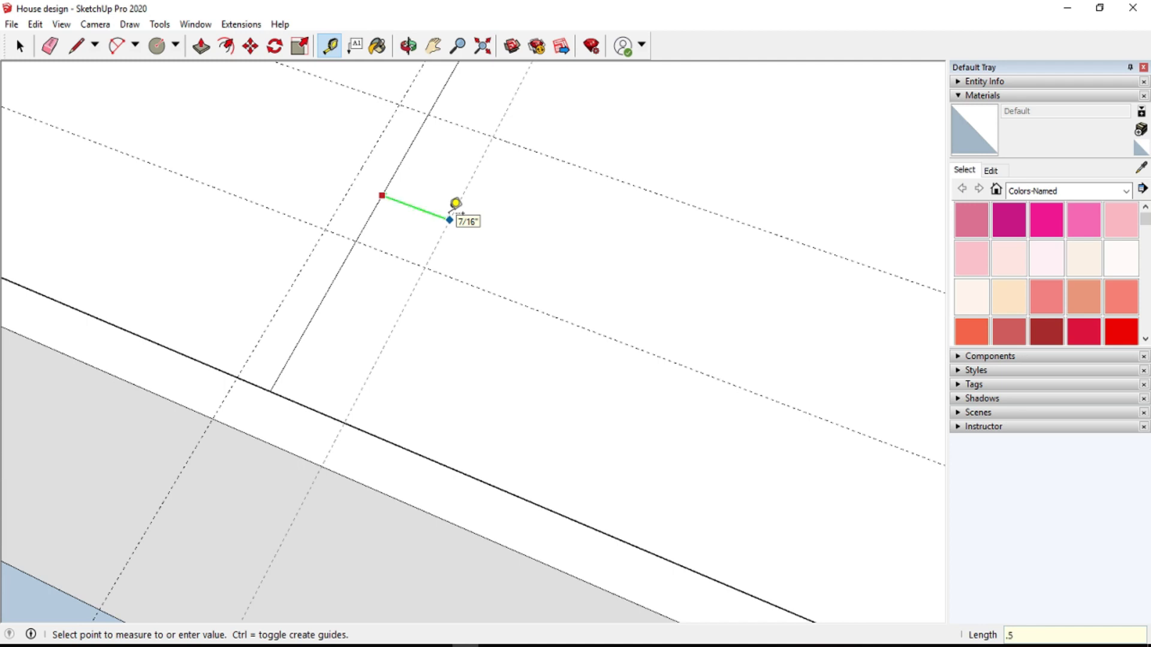
key(Return)
key(e)
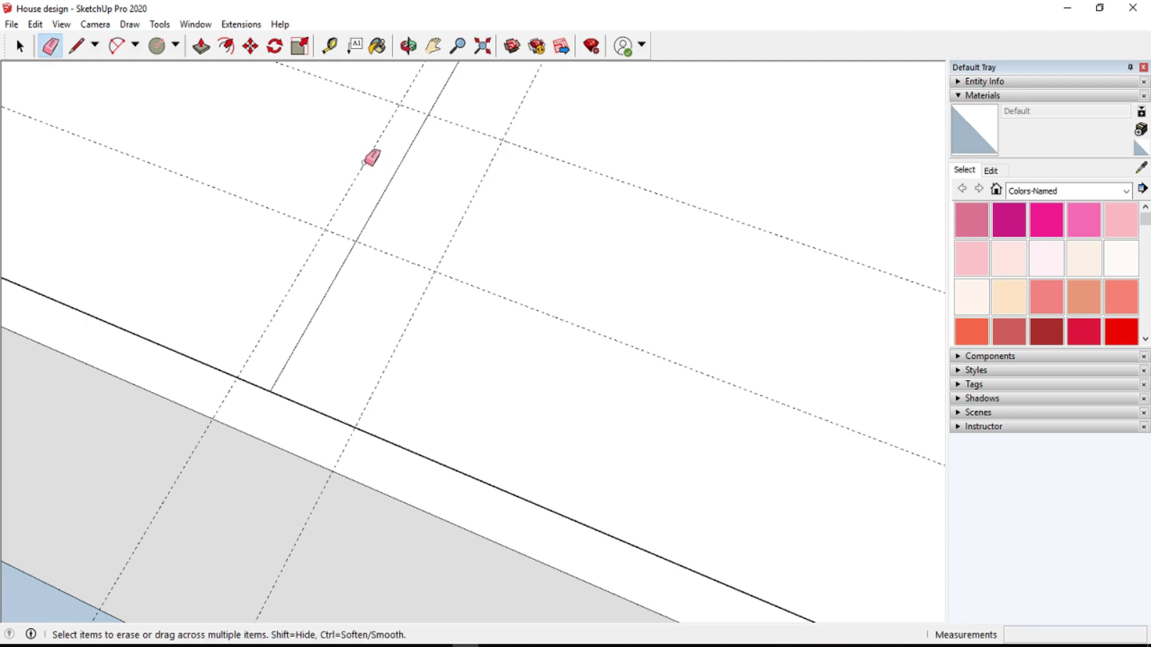
click(372, 157)
key(t)
click(387, 186)
key(Return)
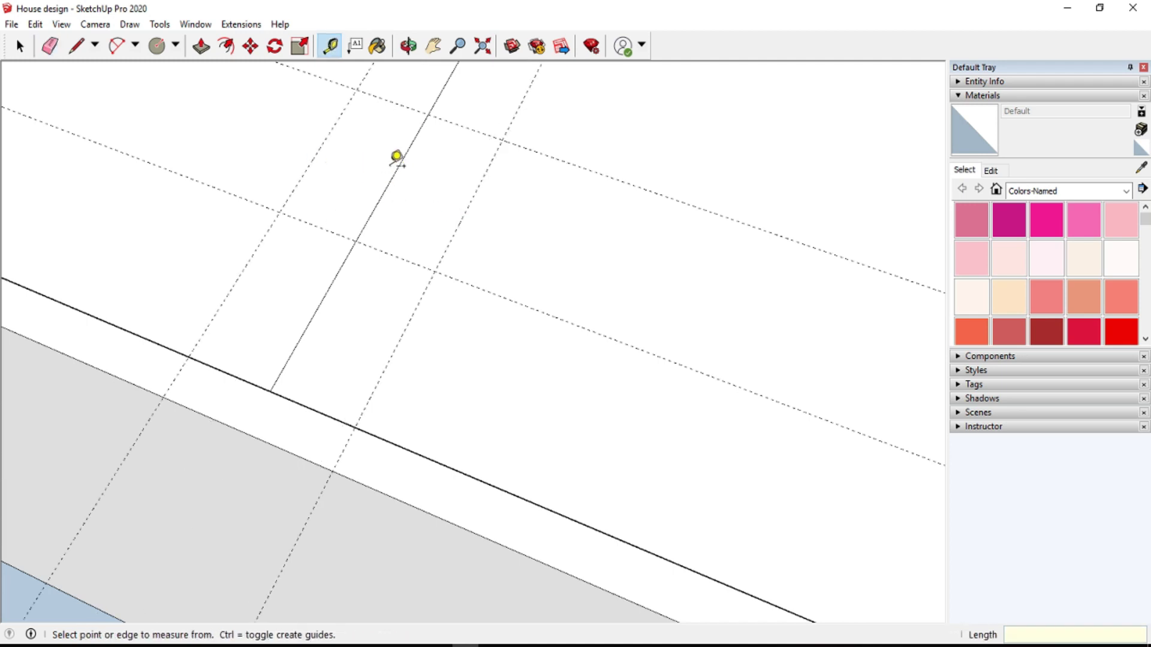
- Draw a 1-inch square between guide intersections, then undo it
key(r)
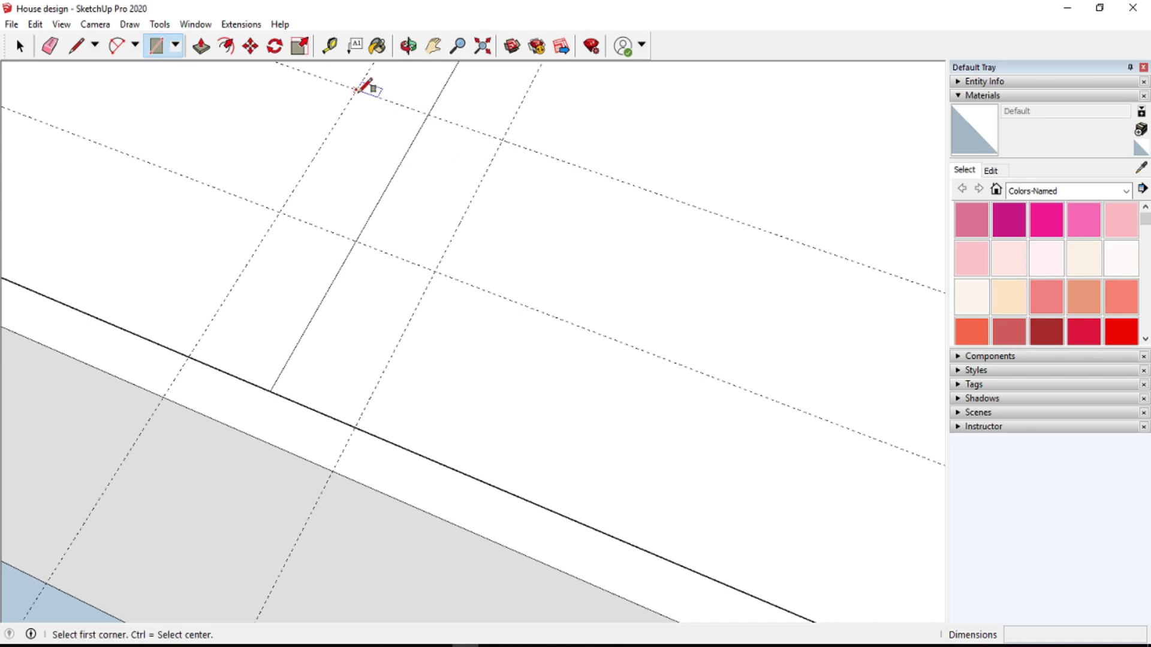
click(356, 91)
click(435, 271)
scroll(462, 296, down, 3)
scroll(462, 296, up, 1)
key(ctrl+z)
- Add a guide at a set distance and draw a 1-inch square between the guides
key(t)
click(414, 206)
key(Return)
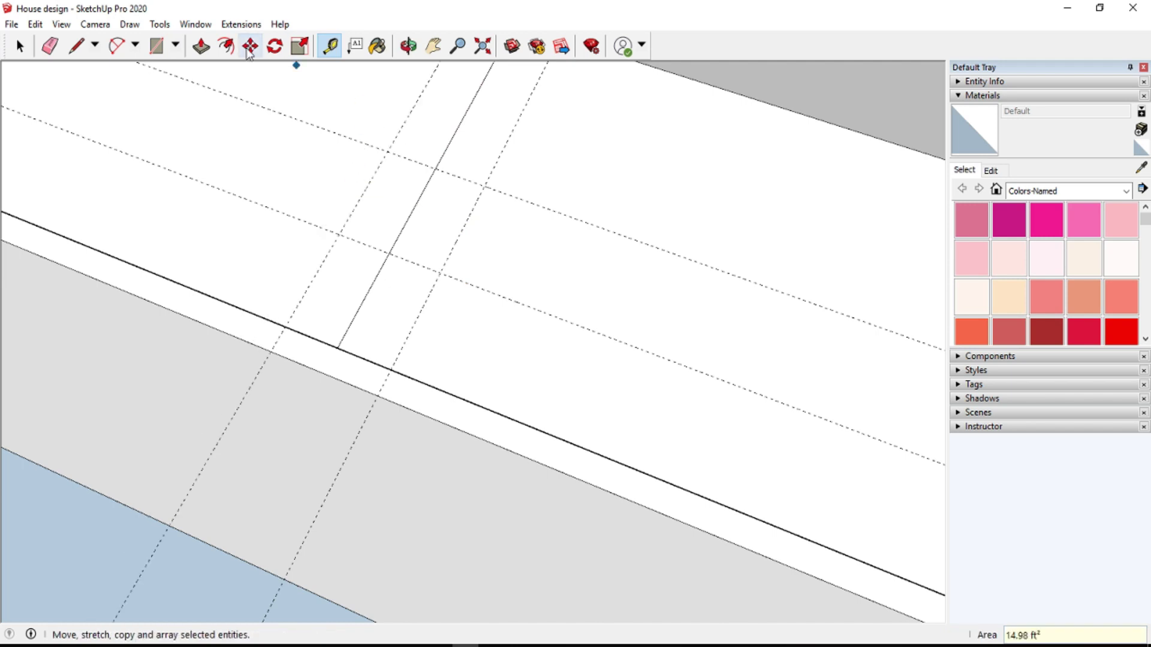
click(156, 45)
click(485, 186)
click(340, 235)
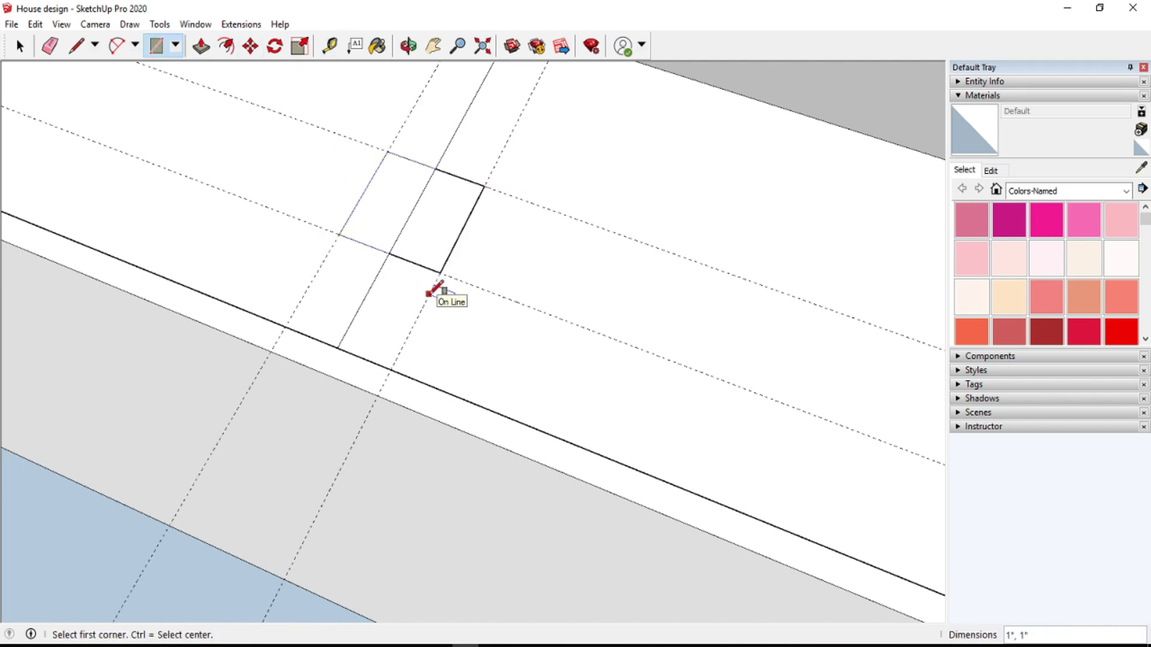
- Redraw the square from the top-left to the lower-right guide intersection, viewed from above
click(388, 152)
click(441, 272)
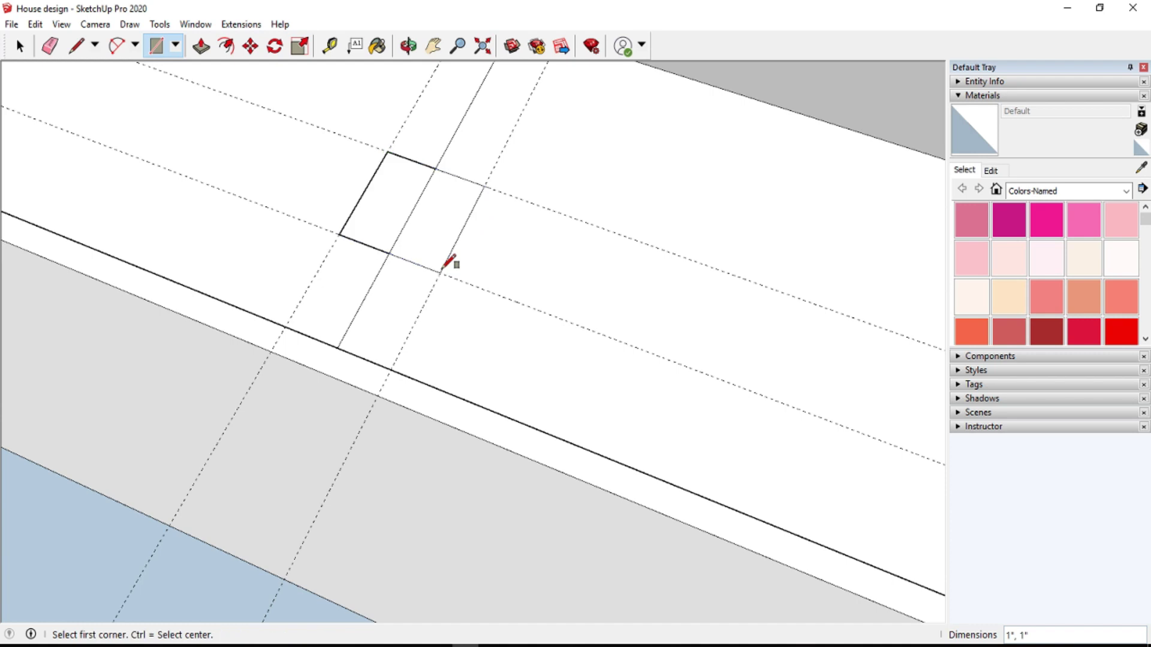
key(o)
mouse_move(449, 264)
mouse_down()
mouse_move(745, 102)
mouse_move(496, 288)
mouse_move(495, 371)
mouse_move(162, 111)
mouse_up()
- Draw a circle centred in the square, sized to fit it
click(175, 44)
click(182, 102)
click(359, 270)
click(357, 327)
- Erase the square's edges, the guide lines and the segment inside the circle
key(e)
mouse_move(296, 230)
mouse_down()
mouse_move(398, 205)
mouse_move(455, 326)
mouse_move(360, 337)
mouse_up()
click(360, 249)
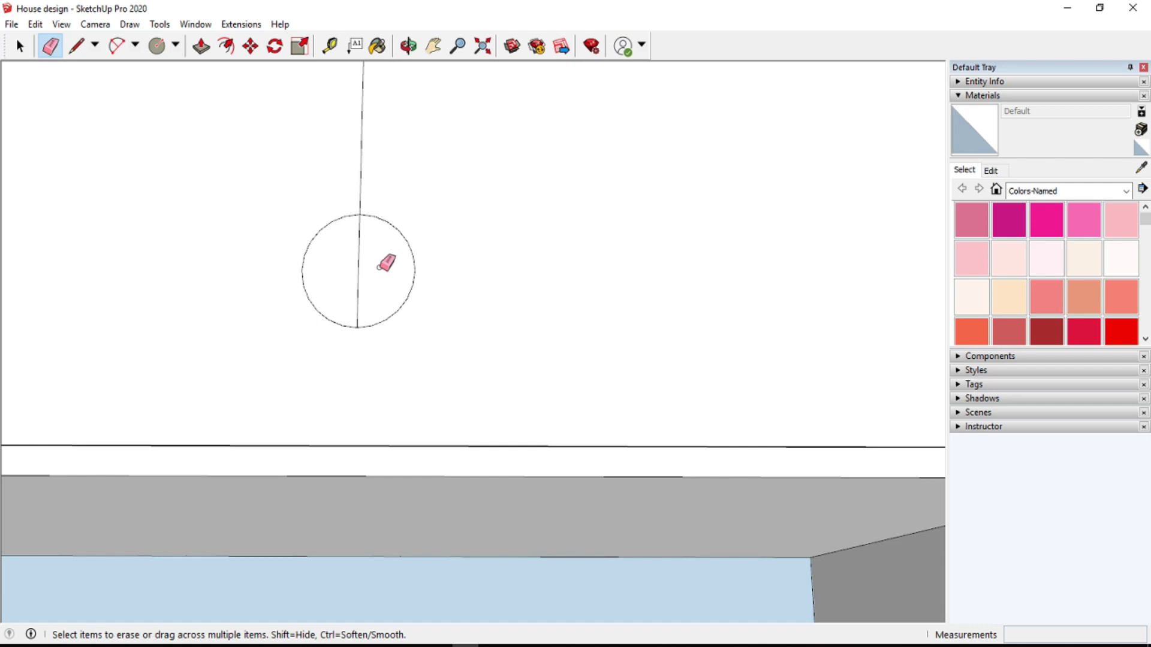
- Start a line at the circle's centre
key(l)
click(358, 270)
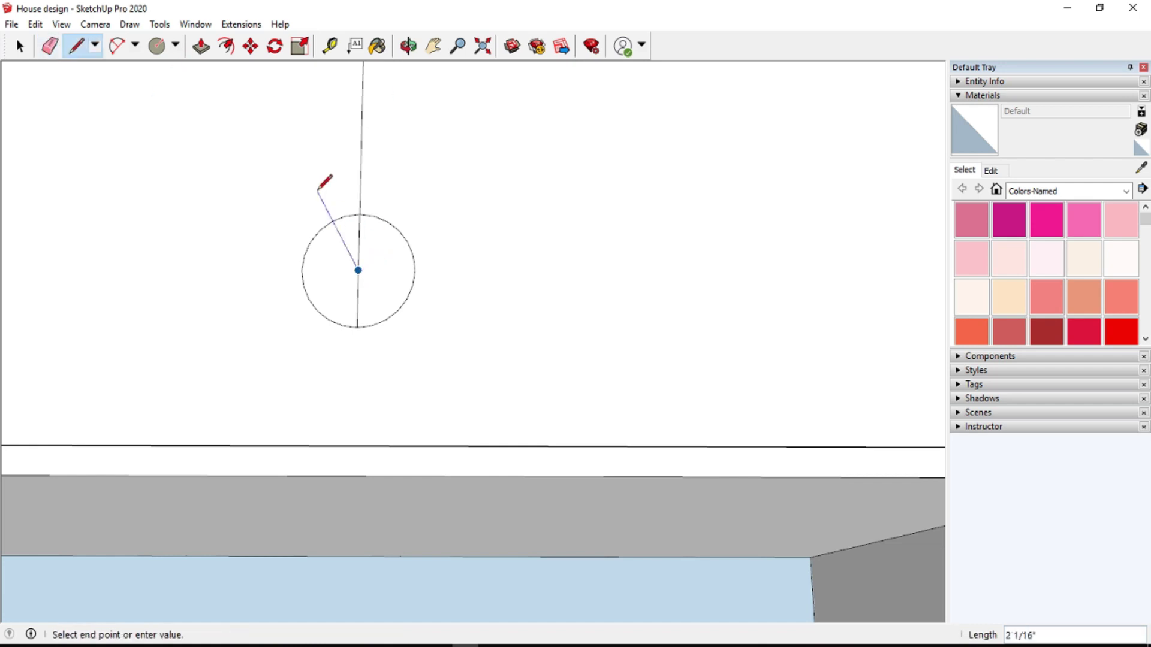
scroll(320, 187, down, 4)
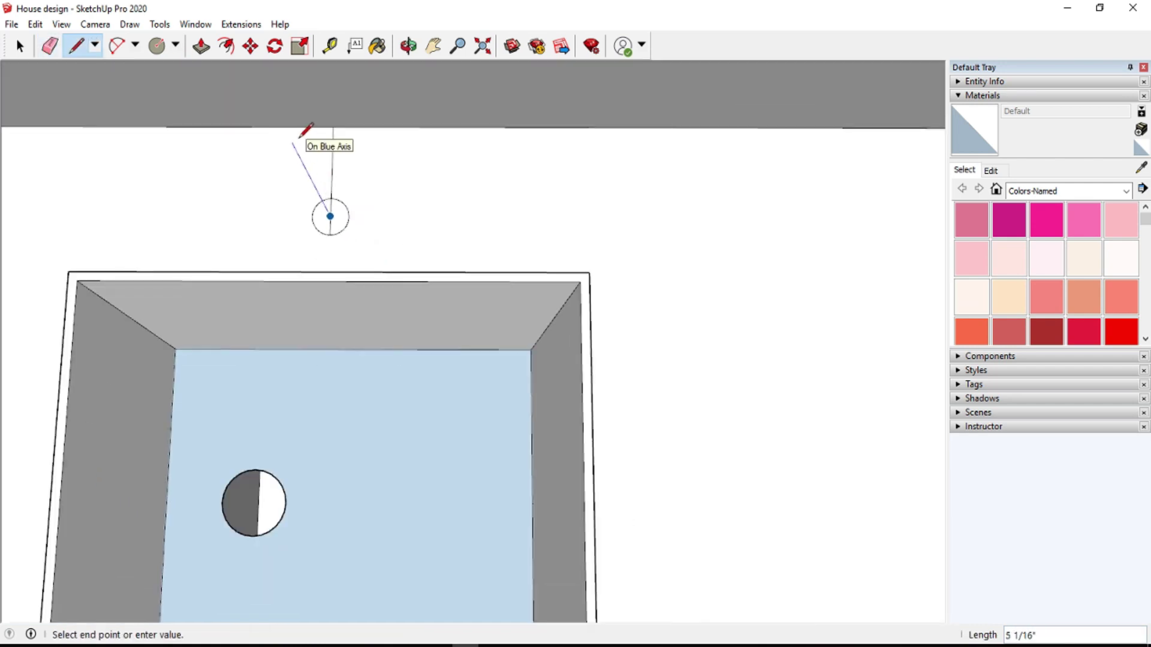
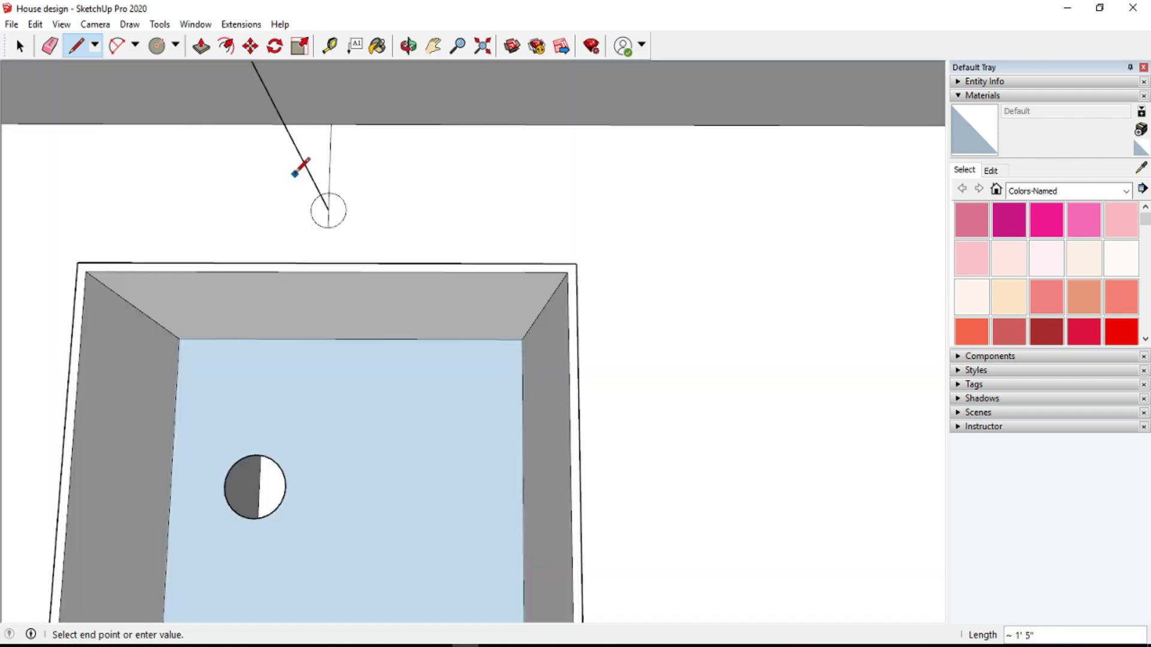
- Bring the faucet pole into view and erase the old tall vertical faucet line
scroll(300, 174, up, 1)
click(412, 48)
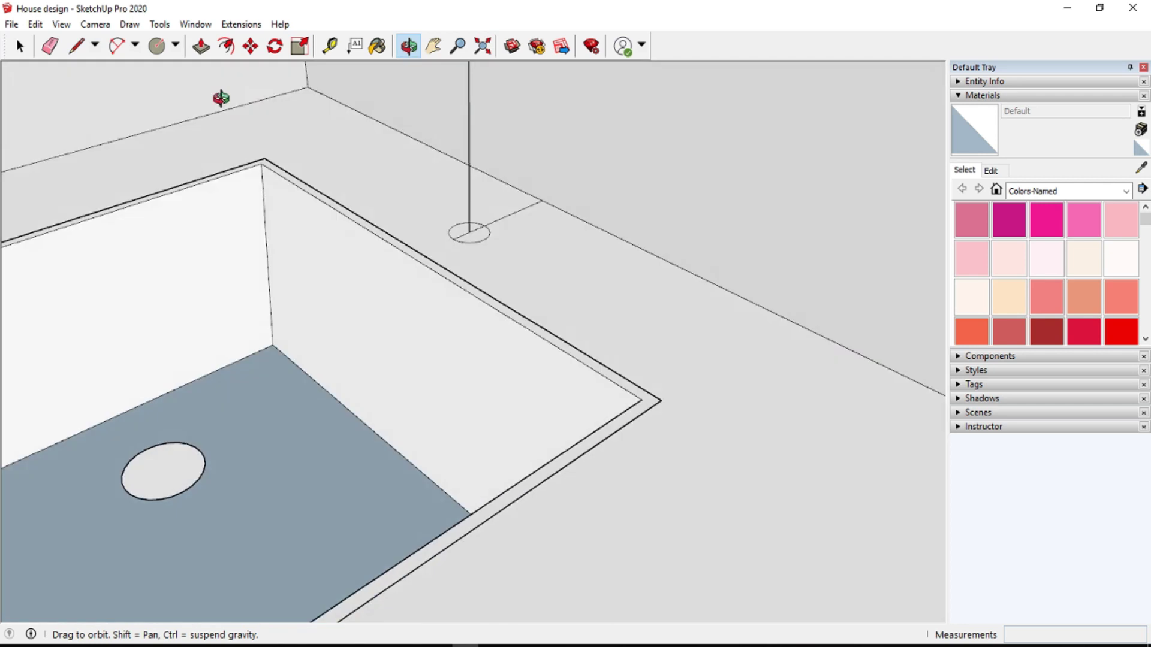
drag(218, 94, 527, 336)
click(433, 46)
scroll(536, 530, up, 3)
drag(537, 531, 535, 549)
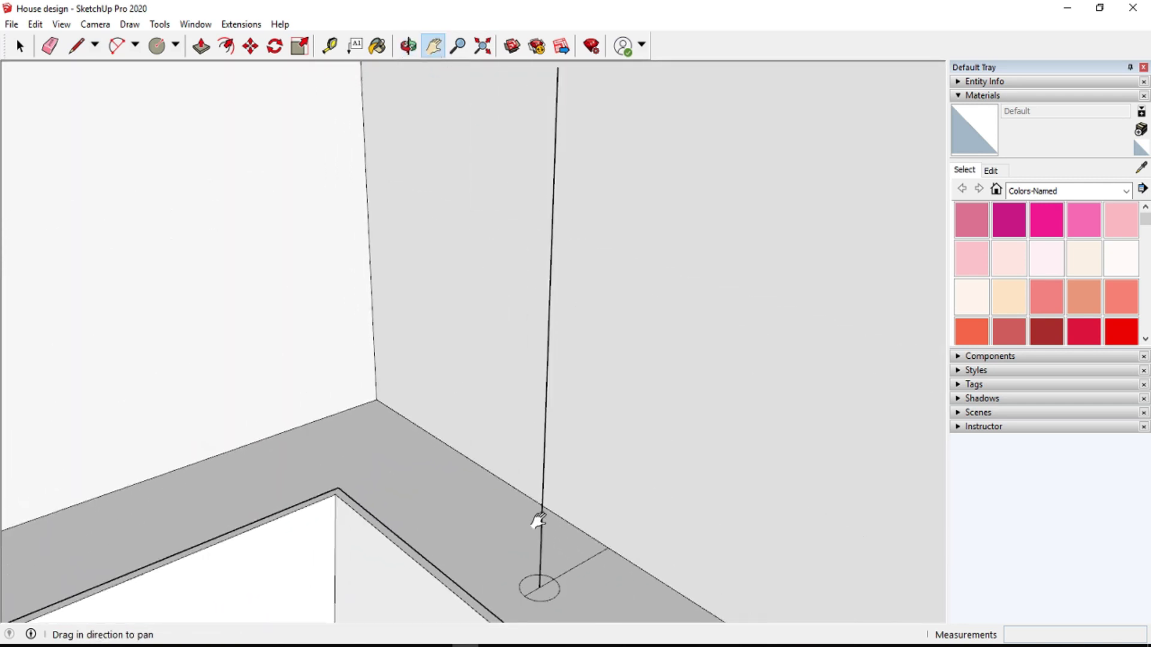
click(50, 45)
click(550, 239)
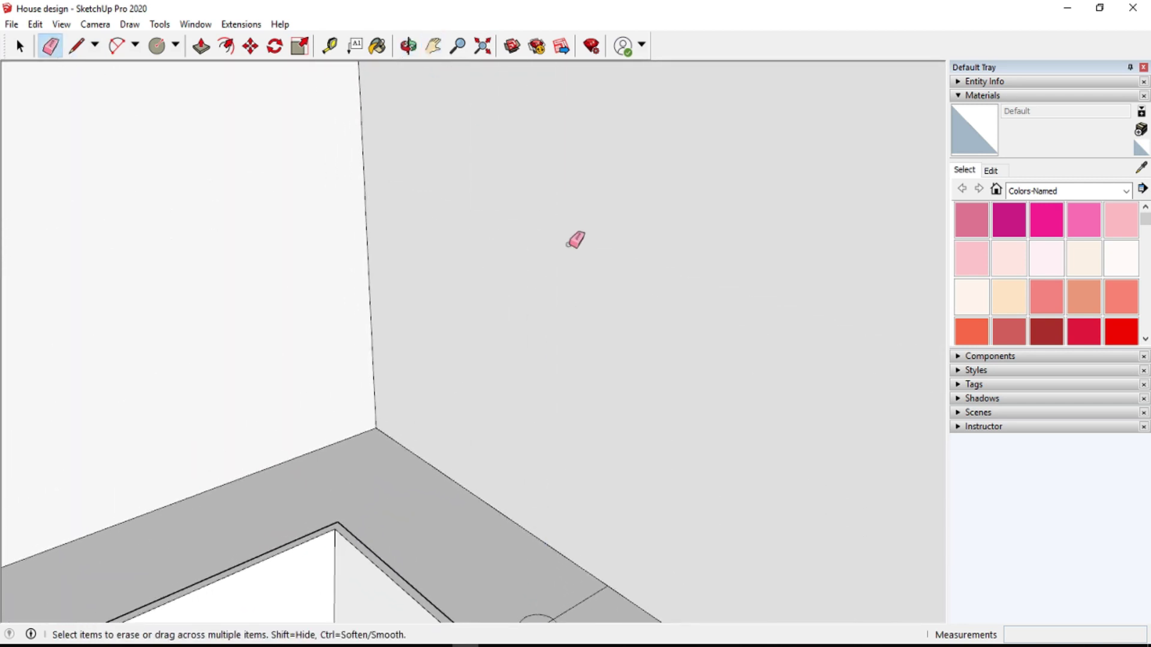
scroll(568, 242, down, 2)
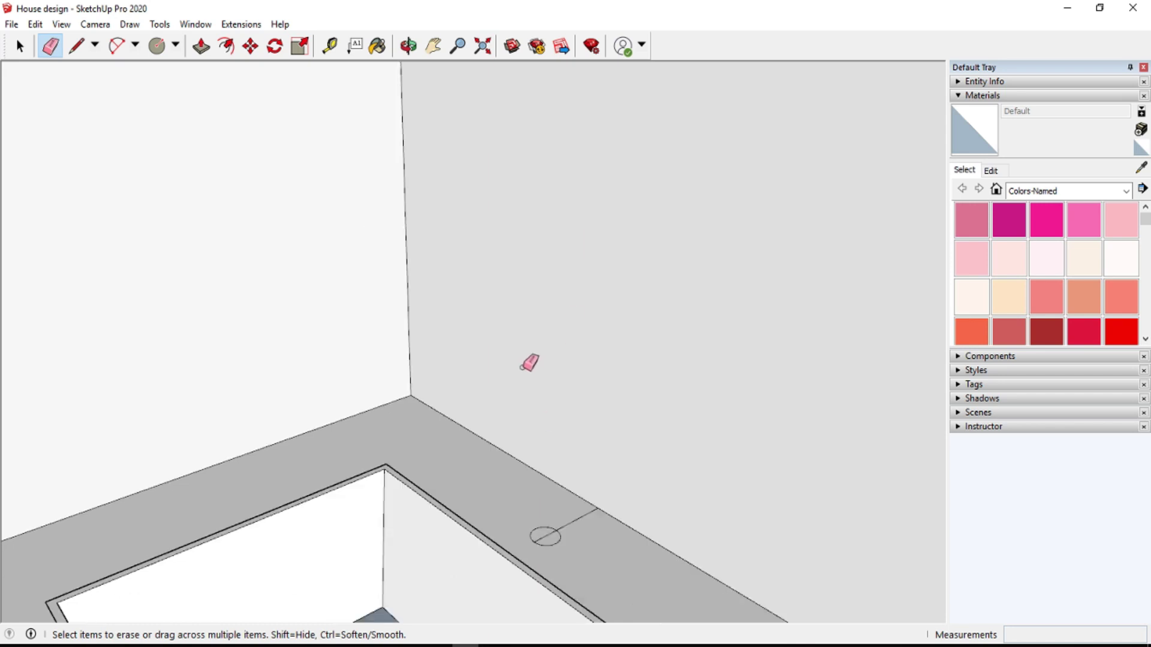
- Draw the faucet path from the hole centre: up 8", across along red, down 2"
click(76, 46)
click(545, 536)
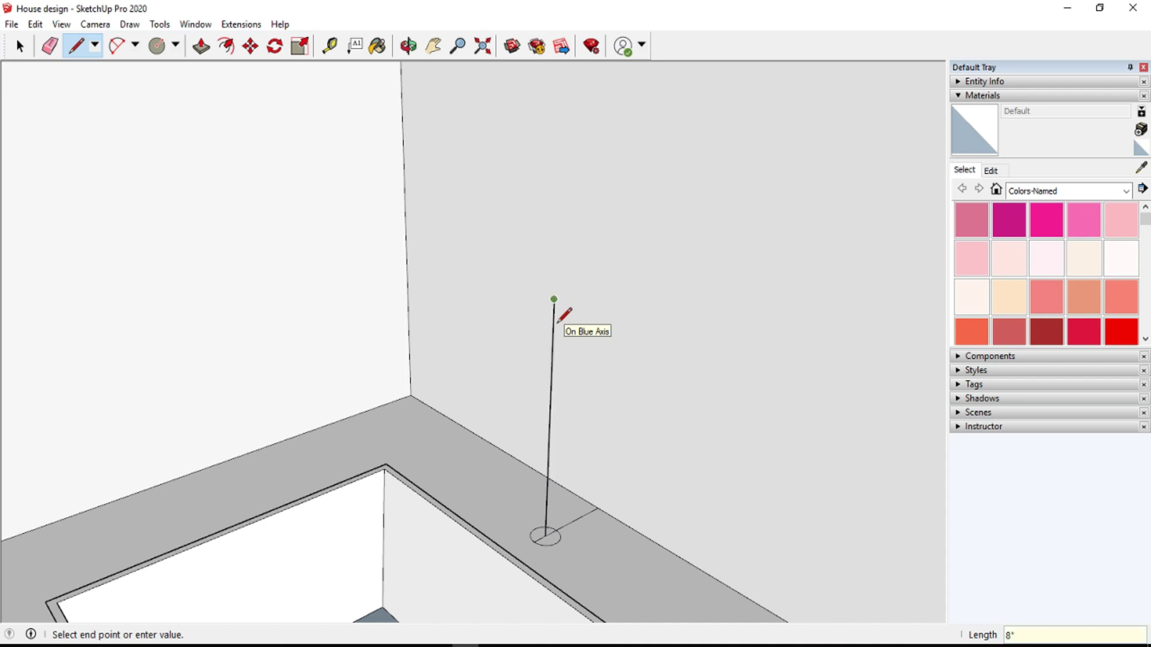
scroll(527, 319, down, 1)
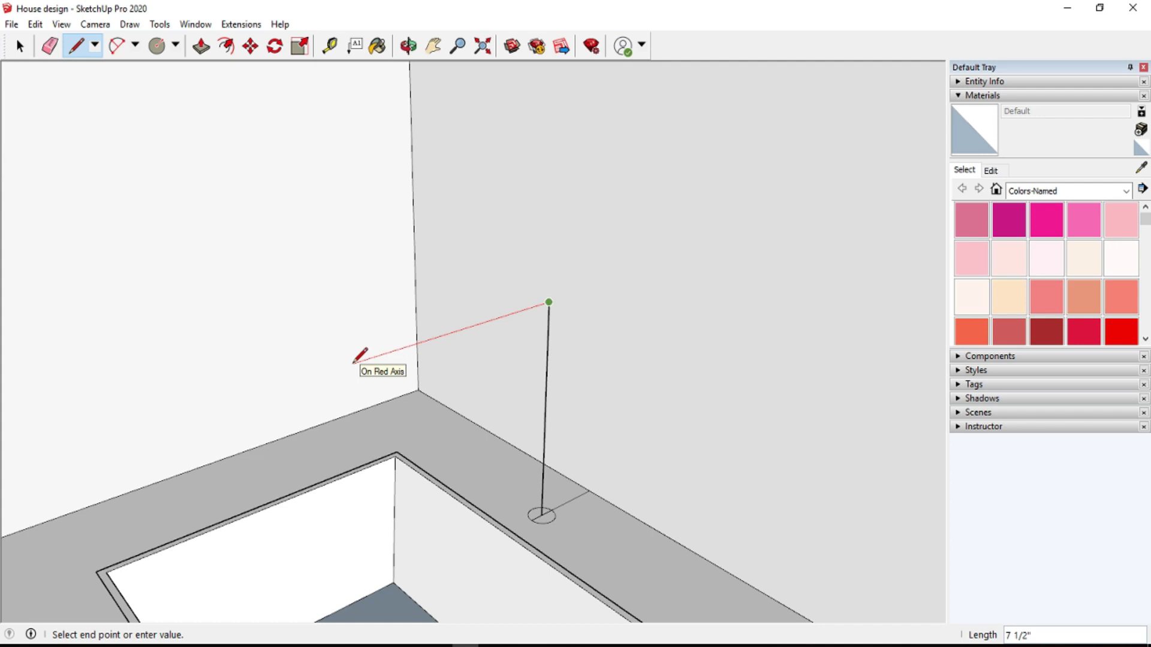
click(368, 359)
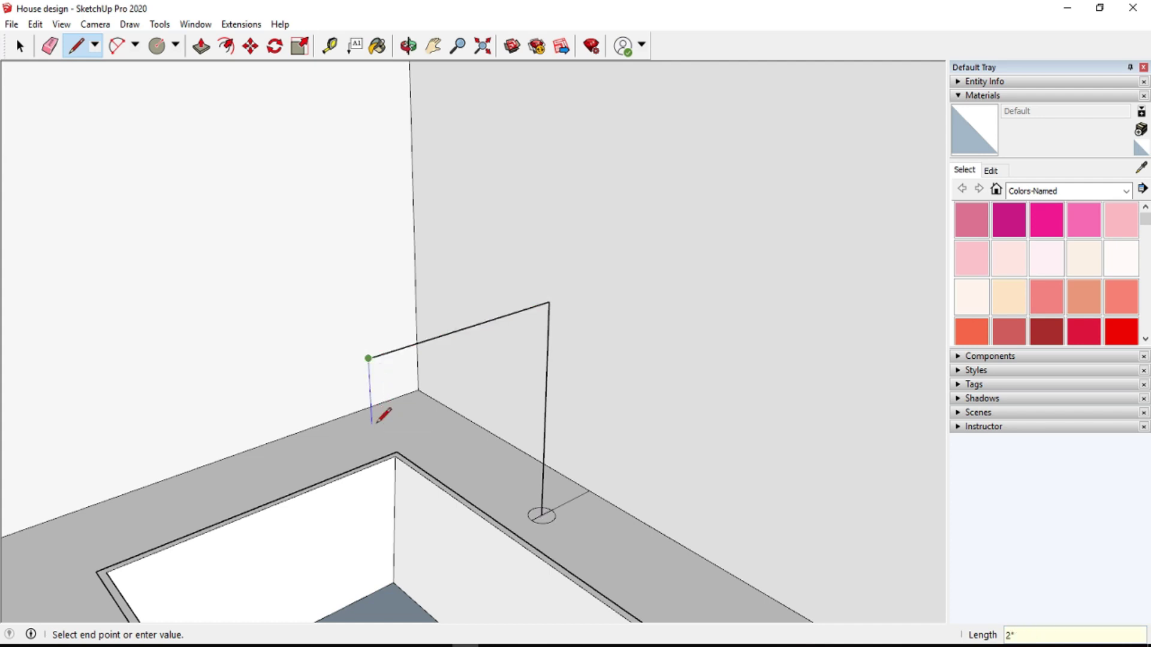
click(371, 425)
key(Escape)
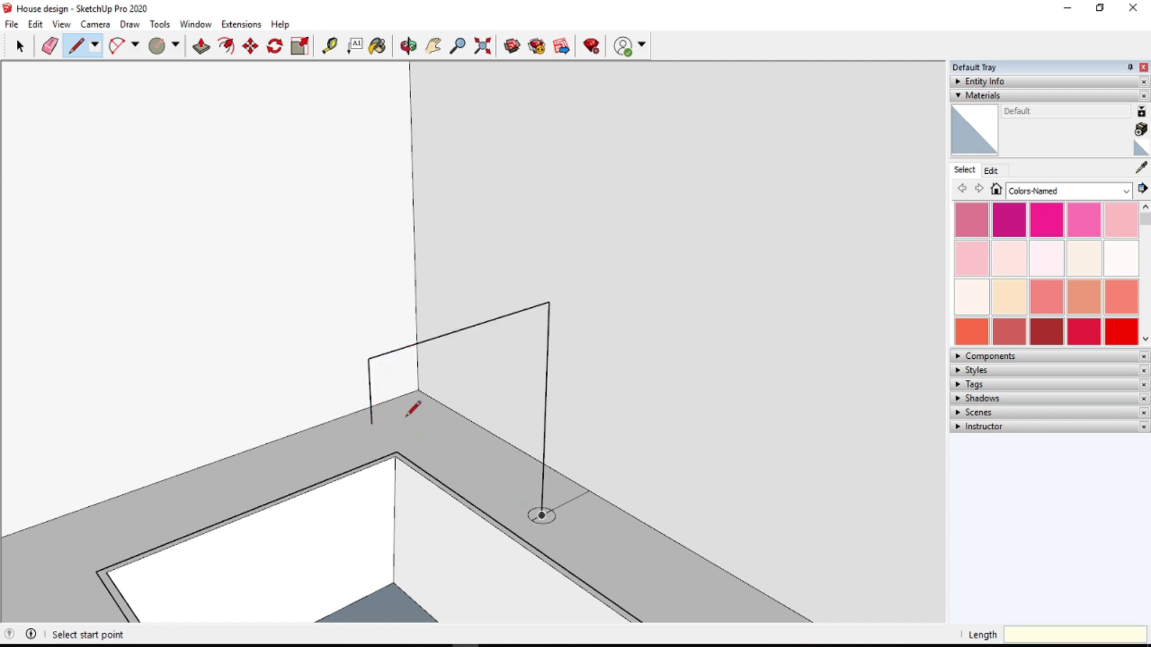
scroll(474, 359, up, 2)
scroll(464, 326, down, 3)
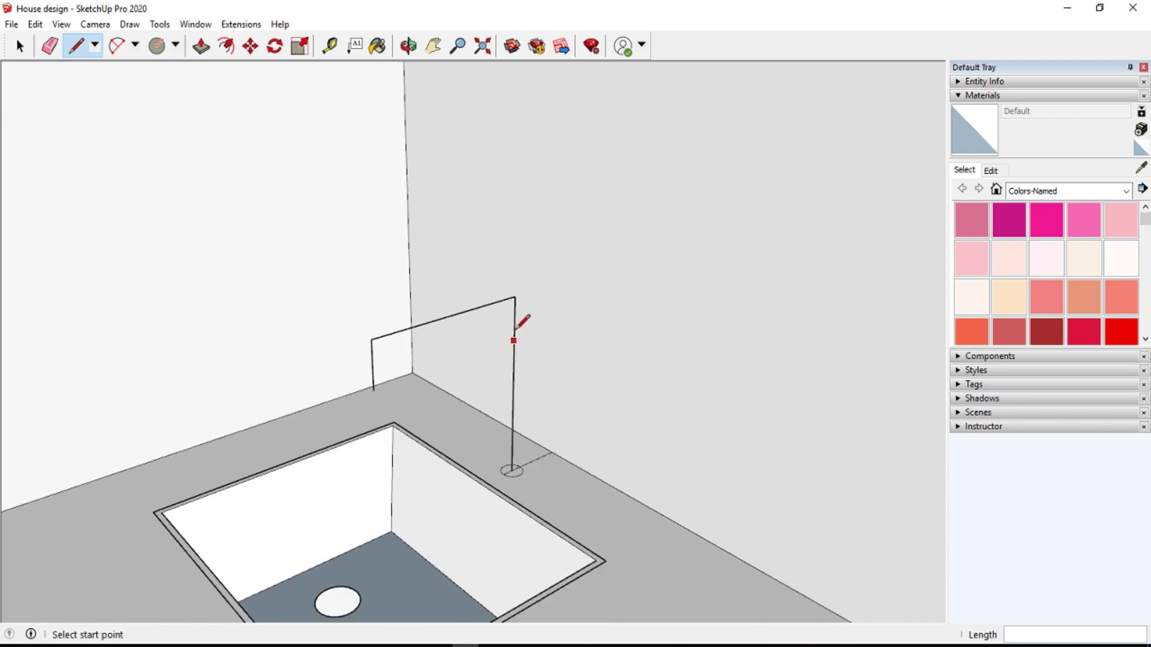
scroll(408, 337, up, 1)
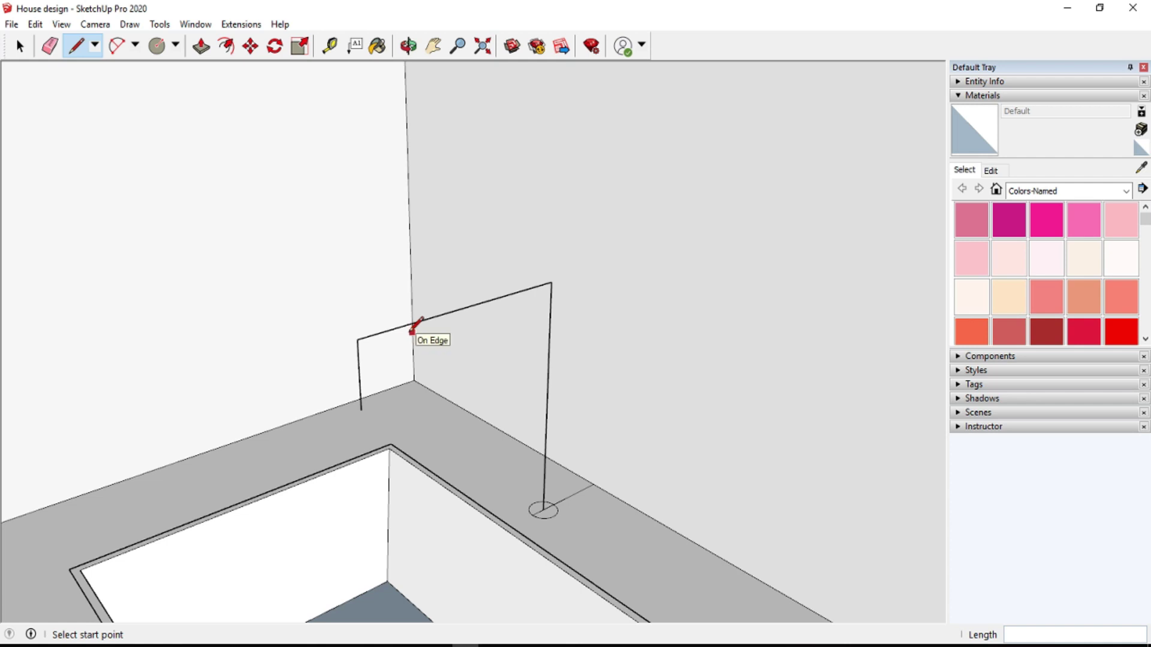
scroll(412, 329, up, 2)
scroll(429, 367, up, 1)
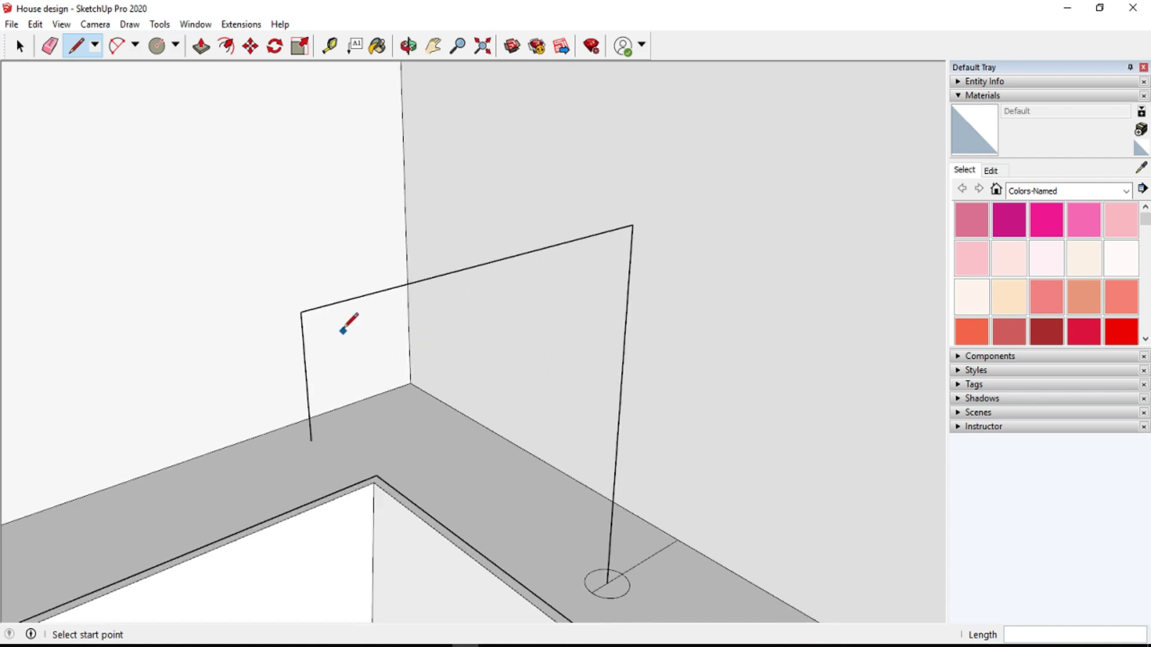
- Place 2" guide lines beside the left leg and top run of the faucet path
click(329, 46)
click(306, 367)
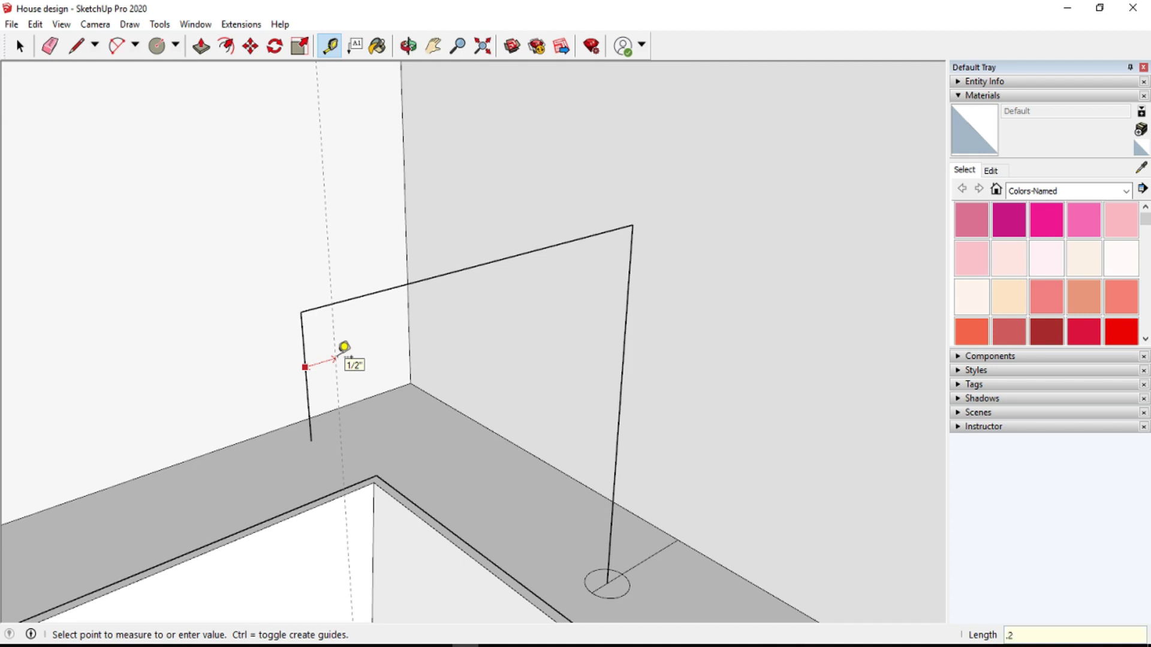
key(Return)
key(e)
click(329, 45)
click(305, 365)
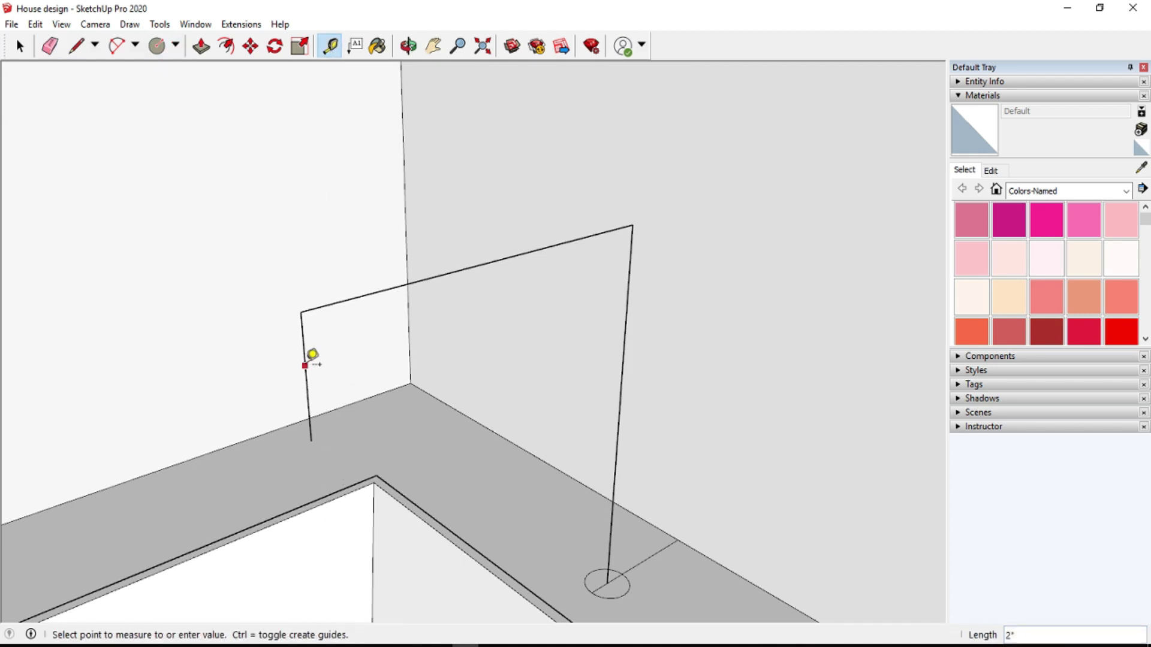
click(384, 337)
click(359, 296)
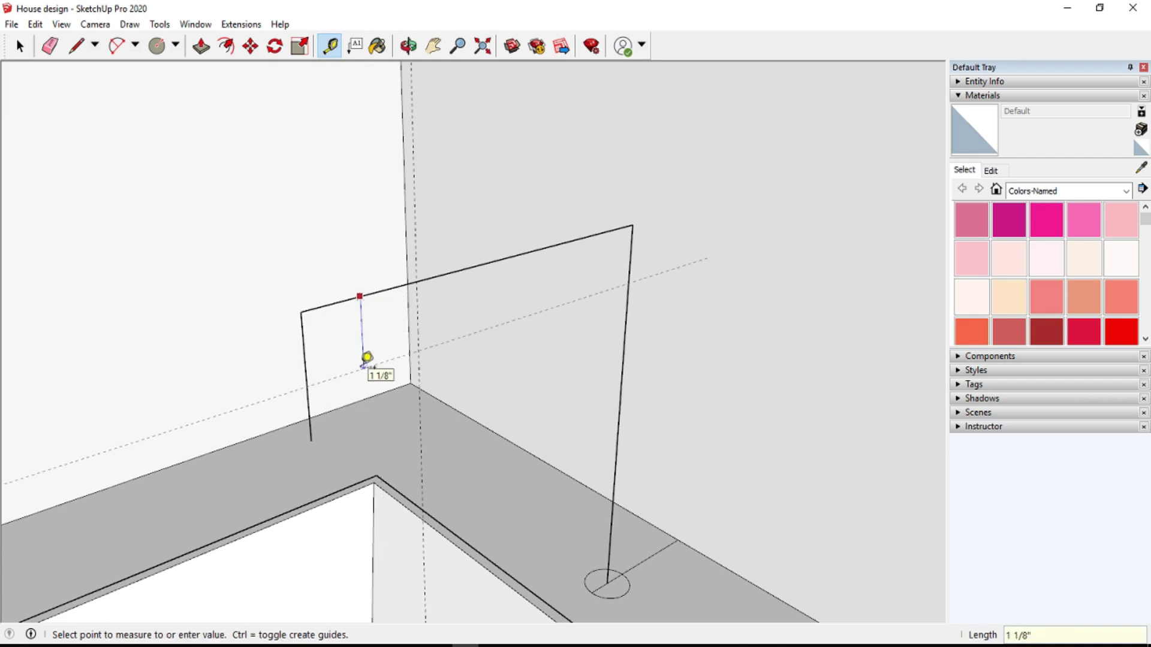
- Round the top-left corner with an arc and erase the leftover corner edges
click(117, 45)
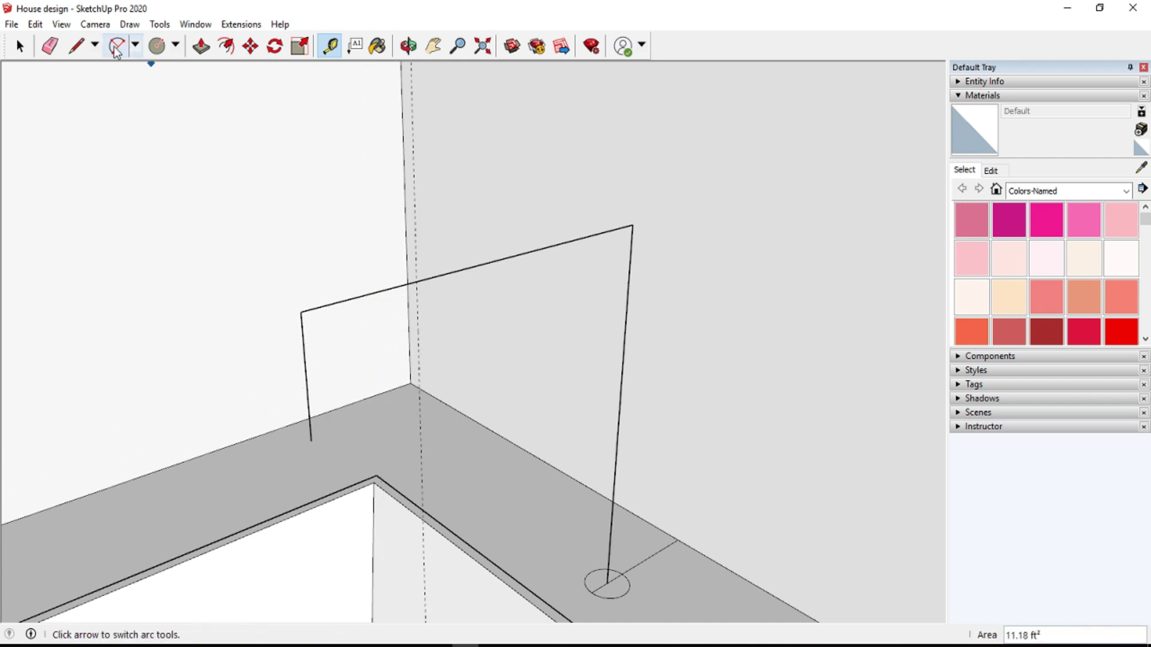
click(311, 442)
click(416, 281)
click(374, 290)
key(space)
click(51, 46)
drag(336, 300, 296, 323)
scroll(656, 290, up, 1)
- Place 2" guides from the right leg and below the top edge
key(t)
click(624, 293)
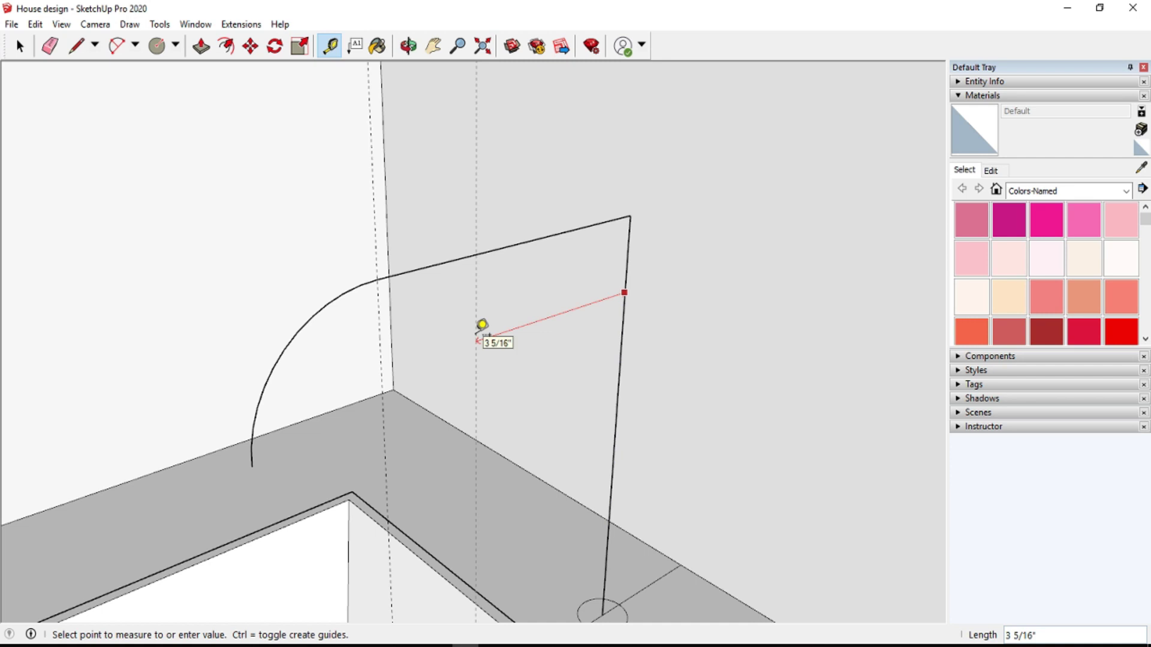
key(Return)
click(586, 227)
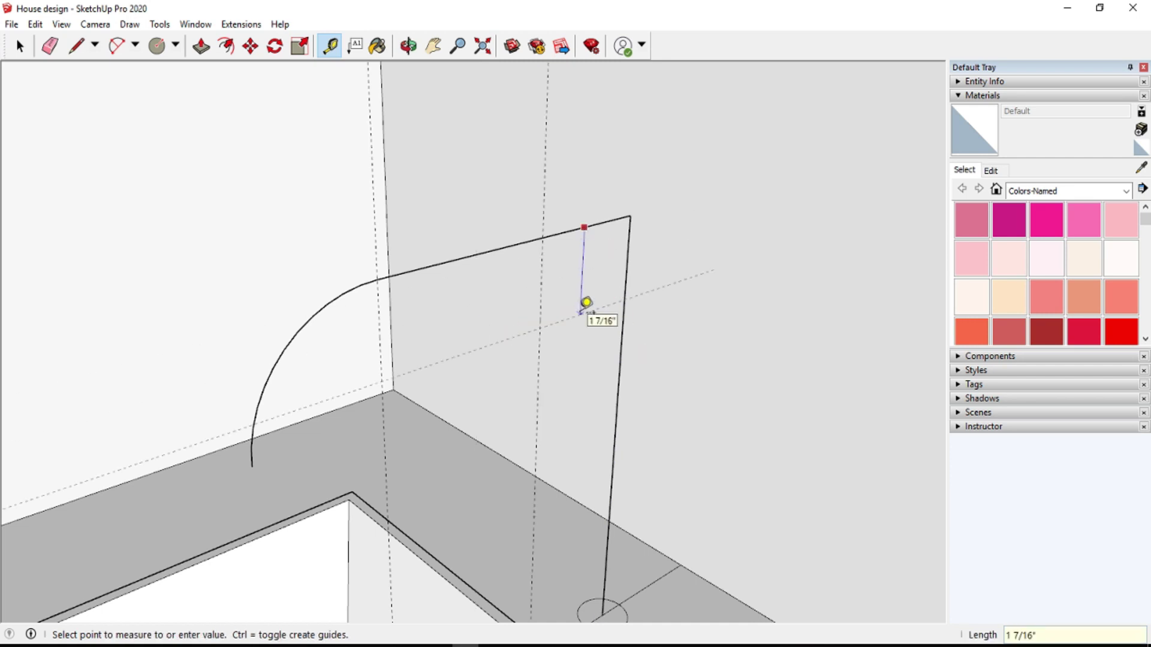
text(2)
key(Return)
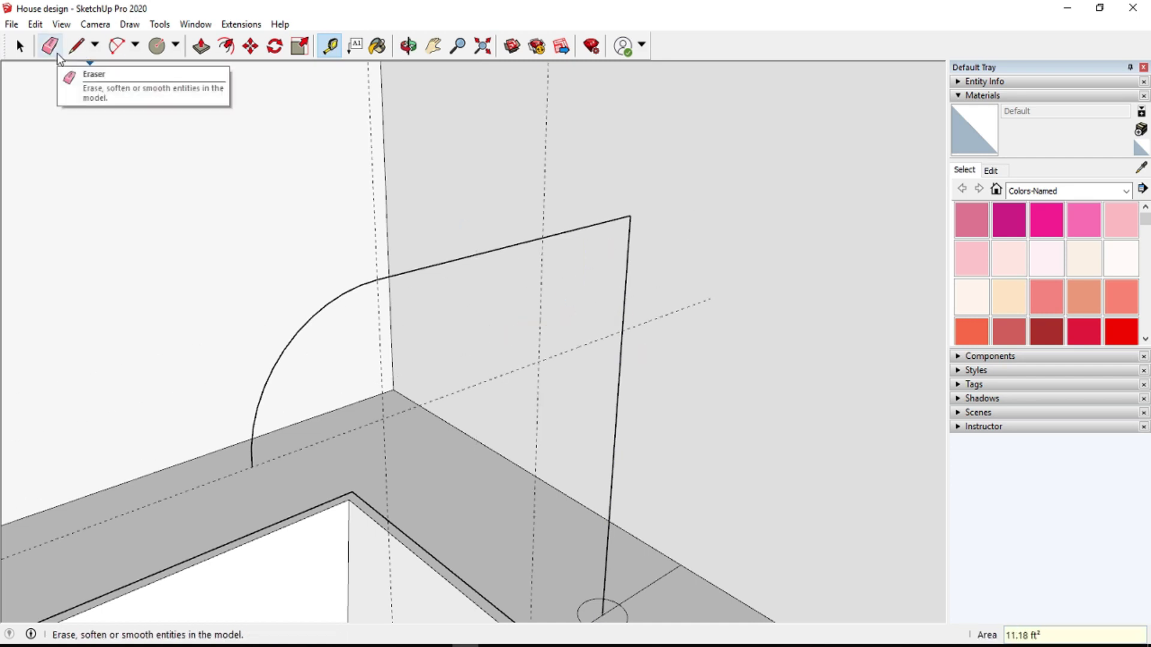
- Fillet the top-right corner of the faucet path with a 2 Point Arc
click(116, 45)
click(542, 238)
click(625, 289)
click(624, 329)
scroll(272, 222, down, 1)
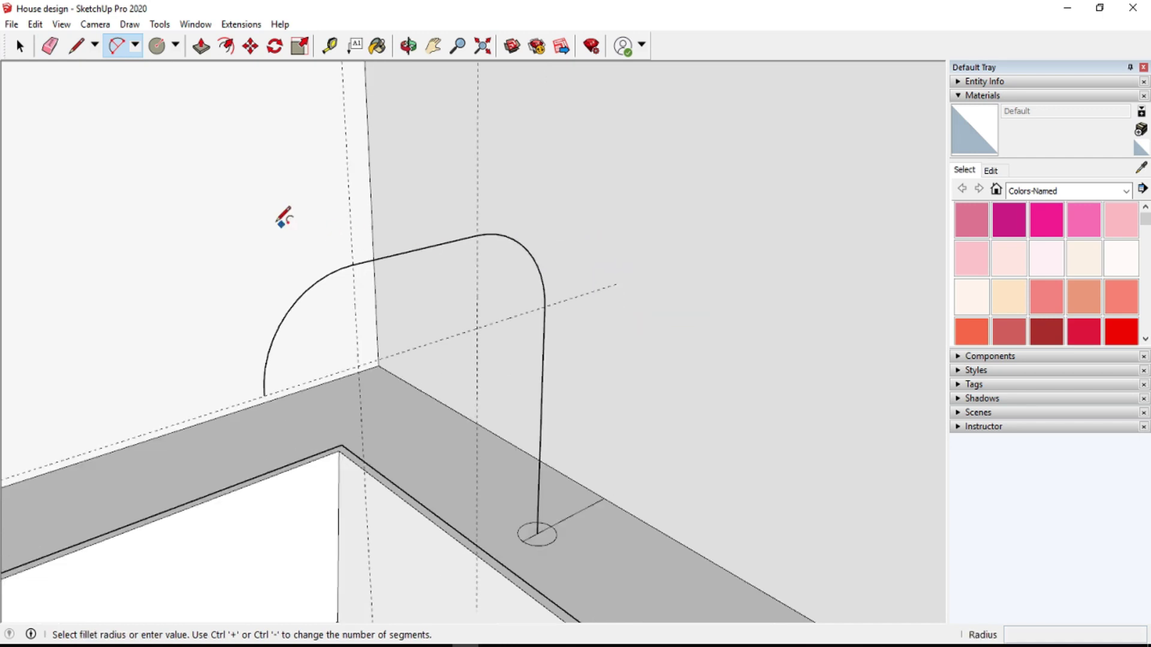
scroll(257, 219, down, 1)
scroll(257, 218, up, 1)
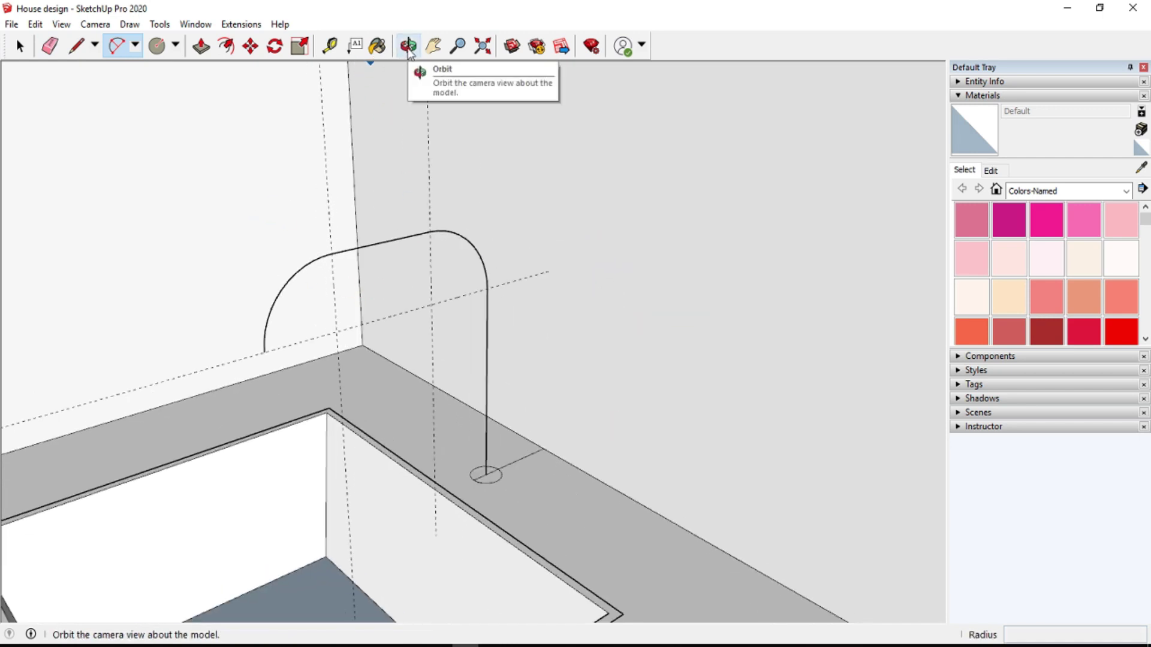
key(e)
scroll(581, 550, up, 3)
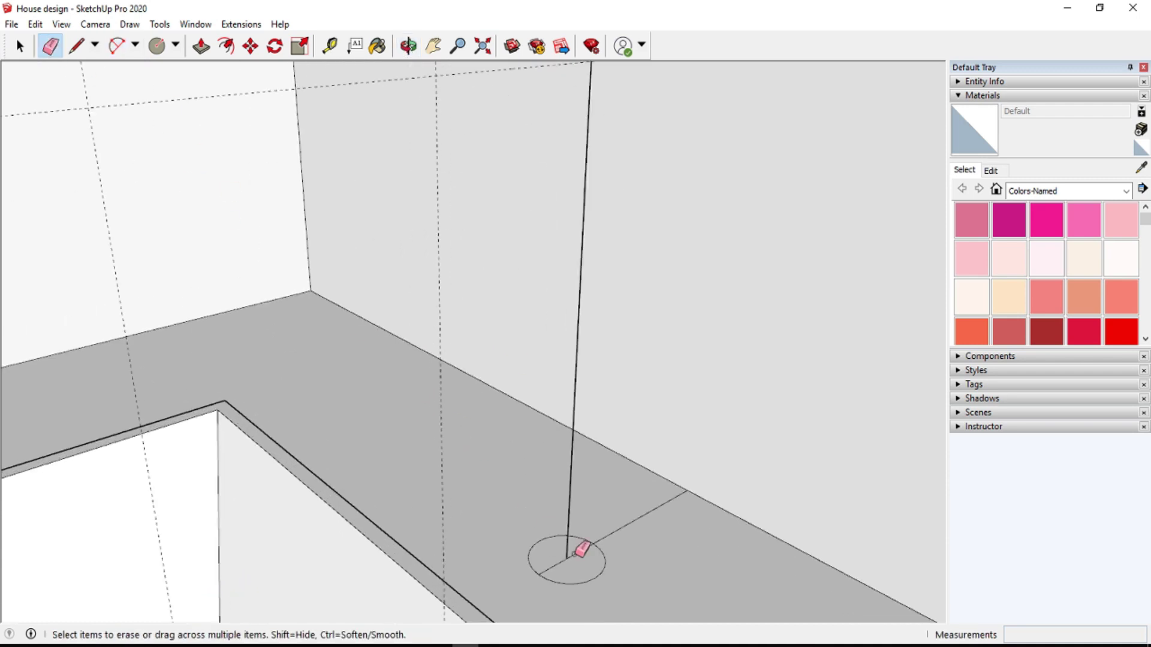
scroll(606, 542, down, 5)
- Sweep the base circle along the curved path with Follow Me to form the faucet pipe
click(159, 24)
click(191, 146)
mouse_move(593, 569)
mouse_down()
mouse_move(363, 447)
mouse_move(373, 471)
mouse_up()
scroll(389, 468, down, 3)
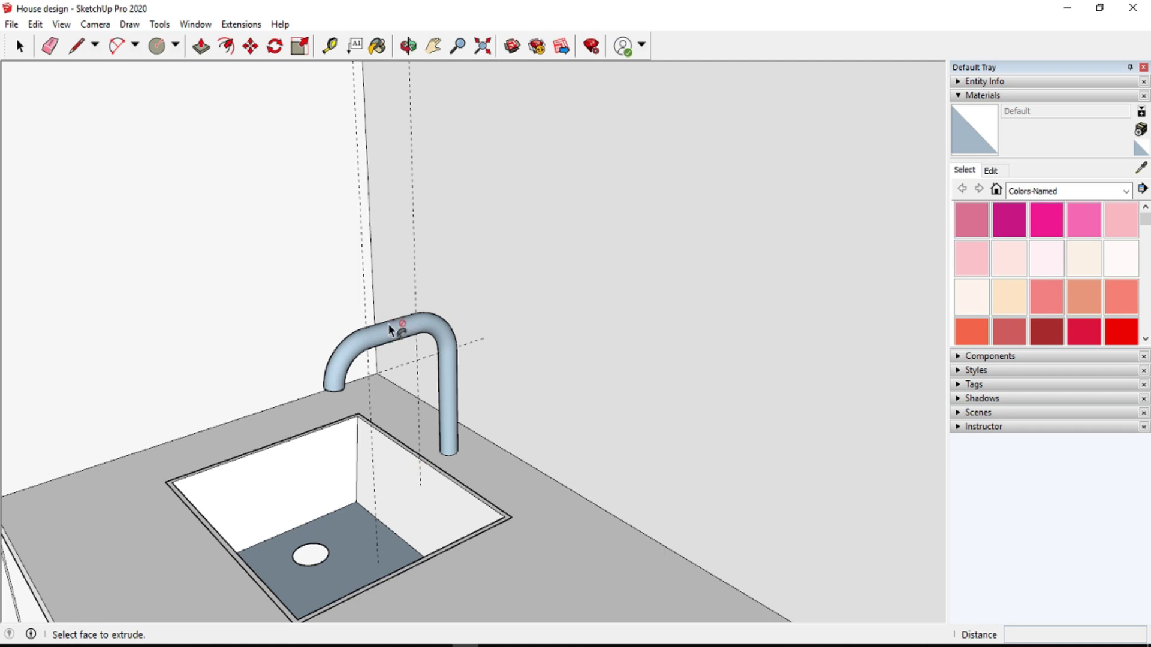
mouse_move(539, 300)
middle_down()
mouse_move(653, 283)
mouse_move(811, 552)
middle_up()
mouse_move(810, 553)
mouse_down()
mouse_move(547, 501)
mouse_move(437, 352)
mouse_move(437, 323)
mouse_up()
- Erase the leftover guide lines around the finished faucet
click(50, 45)
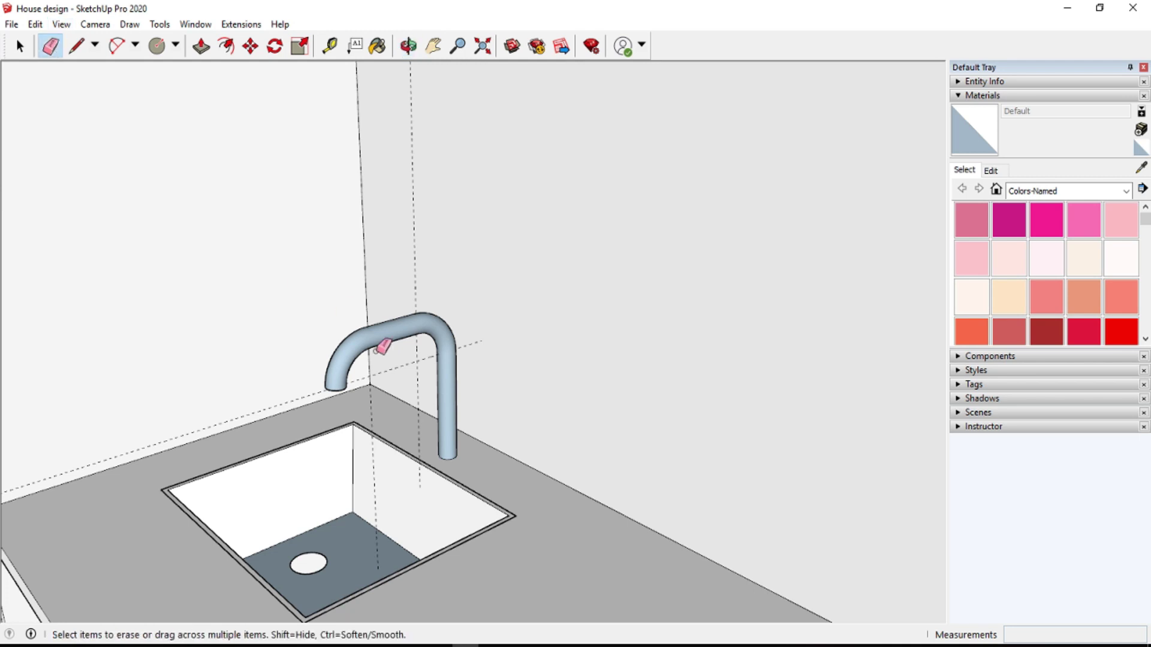
scroll(369, 409, down, 3)
scroll(408, 405, down, 3)
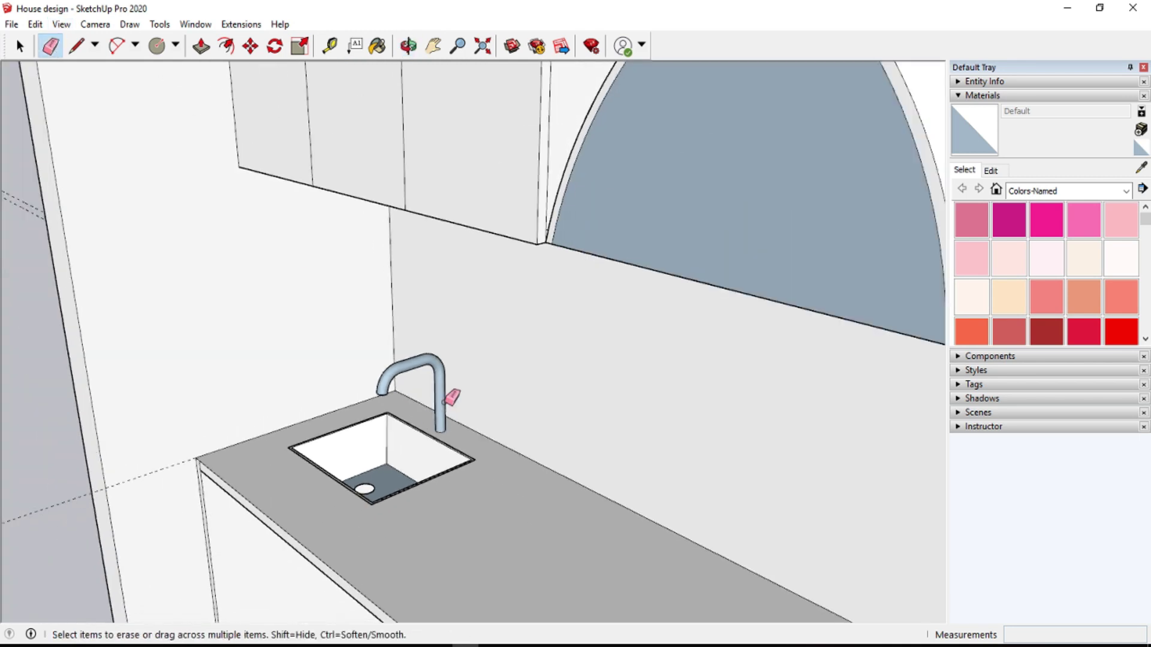
scroll(444, 401, down, 2)
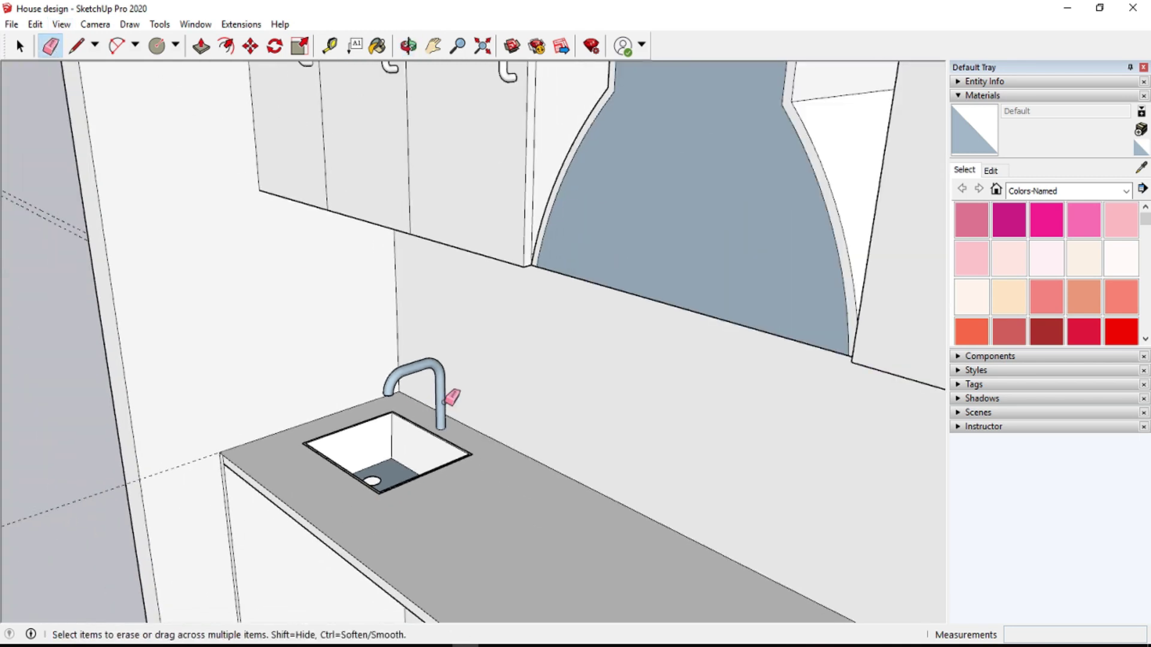
scroll(451, 397, down, 2)
scroll(450, 397, down, 2)
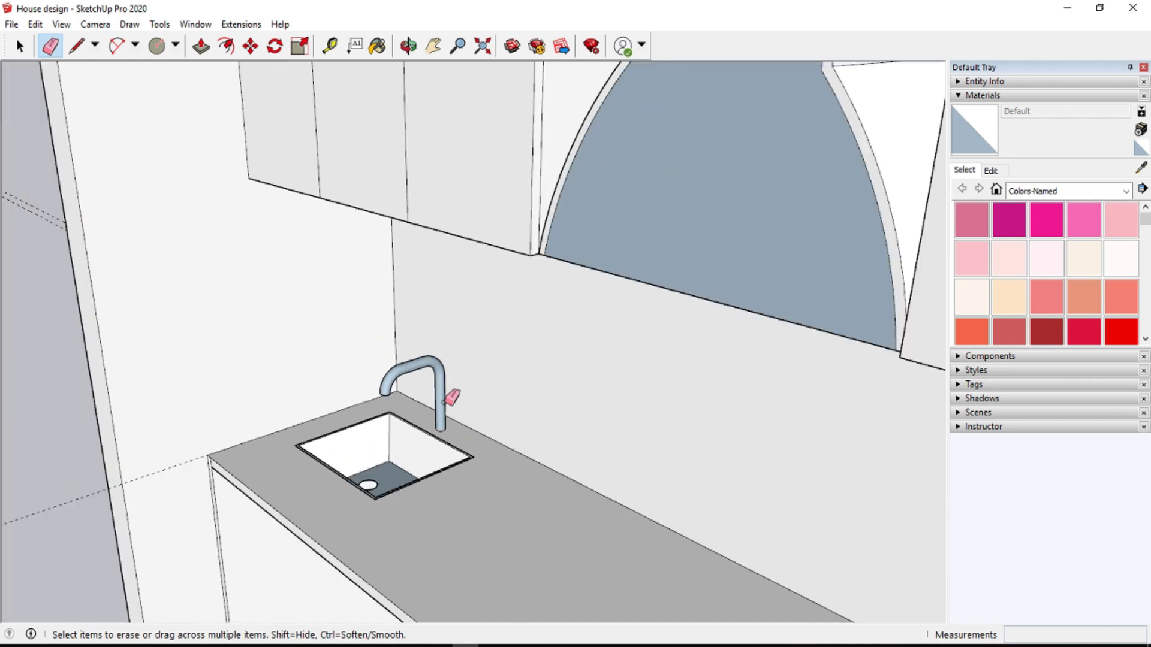
scroll(451, 397, down, 2)
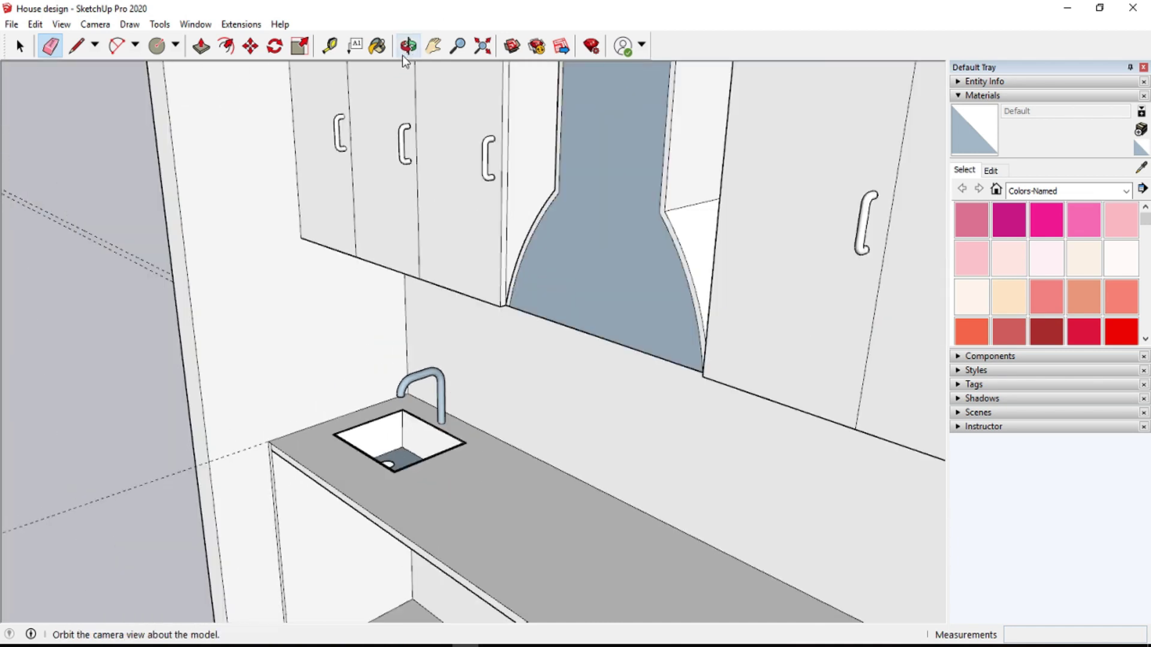
click(408, 45)
- Orbit to the lower cabinet doors and place a vertical guide beside the door edge
mouse_move(588, 326)
mouse_down()
mouse_move(385, 519)
mouse_move(298, 298)
mouse_move(298, 396)
mouse_move(401, 460)
mouse_up()
scroll(298, 396, down, 5)
scroll(400, 461, up, 3)
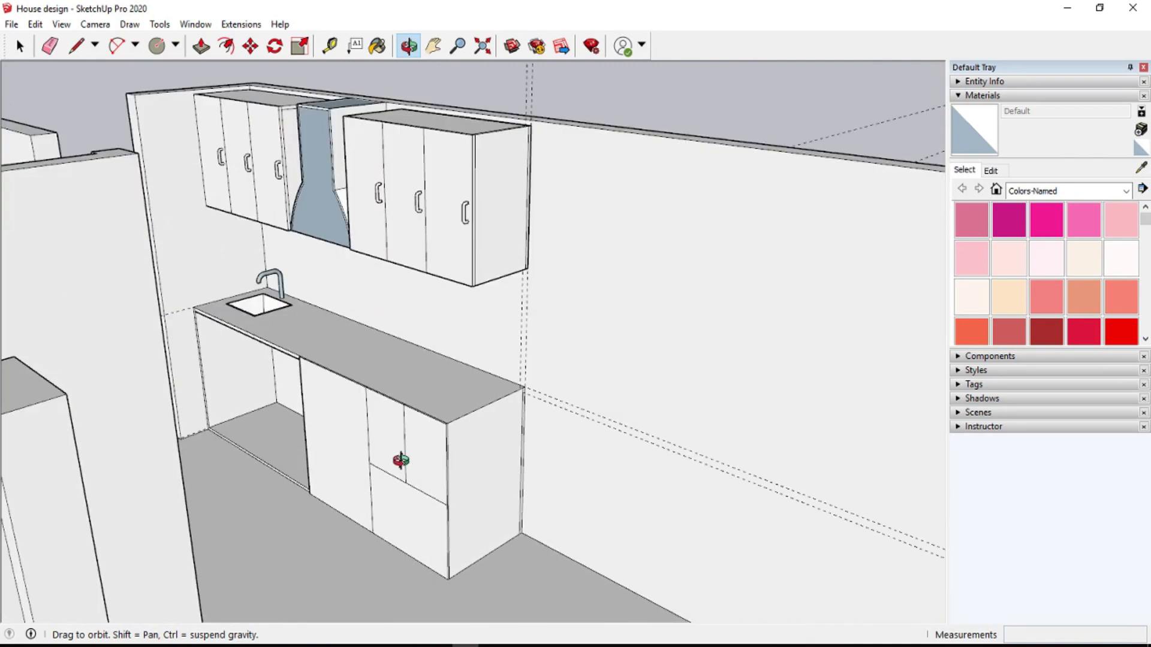
scroll(401, 460, up, 3)
drag(470, 446, 470, 420)
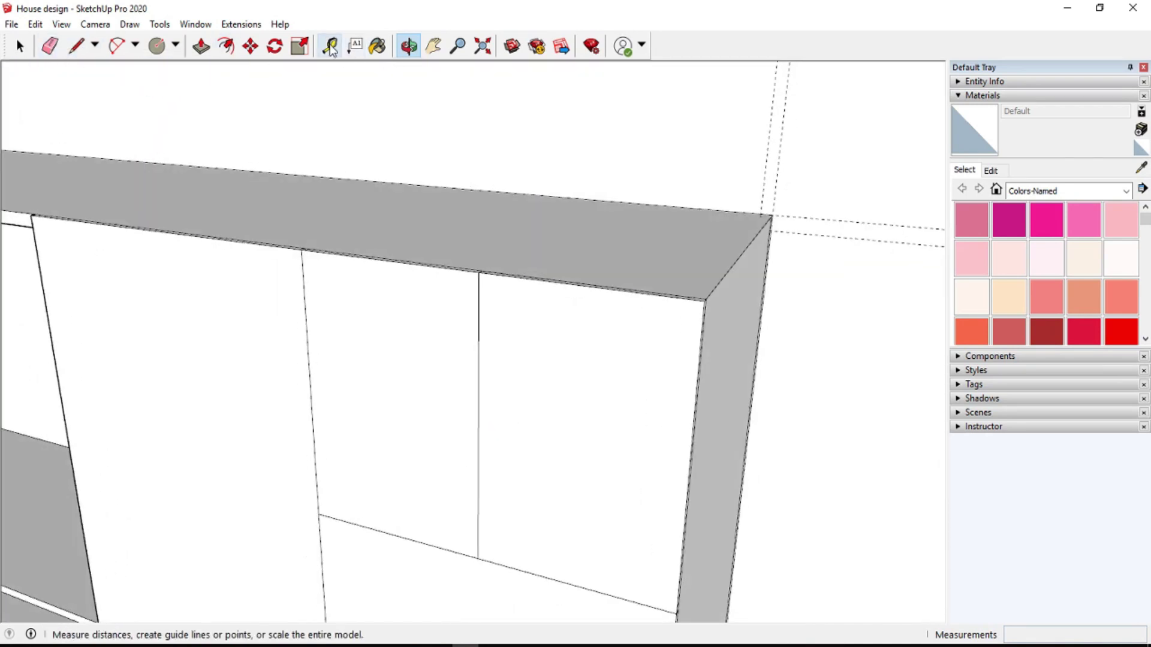
click(329, 46)
click(478, 402)
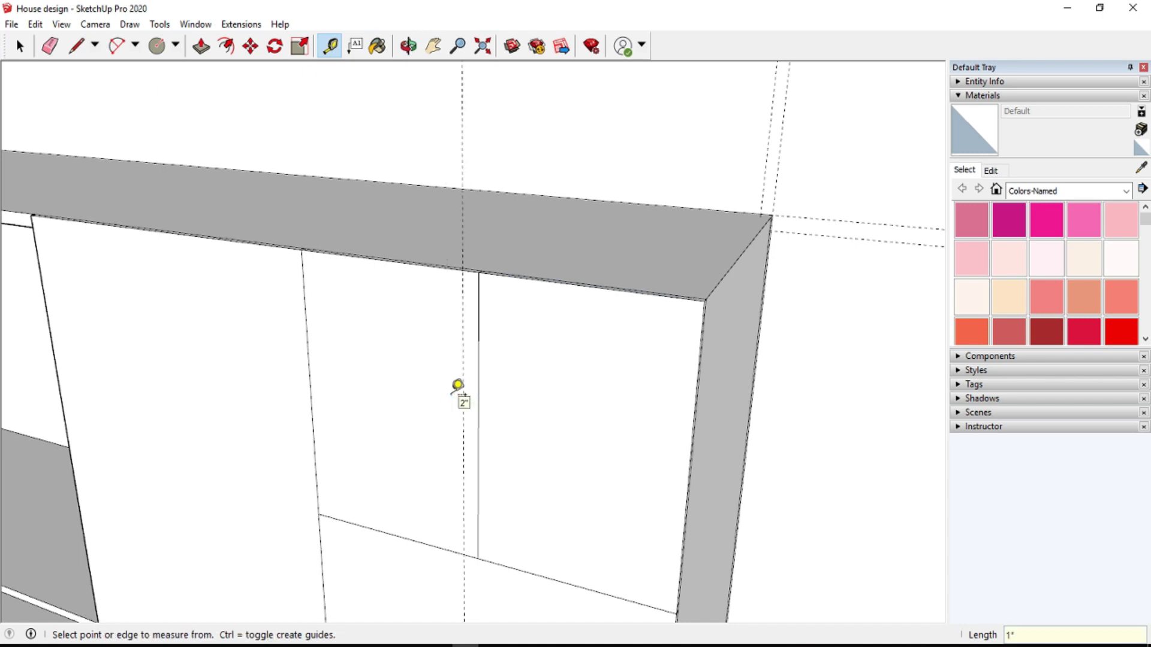
- Draw a horizontal line across the lower cabinet door faces
click(89, 44)
click(311, 393)
click(696, 470)
scroll(464, 437, up, 2)
scroll(465, 442, up, 1)
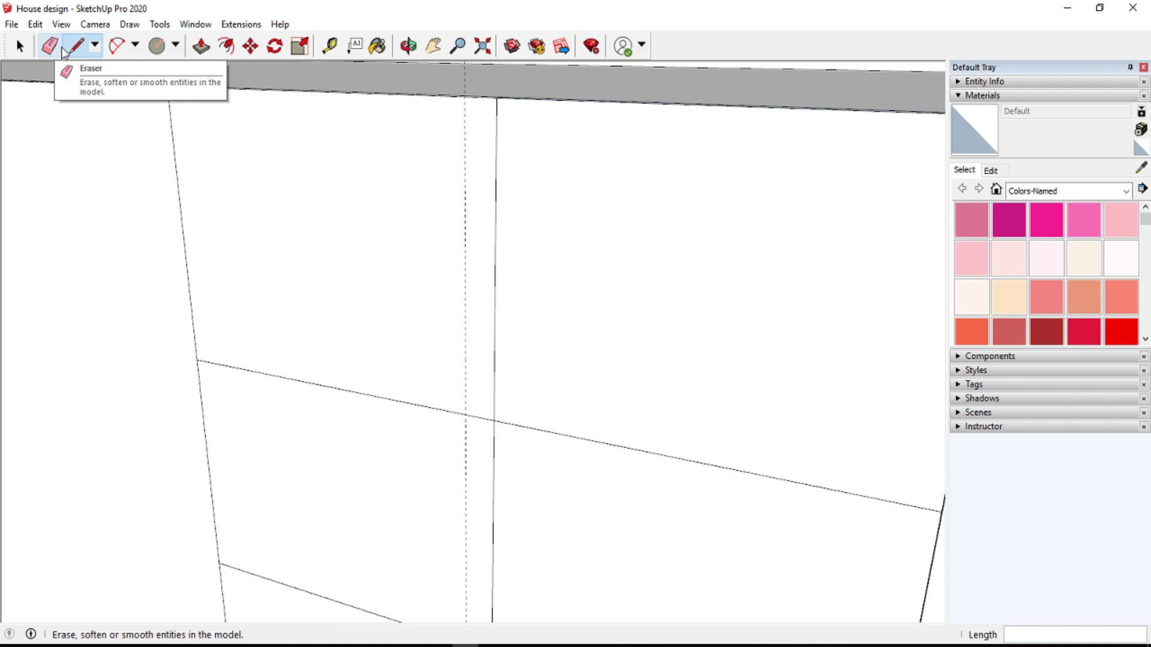
- Add handle guides: 2" below the line, plus guides at a typed offset of 5
key(t)
click(436, 409)
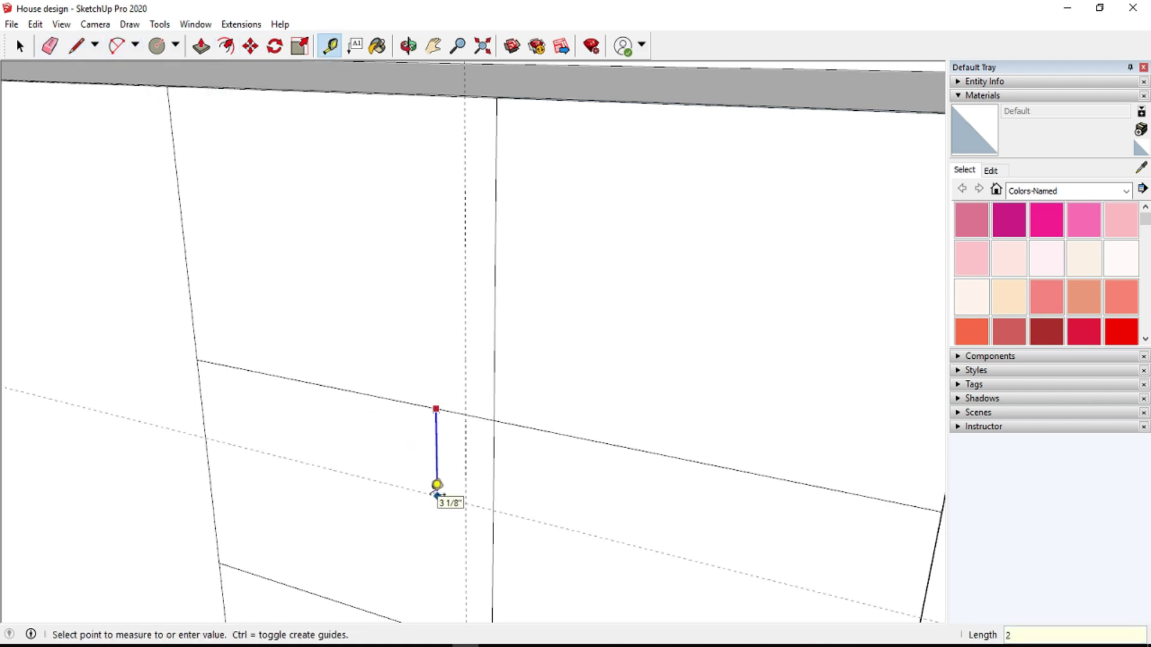
key(Return)
click(465, 447)
text(5)
key(Return)
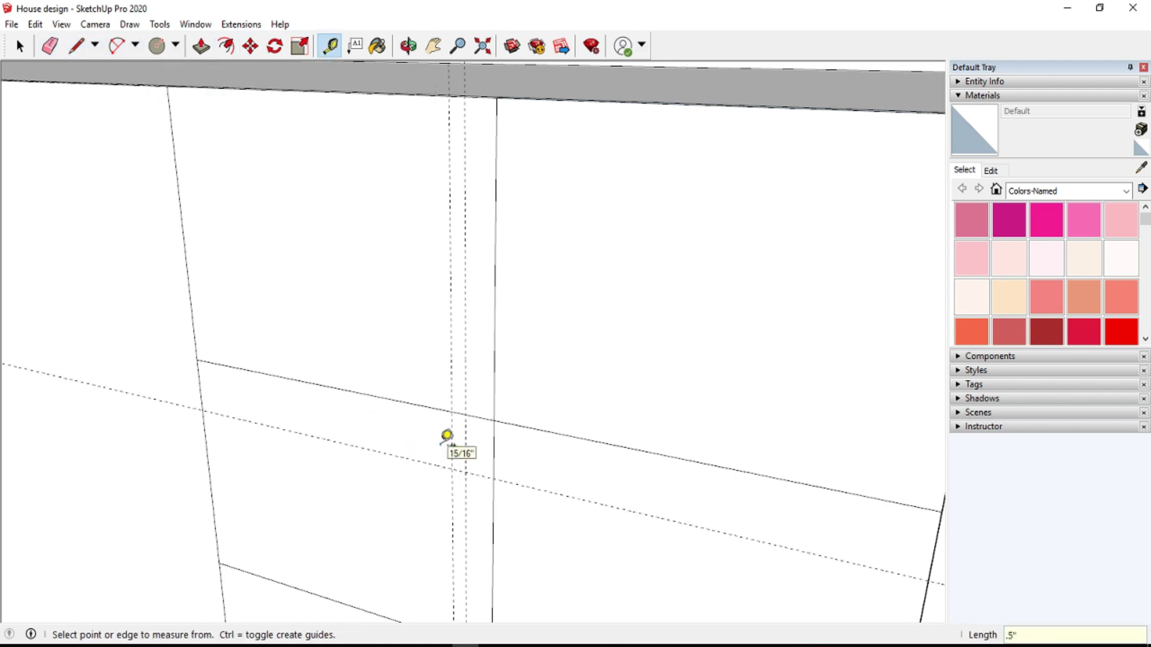
click(475, 474)
text(5)
key(Return)
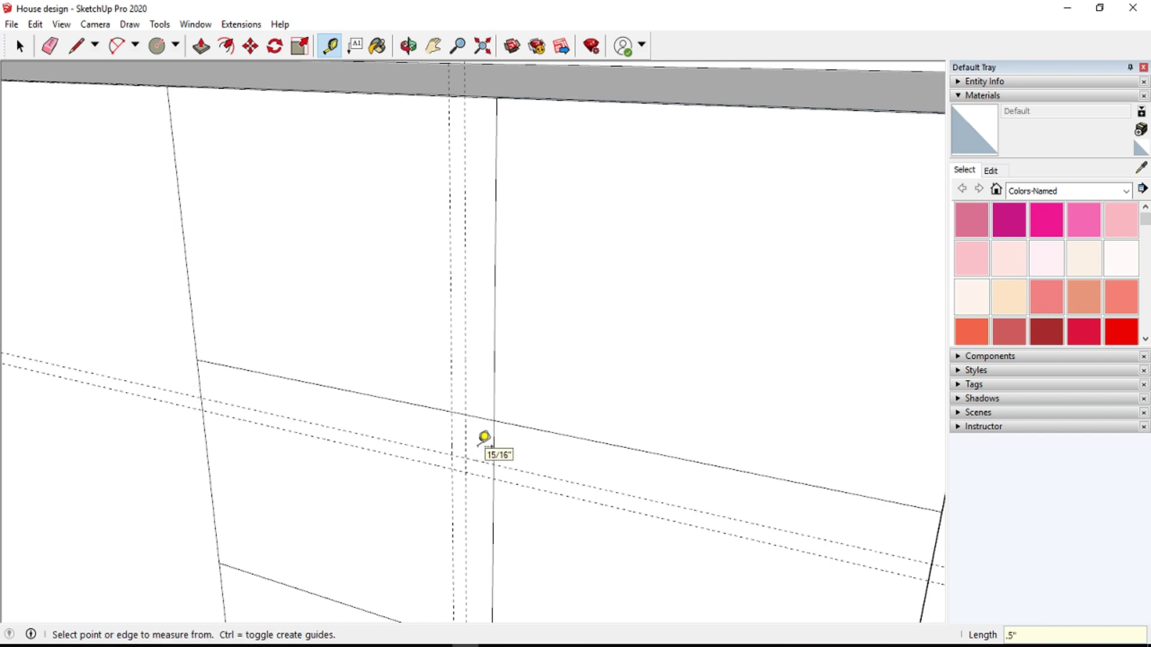
- Start a rectangle at the corner of the handle guides
click(175, 45)
click(192, 67)
click(466, 465)
- Paste the copied curved handle into the model and drop it near the cabinet corner
key(Escape)
scroll(335, 537, down, 3)
scroll(333, 538, down, 3)
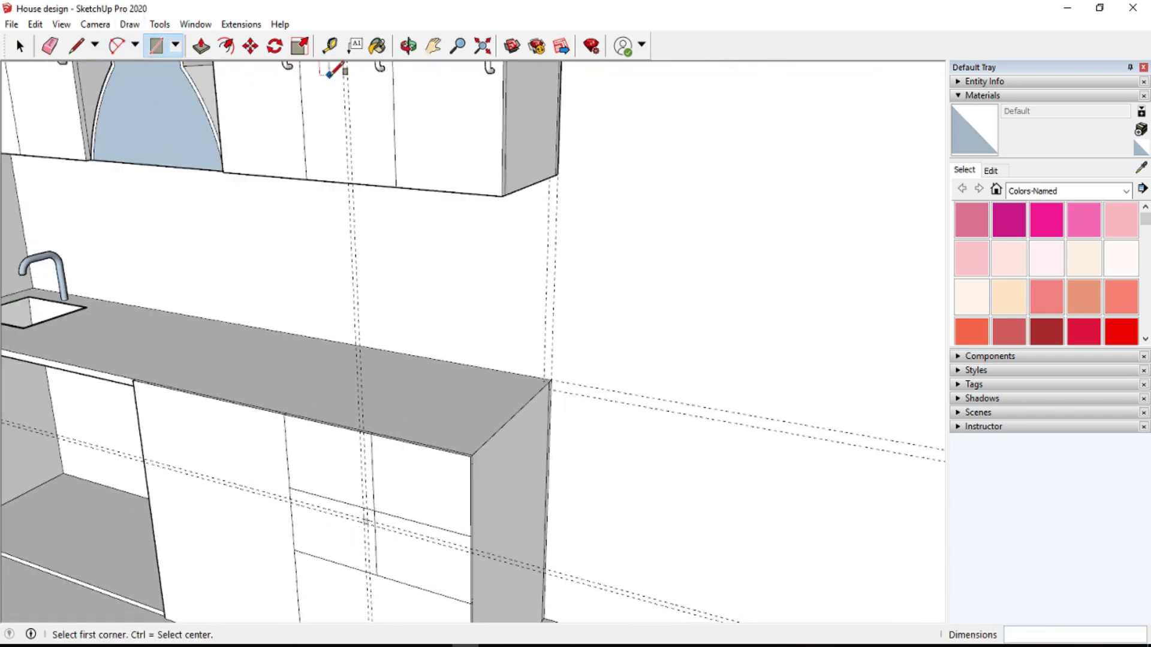
key(space)
key(ctrl+v)
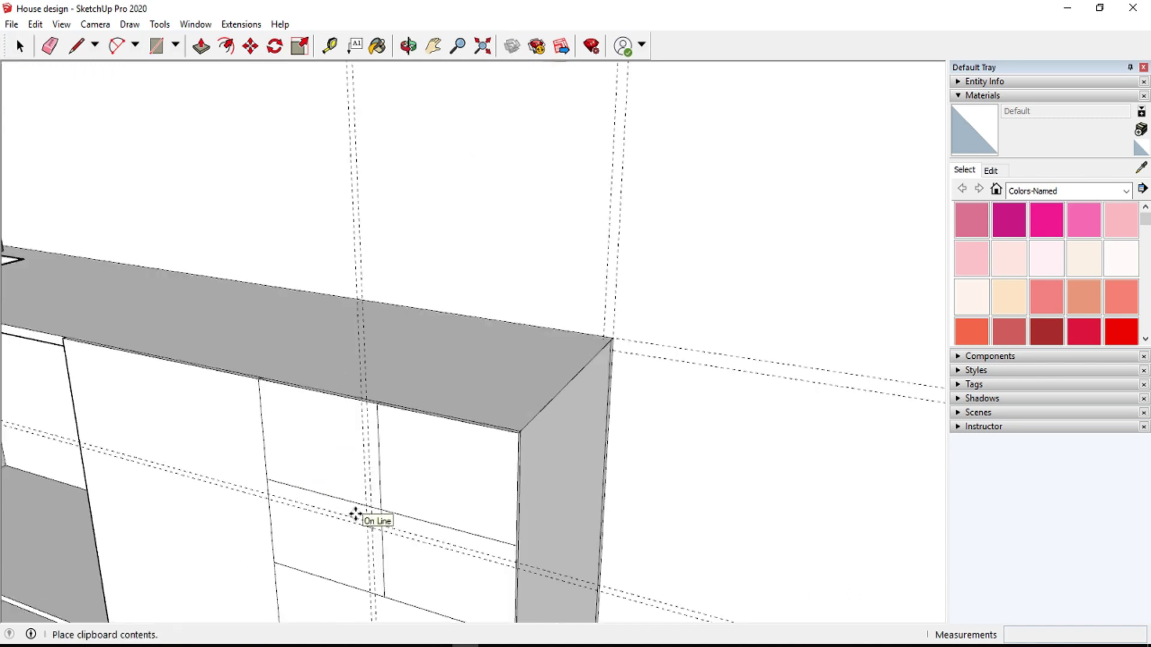
scroll(355, 513, up, 3)
scroll(442, 496, down, 2)
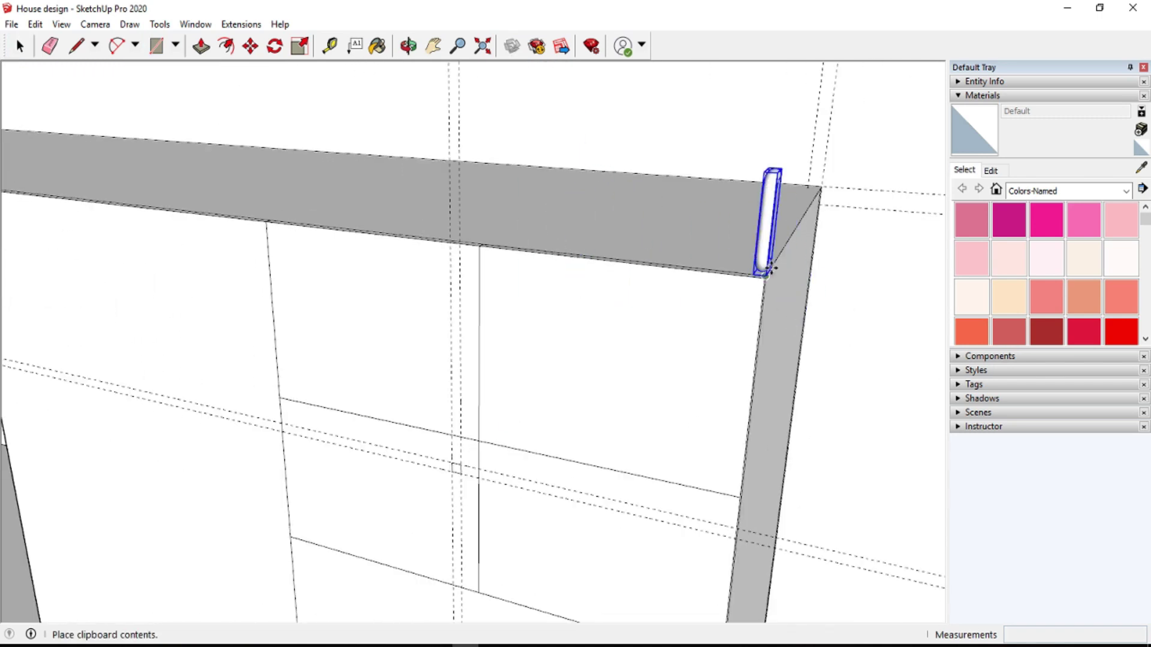
click(776, 263)
scroll(781, 252, up, 3)
mouse_move(780, 252)
middle_down()
mouse_move(608, 136)
mouse_move(732, 336)
mouse_move(729, 256)
mouse_move(724, 277)
mouse_move(584, 301)
middle_up()
- Move the handle by its bottom corner onto the lower cabinet's upper door
click(251, 45)
click(804, 327)
scroll(753, 282, down, 3)
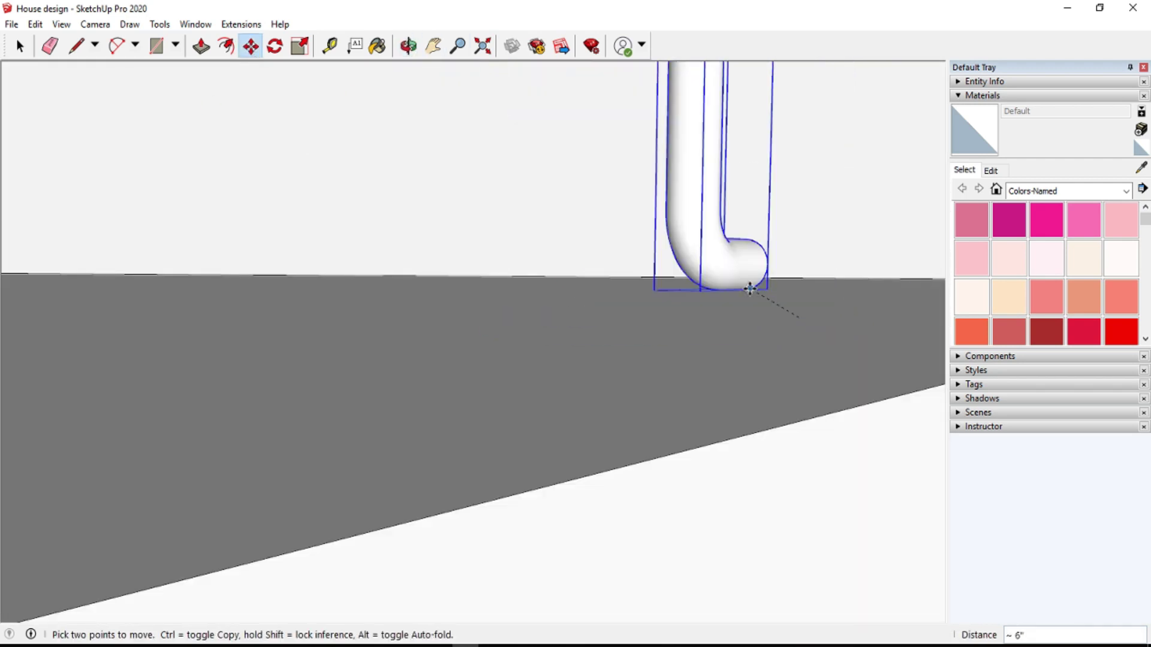
middle_drag(753, 282, 732, 252)
scroll(697, 403, up, 5)
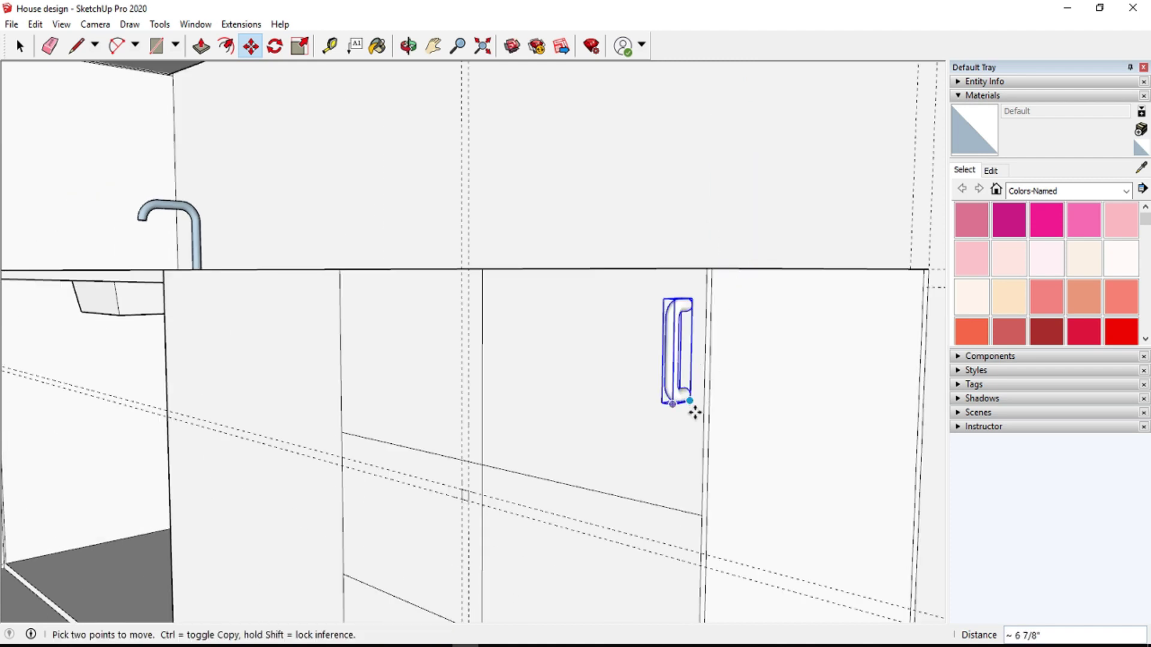
scroll(693, 410, up, 5)
click(408, 46)
mouse_move(539, 180)
mouse_down()
mouse_move(827, 226)
mouse_move(624, 385)
mouse_up()
scroll(633, 352, up, 5)
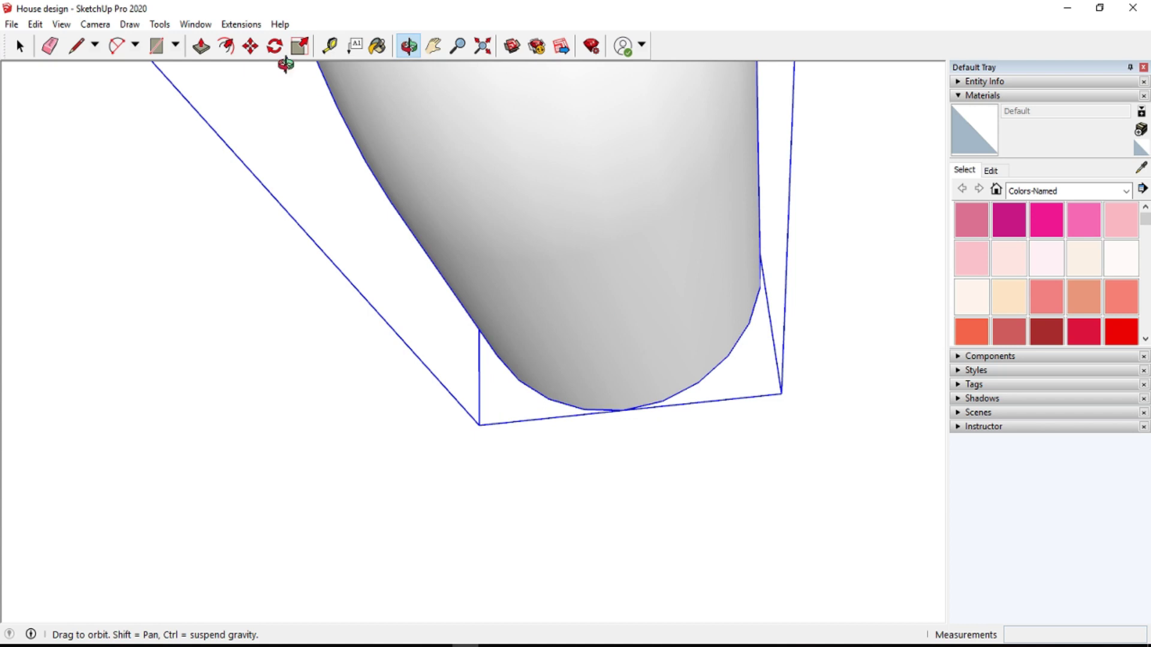
scroll(606, 393, down, 2)
scroll(599, 375, down, 5)
scroll(582, 409, down, 3)
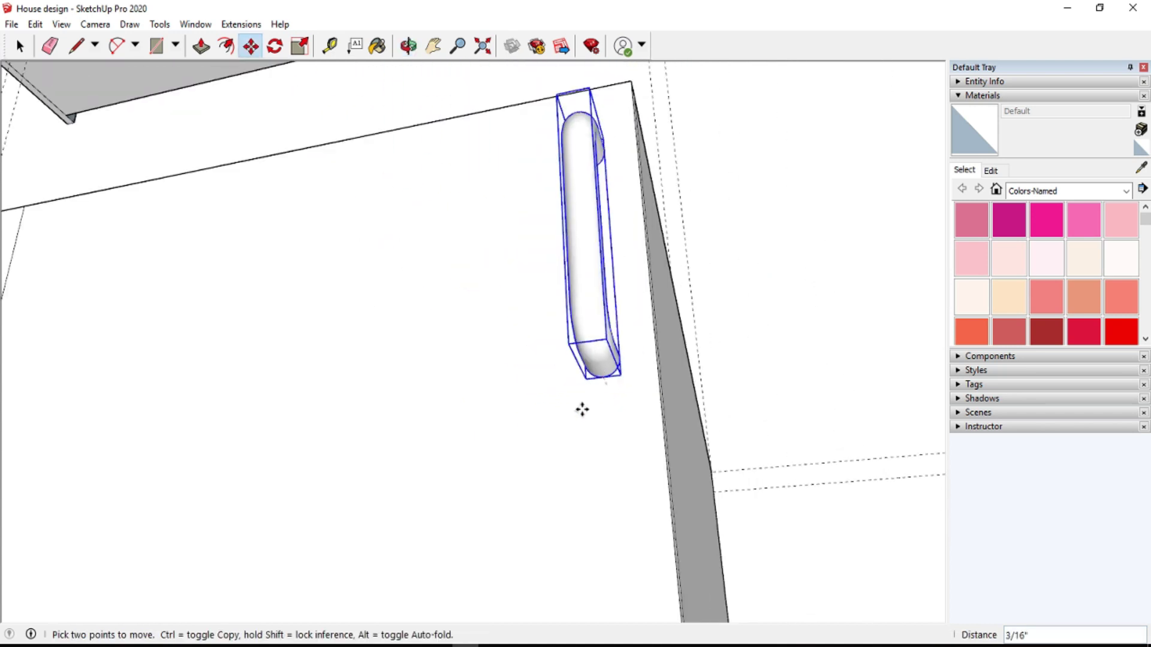
key(o)
drag(416, 149, 478, 198)
click(433, 46)
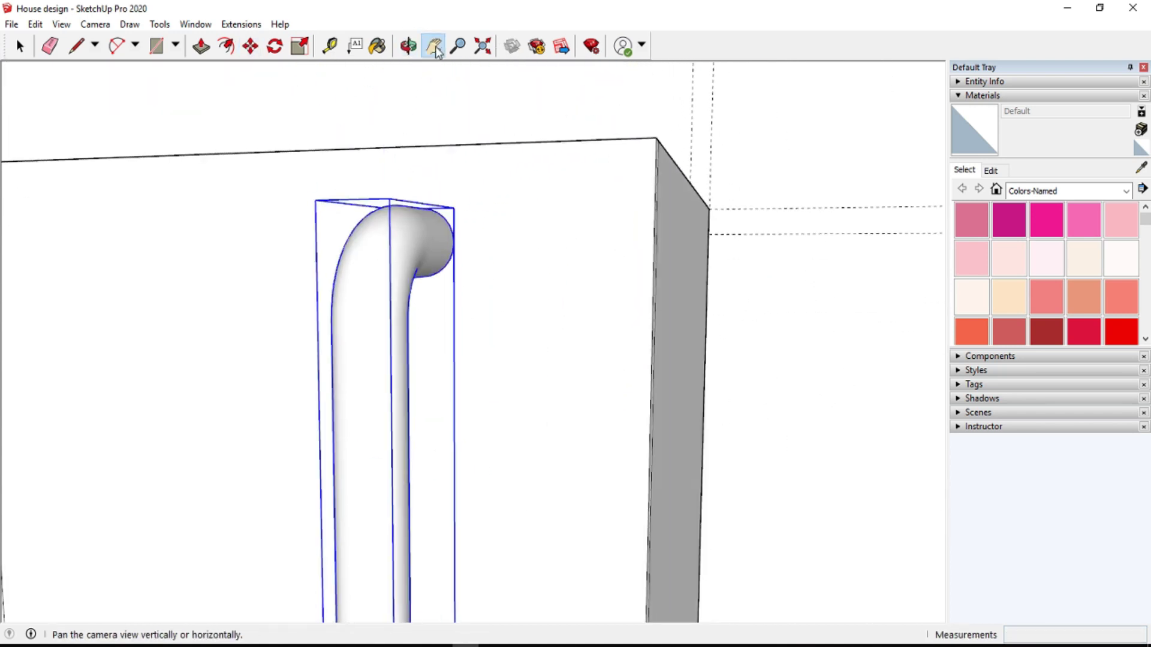
scroll(547, 229, down, 5)
click(250, 45)
scroll(356, 467, up, 3)
click(362, 458)
scroll(267, 372, down, 3)
scroll(261, 370, down, 3)
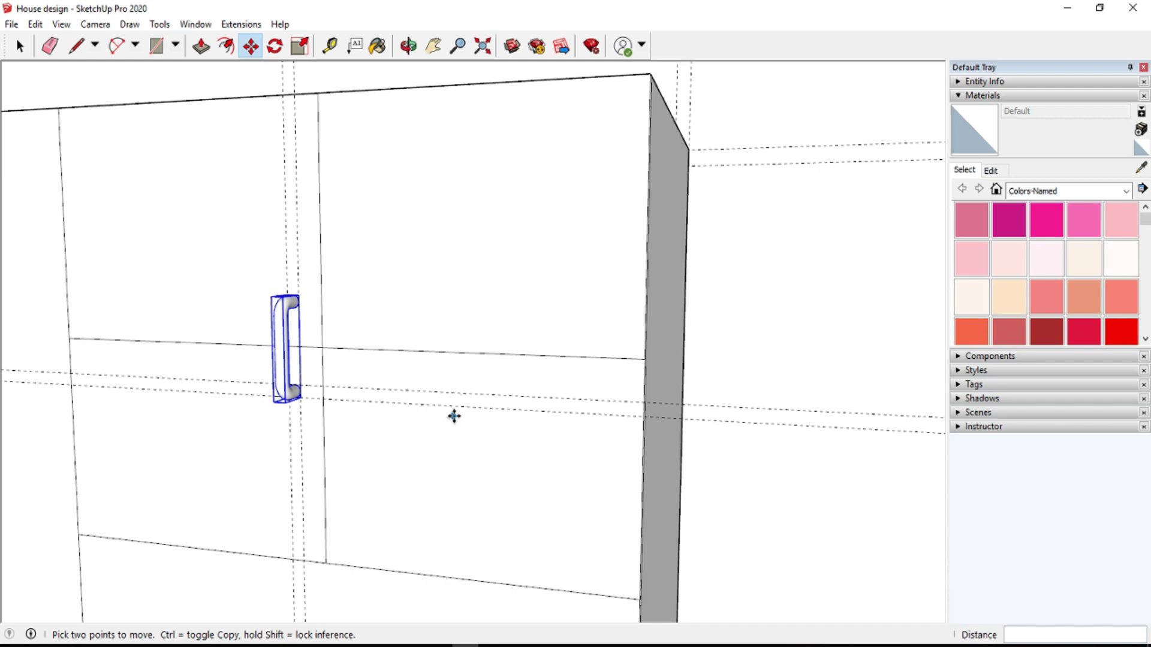
scroll(454, 416, up, 2)
- Add door guides 1 inch from the edge and a further 0.5 inch
click(330, 46)
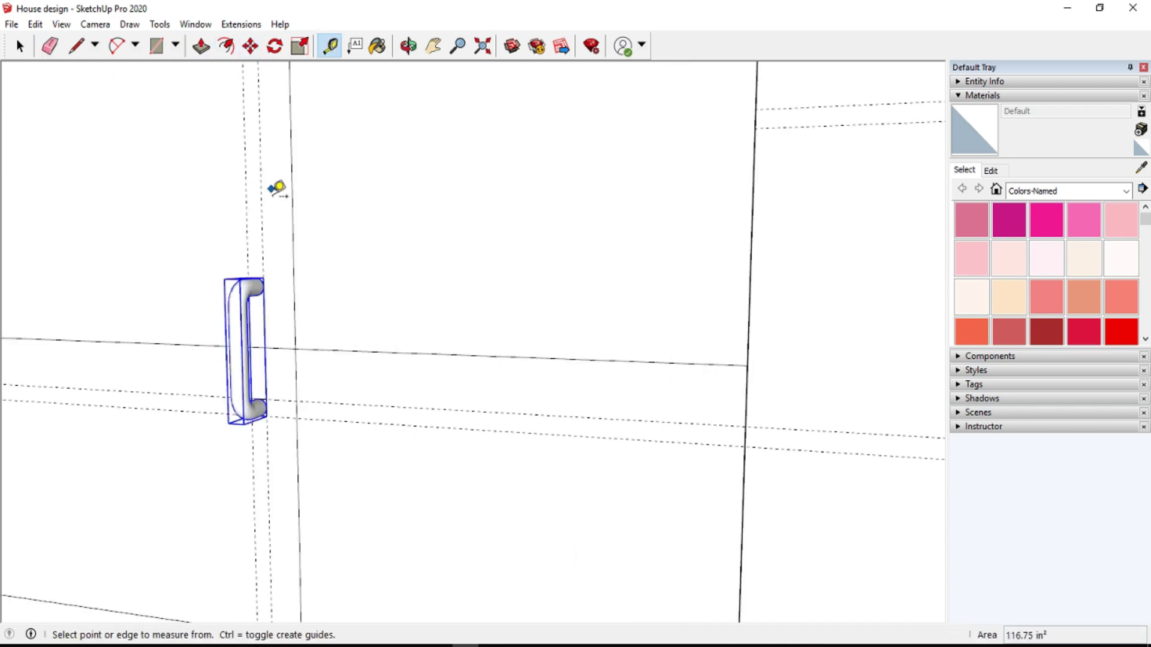
click(291, 227)
click(292, 206)
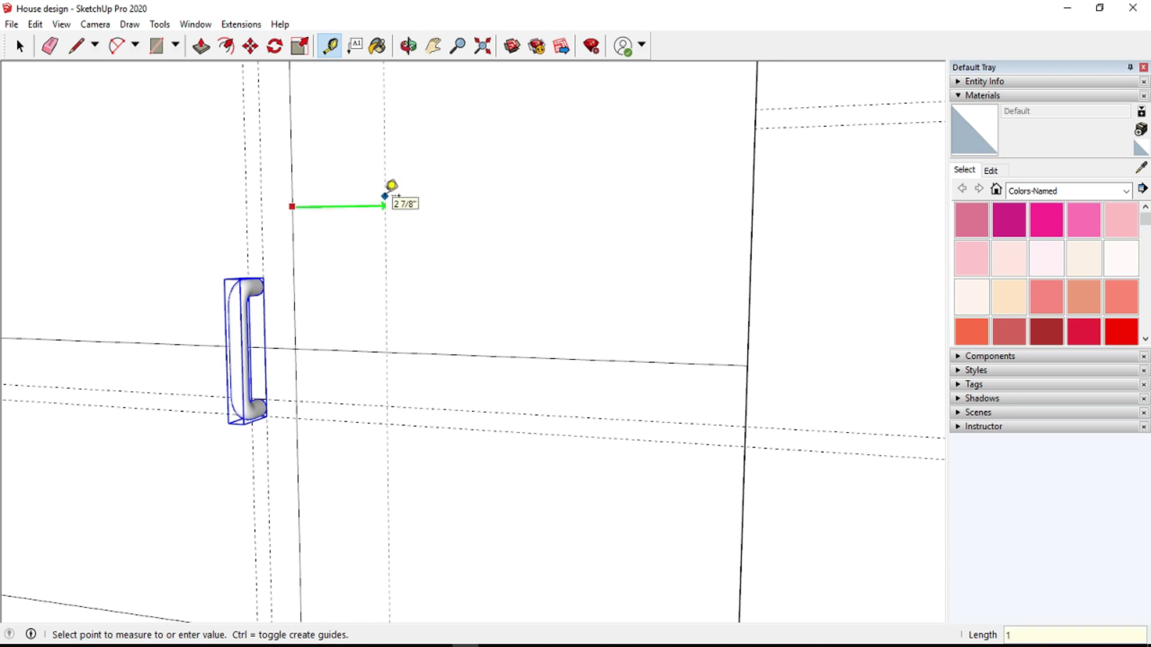
key(Return)
click(324, 233)
text(.5)
key(Return)
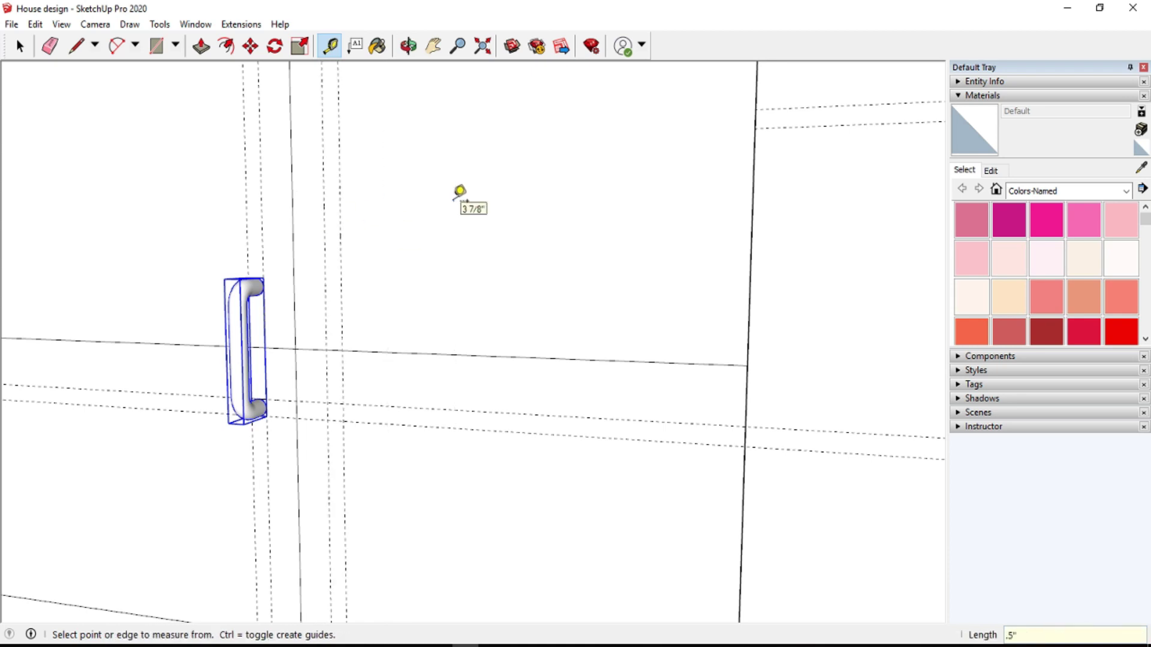
scroll(332, 434, up, 3)
scroll(331, 426, up, 2)
- Paste a second copy of the handle beside the cabinet
key(r)
click(329, 361)
key(Escape)
key(ctrl+c)
key(ctrl+v)
scroll(273, 376, down, 3)
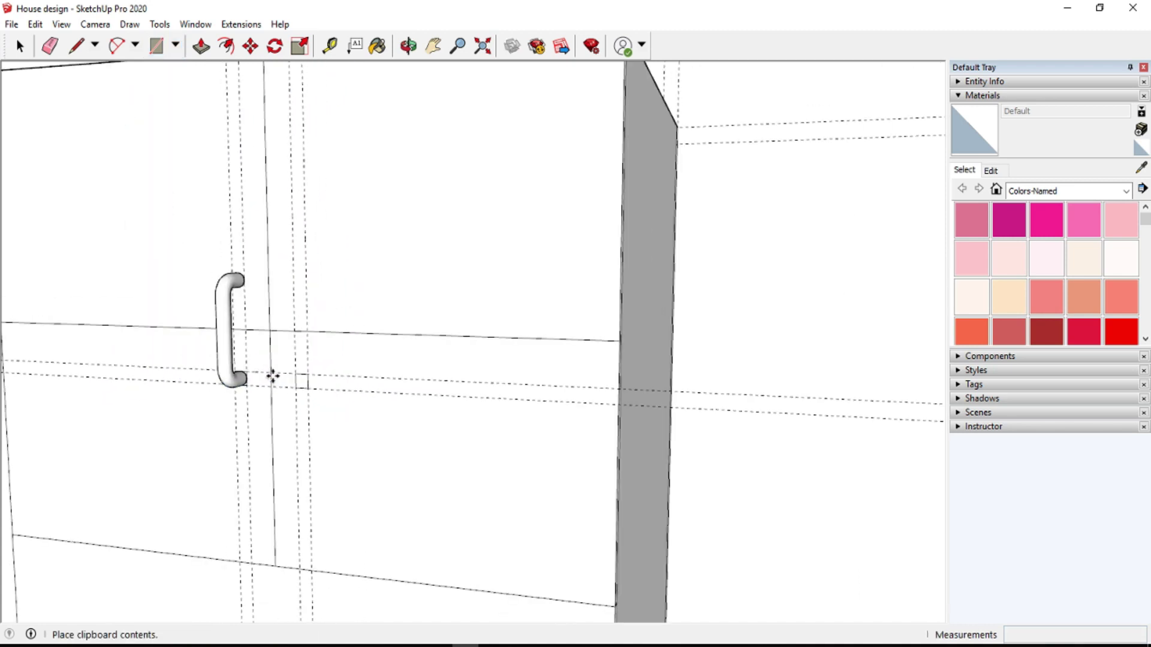
scroll(272, 376, down, 3)
key(Escape)
scroll(244, 311, up, 2)
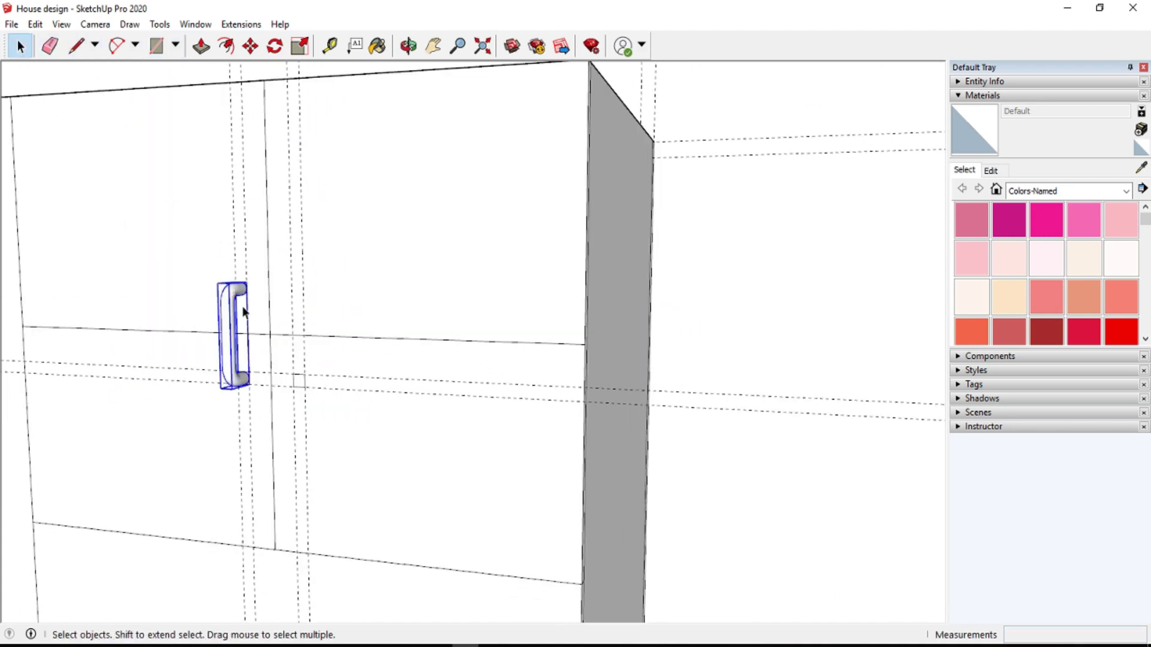
key(ctrl+v)
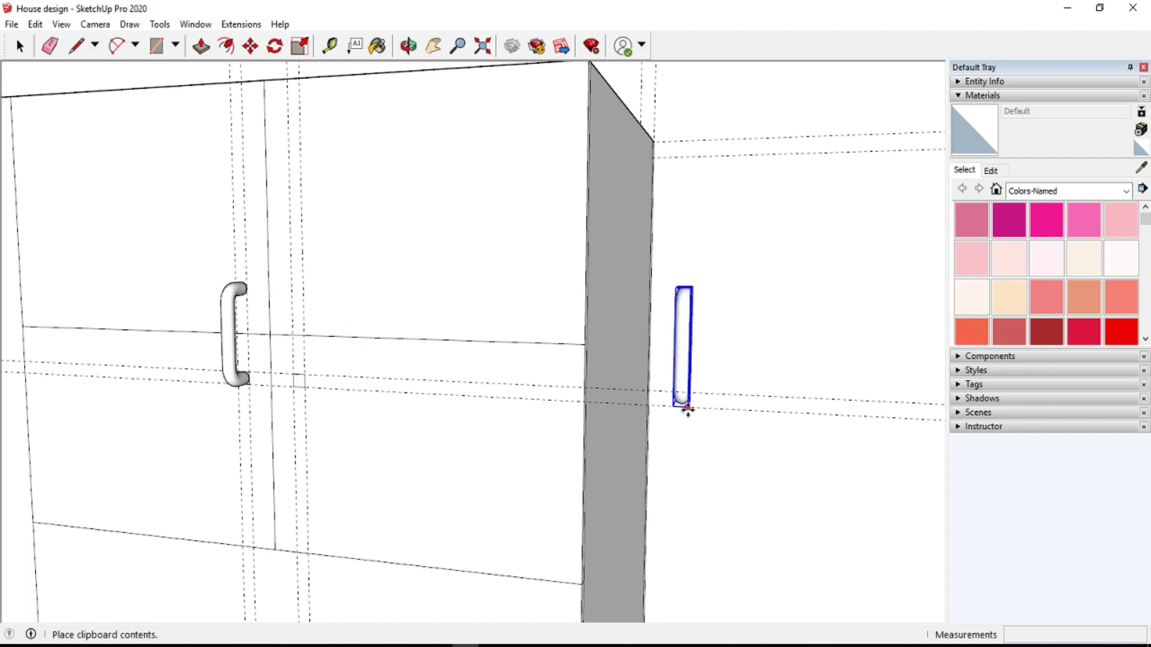
click(679, 396)
scroll(680, 393, up, 5)
- Move the handle copy onto the neighbouring door beside the centre seam
click(408, 46)
mouse_move(540, 210)
mouse_down()
mouse_move(637, 164)
mouse_move(637, 118)
mouse_up()
key(m)
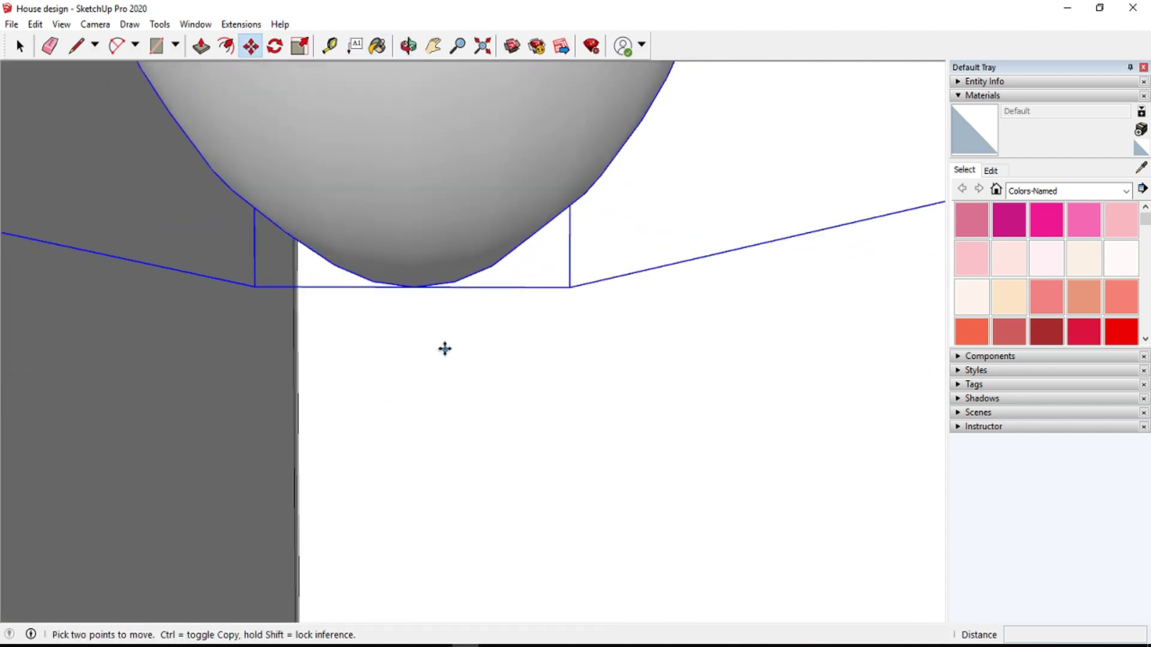
scroll(416, 329, up, 5)
scroll(416, 329, up, 3)
scroll(435, 334, up, 3)
scroll(96, 336, up, 2)
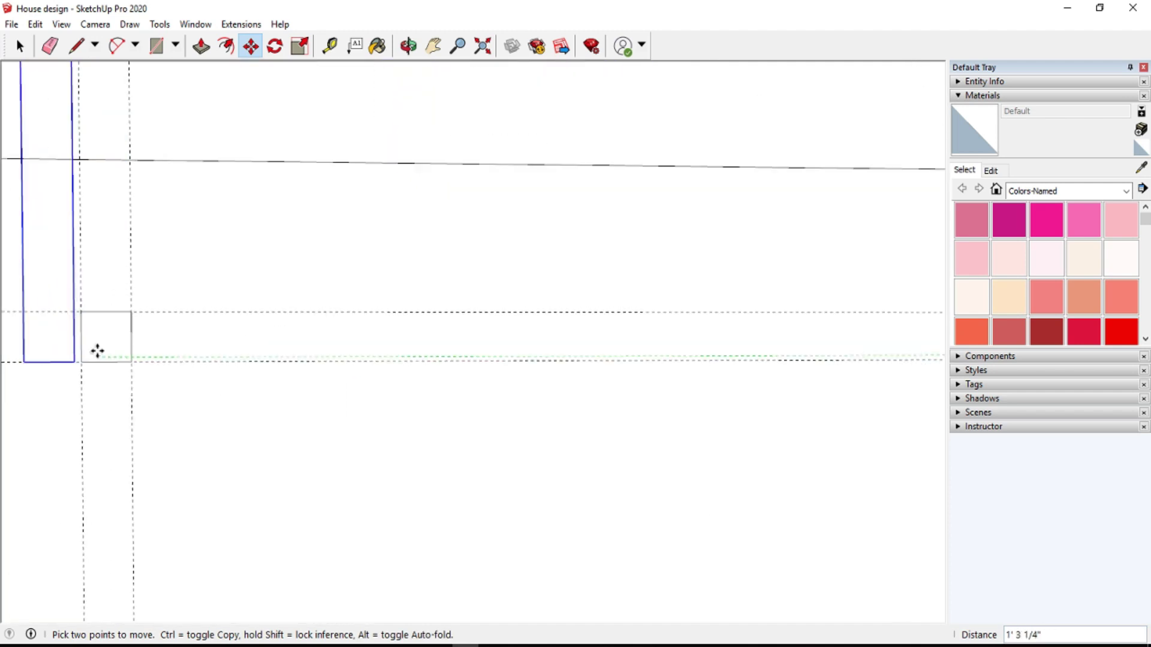
scroll(413, 375, down, 5)
- Erase the stray lines, guides and leftover rectangle edges around both handles
key(e)
drag(240, 288, 372, 430)
click(414, 308)
click(281, 393)
scroll(277, 377, up, 4)
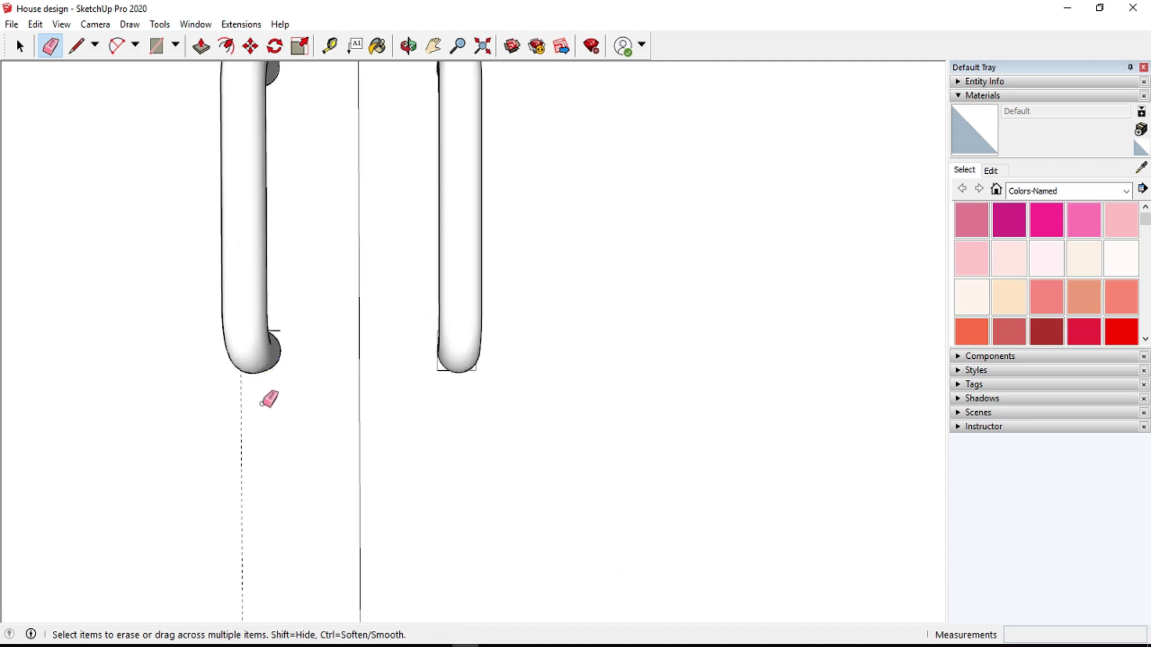
scroll(241, 344, up, 3)
scroll(219, 311, up, 3)
click(218, 313)
scroll(365, 224, down, 2)
drag(796, 252, 587, 293)
scroll(727, 329, down, 3)
scroll(668, 326, up, 4)
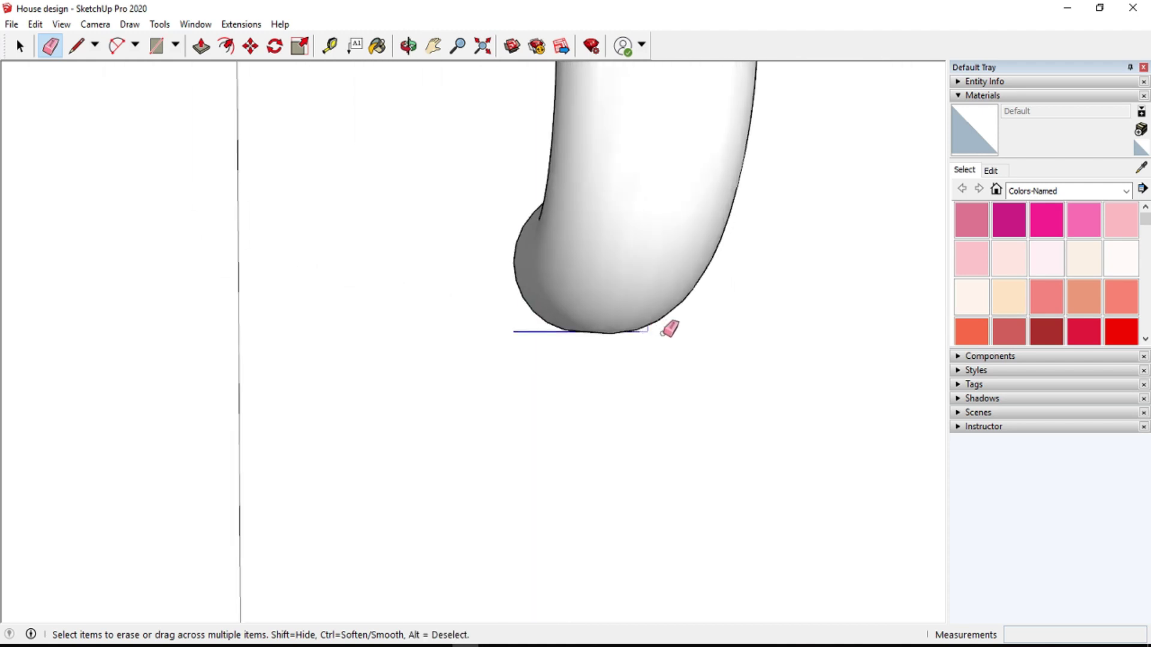
scroll(600, 366, down, 3)
middle_drag(534, 406, 362, 382)
- Draw a line across the lower door, splitting it into two drawer fronts
scroll(360, 387, down, 4)
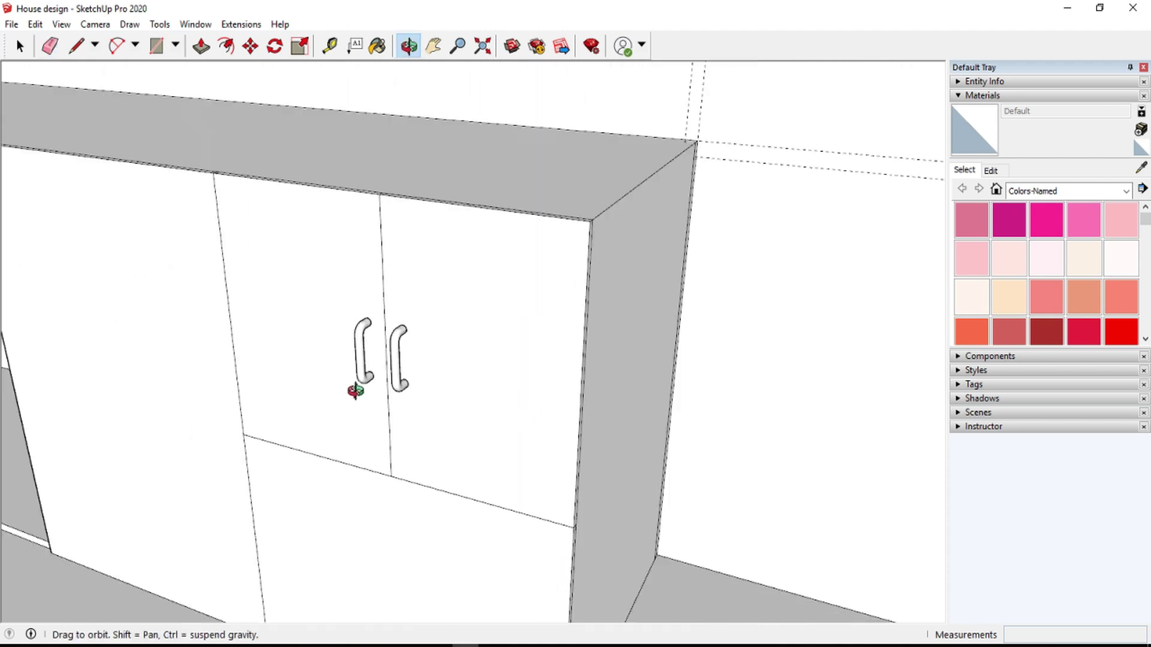
scroll(356, 391, down, 3)
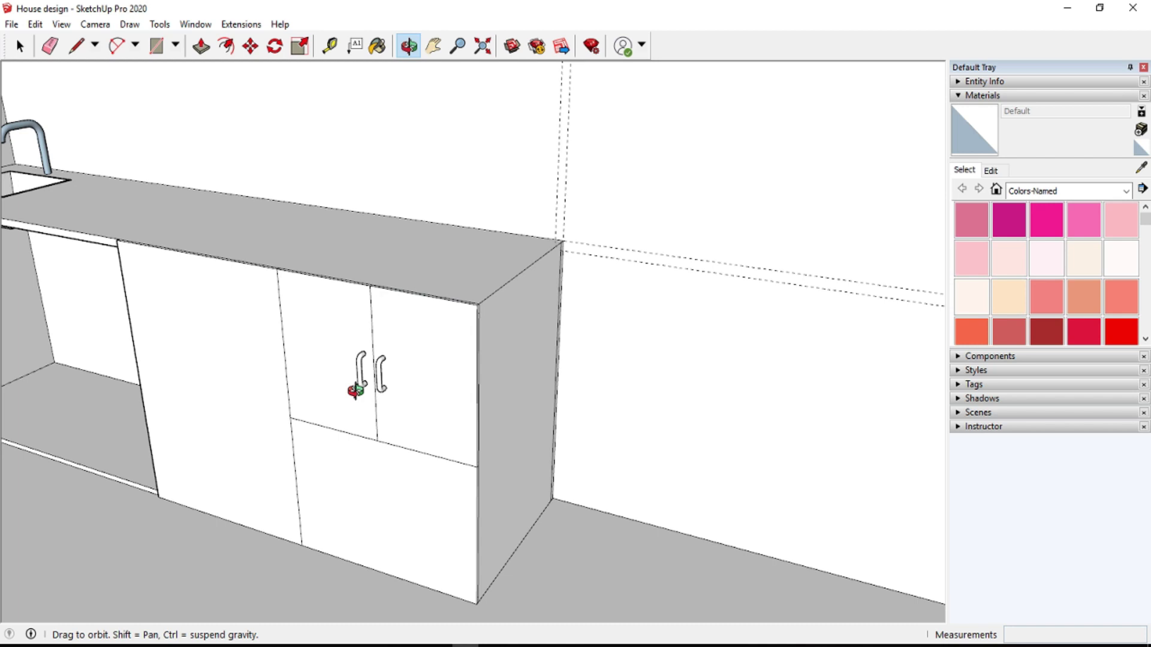
scroll(358, 489, up, 2)
scroll(357, 489, up, 2)
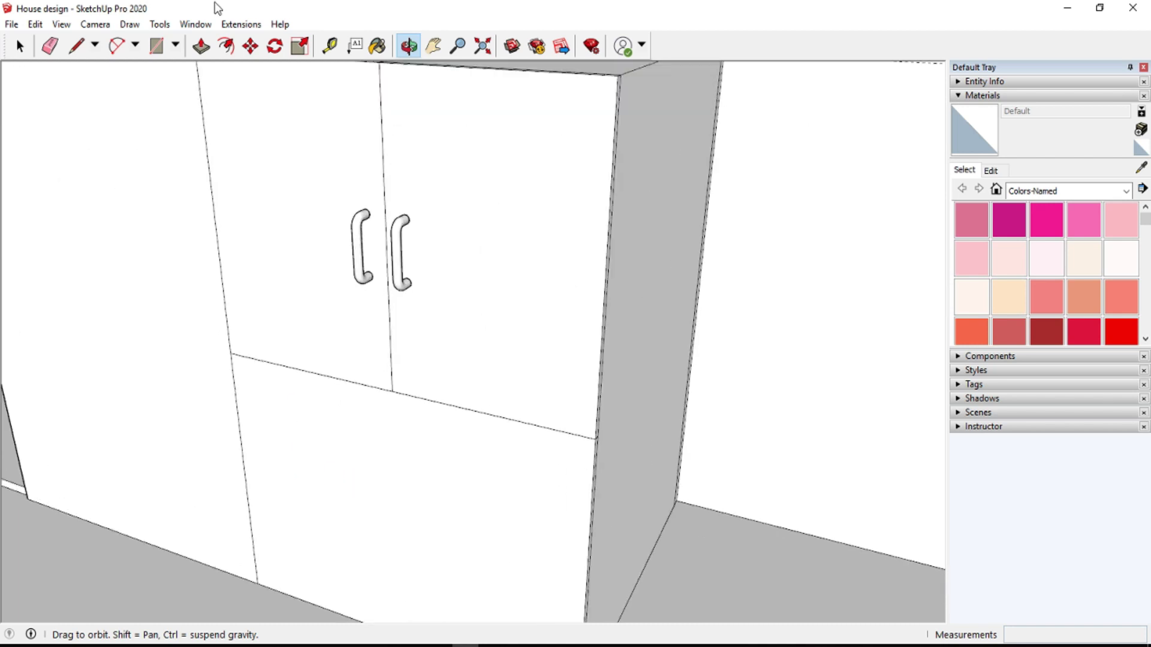
scroll(368, 213, down, 3)
scroll(359, 319, up, 3)
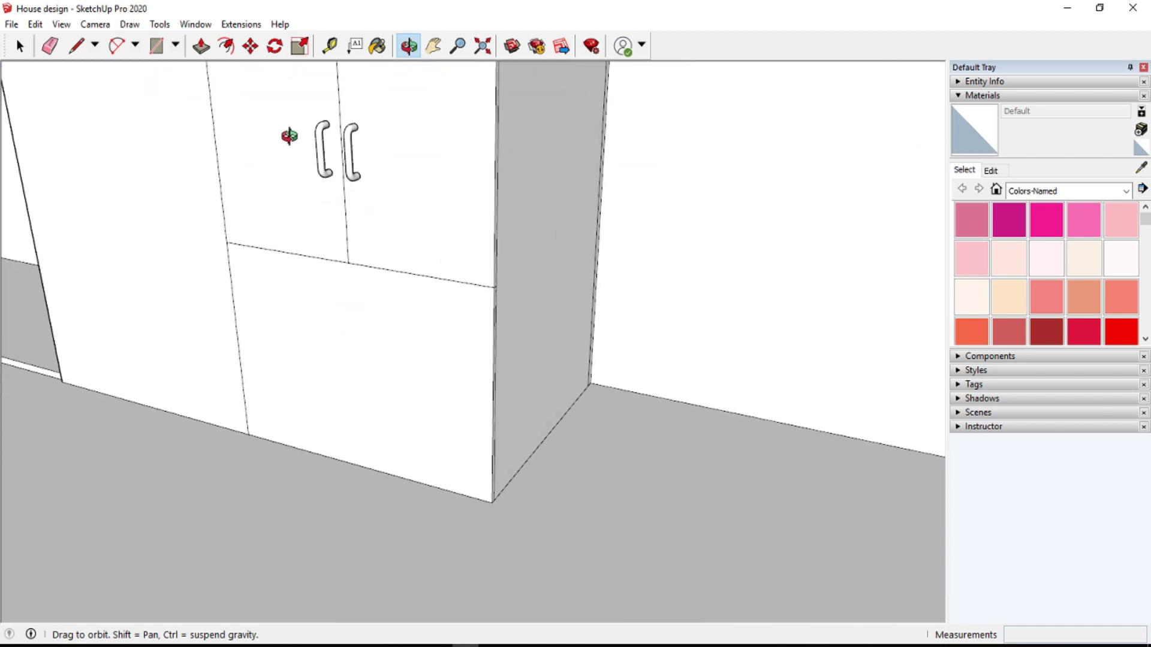
click(329, 46)
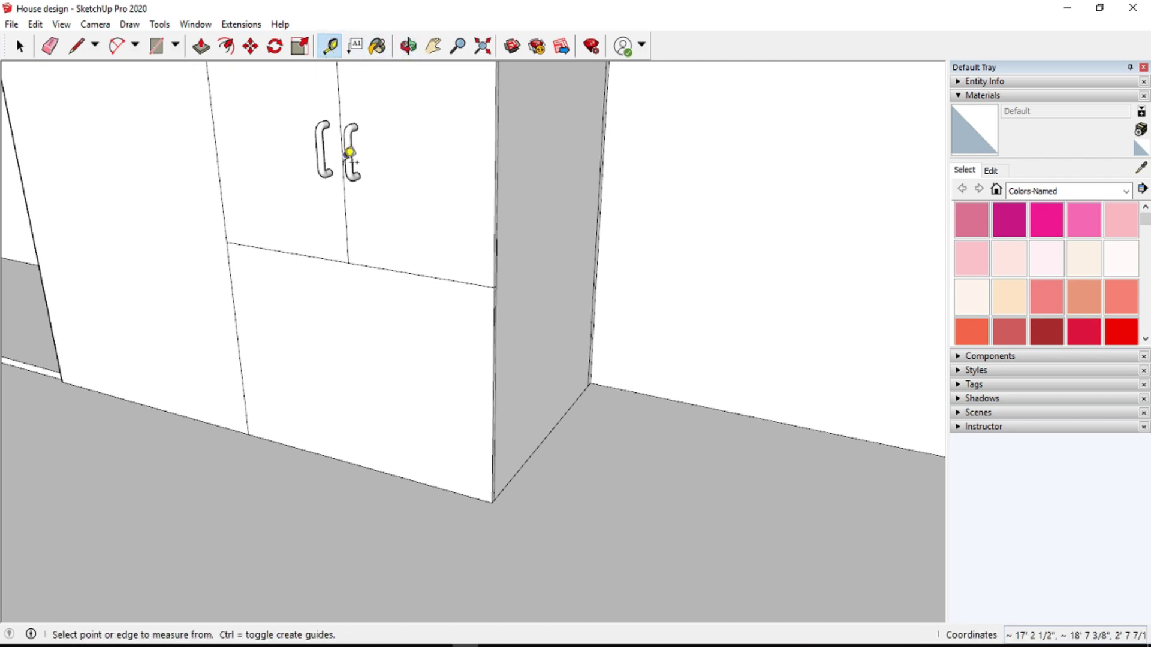
click(76, 45)
click(237, 338)
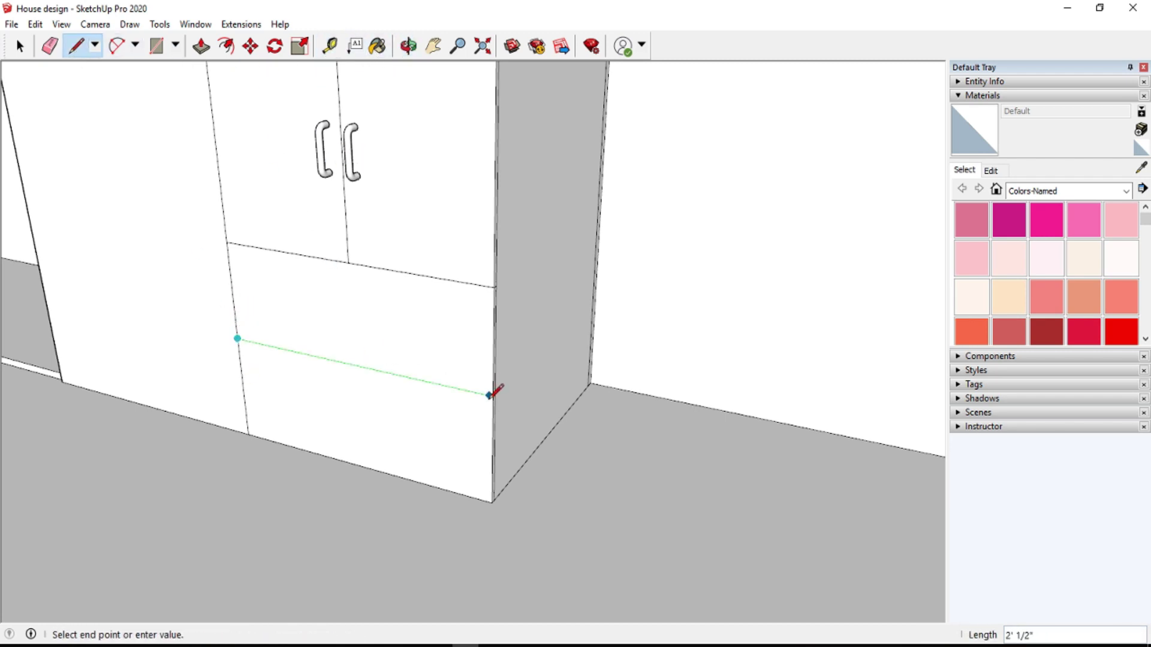
click(494, 395)
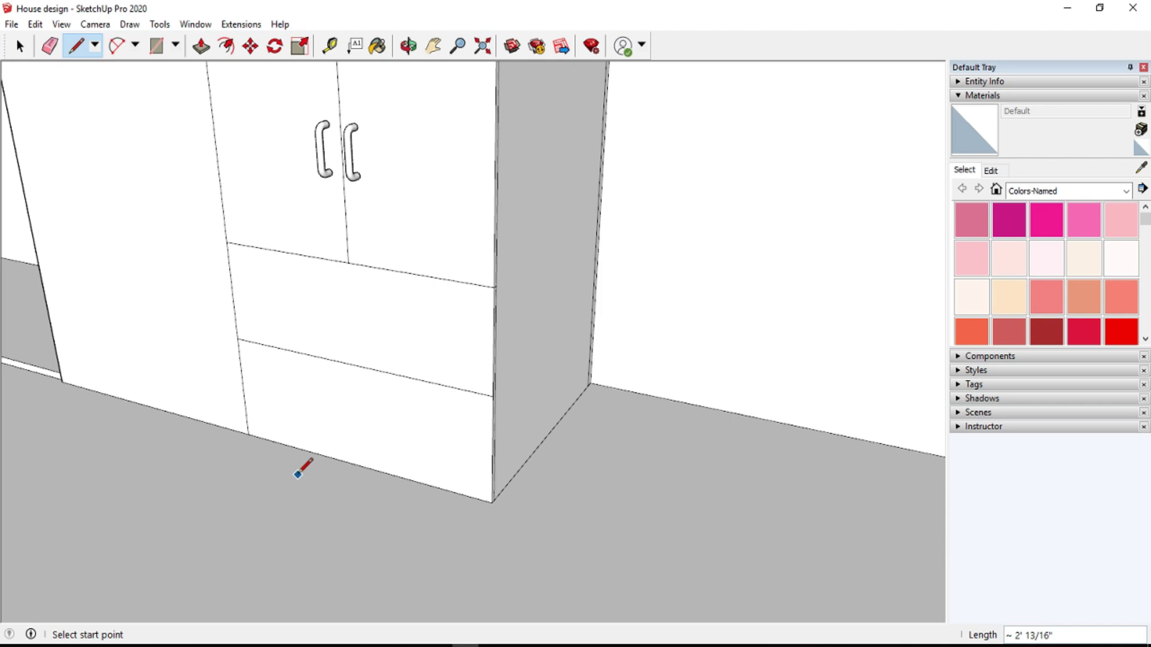
- Place guides 0.5 inch above and 1 1/2 inch below the drawer seam
scroll(298, 474, up, 3)
scroll(362, 417, up, 2)
click(329, 46)
click(334, 316)
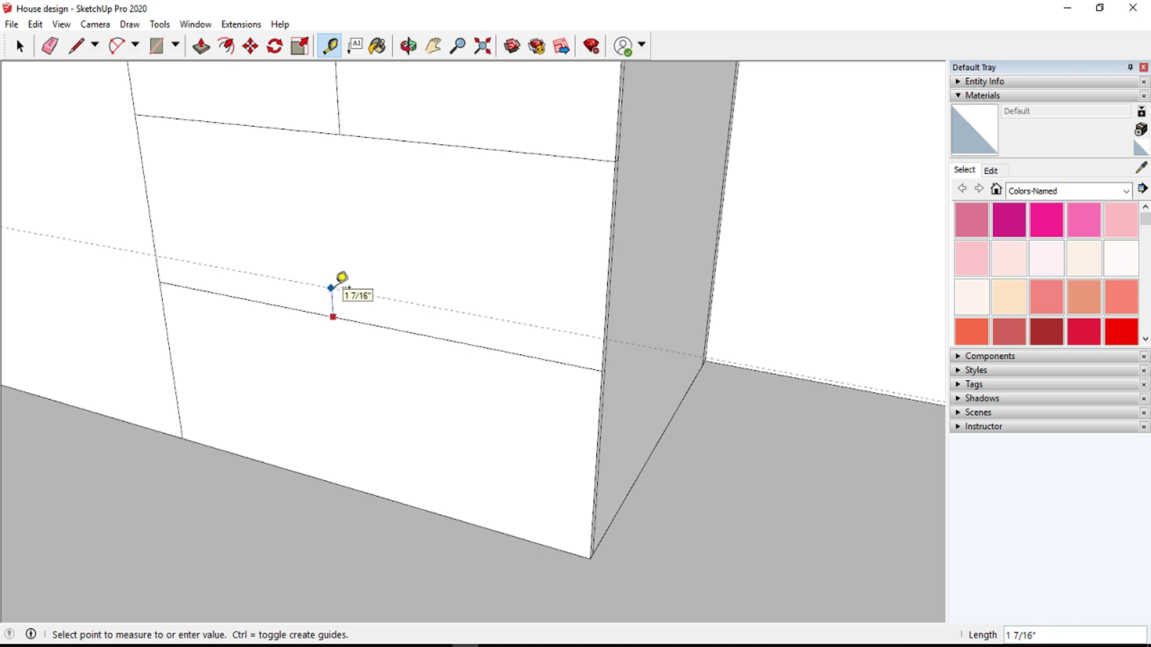
key(Return)
click(339, 318)
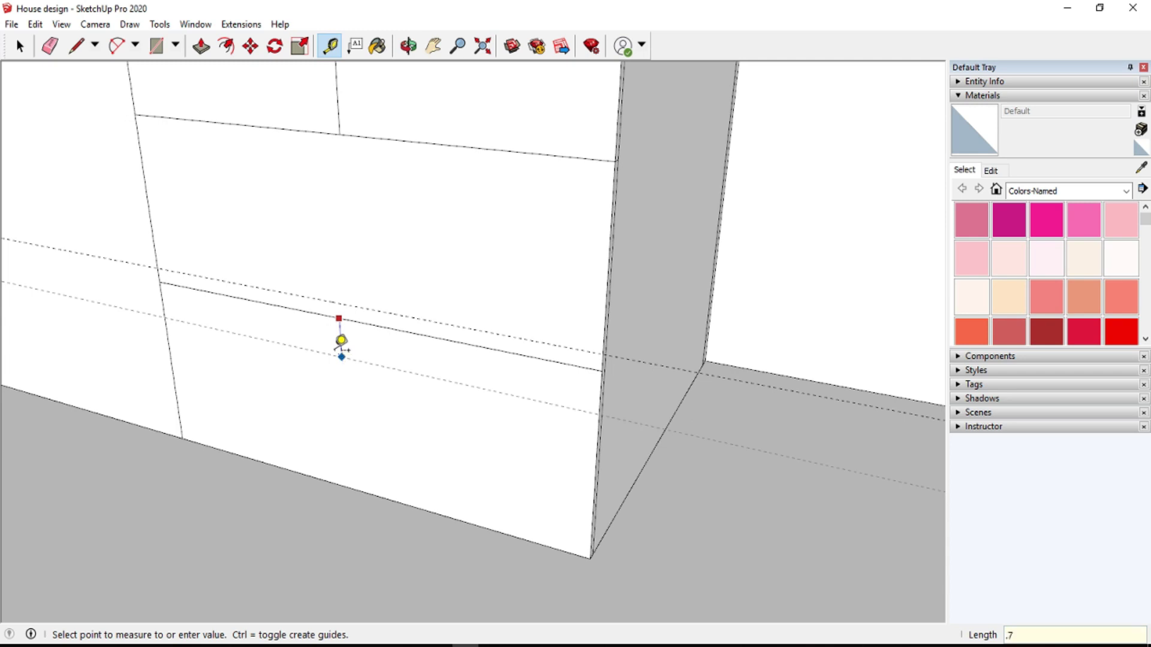
key(Return)
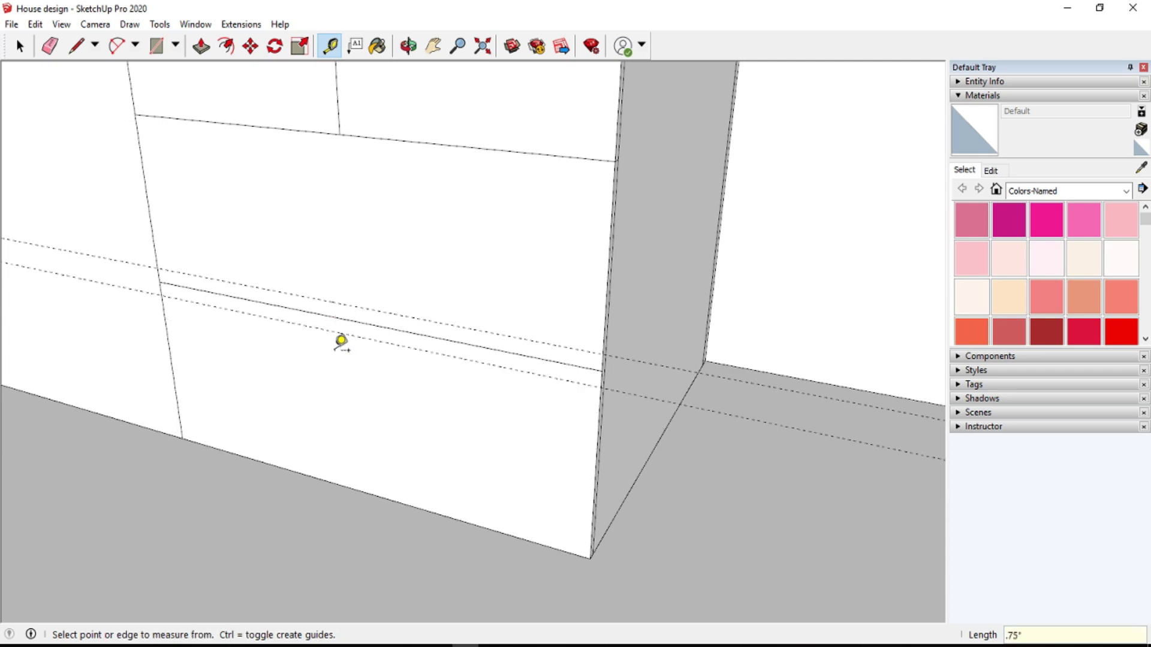
key(ctrl+z)
key(ctrl+z)
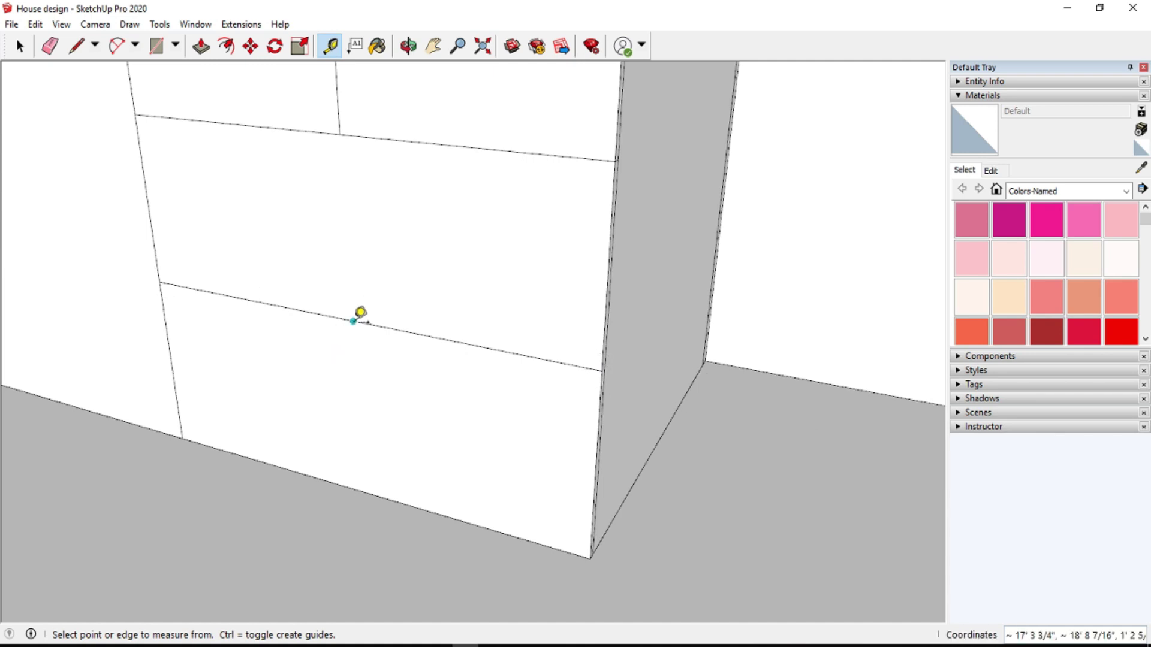
click(353, 322)
text(.5")
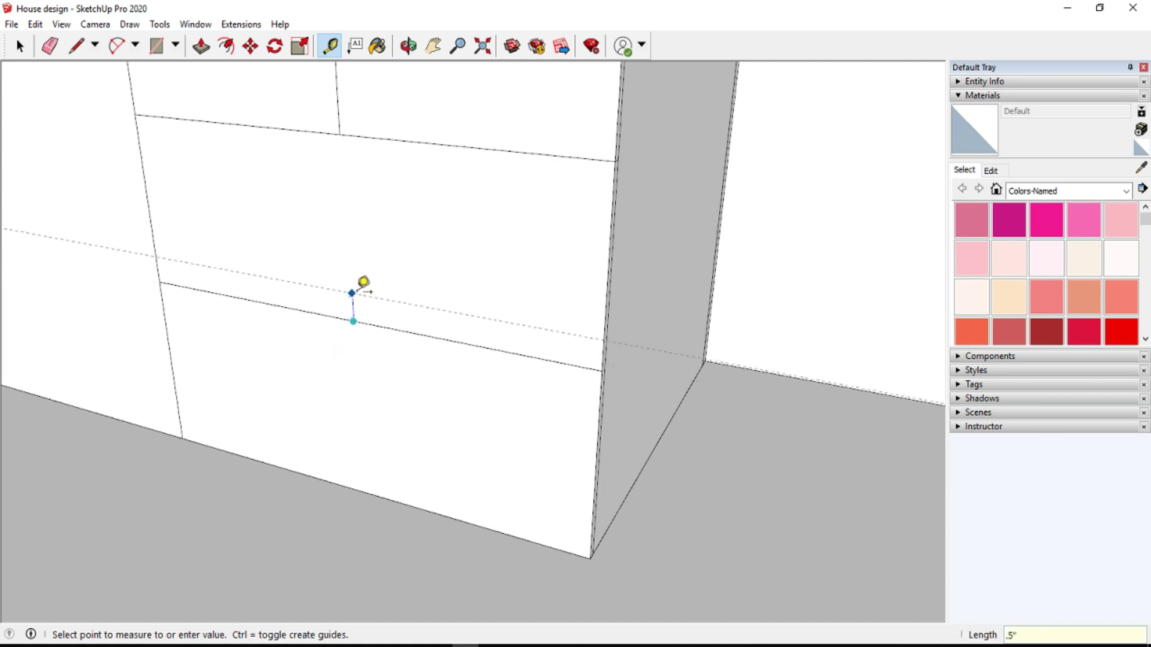
click(354, 311)
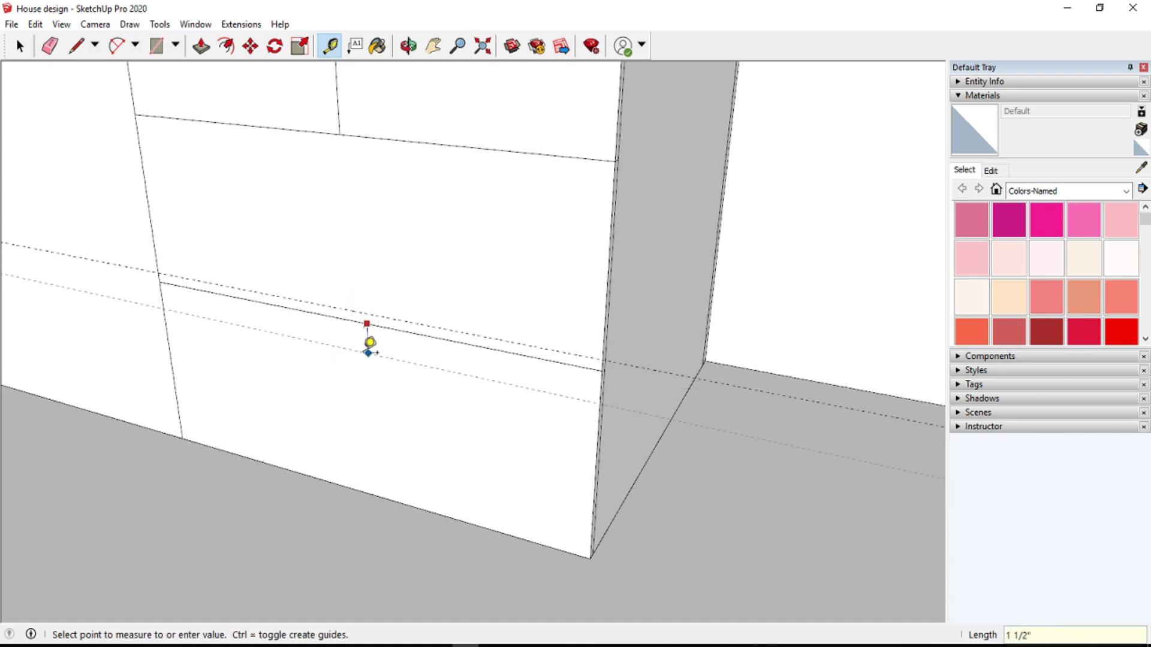
key(Return)
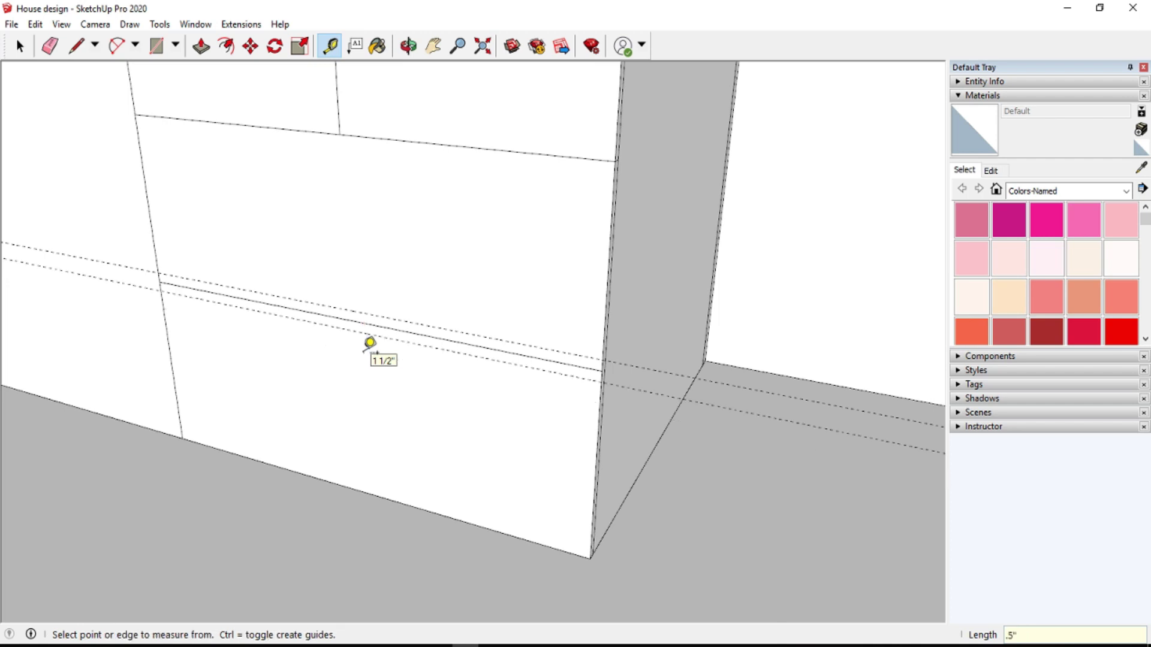
scroll(368, 342, up, 1)
- Draw a vertical line from the drawer's top edge to the bottom, splitting the front
click(77, 45)
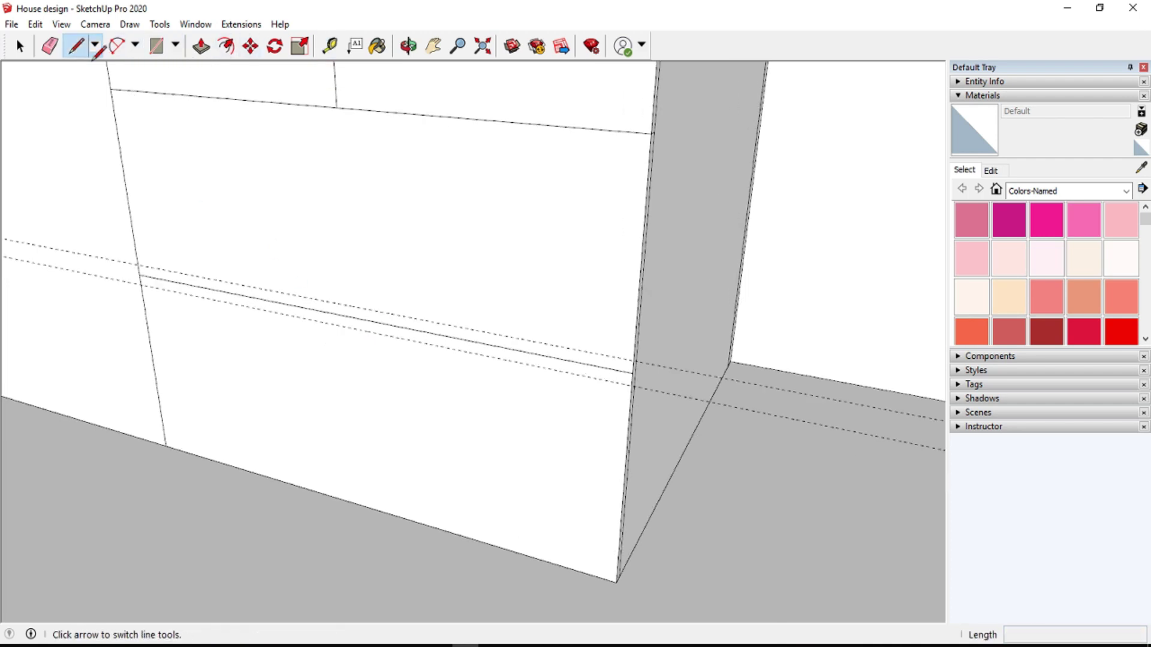
click(337, 108)
click(360, 505)
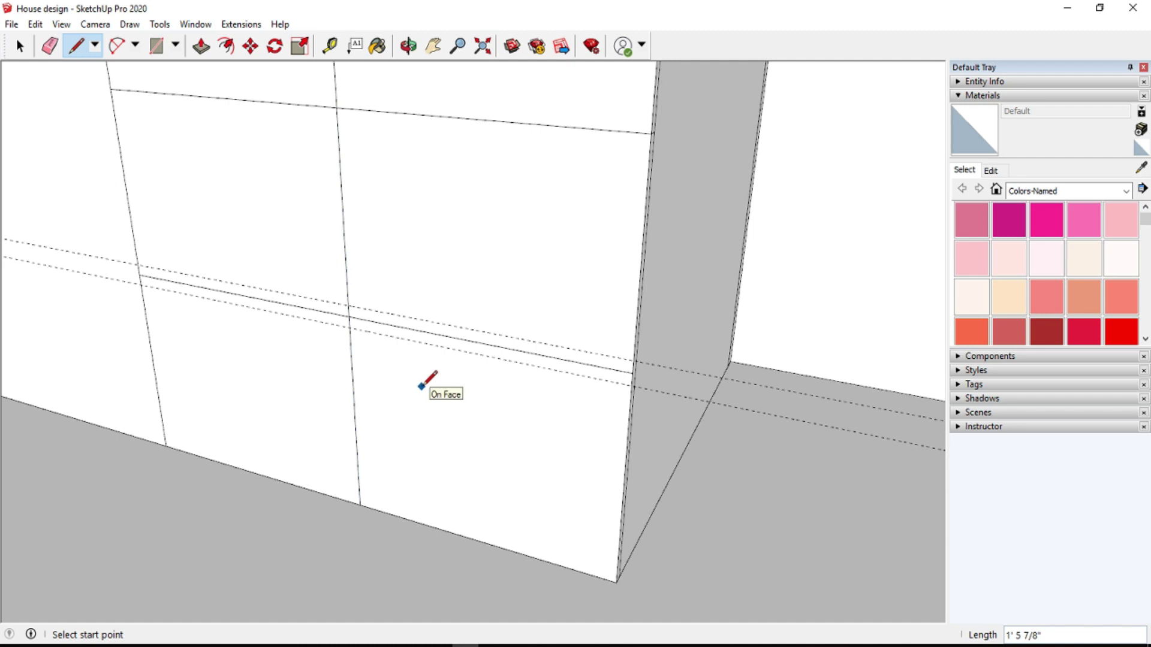
scroll(359, 324, up, 2)
scroll(373, 334, up, 2)
- Add guides 3 inches either side of the vertical edge, plus 7/8-inch offset guides
click(330, 46)
click(331, 220)
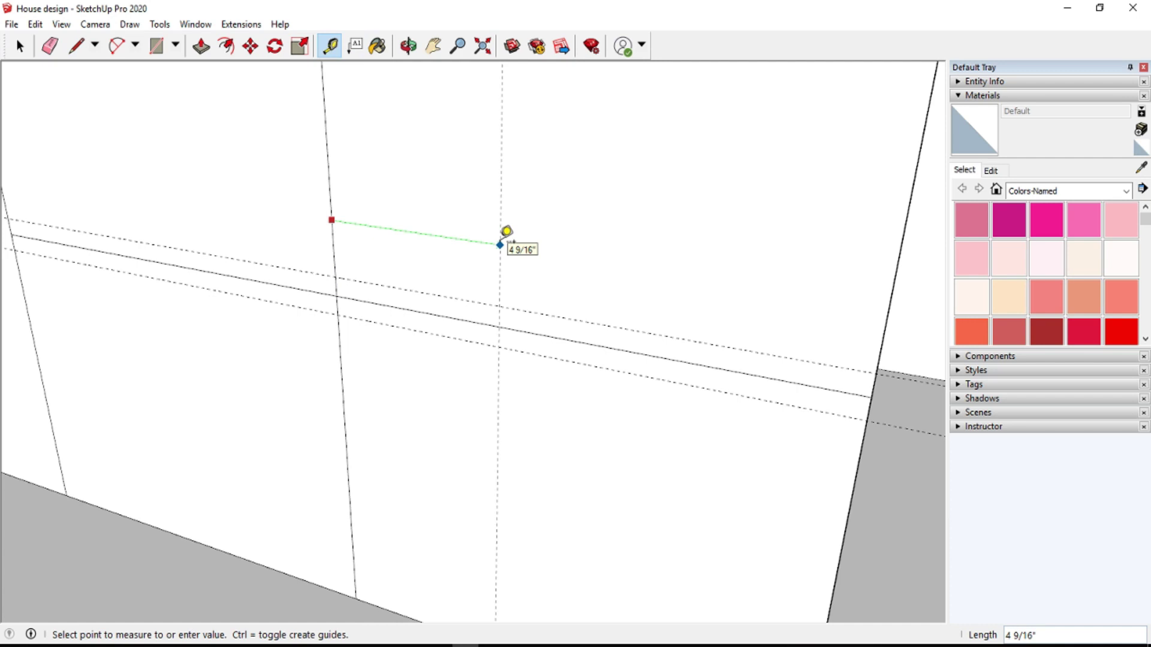
text(3)
key(Return)
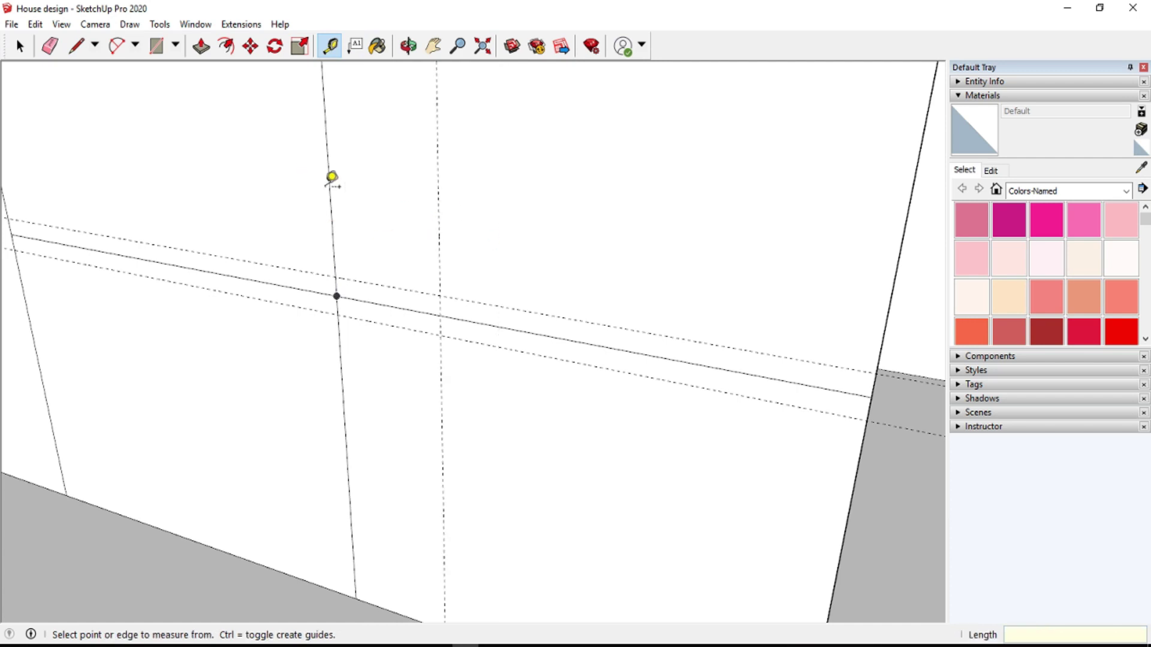
click(329, 190)
key(Return)
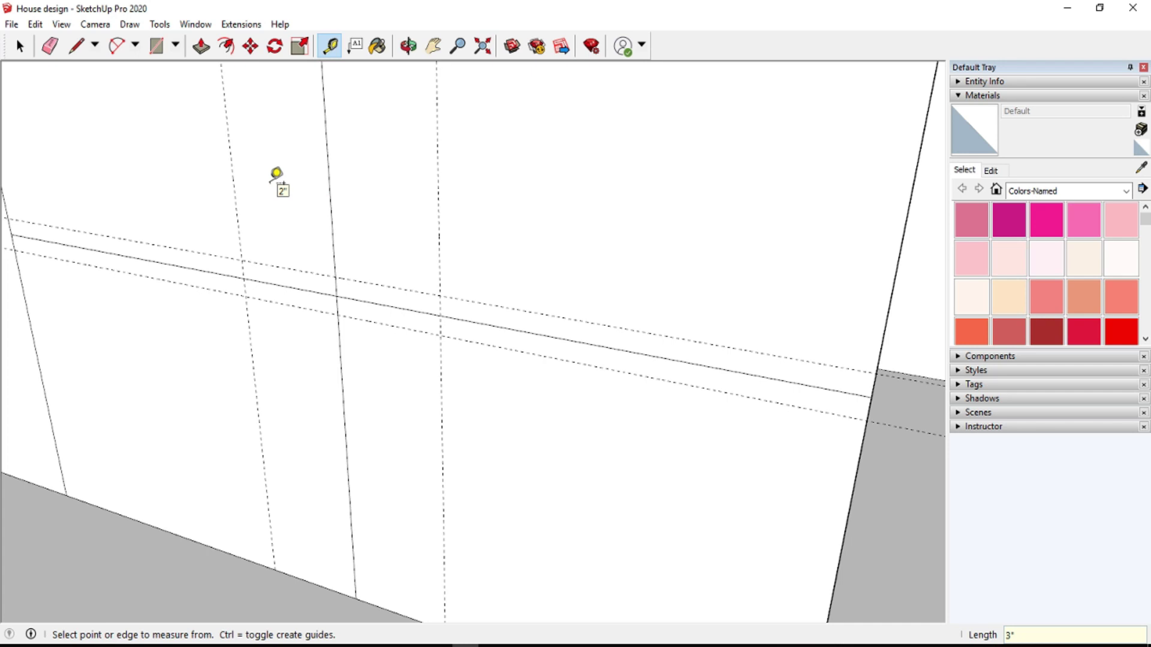
scroll(588, 347, down, 3)
scroll(580, 307, down, 1)
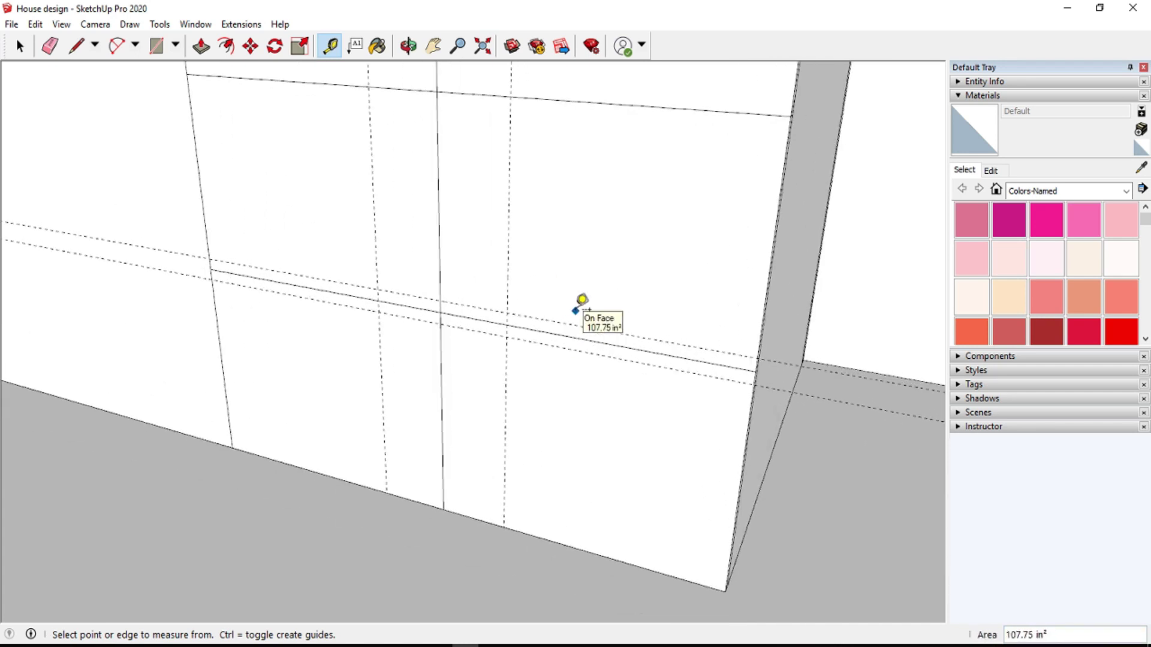
scroll(386, 270, up, 4)
click(374, 261)
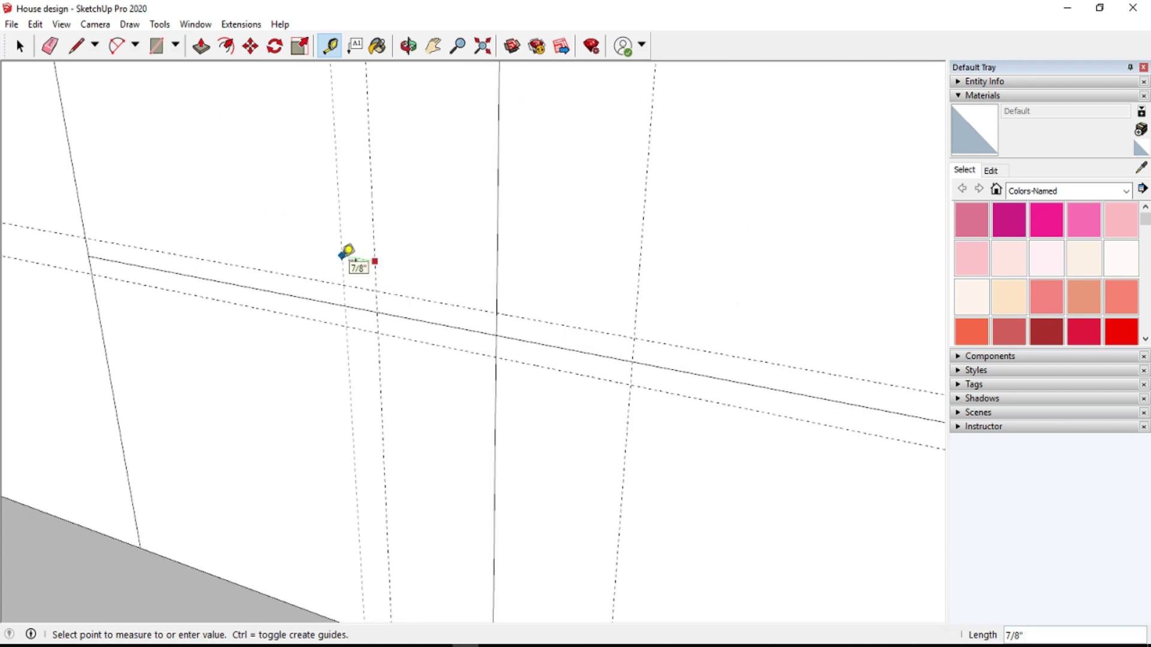
click(340, 256)
click(634, 313)
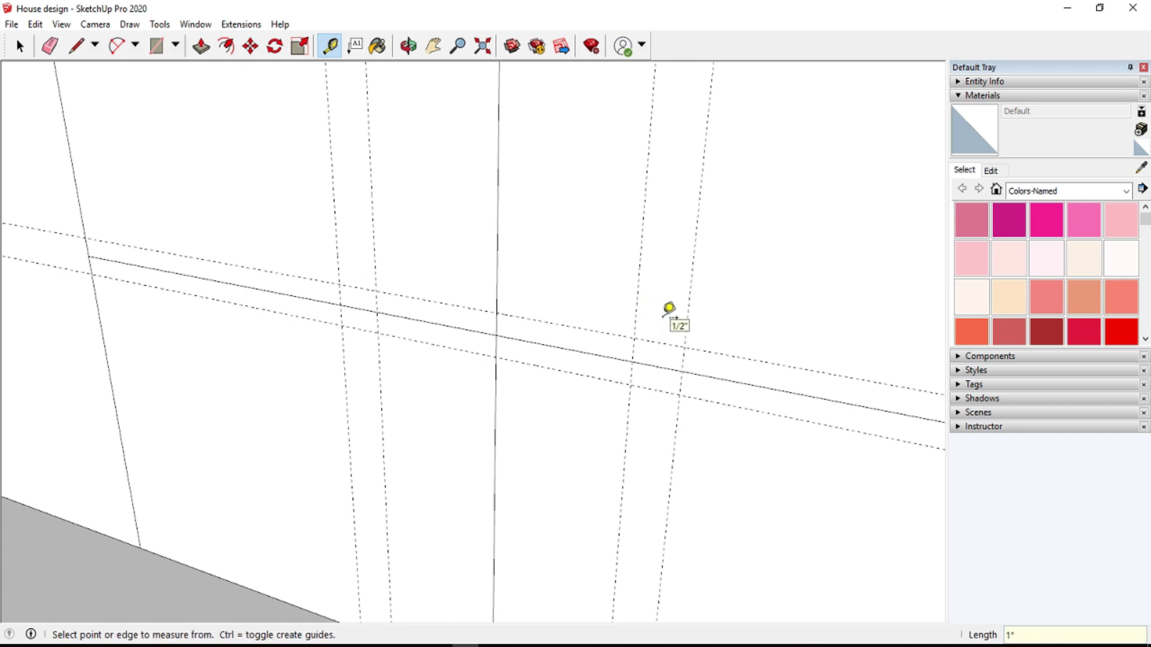
- Draw a small rectangle starting at a guide intersection
click(156, 46)
click(338, 283)
click(378, 331)
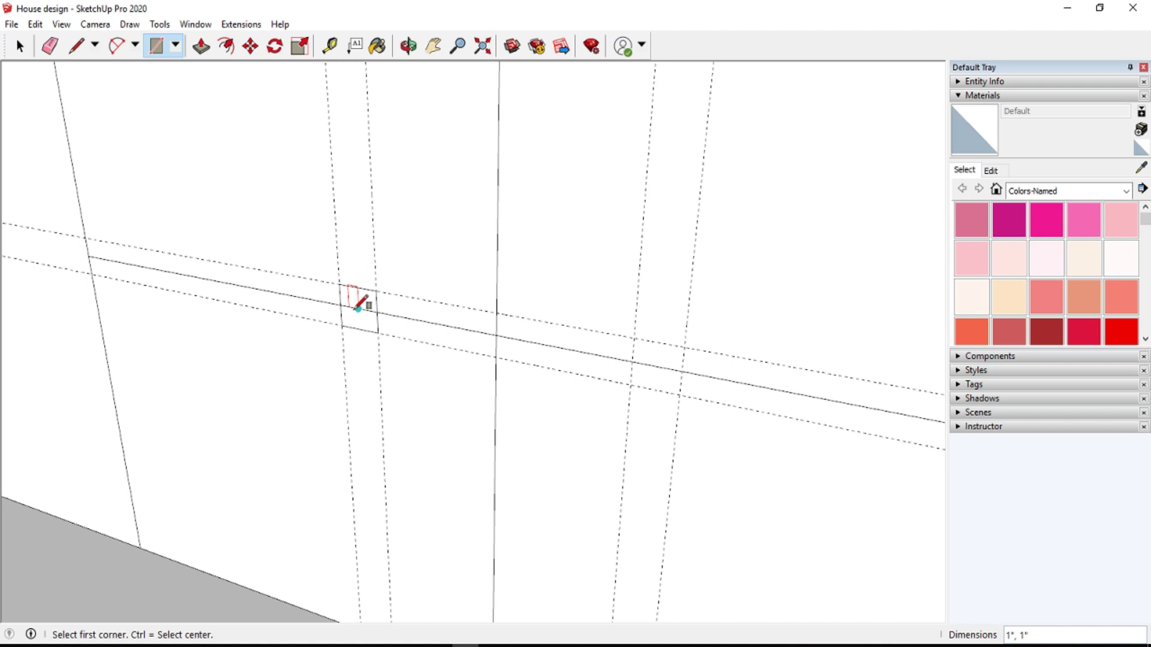
- Draw short lines from the left rectangle corner, one 1.5 along the red axis
click(84, 47)
click(358, 309)
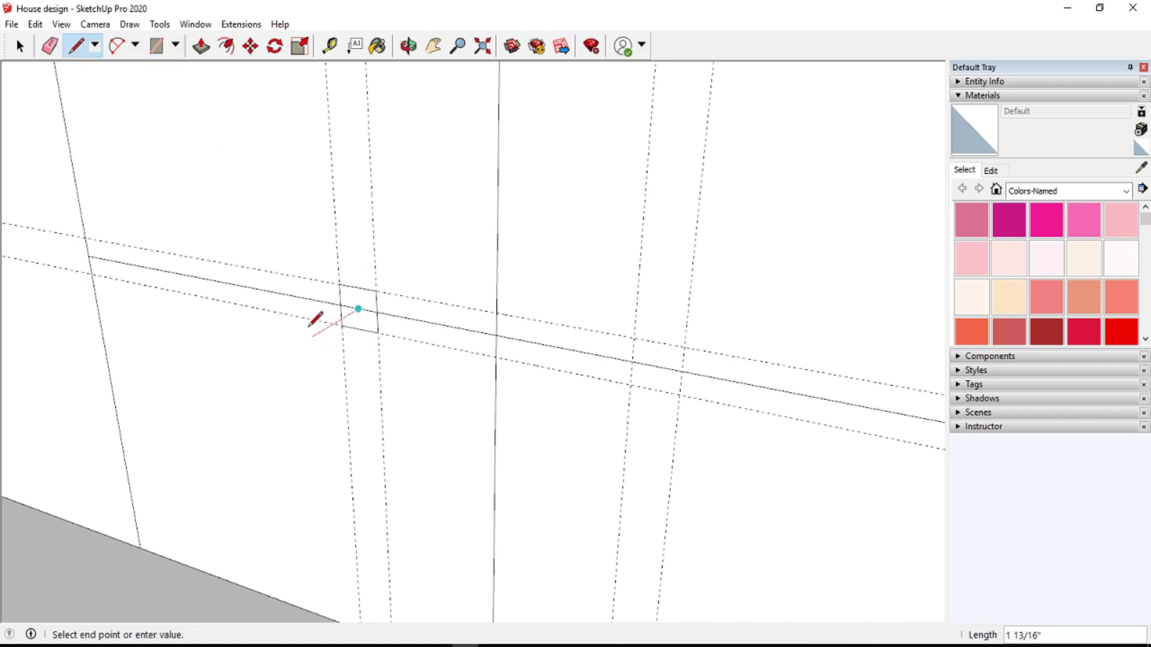
click(334, 324)
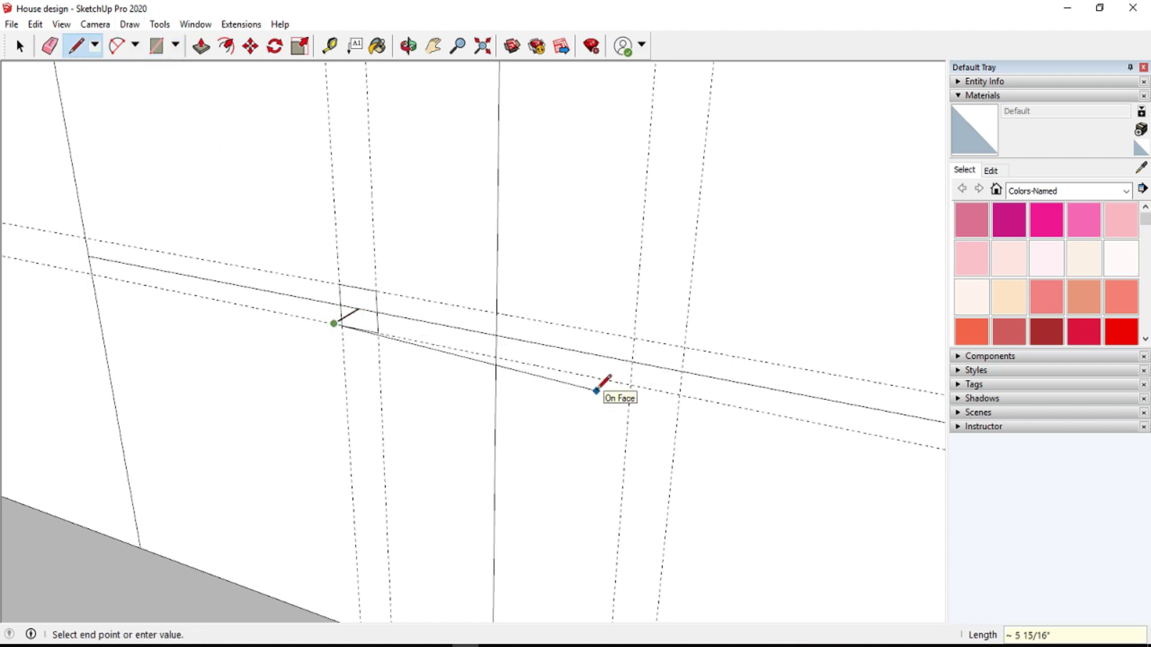
key(Escape)
click(358, 309)
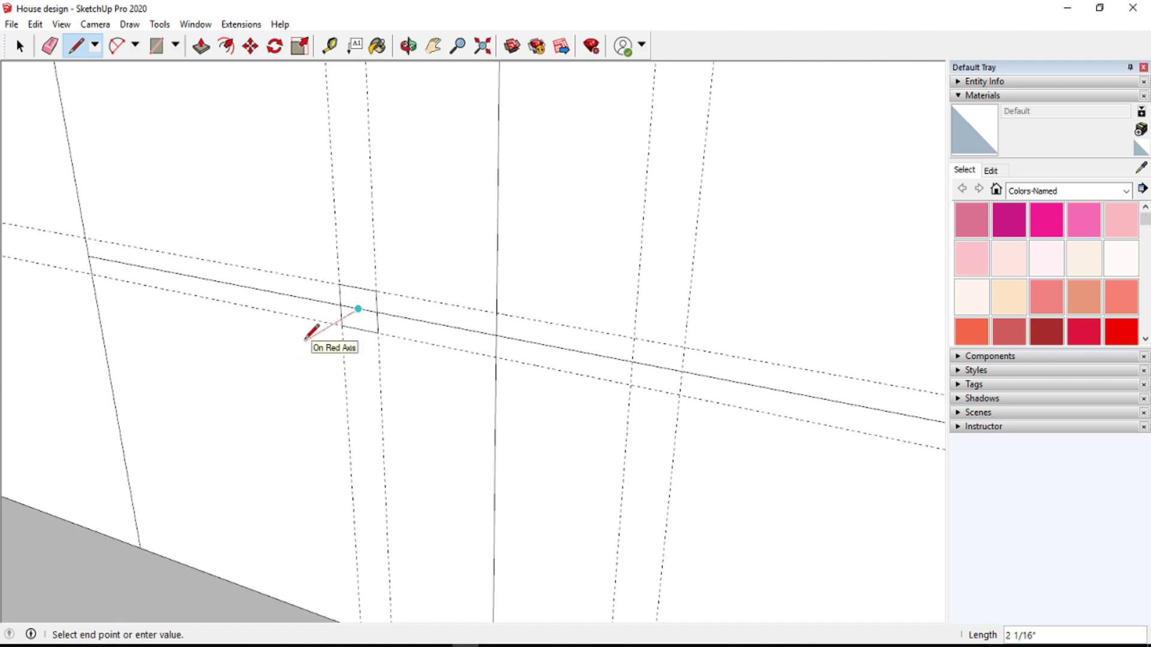
key(Return)
key(Escape)
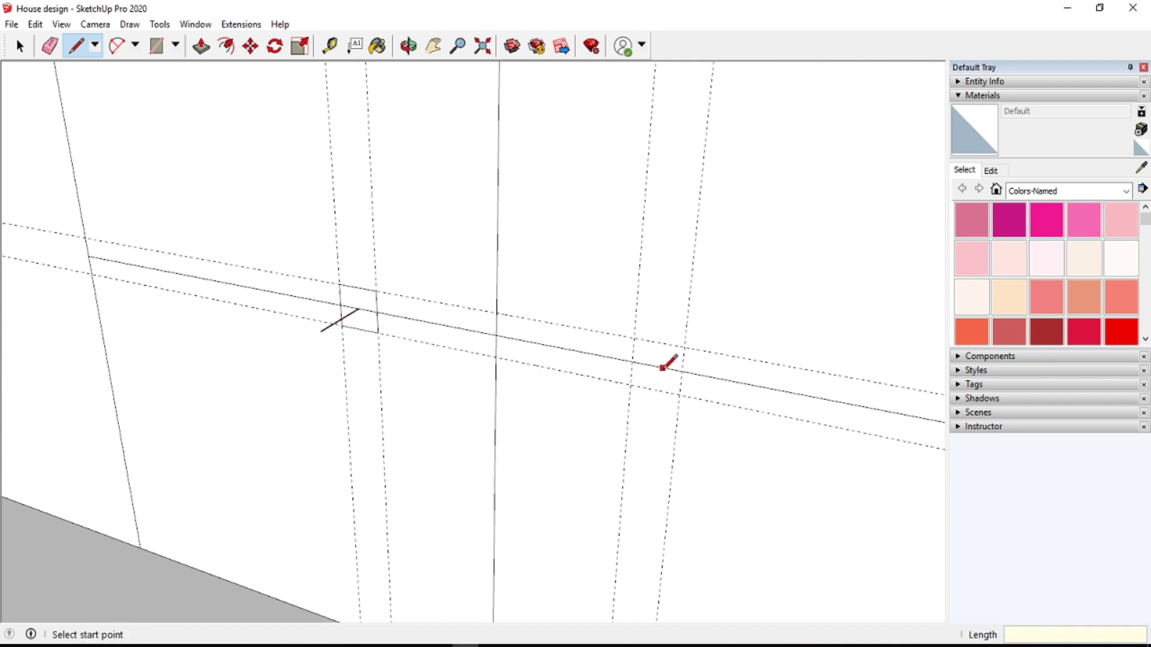
- Draw a 1-inch square on the right and link its midpoint to the left endpoint
key(r)
click(633, 339)
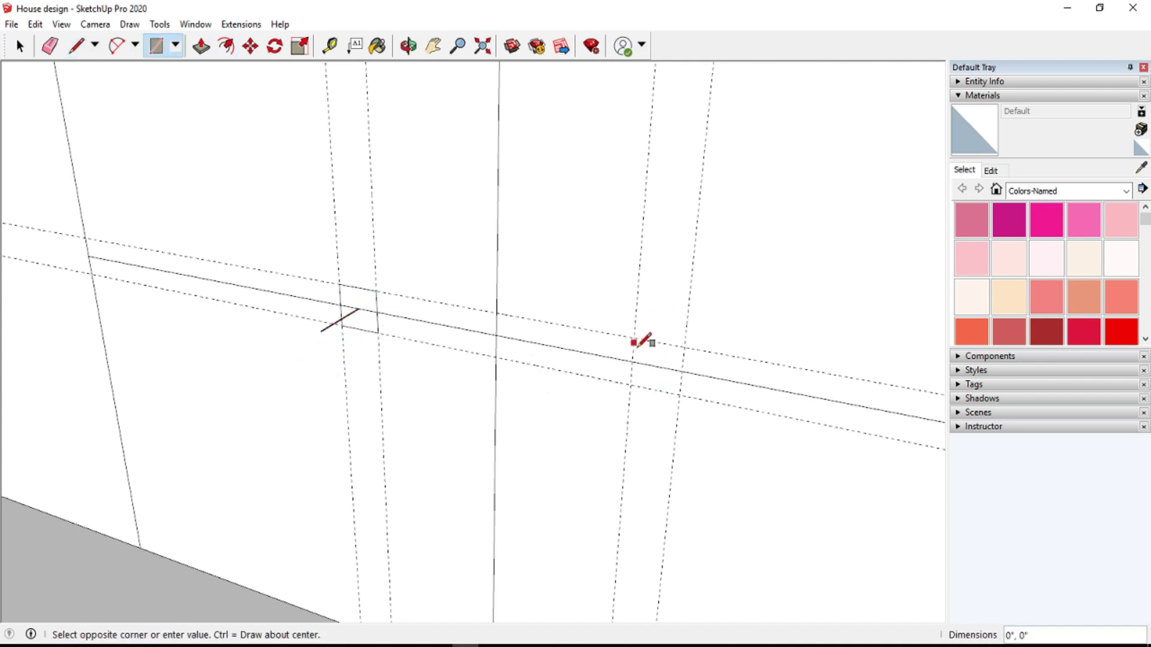
click(679, 395)
key(l)
click(656, 366)
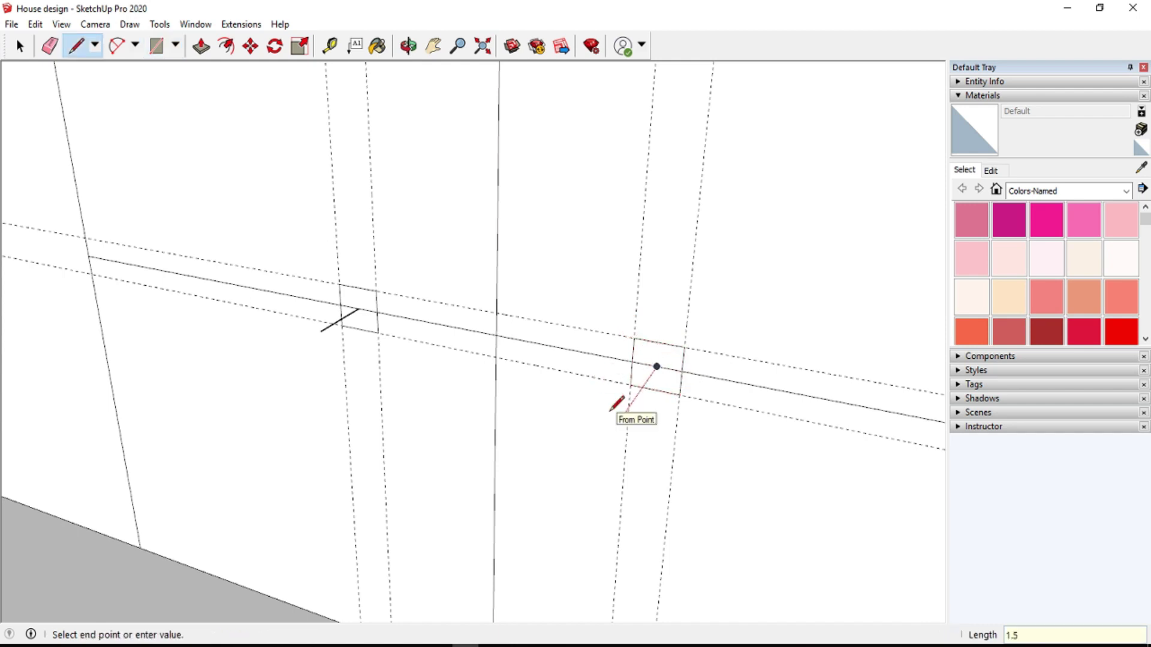
click(321, 331)
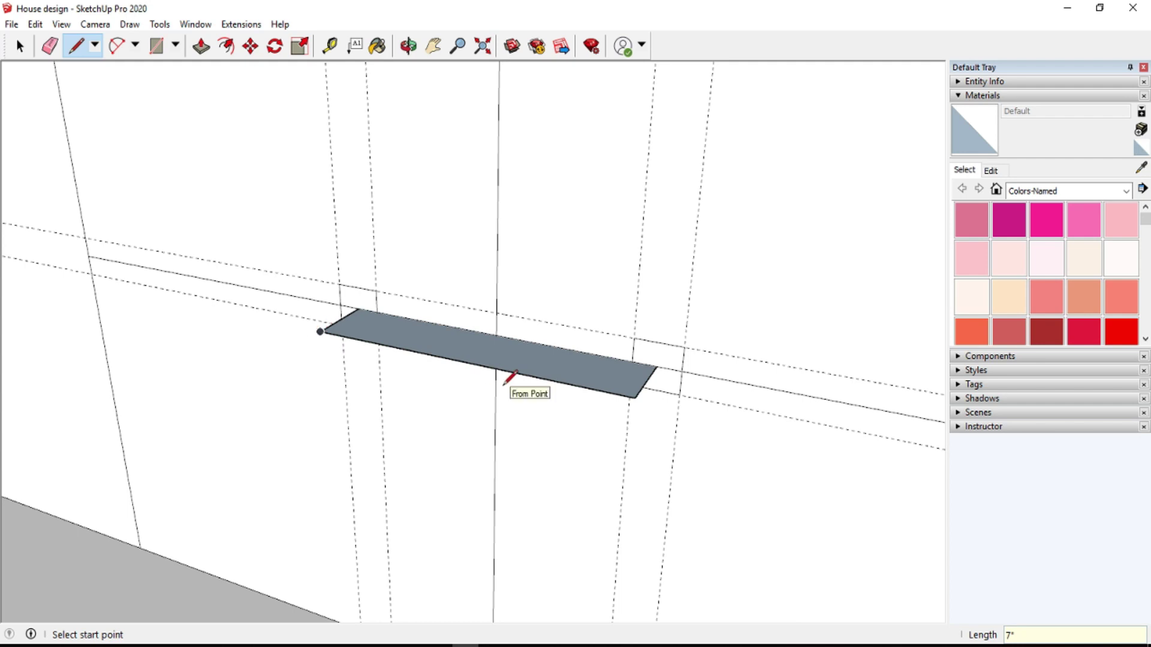
- Erase the handle outline's top edge and face
click(51, 45)
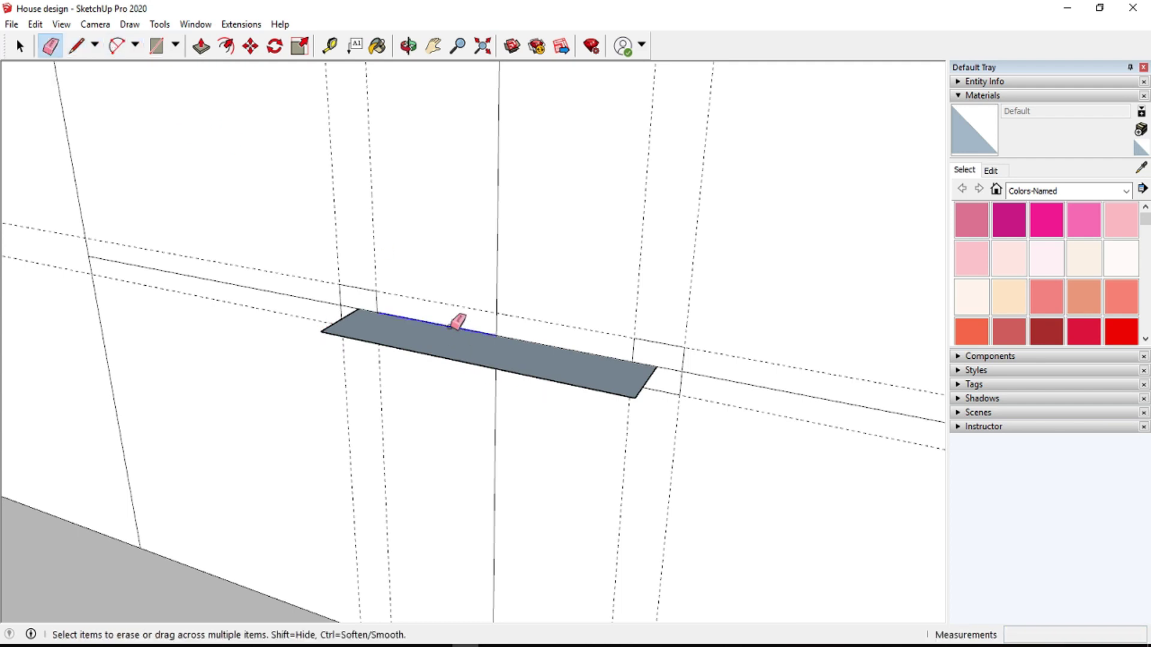
click(539, 342)
scroll(655, 411, up, 1)
scroll(655, 411, up, 2)
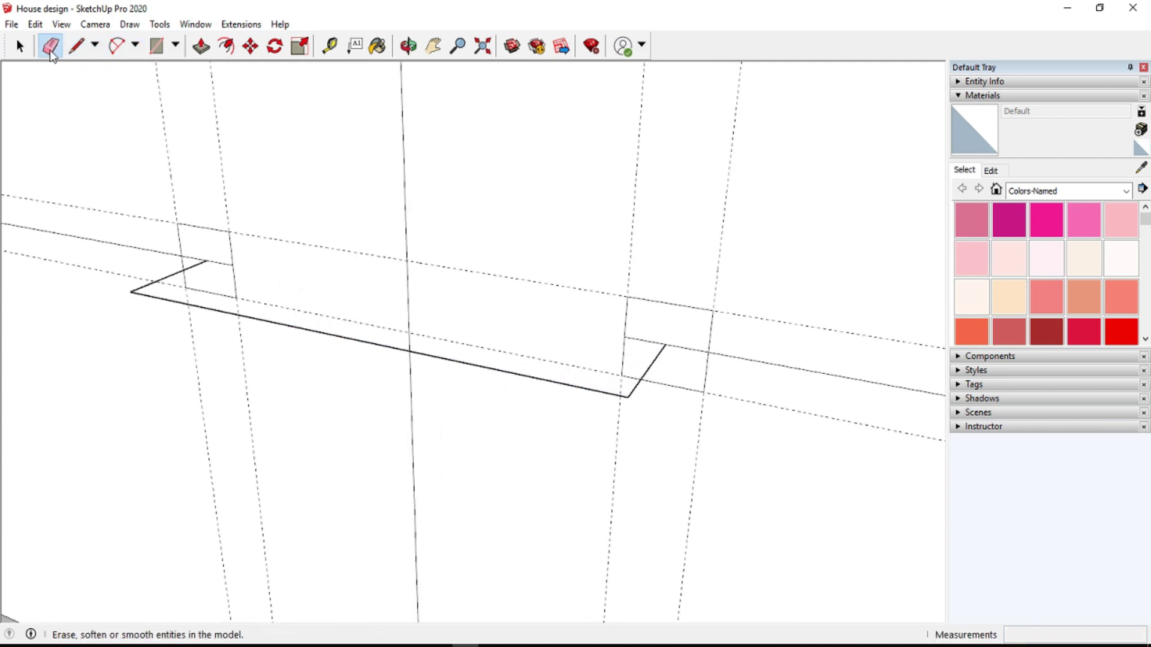
- Add Tape Measure guides beside the outline and at its left and right corners
click(329, 46)
click(226, 312)
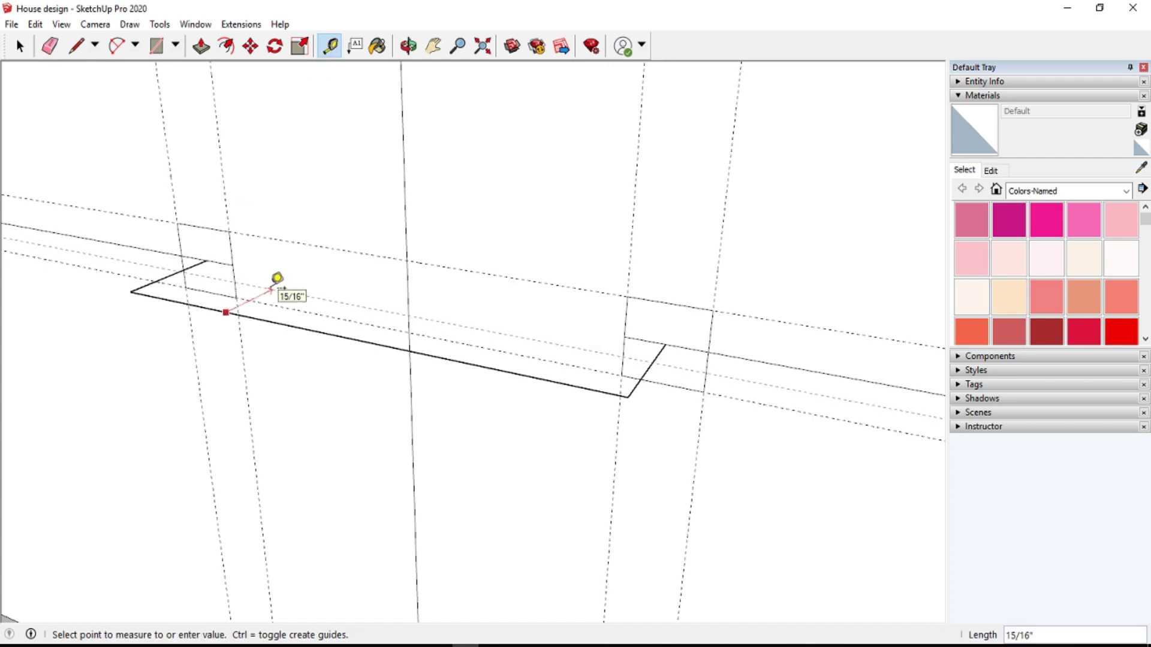
click(276, 278)
scroll(165, 257, up, 2)
click(144, 293)
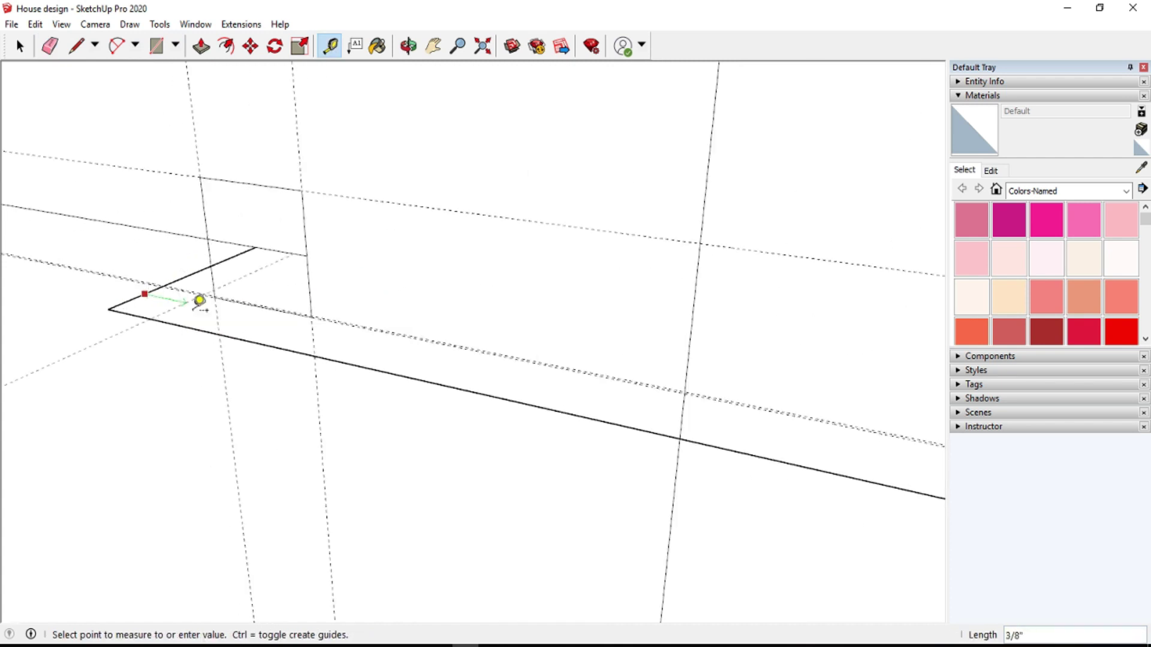
key(Return)
scroll(200, 313, down, 2)
scroll(617, 393, up, 2)
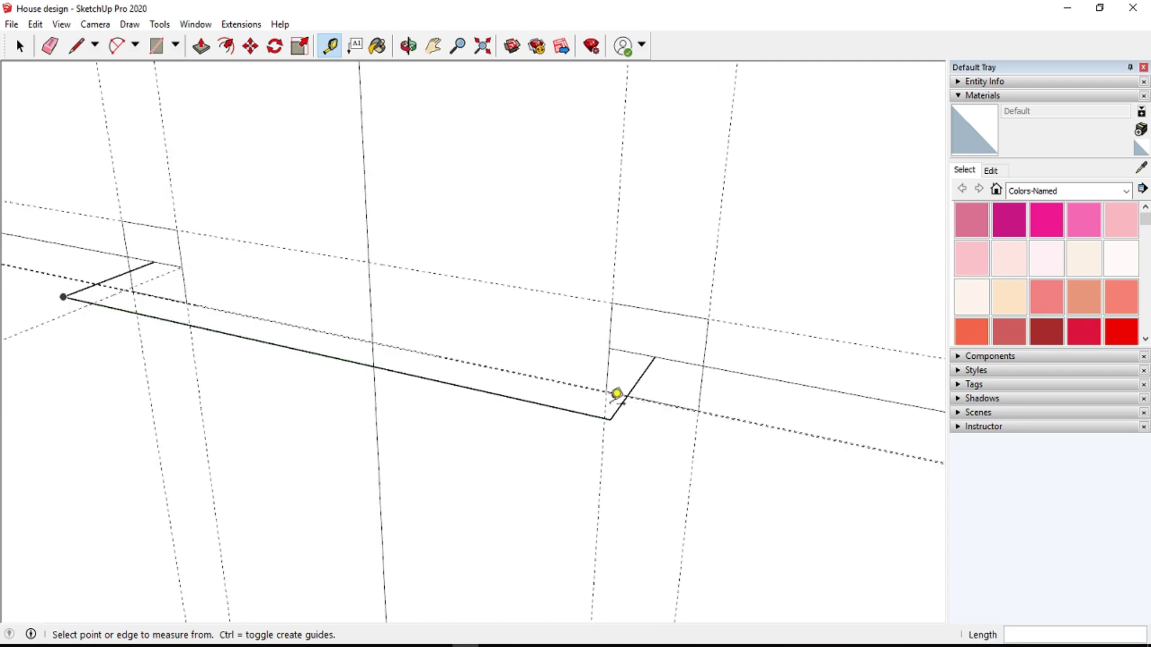
click(619, 407)
key(Return)
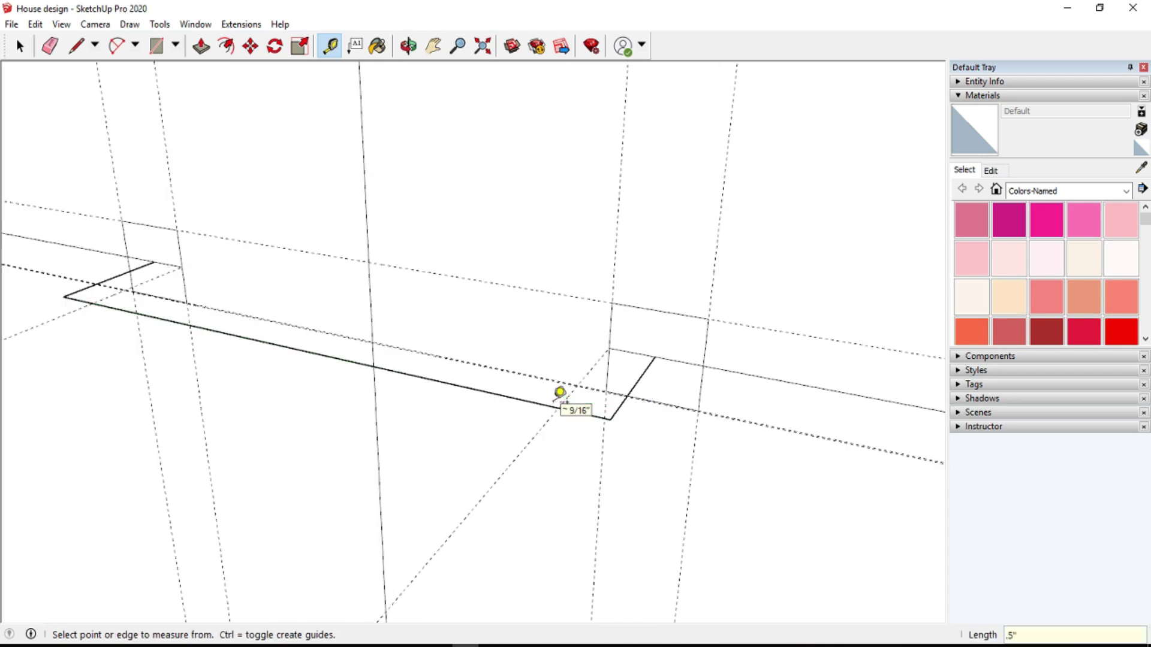
click(408, 46)
mouse_move(503, 132)
mouse_down()
mouse_move(543, 154)
mouse_move(680, 56)
mouse_move(624, 182)
mouse_move(596, 120)
mouse_up()
- Fillet the handle outline's top-right and top-left corners with arcs
key(a)
click(646, 215)
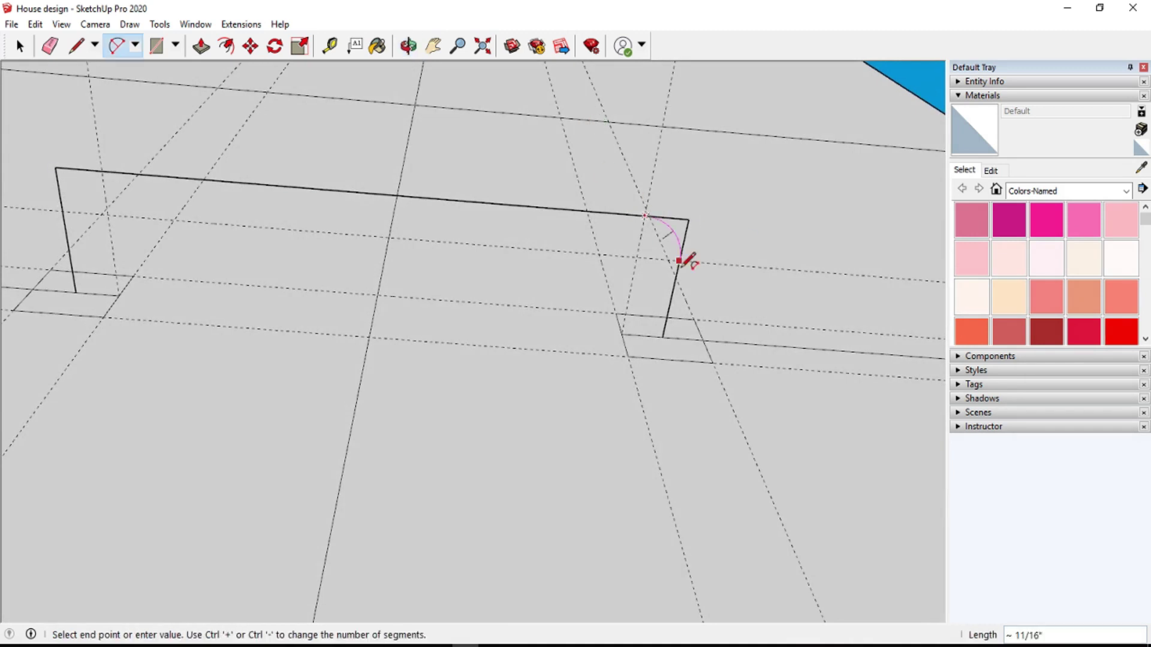
click(679, 254)
click(62, 210)
click(109, 173)
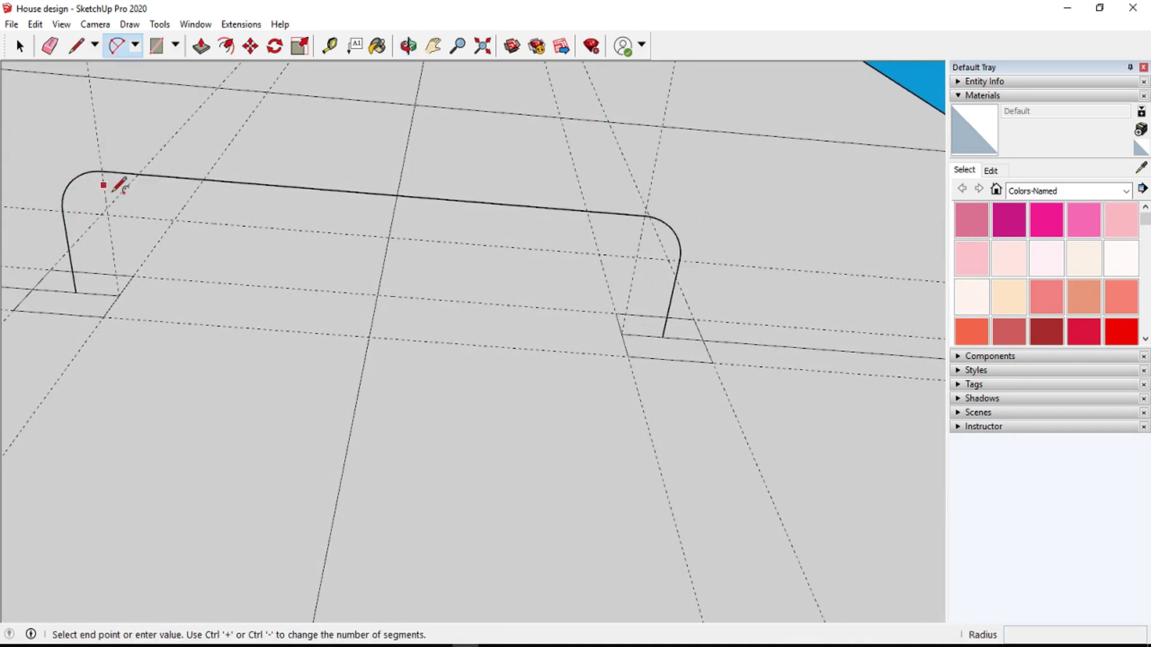
- Erase the bottom-left short edge and draw a 1/2" circle at the left leg's end
click(48, 48)
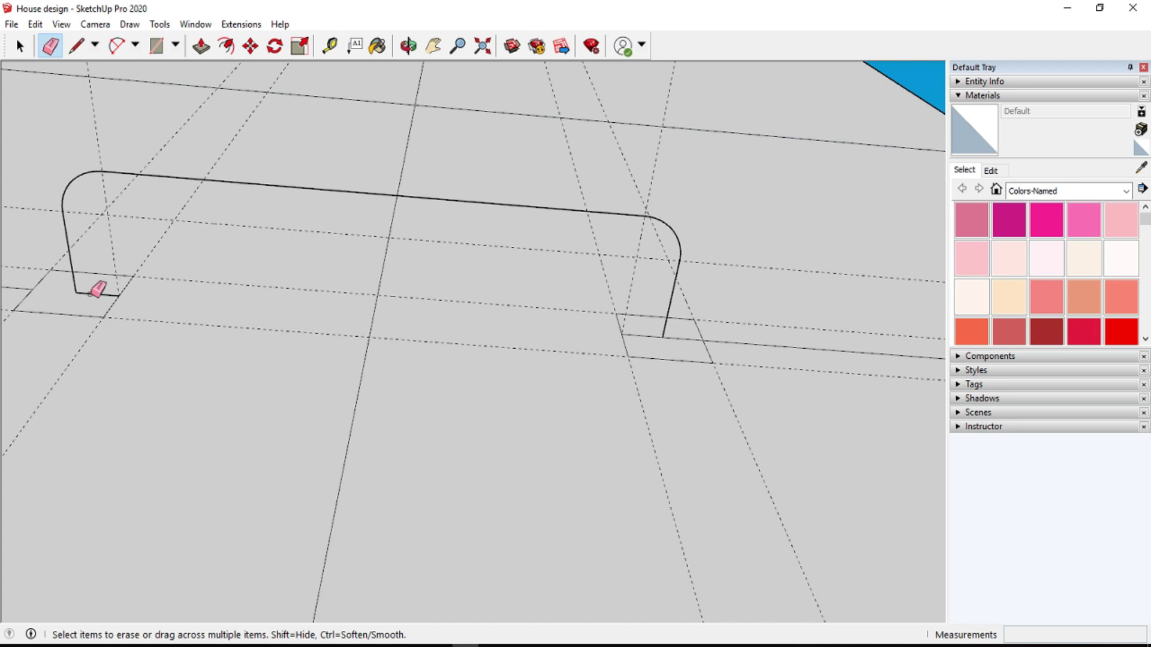
click(95, 292)
key(c)
click(122, 291)
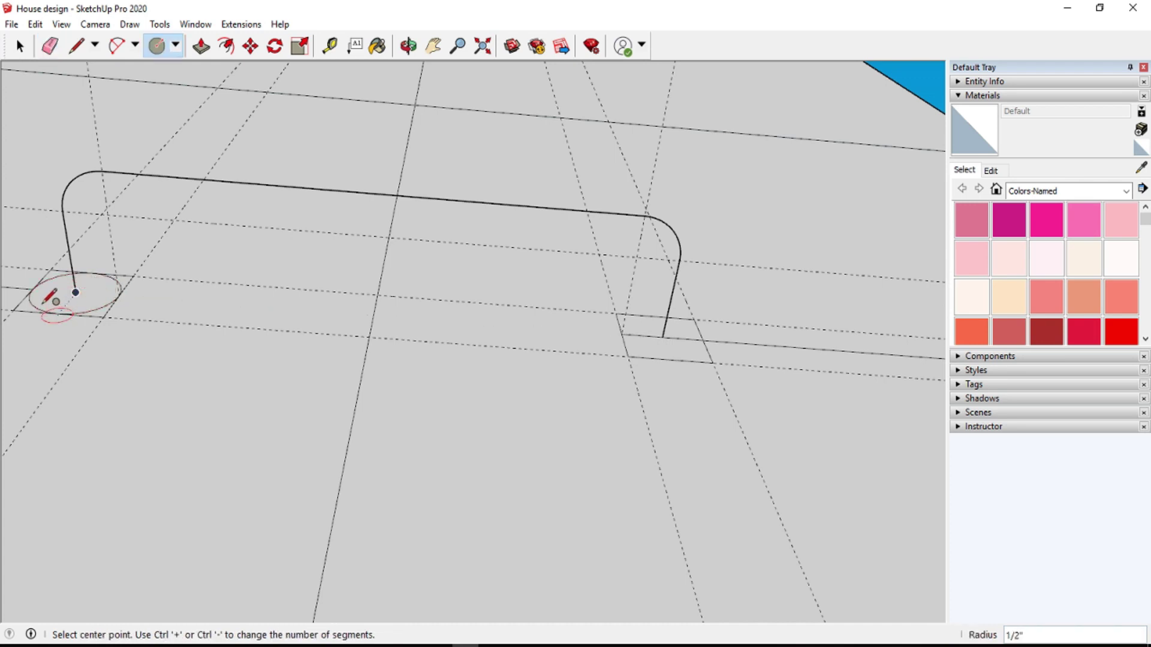
- Erase the leftover square and small-rectangle edges around the handle path
key(e)
click(137, 280)
click(102, 312)
mouse_move(582, 333)
mouse_down()
mouse_move(647, 348)
mouse_move(697, 341)
mouse_move(627, 356)
mouse_up()
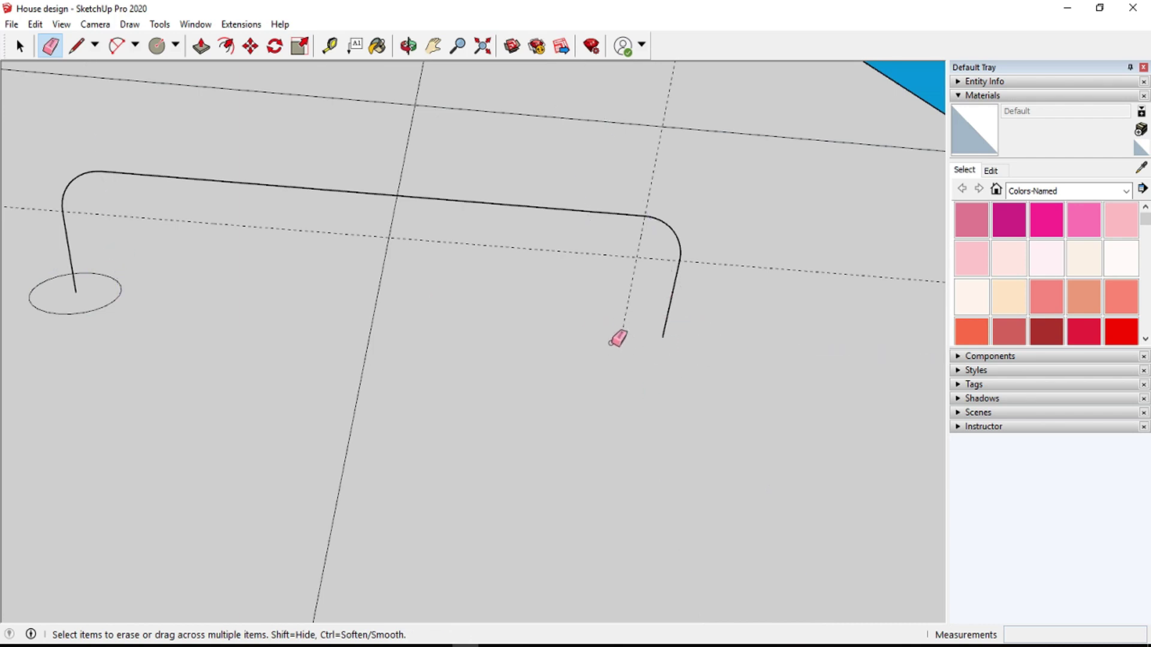
click(159, 24)
- Sweep the circle along the path into a pipe, then undo it
click(170, 146)
click(80, 289)
mouse_move(86, 179)
mouse_down()
mouse_move(532, 222)
mouse_move(675, 290)
mouse_move(663, 346)
mouse_up()
scroll(102, 228, up, 3)
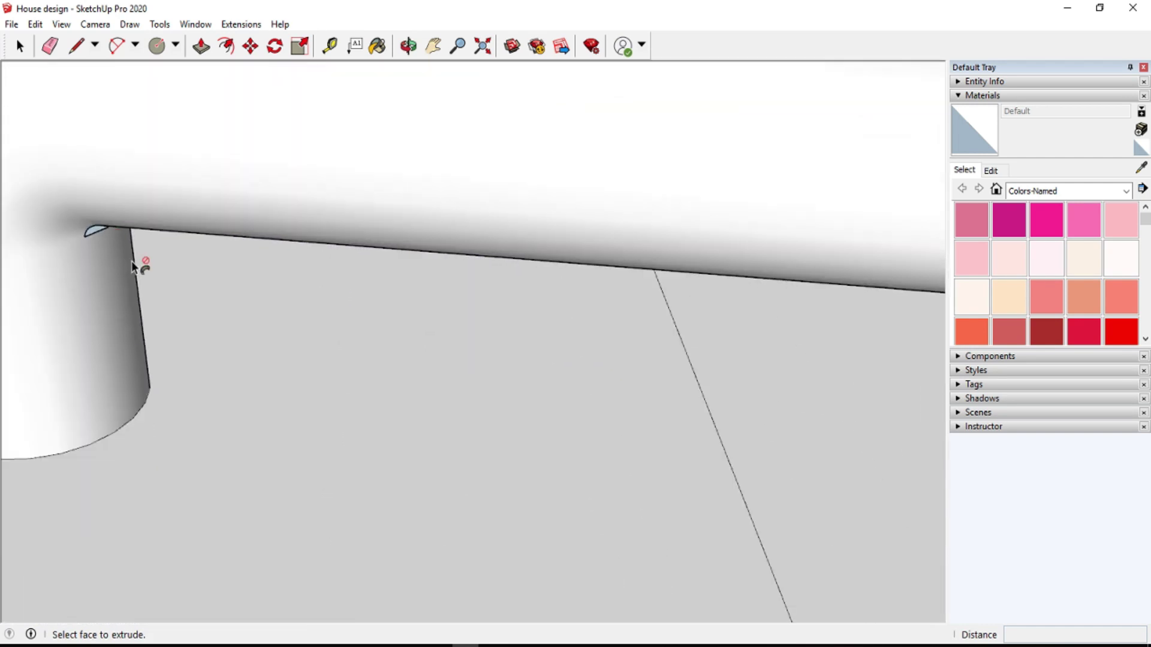
scroll(131, 261, up, 3)
scroll(149, 298, down, 4)
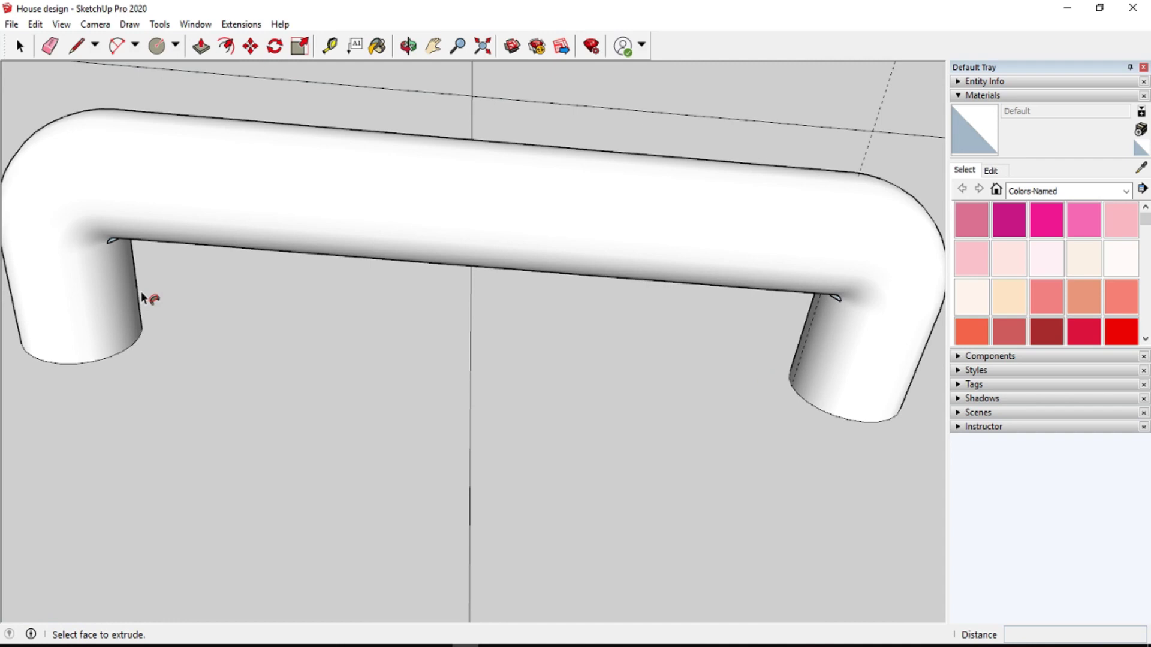
key(ctrl+z)
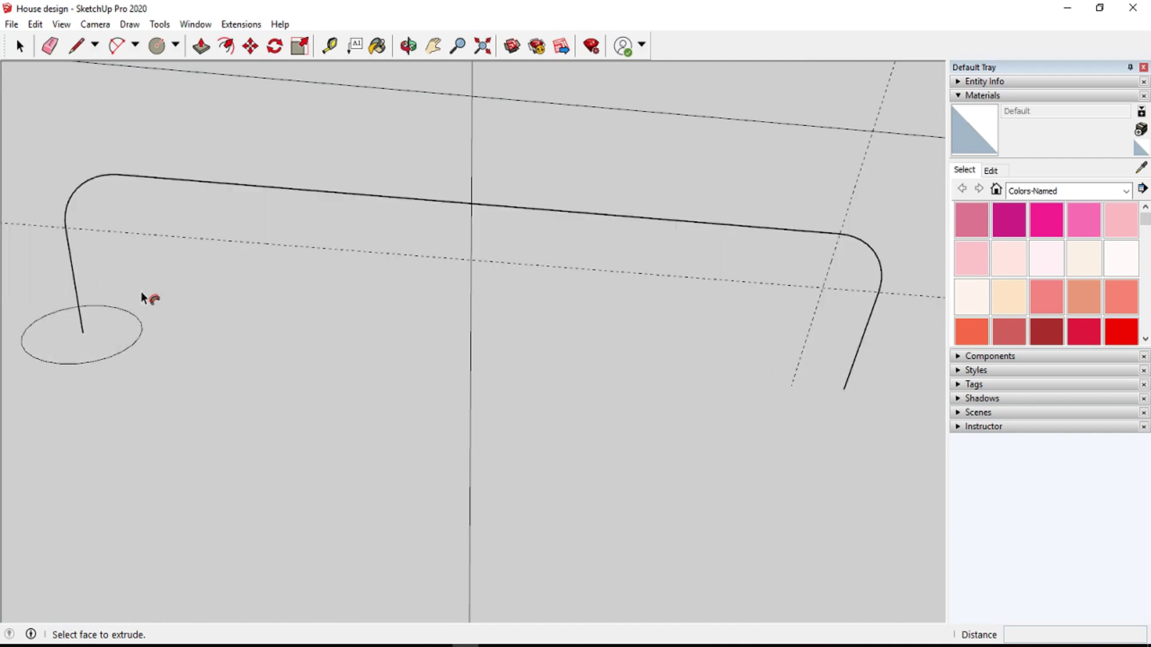
- Try offset rings on the circle, including .25", and undo each one
scroll(106, 332, up, 1)
click(226, 45)
click(123, 352)
text(.25")
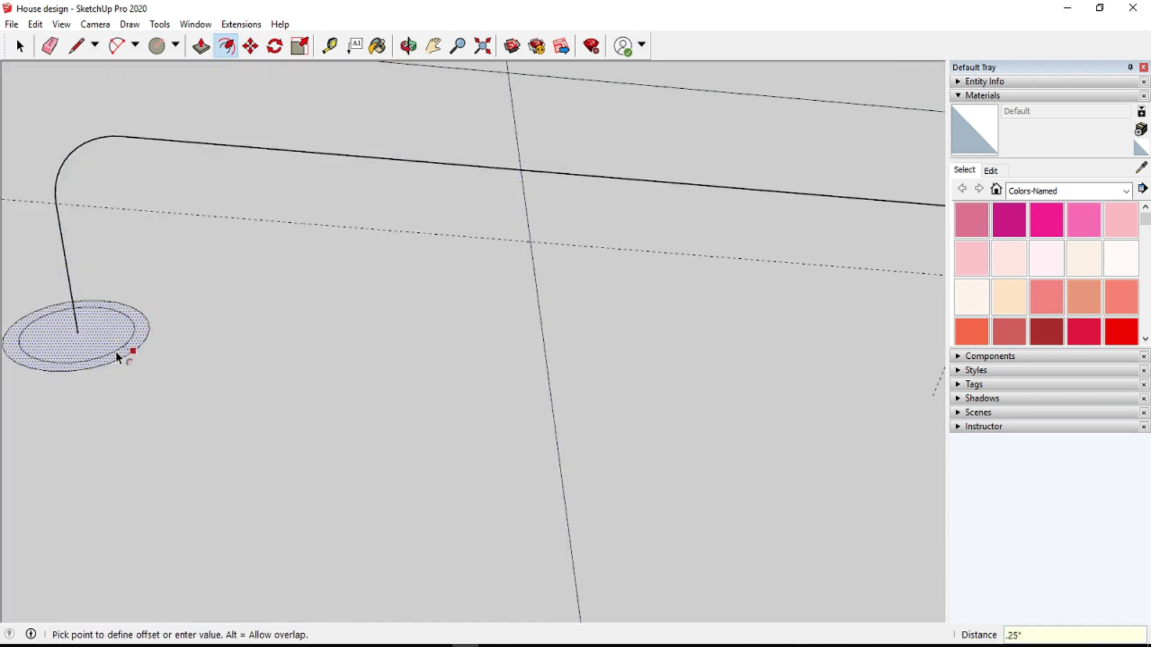
key(Return)
key(ctrl+z)
click(122, 354)
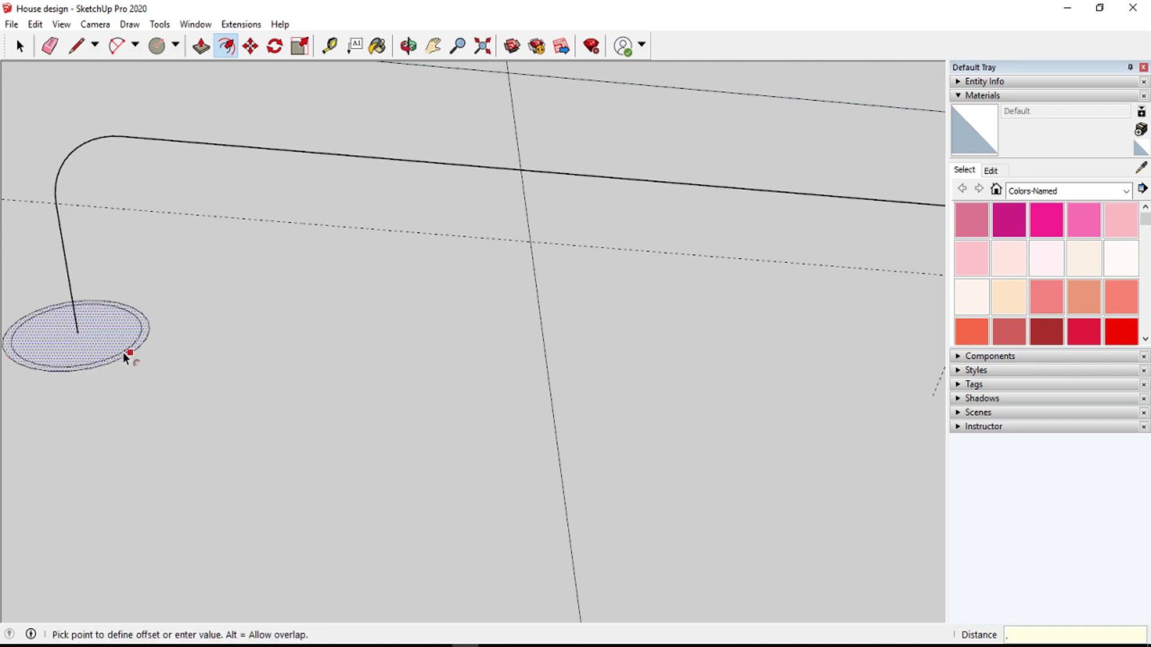
text(25)
key(Return)
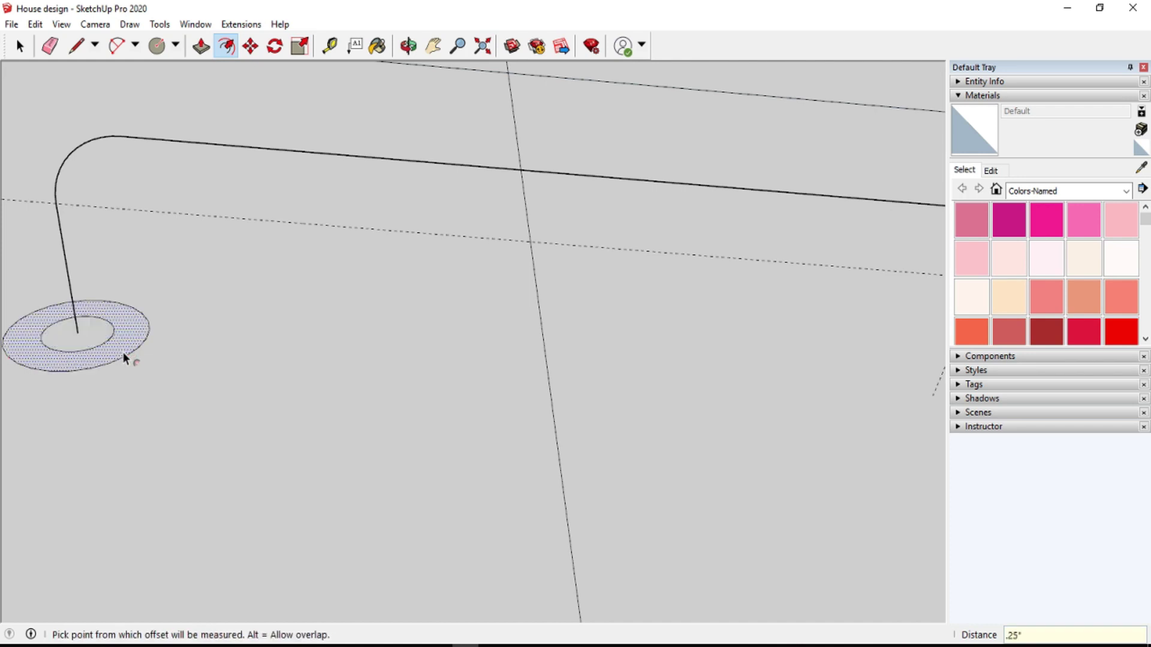
key(ctrl+z)
click(116, 358)
key(Escape)
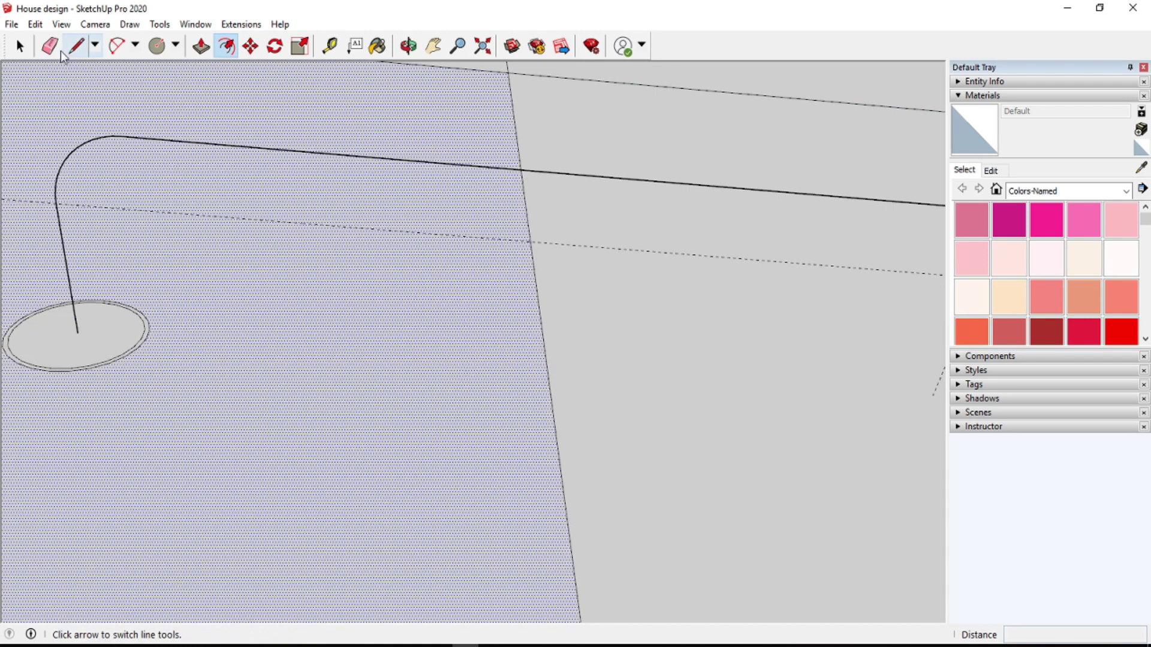
- Sweep the circle along the U-shaped handle path with Follow Me into a tube
click(50, 46)
click(159, 24)
click(180, 167)
mouse_move(68, 232)
mouse_down()
mouse_move(723, 254)
mouse_move(725, 308)
mouse_up()
scroll(128, 138, down, 2)
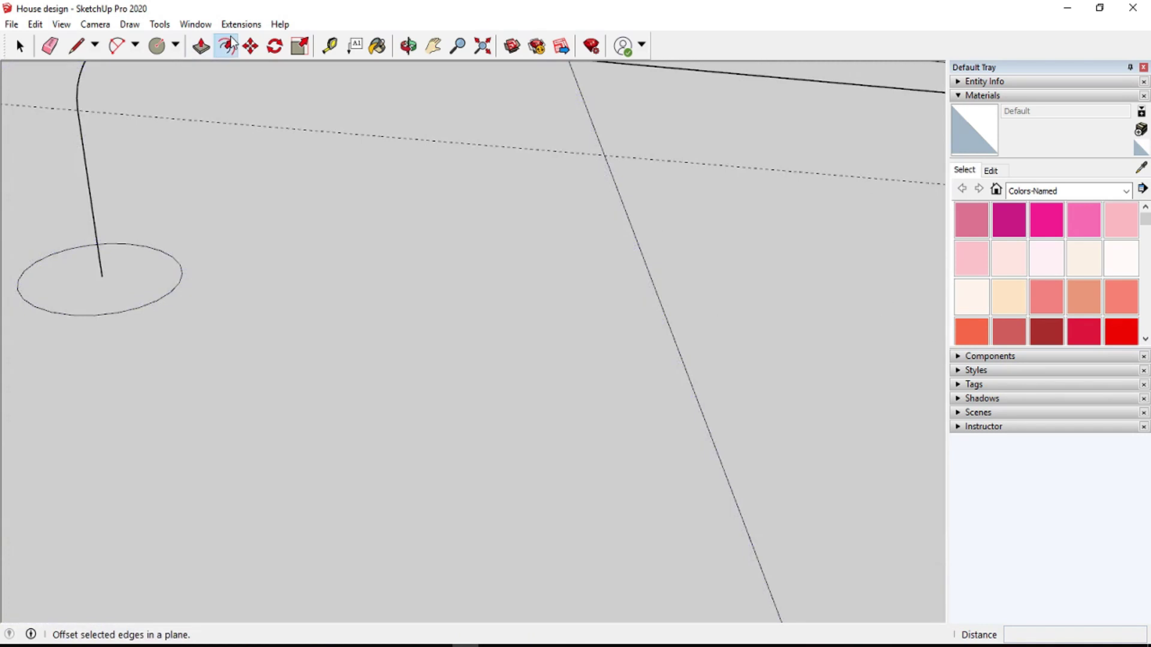
- Attempt a Follow Me sweep of the circle along the curved path, then cancel it
click(228, 45)
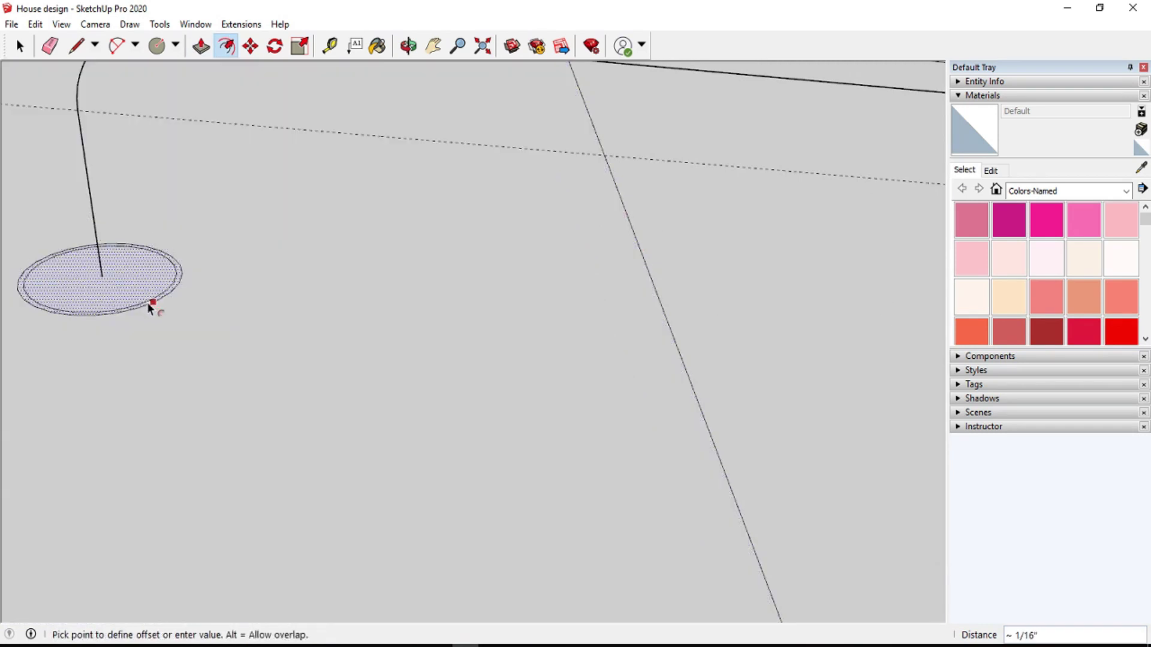
click(160, 24)
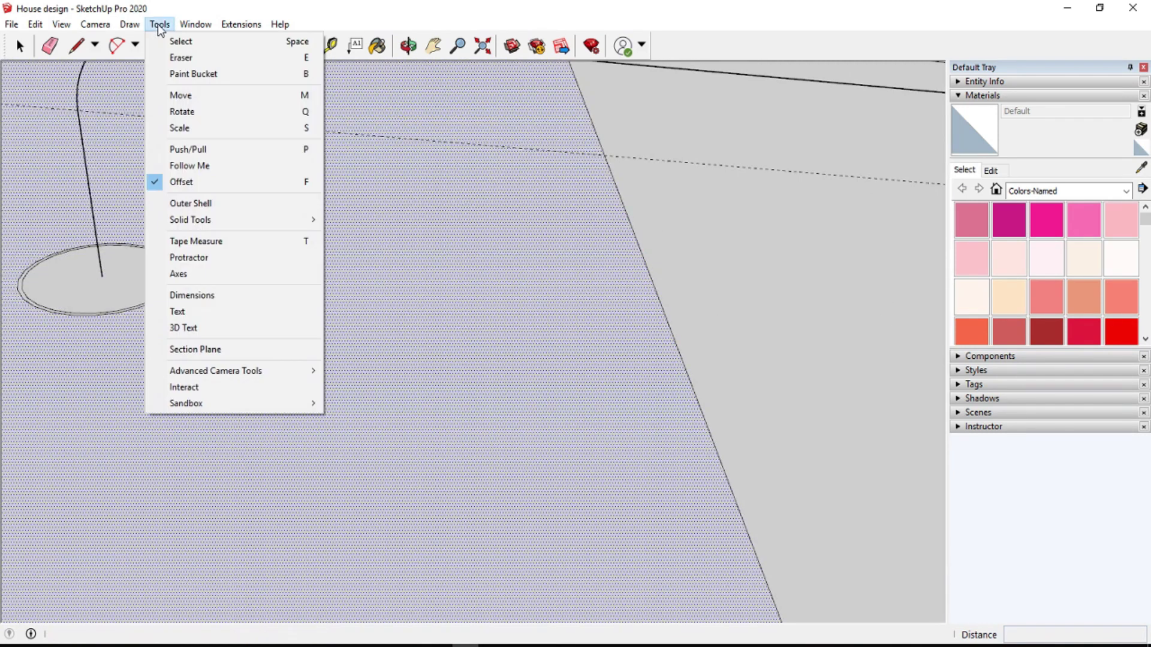
click(180, 149)
drag(107, 281, 90, 206)
drag(93, 165, 365, 131)
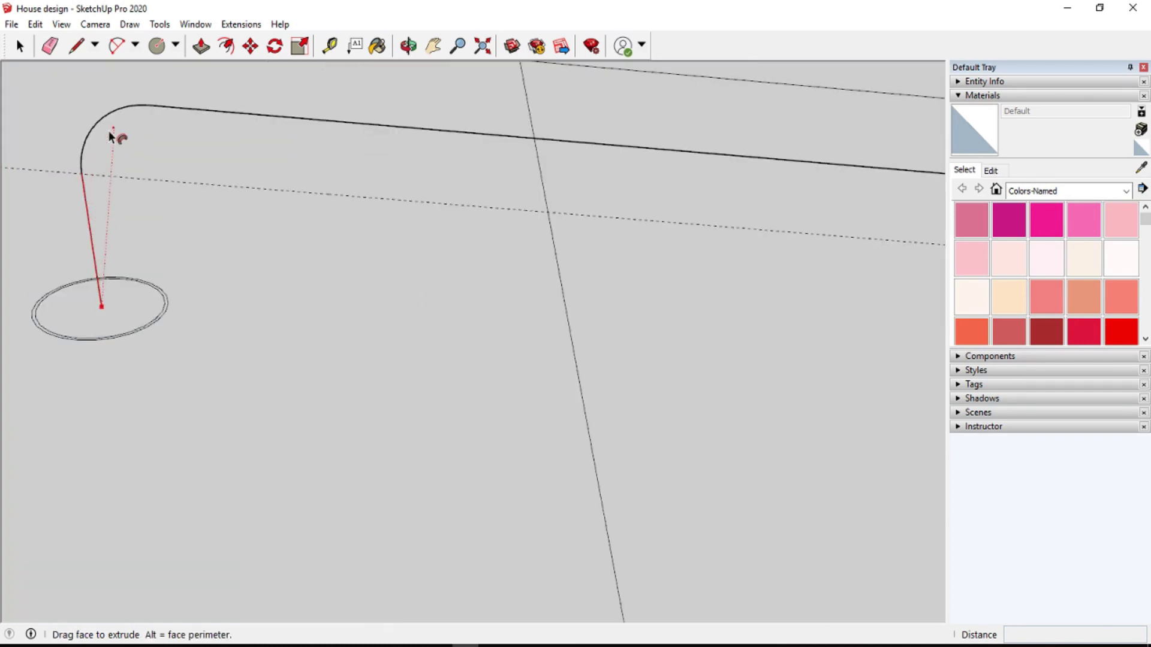
key(Escape)
scroll(157, 256, up, 2)
- Offset the circle into an inner ring and sweep the inner face along the path
click(226, 46)
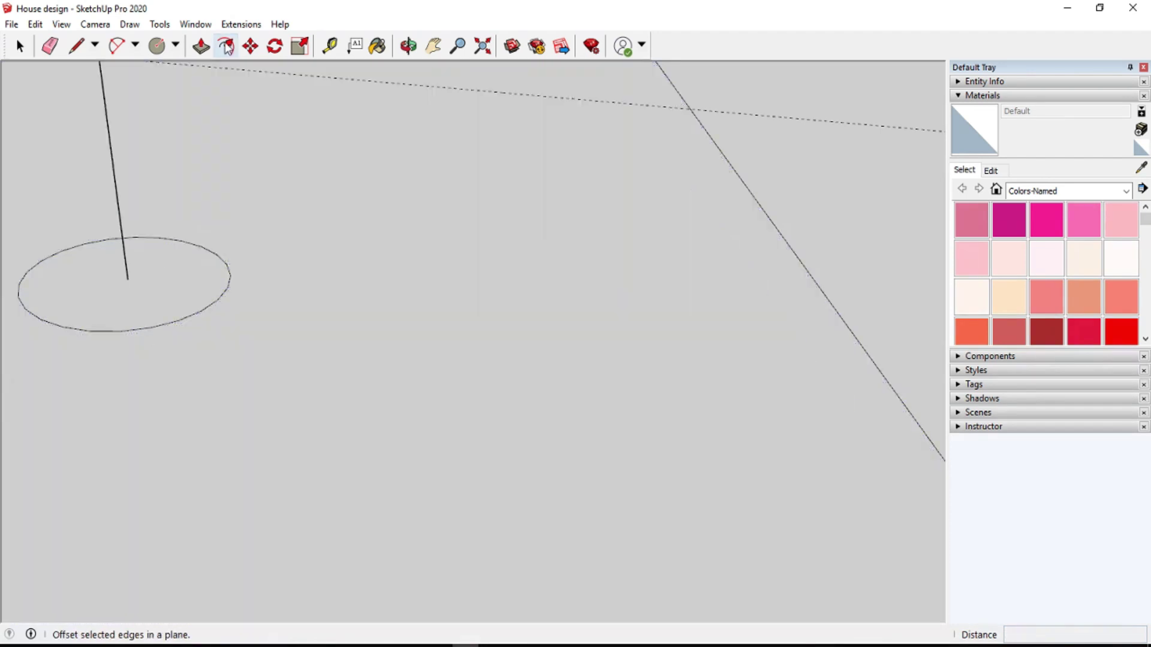
click(175, 314)
scroll(175, 309, down, 2)
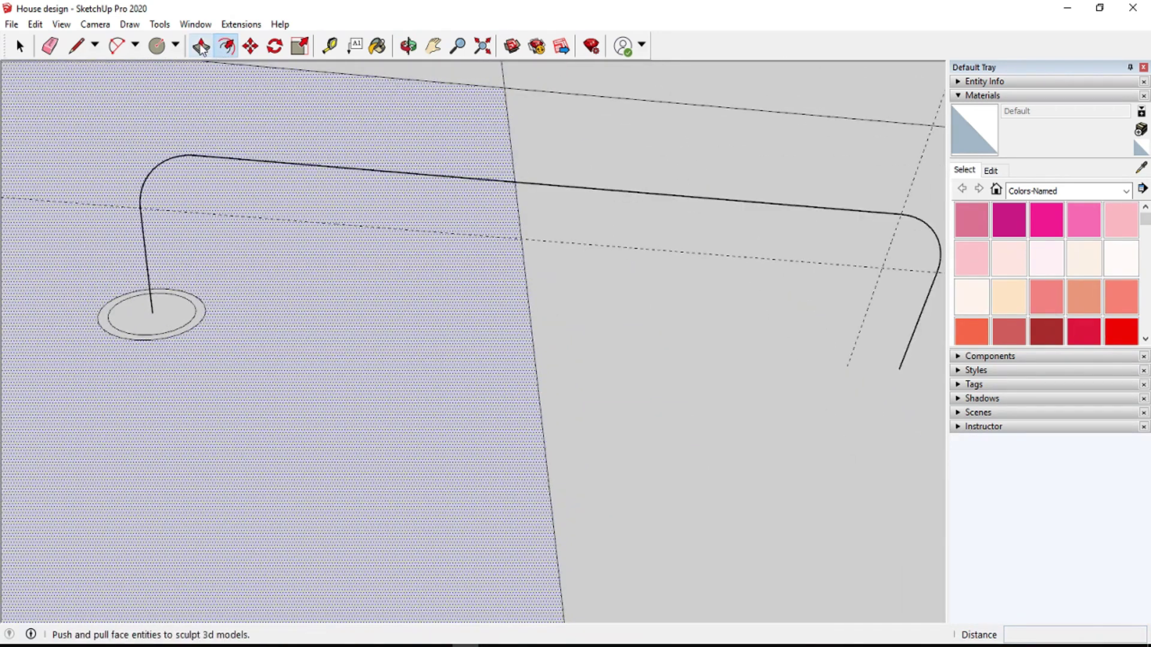
click(160, 24)
click(180, 181)
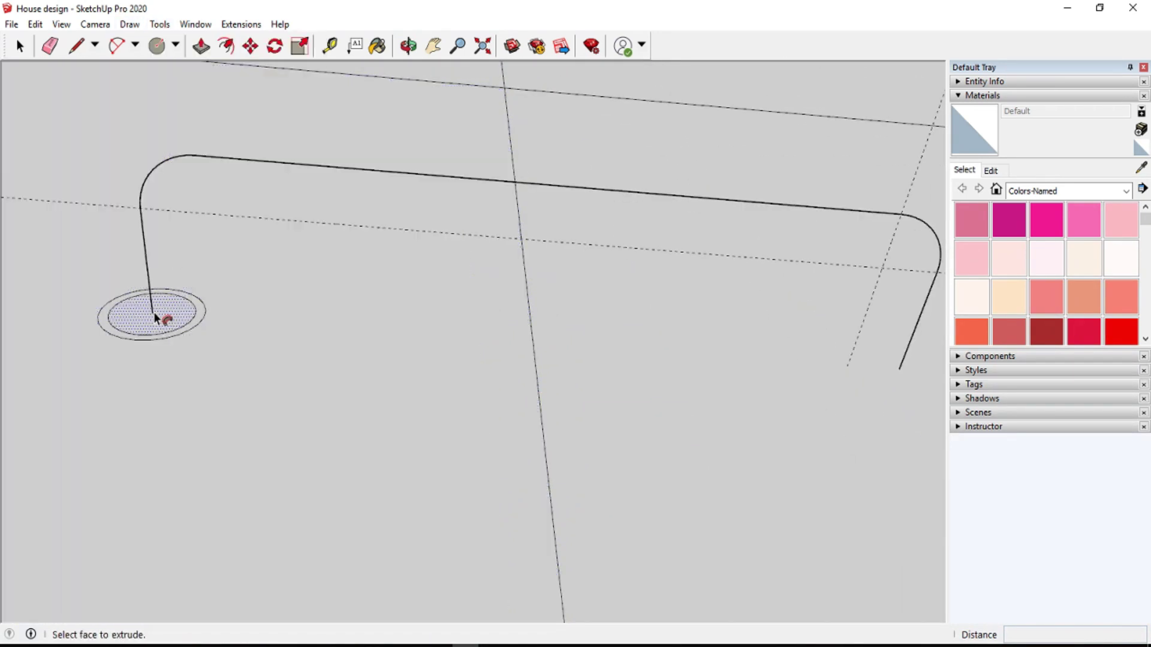
drag(146, 331, 902, 370)
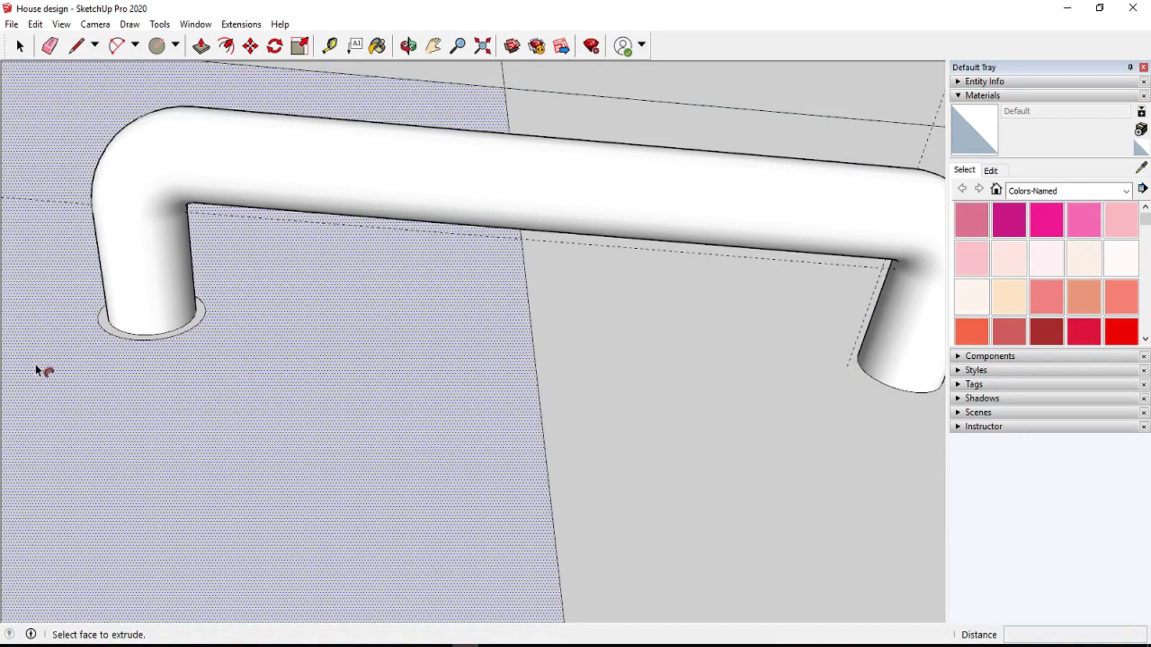
key(e)
scroll(215, 344, down, 5)
mouse_move(419, 98)
middle_down()
mouse_move(355, 432)
mouse_move(437, 480)
mouse_move(393, 520)
middle_up()
scroll(355, 432, down, 5)
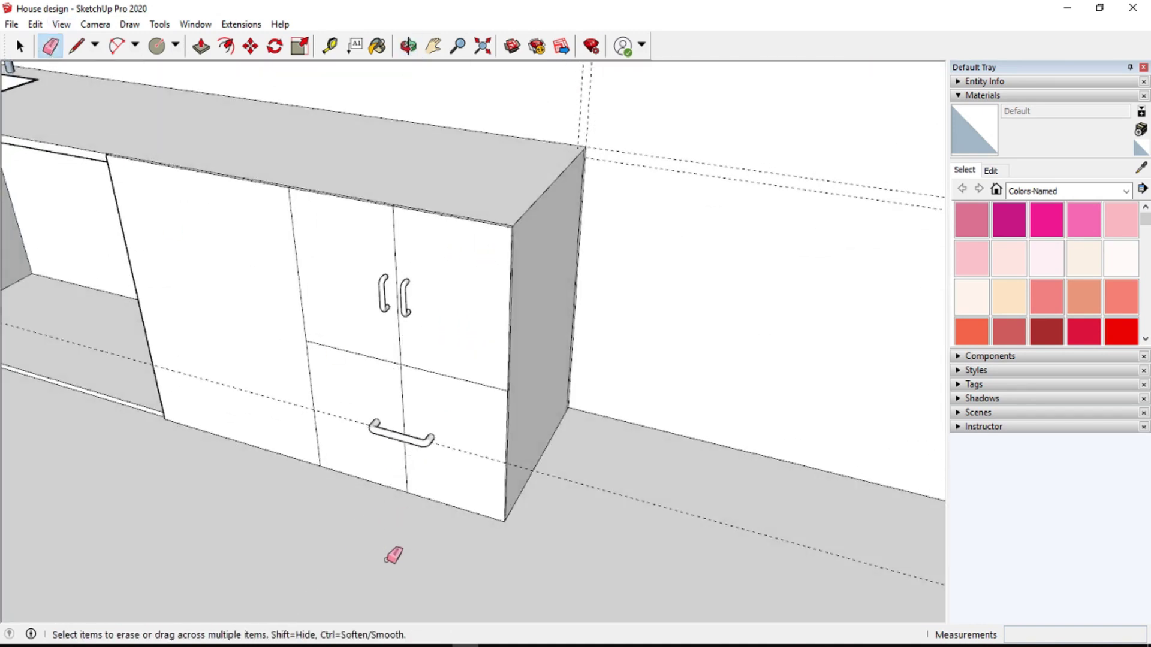
- Erase the drawer's dividing edge and guide line, then bring the sink and countertop into view
drag(401, 396, 453, 458)
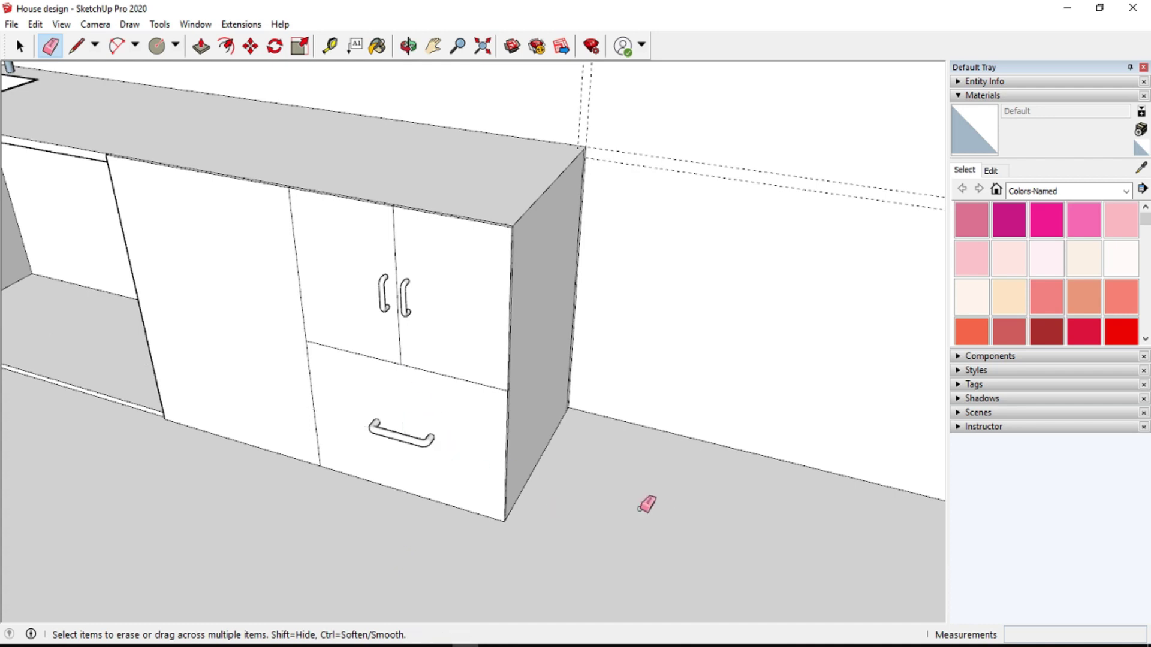
scroll(646, 505, down, 3)
middle_drag(473, 390, 239, 223)
click(408, 45)
mouse_move(311, 144)
mouse_down()
mouse_move(281, 180)
mouse_move(226, 146)
mouse_move(398, 234)
mouse_move(236, 226)
mouse_move(321, 84)
mouse_move(437, 168)
mouse_move(104, 68)
mouse_up()
click(433, 45)
mouse_move(390, 308)
mouse_down()
mouse_move(620, 347)
mouse_move(288, 439)
mouse_up()
- Draw a line across the open cabinet's floor to the back edge midpoint
scroll(270, 438, up, 2)
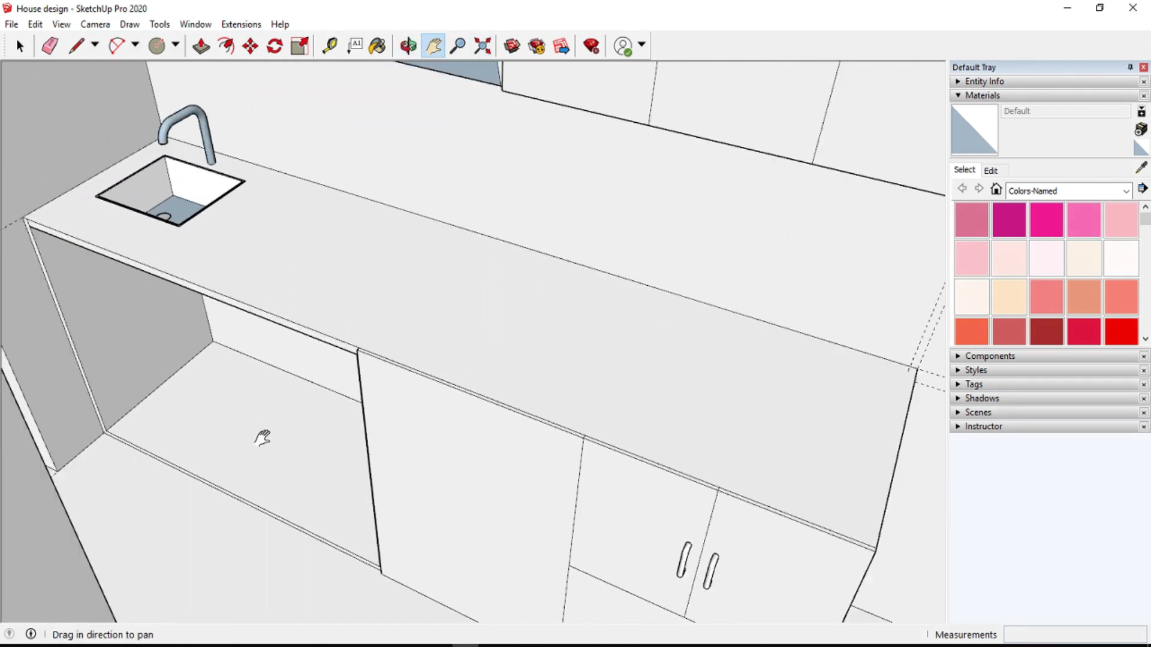
scroll(260, 437, up, 3)
click(409, 46)
drag(432, 198, 515, 478)
scroll(480, 474, down, 3)
scroll(420, 466, up, 3)
scroll(408, 464, up, 1)
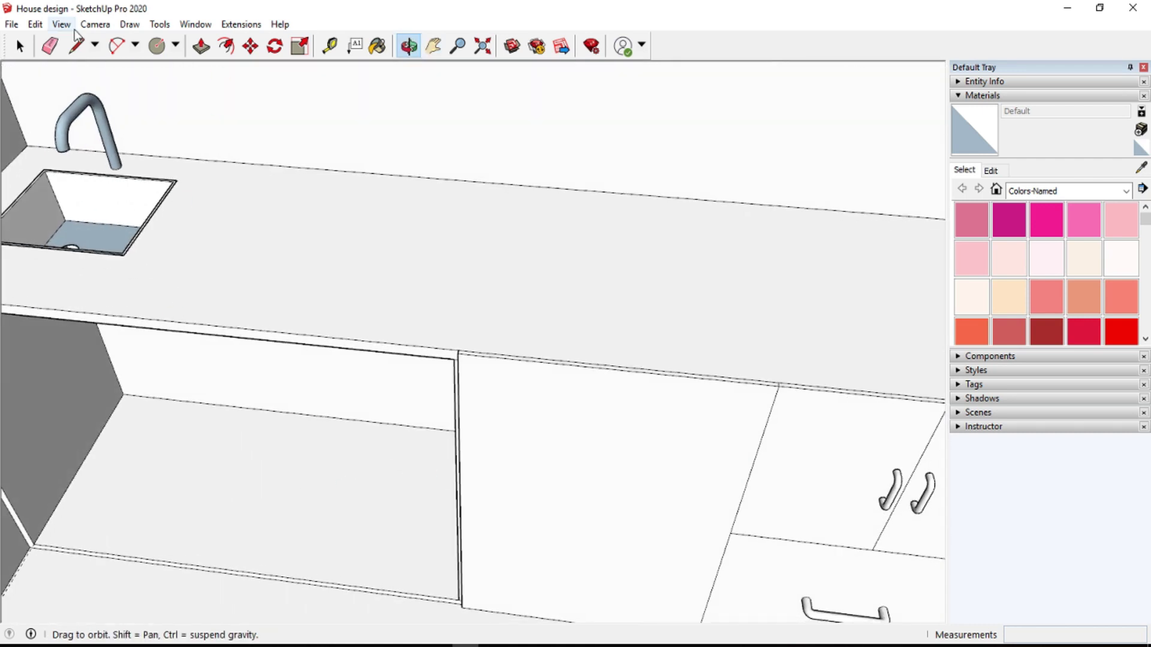
click(76, 45)
click(259, 574)
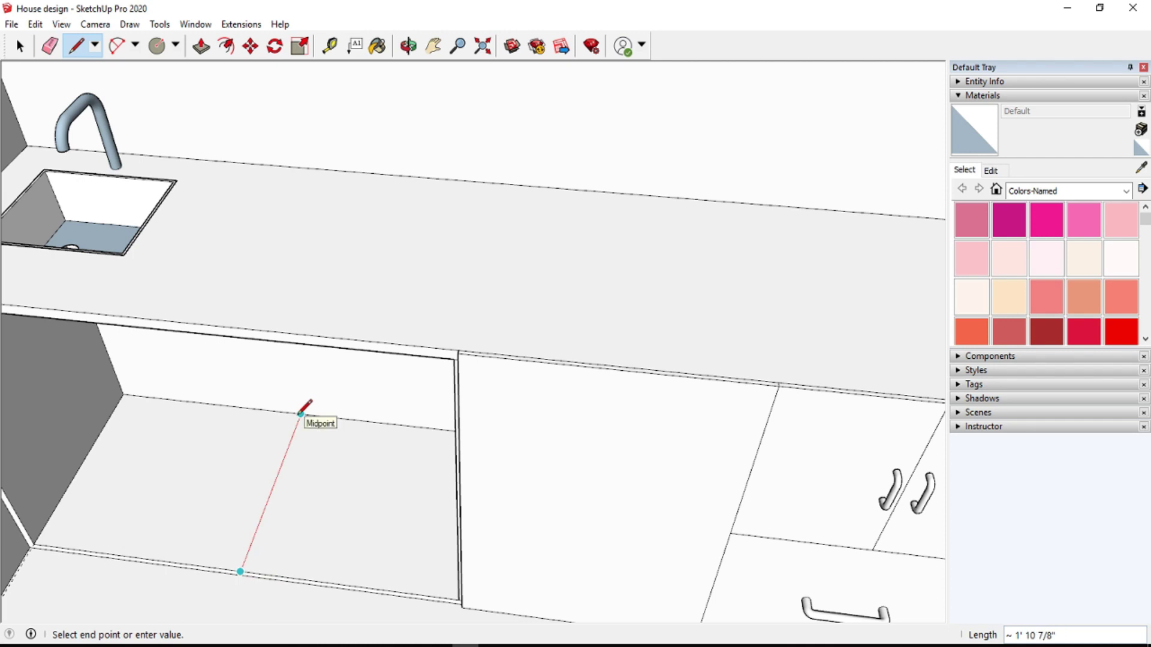
click(304, 402)
- Place two Tape Measure guides from that line, .375" apart
scroll(310, 508, up, 2)
key(t)
click(256, 490)
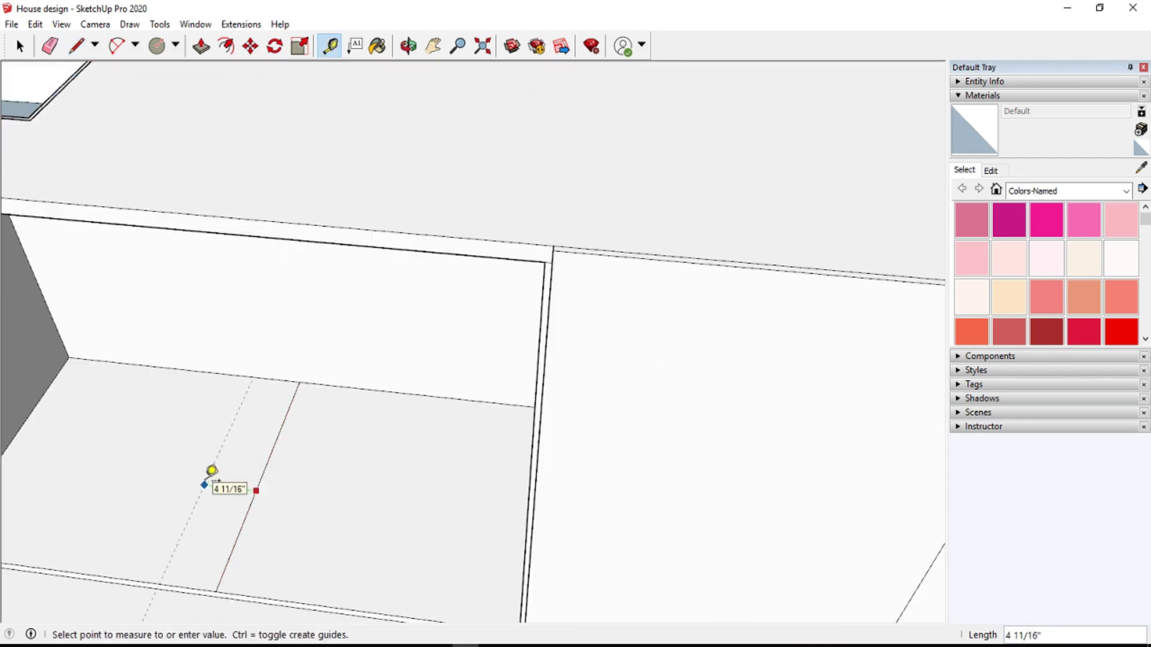
key(Return)
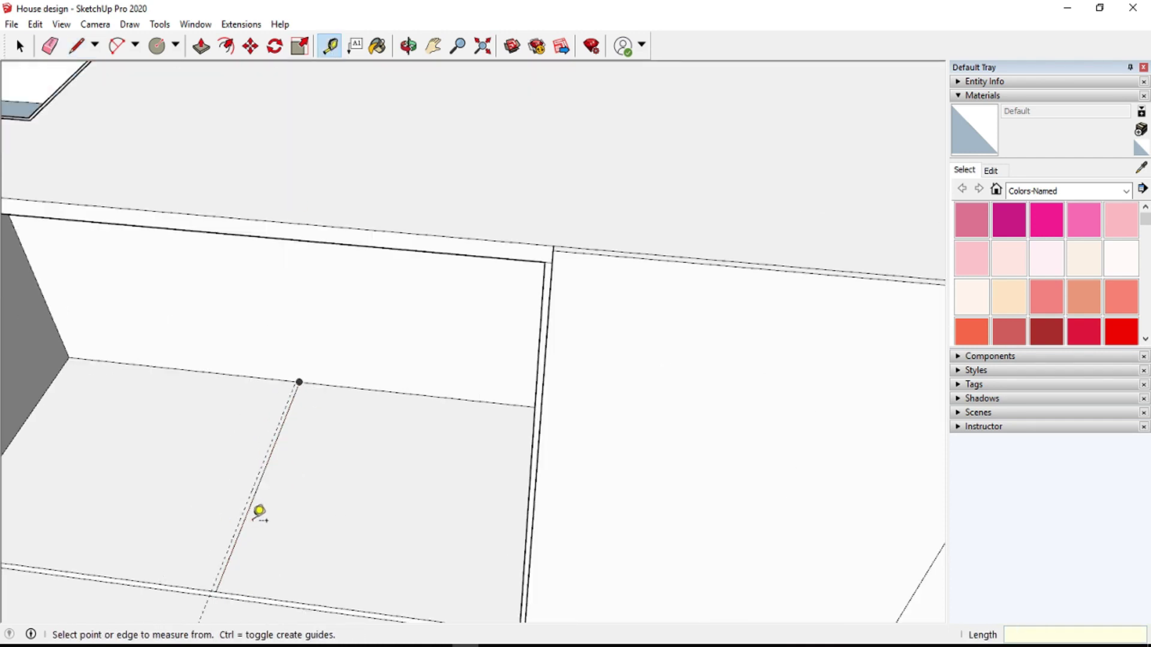
click(245, 518)
key(Return)
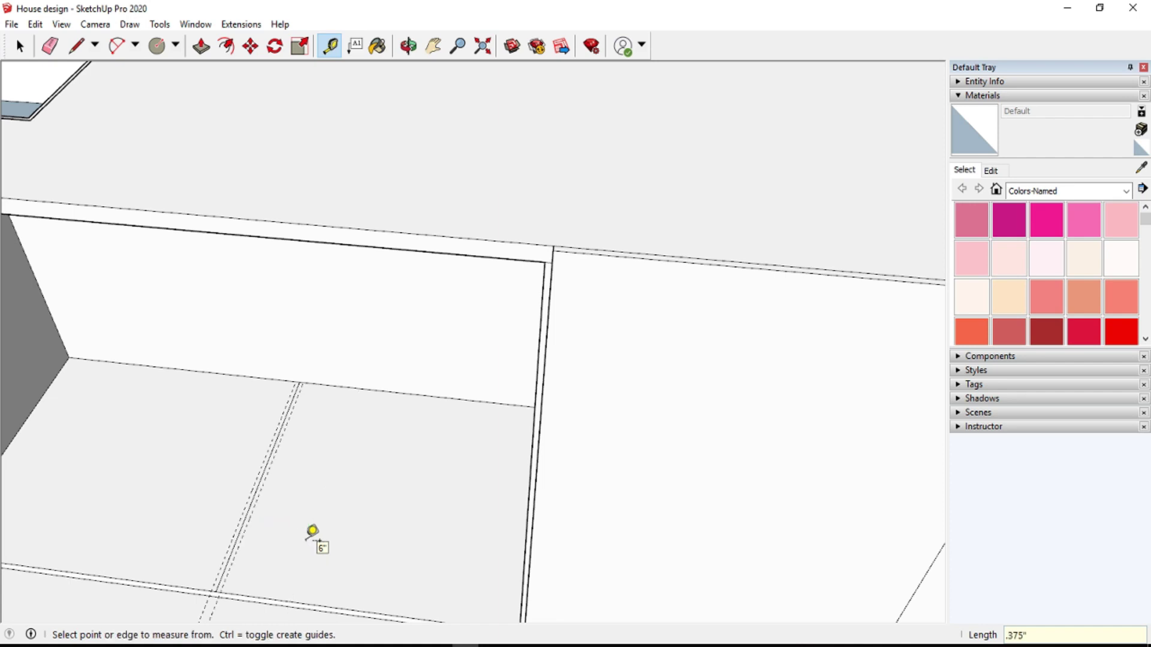
- Trace lines along the guides to the back edge and erase the duplicate diagonal line
click(76, 46)
scroll(228, 555, up, 2)
click(211, 598)
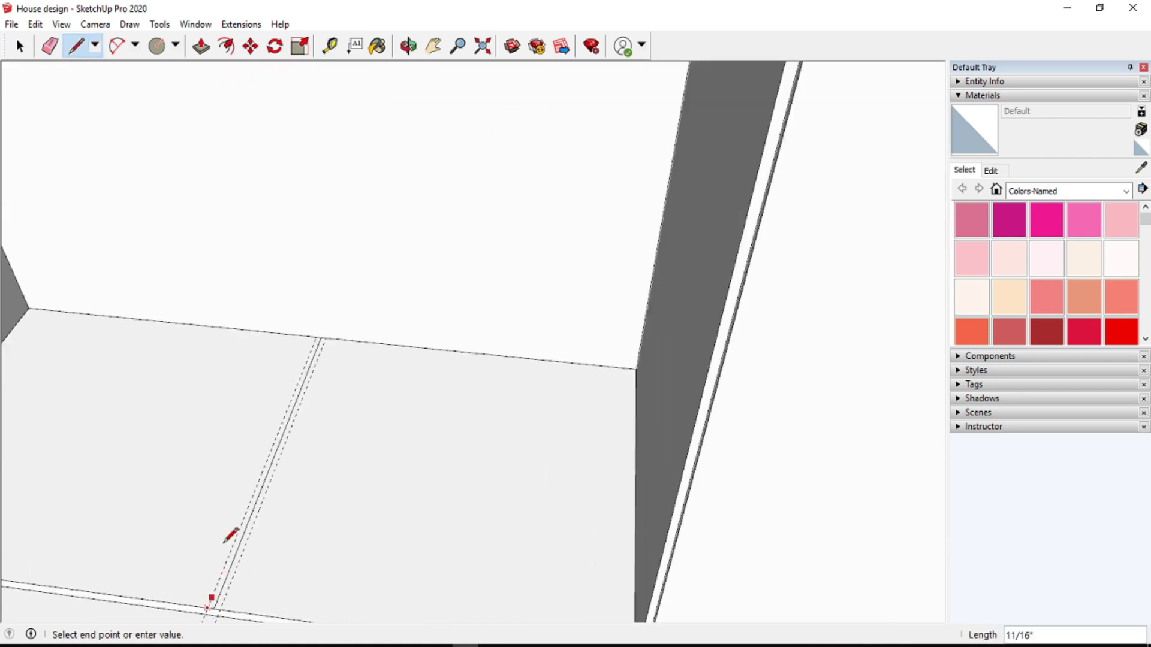
click(320, 337)
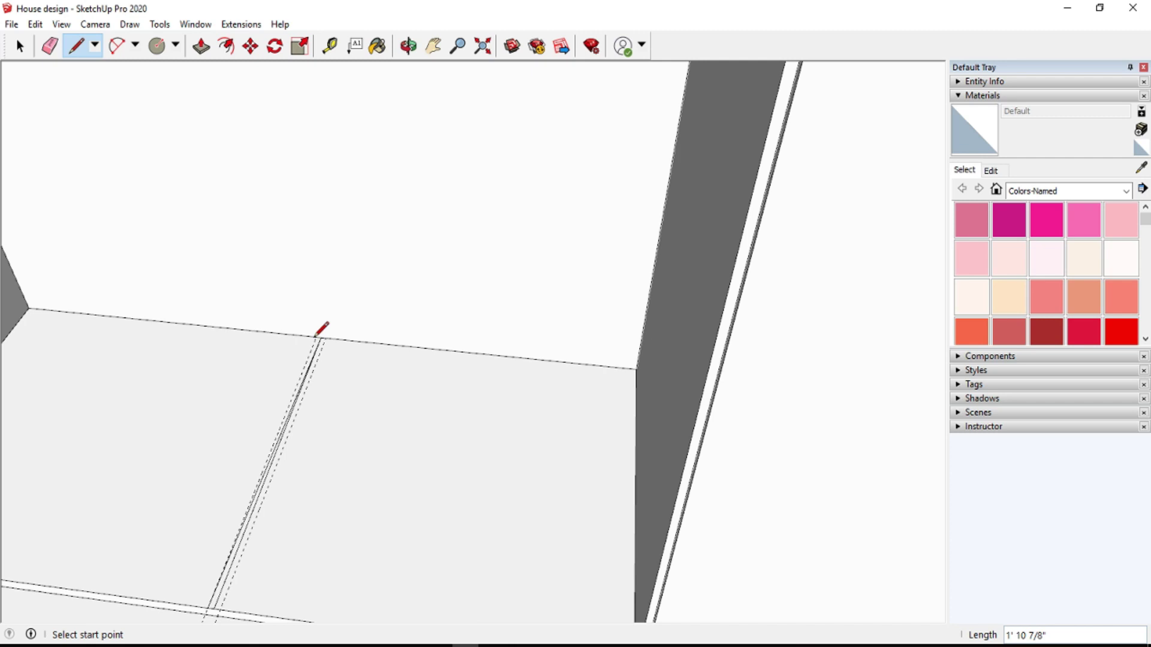
click(315, 336)
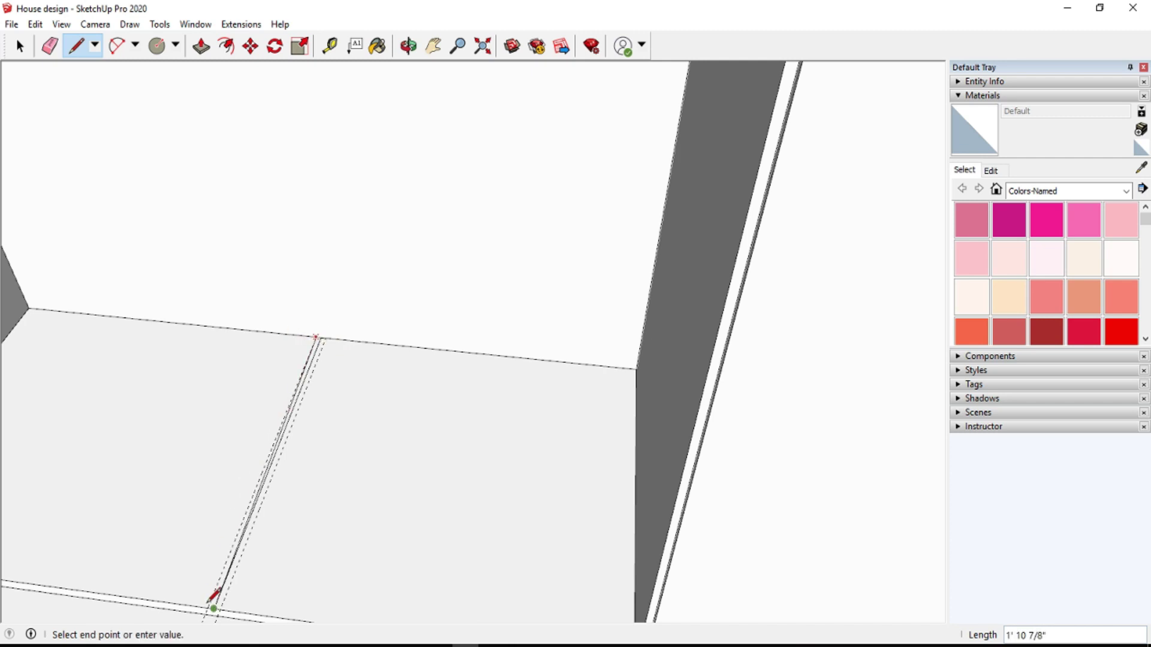
click(213, 605)
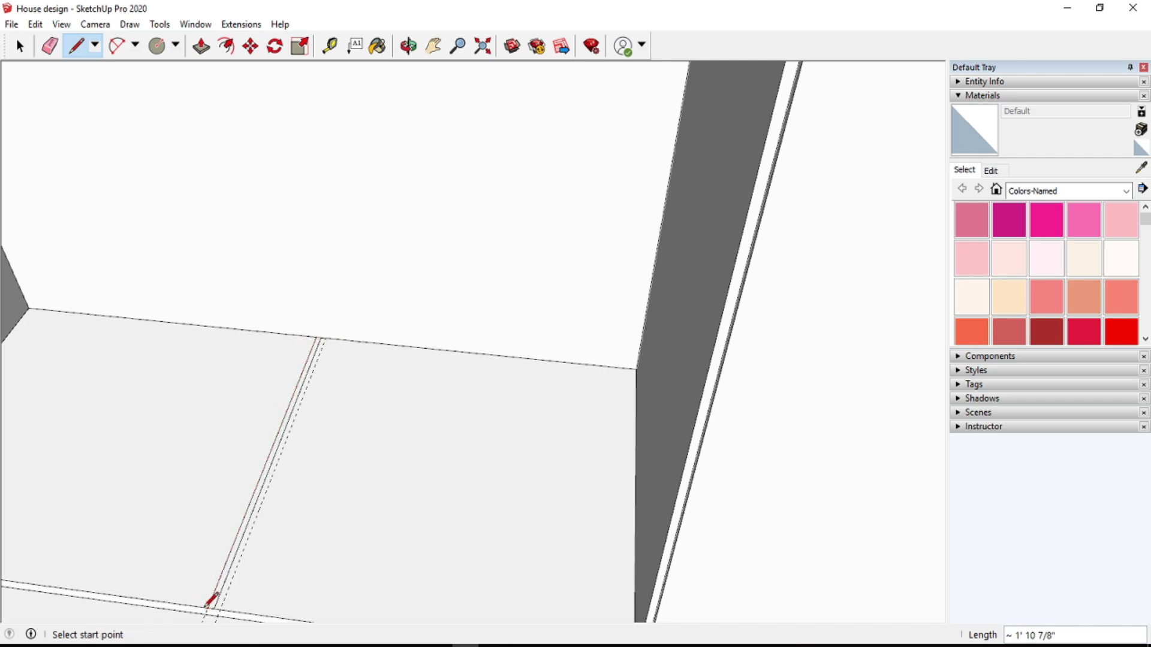
click(321, 337)
scroll(334, 329, down, 2)
key(Escape)
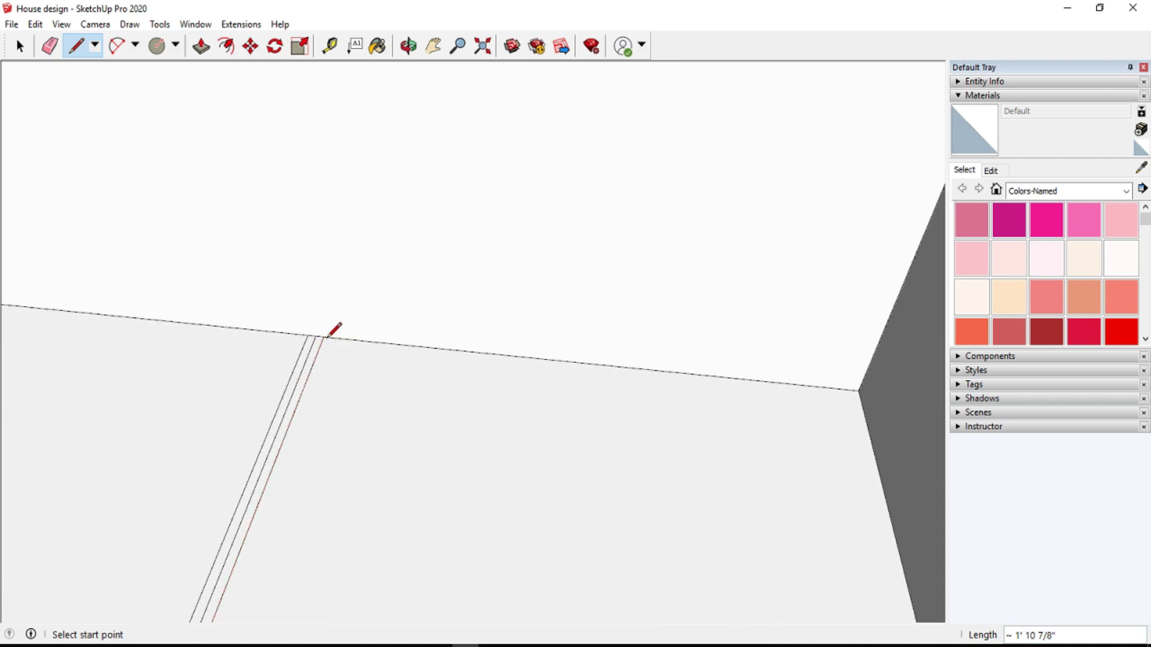
scroll(288, 299, down, 2)
key(e)
click(284, 433)
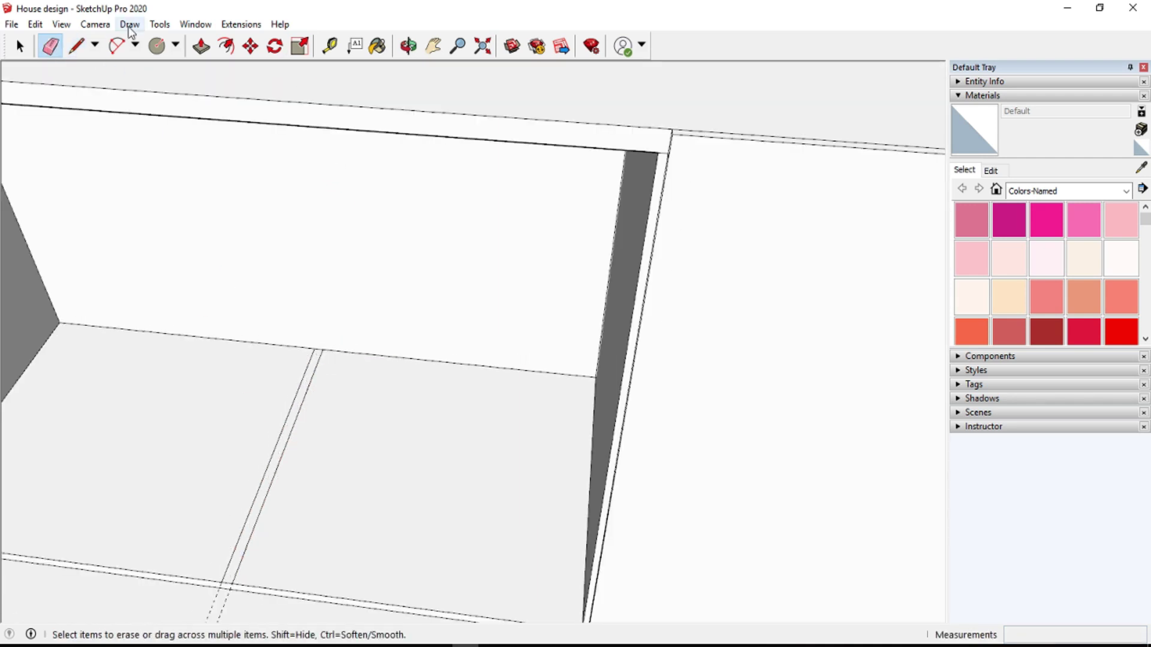
- Pull the narrow strip face upward into a partition wall
key(p)
click(269, 472)
click(349, 204)
scroll(327, 292, down, 2)
scroll(326, 292, up, 1)
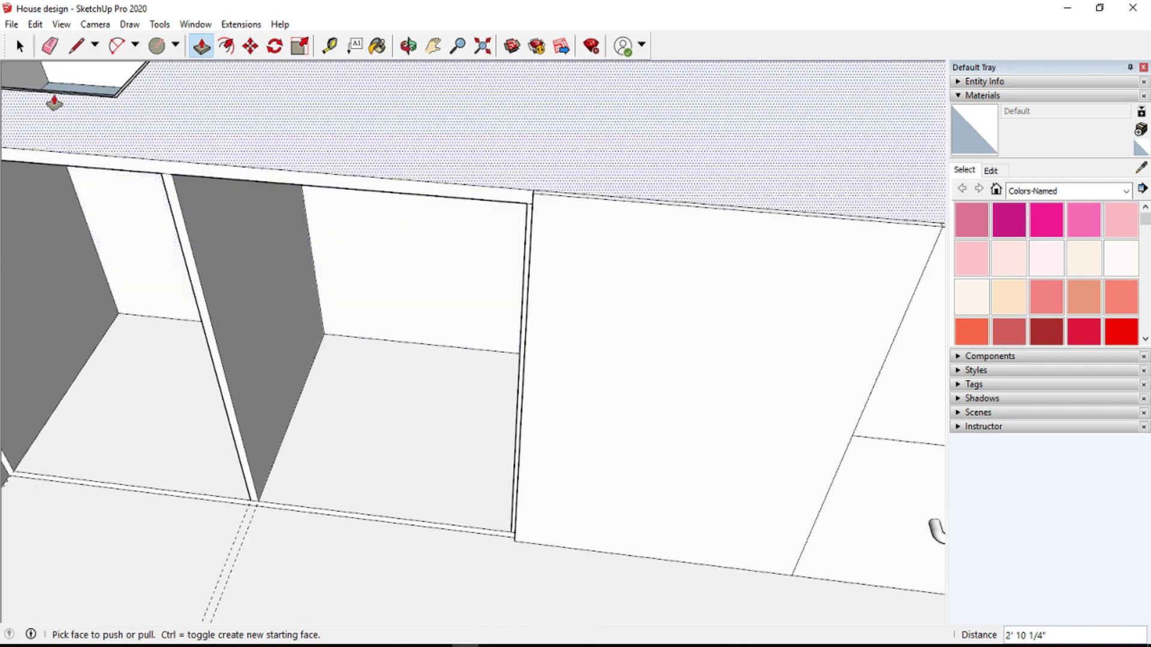
- Trace a line along the divider strip up to its top edge
click(51, 45)
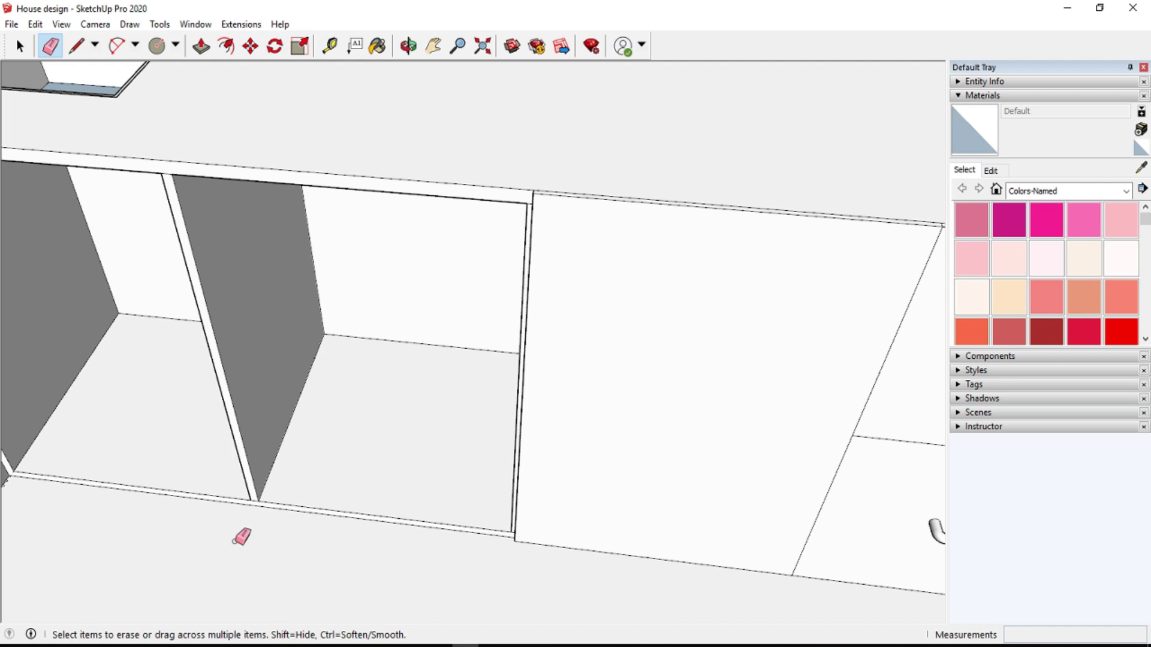
click(76, 45)
scroll(186, 142, up, 3)
drag(193, 133, 188, 98)
click(193, 133)
scroll(193, 125, down, 3)
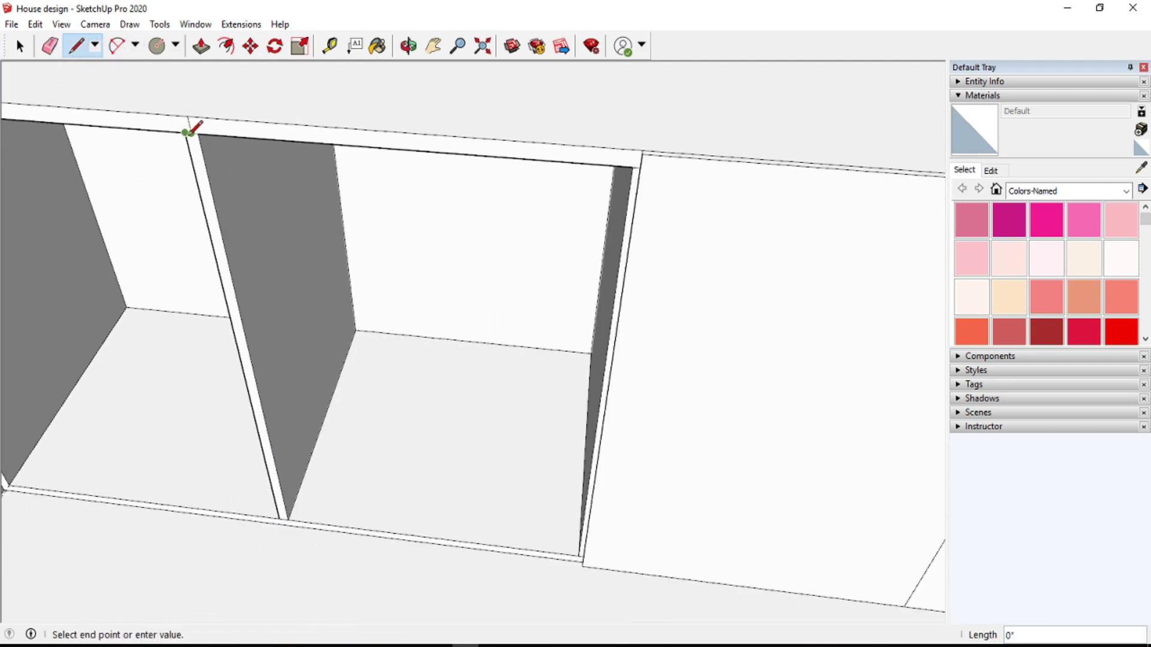
scroll(282, 507, up, 3)
- Erase stray edges on the strip and add a line at its bottom corner
click(280, 504)
click(51, 45)
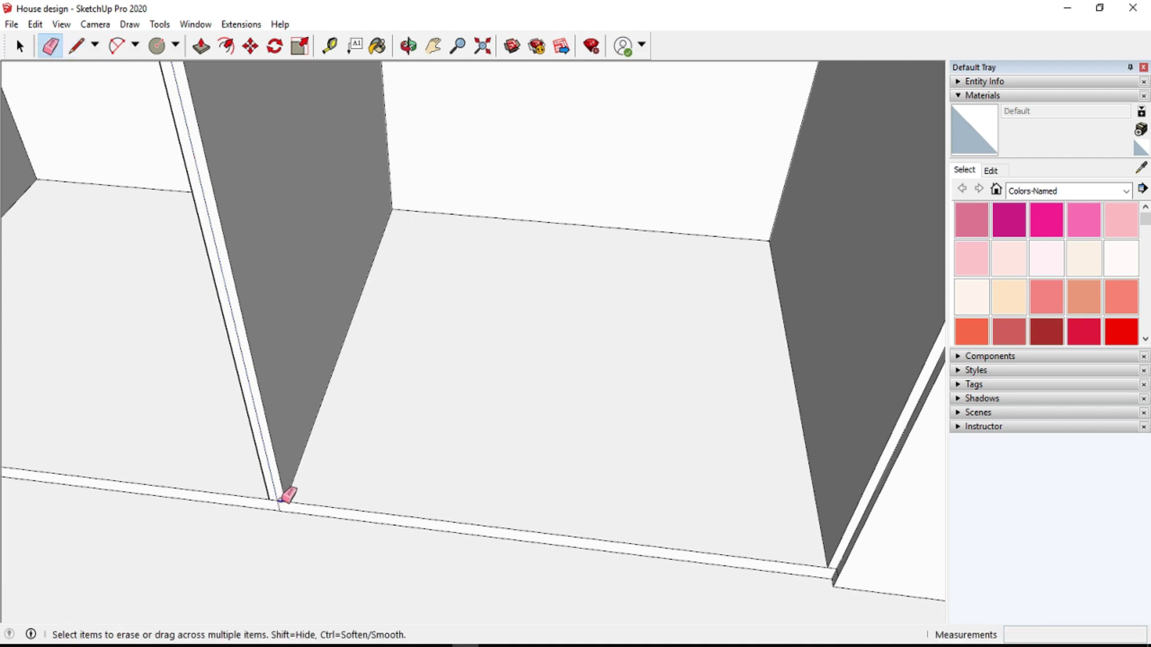
scroll(281, 498, down, 3)
scroll(220, 182, up, 3)
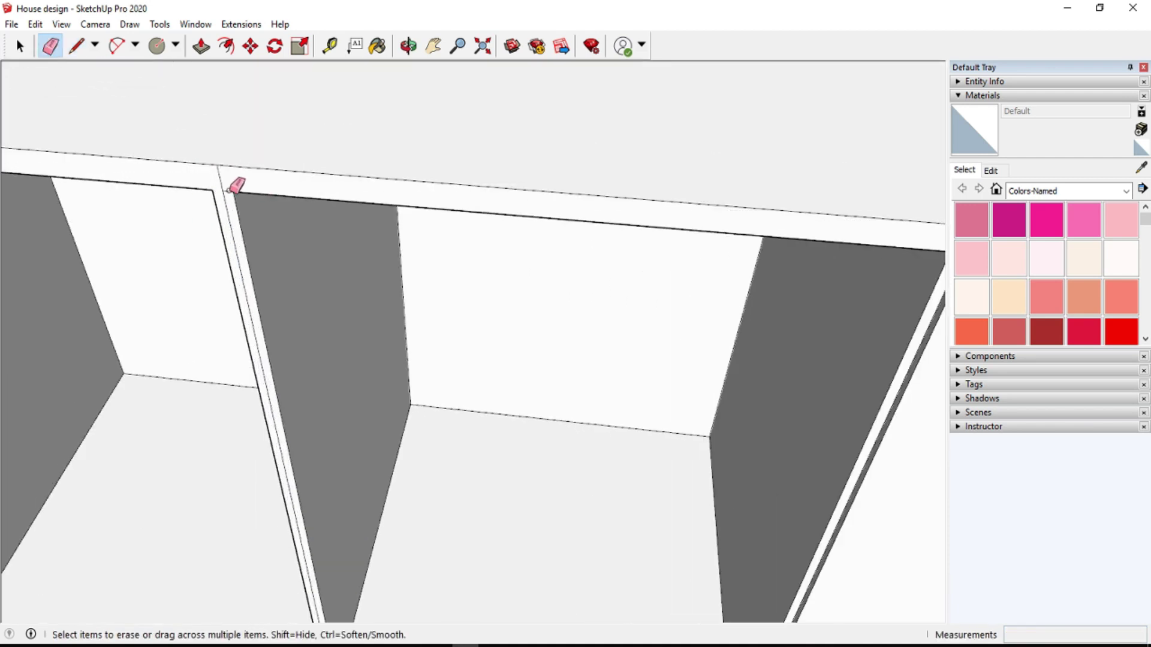
key(l)
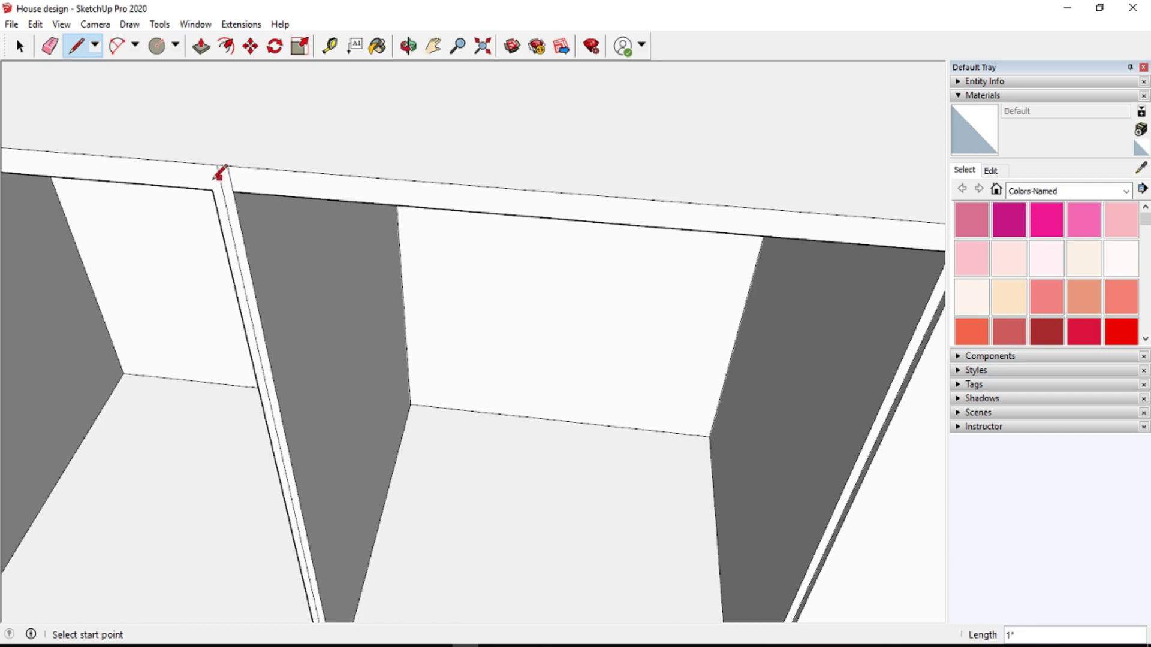
scroll(216, 165, down, 3)
scroll(283, 537, up, 3)
click(290, 476)
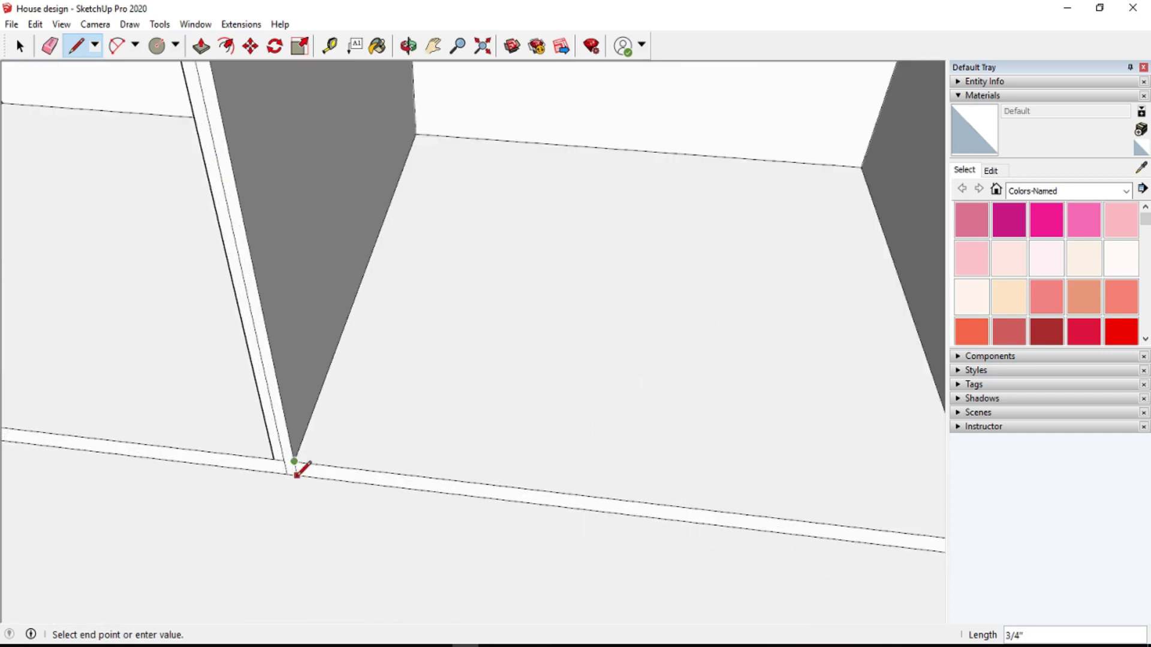
scroll(290, 476, up, 2)
click(252, 462)
key(Escape)
key(e)
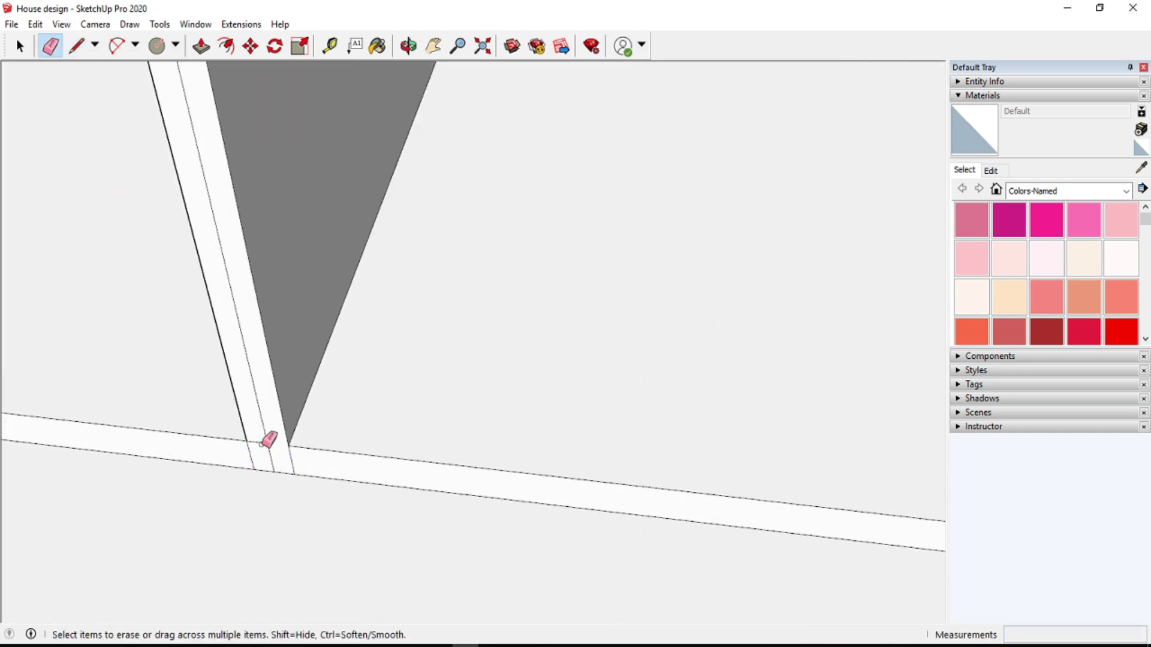
scroll(260, 449, down, 1)
- Push/Pull the divider strip face to a 3/4 inch thick panel
click(201, 46)
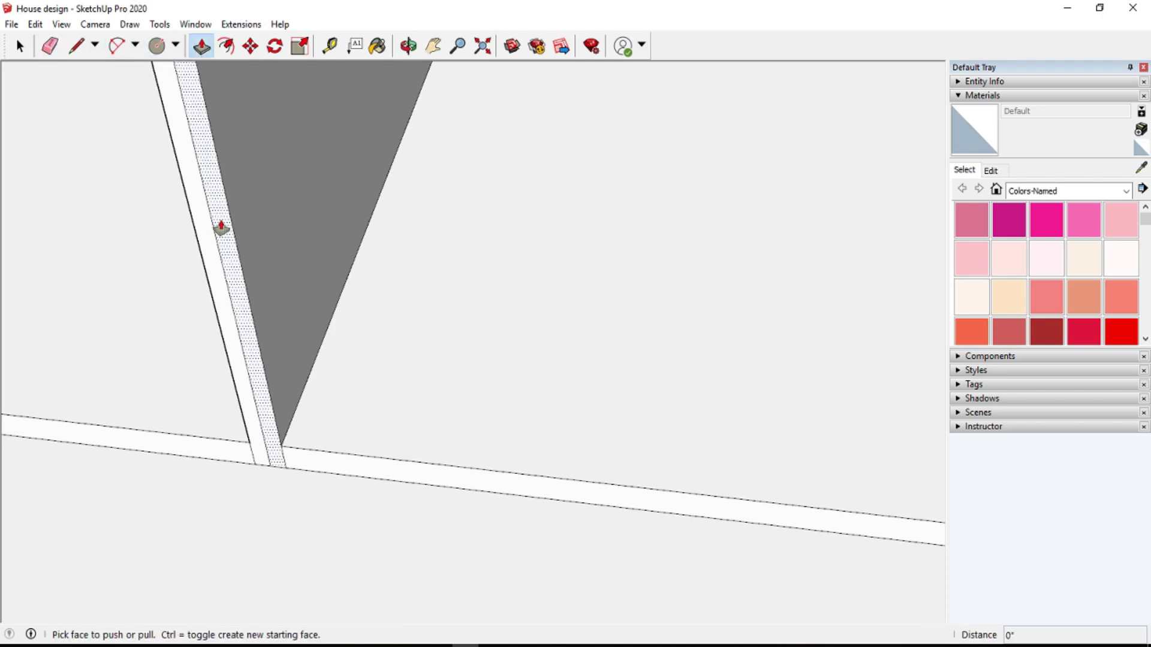
click(221, 227)
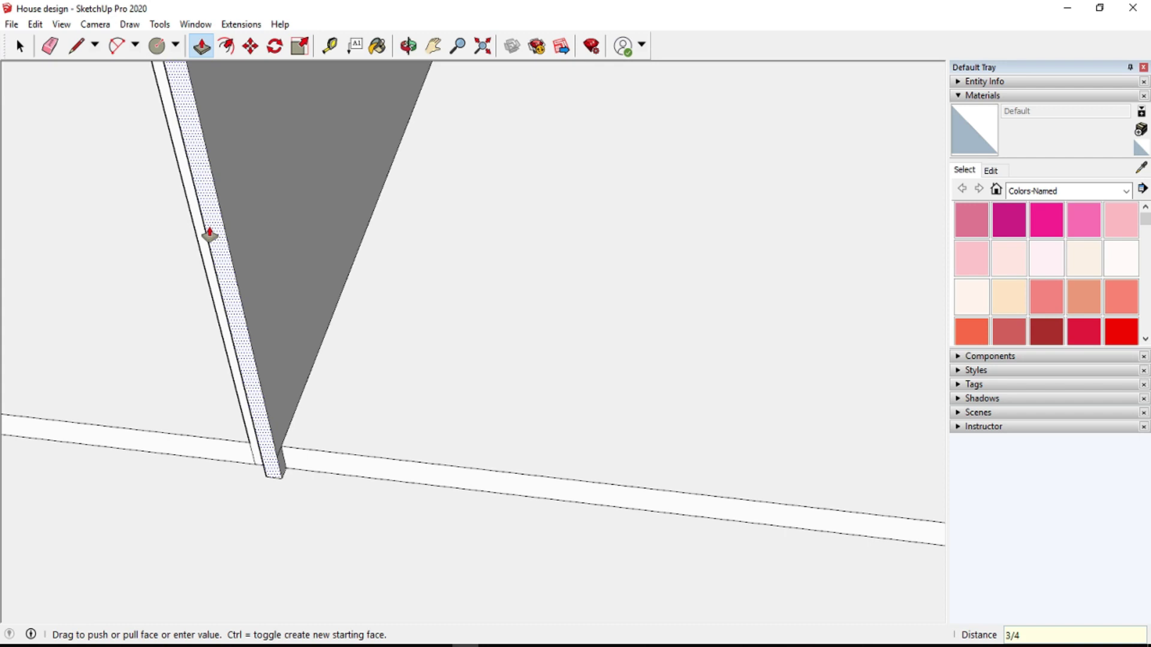
text(")
key(Return)
click(209, 234)
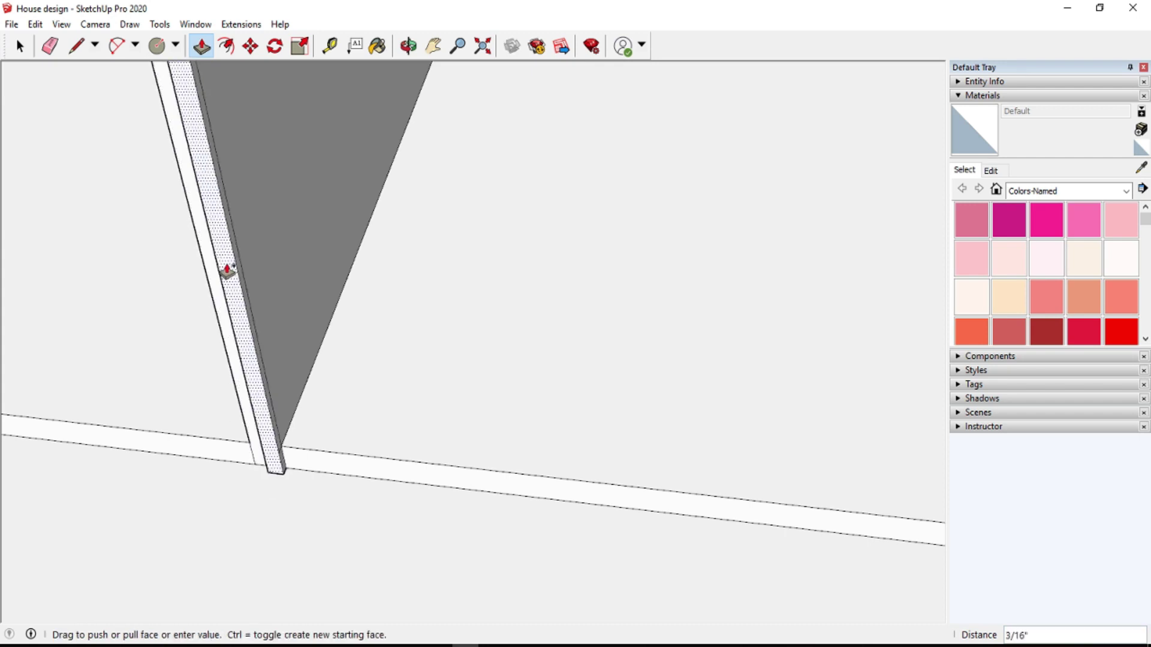
text(4")
key(Return)
scroll(225, 270, down, 1)
click(50, 45)
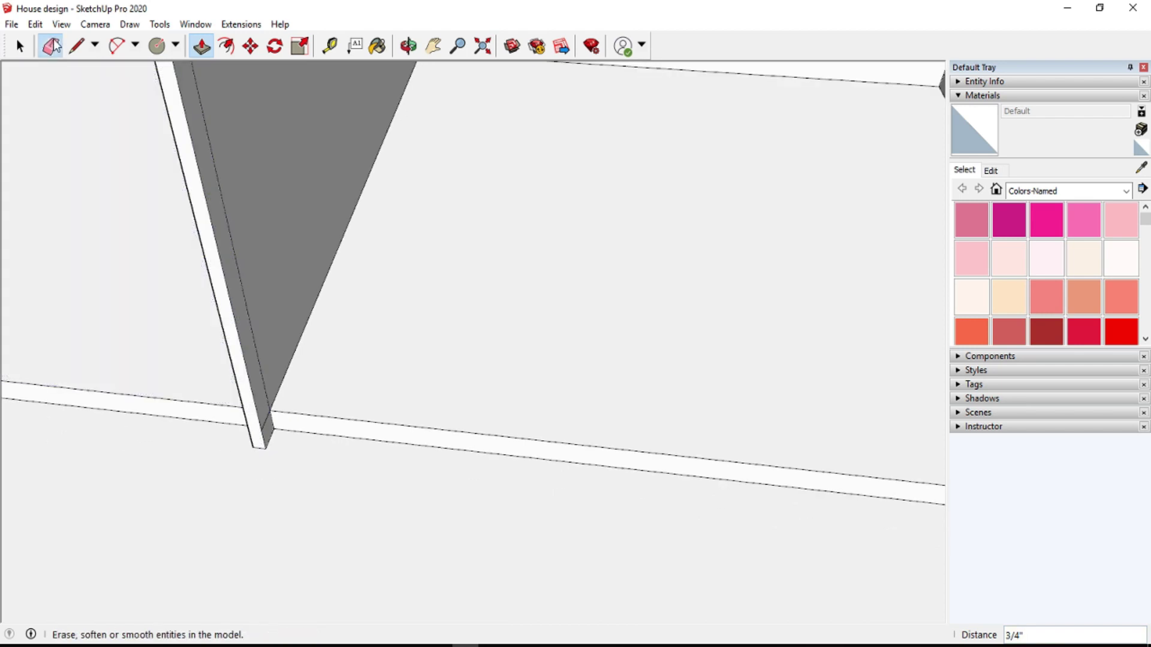
scroll(273, 416, down, 2)
scroll(232, 316, down, 1)
scroll(124, 110, up, 3)
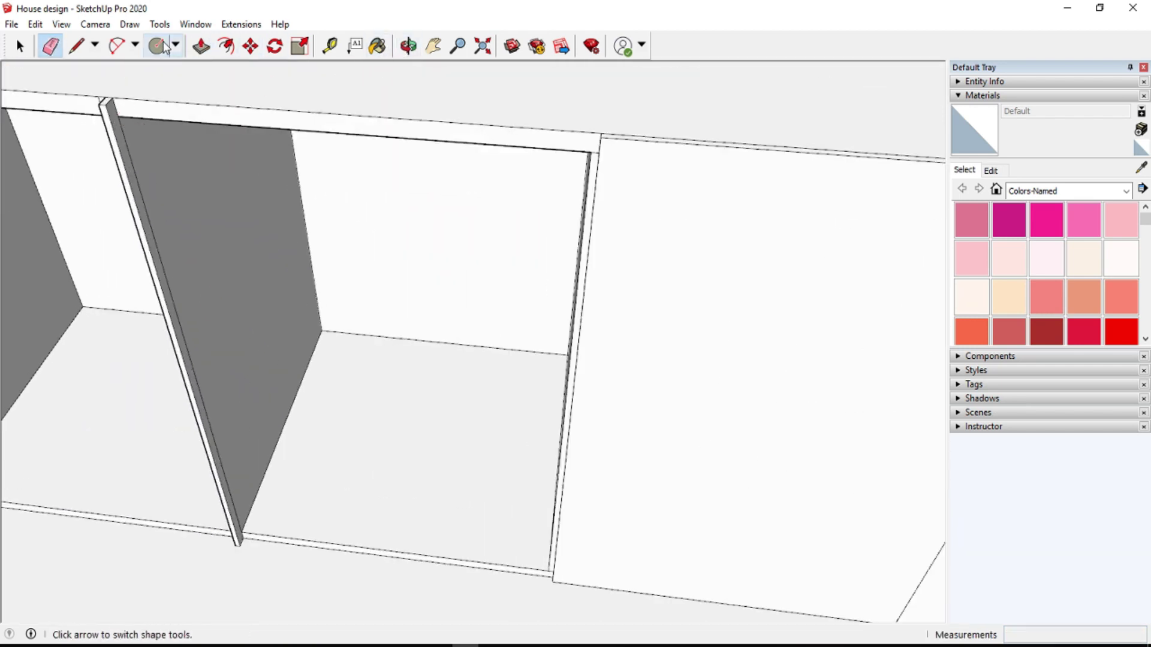
- Extend the divider panel back to the far wall and make the left panel 3/8 inch thick
click(201, 45)
drag(123, 144, 601, 145)
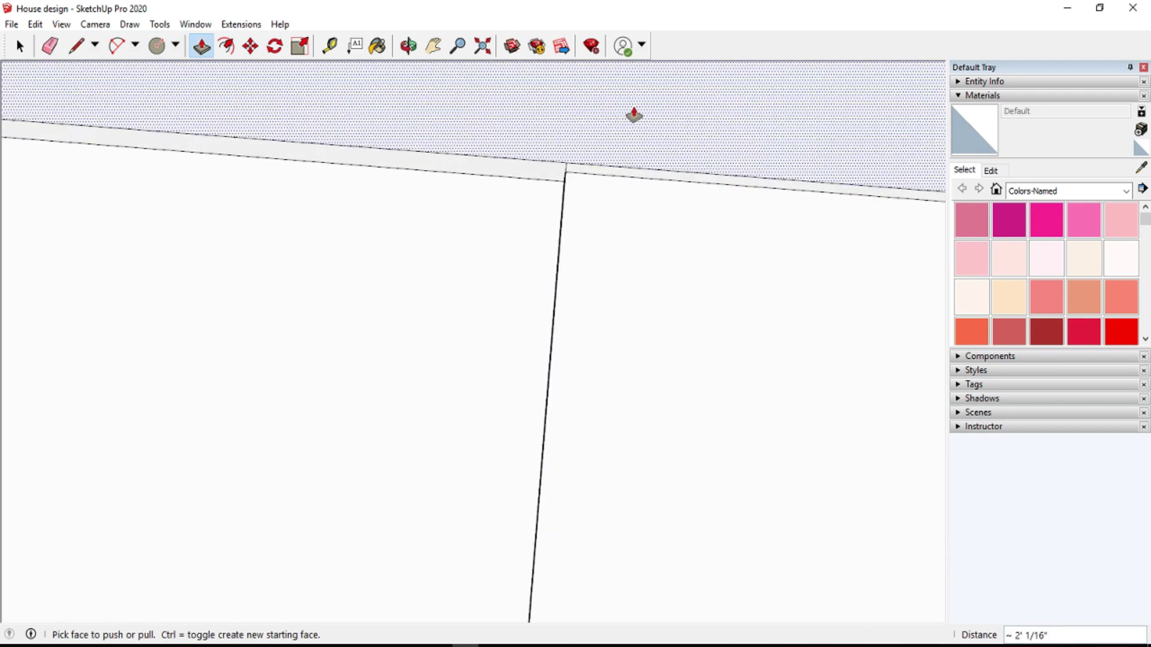
scroll(108, 160, up, 2)
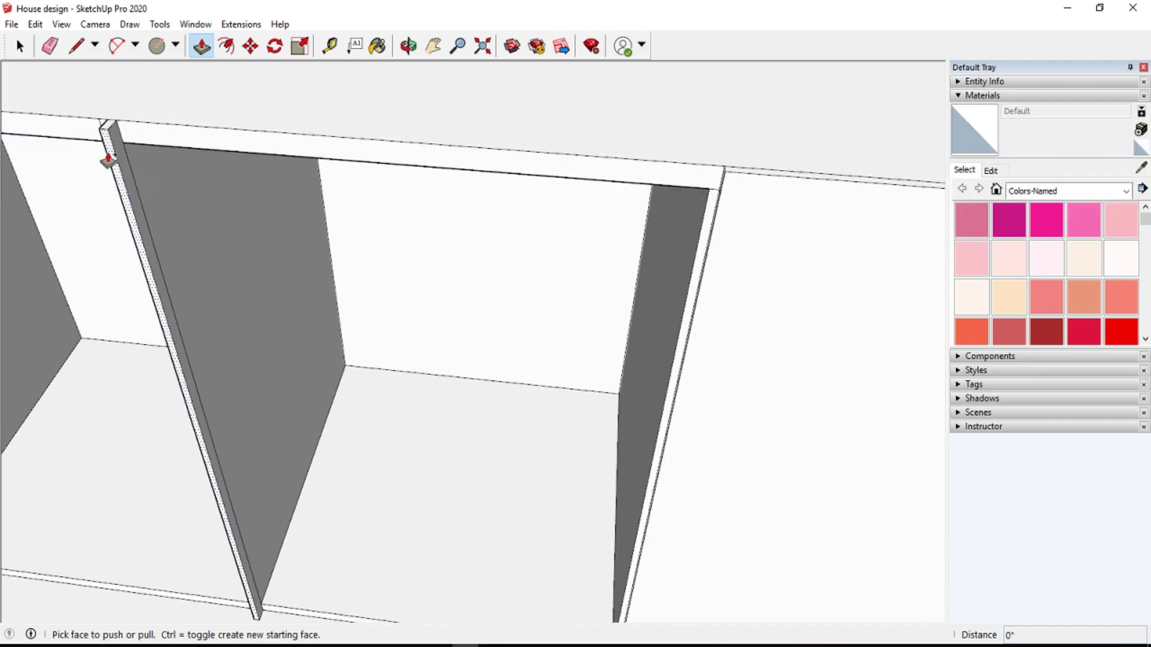
scroll(125, 177, up, 2)
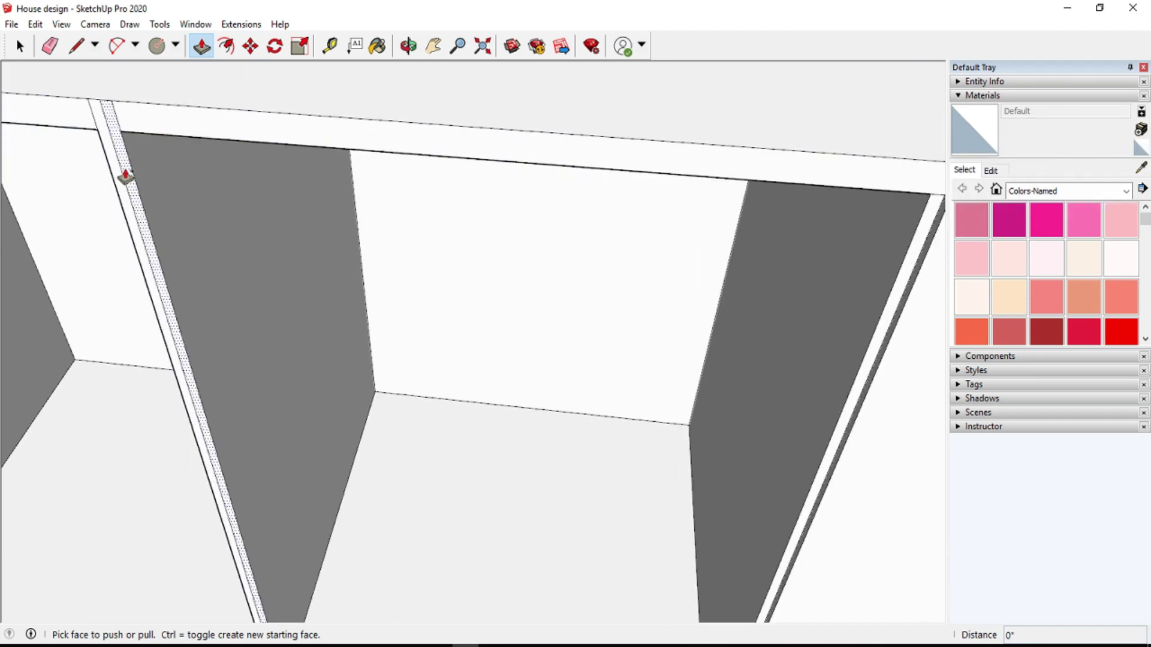
click(126, 176)
scroll(115, 180, down, 2)
click(128, 179)
scroll(101, 120, up, 2)
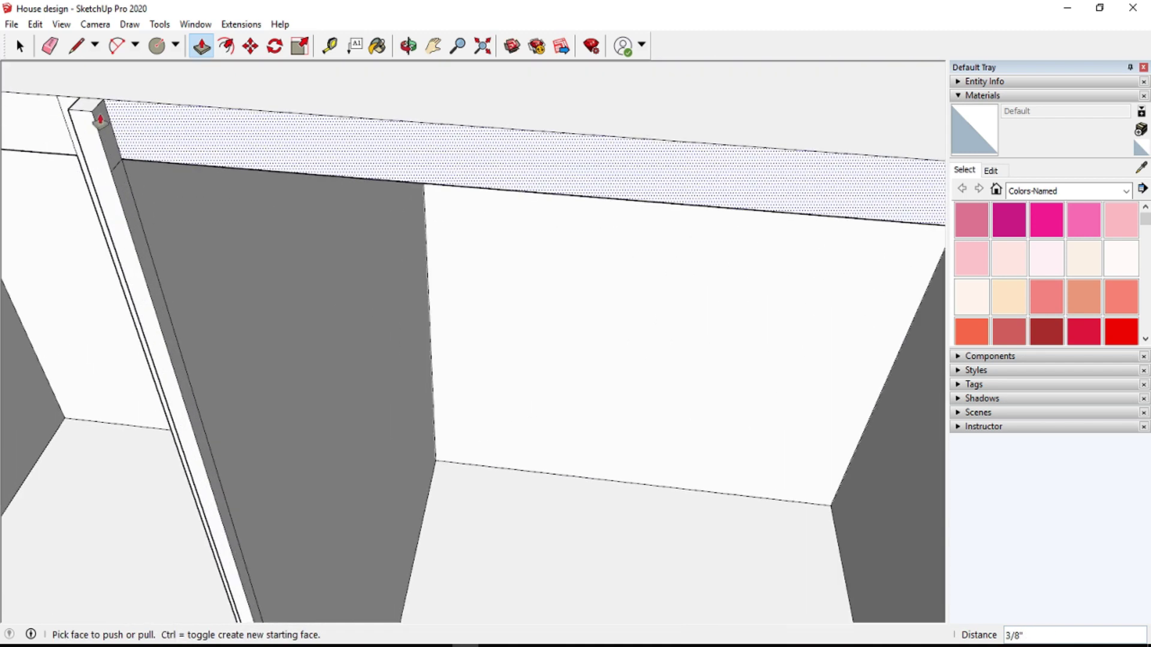
- Clean up edges and push the thin panel out to the cabinets' full depth
key(e)
scroll(102, 155, down, 3)
scroll(240, 590, up, 3)
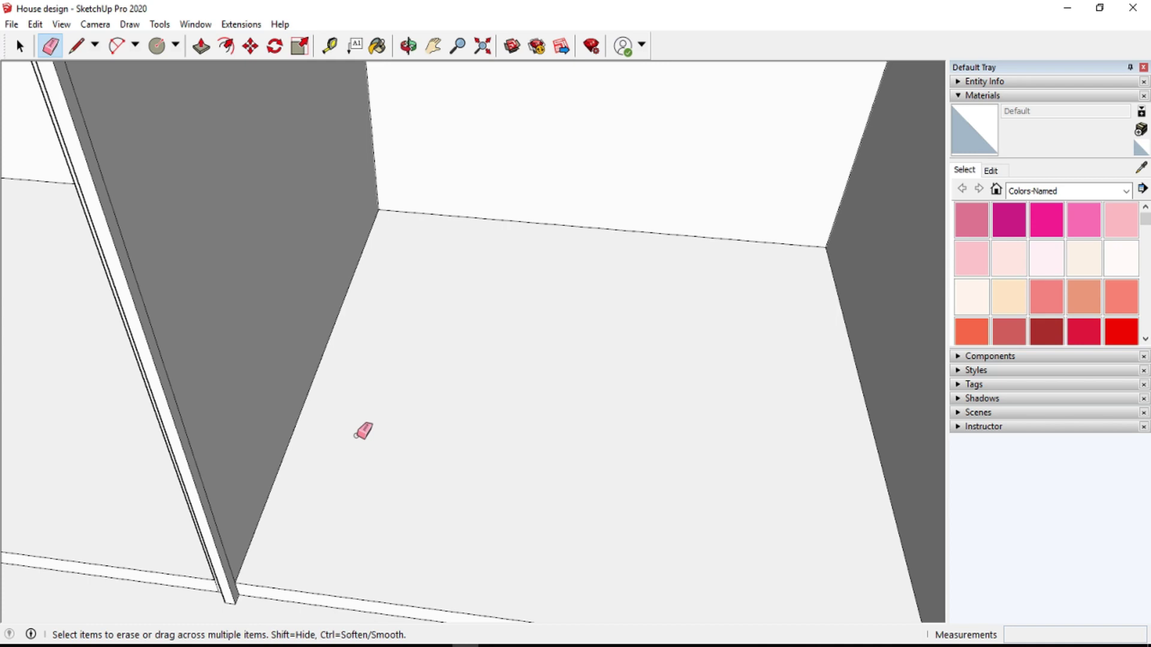
scroll(360, 431, down, 1)
scroll(347, 429, down, 3)
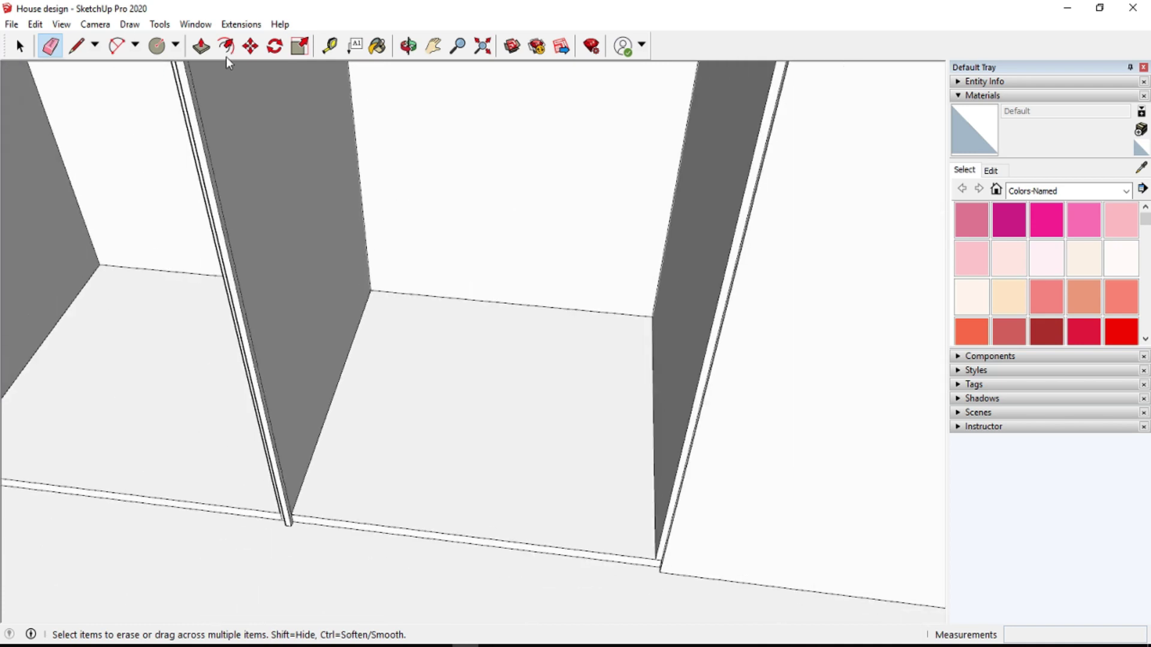
click(201, 45)
drag(218, 216, 753, 213)
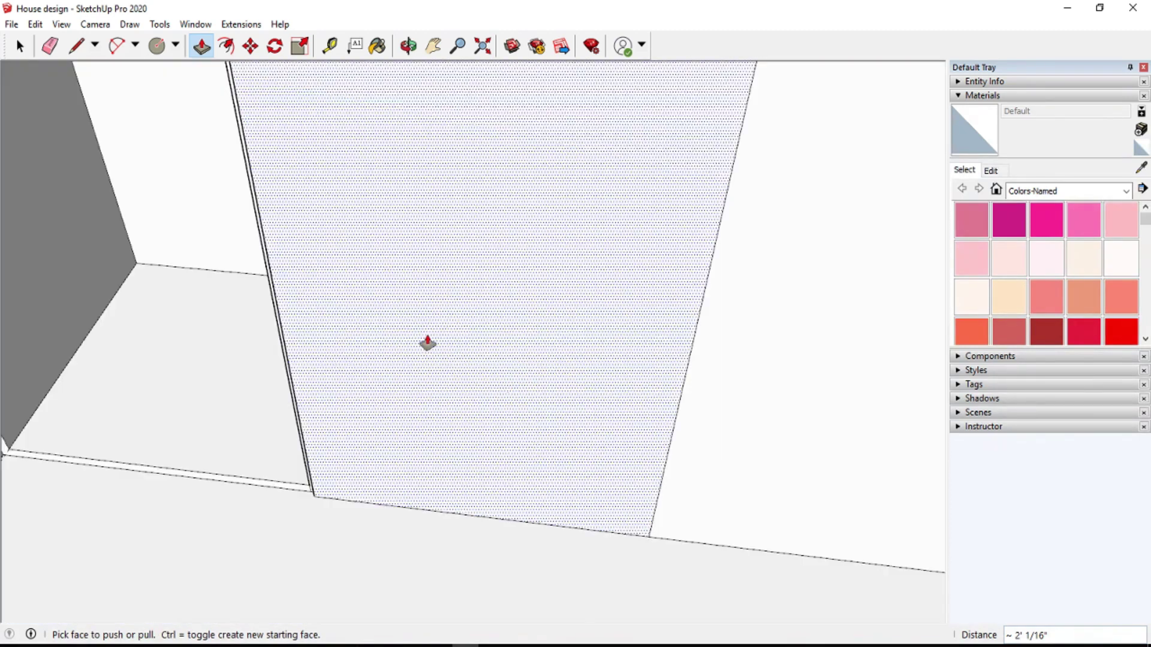
drag(754, 213, 453, 273)
- Pull the thin face below the counter forward to close the open cabinet front
click(408, 46)
drag(360, 258, 569, 213)
scroll(570, 212, down, 2)
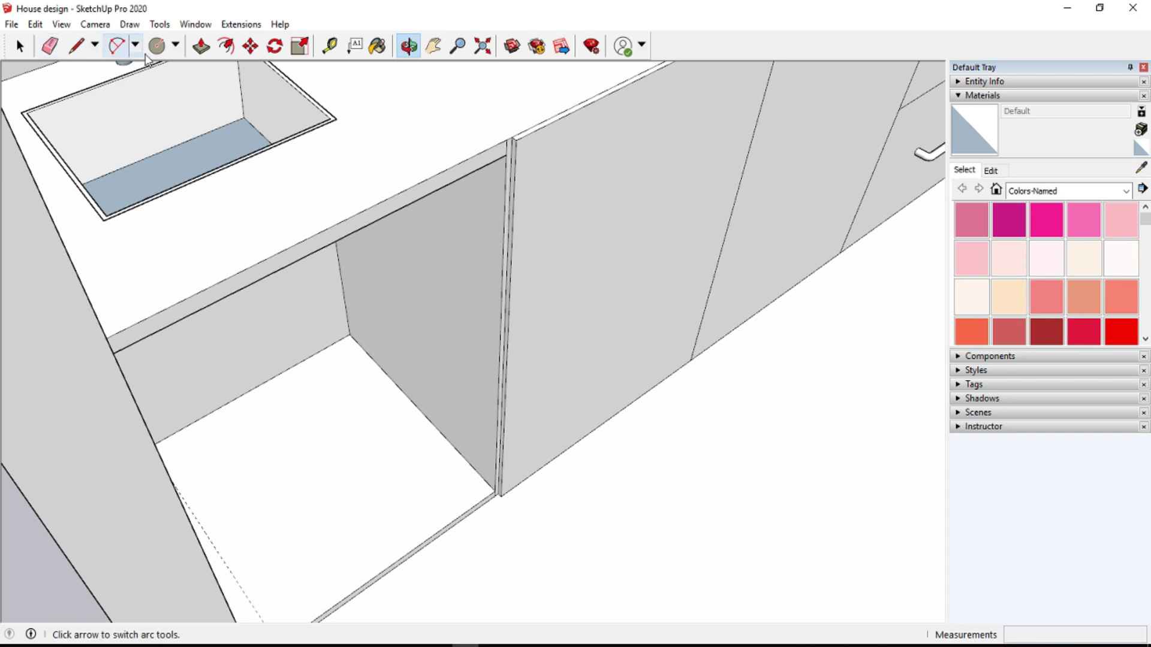
scroll(223, 200, up, 2)
drag(189, 226, 160, 295)
key(p)
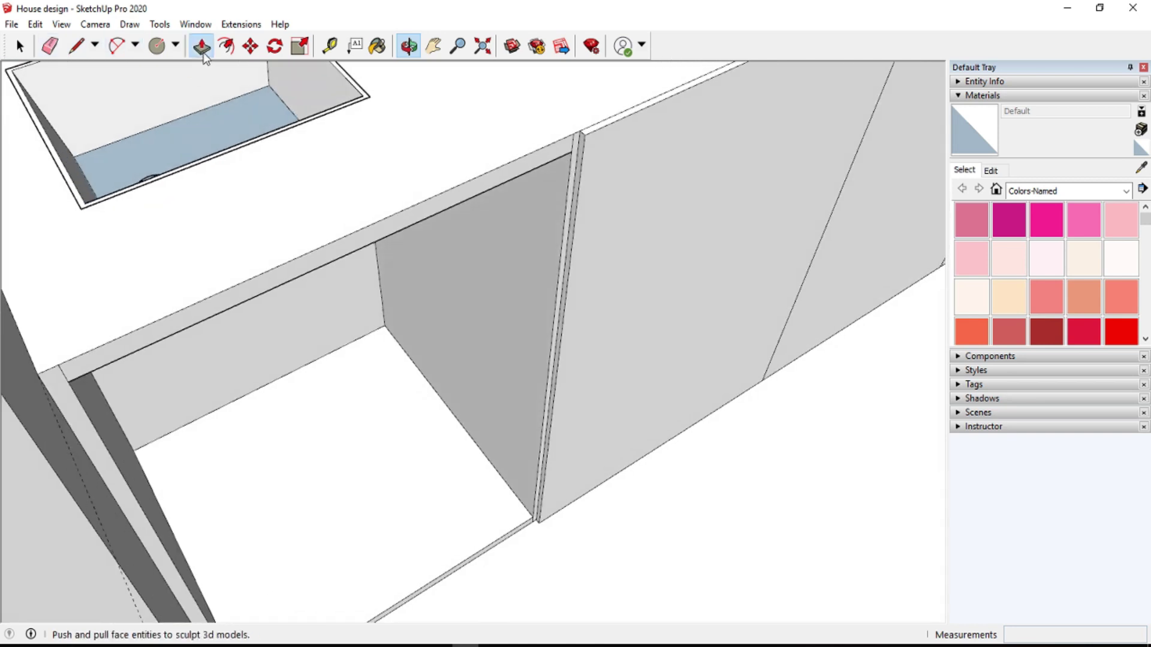
click(564, 236)
click(46, 377)
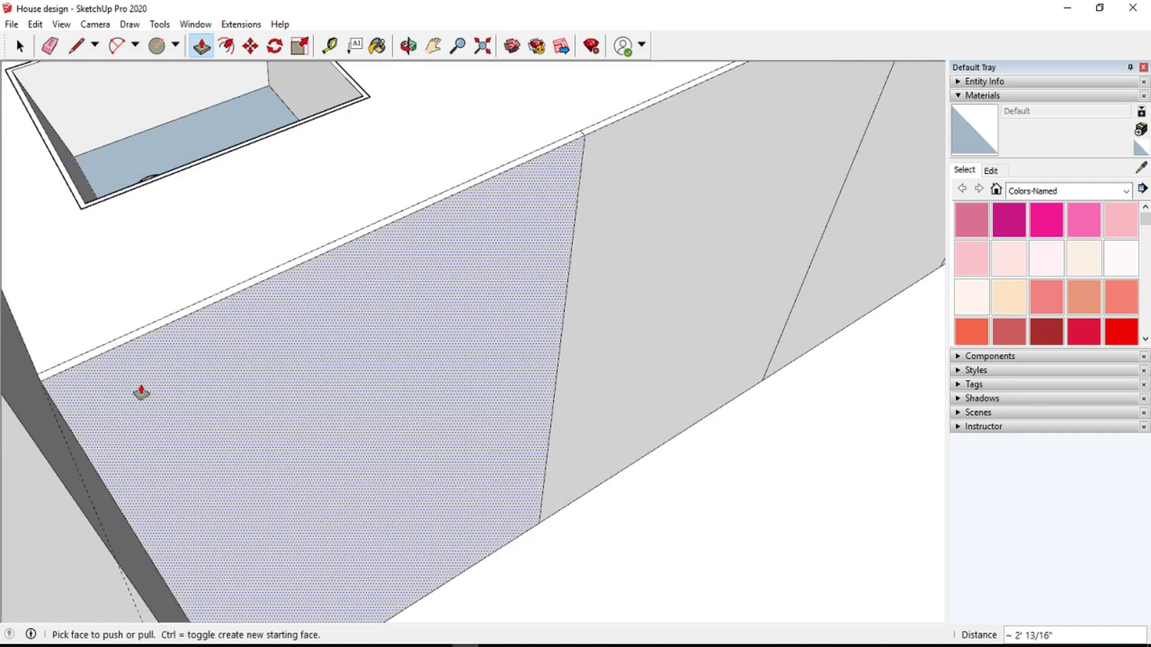
middle_drag(142, 390, 46, 365)
mouse_move(466, 66)
middle_down()
mouse_move(681, 318)
mouse_move(462, 380)
mouse_move(429, 314)
mouse_move(666, 413)
middle_up()
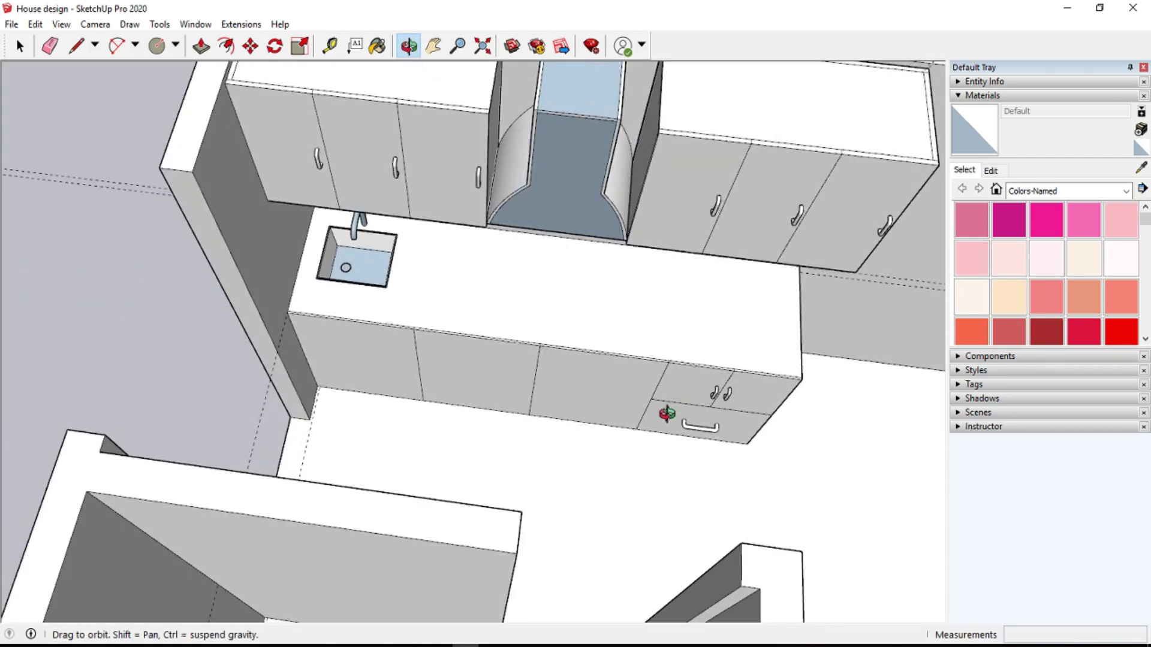
- Place a vertical guide 2 inches from the lower cabinet door edge
mouse_move(589, 311)
middle_down()
mouse_move(570, 406)
mouse_move(557, 290)
mouse_move(714, 481)
middle_up()
scroll(719, 482, up, 5)
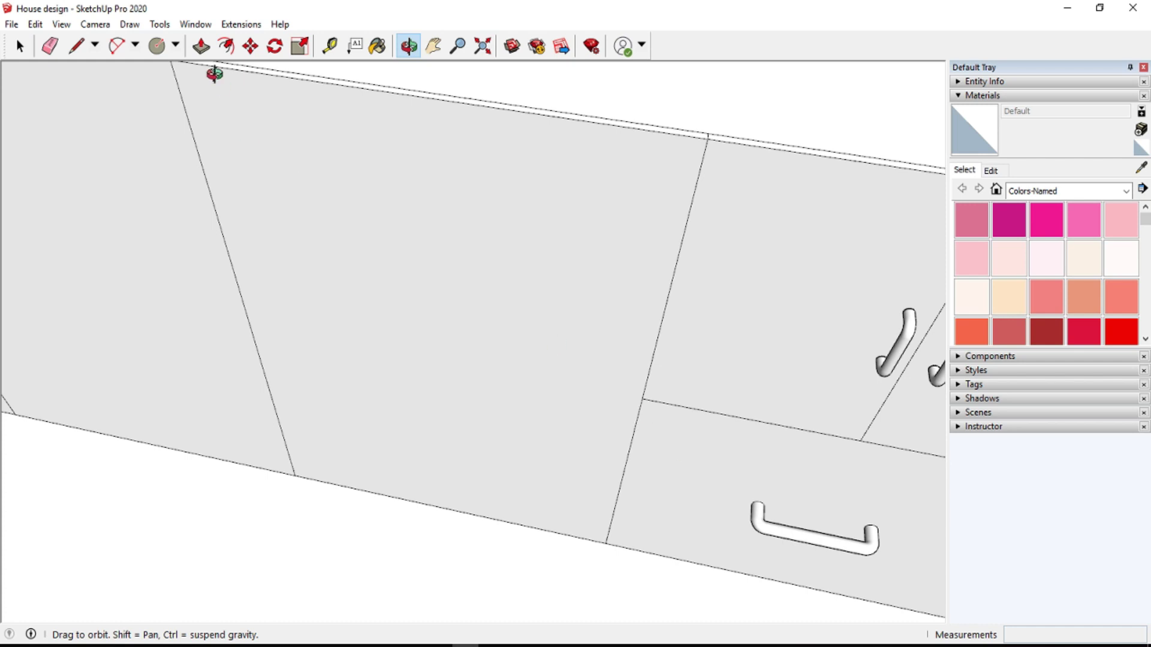
key(t)
click(657, 341)
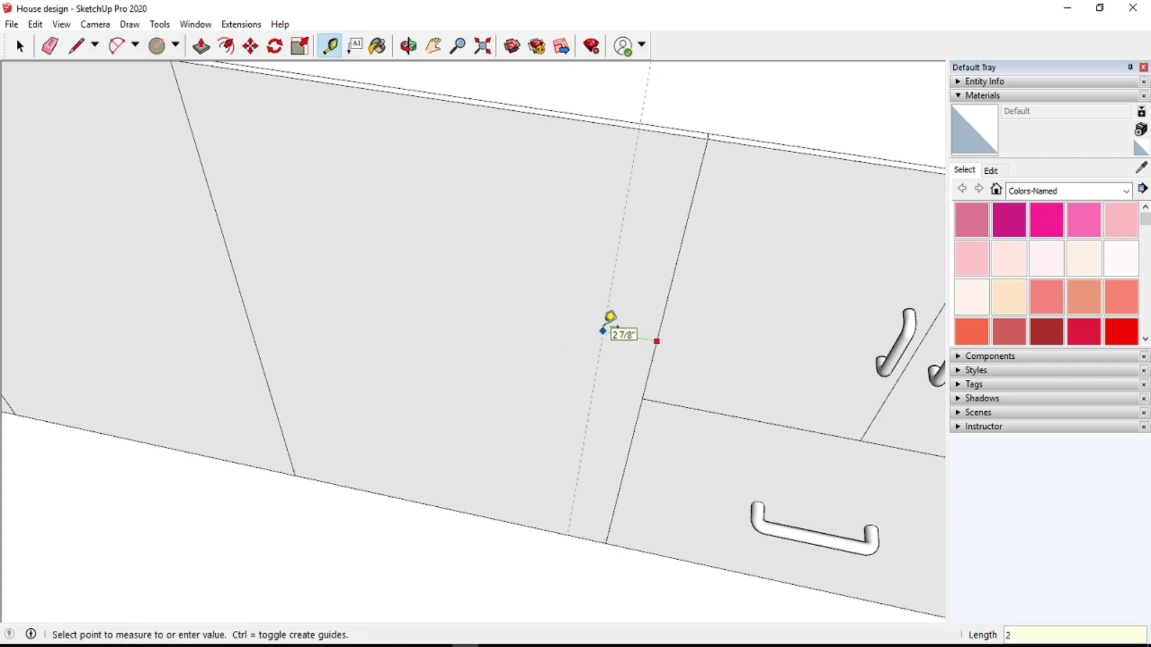
key(Return)
- Draw the drawer's top-edge line left across to the cabinet's left edge
key(l)
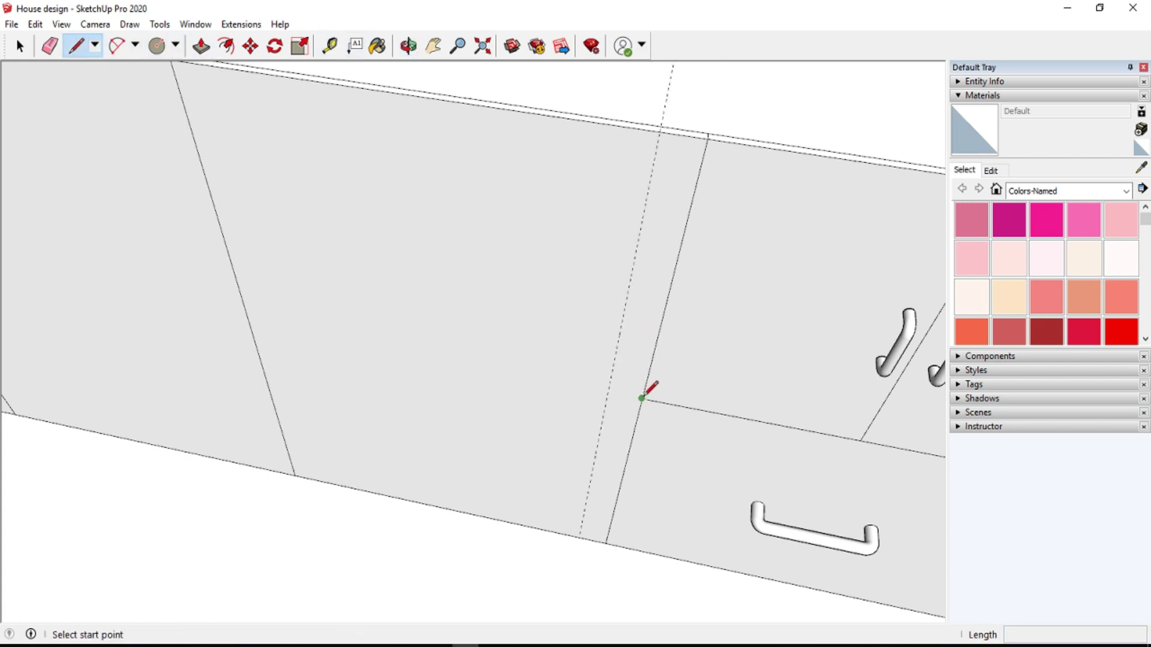
click(642, 398)
scroll(252, 323, down, 2)
scroll(261, 322, down, 1)
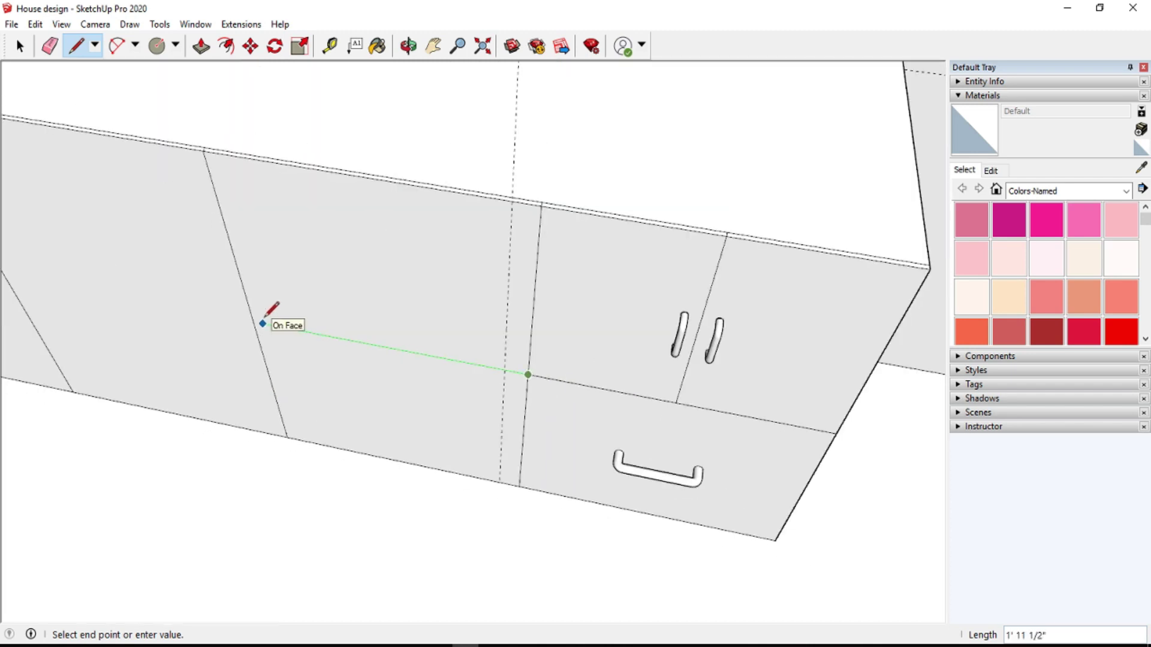
shift+middle_drag(262, 324, 585, 452)
click(61, 352)
scroll(714, 480, up, 3)
- Begin measuring a 0.75 inch guide from the door edge
key(t)
scroll(586, 344, up, 2)
click(512, 367)
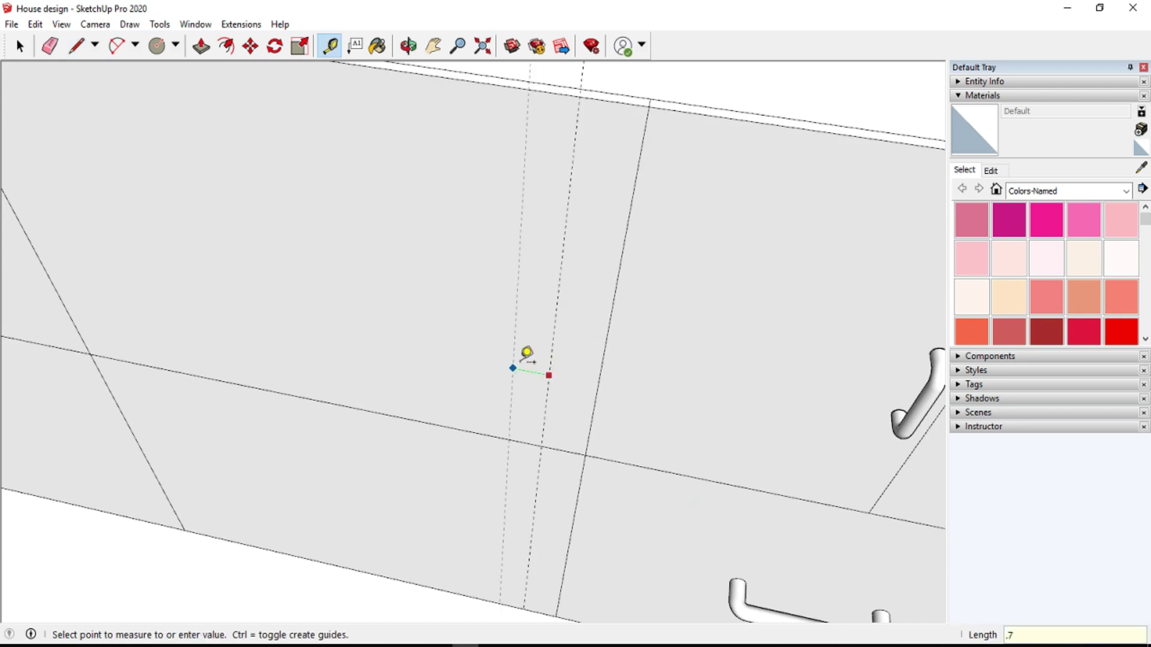
- Place guides 3/4 inch from the door edge and 3 inches above the drawer edge
click(526, 355)
scroll(576, 407, down, 2)
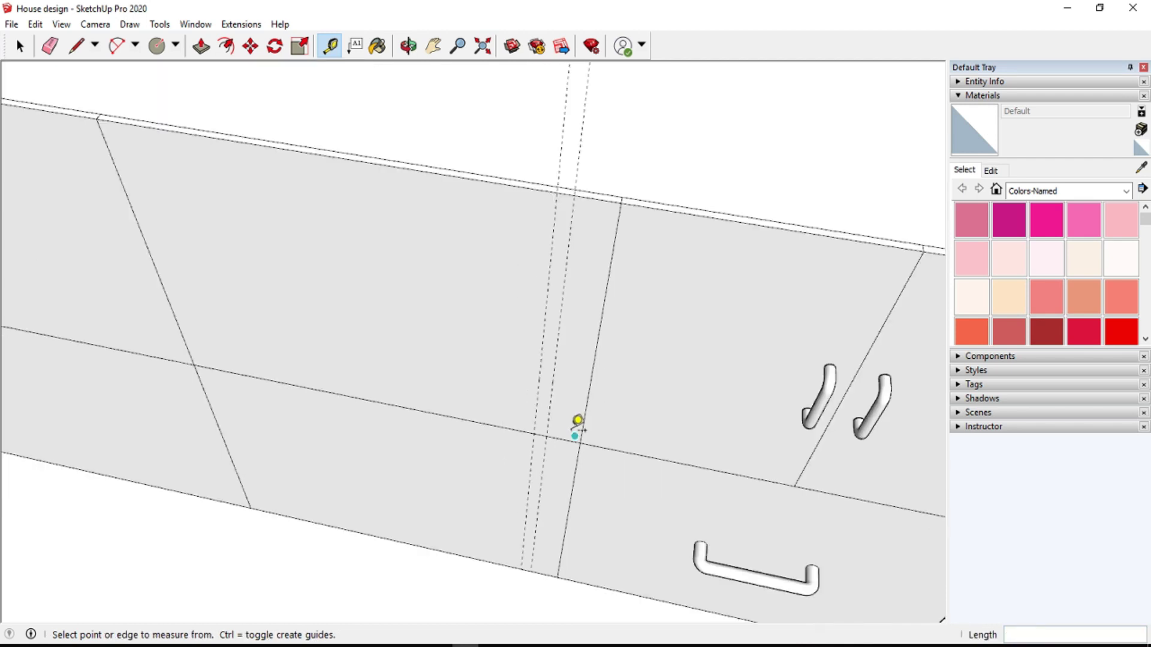
click(559, 439)
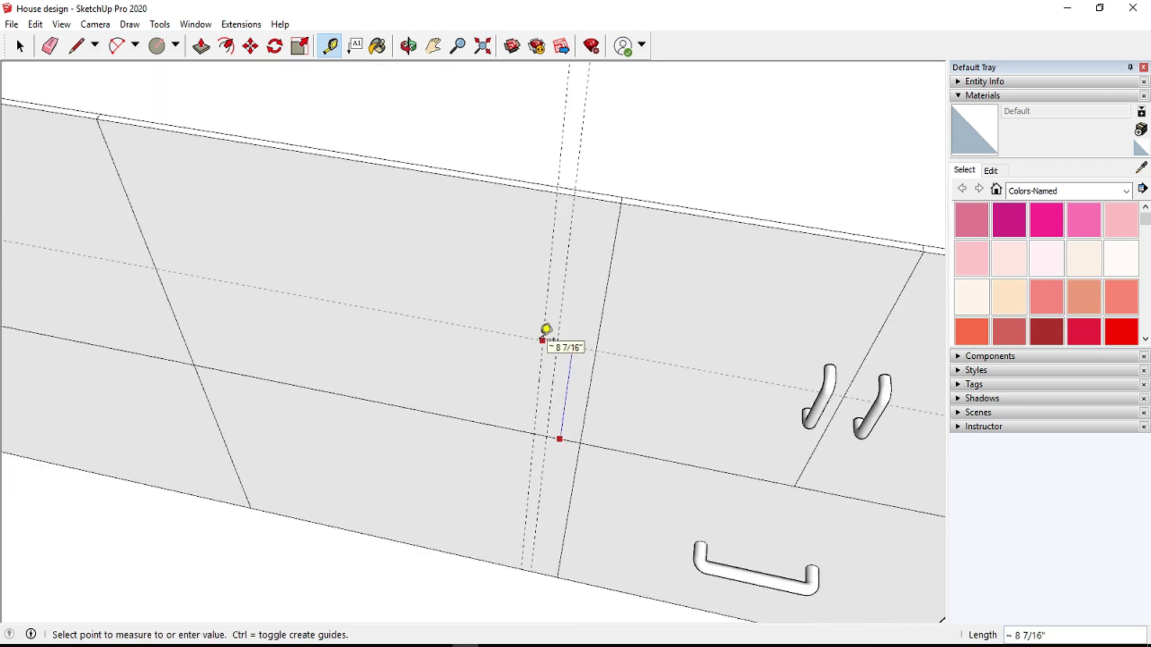
key(Return)
click(563, 440)
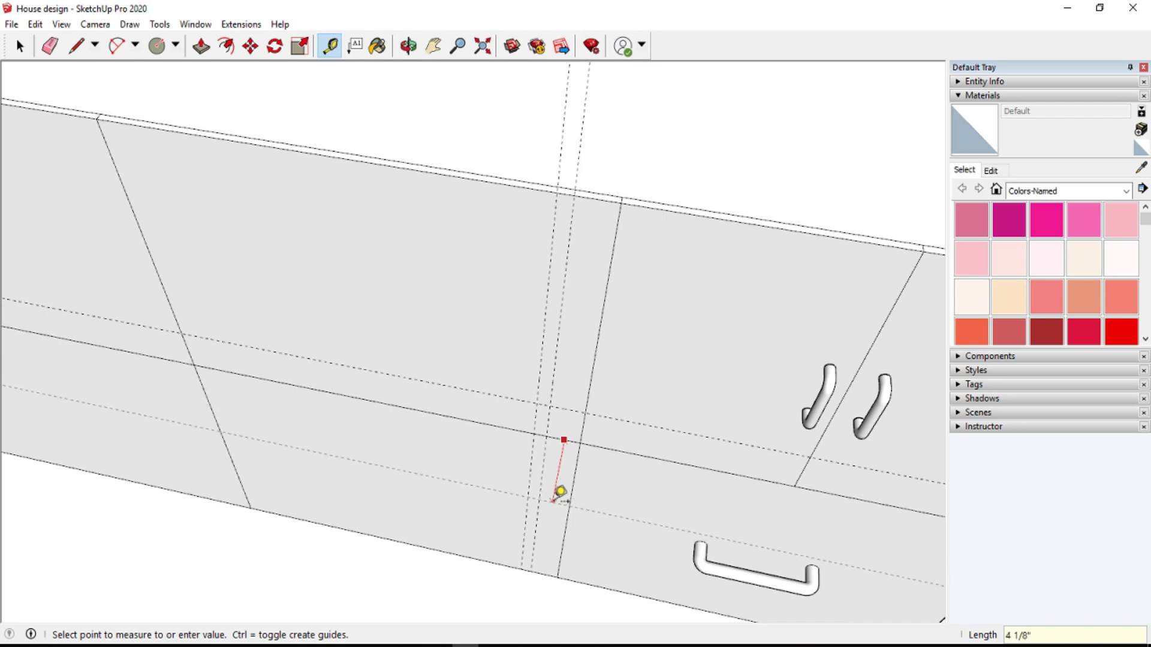
click(572, 493)
scroll(567, 485, up, 2)
scroll(568, 486, up, 1)
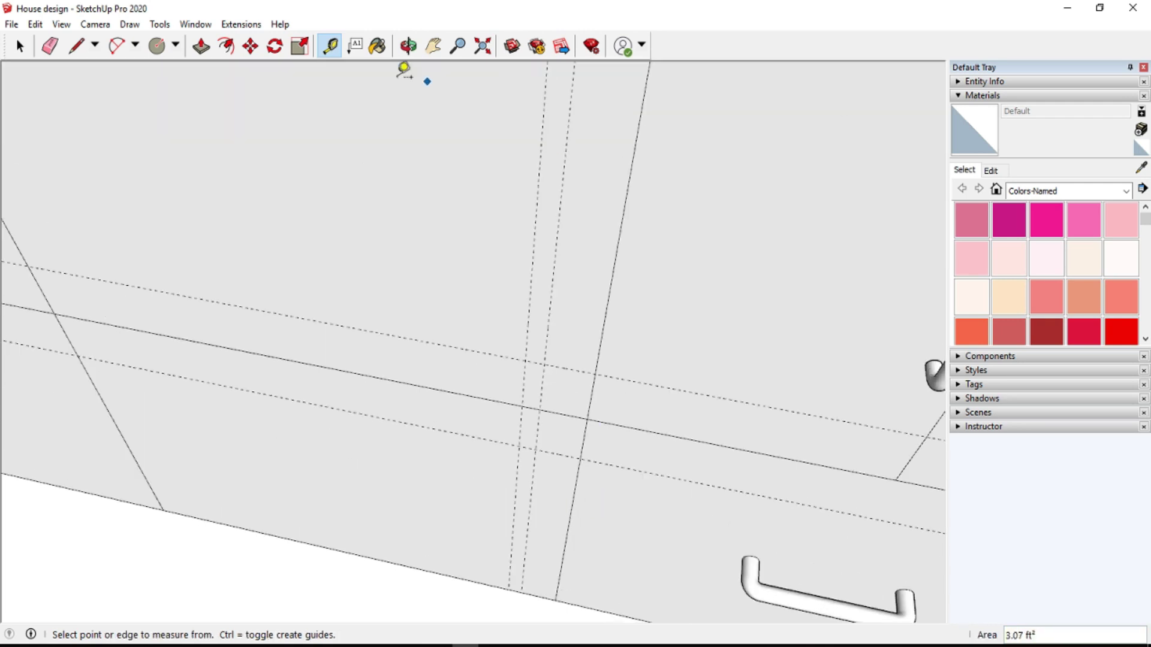
- Erase two unneeded guide lines from the cabinet front
click(410, 45)
mouse_move(455, 120)
mouse_down()
mouse_move(665, 298)
mouse_move(514, 198)
mouse_move(532, 181)
mouse_up()
key(e)
drag(538, 294, 533, 427)
- Add 7 inch offset guides, each paired with a small offset guide above or below
key(t)
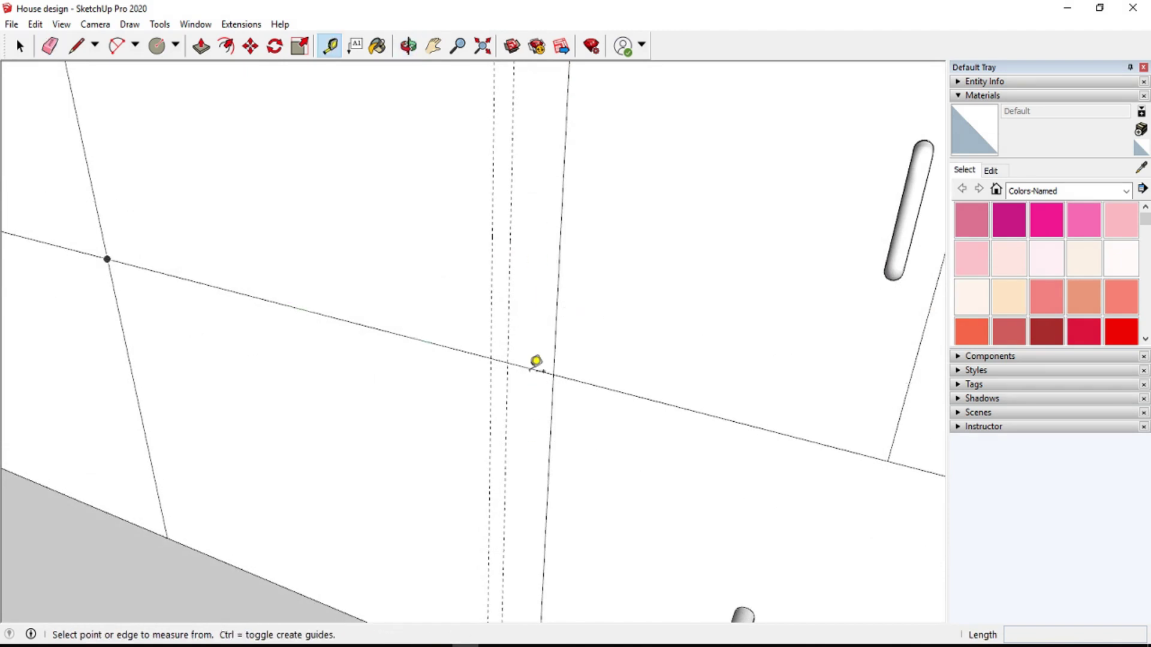
click(529, 368)
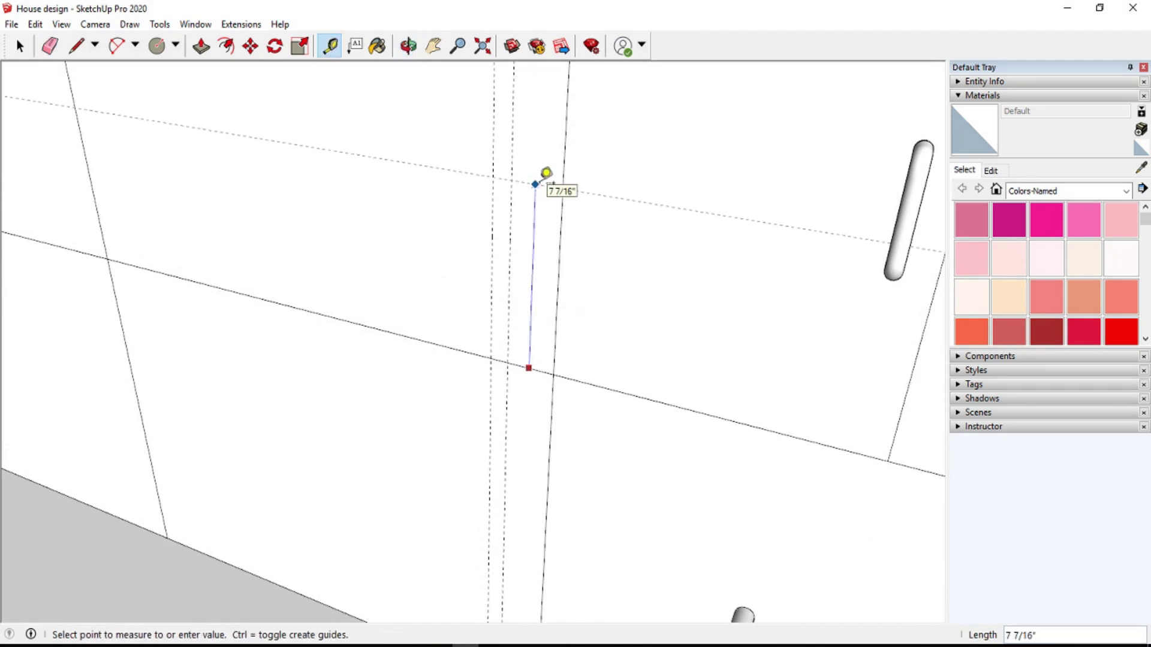
text(7)
key(Return)
click(532, 369)
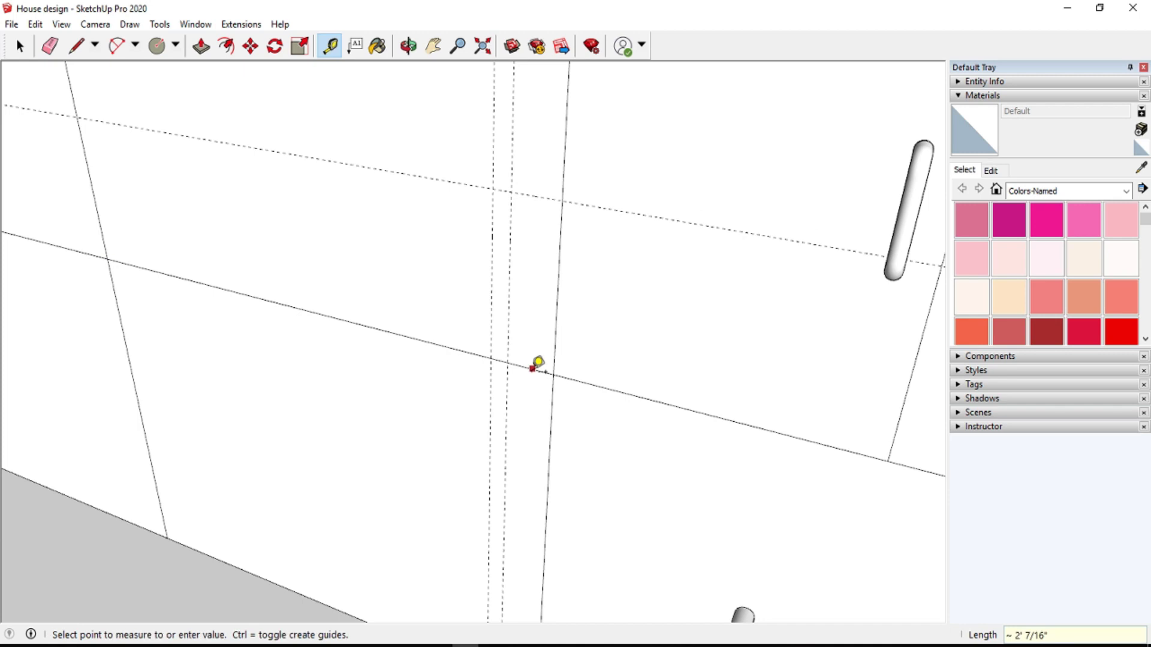
key(Return)
click(530, 196)
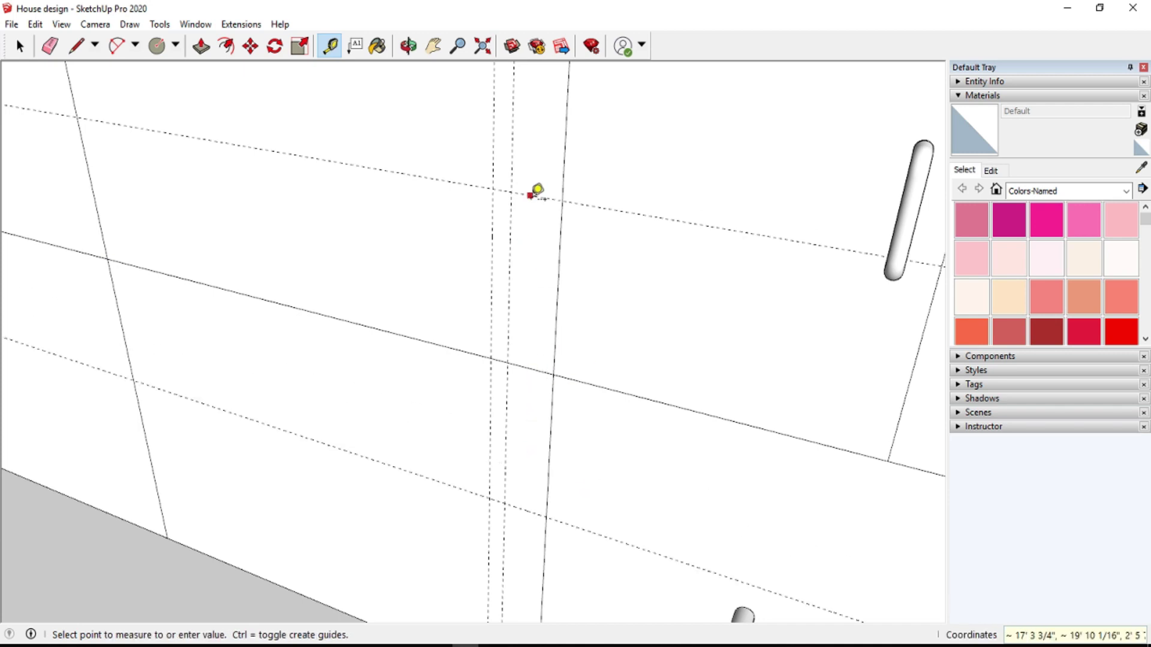
key(Return)
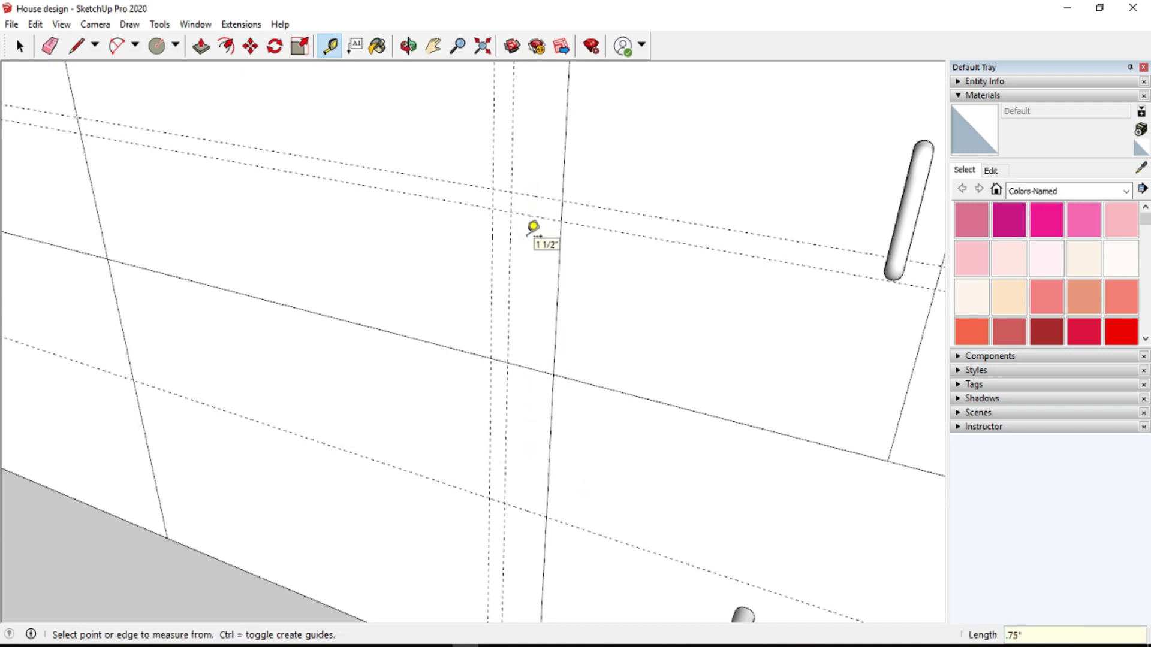
click(522, 508)
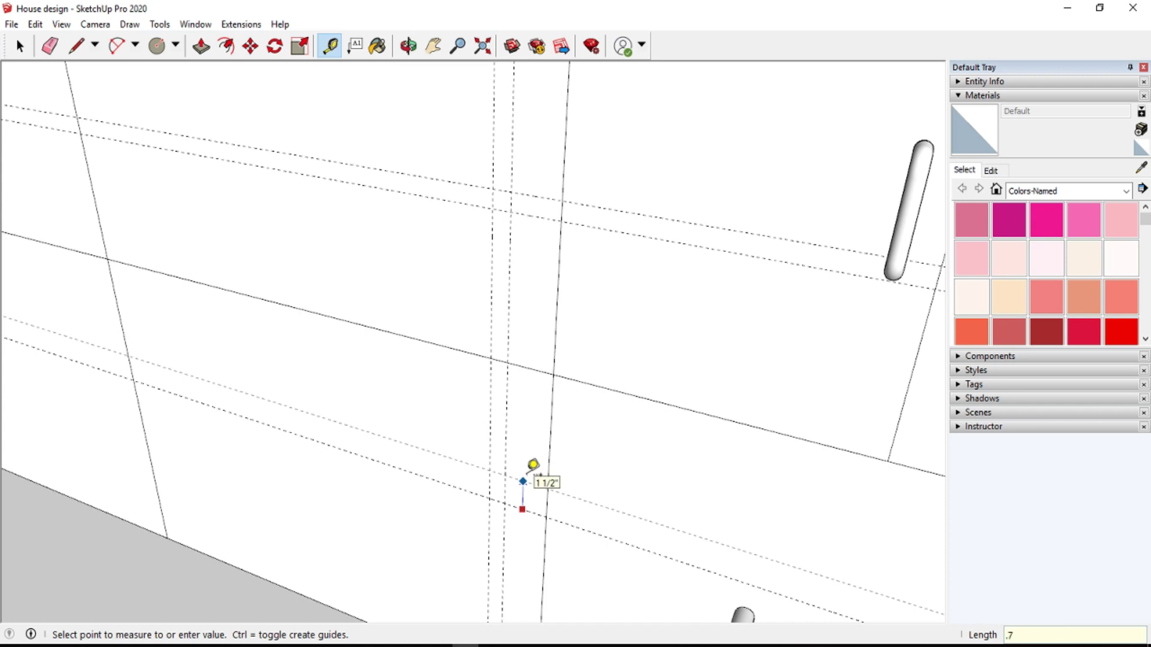
key(Return)
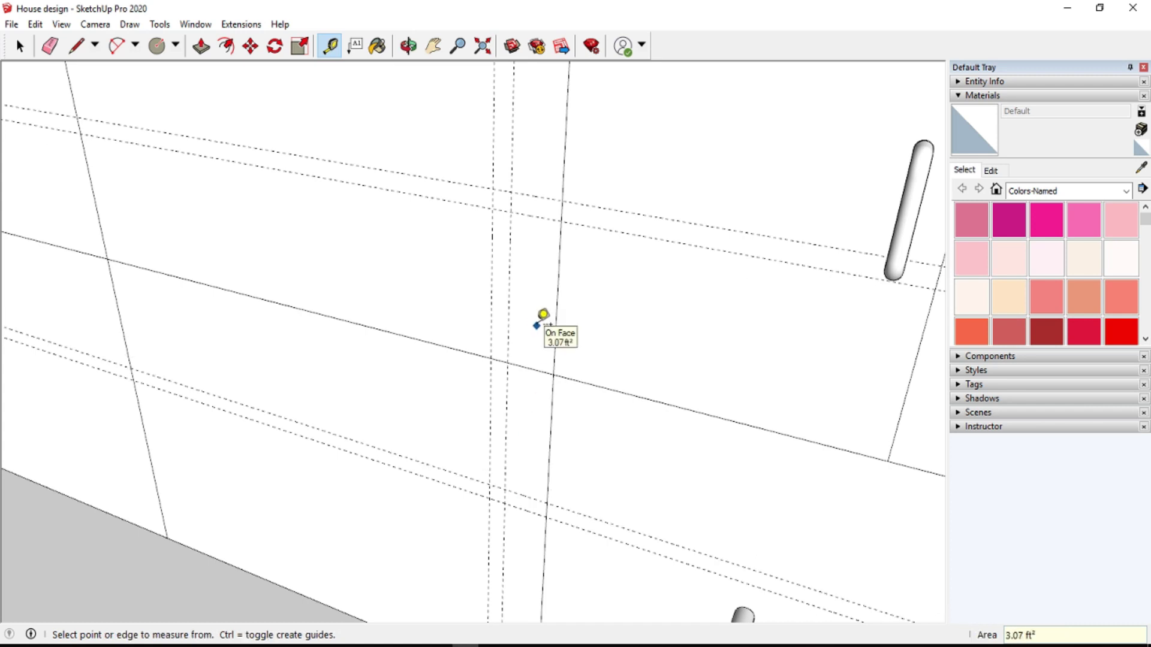
click(556, 324)
key(Escape)
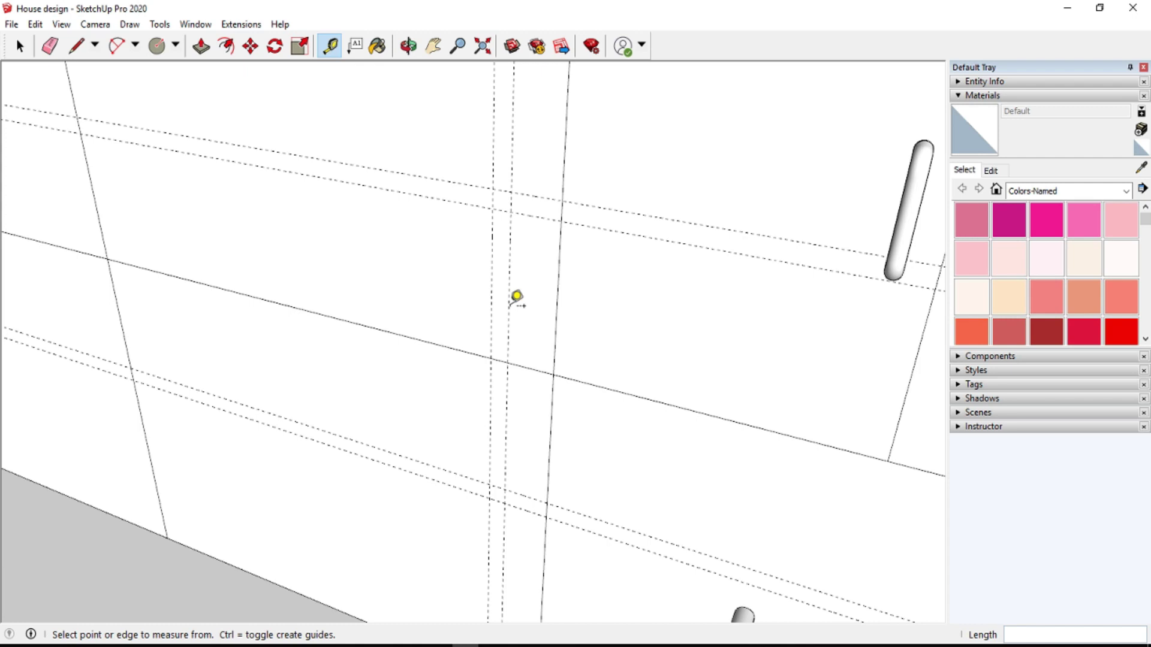
- Draw a 3/4 inch square and a small circle at the upper guide crossing
click(175, 45)
click(189, 67)
click(483, 166)
click(514, 209)
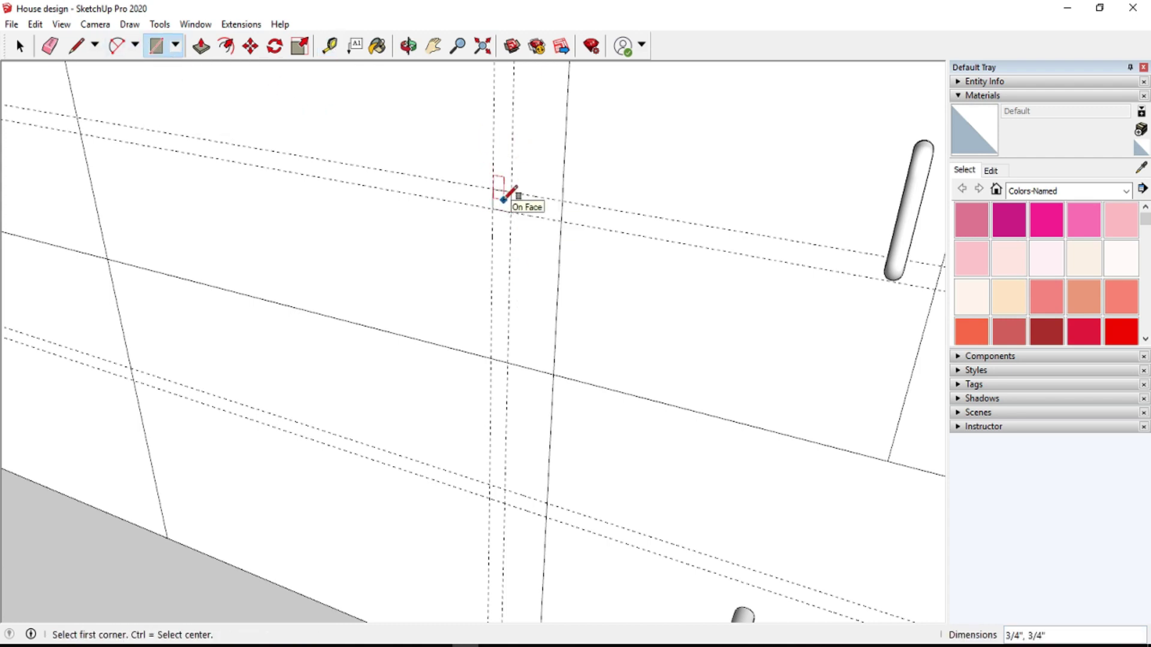
click(77, 45)
scroll(504, 192, up, 3)
click(500, 206)
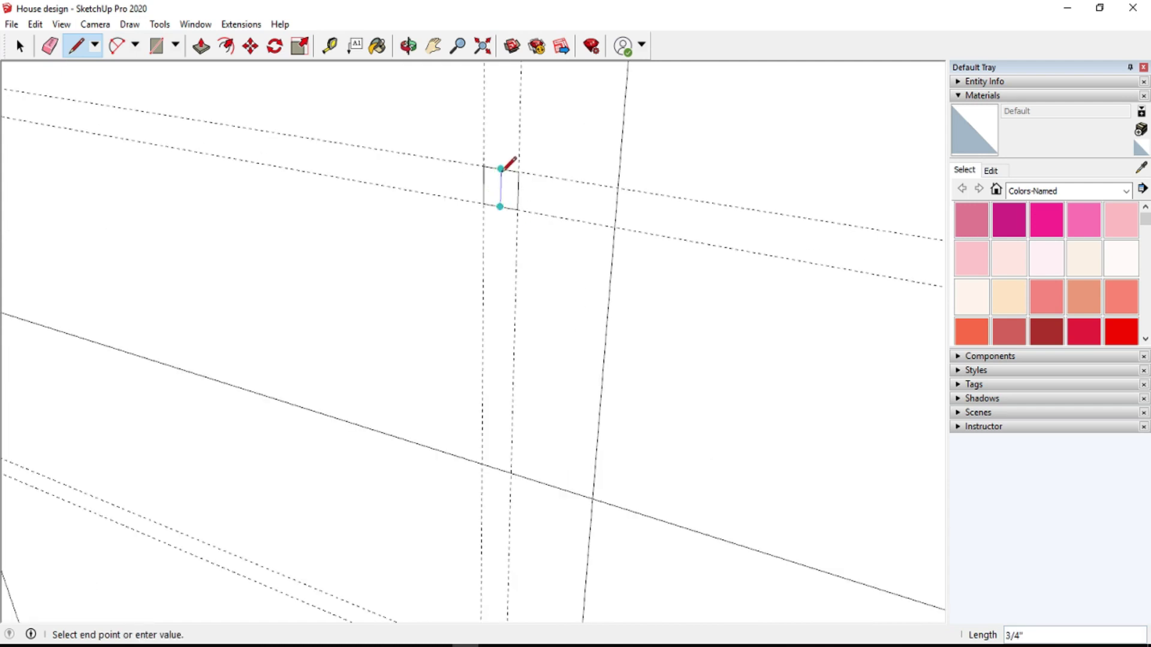
click(175, 45)
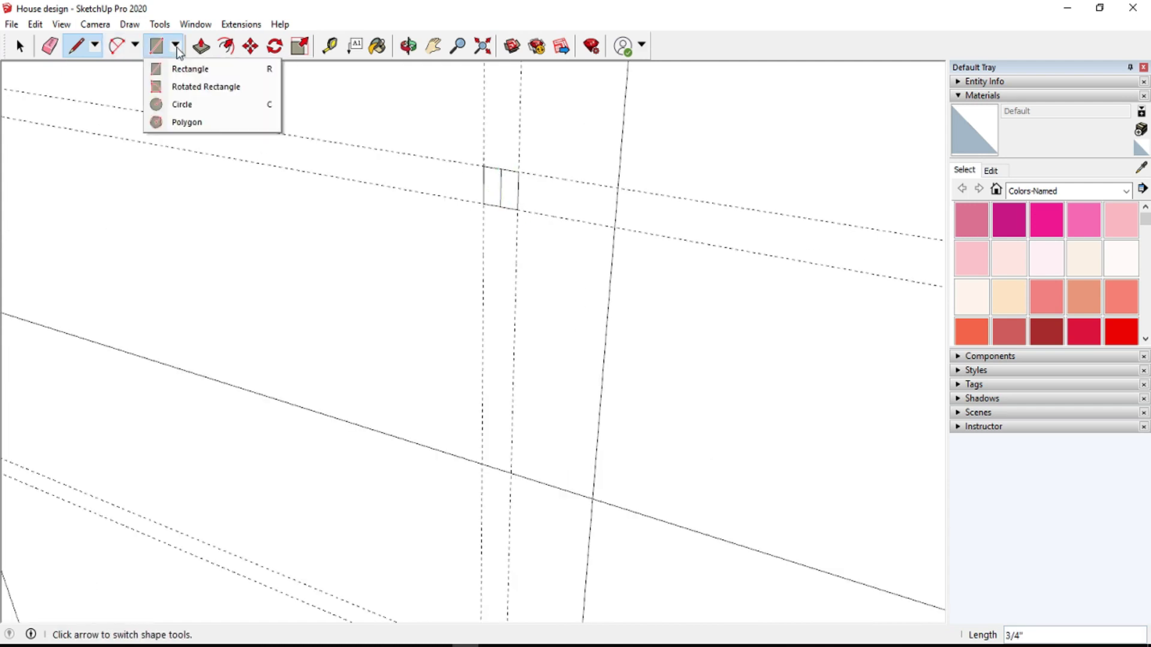
click(187, 105)
click(501, 186)
- Draw a 3/4 inch square at the lower guide crossing
middle_drag(570, 167, 546, 330)
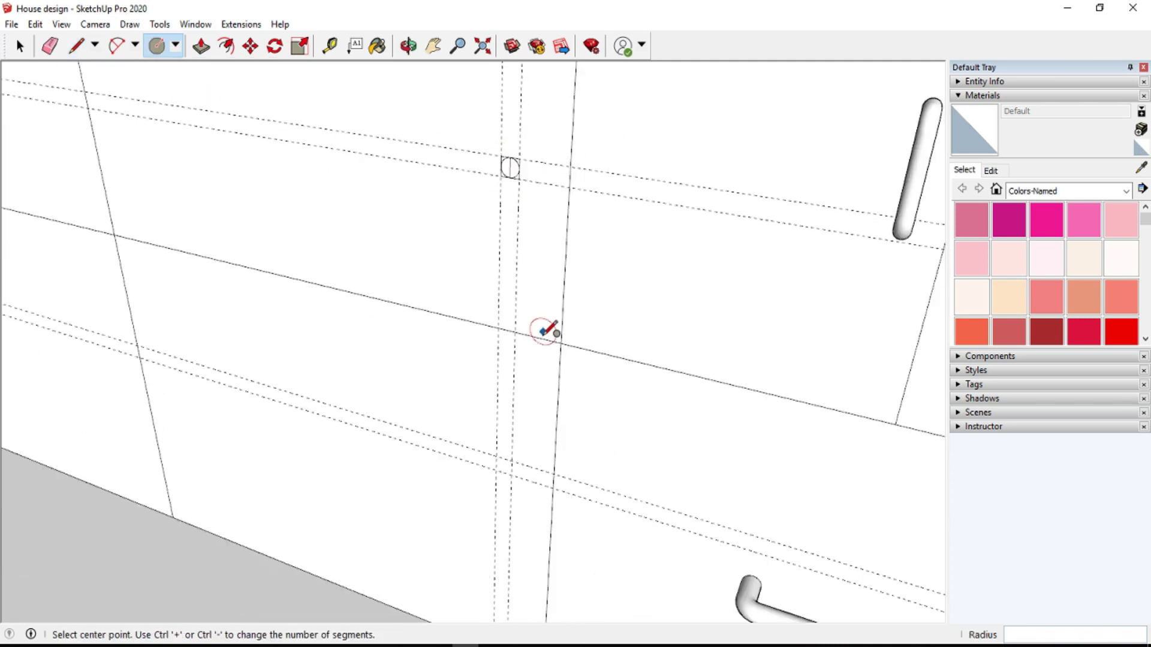
click(175, 45)
click(183, 68)
click(495, 458)
click(511, 476)
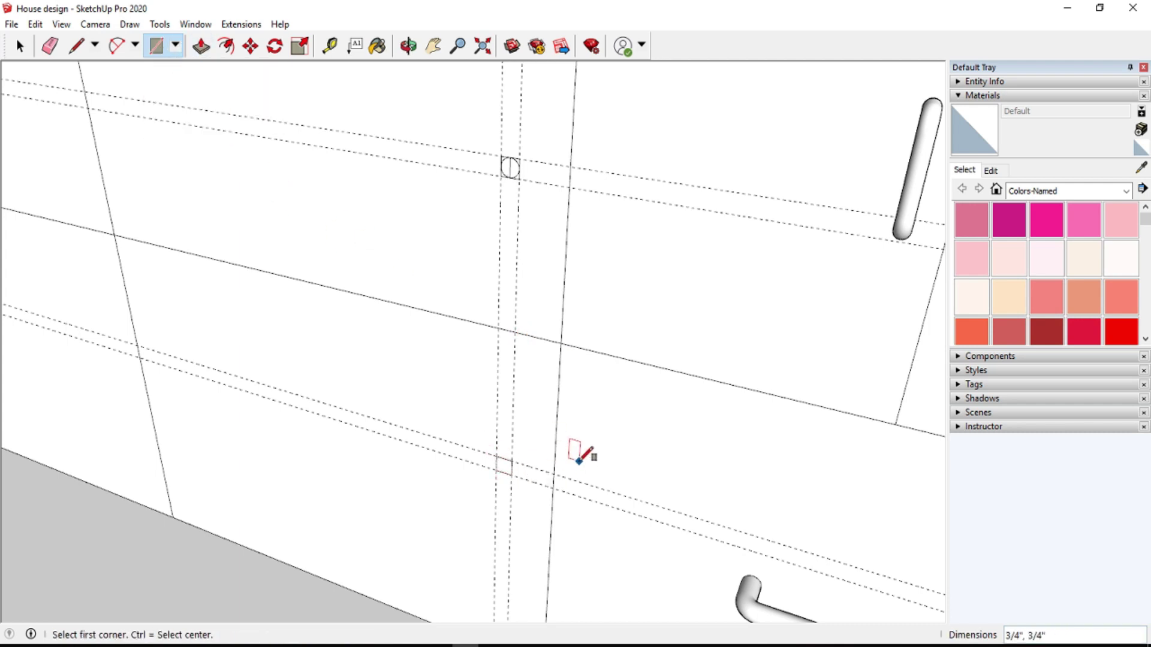
scroll(542, 484, up, 1)
- Split the lower square with a line between its bottom and top midpoints
key(p)
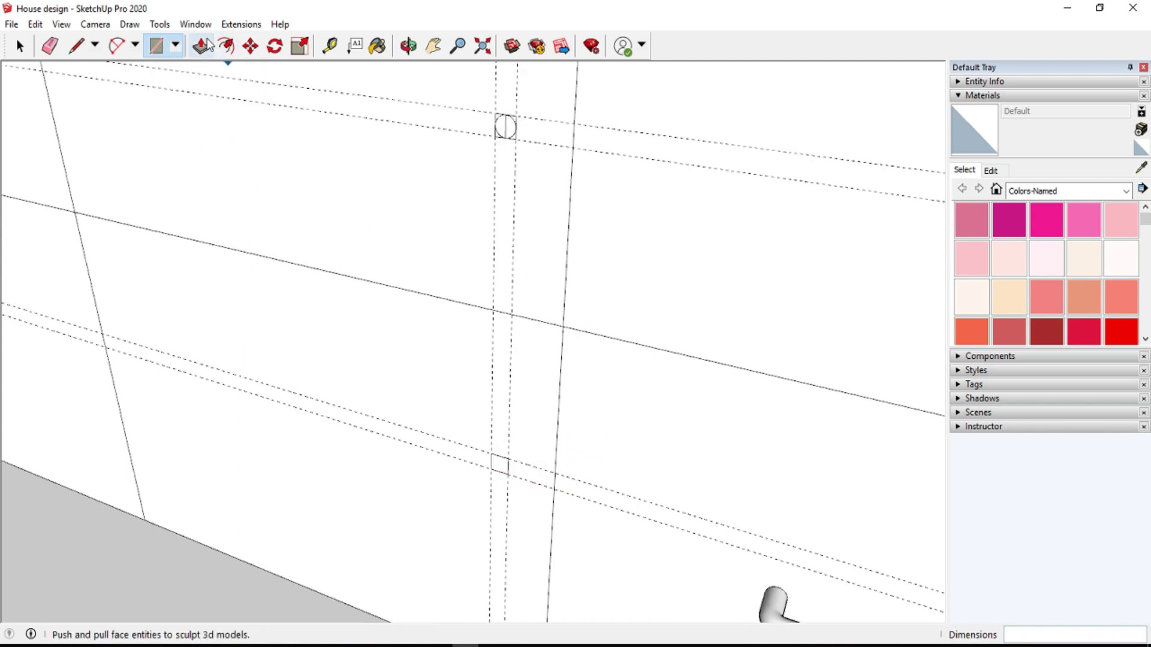
key(l)
scroll(503, 466, up, 2)
click(502, 469)
click(503, 424)
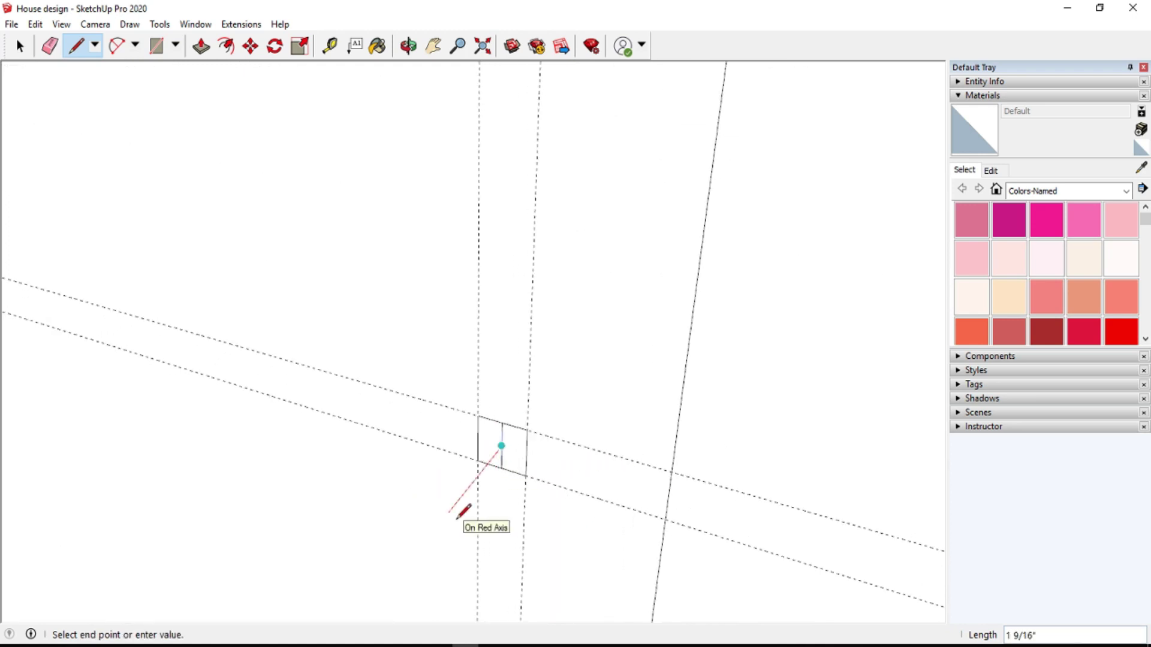
scroll(459, 516, down, 3)
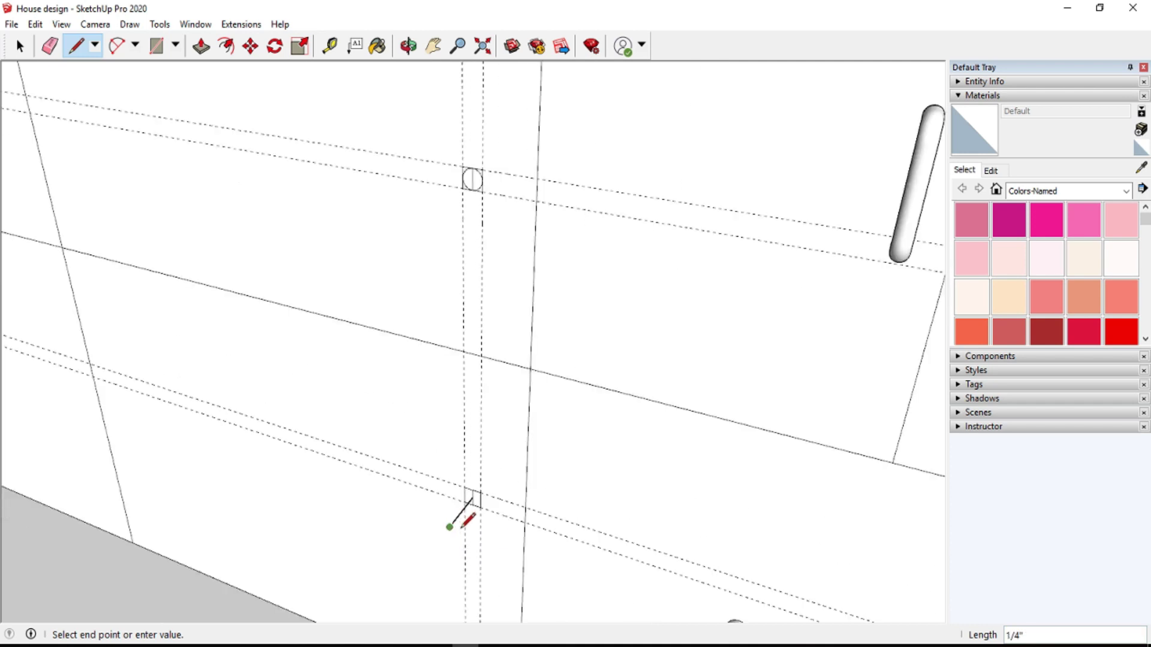
- Draw the long vertical handle path line between the lower square and the circle
click(472, 178)
click(449, 528)
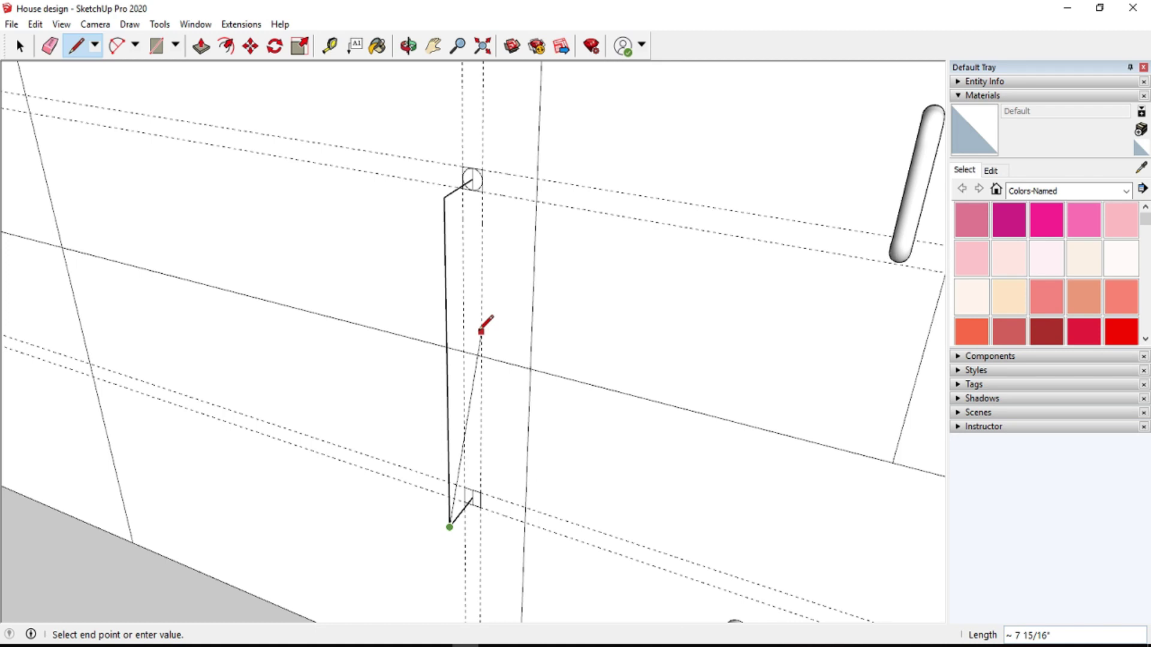
scroll(481, 331, down, 3)
key(Escape)
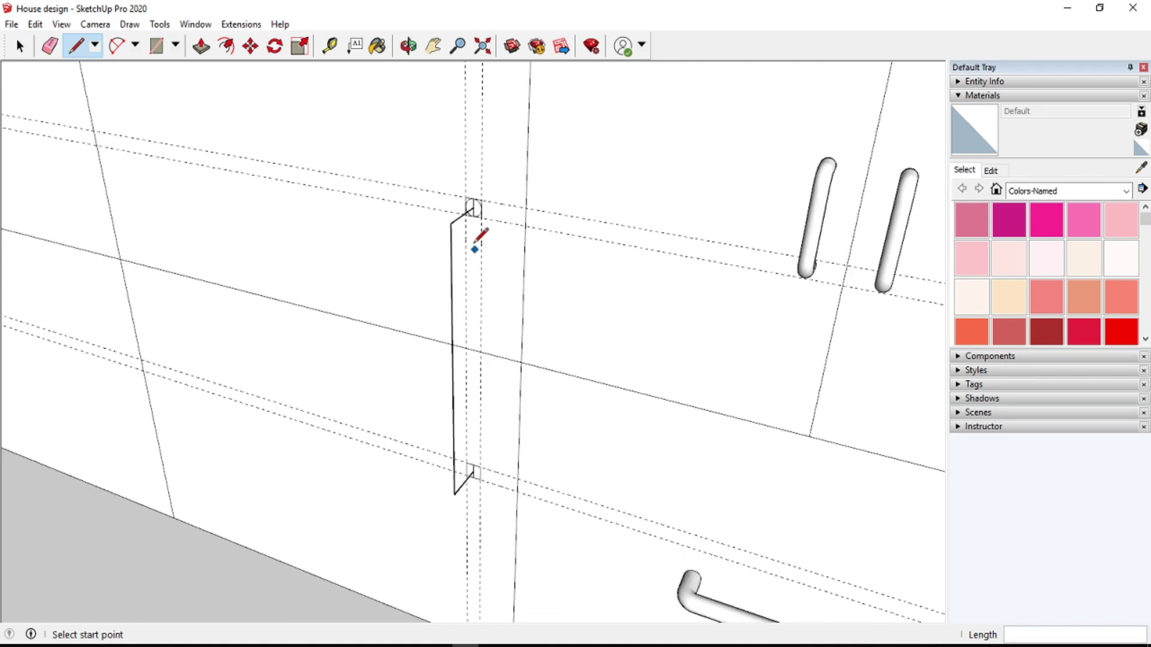
scroll(475, 237, up, 4)
mouse_move(412, 76)
middle_down()
mouse_move(354, 260)
mouse_move(311, 272)
middle_up()
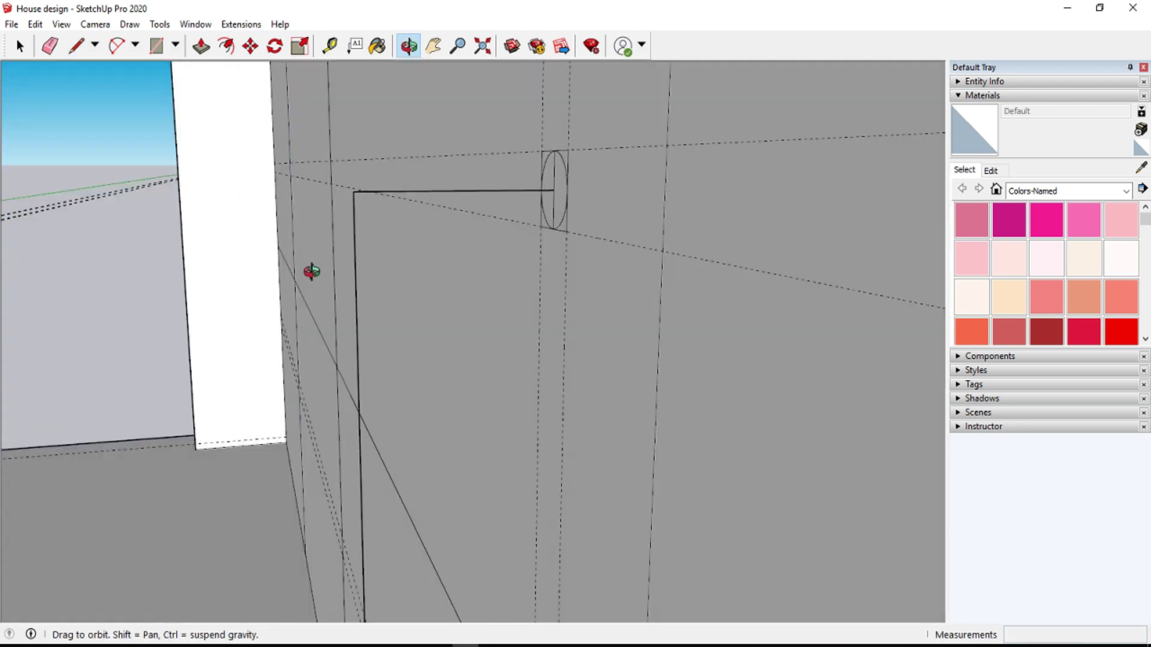
- Place guides 0.75" off the handle path's top-corner edges and round that corner with an arc
click(329, 45)
click(353, 235)
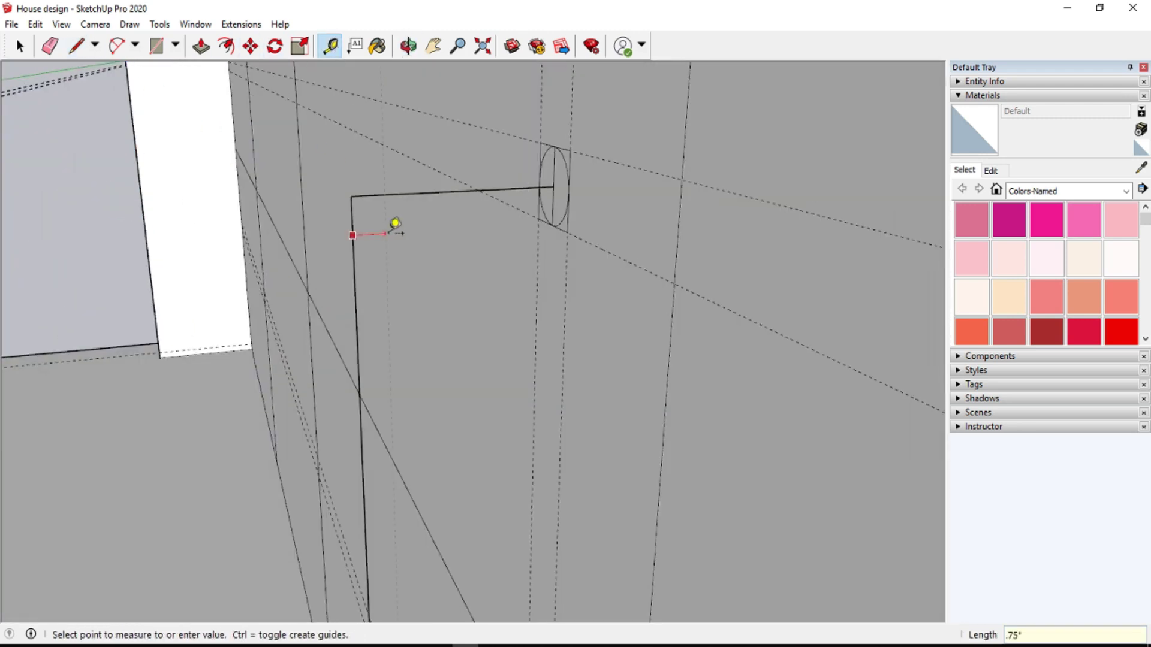
key(Return)
click(353, 243)
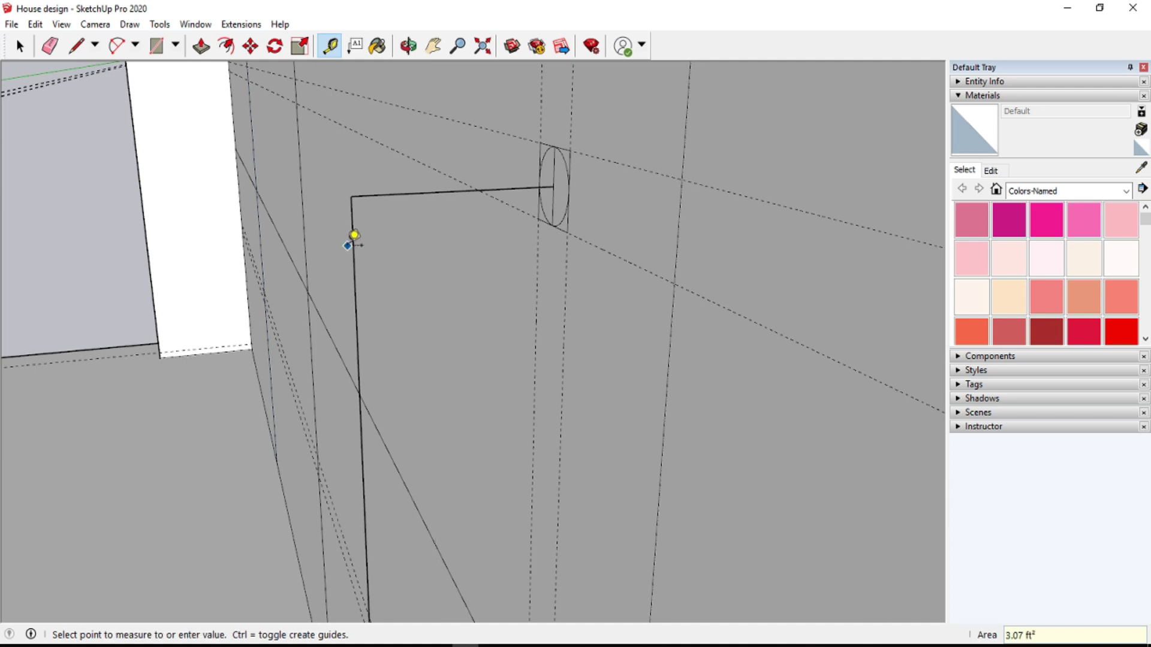
text(5)
key(Return)
click(437, 191)
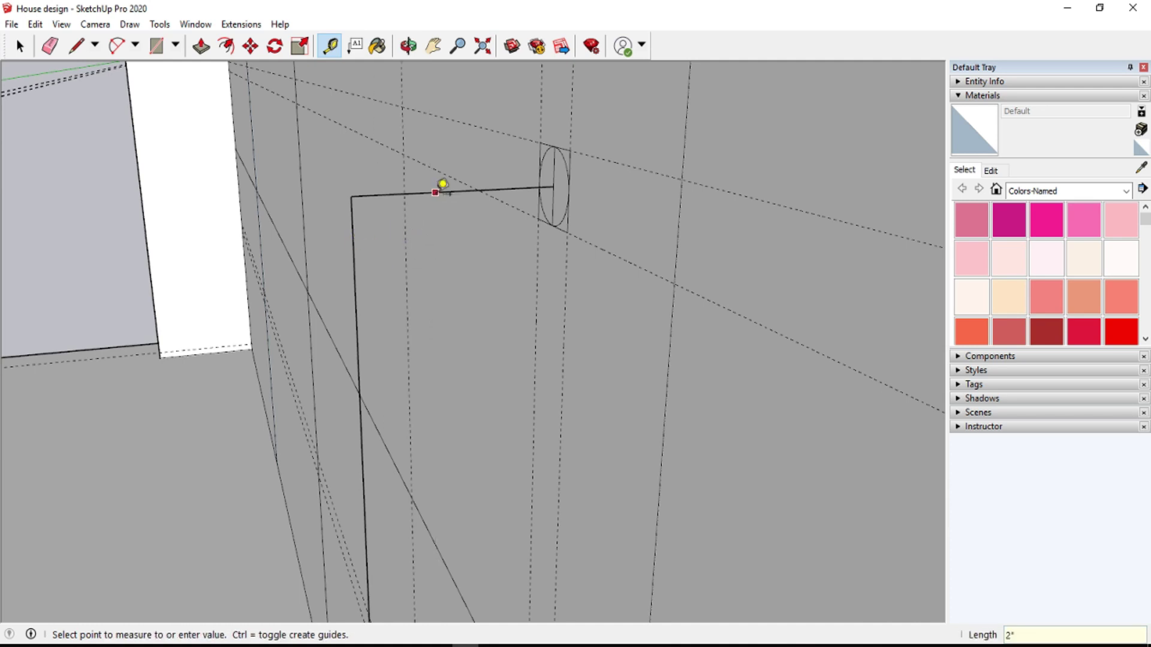
key(Return)
key(a)
click(404, 194)
click(353, 251)
click(368, 220)
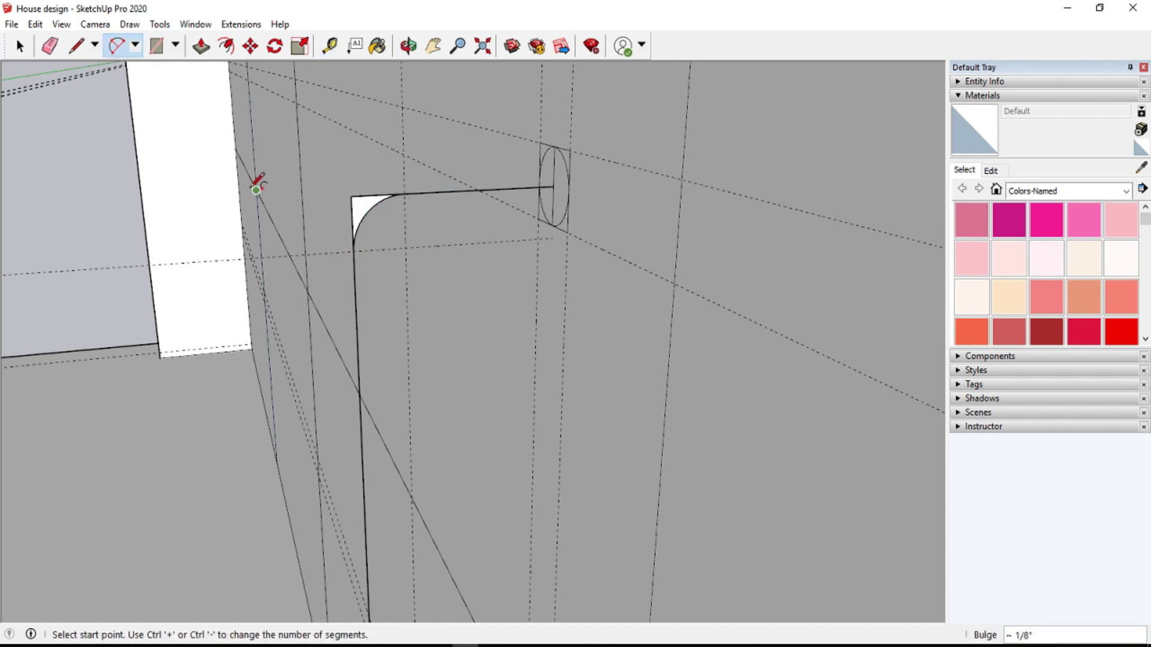
- Add half-inch guides at the handle path's bottom corner
key(e)
scroll(357, 154, down, 3)
scroll(396, 567, up, 3)
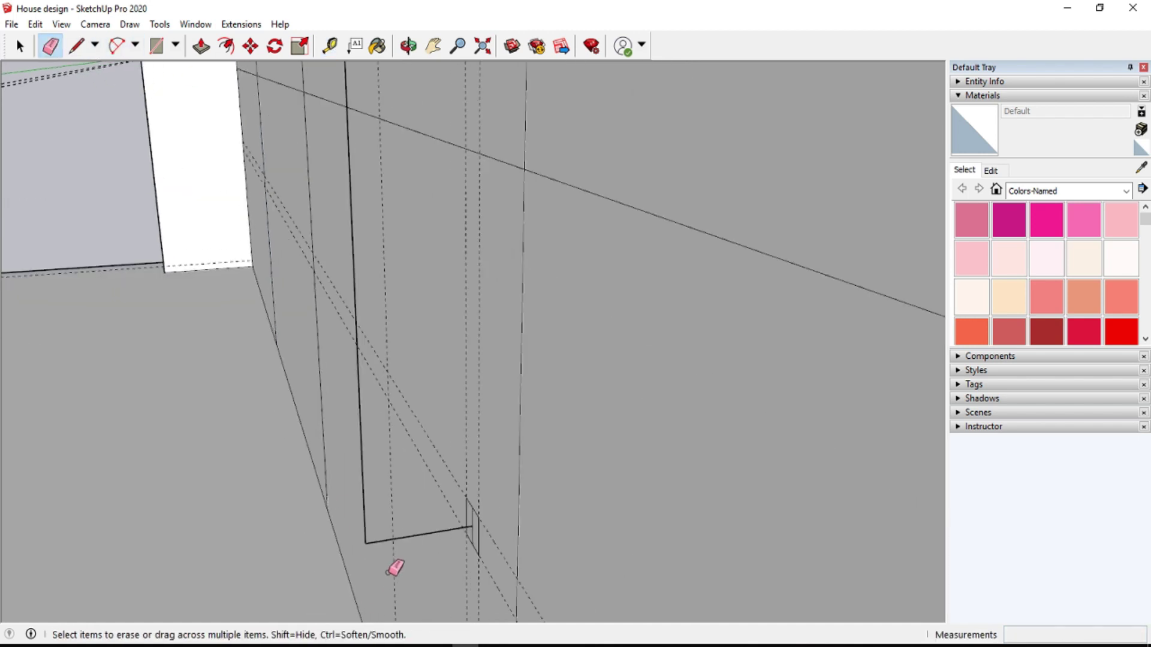
scroll(287, 321, up, 2)
key(t)
click(246, 319)
click(253, 367)
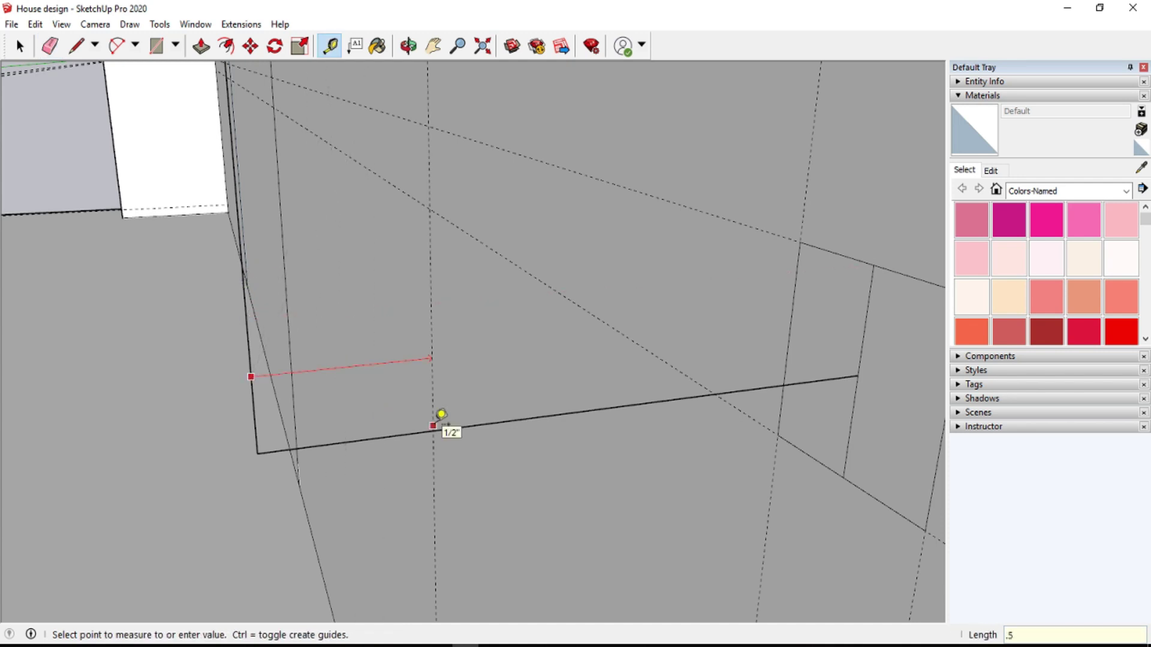
key(Return)
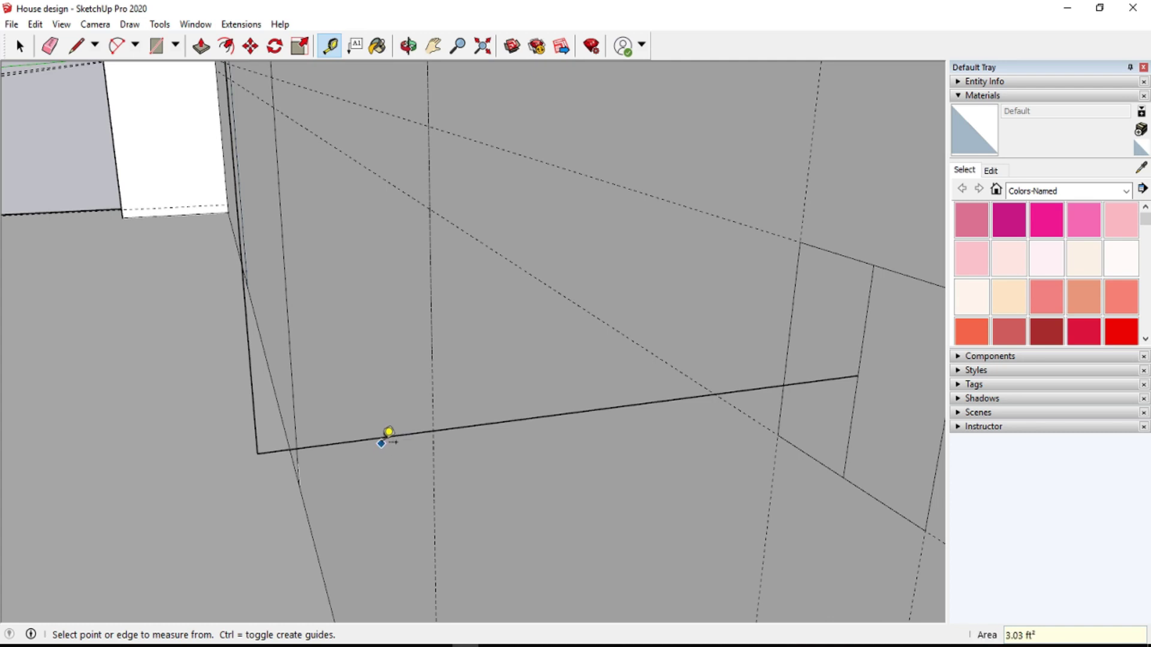
click(383, 436)
text(5)
key(Return)
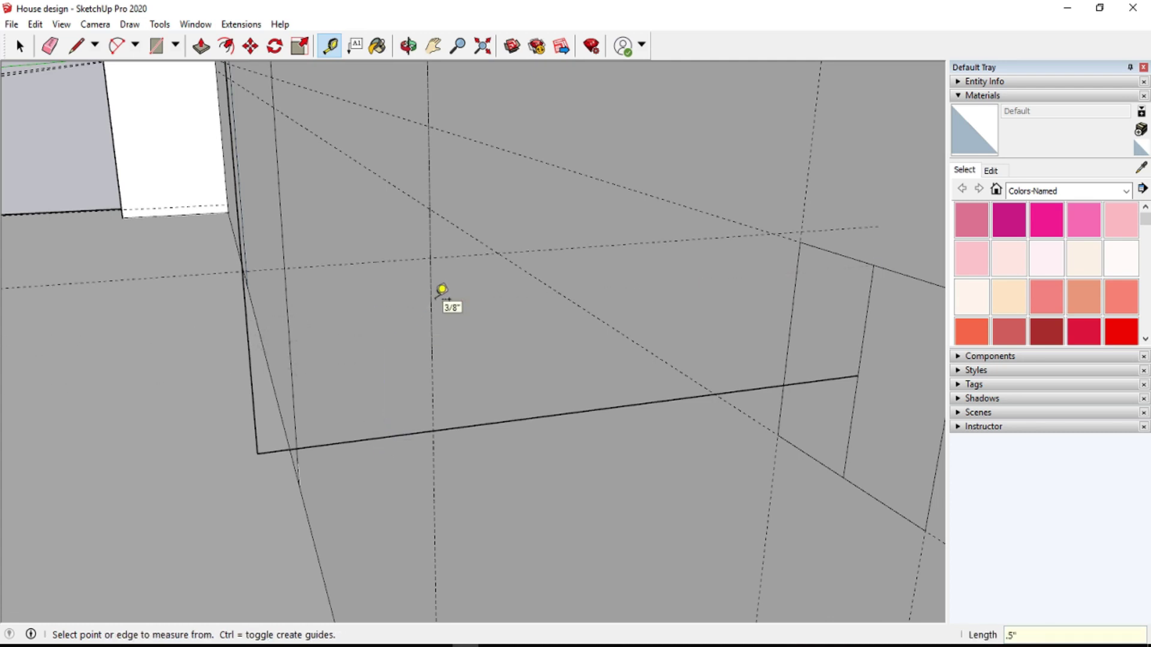
- Round the path's bottom corner into a fillet arc
click(121, 50)
click(243, 271)
click(433, 430)
scroll(441, 426, down, 5)
scroll(420, 489, down, 3)
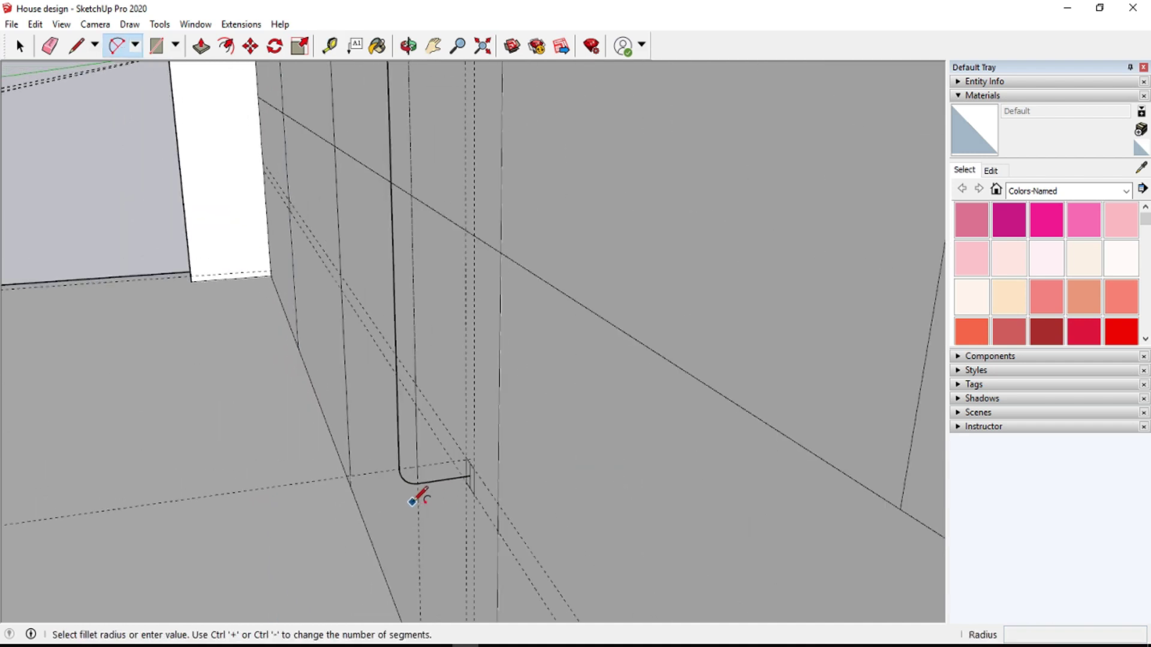
scroll(420, 488, down, 3)
key(e)
scroll(459, 78, up, 3)
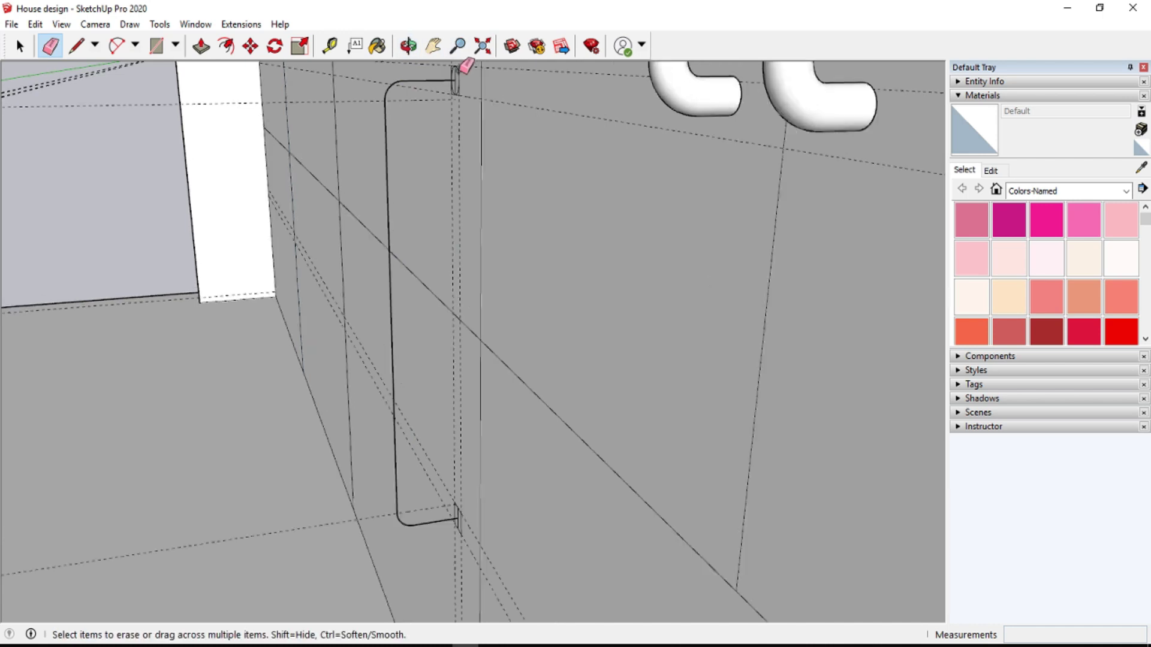
scroll(444, 120, up, 3)
click(408, 46)
- Erase the stub edge by the circle and Follow Me the circle along the path into a tube
drag(604, 253, 539, 198)
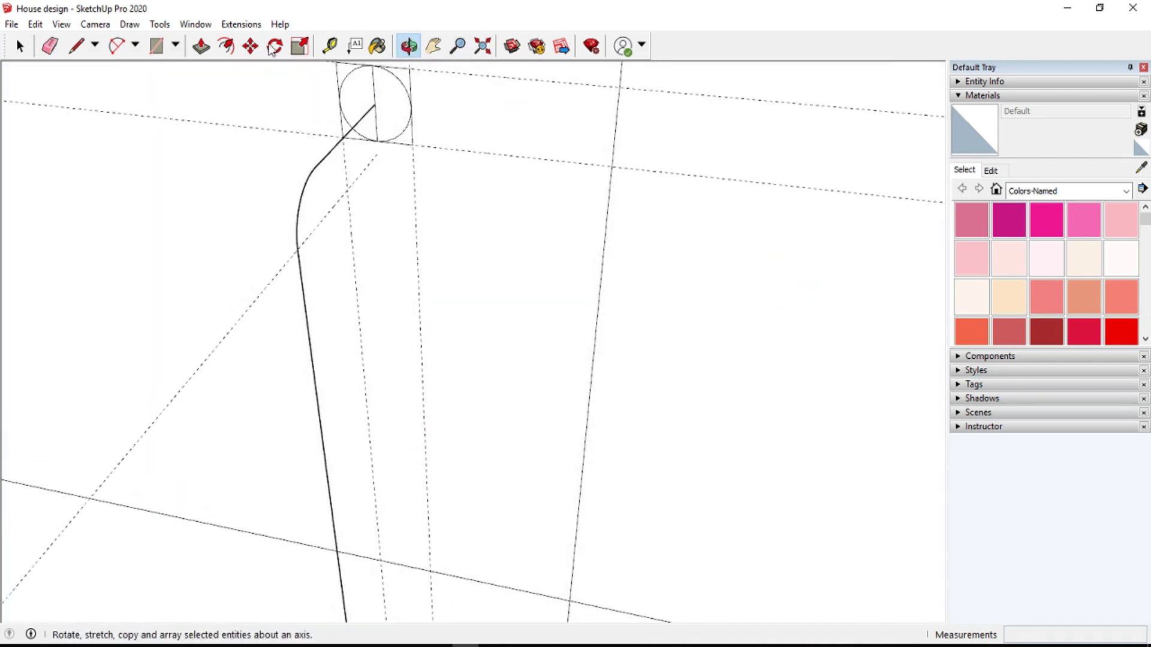
click(50, 46)
click(397, 143)
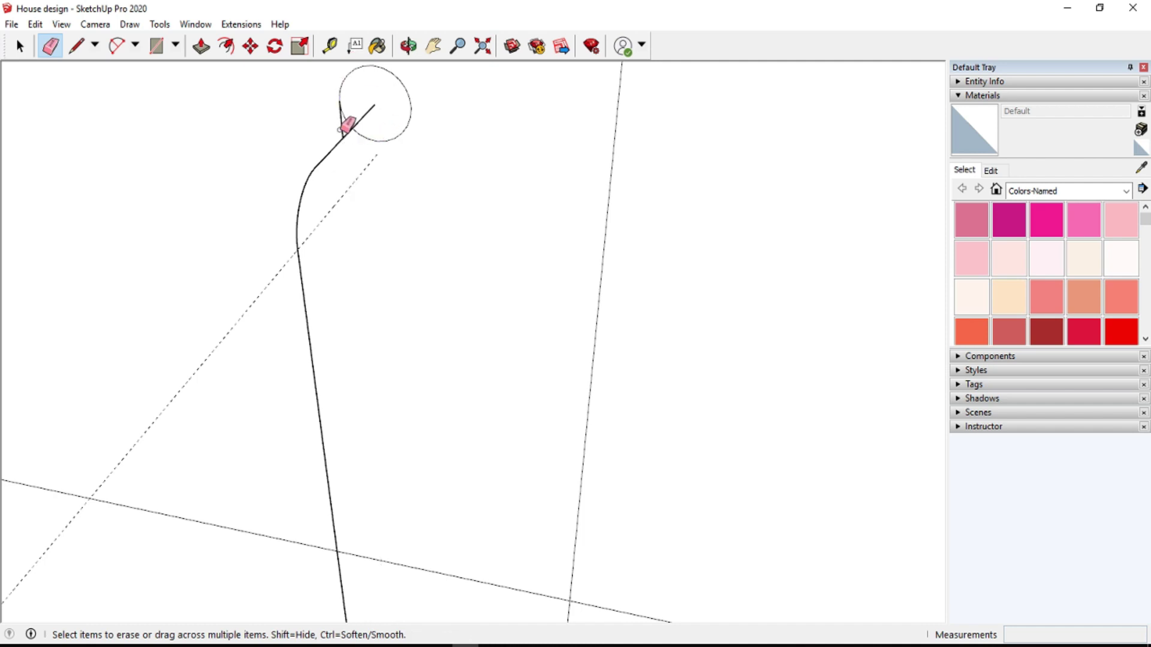
click(160, 24)
click(200, 146)
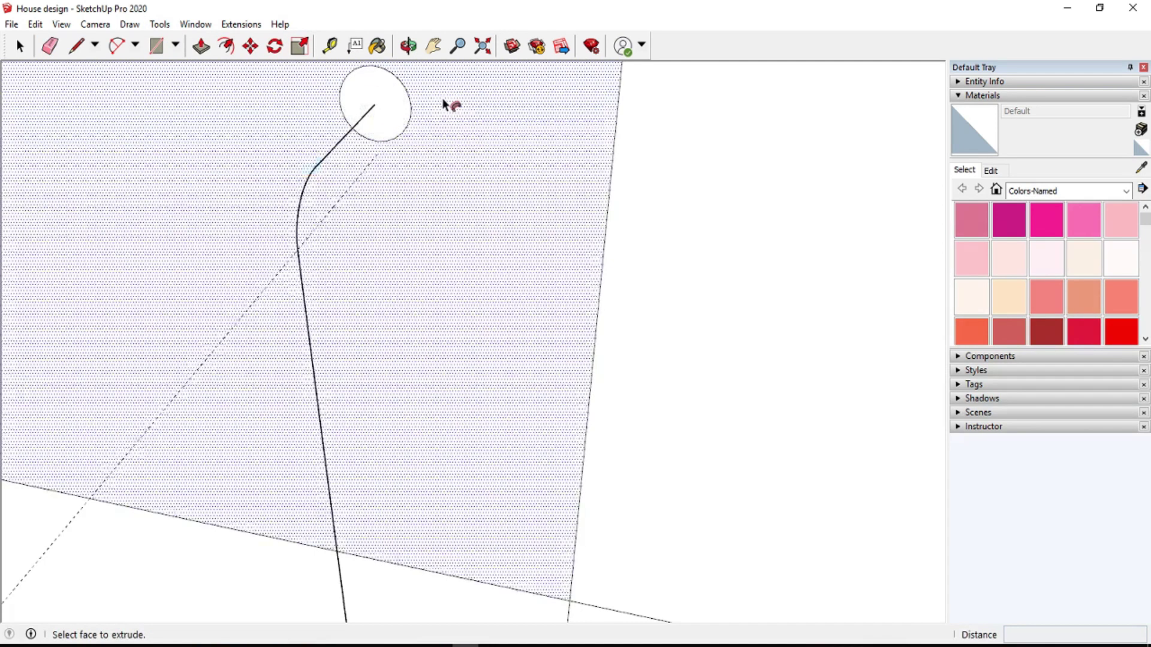
drag(363, 133, 363, 531)
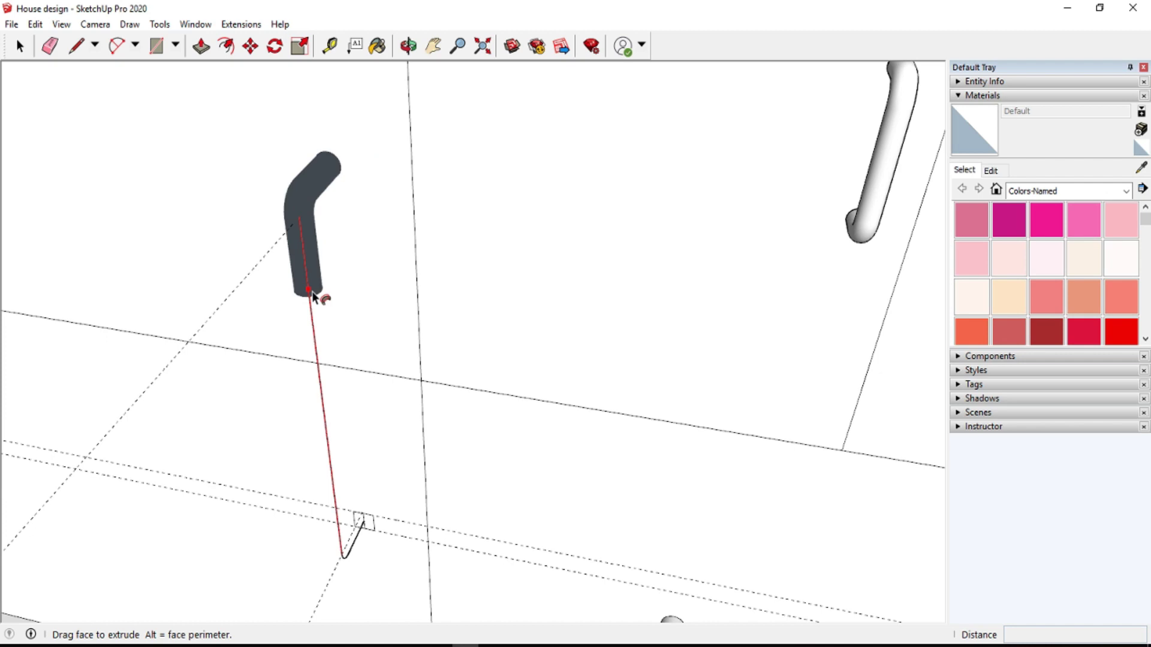
- Erase stray edges and guides at the handle's bottom, then undo and redo to restore the tube
scroll(362, 531, up, 5)
key(e)
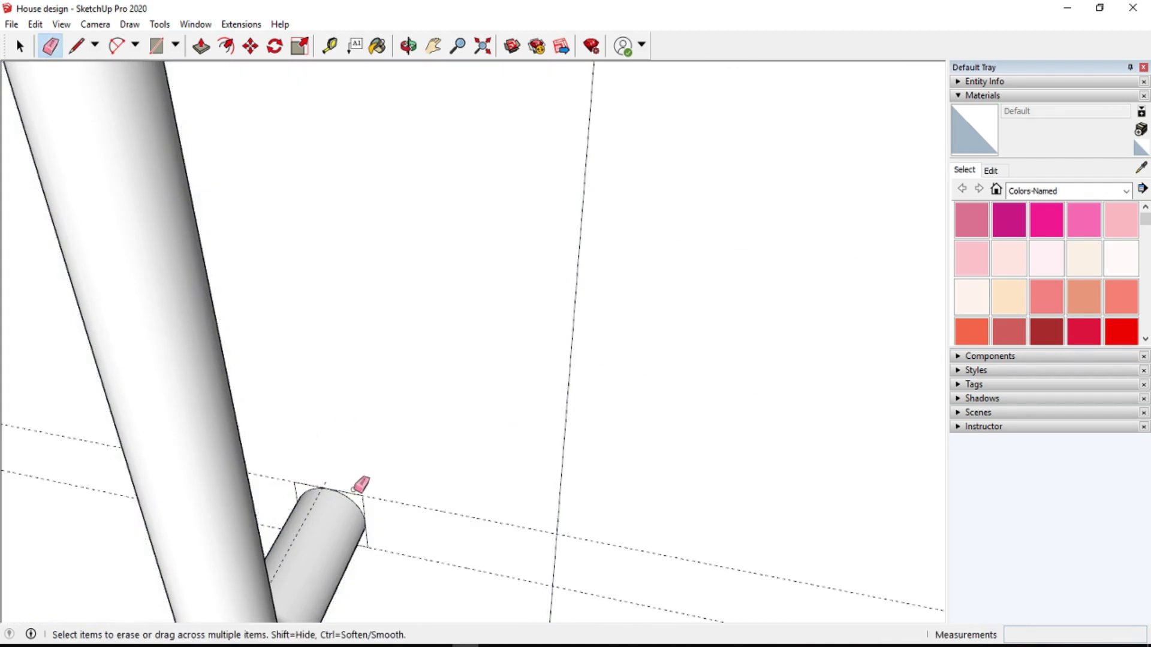
drag(327, 488, 280, 487)
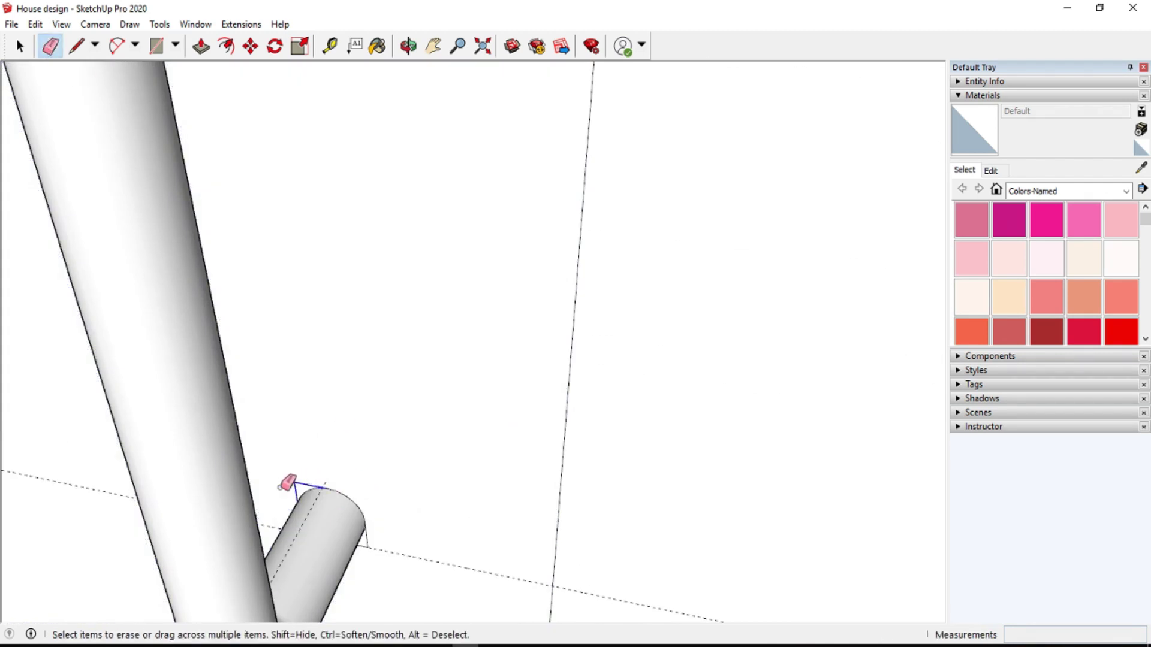
scroll(406, 390, down, 3)
scroll(370, 588, down, 2)
scroll(469, 490, down, 3)
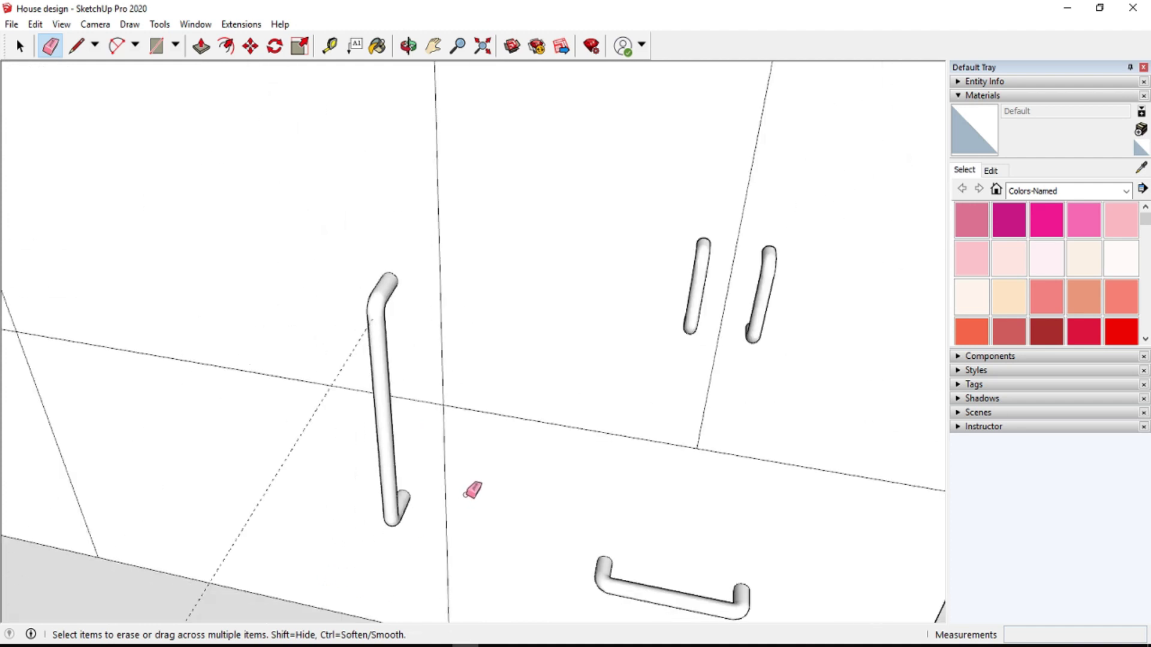
drag(310, 383, 322, 435)
key(ctrl+z)
key(ctrl+z)
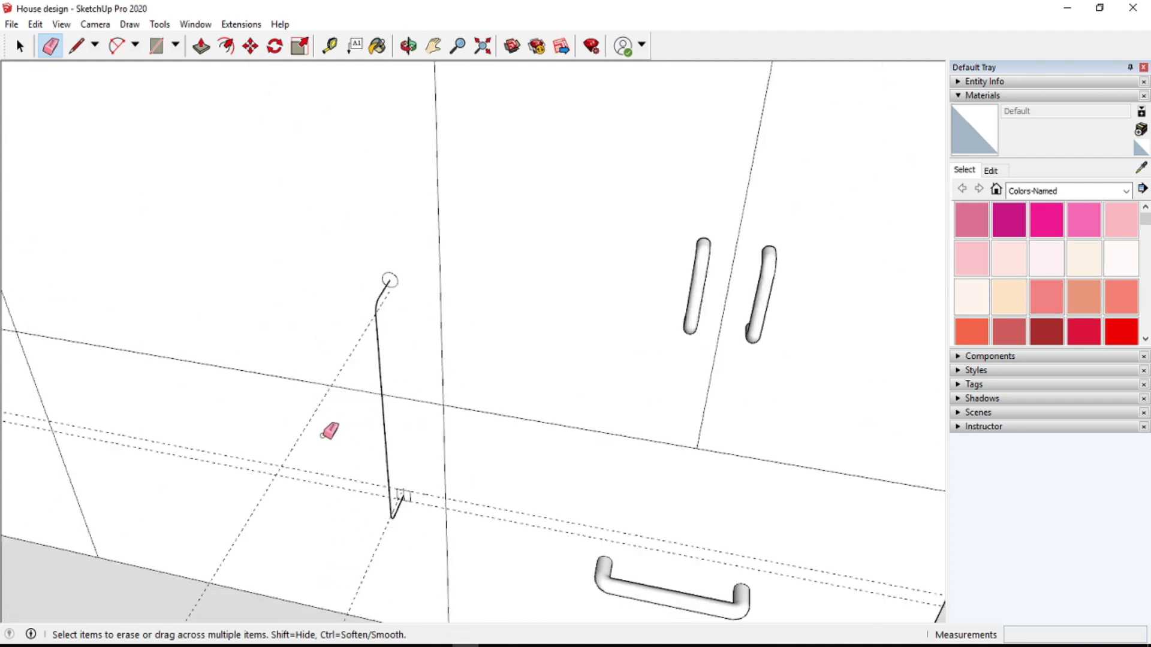
scroll(434, 338, up, 1)
key(ctrl+y)
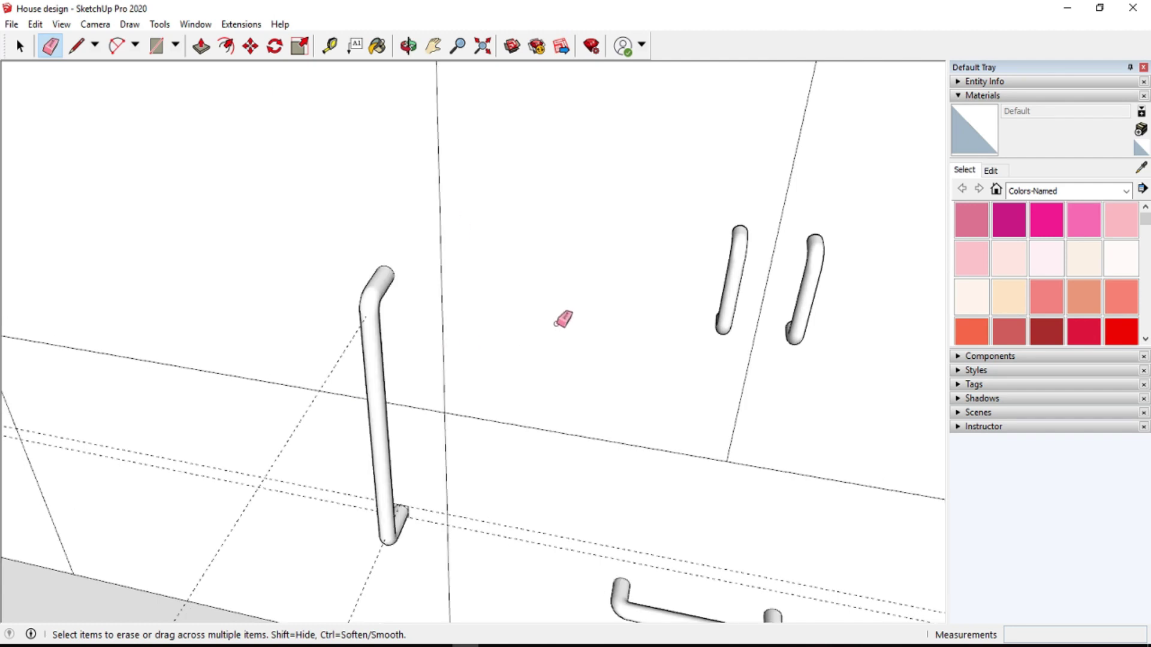
scroll(557, 323, down, 3)
scroll(606, 297, up, 2)
- Place guides 2" and 0.75" from the neighbouring door's vertical edge
click(433, 45)
mouse_move(295, 284)
mouse_down()
mouse_move(656, 343)
mouse_move(784, 350)
mouse_move(475, 242)
mouse_move(328, 237)
mouse_up()
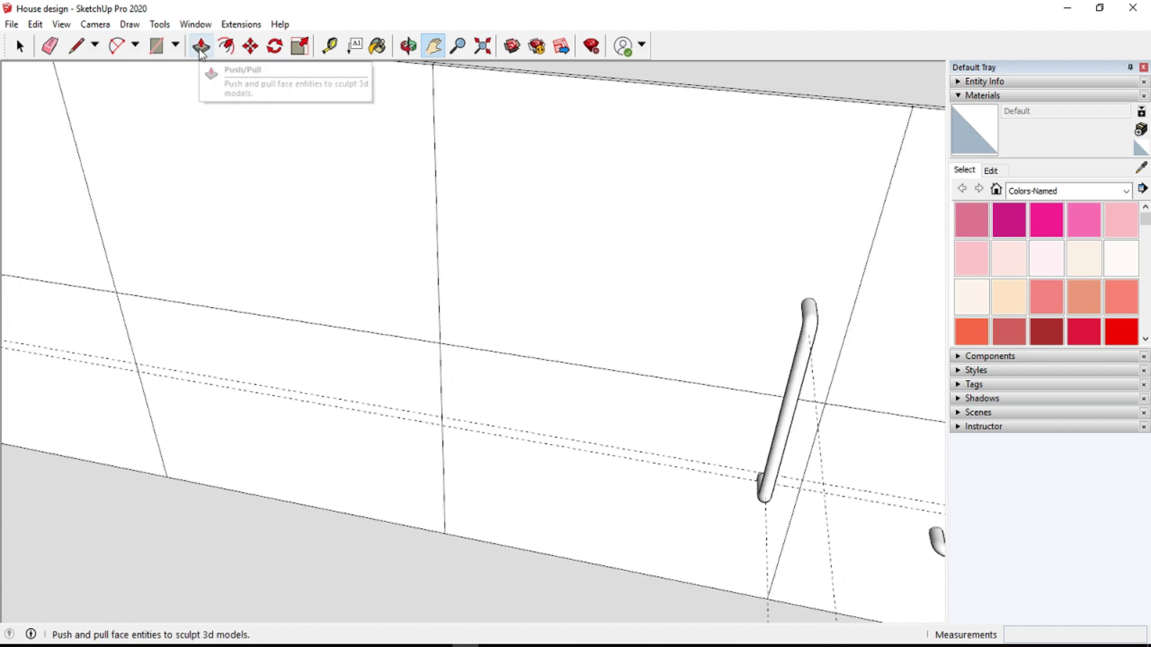
key(t)
click(438, 287)
key(Return)
click(413, 376)
text(.75)
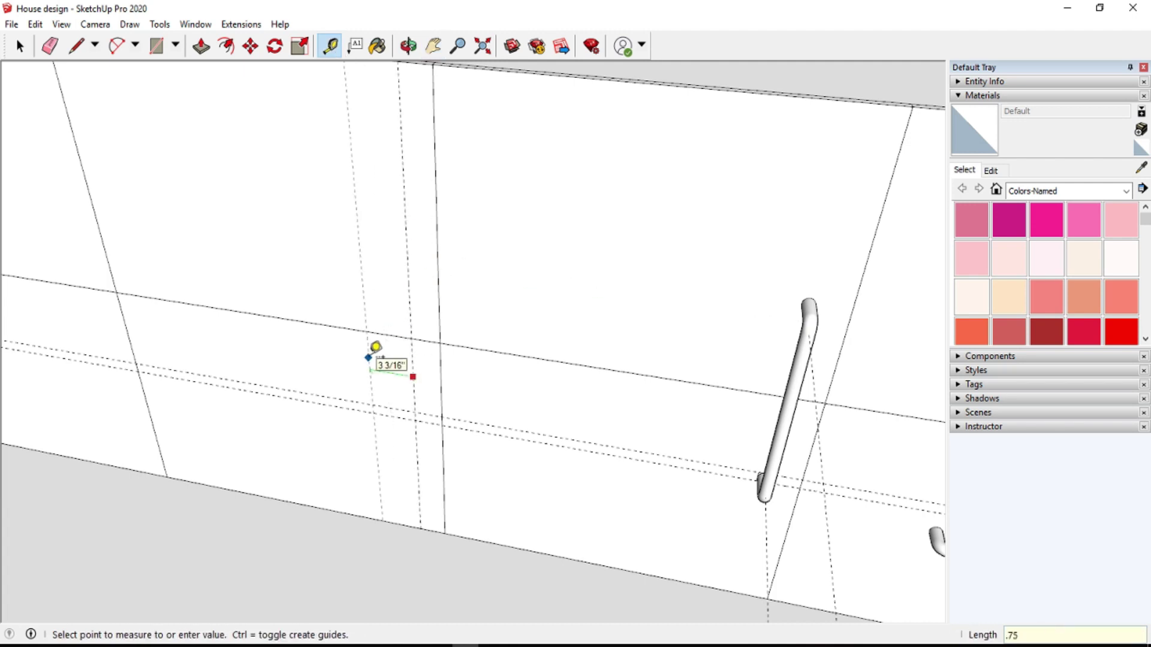
key(Return)
scroll(399, 379, up, 3)
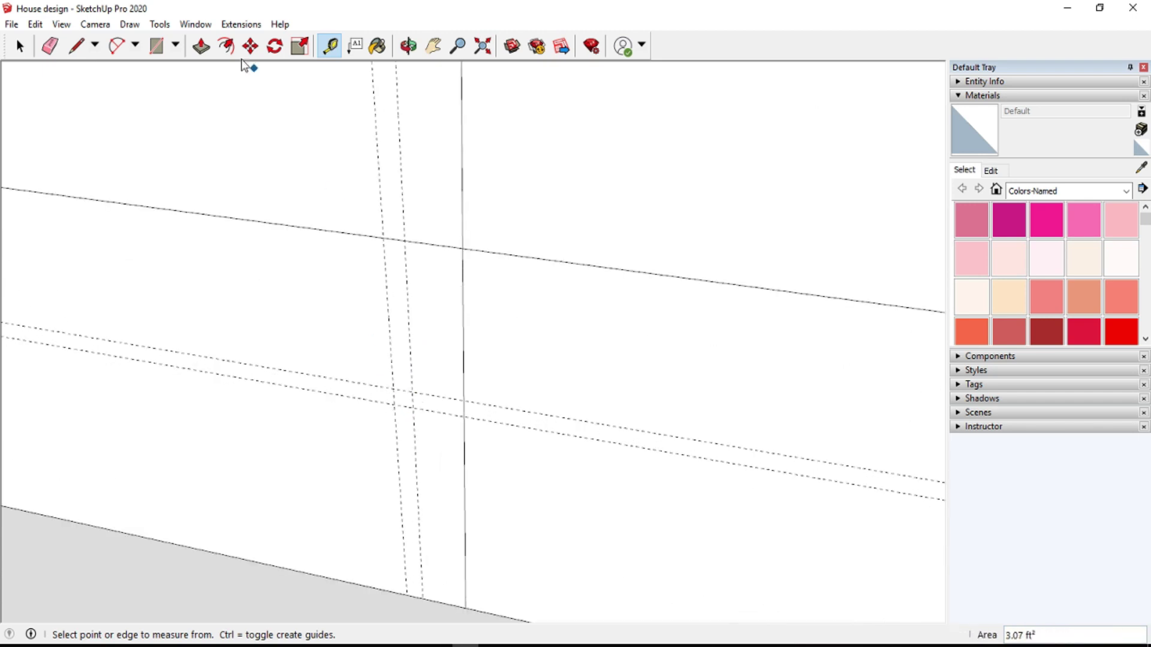
- Draw a small rectangle where the two guides cross
key(r)
click(393, 388)
click(412, 408)
scroll(102, 301, down, 3)
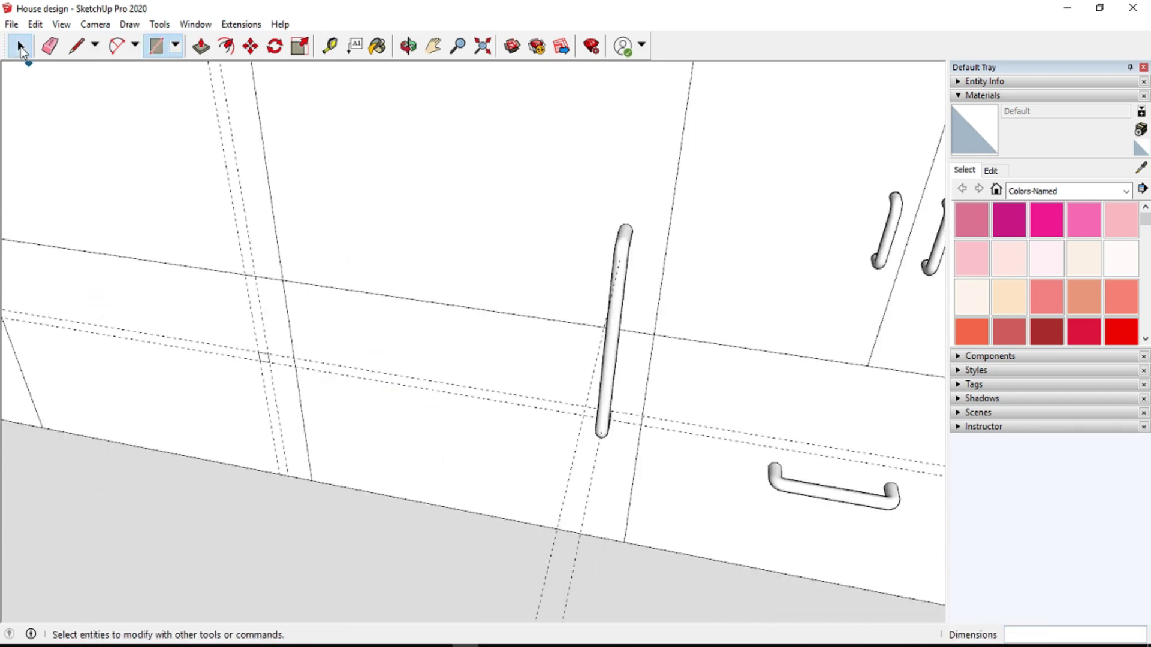
- Window-select the whole tube handle
click(19, 45)
right_click(609, 396)
click(513, 265)
drag(548, 189, 652, 474)
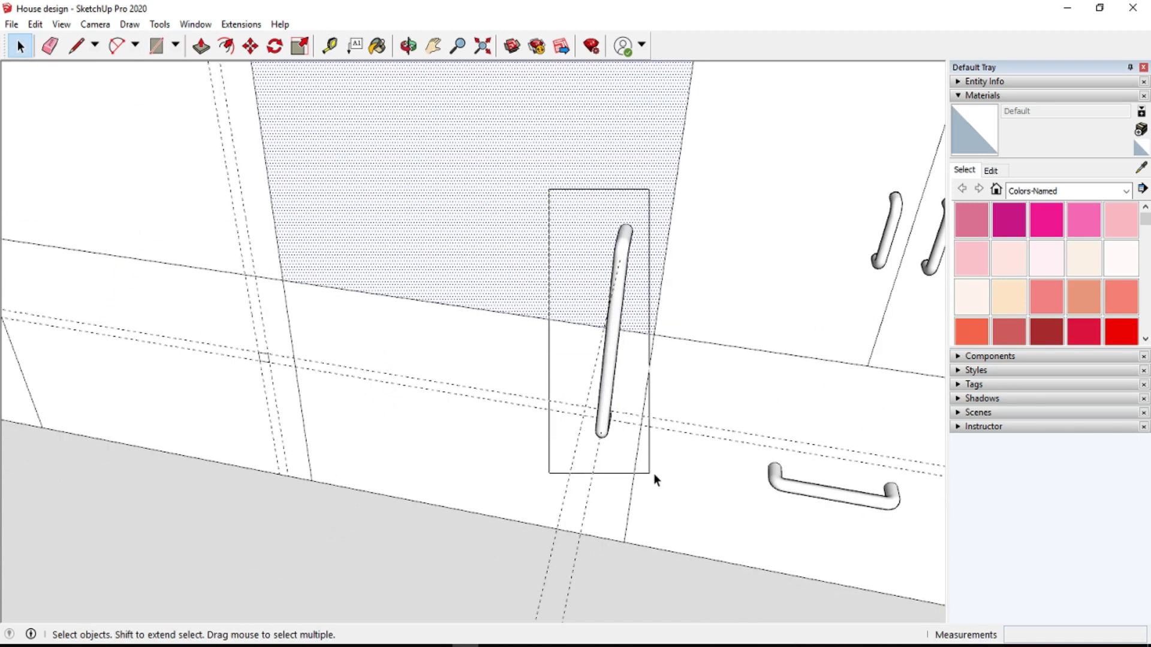
right_click(611, 340)
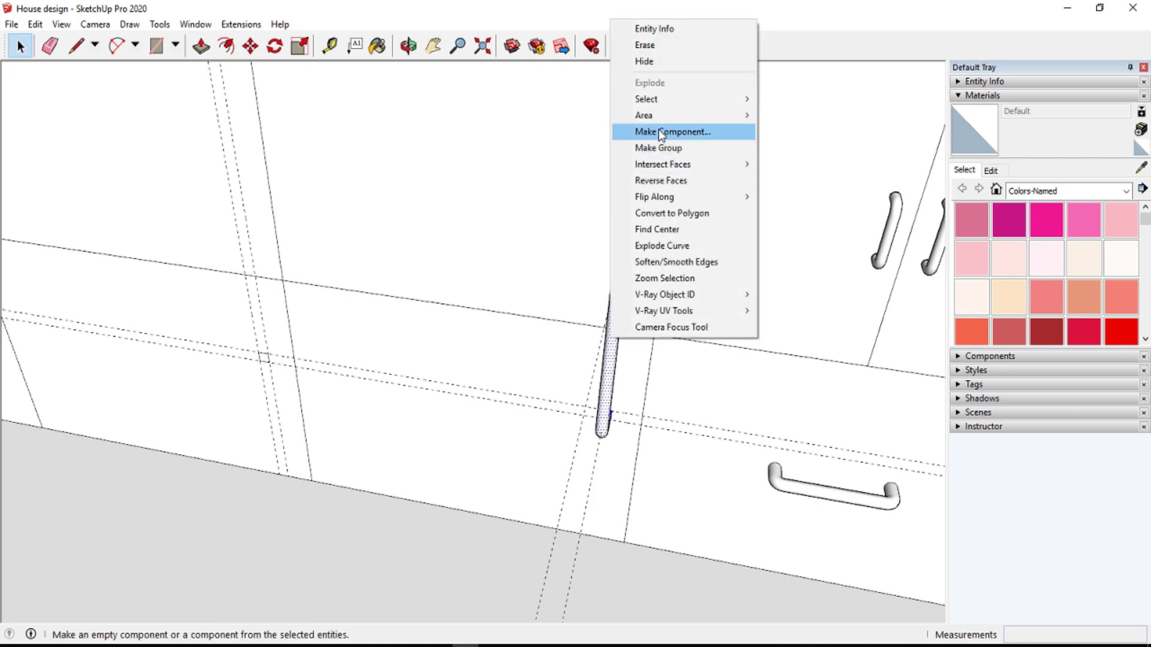
click(578, 214)
drag(585, 191, 655, 451)
- Cut the tube handle and paste it into a new spot
key(ctrl+x)
key(ctrl+v)
scroll(339, 416, up, 3)
scroll(128, 360, down, 5)
scroll(659, 492, down, 3)
scroll(600, 473, up, 6)
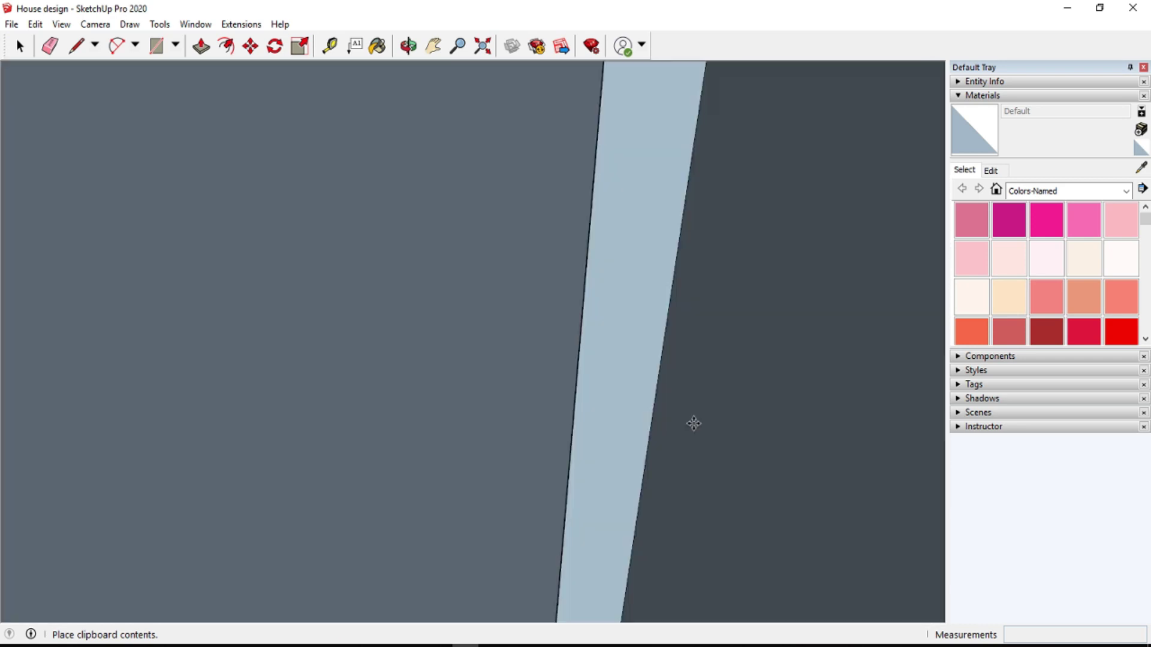
scroll(659, 443, down, 2)
scroll(617, 467, down, 2)
scroll(617, 471, down, 3)
scroll(606, 476, down, 1)
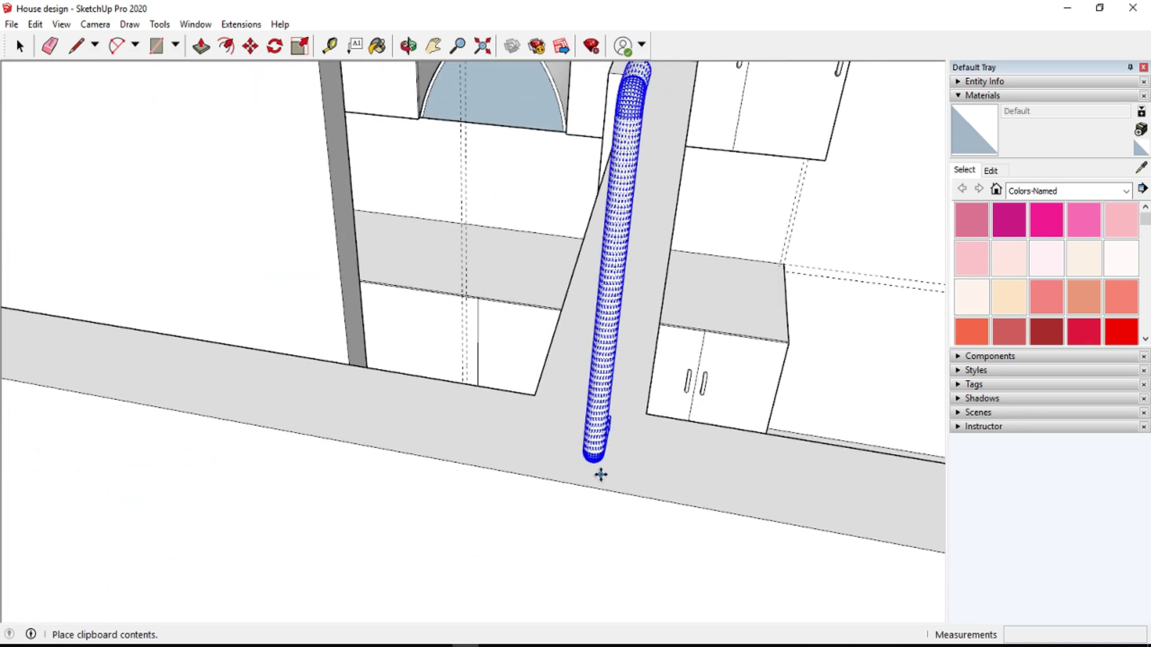
click(601, 472)
- Make the pasted handle into a component
right_click(603, 395)
click(664, 190)
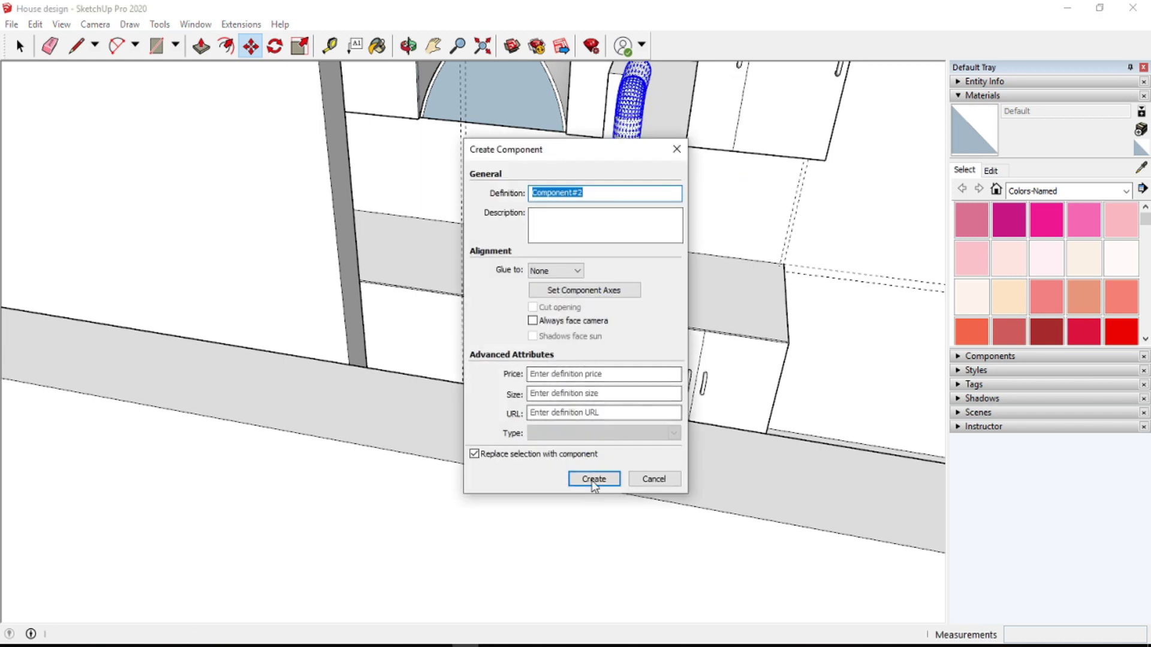
click(594, 477)
scroll(605, 450, up, 2)
- Orbit to a low eye-level view and open the handle component for editing
click(412, 49)
mouse_move(612, 380)
mouse_down()
mouse_move(506, 193)
mouse_move(385, 275)
mouse_up()
right_click(493, 387)
key(Escape)
key(space)
right_click(491, 291)
click(521, 302)
key(e)
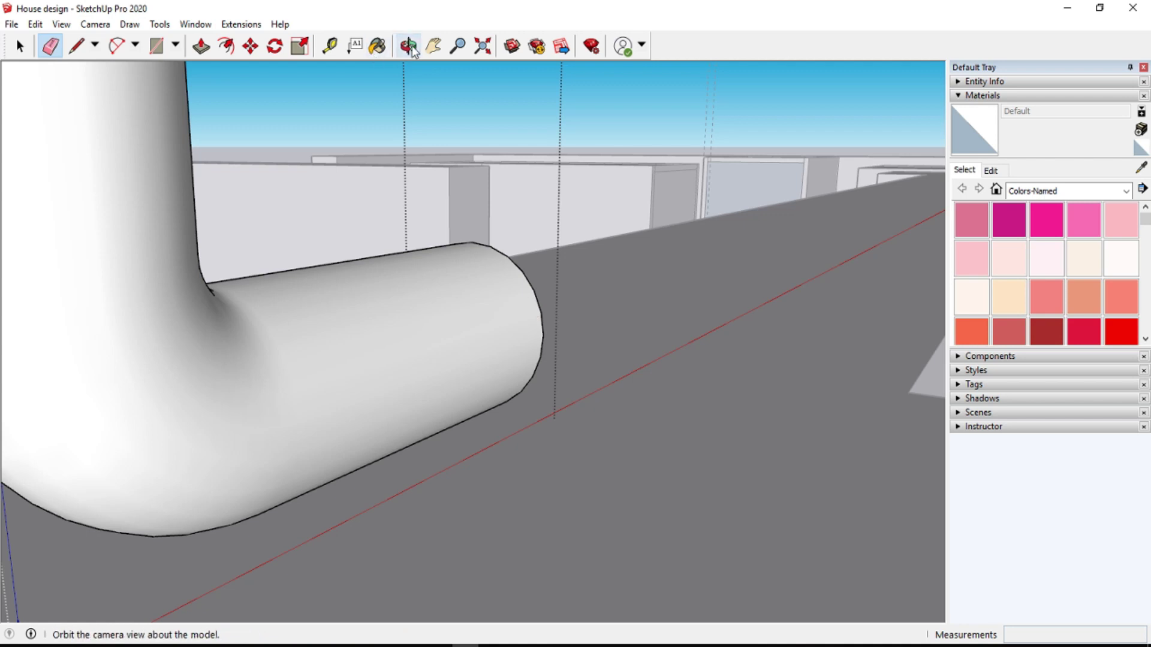
- Erase the small white face beside the pipe and move the grey face below it
click(408, 46)
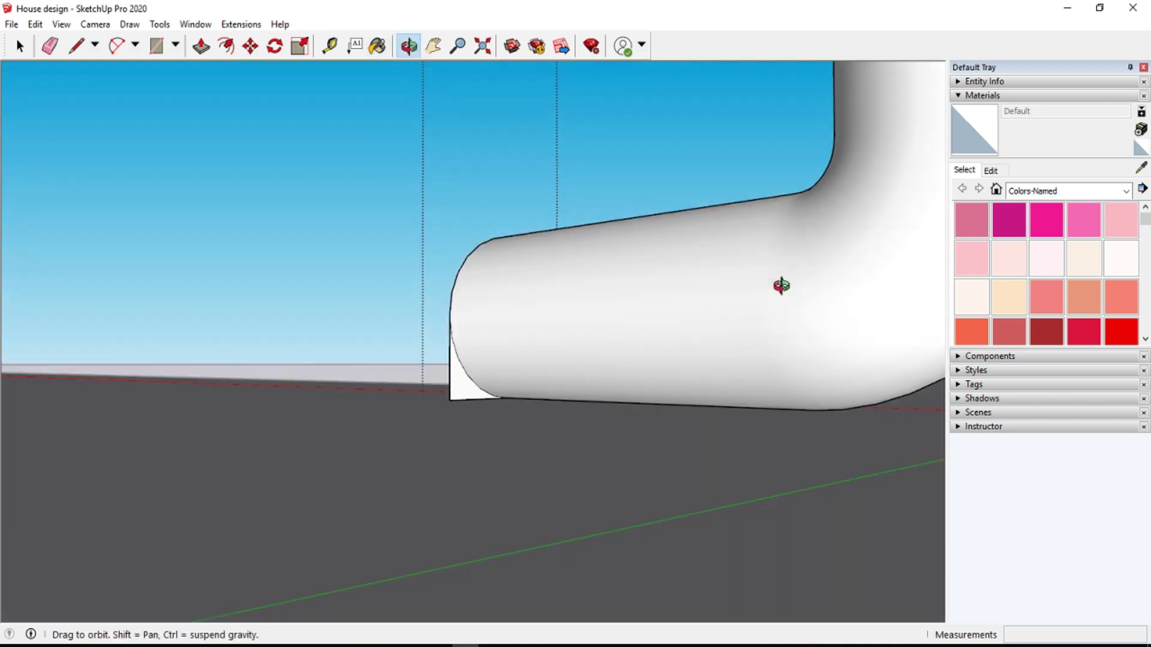
key(e)
click(450, 354)
key(space)
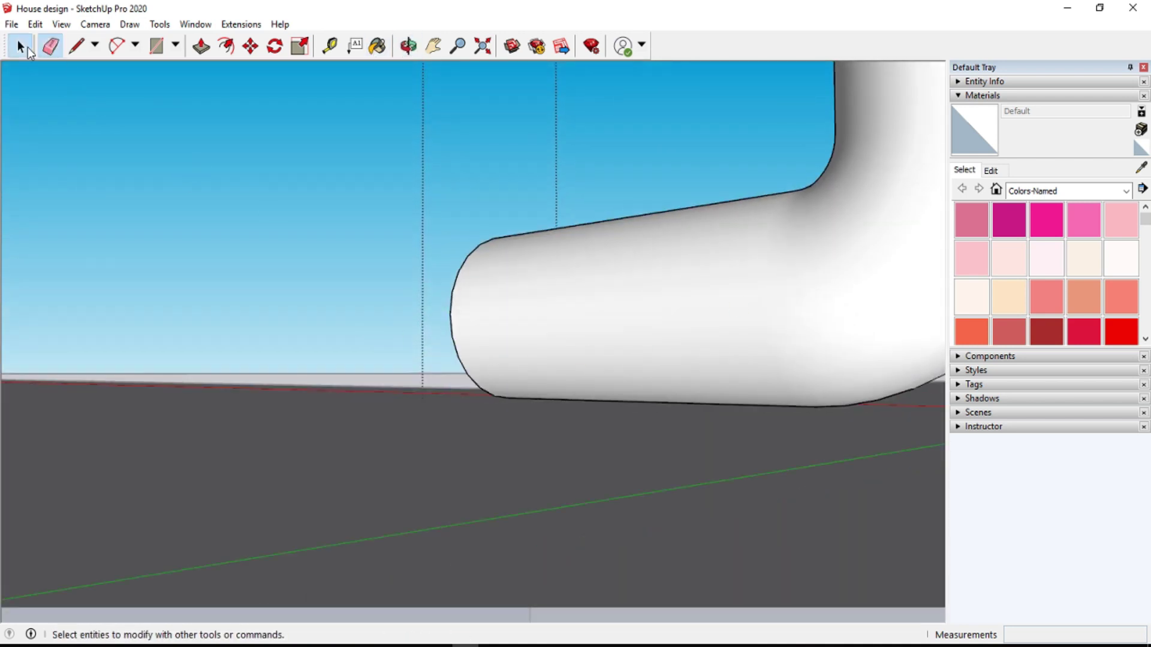
click(421, 502)
mouse_move(461, 81)
middle_down()
mouse_move(596, 311)
mouse_move(471, 329)
mouse_move(496, 398)
mouse_move(496, 371)
mouse_move(521, 377)
middle_up()
click(251, 46)
click(335, 150)
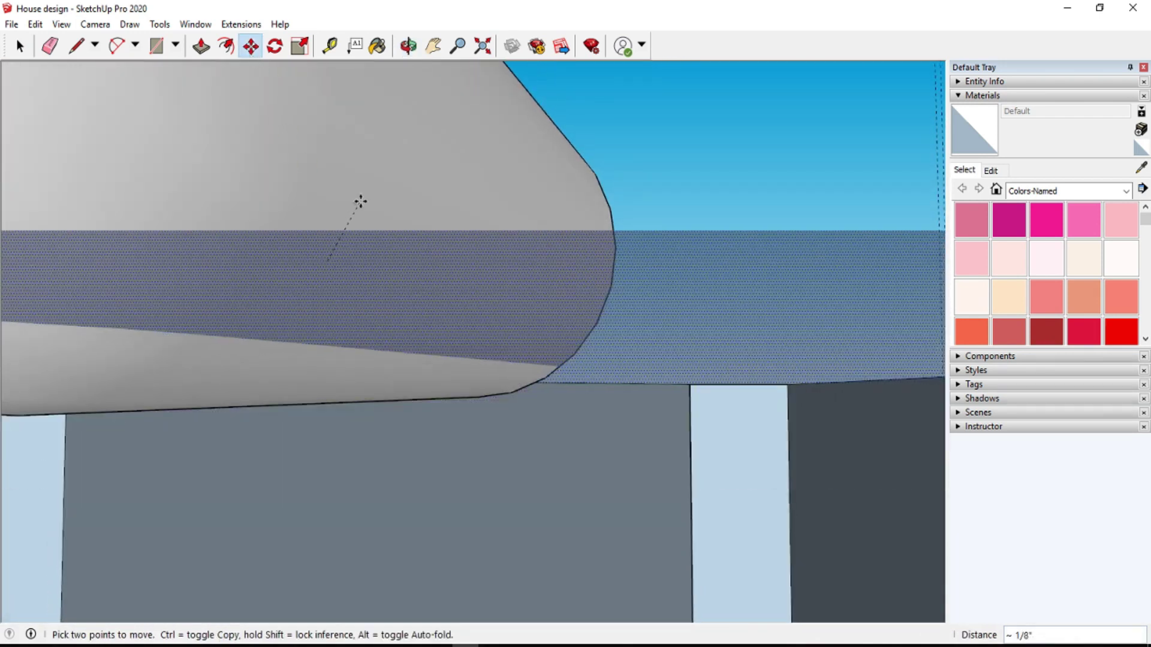
click(569, 360)
scroll(516, 398, down, 3)
scroll(506, 420, down, 2)
- Select the pipe and start moving it
click(18, 46)
click(527, 327)
key(m)
click(540, 326)
scroll(623, 337, down, 2)
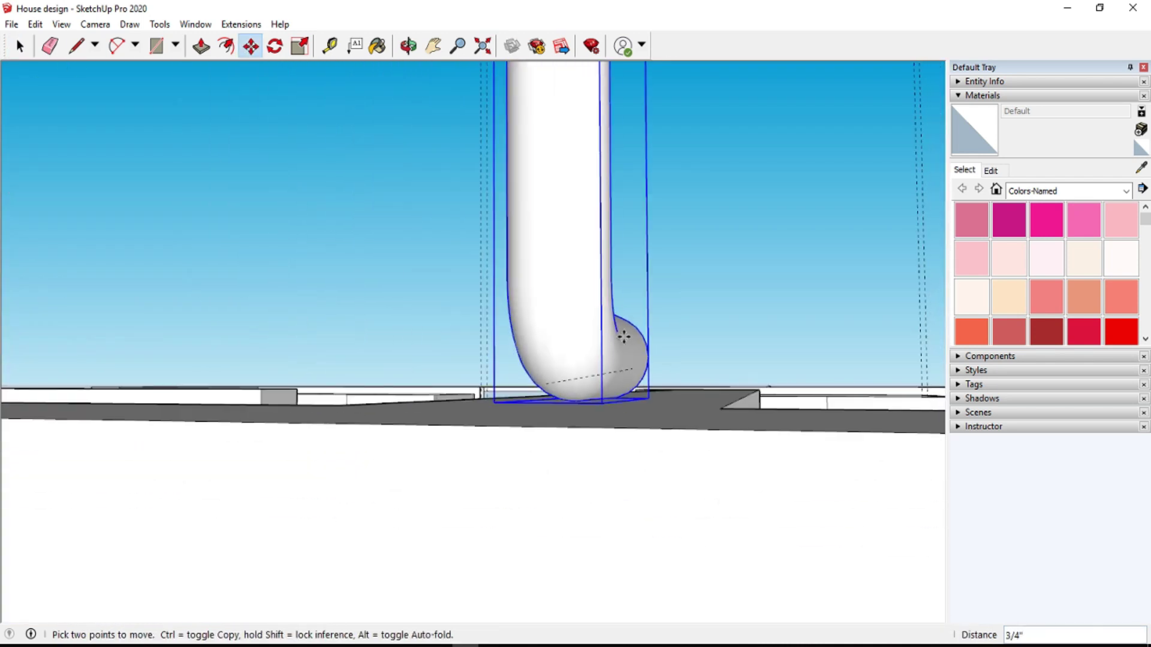
scroll(624, 337, up, 3)
scroll(532, 287, down, 5)
scroll(539, 311, up, 3)
scroll(525, 335, up, 2)
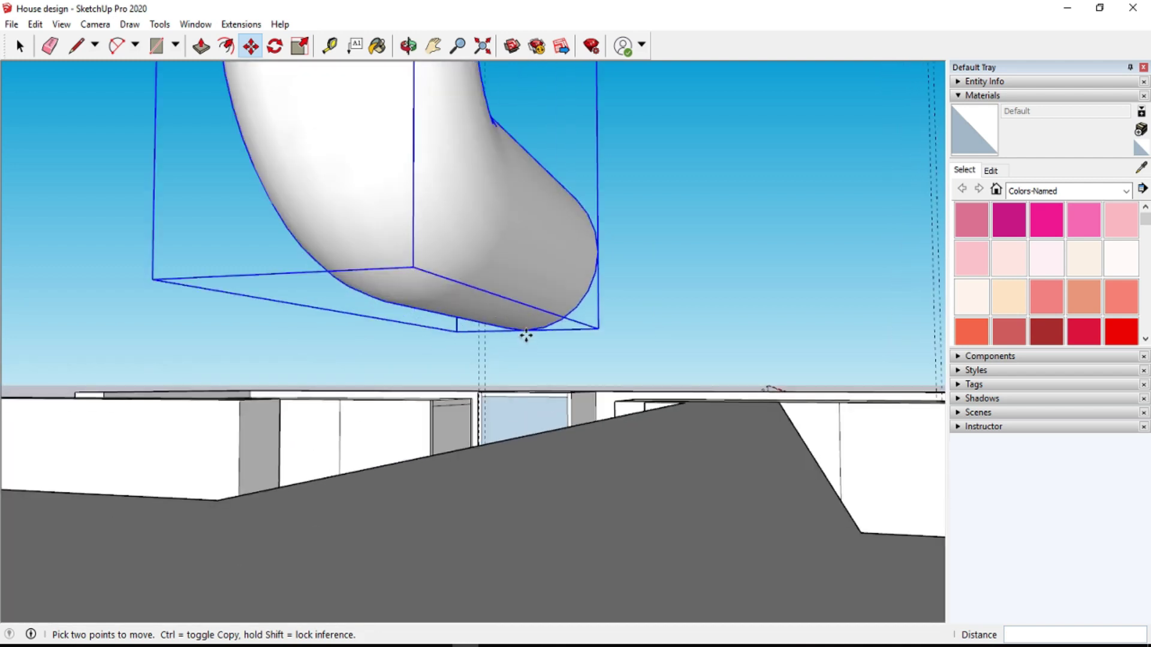
- Reposition the tube against the lower cabinet face
click(408, 46)
mouse_move(569, 390)
mouse_down()
mouse_move(674, 525)
mouse_move(660, 167)
mouse_up()
key(h)
drag(482, 447, 424, 178)
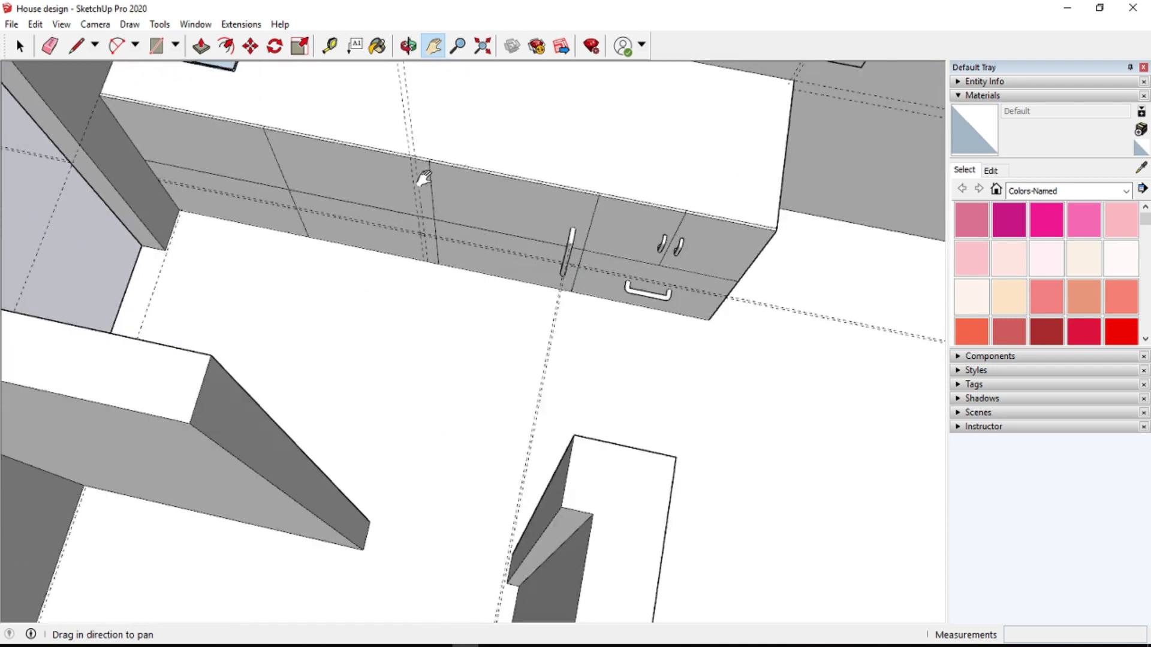
scroll(424, 178, up, 5)
key(o)
mouse_move(444, 262)
mouse_down()
mouse_move(458, 108)
mouse_move(414, 198)
mouse_up()
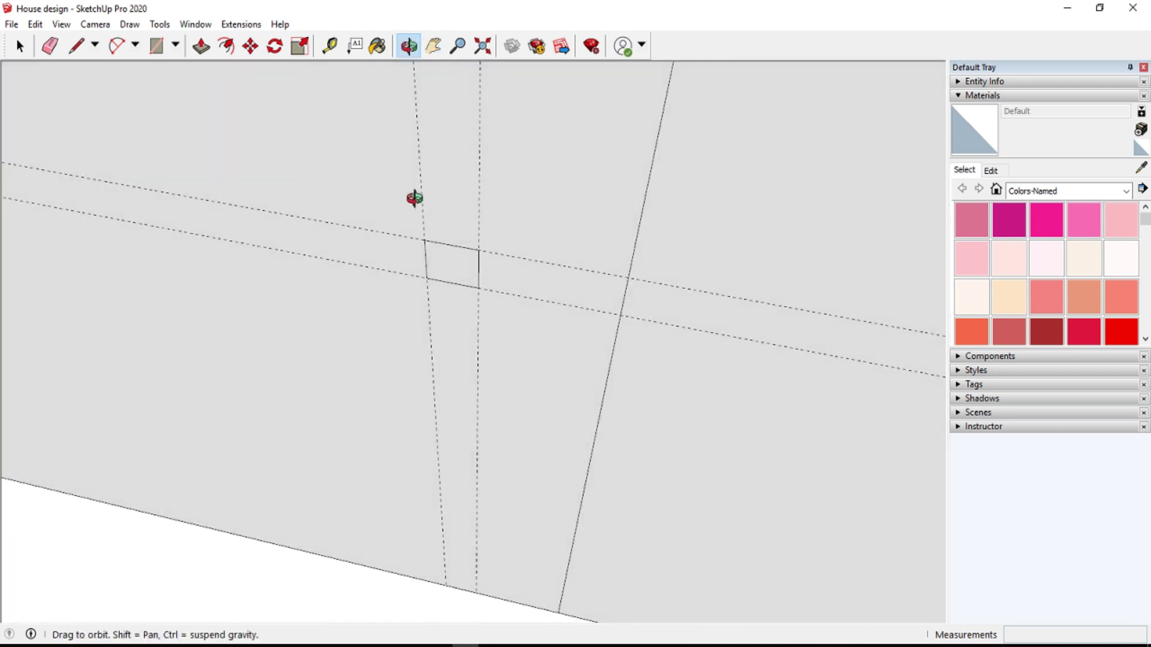
click(250, 45)
mouse_move(581, 365)
middle_down()
mouse_move(767, 443)
mouse_move(782, 466)
middle_up()
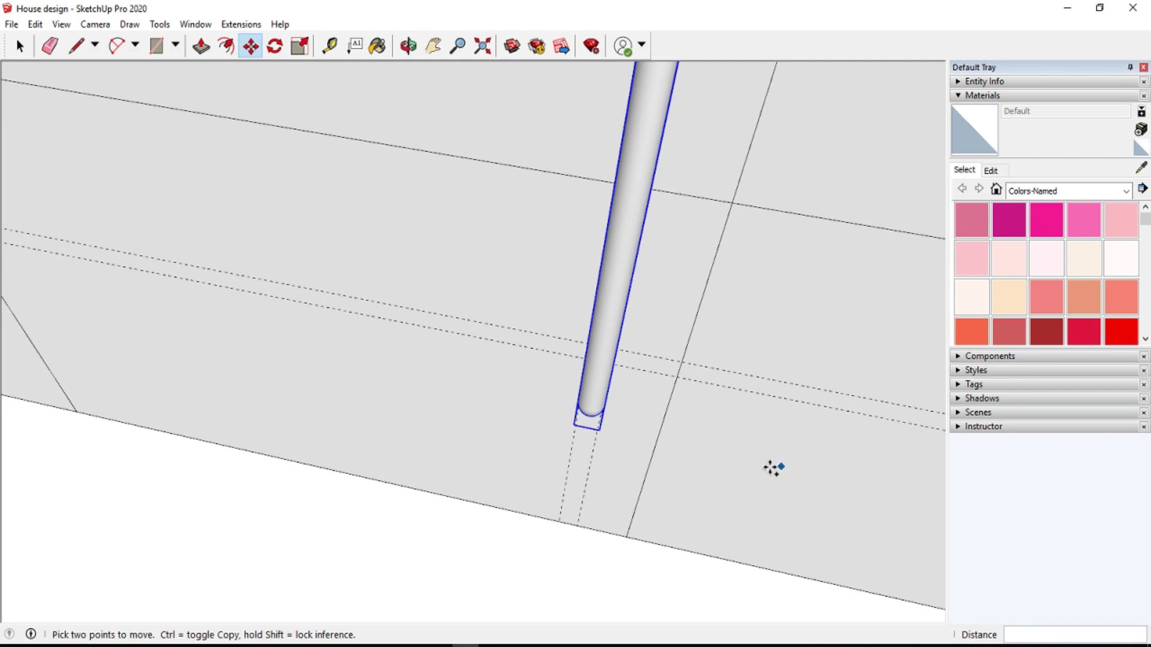
- Pan across to the empty area of the neighbouring door
click(434, 46)
drag(421, 246, 751, 354)
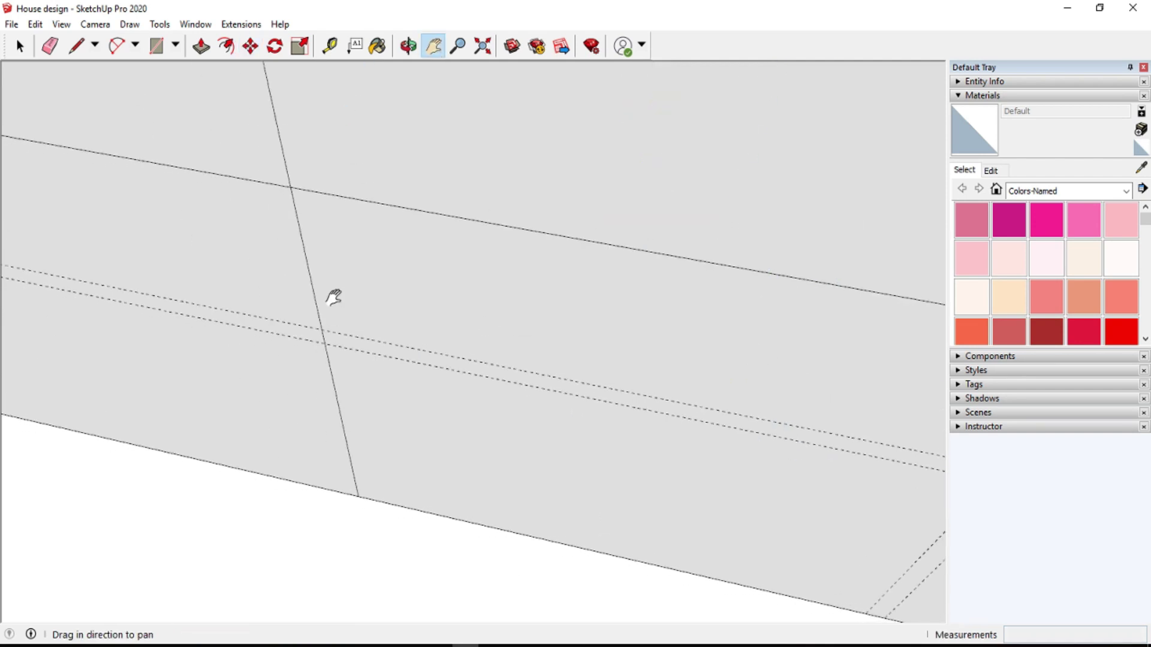
drag(334, 298, 390, 326)
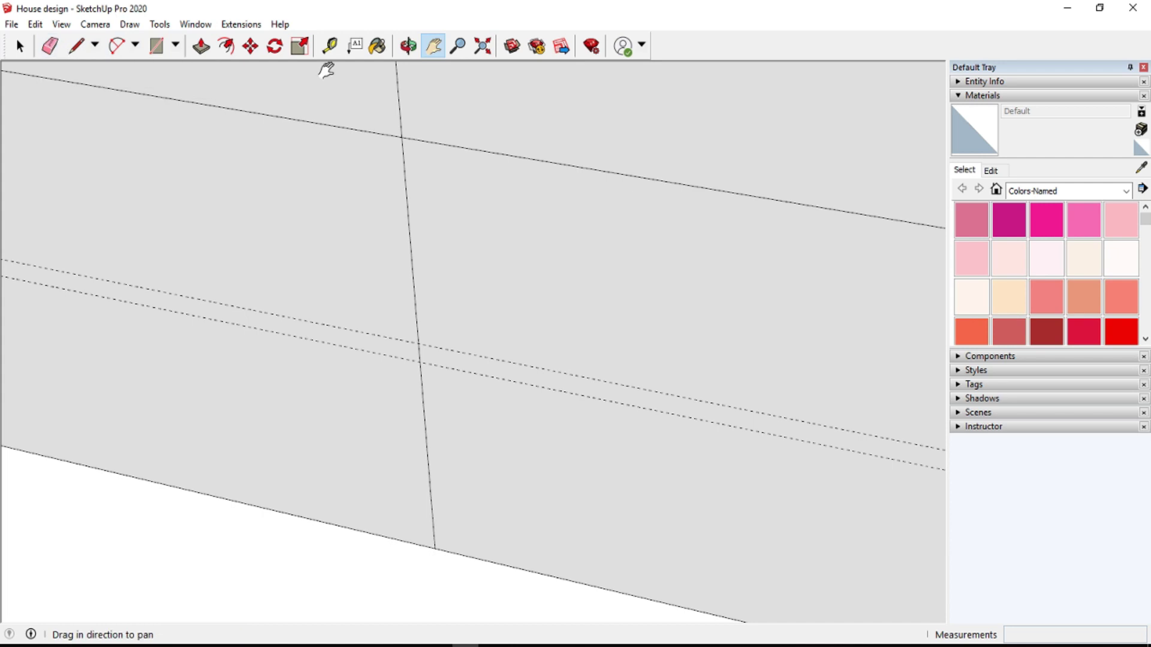
click(329, 45)
- Place a guide line from the door edge and draw a small rectangle at the guides
click(414, 298)
click(334, 291)
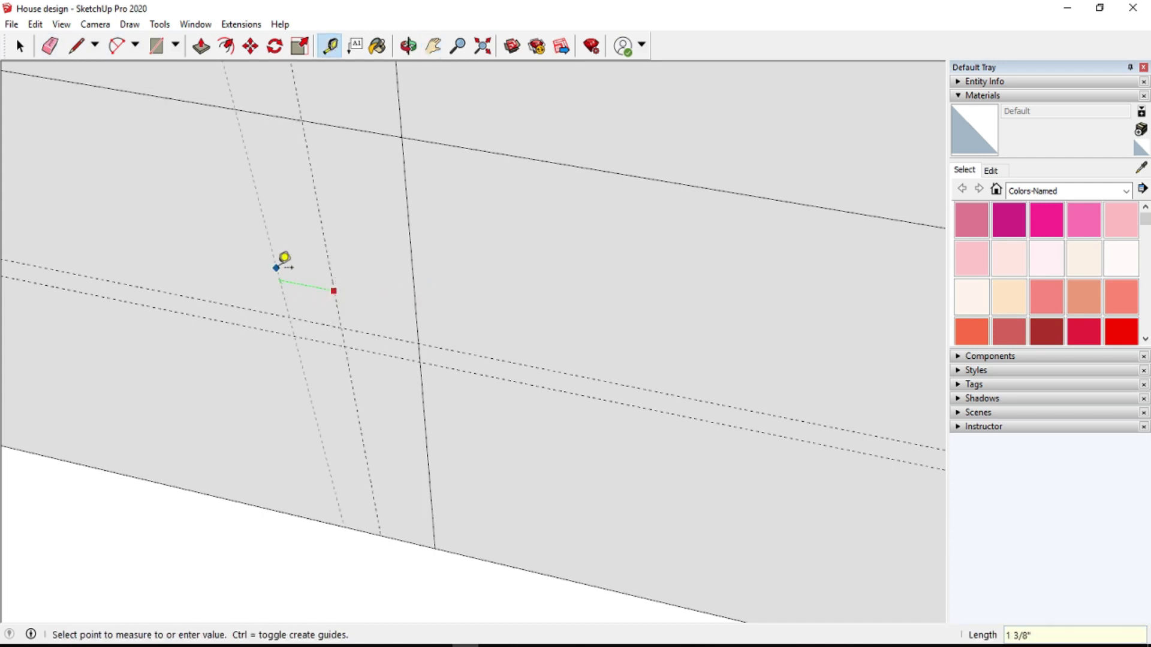
key(Return)
scroll(290, 267, up, 2)
click(156, 46)
click(312, 315)
click(361, 353)
- Paste the copied handle onto the door and rotate it into orientation
key(ctrl+v)
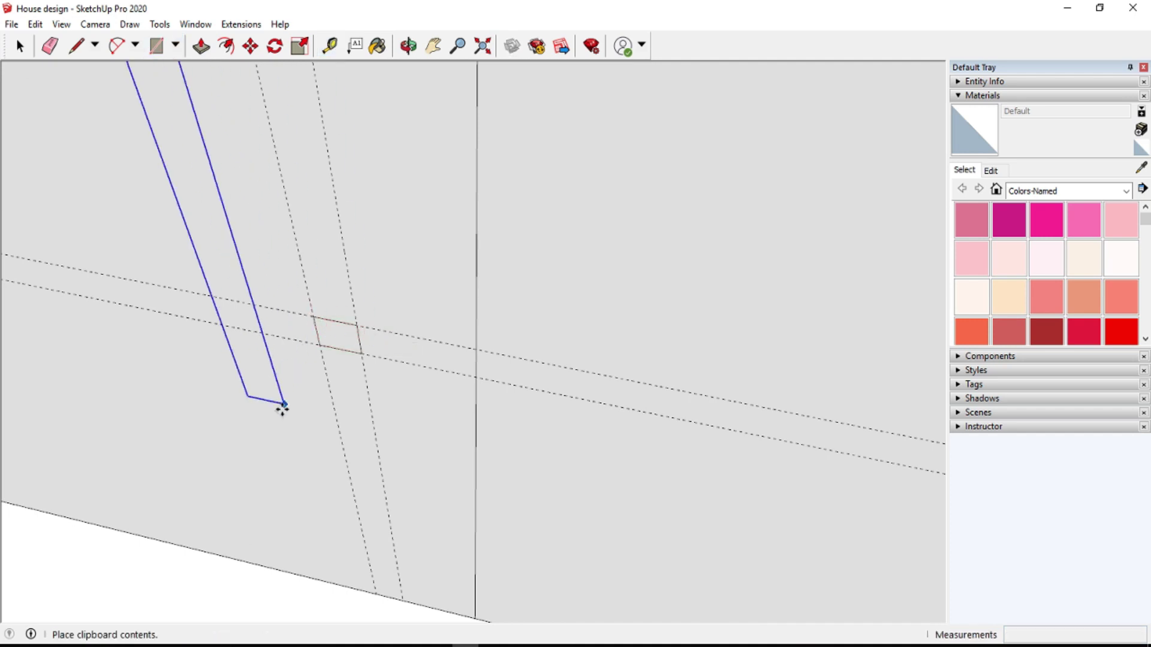
scroll(282, 405, down, 3)
scroll(290, 431, down, 2)
click(171, 525)
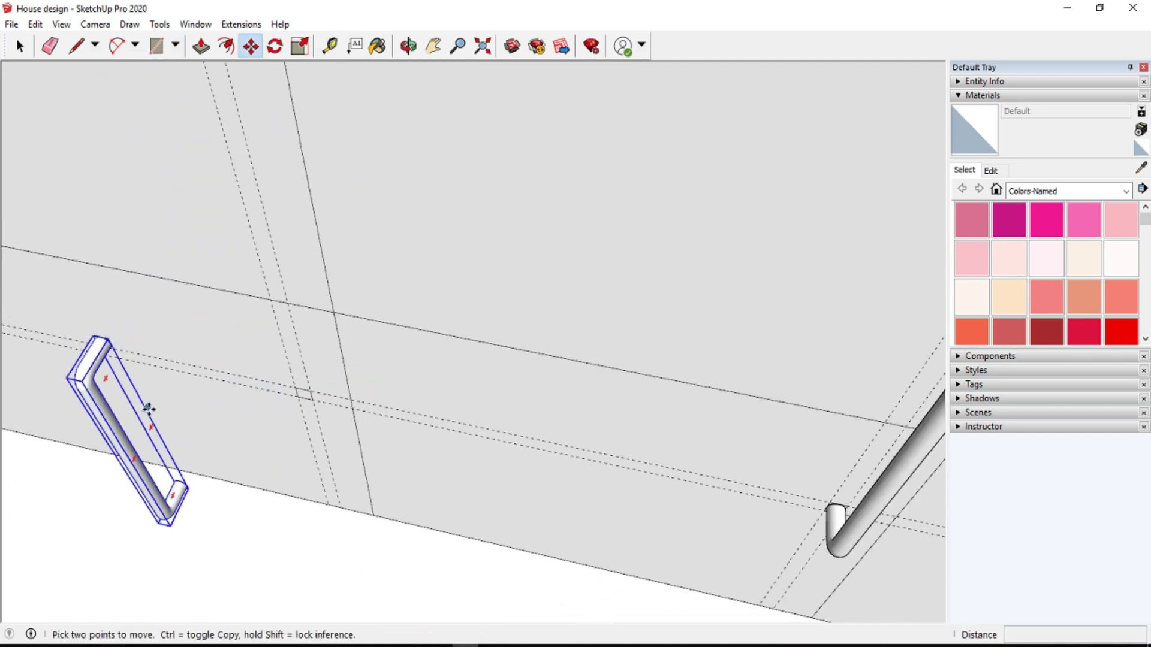
click(114, 166)
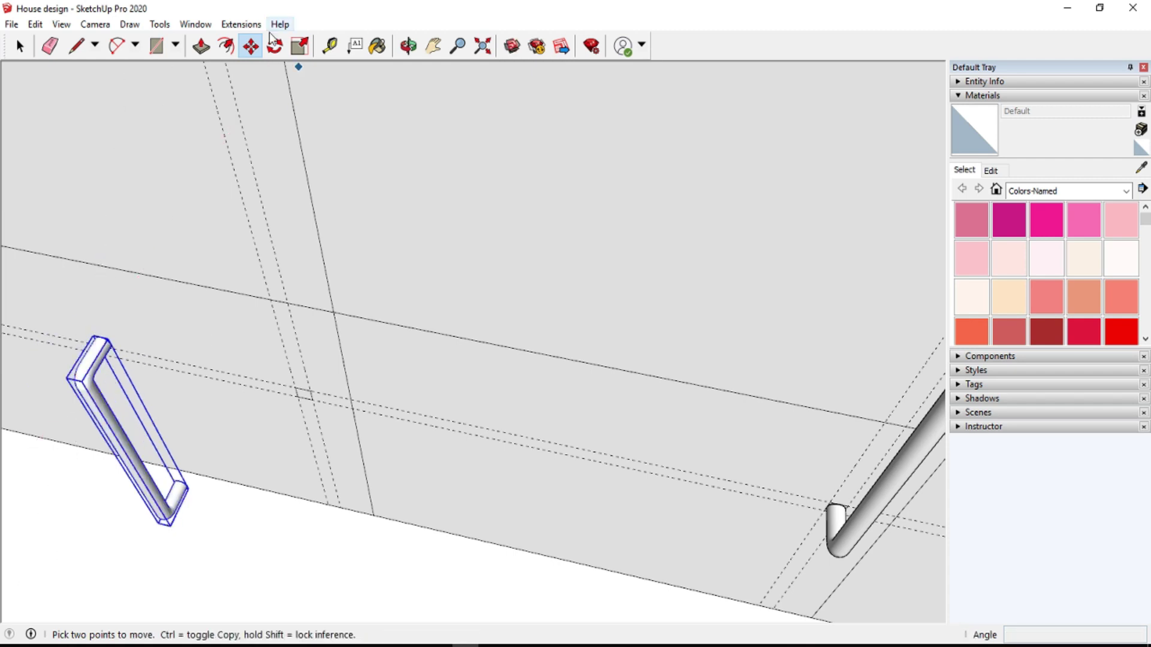
scroll(99, 338, up, 2)
- Move the handle by its corner into place on the door, orbiting to check alignment
click(96, 335)
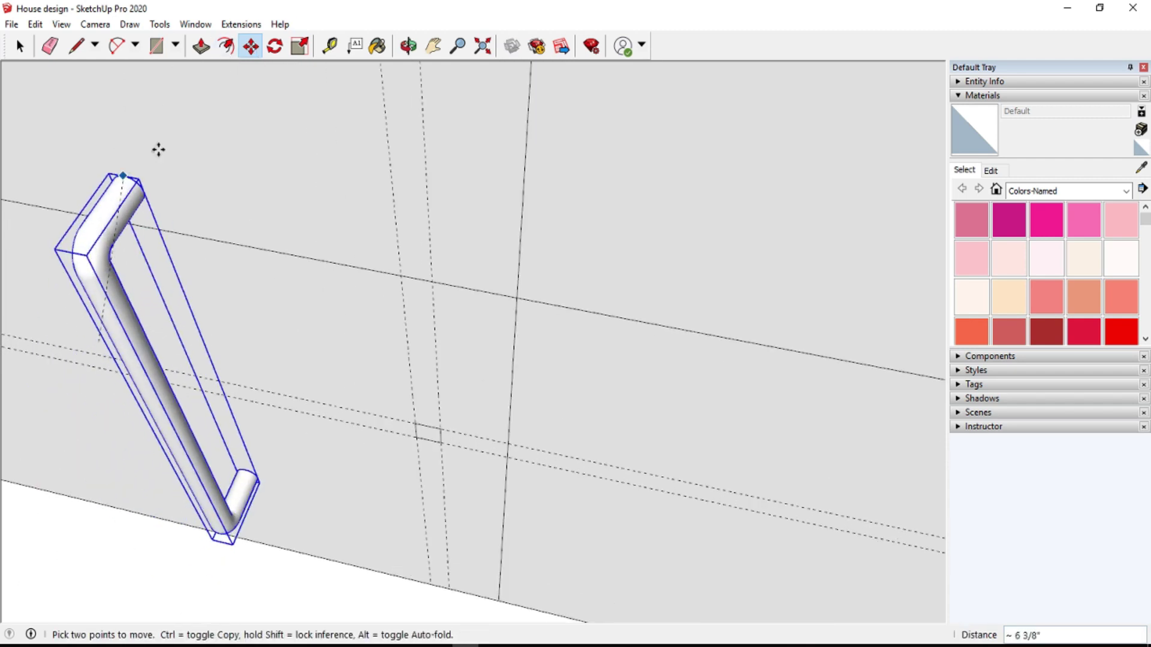
scroll(322, 493, up, 3)
mouse_move(367, 67)
middle_down()
mouse_move(360, 180)
mouse_move(264, 527)
mouse_move(301, 506)
mouse_move(379, 65)
middle_up()
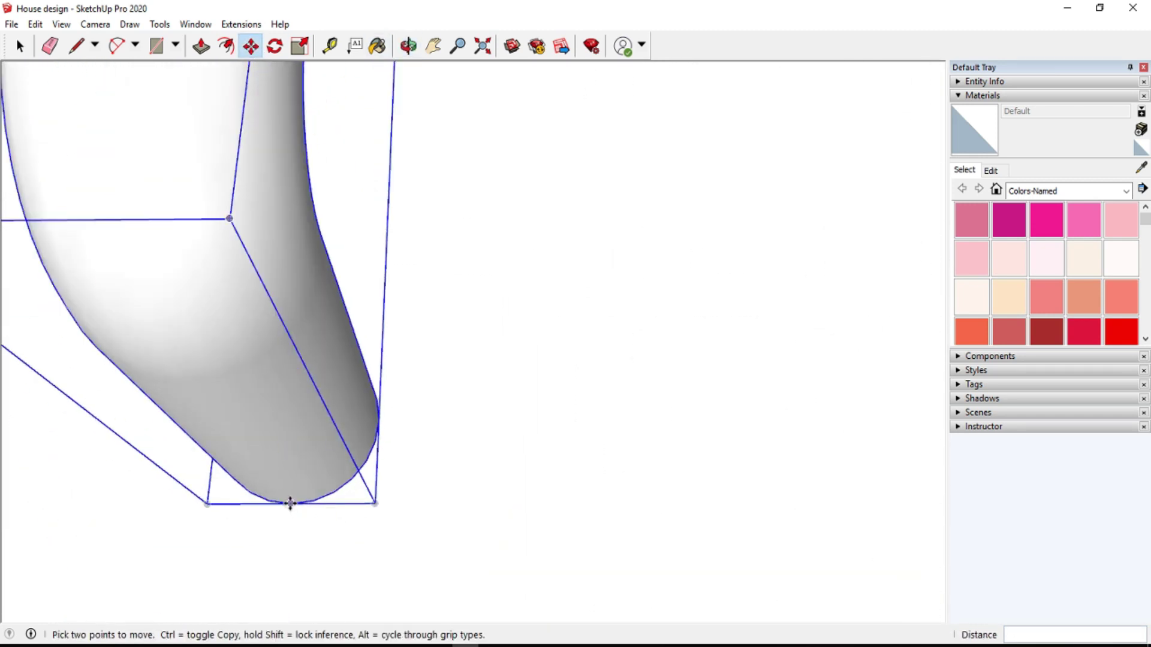
click(290, 504)
scroll(290, 503, down, 2)
mouse_move(587, 299)
middle_down()
mouse_move(603, 319)
mouse_move(727, 185)
mouse_move(431, 437)
mouse_move(435, 408)
middle_up()
scroll(434, 408, down, 3)
scroll(450, 398, down, 3)
scroll(450, 405, down, 3)
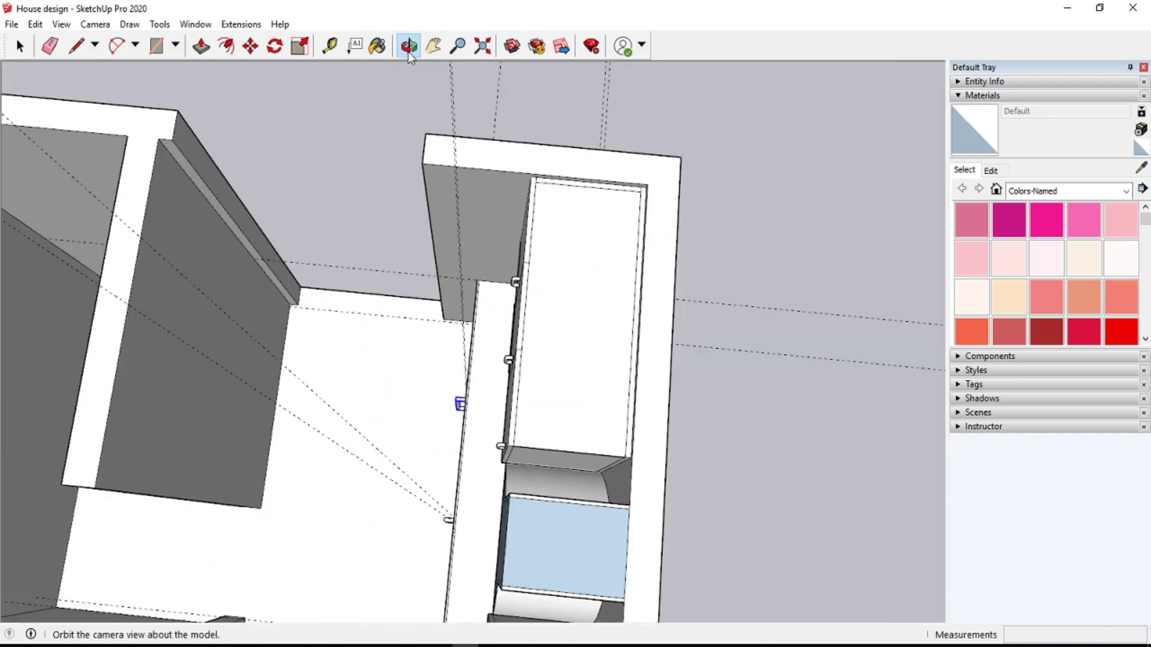
middle_drag(510, 359, 547, 450)
scroll(612, 565, down, 3)
scroll(542, 478, up, 5)
click(50, 46)
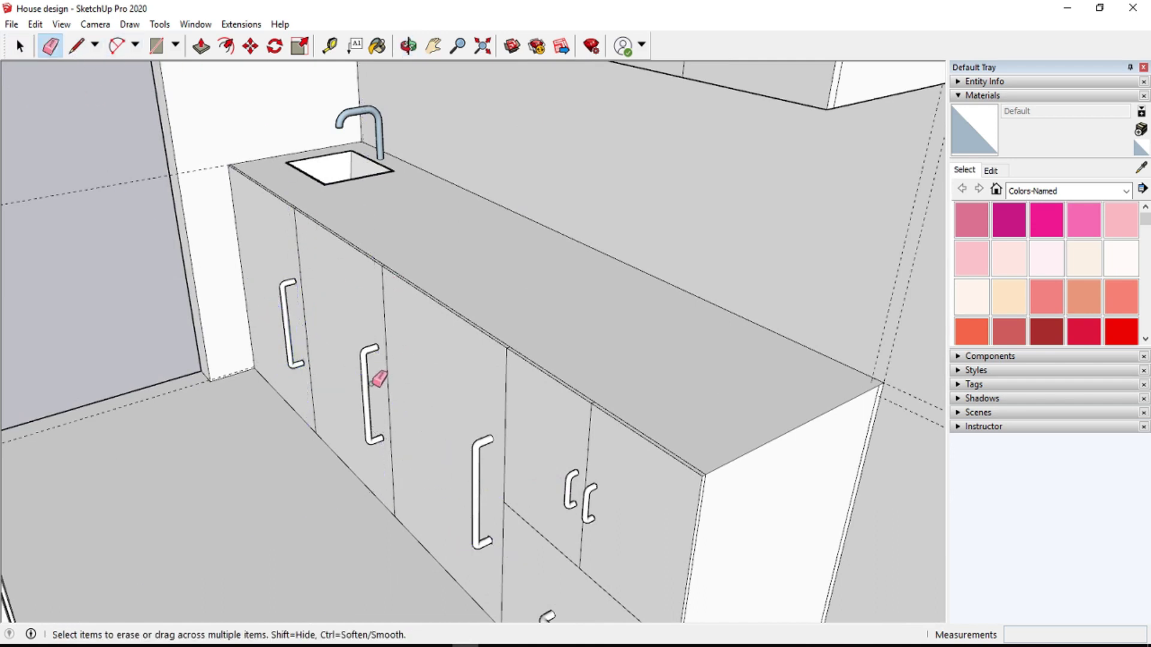
scroll(379, 378, down, 2)
scroll(366, 489, down, 2)
scroll(450, 238, down, 2)
scroll(443, 255, down, 2)
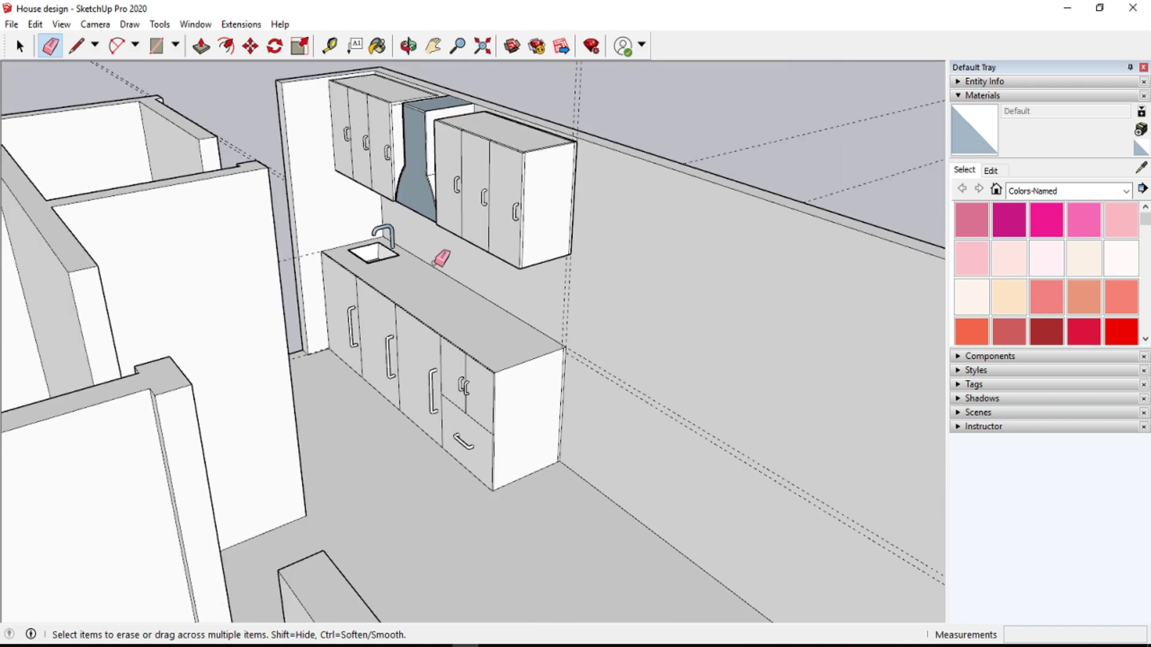
click(408, 46)
mouse_move(413, 149)
mouse_down()
mouse_move(506, 295)
mouse_move(465, 285)
mouse_up()
mouse_move(414, 218)
mouse_down()
mouse_move(642, 206)
mouse_move(576, 140)
mouse_move(493, 270)
mouse_move(825, 368)
mouse_up()
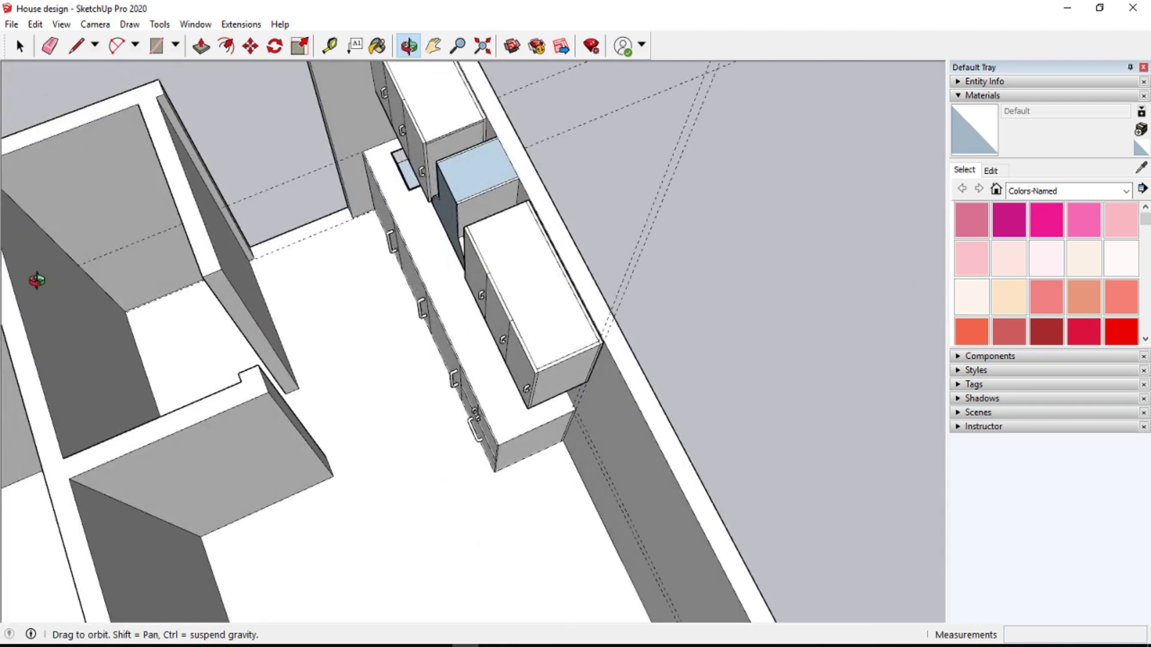
drag(36, 281, 440, 220)
mouse_move(493, 270)
mouse_down()
mouse_move(637, 217)
mouse_move(501, 236)
mouse_move(640, 342)
mouse_move(589, 353)
mouse_move(464, 240)
mouse_move(534, 236)
mouse_move(667, 282)
mouse_move(718, 316)
mouse_move(506, 290)
mouse_up()
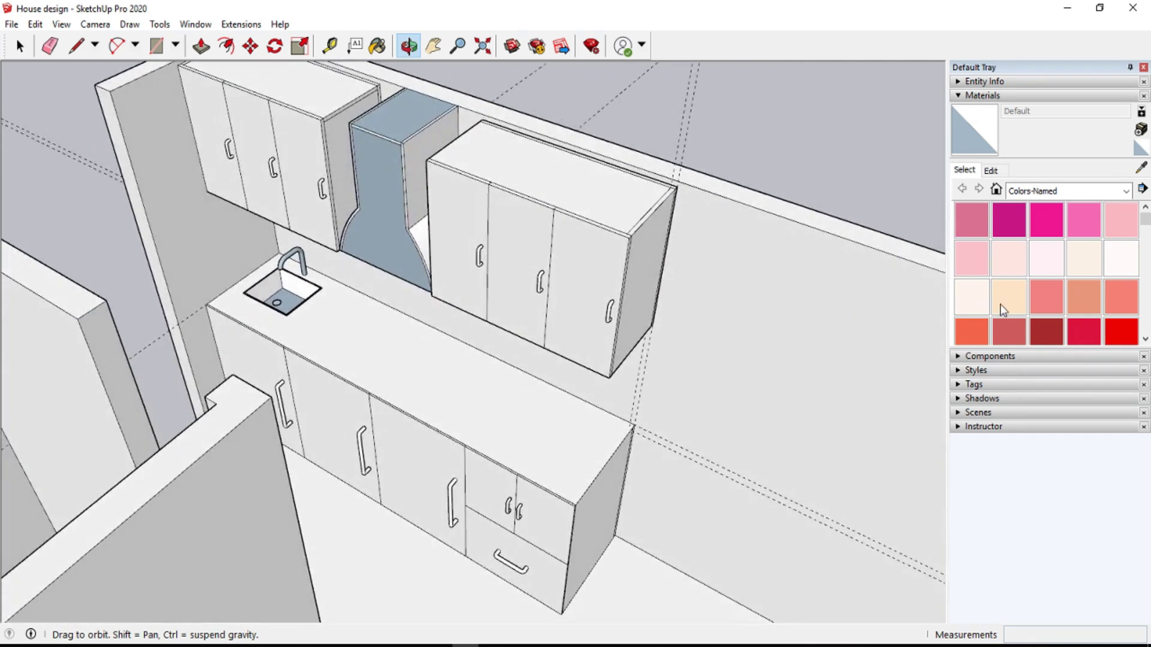
- Pick Wood Bamboo from the Wood library and paint the three upper doors, top and right side
click(1125, 191)
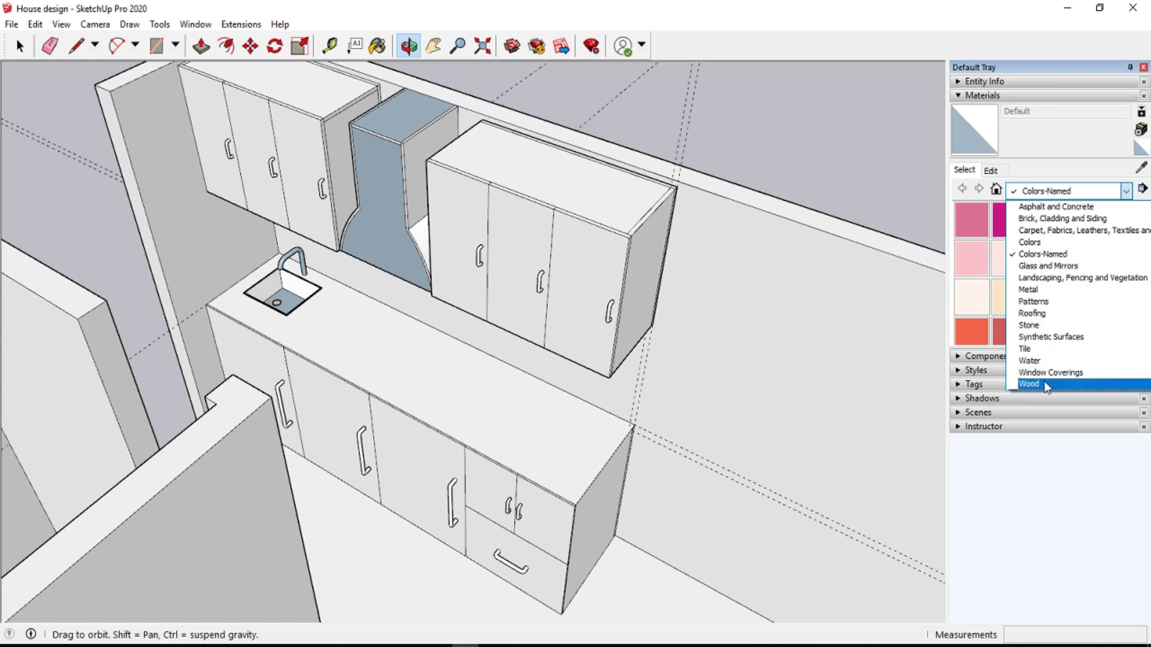
click(1046, 385)
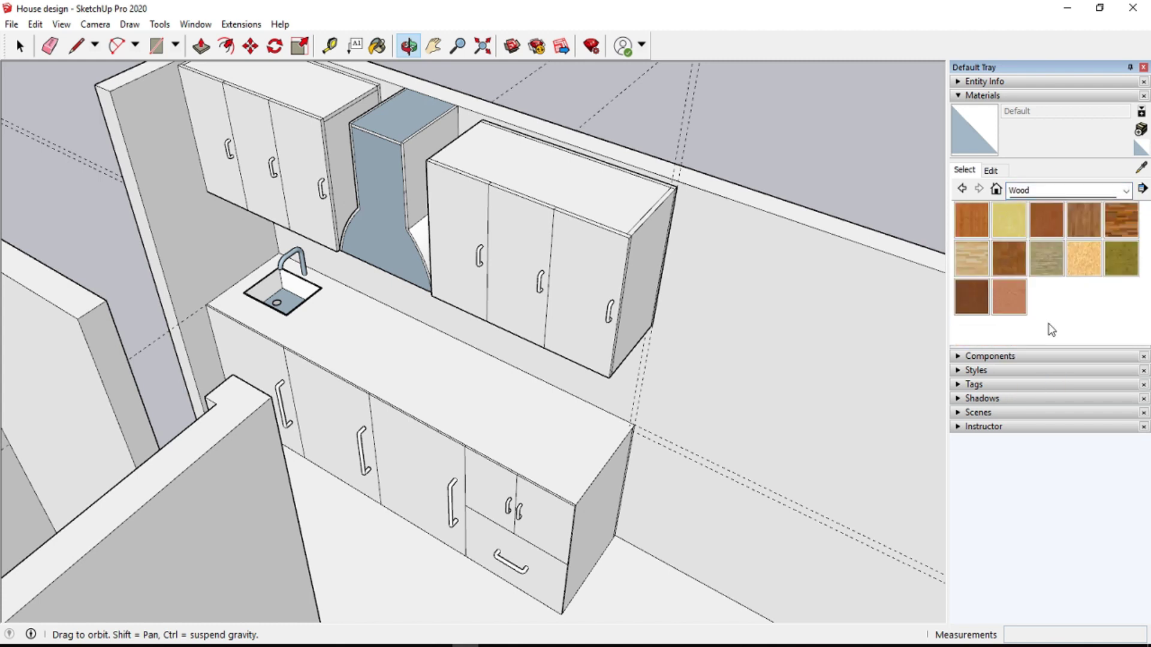
click(962, 218)
click(584, 252)
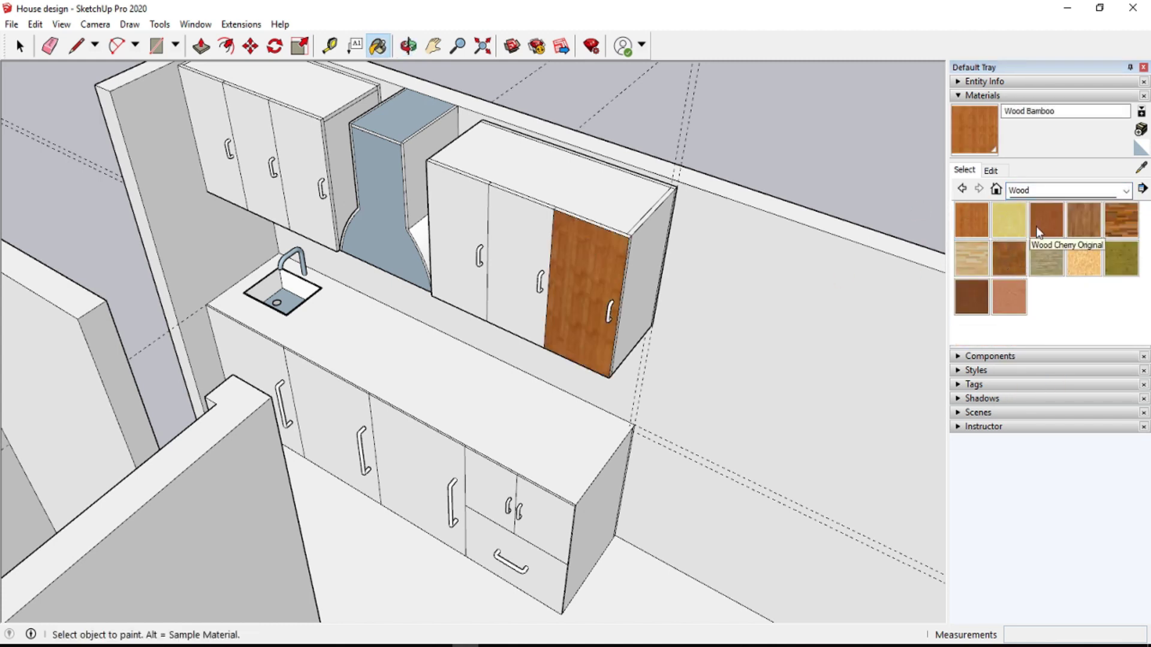
click(517, 254)
click(480, 212)
click(514, 170)
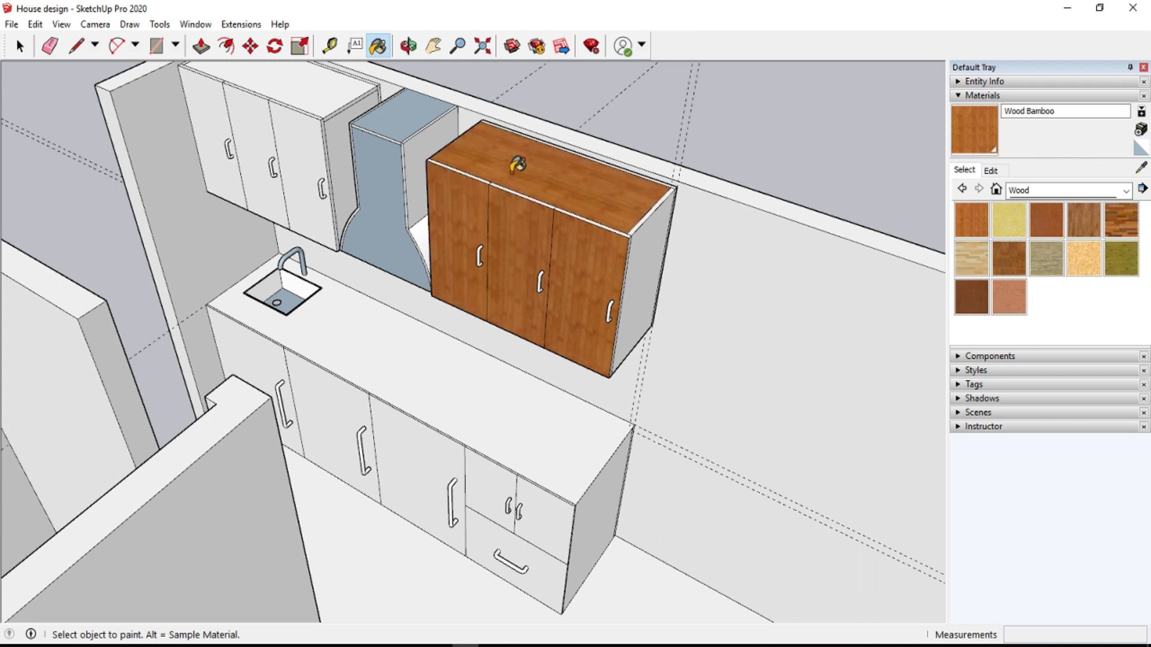
click(644, 226)
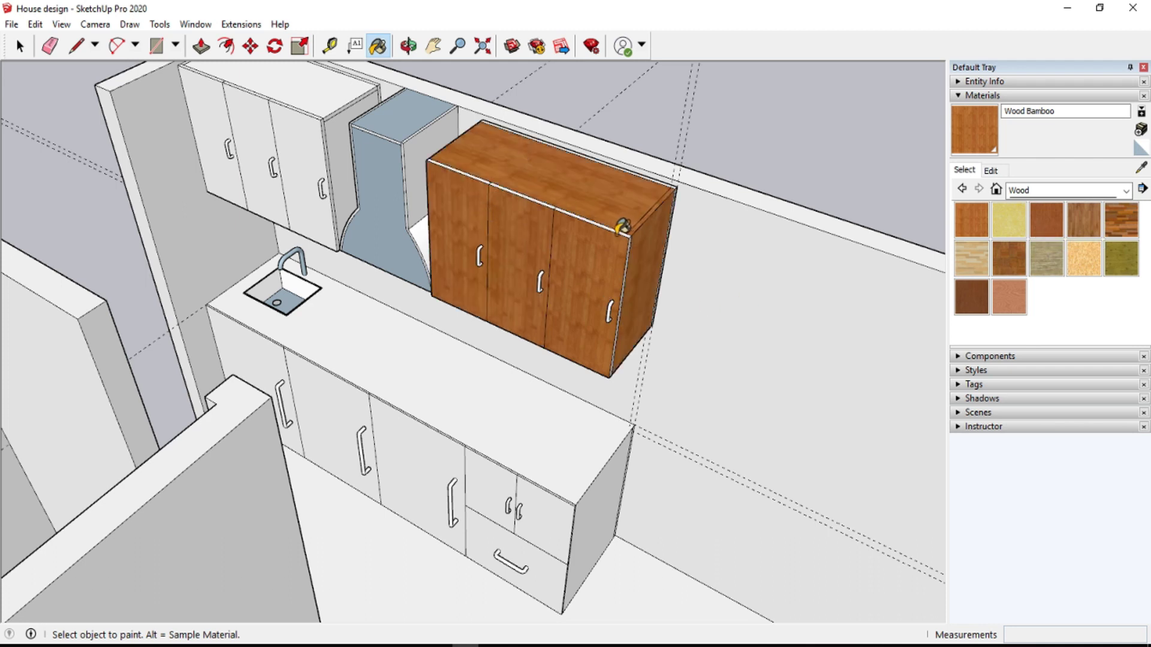
- Paint the wall cabinet beside the hood and the left cabinet's thin back-top edge Wood Bamboo
scroll(624, 226, up, 2)
scroll(528, 188, up, 2)
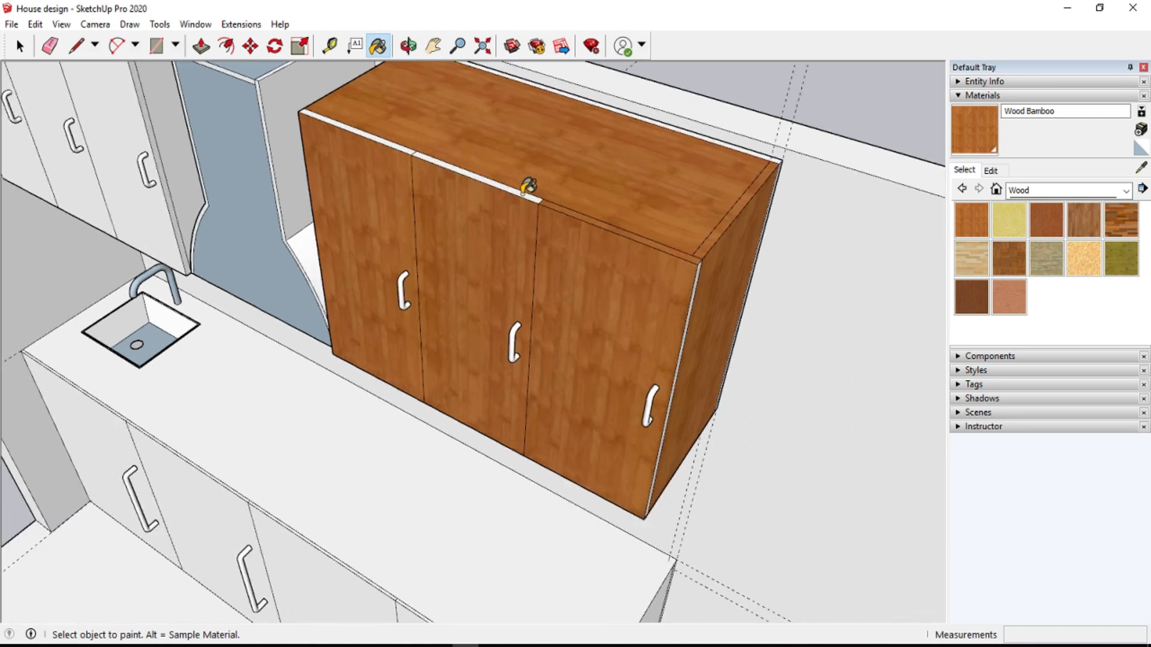
scroll(527, 186, up, 1)
scroll(377, 132, down, 3)
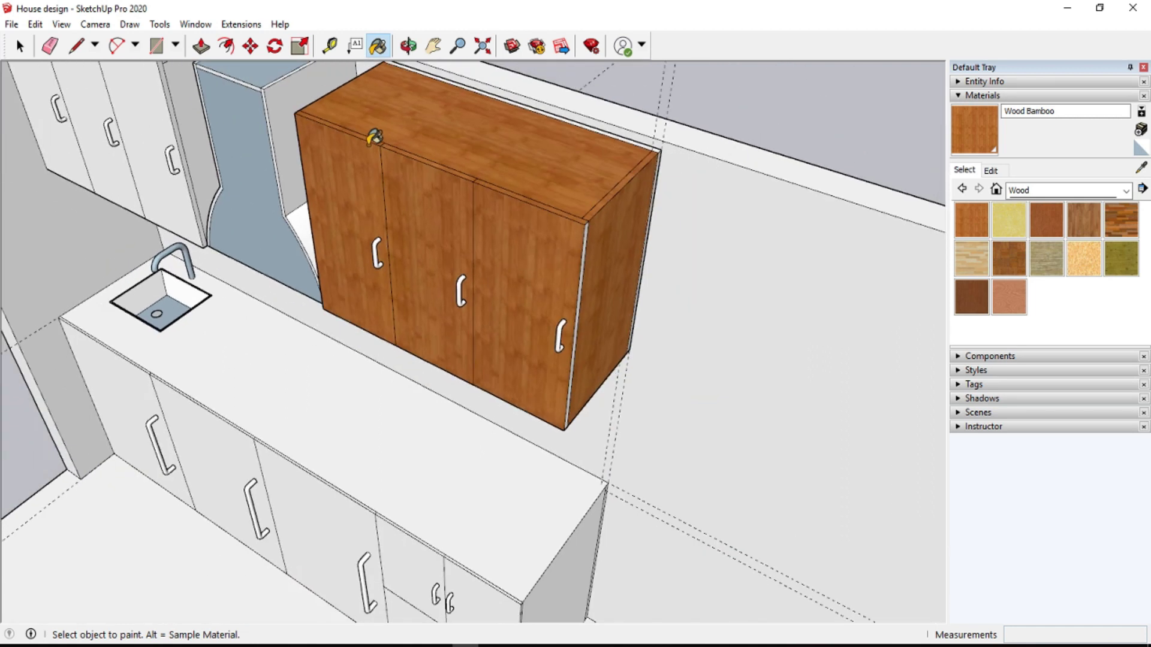
scroll(552, 319, up, 5)
scroll(547, 322, down, 3)
scroll(547, 321, down, 2)
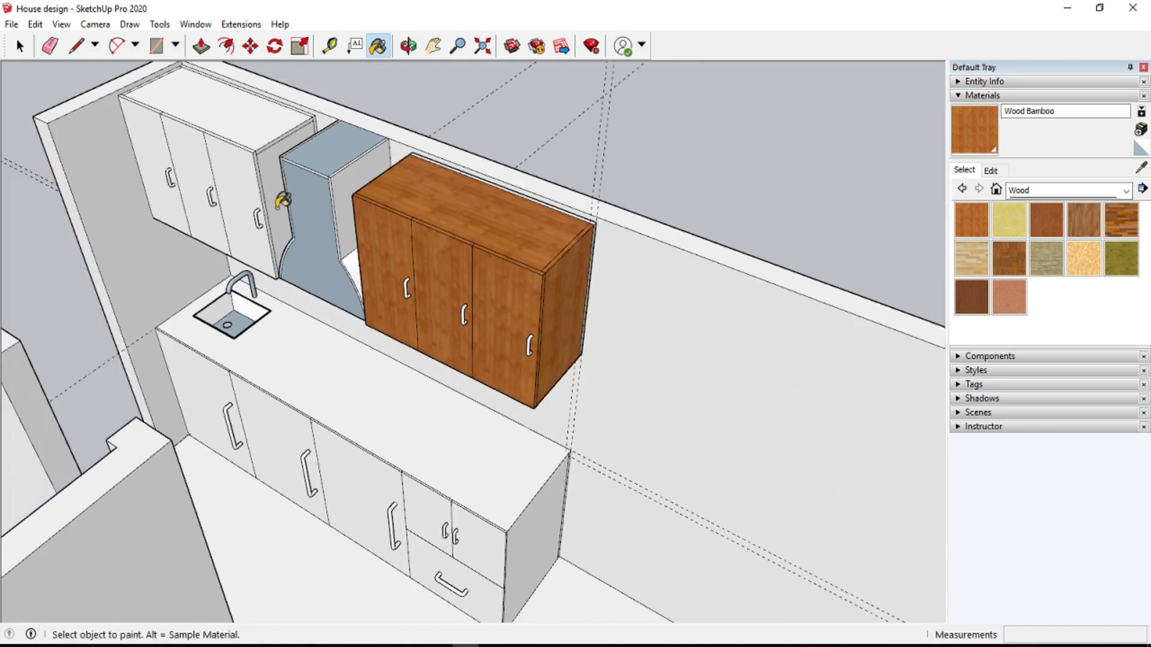
scroll(283, 200, up, 4)
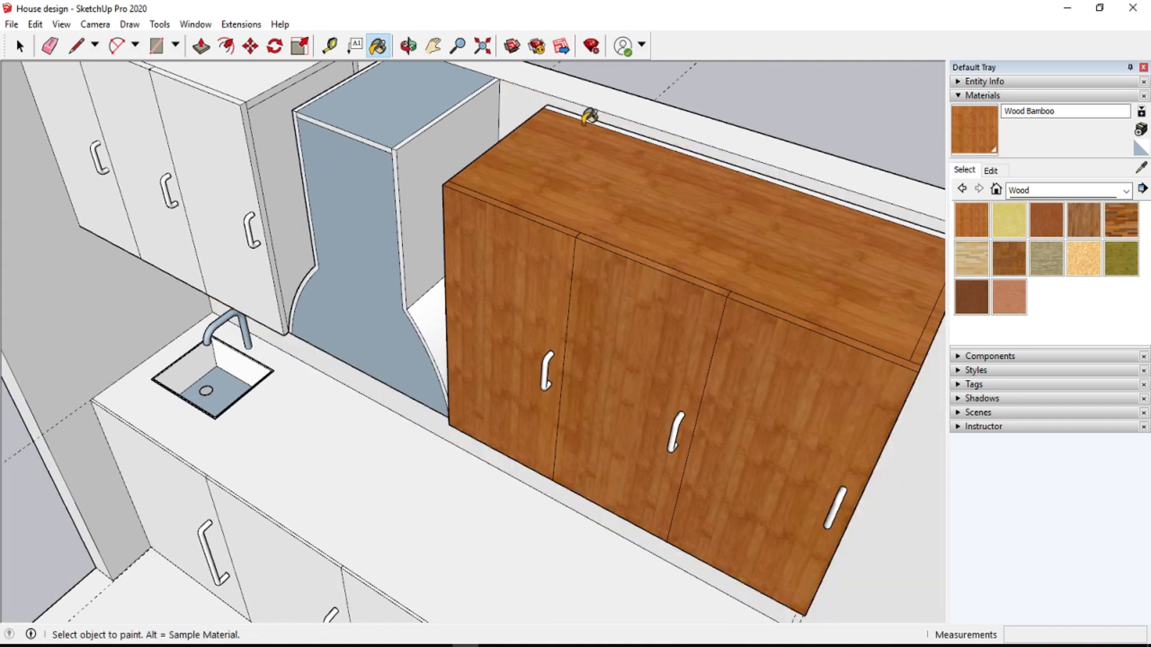
scroll(591, 112, down, 2)
click(310, 104)
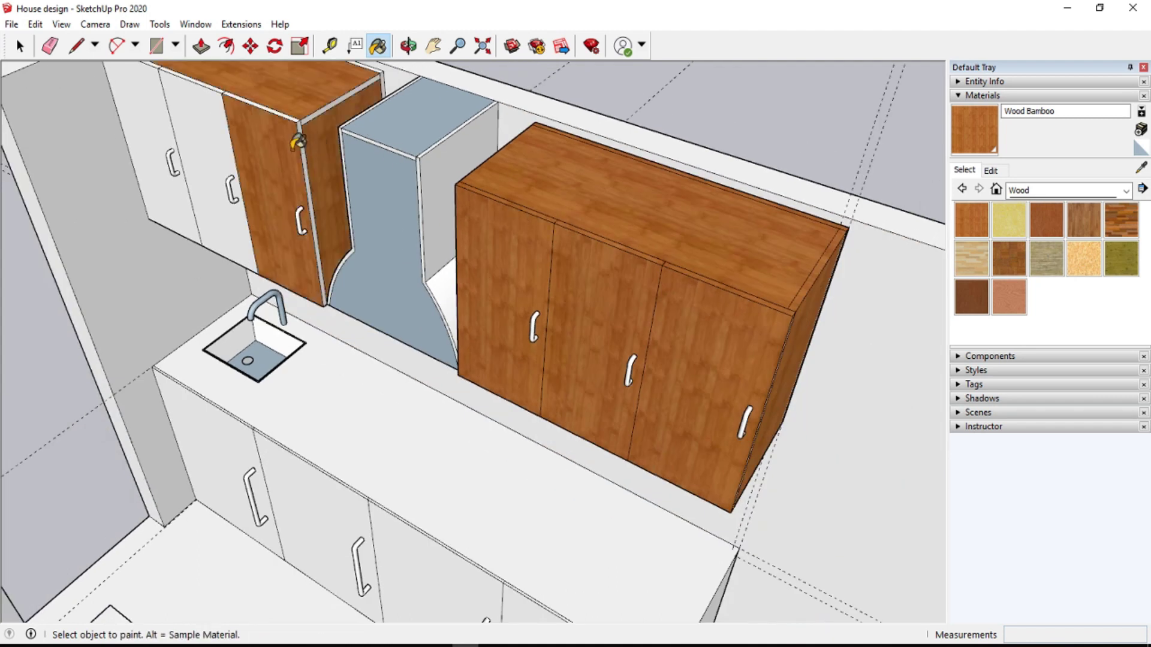
scroll(311, 110, up, 1)
scroll(318, 120, up, 2)
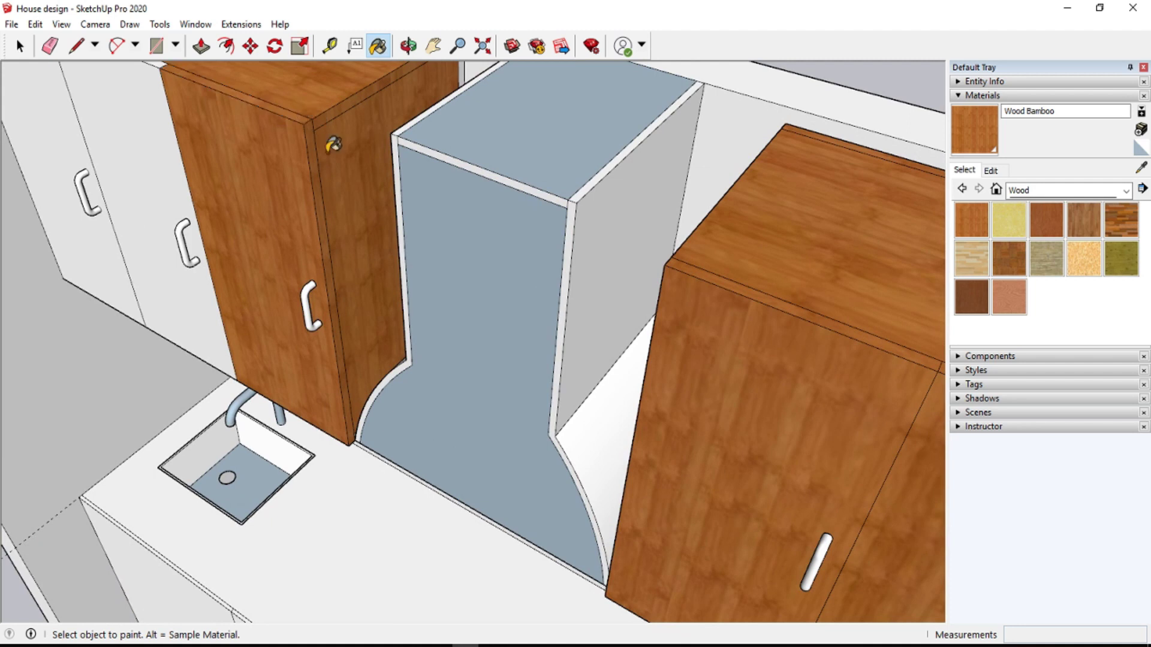
scroll(233, 106, down, 3)
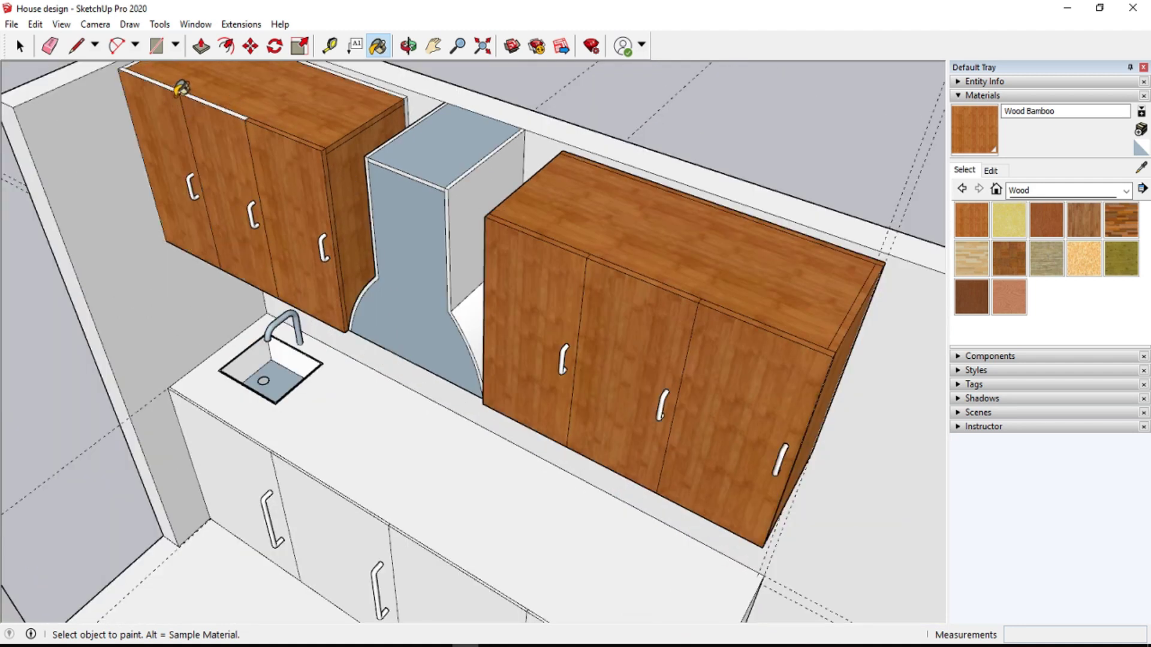
scroll(189, 84, up, 3)
scroll(130, 62, down, 1)
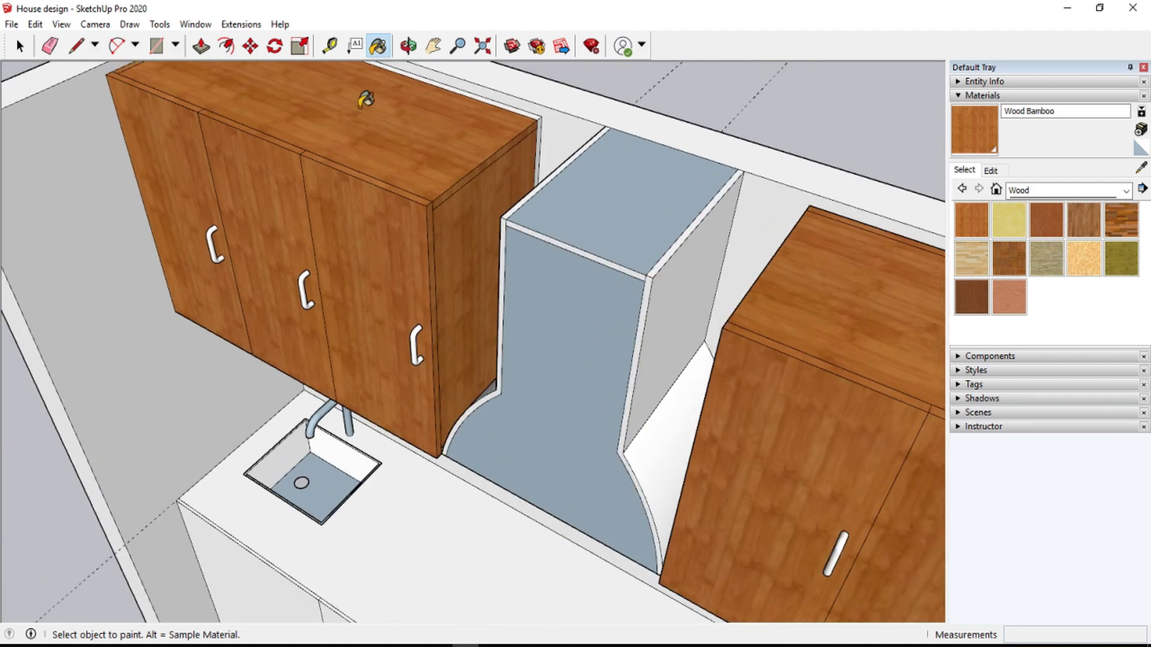
click(470, 90)
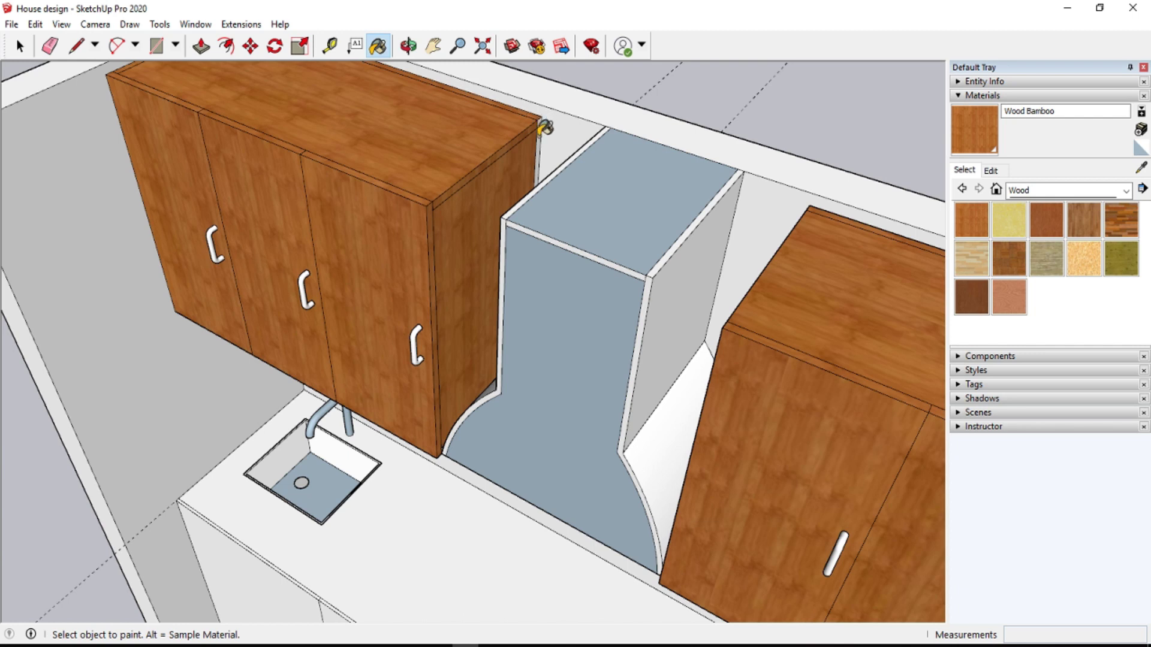
scroll(470, 133, down, 2)
scroll(492, 412, down, 1)
scroll(492, 412, down, 1)
- Paint the right cabinet's thin side face and the left wall cabinet's underside
click(409, 45)
drag(517, 380, 300, 324)
click(378, 45)
click(538, 383)
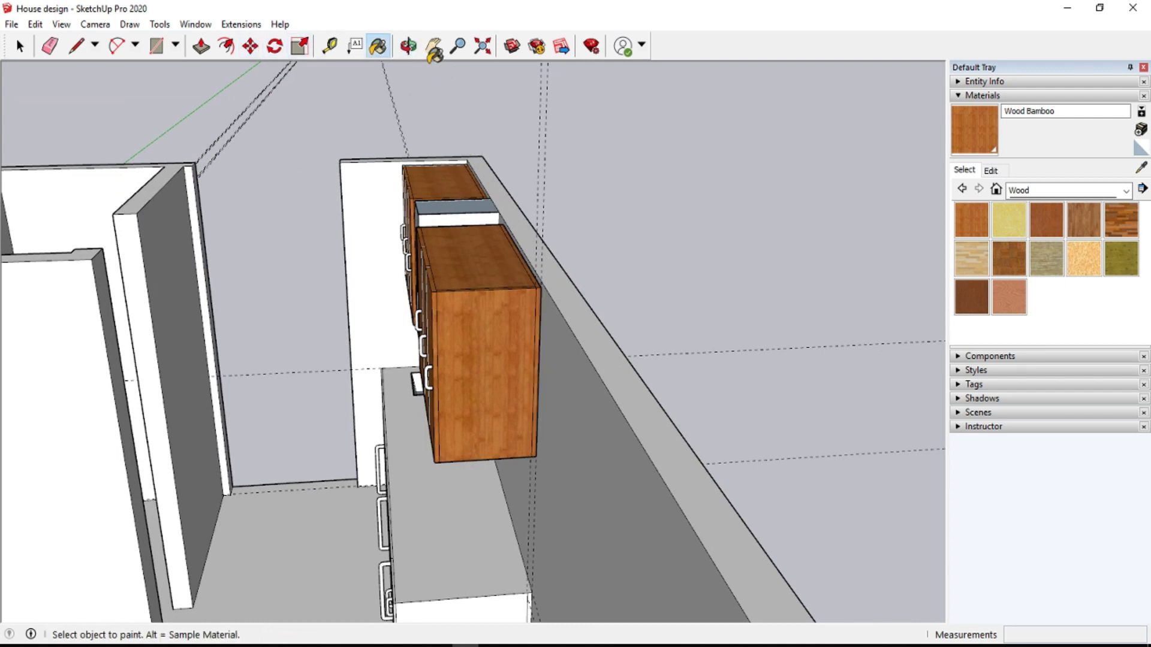
click(408, 46)
drag(513, 274, 405, 257)
click(378, 46)
click(375, 348)
- Paint the bottom edge strips, the right cabinet's underside and its front edge strips
scroll(374, 346, up, 2)
scroll(378, 336, up, 3)
scroll(379, 330, up, 3)
click(379, 336)
click(264, 394)
scroll(234, 409, down, 3)
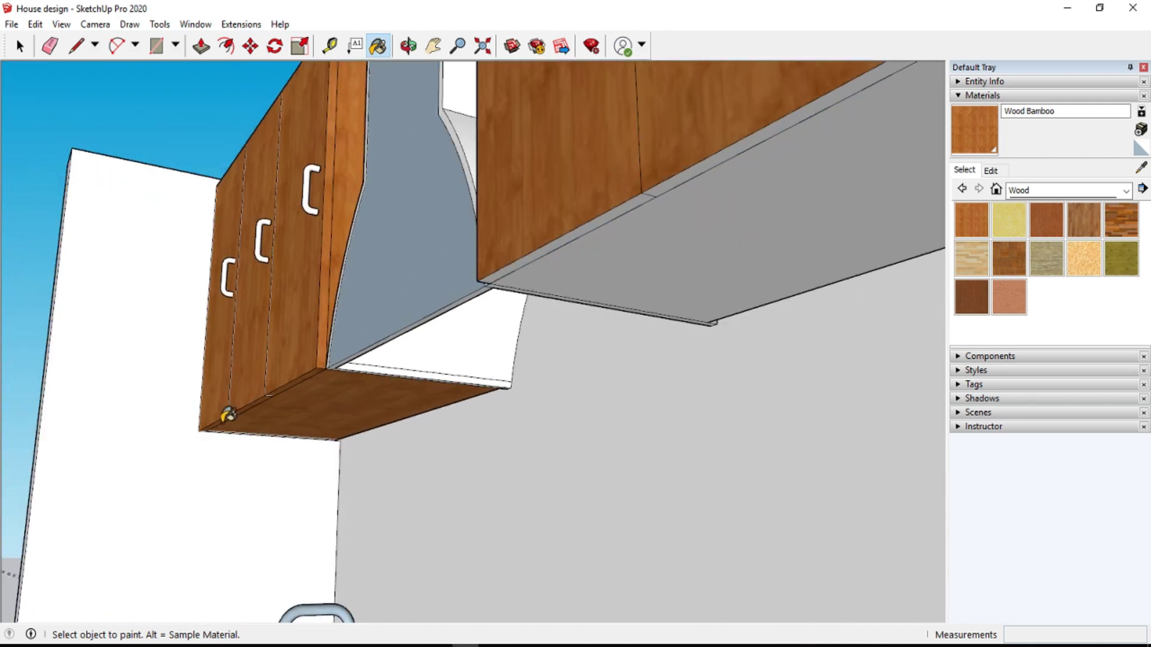
scroll(318, 348, down, 3)
click(637, 287)
scroll(603, 226, up, 3)
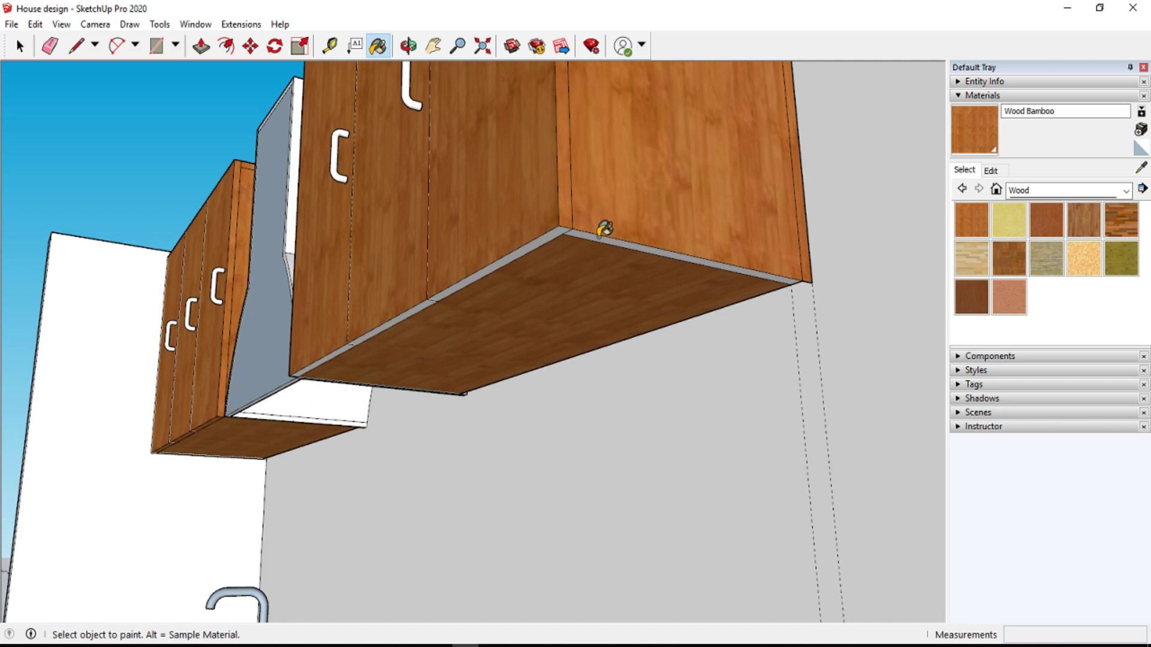
scroll(582, 226, up, 2)
click(560, 227)
scroll(391, 354, up, 2)
click(311, 388)
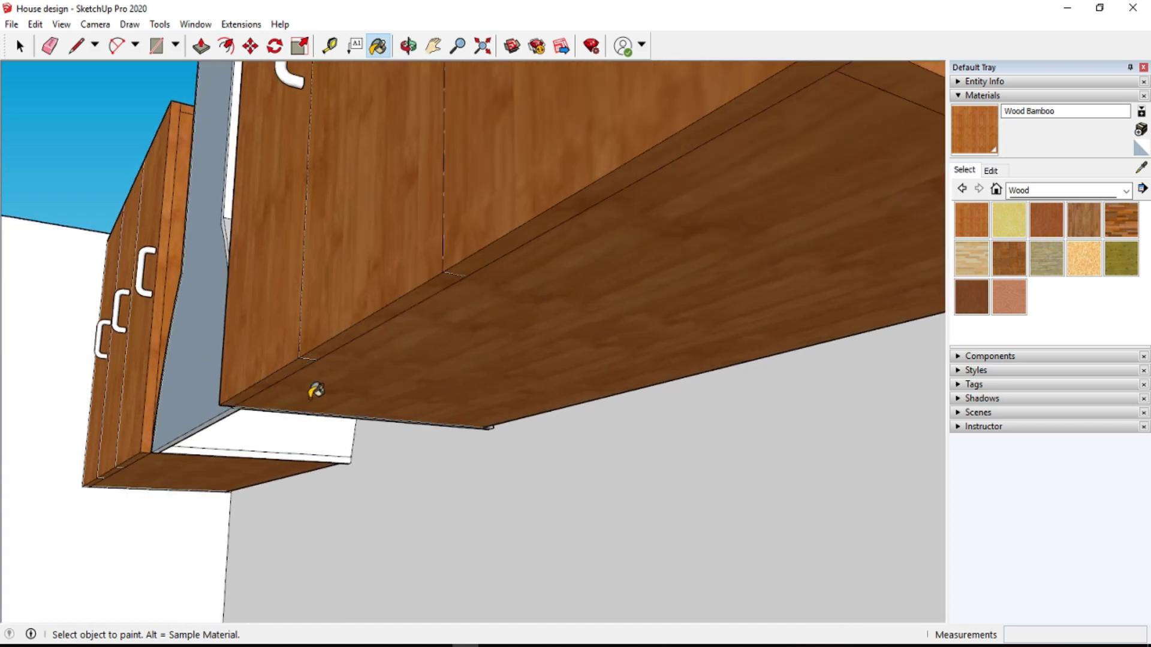
scroll(316, 390, up, 2)
scroll(486, 429, up, 2)
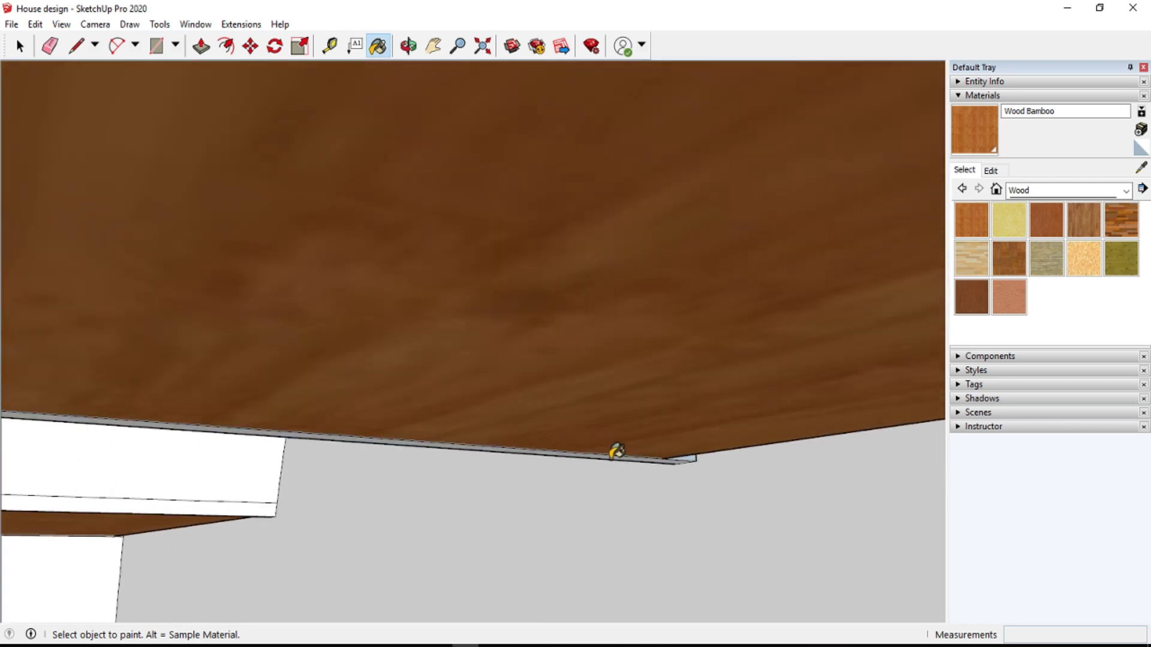
click(613, 455)
scroll(546, 456, down, 3)
scroll(546, 457, down, 2)
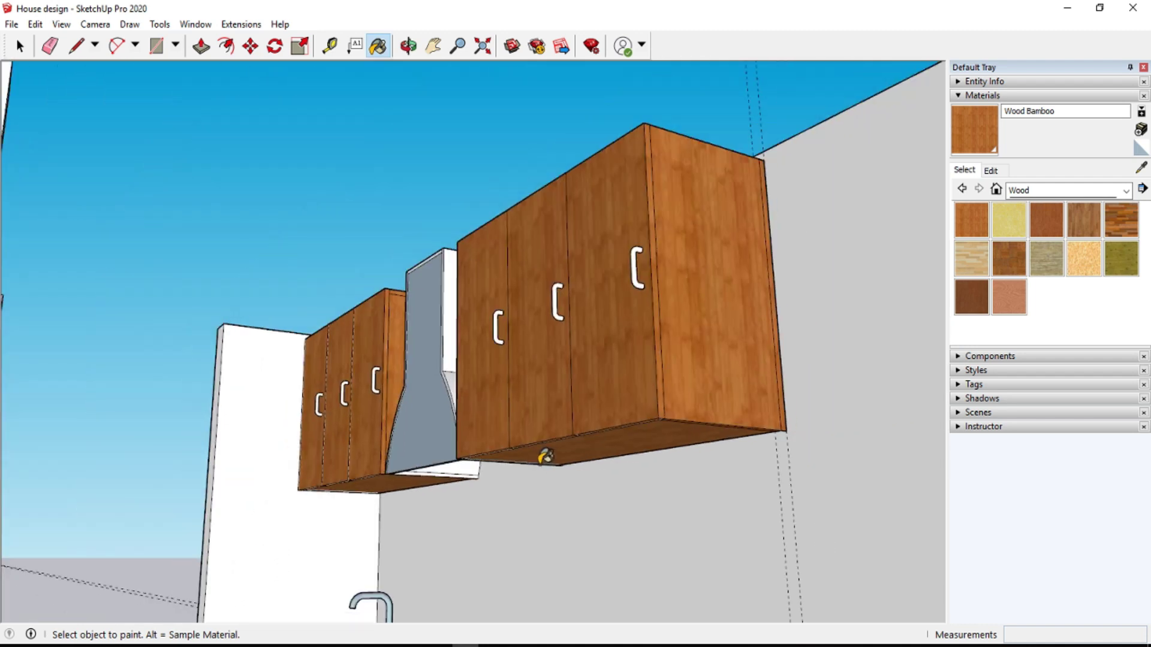
scroll(546, 457, down, 2)
- Paint the three lower cabinet doors, the end cabinet's small doors and drawer Wood Bamboo
mouse_move(546, 457)
middle_down()
mouse_move(398, 461)
mouse_move(526, 606)
mouse_move(488, 573)
mouse_move(401, 442)
mouse_move(316, 456)
mouse_move(358, 570)
middle_up()
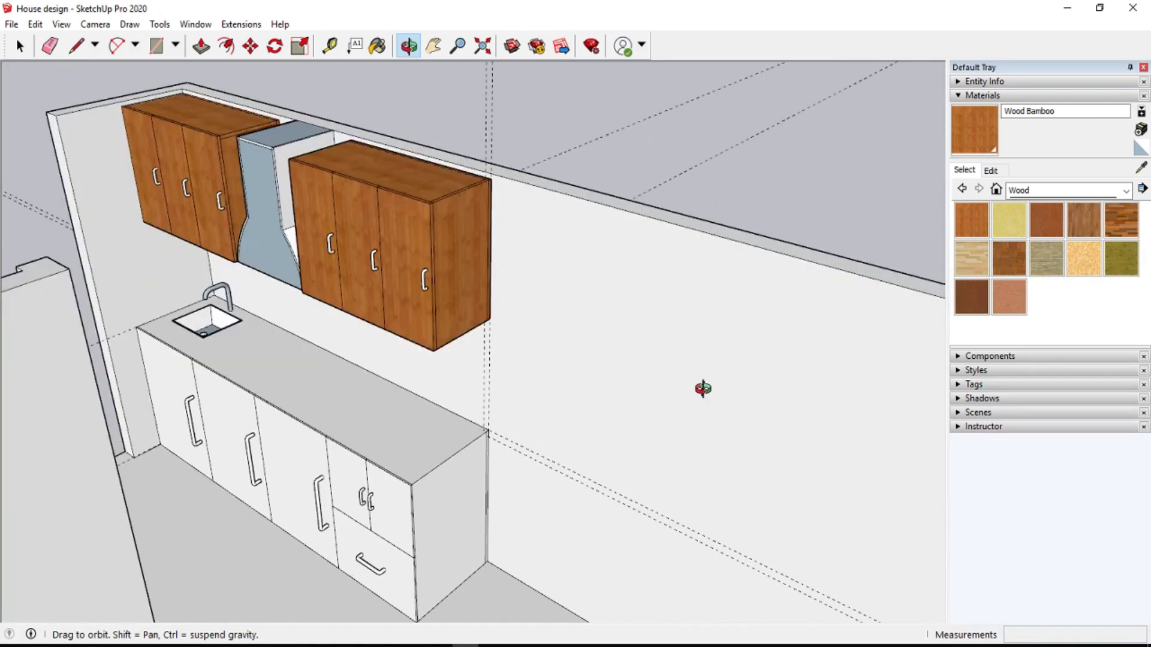
click(377, 46)
click(179, 371)
click(233, 414)
click(324, 459)
click(355, 480)
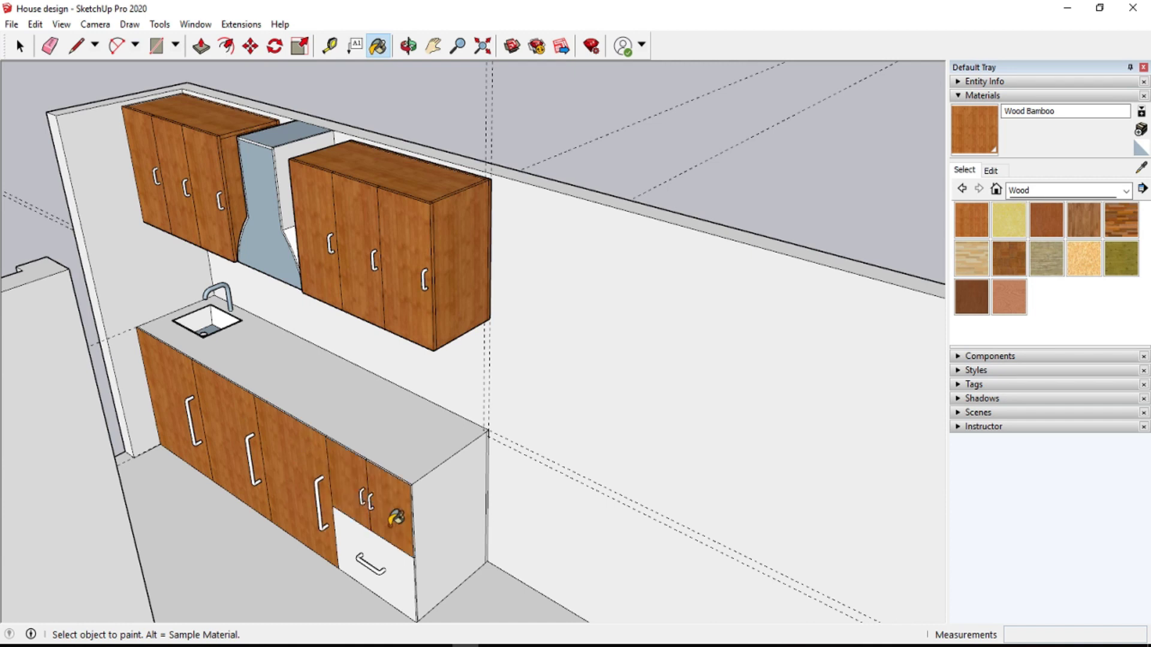
click(374, 554)
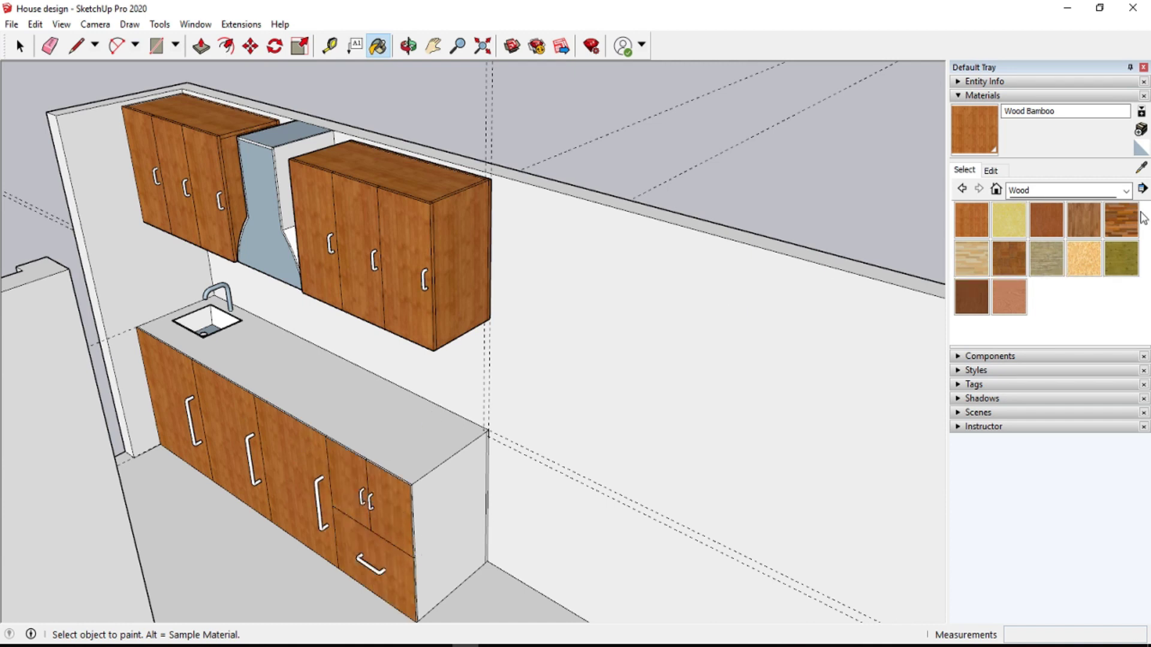
click(1126, 191)
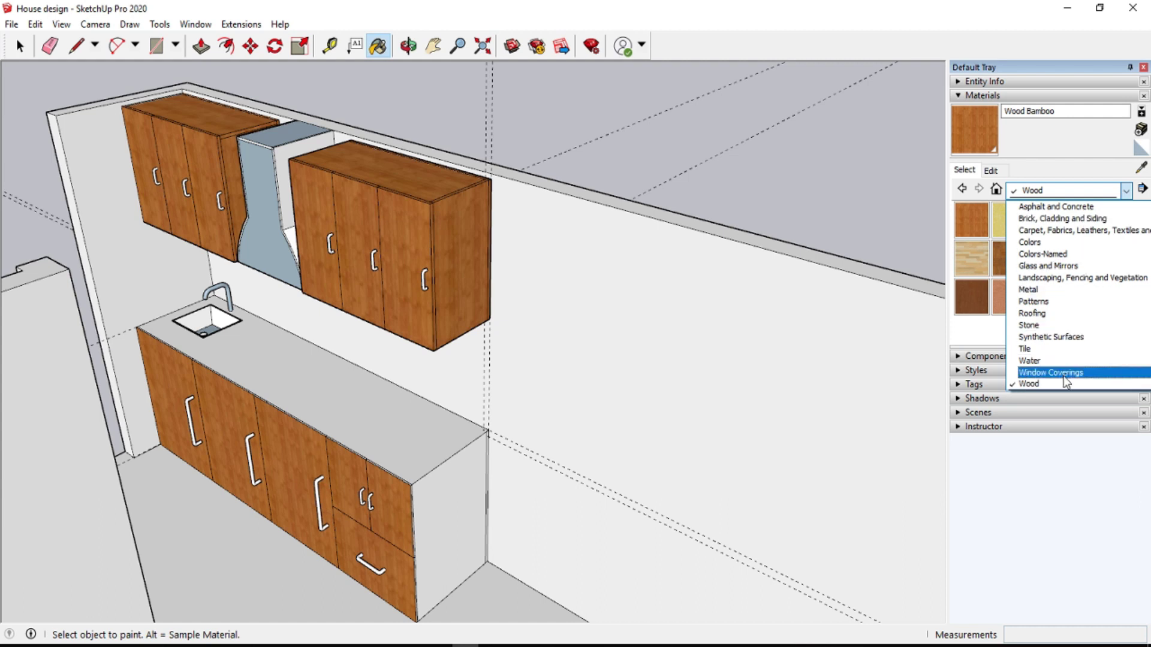
- Try Granite Dark Gray, Granite Brown and Granite Light Gray from Stone on the countertop
click(1028, 325)
click(1046, 224)
click(385, 418)
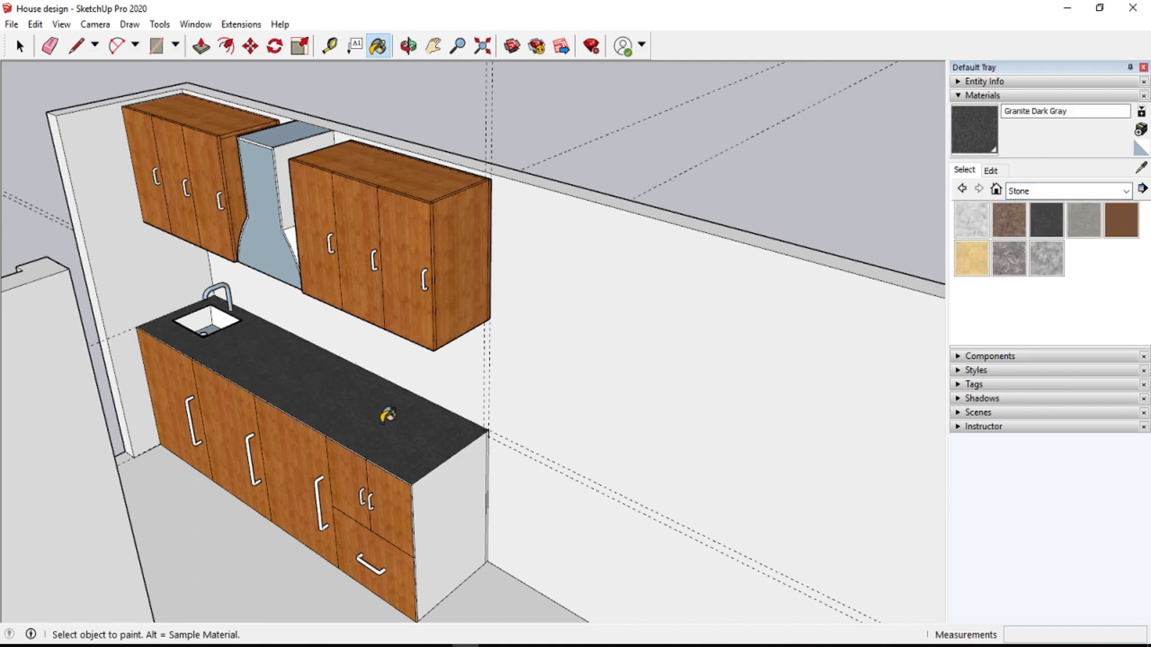
click(1009, 220)
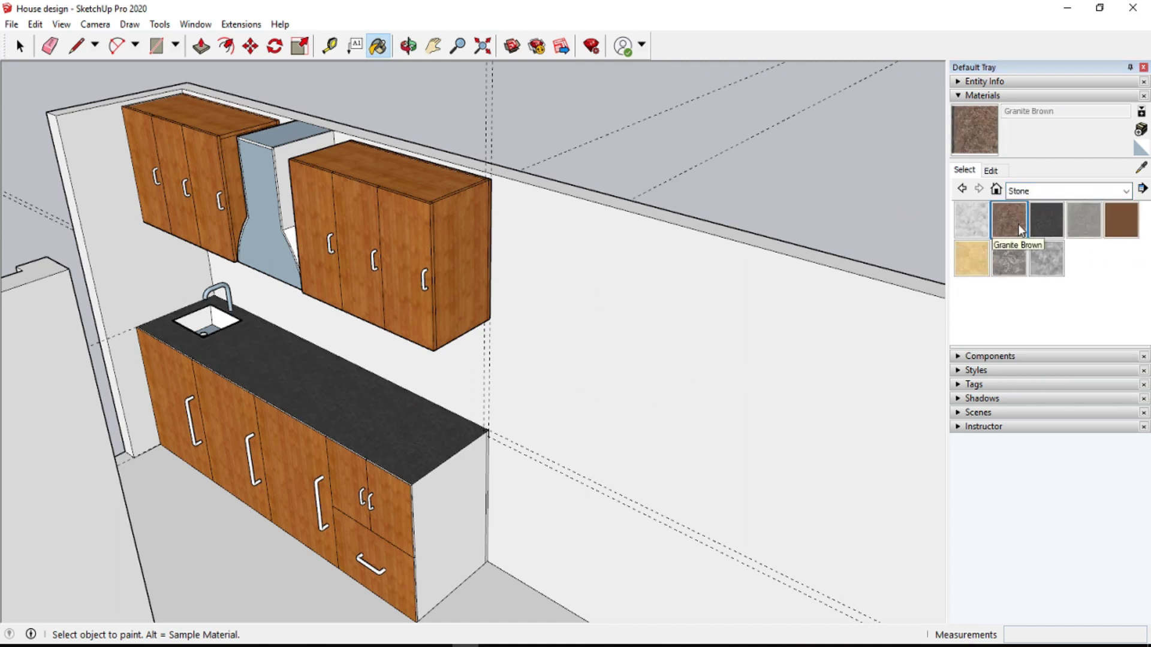
click(284, 368)
click(1084, 221)
click(316, 365)
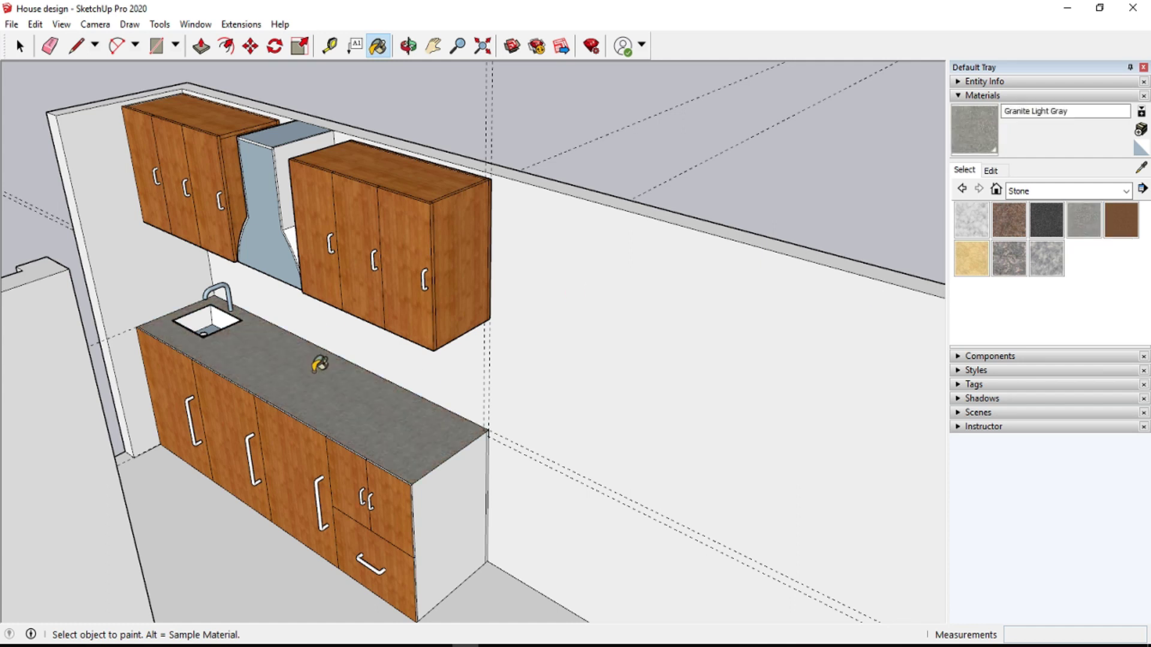
- Paint the countertop and the base cabinet's end panel with Carrera Marble
click(972, 220)
click(310, 388)
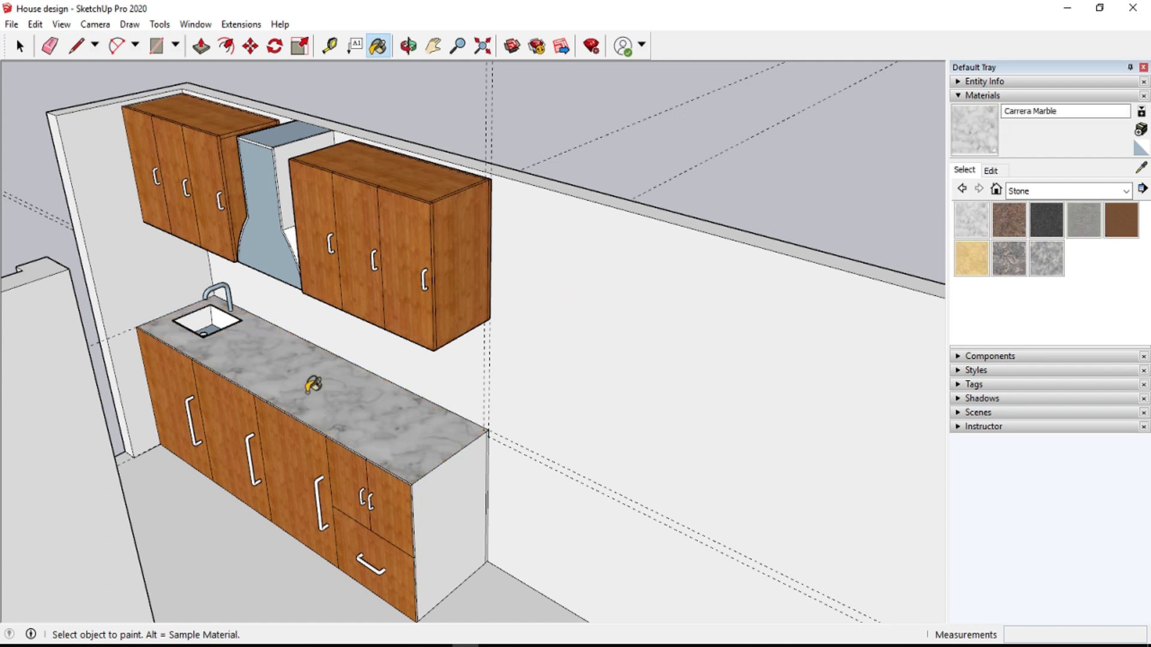
click(446, 501)
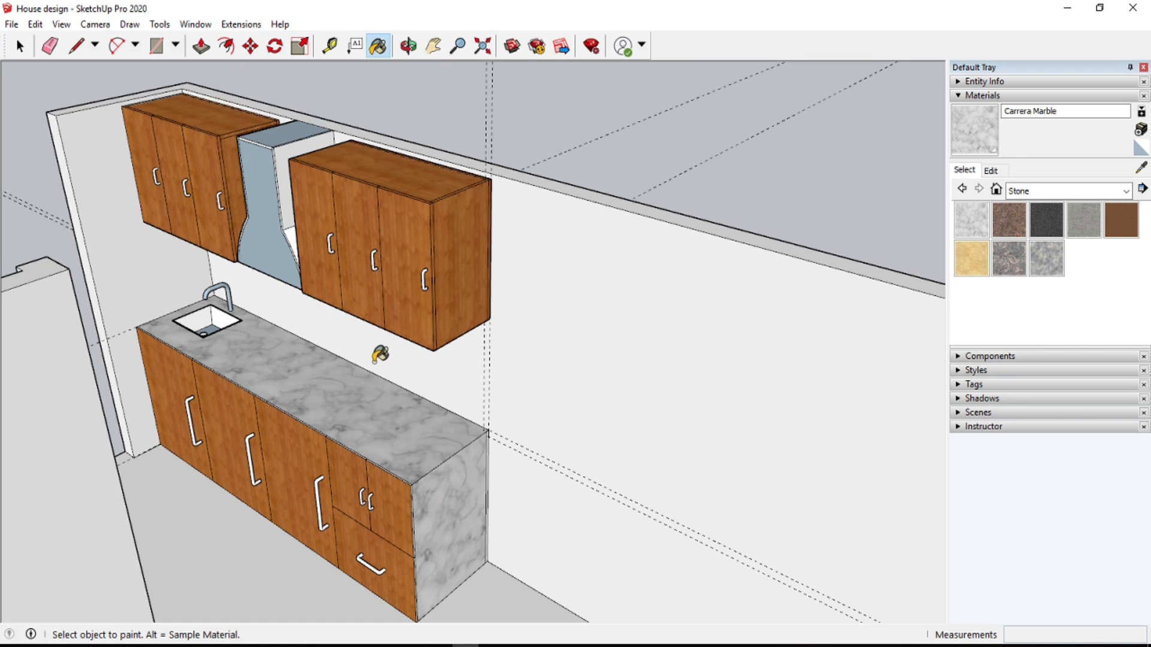
scroll(317, 355, up, 2)
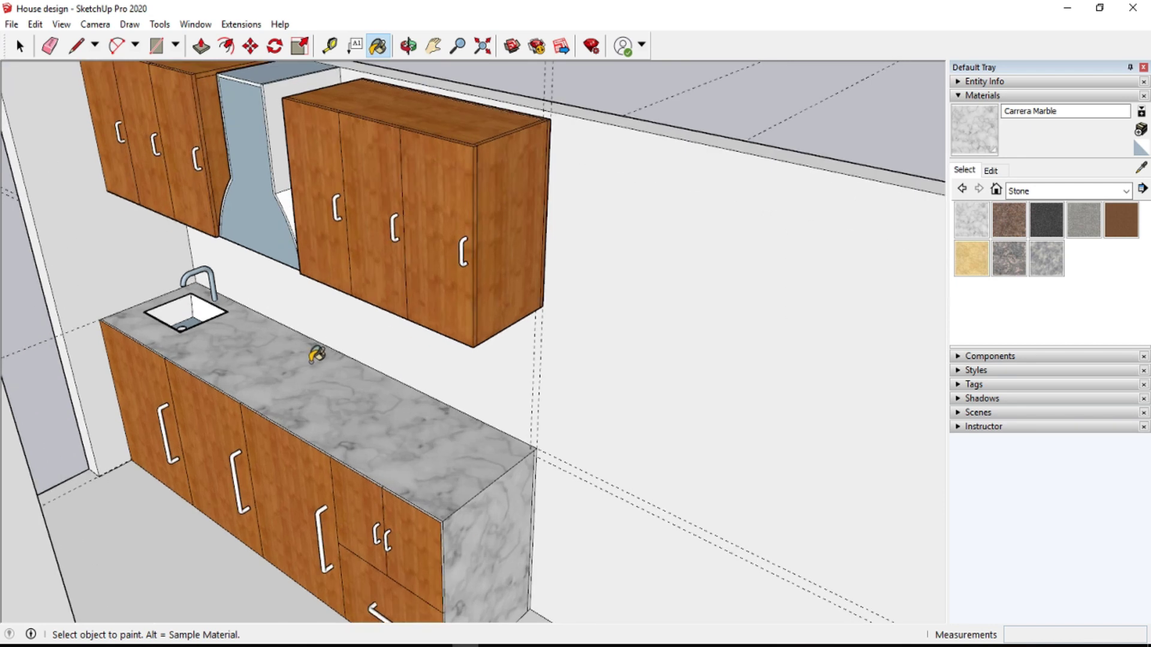
click(1125, 191)
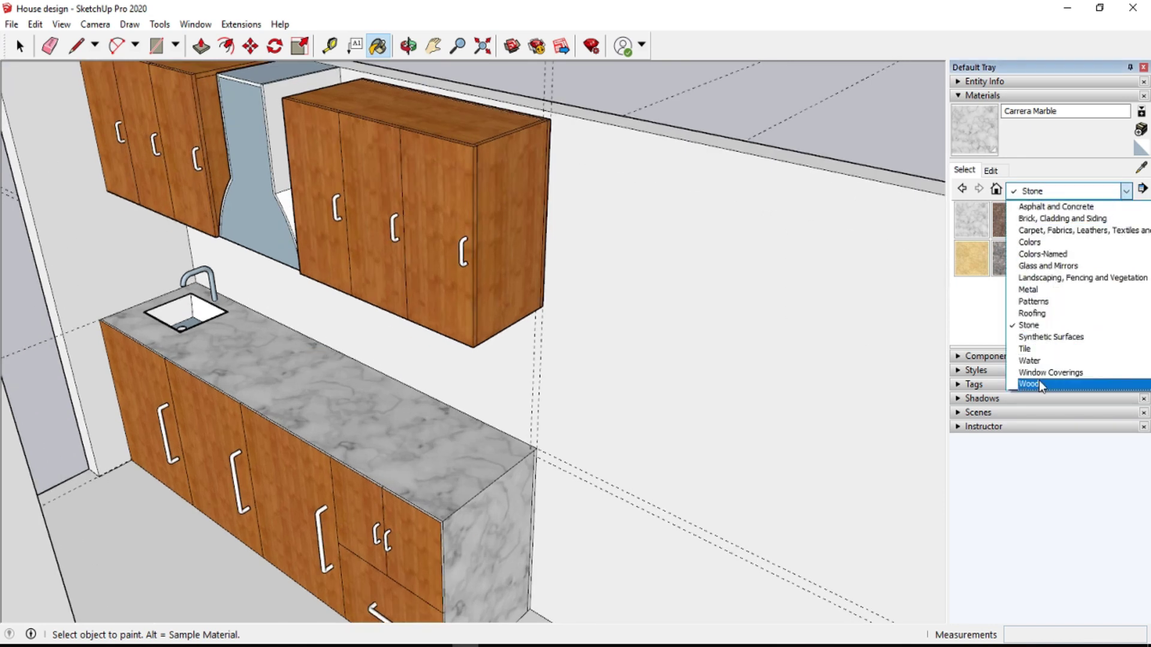
- Paint the sink basin with Metal Corrugated Shiny from the Metal collection
click(1028, 289)
click(1046, 220)
scroll(226, 304, up, 1)
scroll(205, 304, up, 3)
click(205, 303)
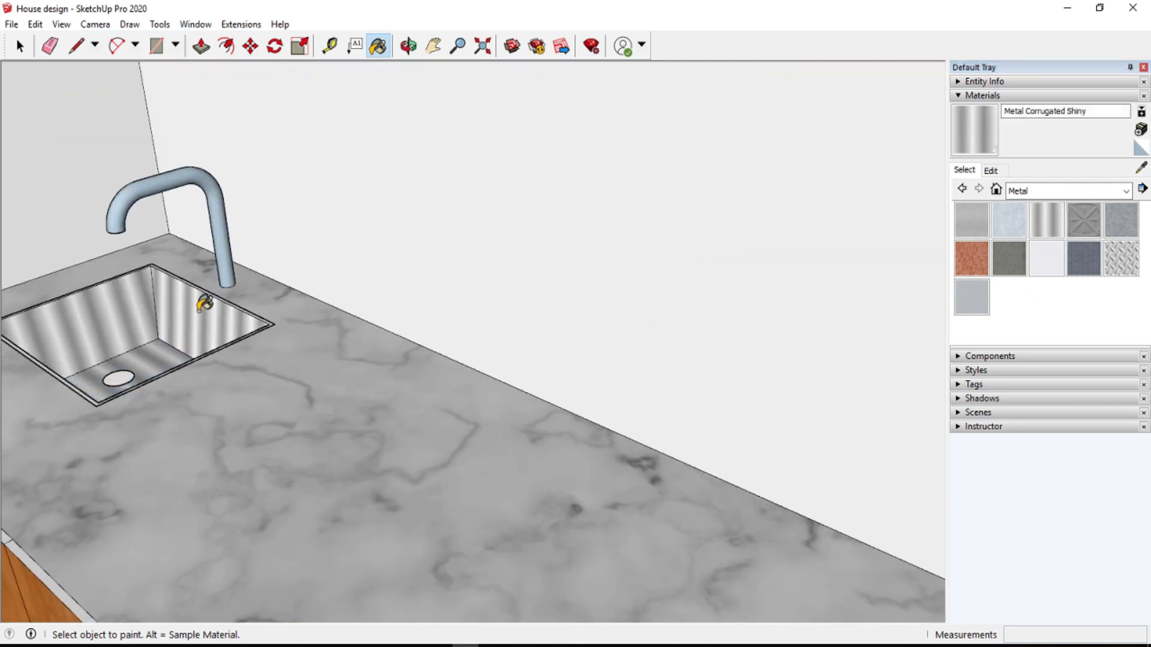
- Paint the range hood's inner side and front with Metal Corrugated Shiny
scroll(276, 281, down, 3)
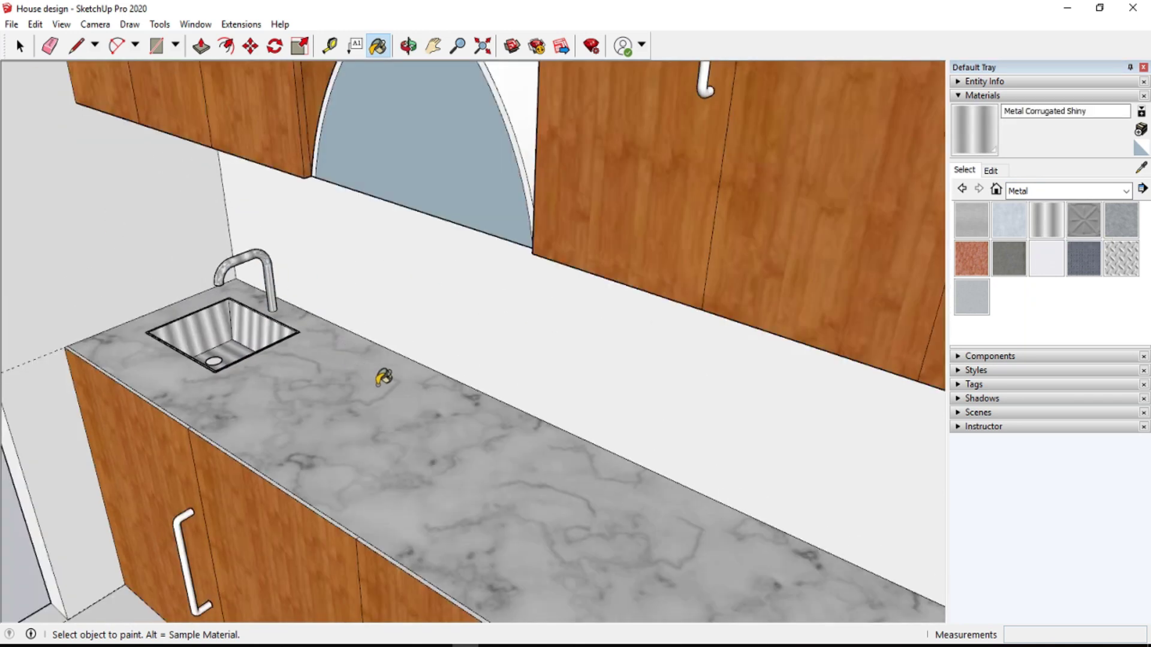
scroll(483, 372, down, 2)
scroll(476, 388, down, 2)
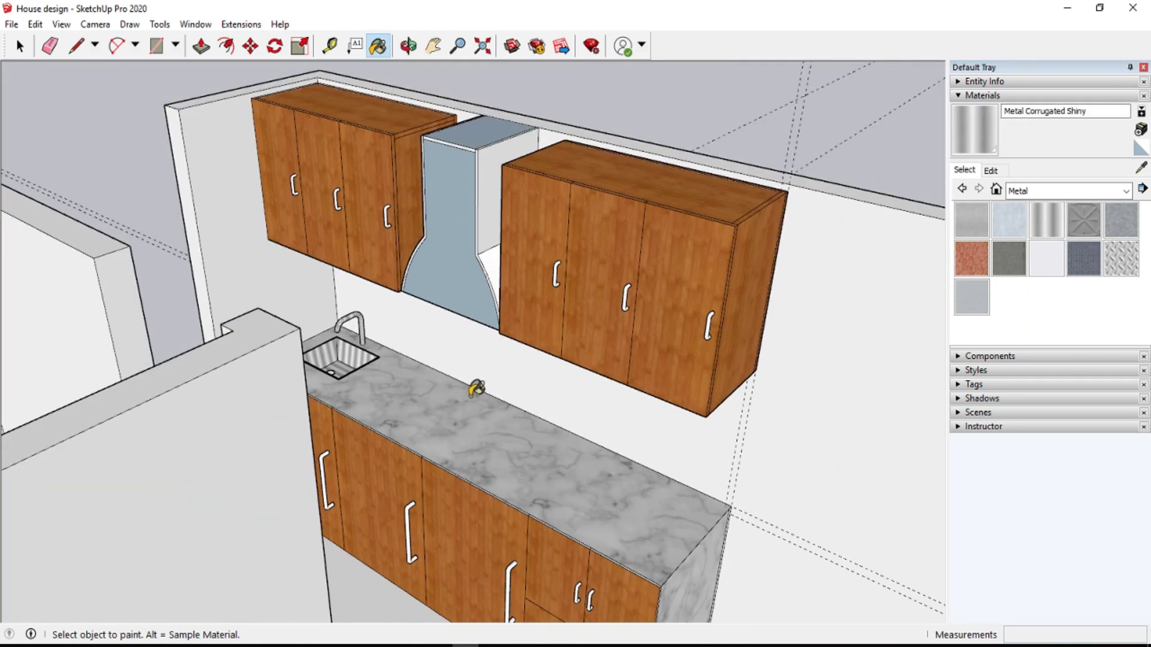
scroll(476, 388, up, 2)
click(495, 192)
click(473, 244)
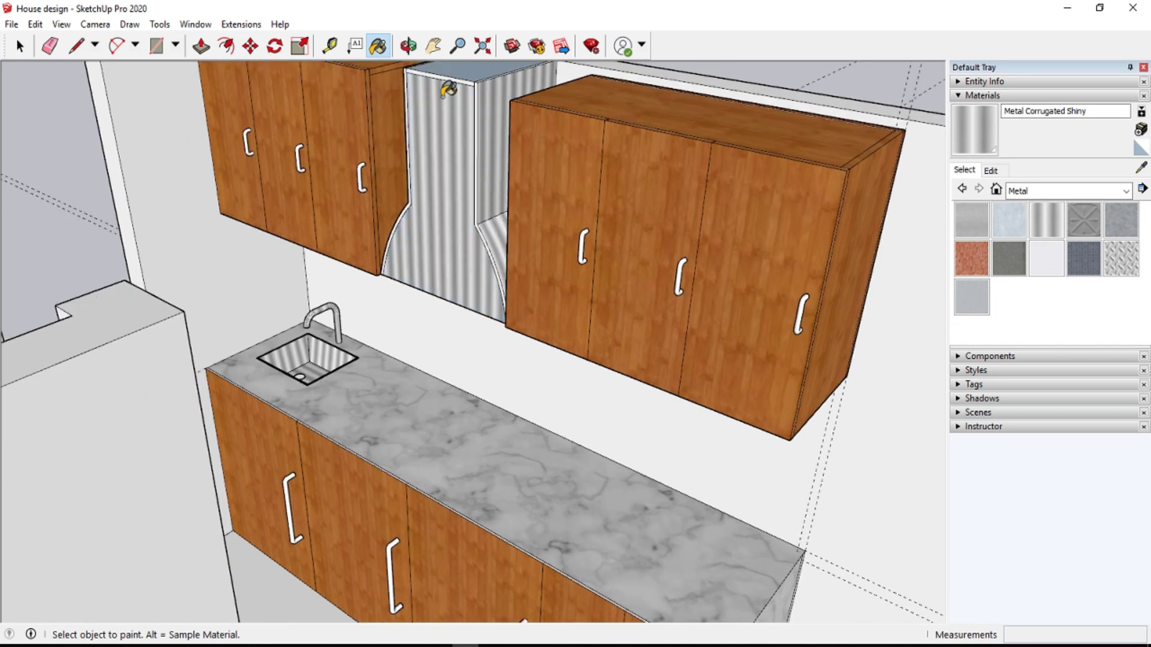
scroll(447, 90, down, 3)
scroll(547, 342, up, 1)
- Try Colors-Named 0041_Chocolate, then 0033_NavajoWhite on the hood front and side
click(1073, 191)
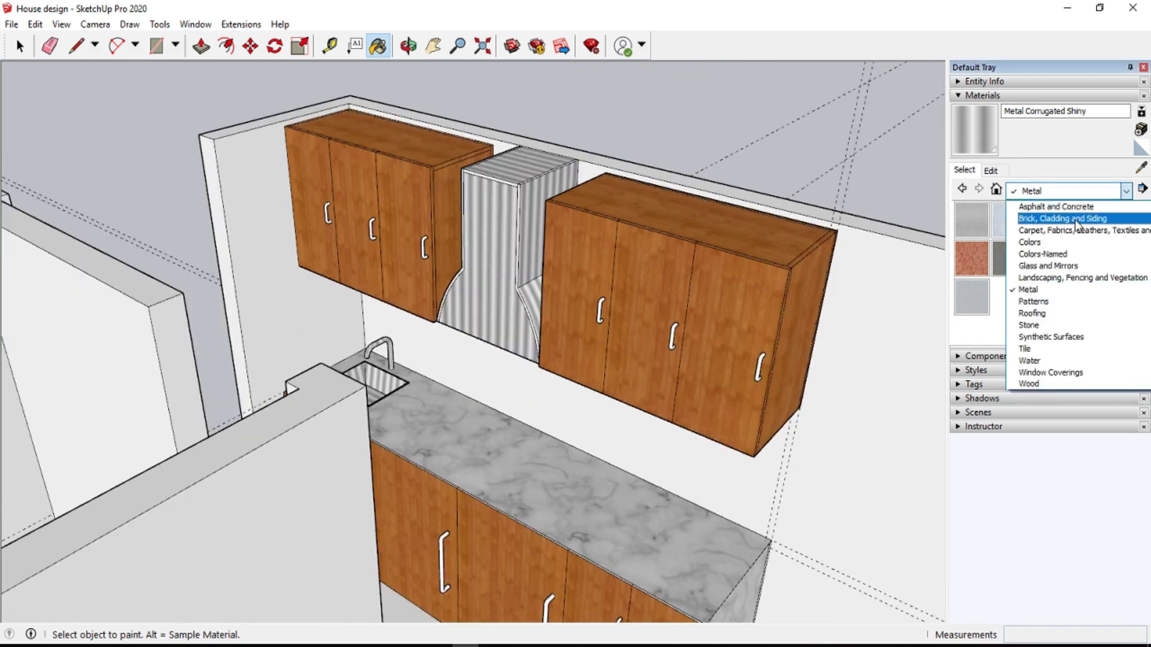
click(1042, 254)
scroll(1042, 255, down, 3)
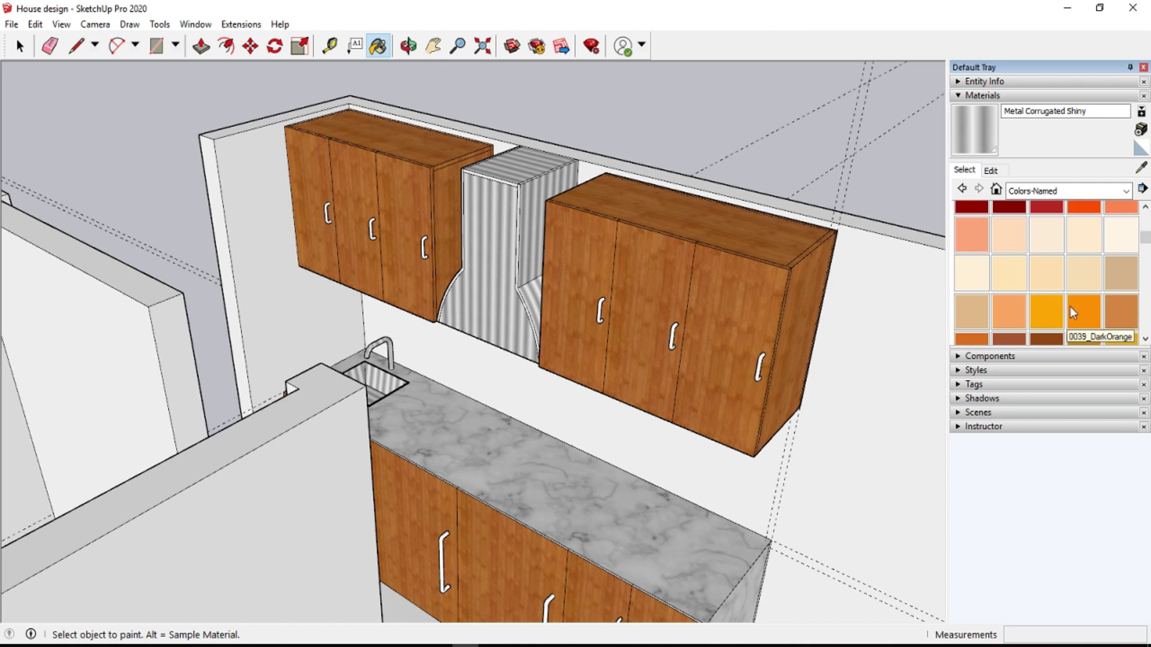
click(1121, 310)
click(503, 240)
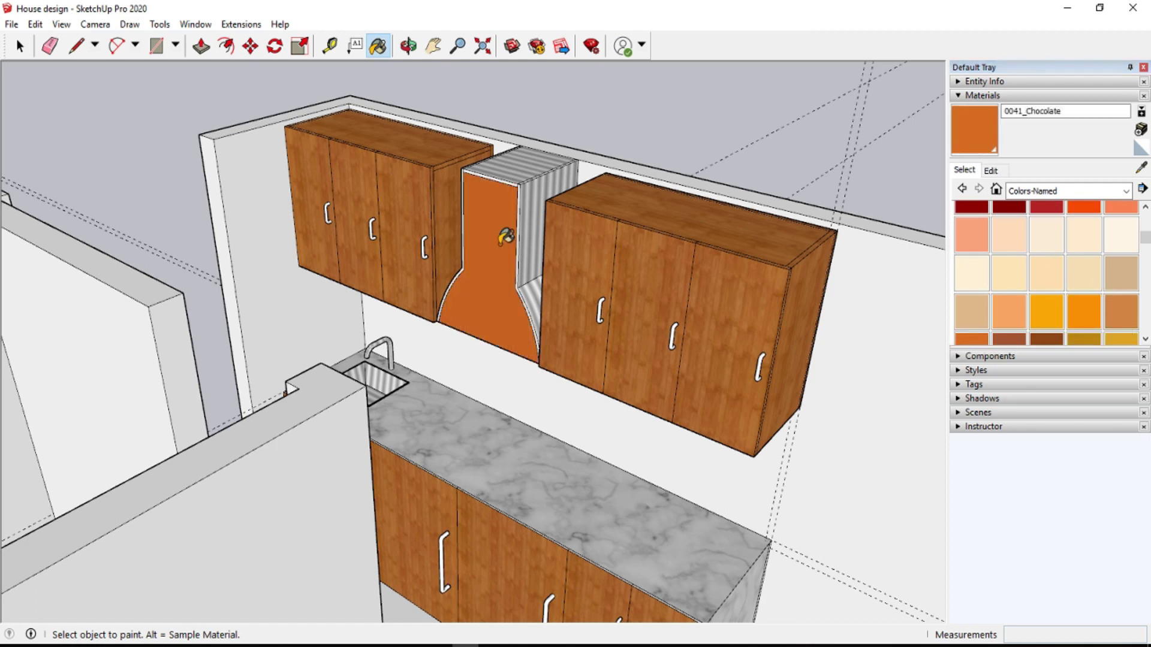
click(1032, 280)
click(507, 251)
click(533, 235)
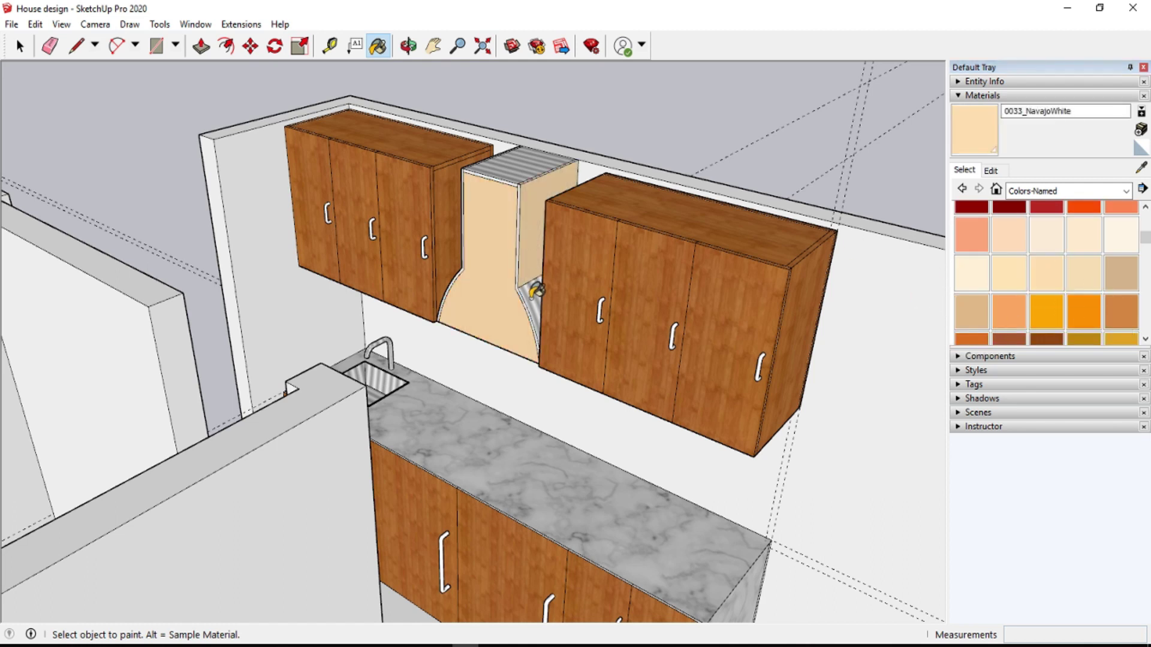
- Try 0021_DarkRed, then paint the hood front and inner side panel 0042_Sienna
scroll(530, 242, down, 2)
scroll(1064, 298, up, 1)
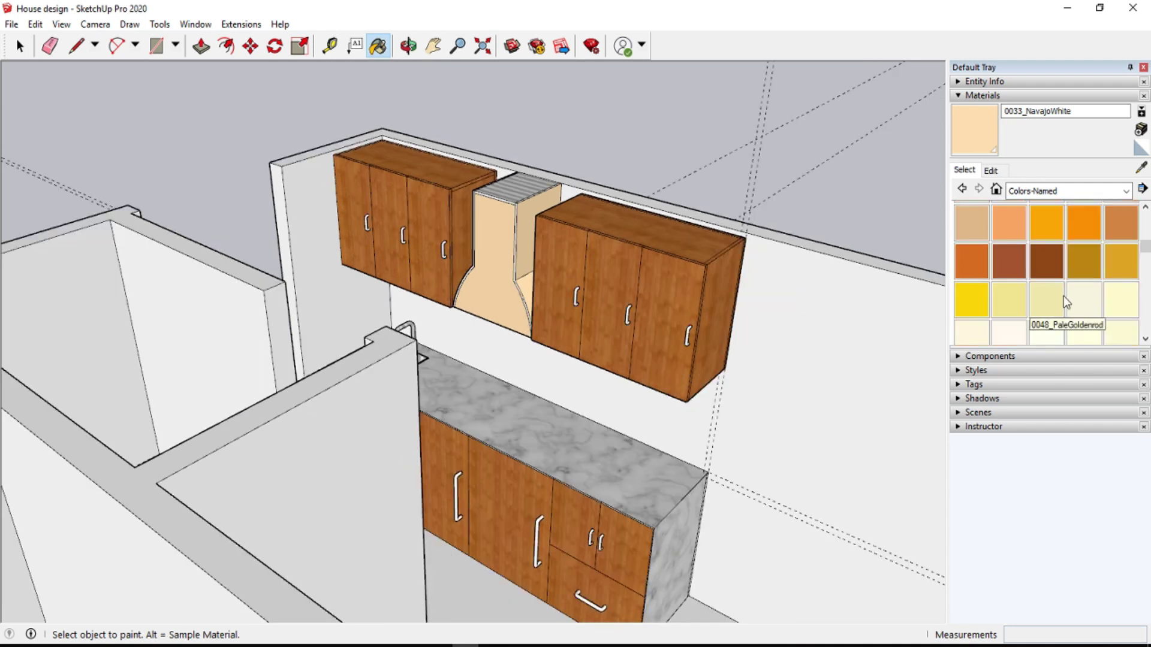
scroll(1065, 299, up, 3)
scroll(1063, 297, down, 2)
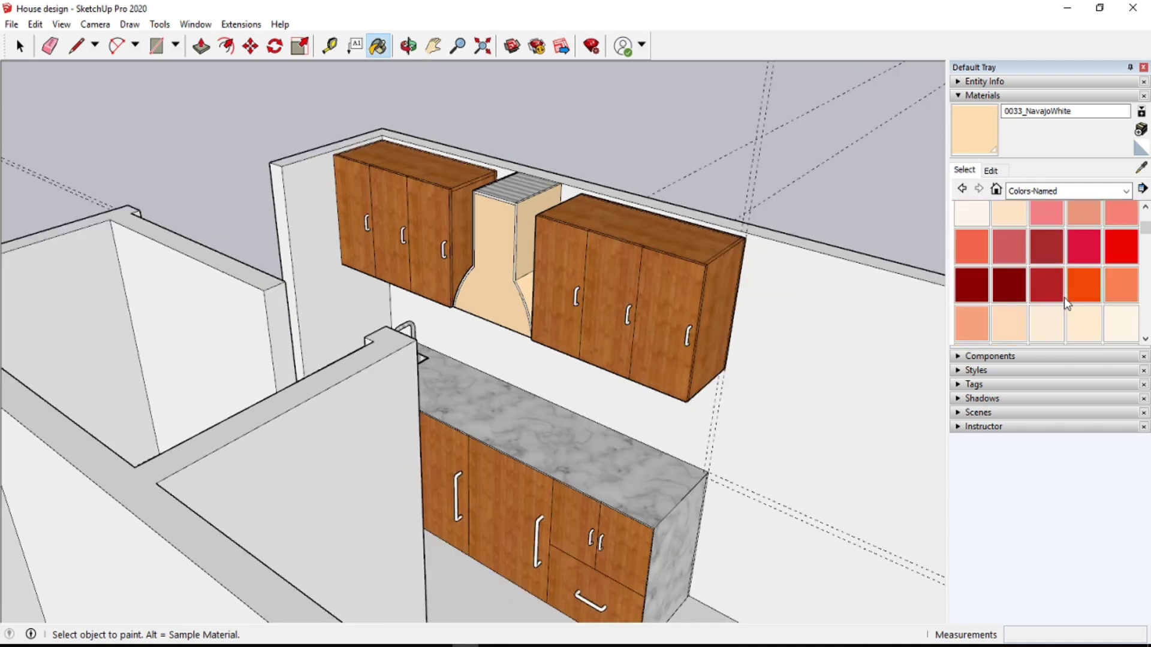
click(977, 286)
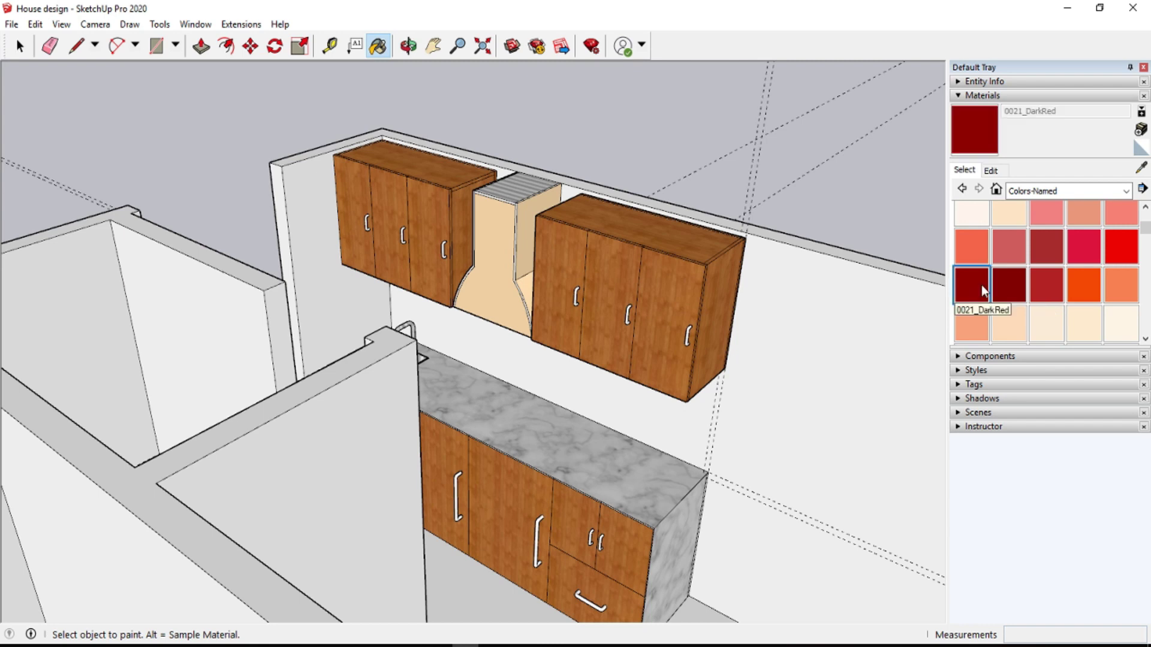
scroll(1043, 300, down, 2)
click(1009, 262)
click(510, 267)
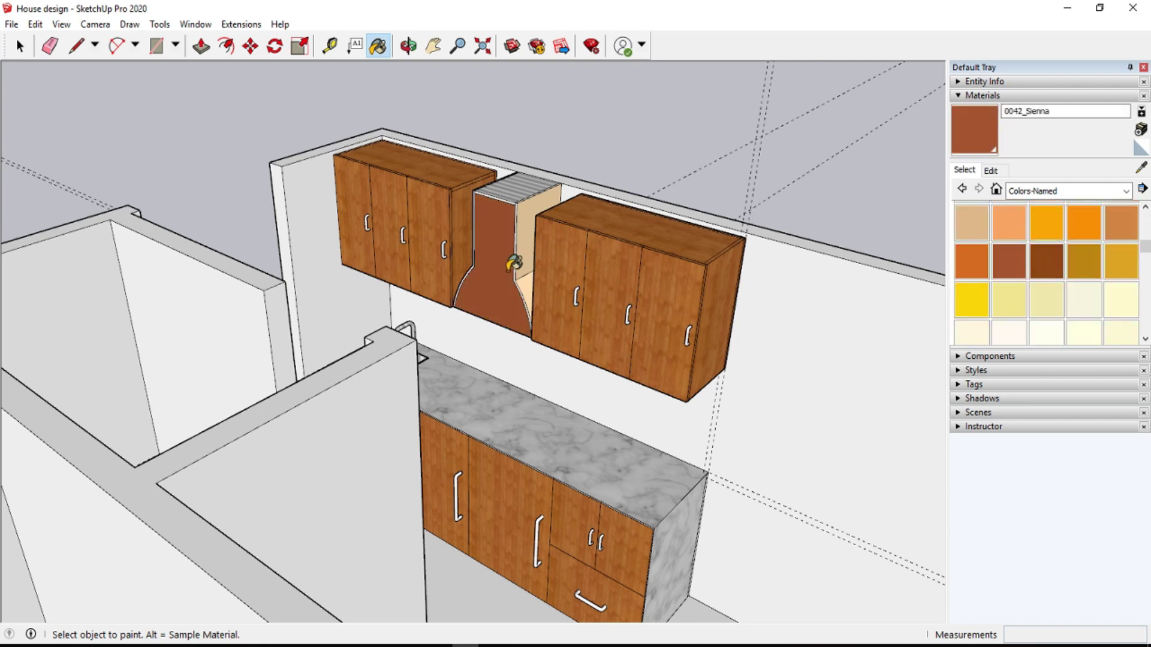
click(530, 243)
- Paint the hood's left and right curved edge strips and striped top face Sienna
scroll(529, 243, up, 2)
scroll(532, 264, up, 2)
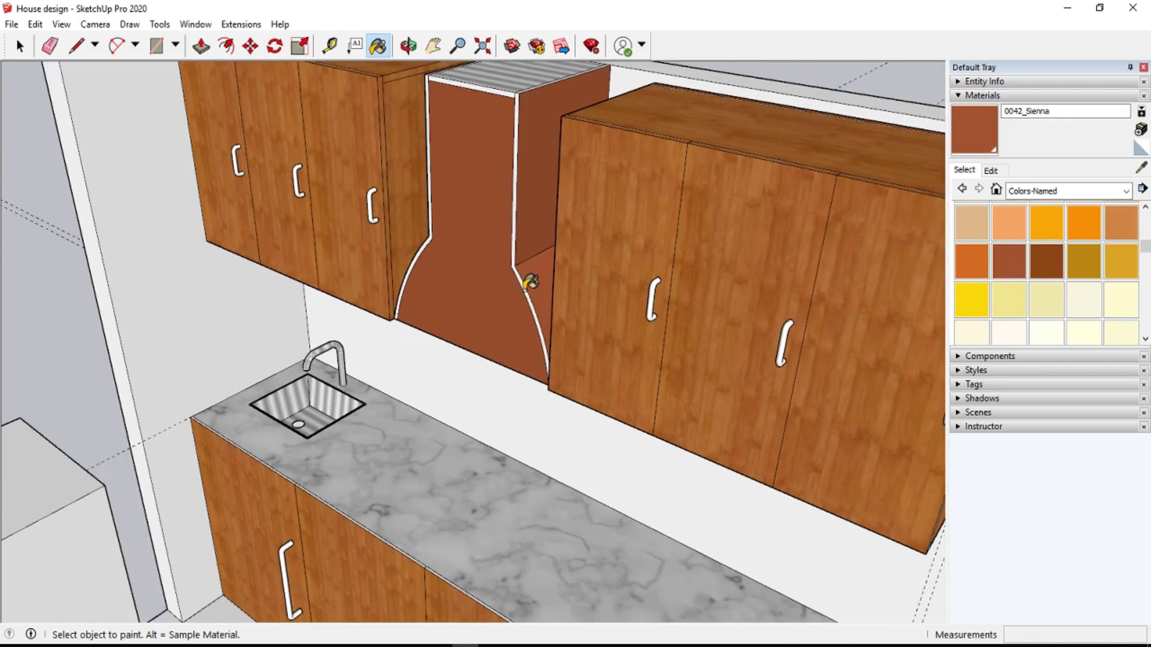
scroll(530, 282, up, 2)
click(526, 271)
click(361, 208)
scroll(423, 313, down, 3)
click(427, 133)
- Paint the hood's remaining thin top-edge strips Sienna
scroll(433, 144, up, 3)
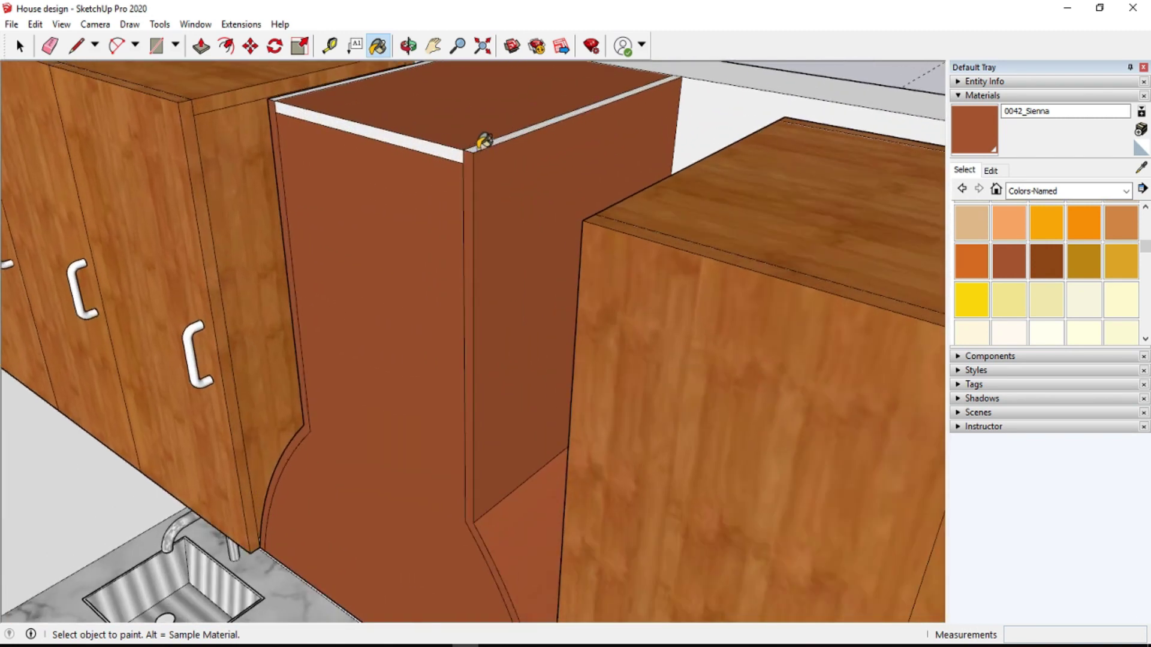
click(481, 145)
click(434, 150)
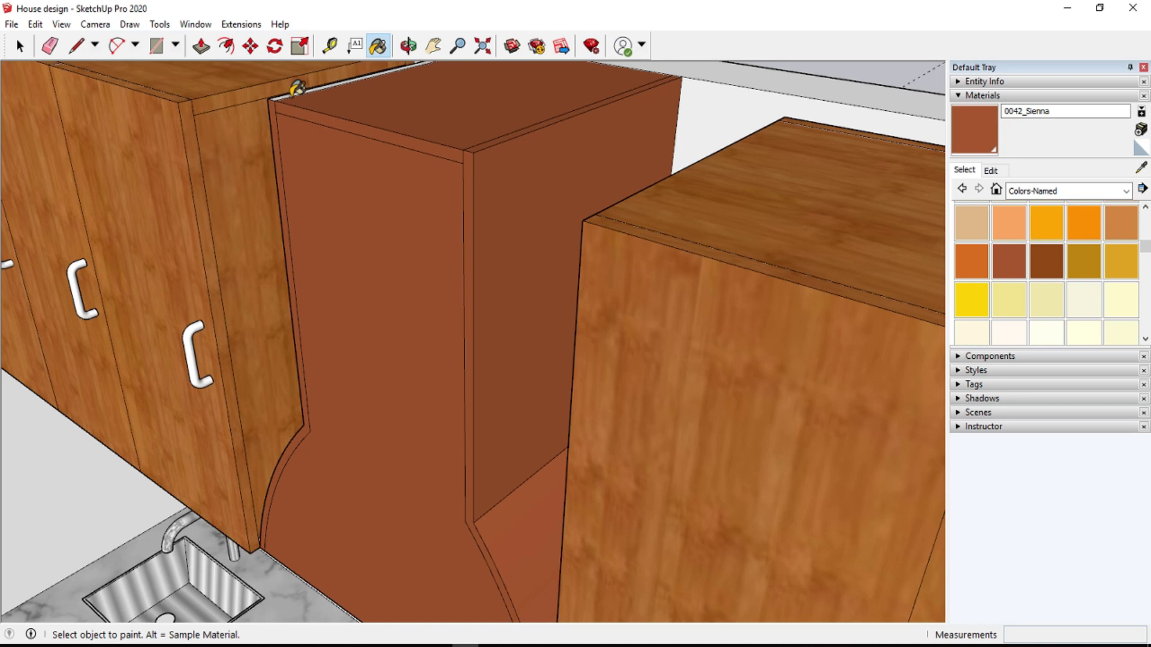
scroll(298, 85, up, 1)
click(300, 85)
scroll(365, 146, down, 3)
scroll(439, 203, down, 2)
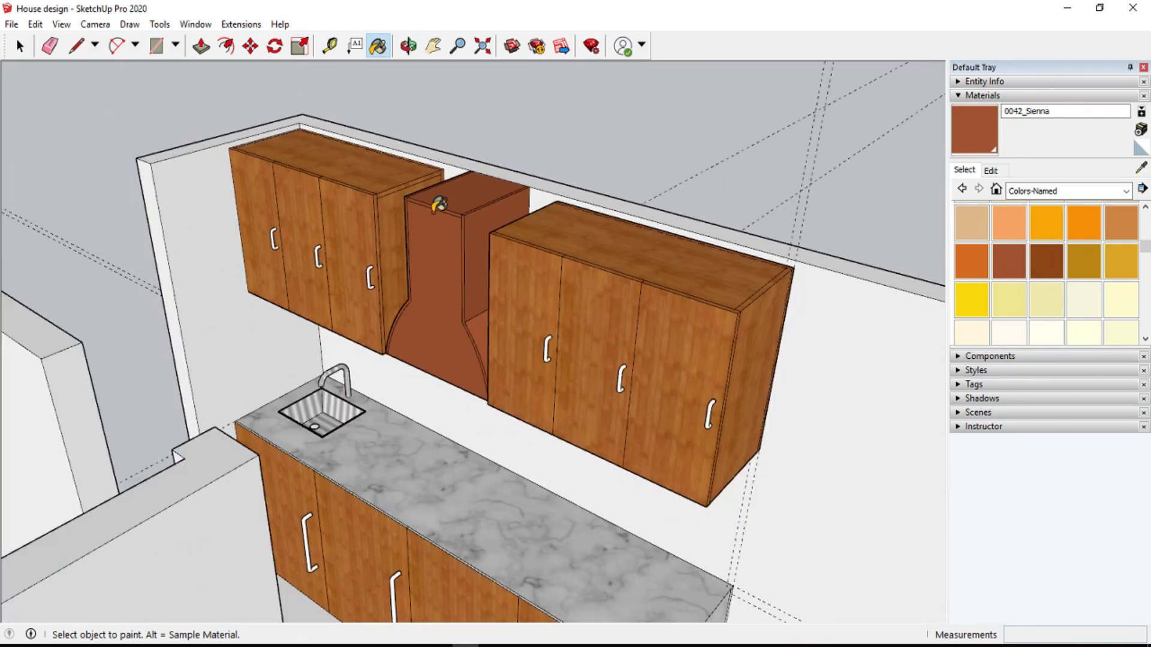
scroll(439, 205, down, 2)
- Repaint the range hood and its top-edge strip with Color C07 brown from Colors
click(1067, 191)
click(1079, 247)
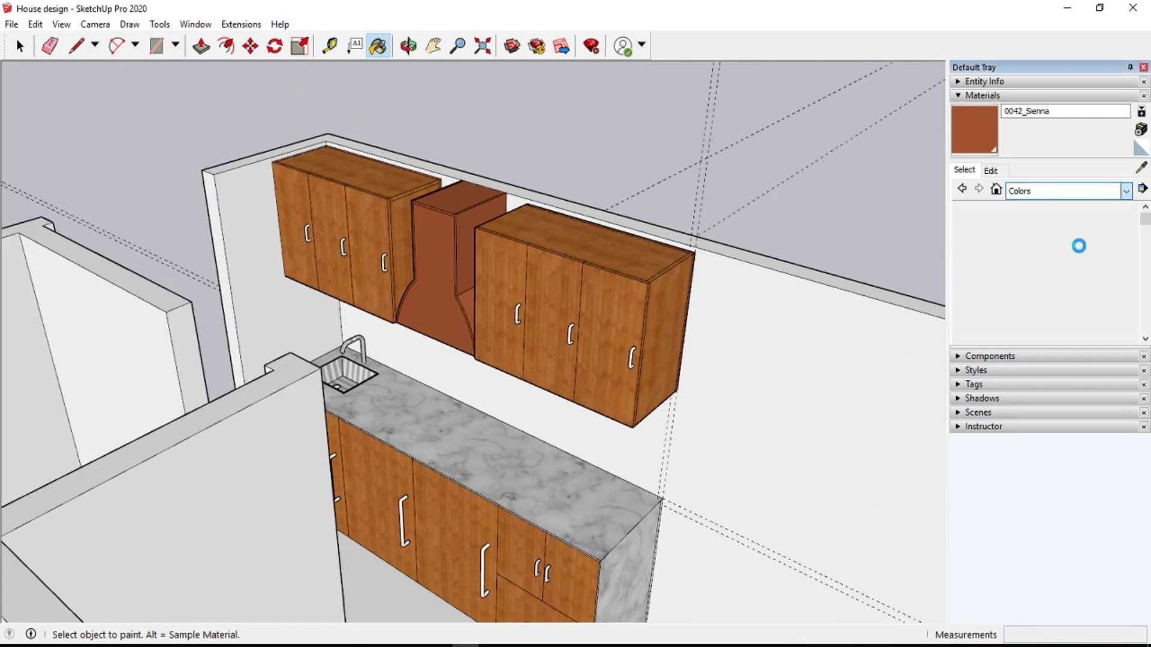
click(1046, 287)
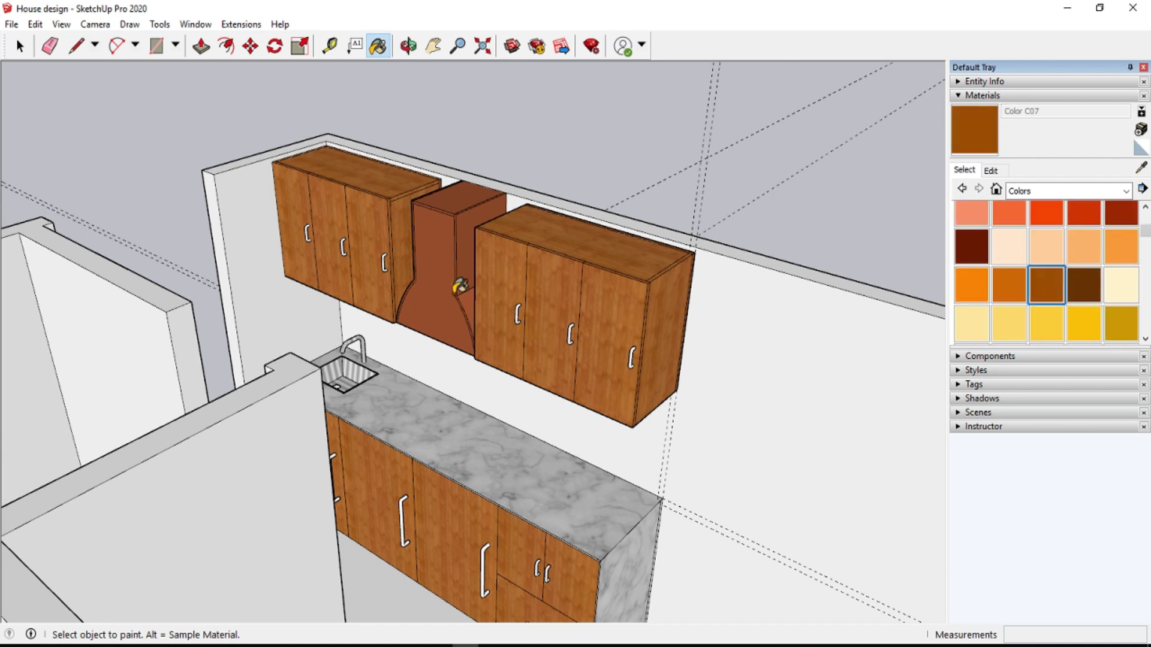
click(467, 265)
scroll(469, 209, up, 2)
scroll(452, 196, up, 3)
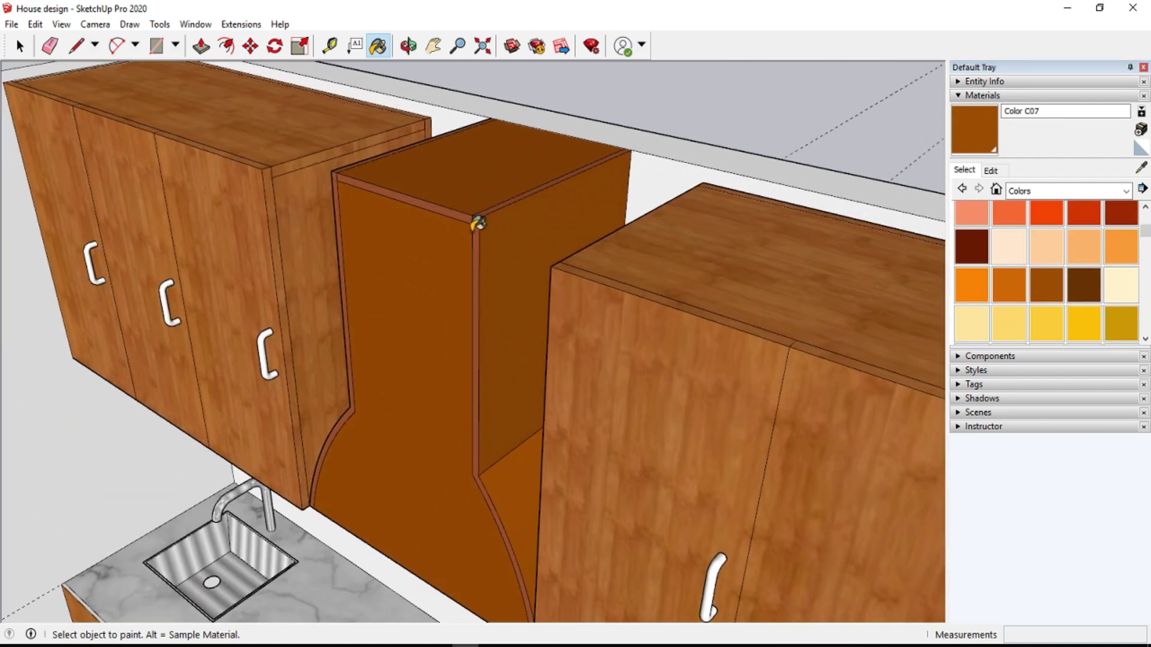
scroll(488, 198, up, 2)
click(444, 217)
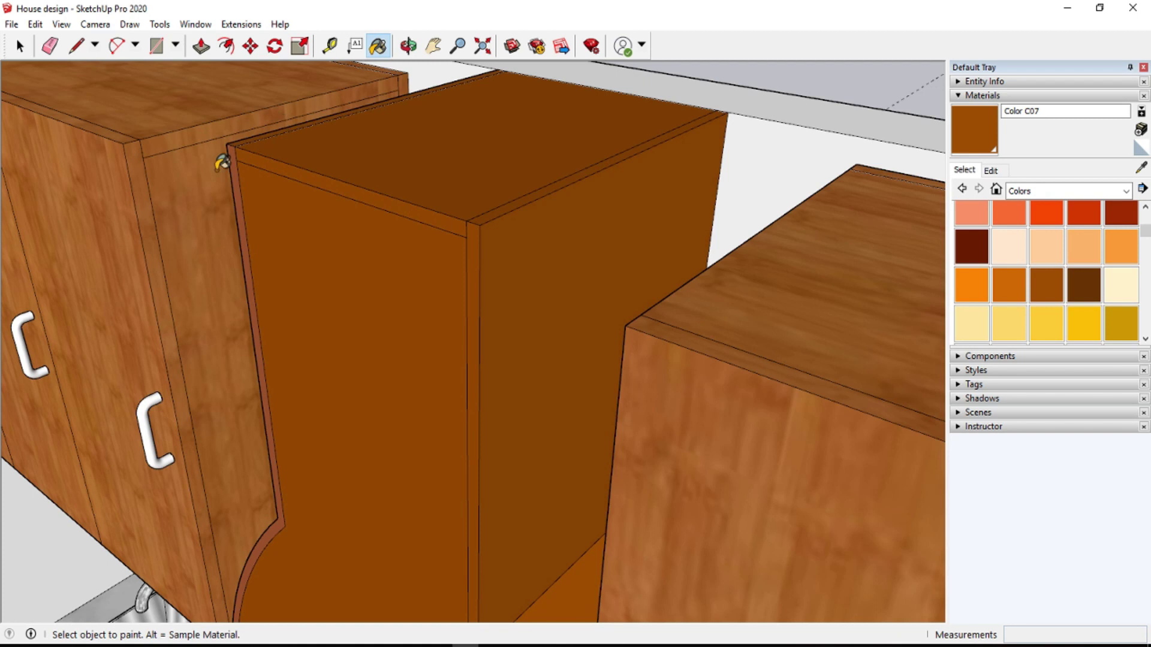
scroll(360, 514, down, 3)
scroll(367, 462, down, 3)
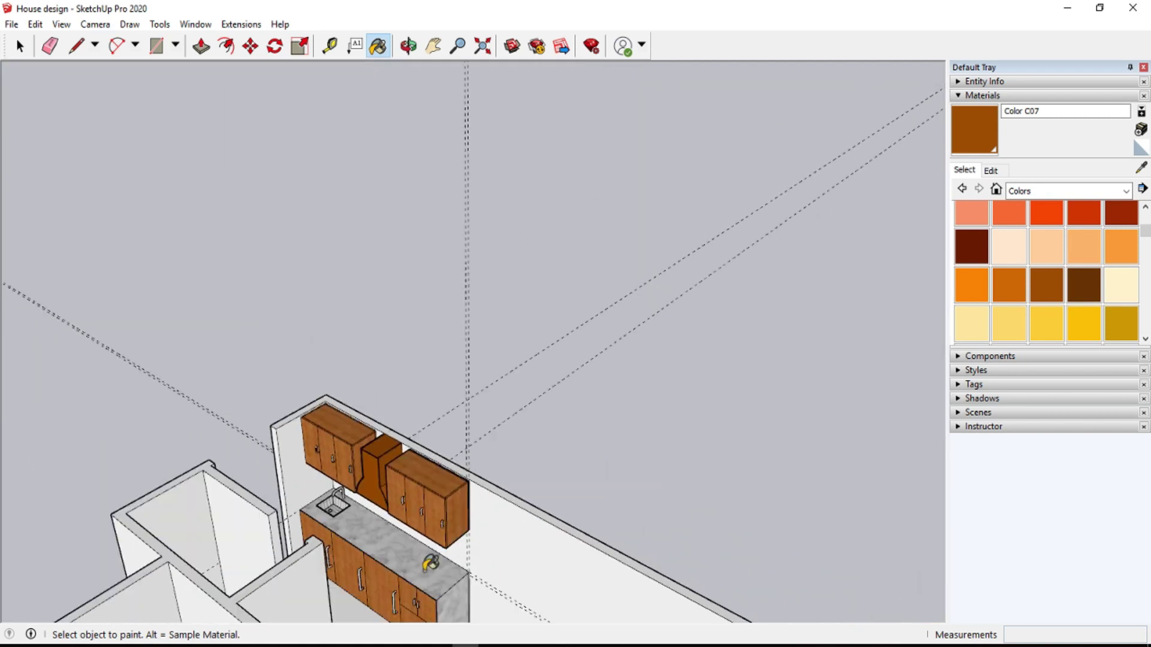
scroll(431, 565, down, 2)
scroll(415, 528, down, 1)
scroll(414, 539, down, 3)
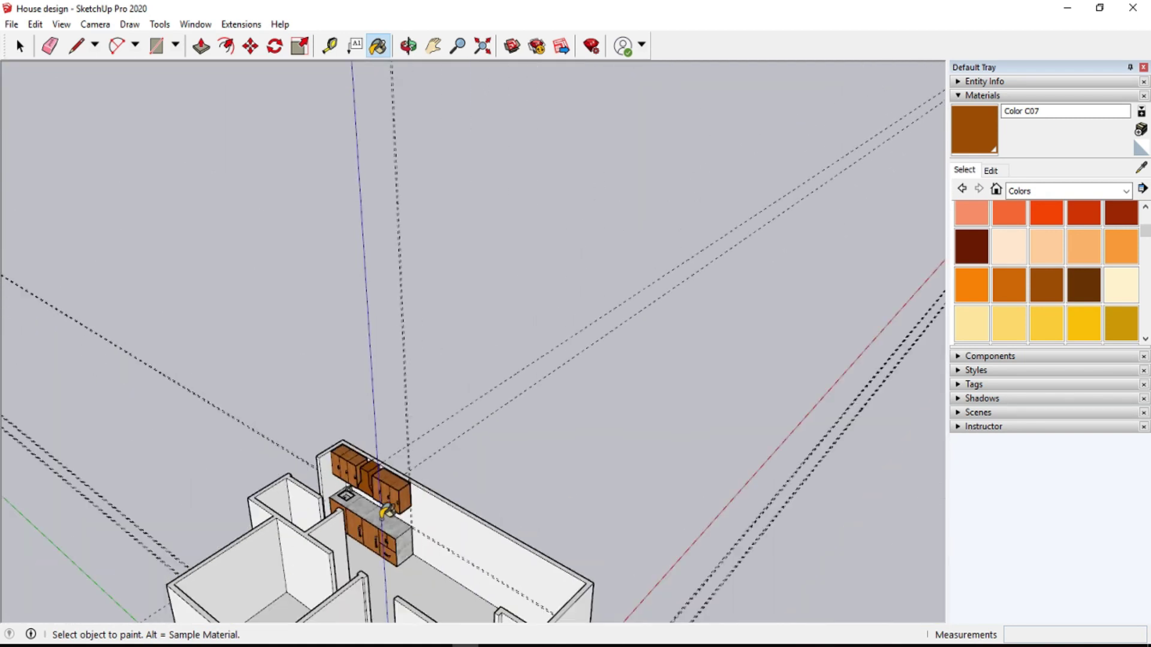
scroll(418, 570, up, 3)
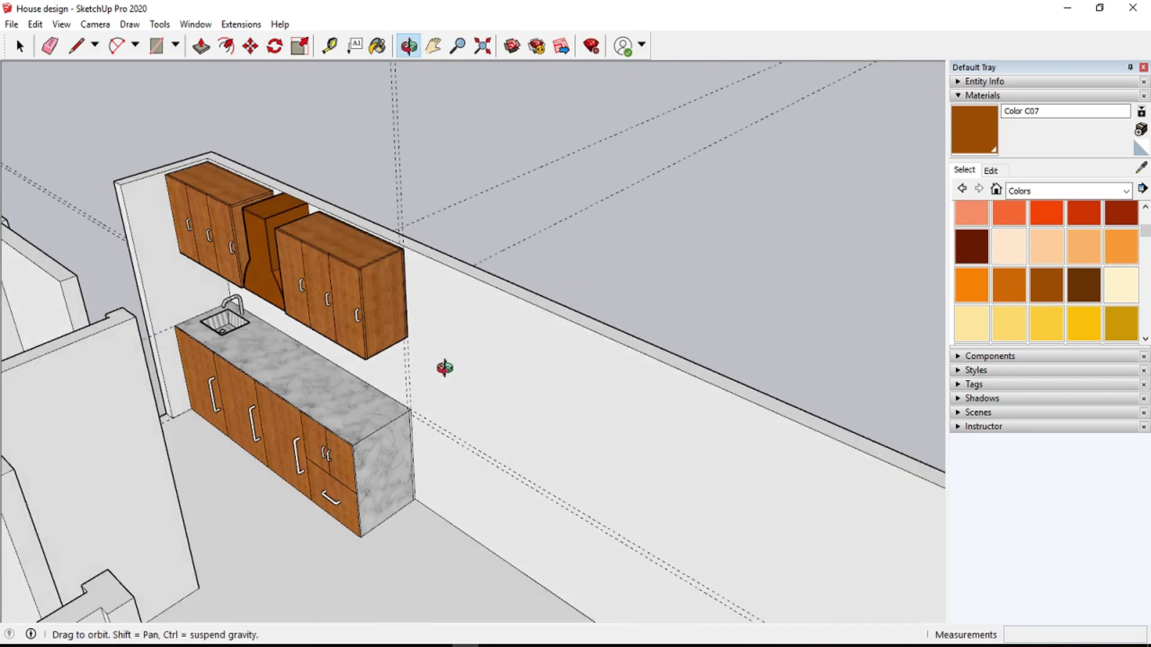
- Orbit and zoom to frame the kitchen wall and cabinets up close
middle_drag(445, 368, 465, 407)
key(e)
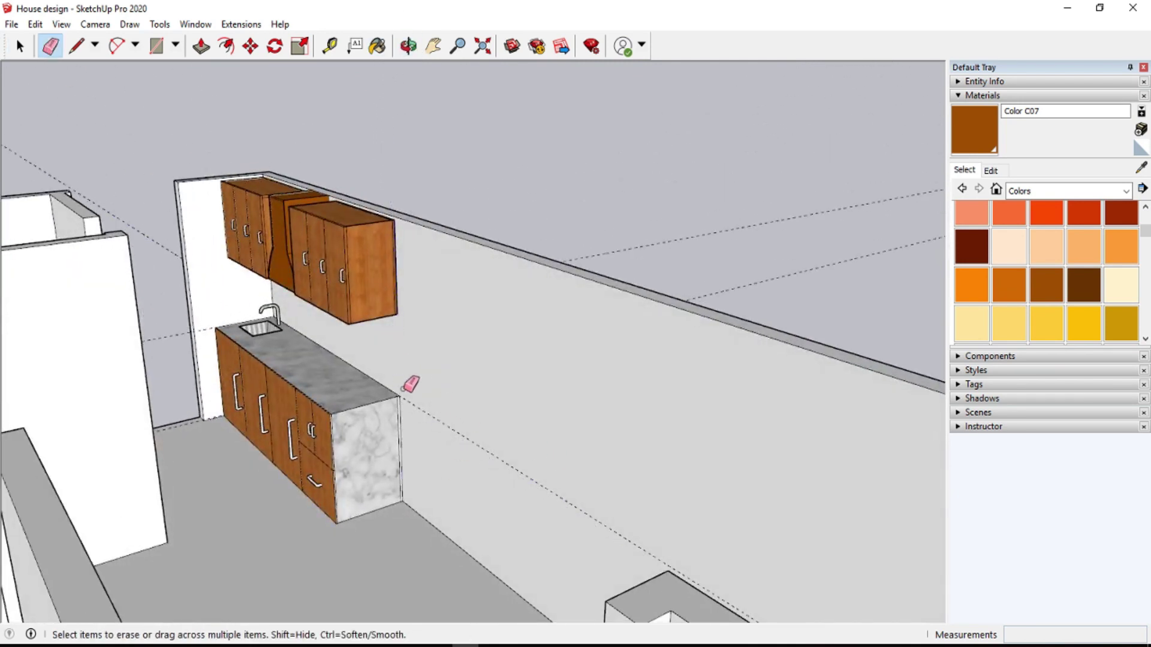
scroll(465, 416, down, 1)
scroll(464, 419, down, 1)
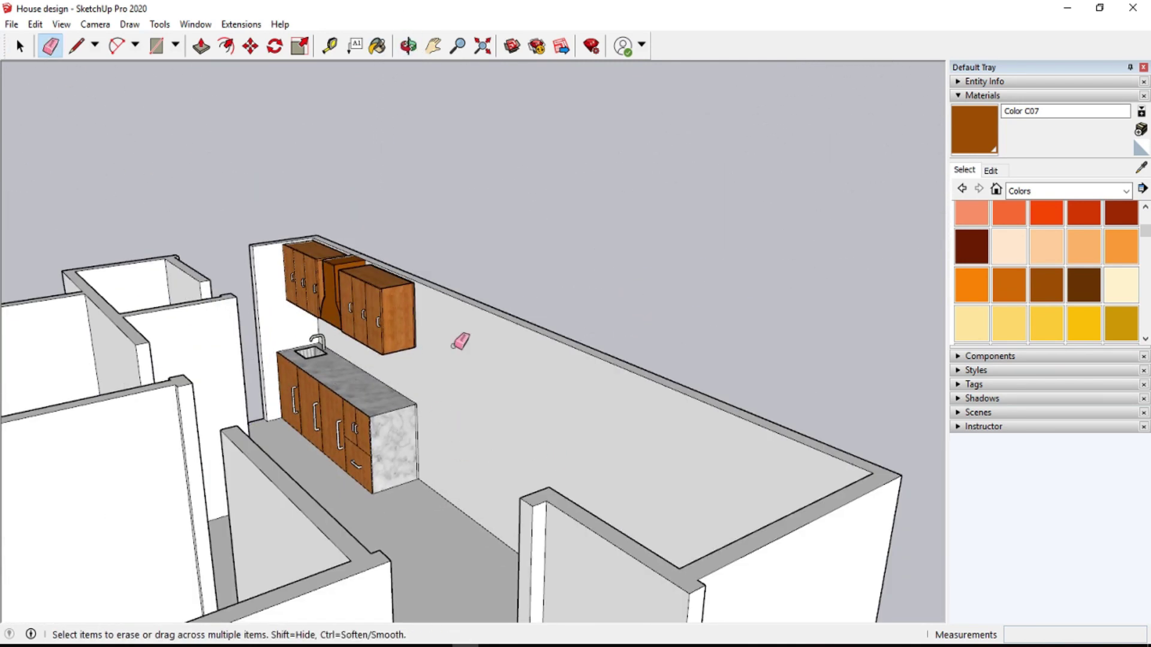
scroll(411, 352, down, 3)
scroll(437, 360, up, 3)
click(408, 46)
drag(474, 300, 490, 273)
scroll(503, 282, down, 2)
scroll(509, 318, down, 1)
scroll(420, 342, up, 3)
scroll(528, 359, up, 2)
drag(536, 368, 497, 369)
- Paint the long kitchen wall with the tan Color C02
click(1046, 246)
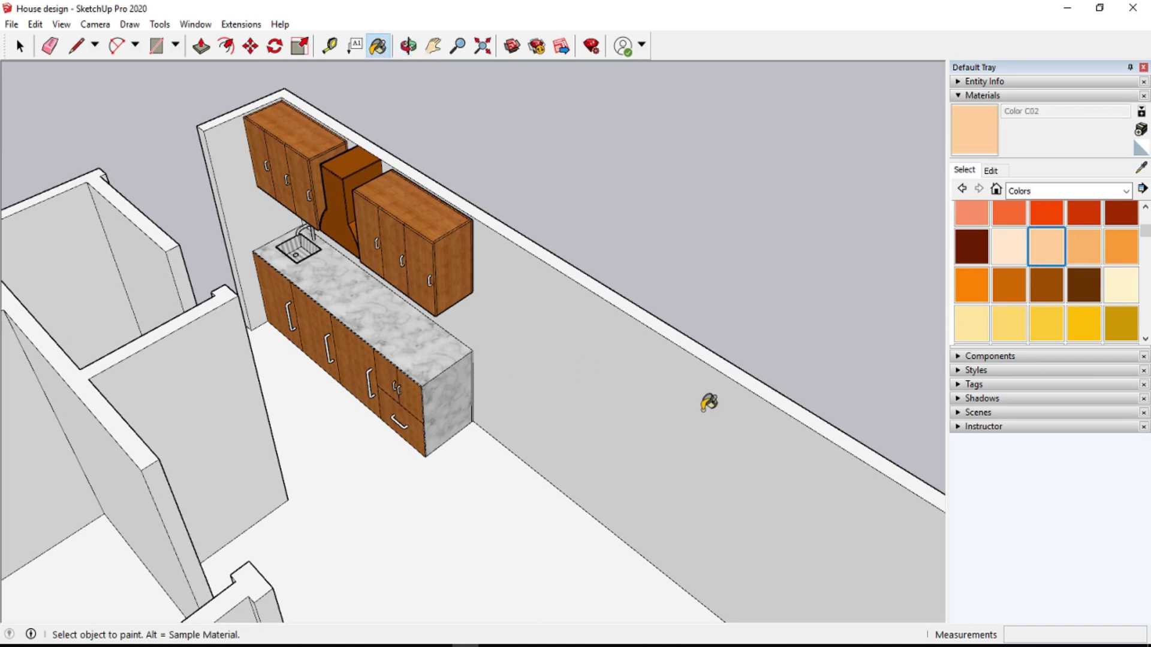
click(581, 413)
click(408, 45)
mouse_move(599, 335)
mouse_down()
mouse_move(570, 347)
mouse_move(465, 342)
mouse_move(450, 389)
mouse_up()
- Try Wood Square Tile 01, Wood Square Tile 02 and Tile Various Tan on the floor
click(1103, 191)
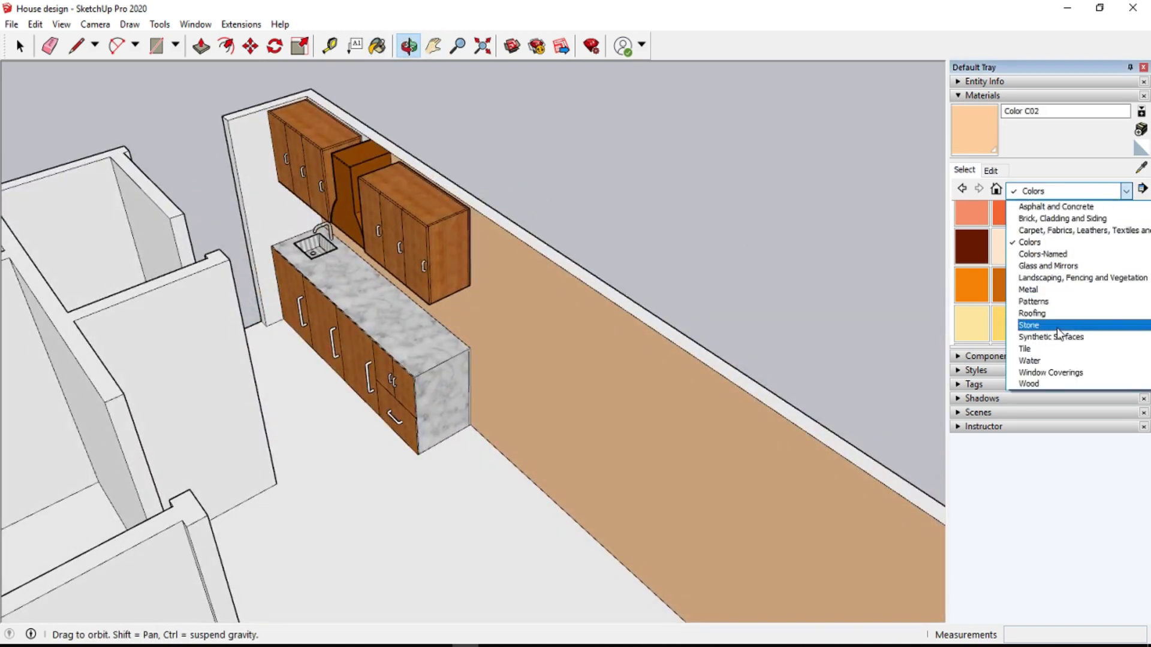
click(1055, 359)
scroll(1042, 308, down, 3)
click(1048, 264)
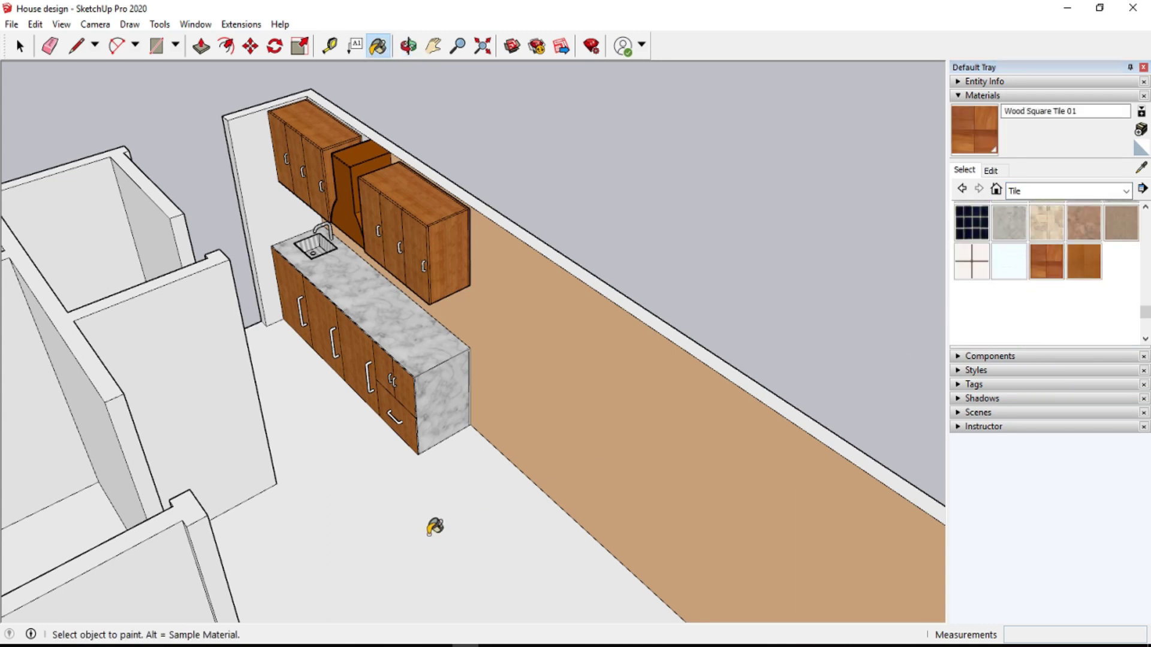
click(435, 527)
click(1070, 268)
click(475, 505)
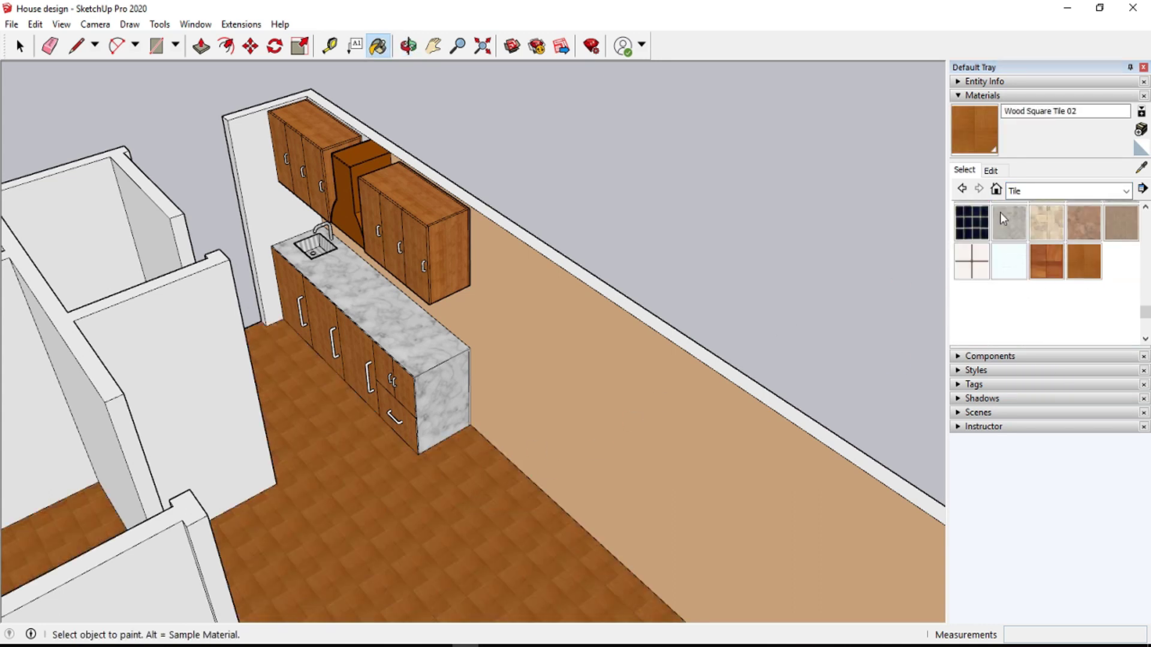
click(1046, 221)
click(585, 493)
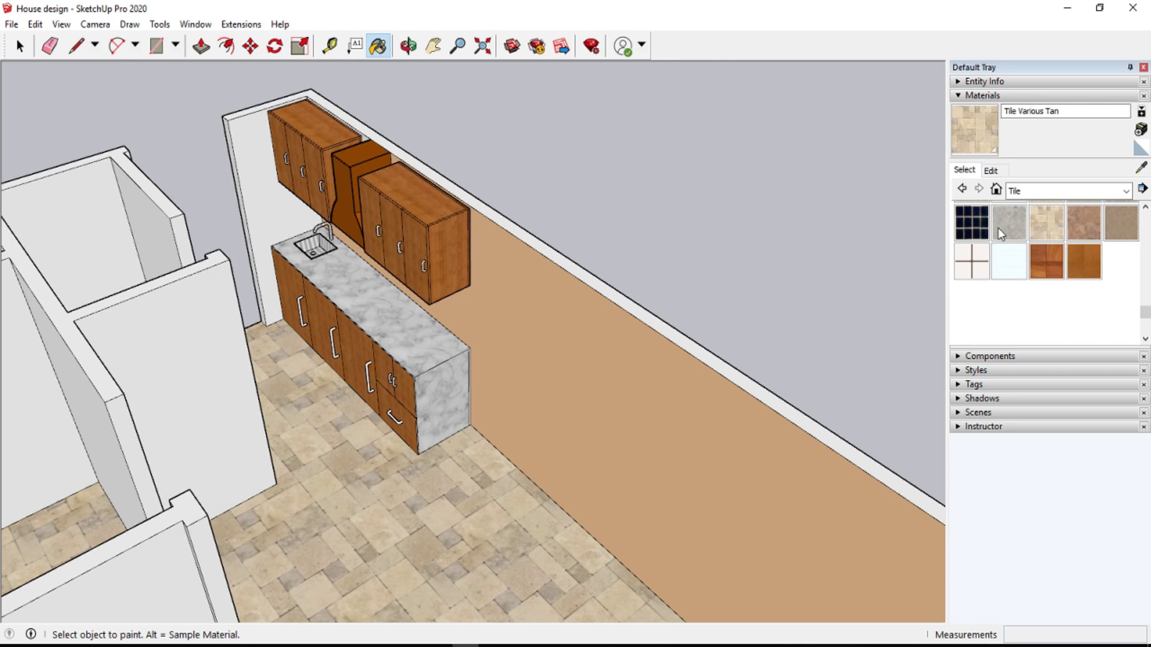
- Paint the kitchen floor Granite Dark Gray from the Stone collection
click(1123, 192)
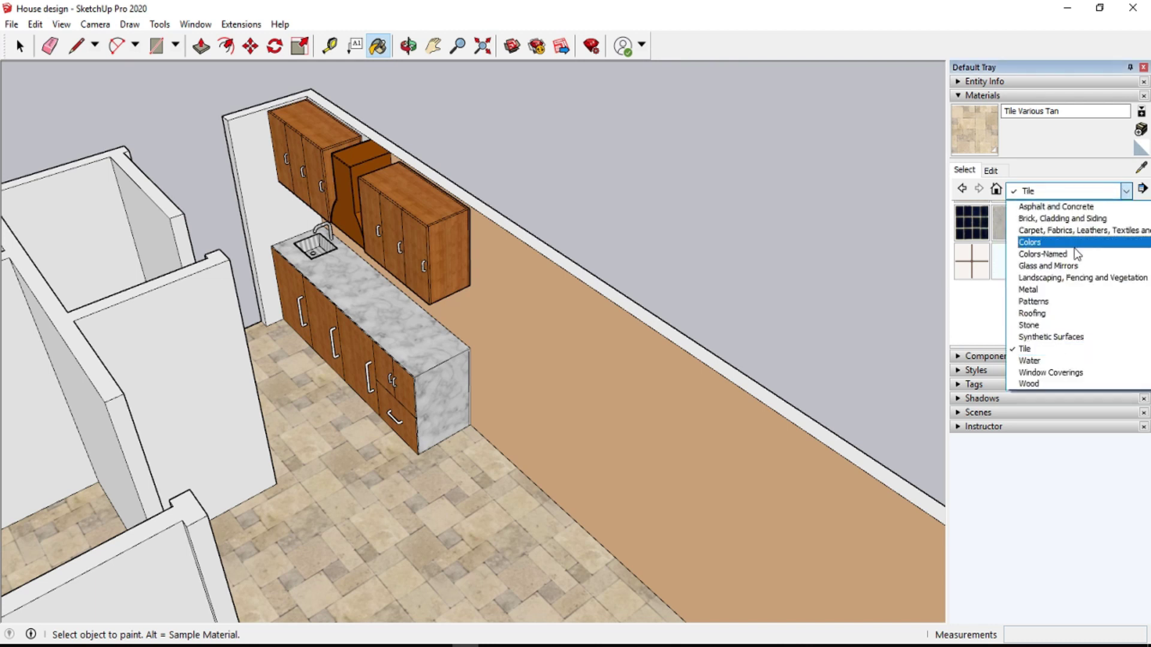
click(1040, 326)
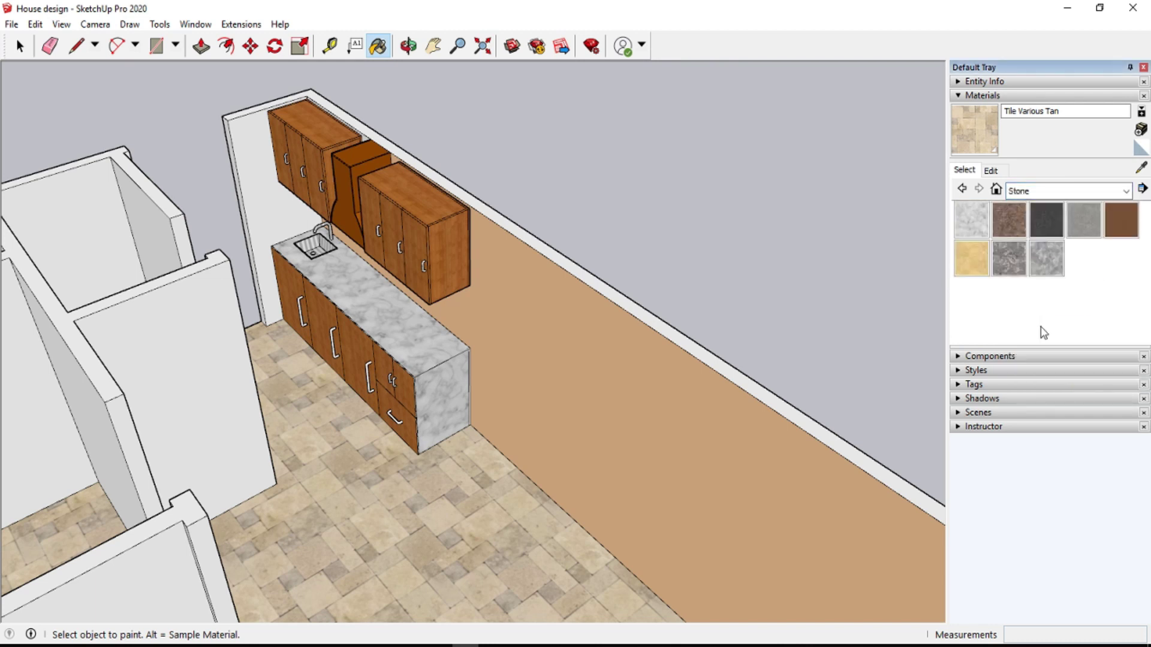
click(1046, 220)
click(446, 505)
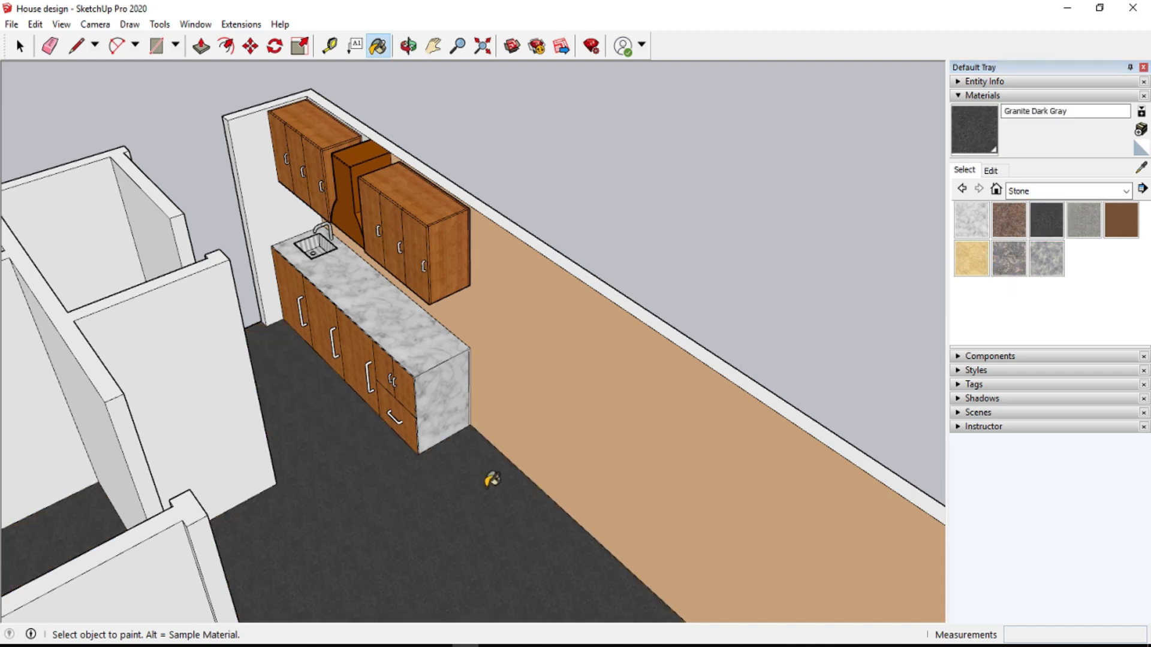
scroll(234, 363, down, 3)
scroll(234, 362, up, 3)
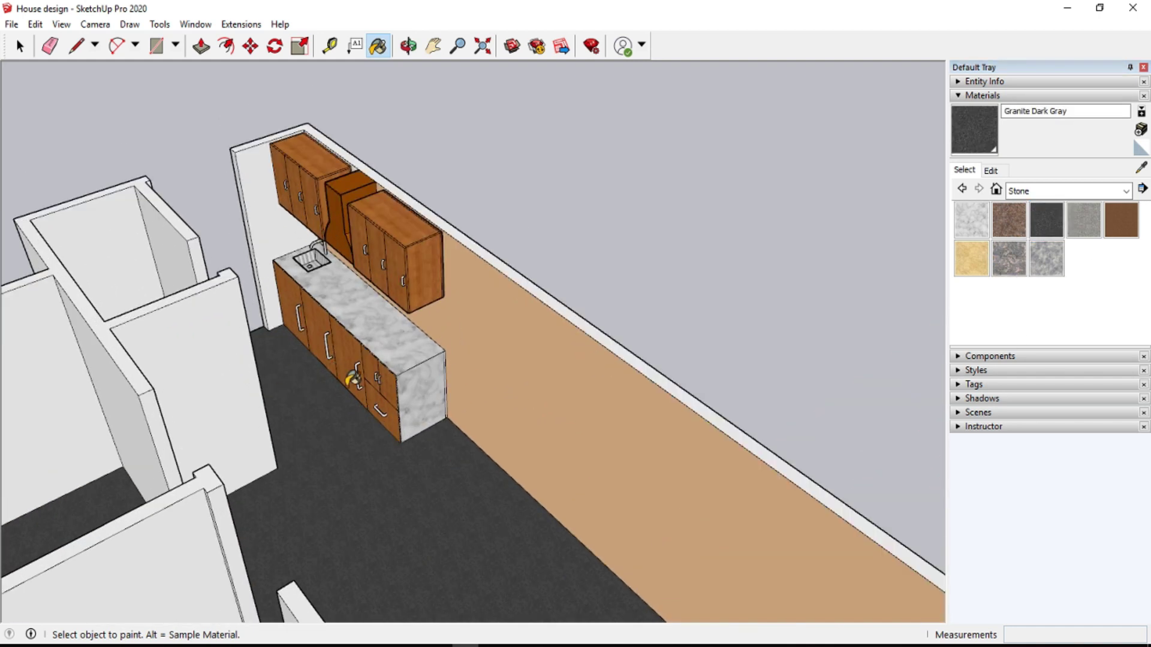
- Select Color C02 from the Colors collection as the paint again
click(1126, 191)
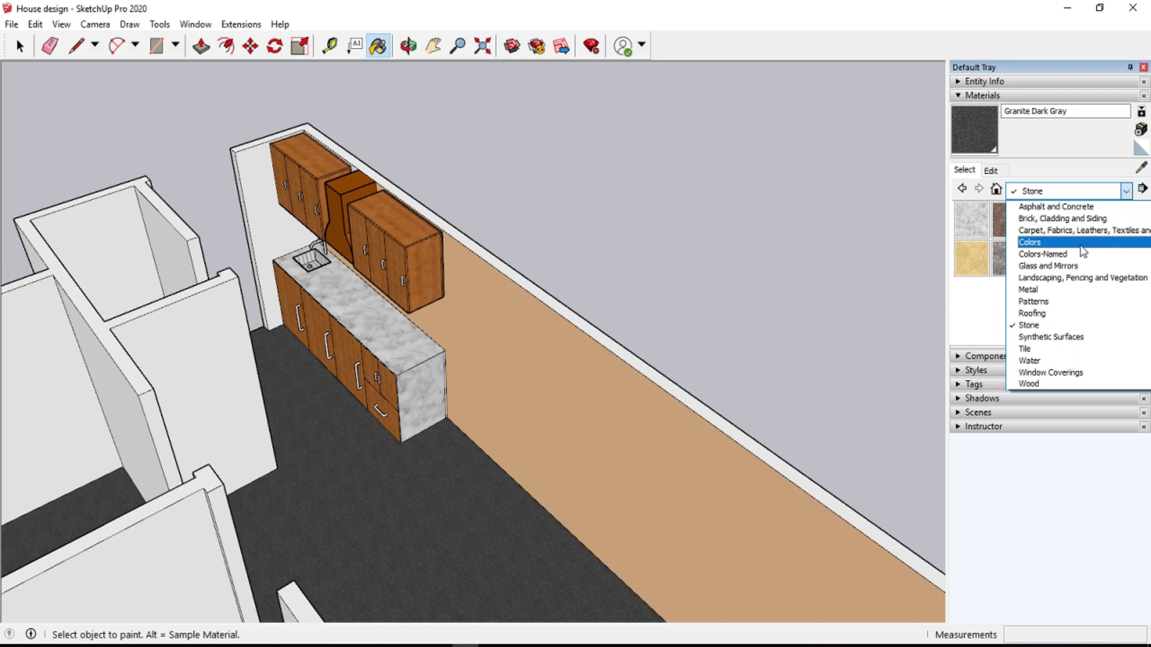
click(1031, 244)
scroll(1088, 285, down, 2)
click(1046, 246)
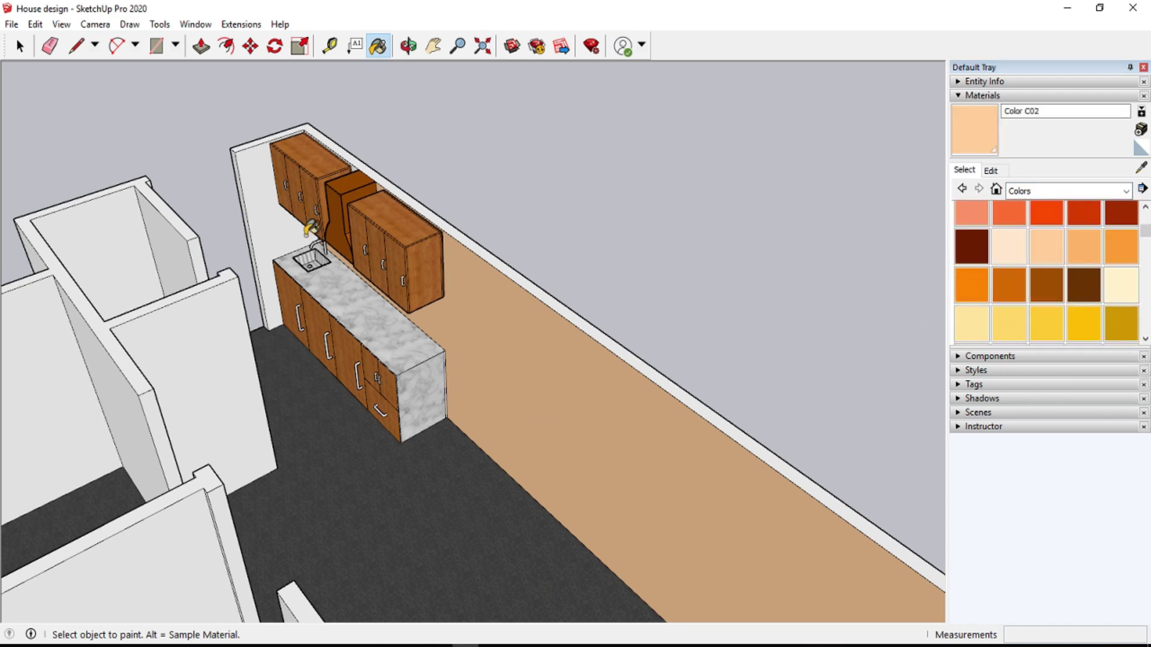
- Paint the wall behind the cabinets and the partition wall peach Color C02
click(266, 227)
click(225, 327)
scroll(232, 322, down, 2)
scroll(255, 372, up, 1)
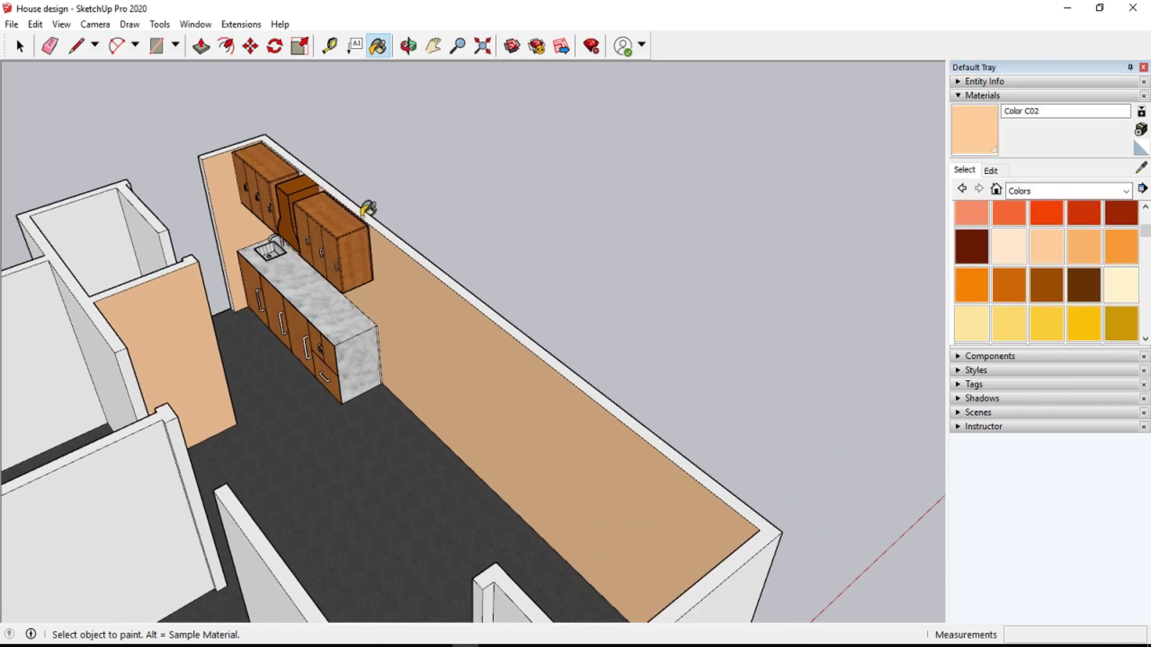
- Orbit around the house and back to face the kitchen counter
click(408, 46)
drag(423, 378, 290, 401)
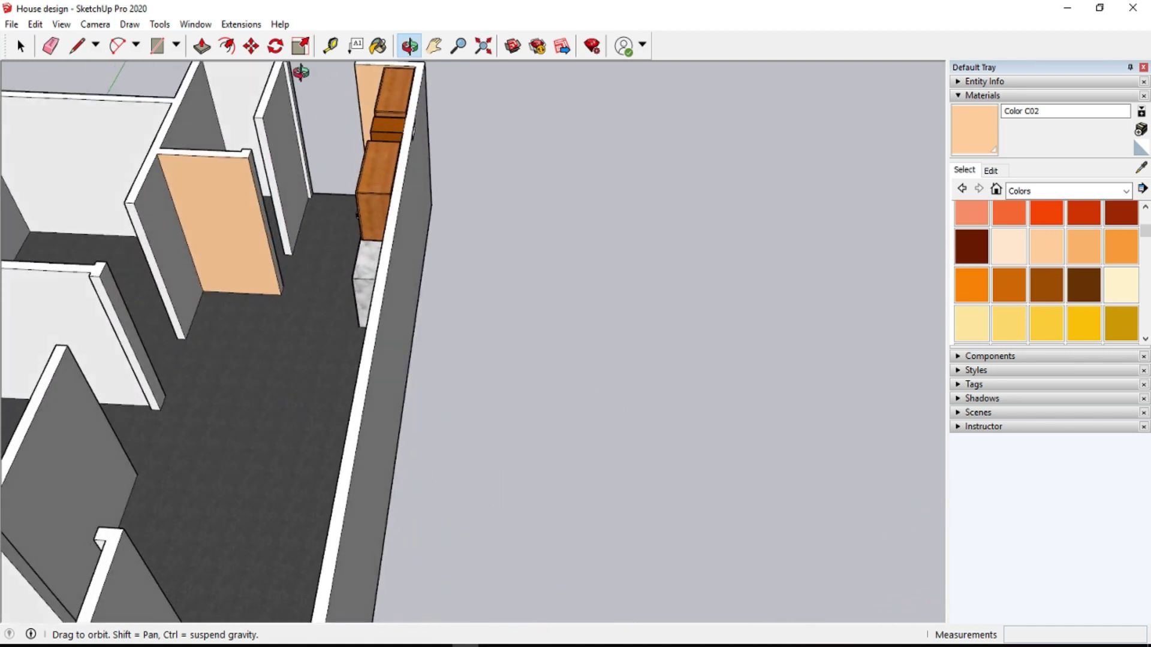
drag(301, 71, 392, 55)
click(378, 45)
scroll(288, 150, down, 3)
scroll(323, 335, up, 3)
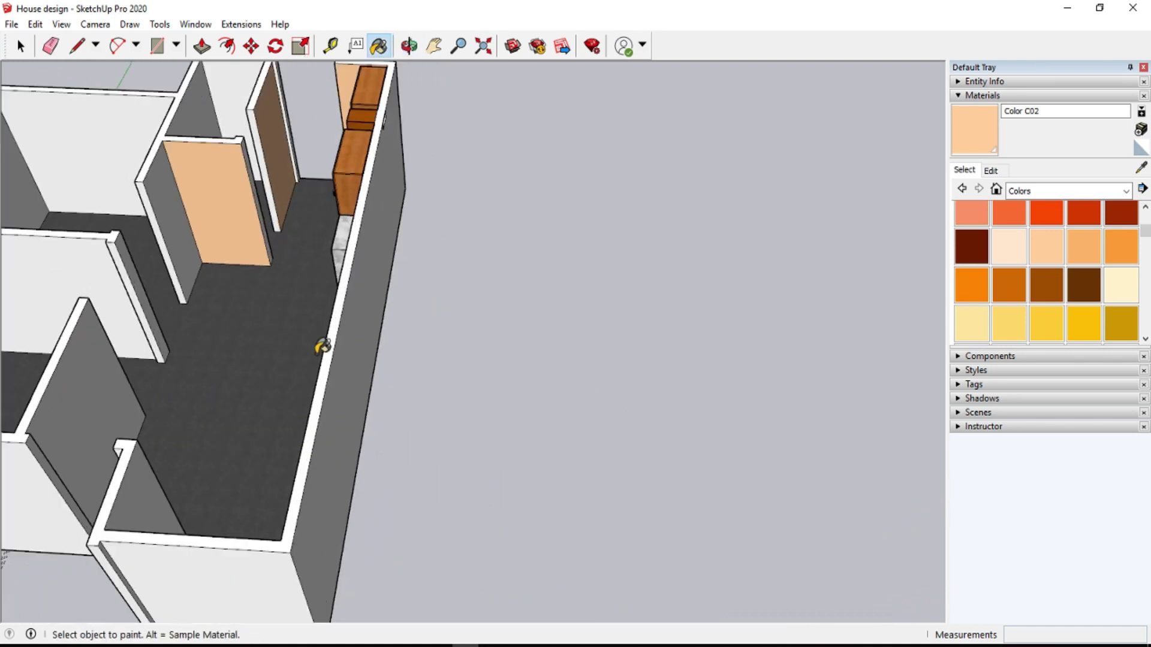
scroll(185, 231, down, 2)
scroll(326, 275, down, 3)
click(408, 45)
mouse_move(480, 180)
mouse_down()
mouse_move(568, 303)
mouse_move(429, 416)
mouse_up()
scroll(429, 416, up, 3)
- Paint the small side room's floor with Herringbone tile from the Tile collection
click(1127, 192)
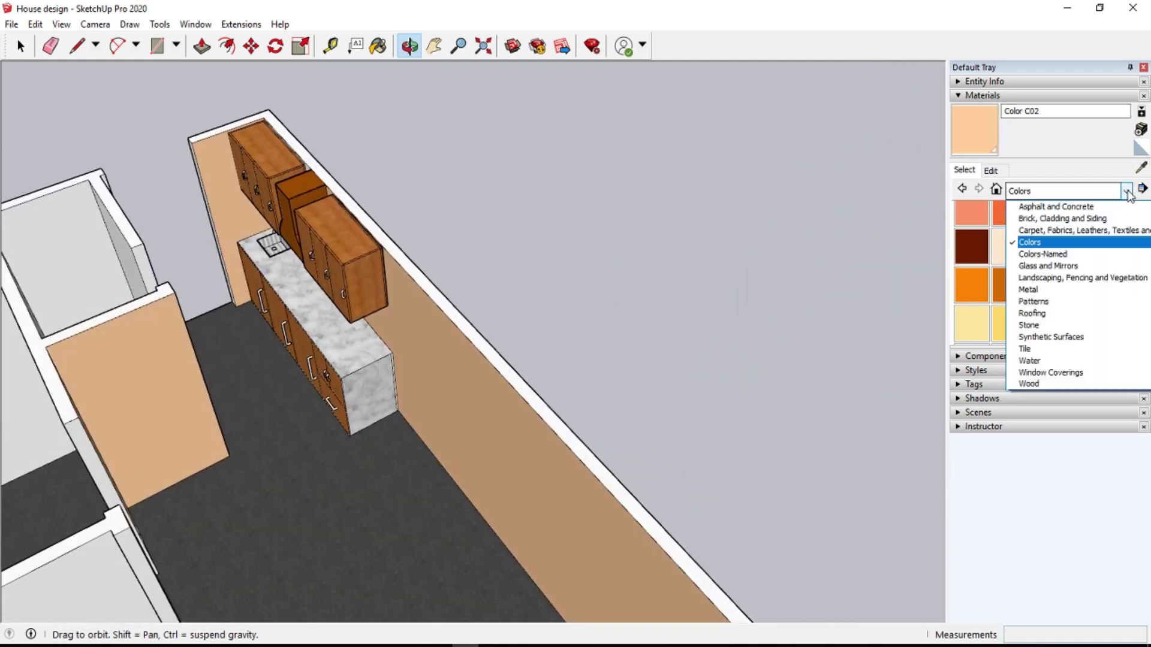
click(1048, 348)
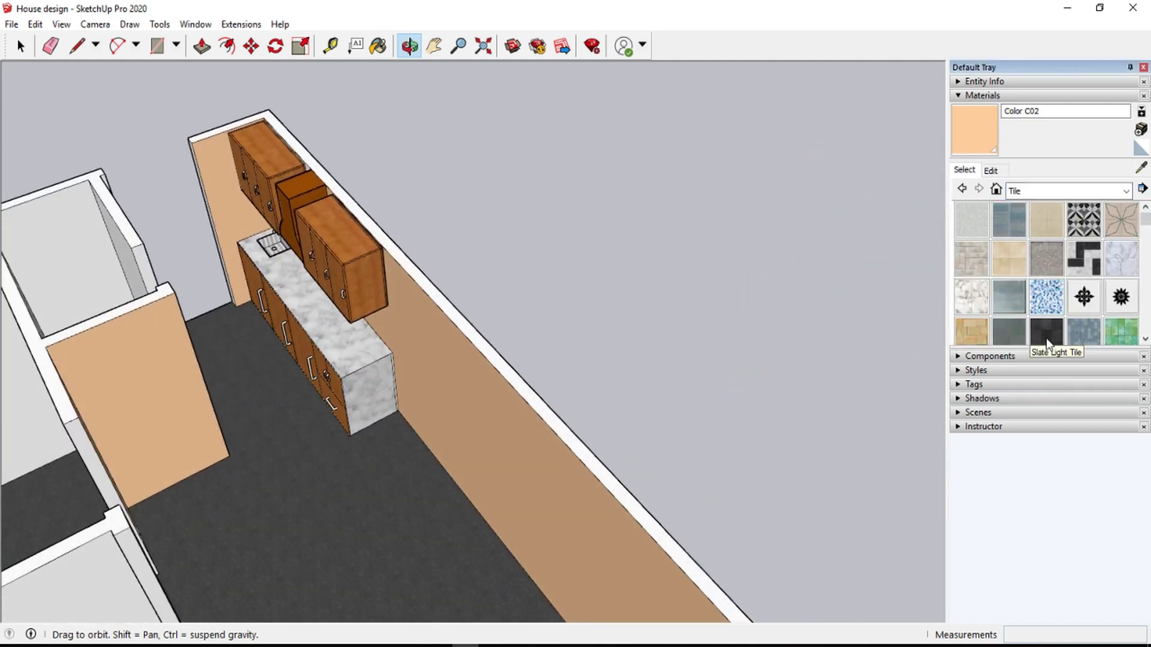
click(1049, 310)
click(1084, 258)
scroll(1079, 270, down, 5)
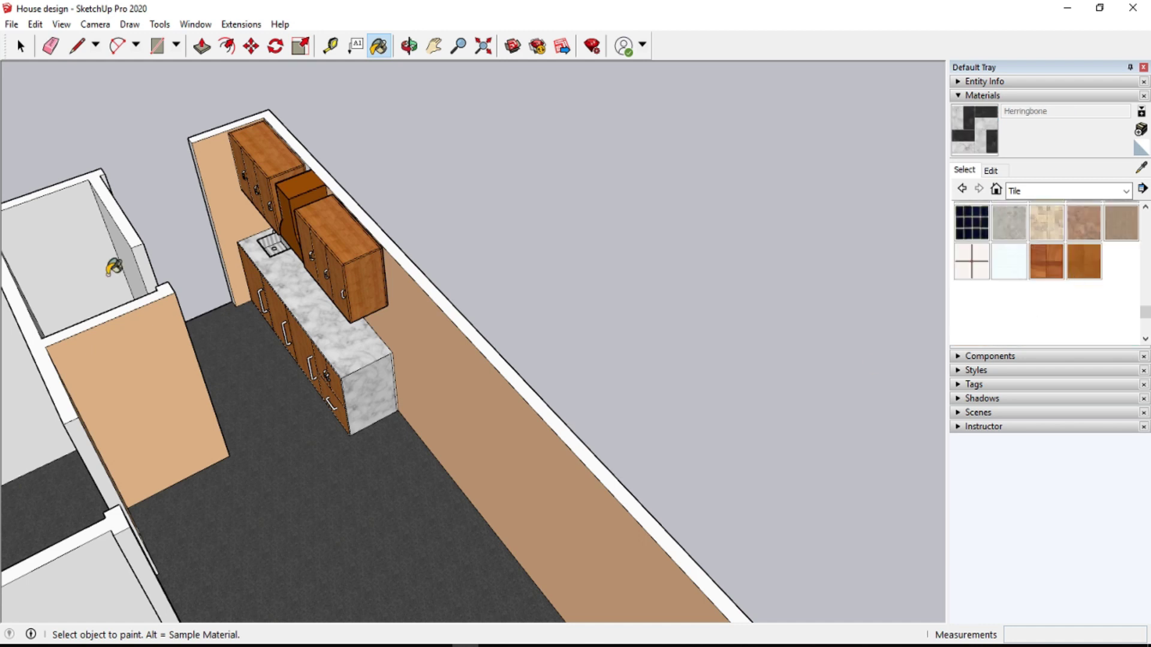
click(90, 243)
mouse_move(331, 161)
middle_down()
mouse_move(376, 304)
mouse_move(257, 480)
mouse_move(200, 444)
middle_up()
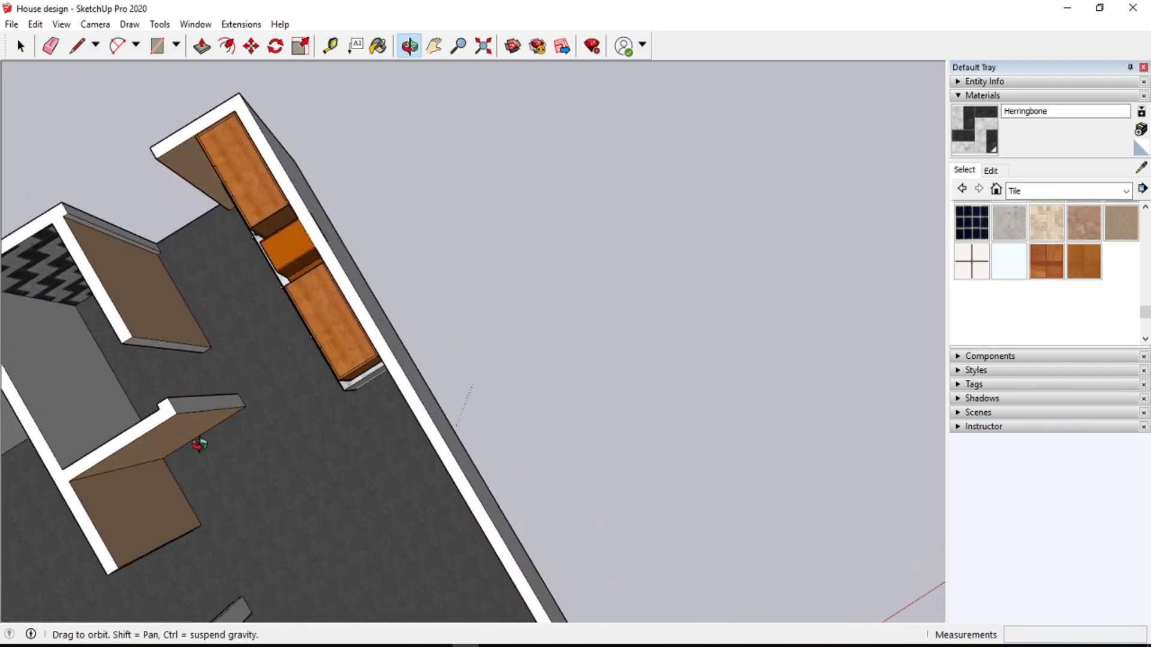
scroll(254, 338, up, 3)
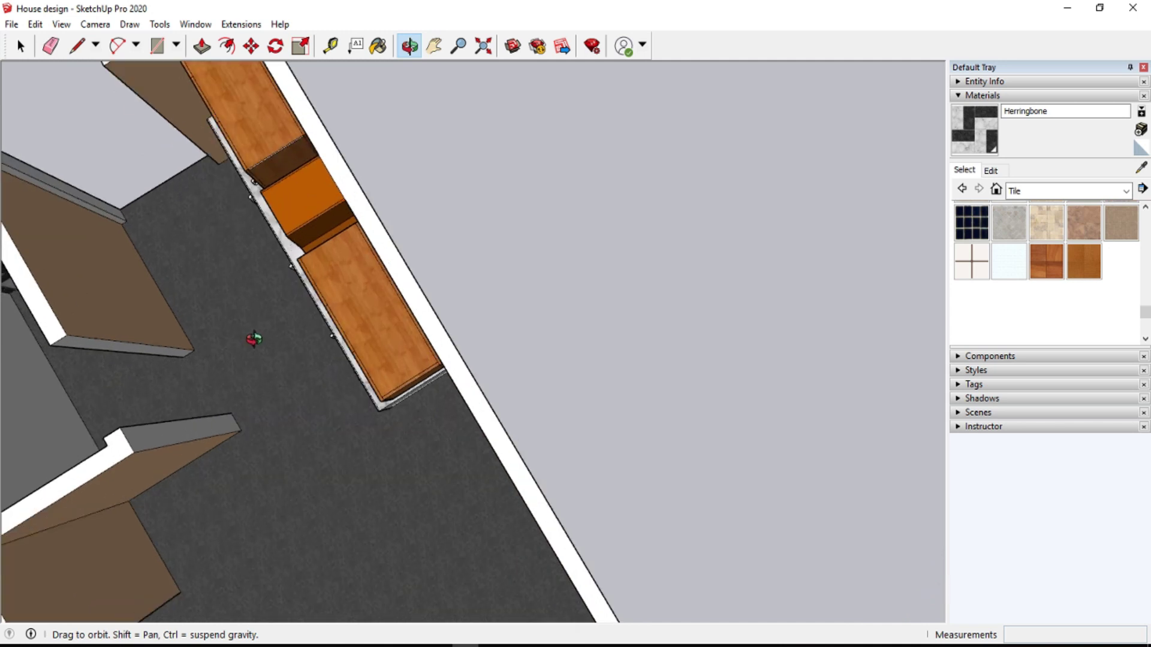
- Draw a line near the counter to close a face
click(77, 45)
click(231, 413)
click(195, 350)
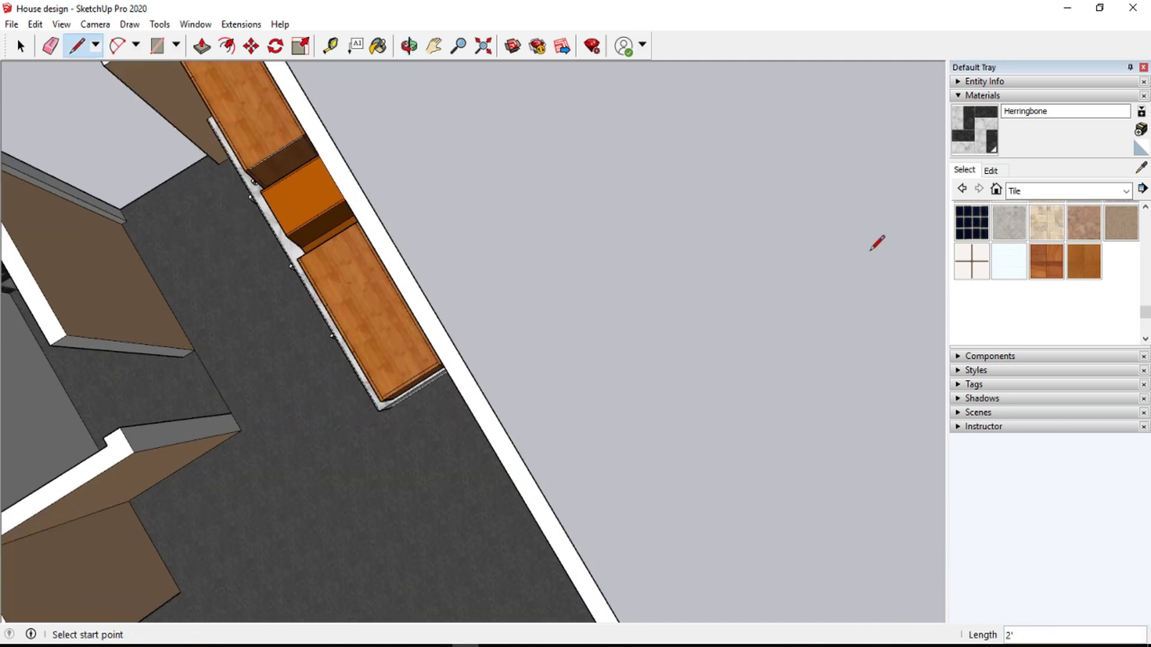
- Try Slate Light Tile on the floor, undo it, then try Mosaic Hexagonal Tile
scroll(1030, 246, up, 5)
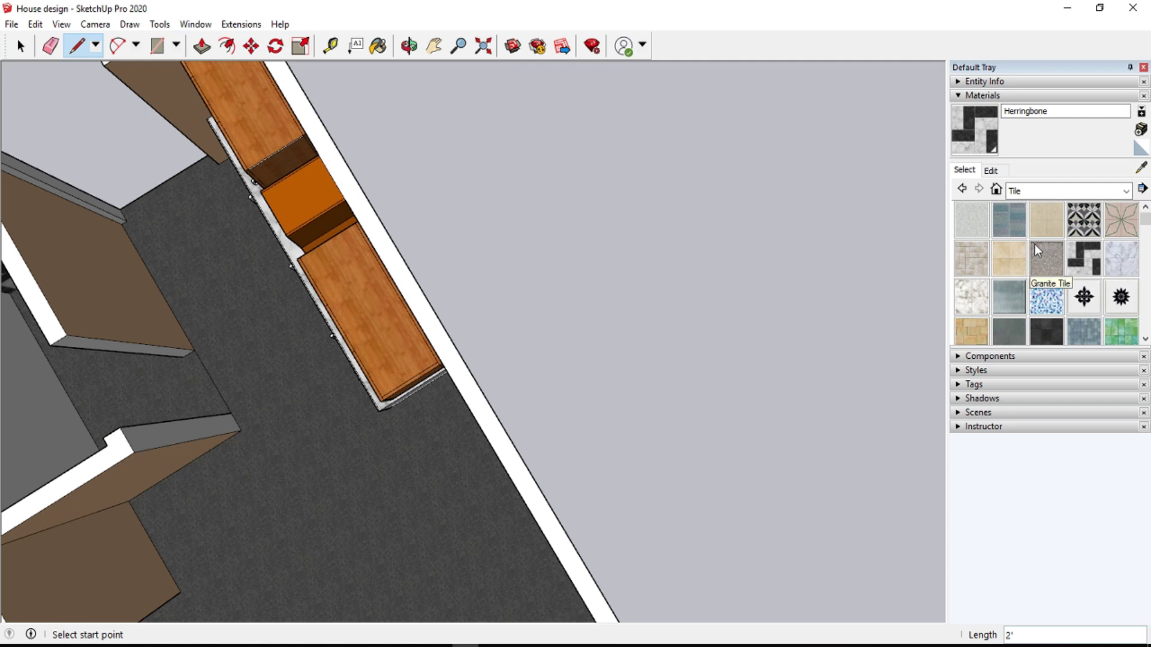
click(1046, 331)
click(457, 429)
scroll(468, 448, down, 3)
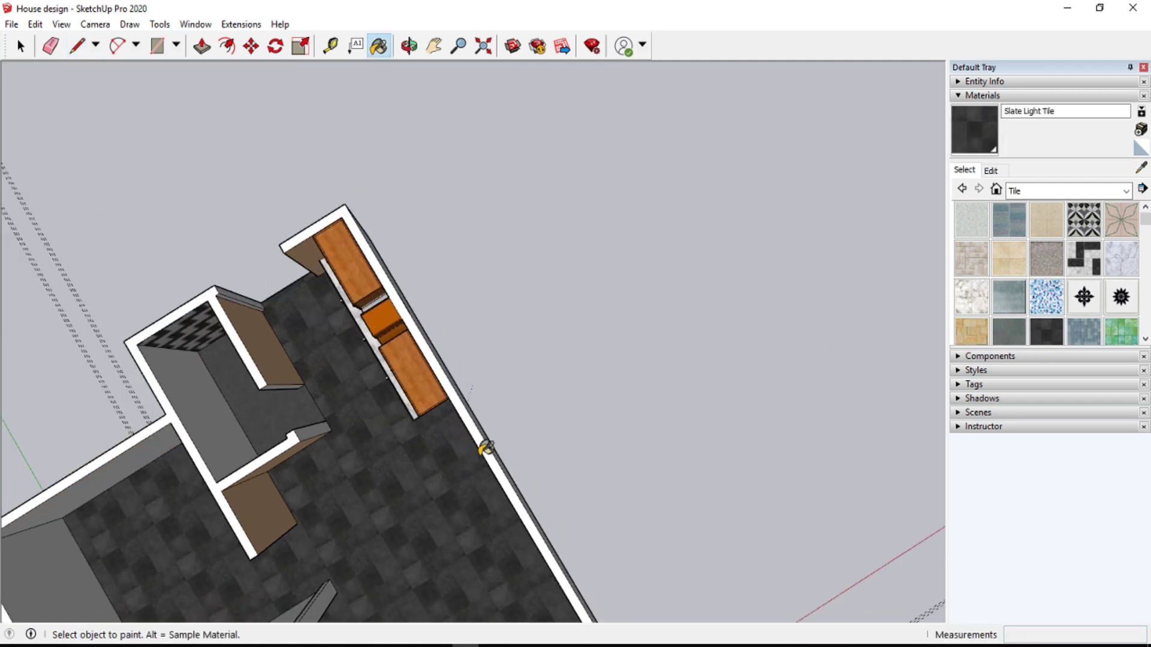
key(ctrl+z)
click(1046, 296)
click(313, 438)
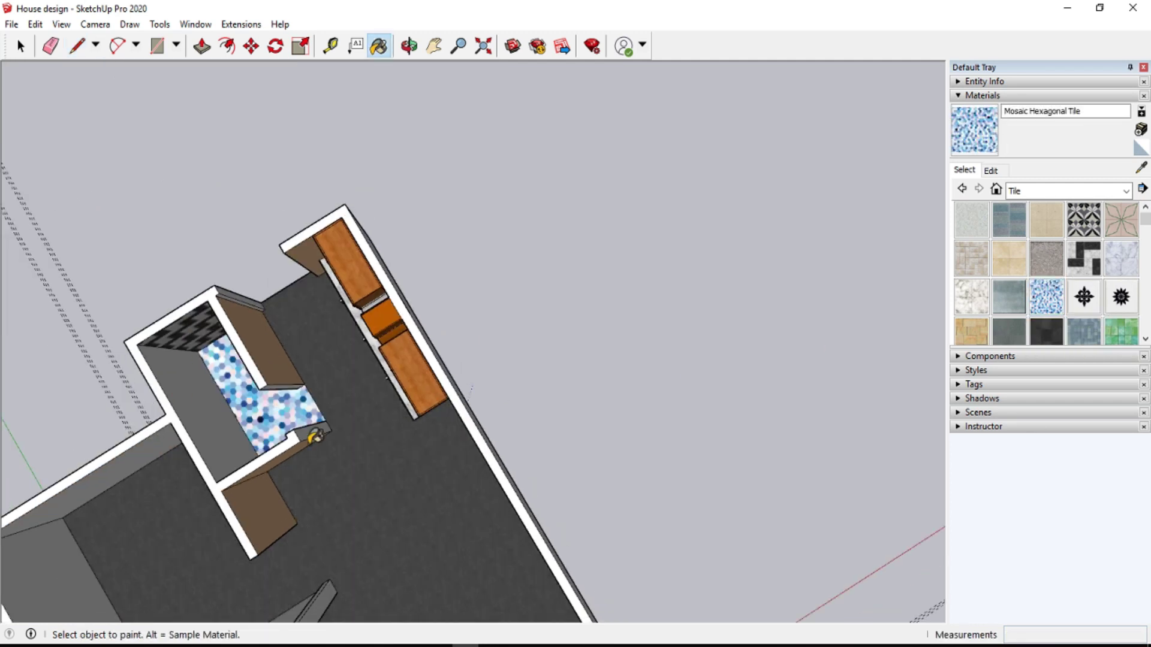
- Repaint the bathroom floor with Herringbone tile
scroll(318, 441, up, 2)
scroll(326, 442, up, 2)
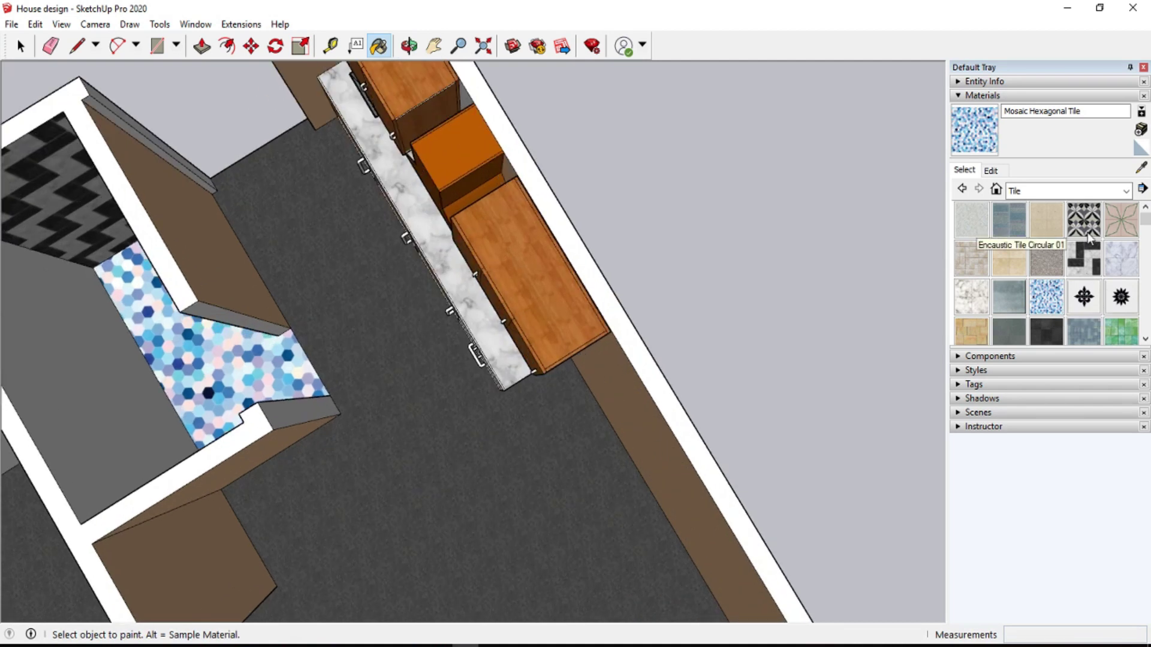
click(1084, 259)
click(176, 372)
- Paint the upper bathroom face and grey wall with Concrete Pavers Block Multi
scroll(263, 359, down, 2)
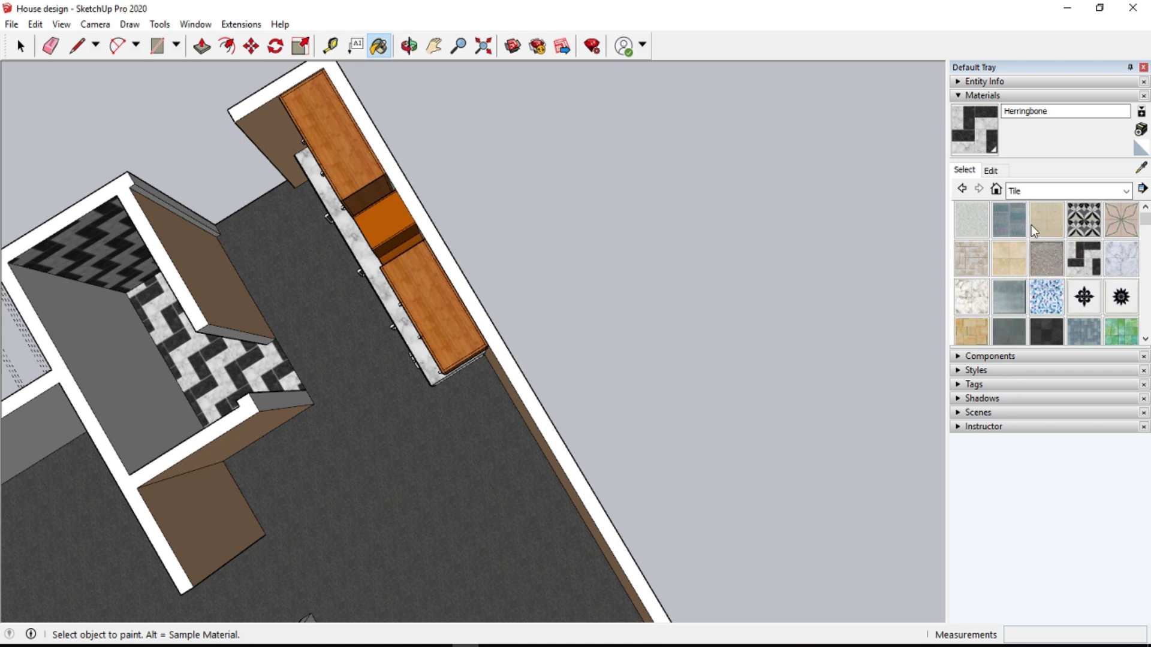
click(1013, 222)
click(137, 258)
click(113, 296)
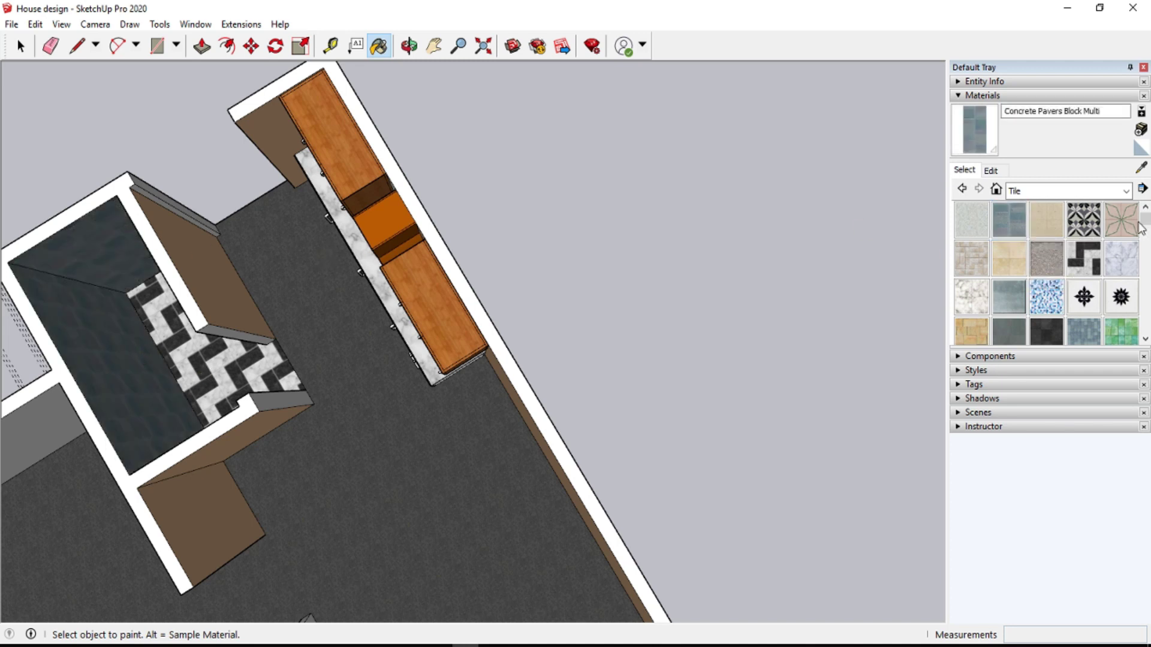
- Cover two bathroom walls with Tile Hexagon White, then orbit back to the kitchen
scroll(1023, 263, down, 2)
scroll(1033, 315, down, 2)
scroll(1033, 314, down, 2)
scroll(1033, 315, up, 2)
click(1111, 242)
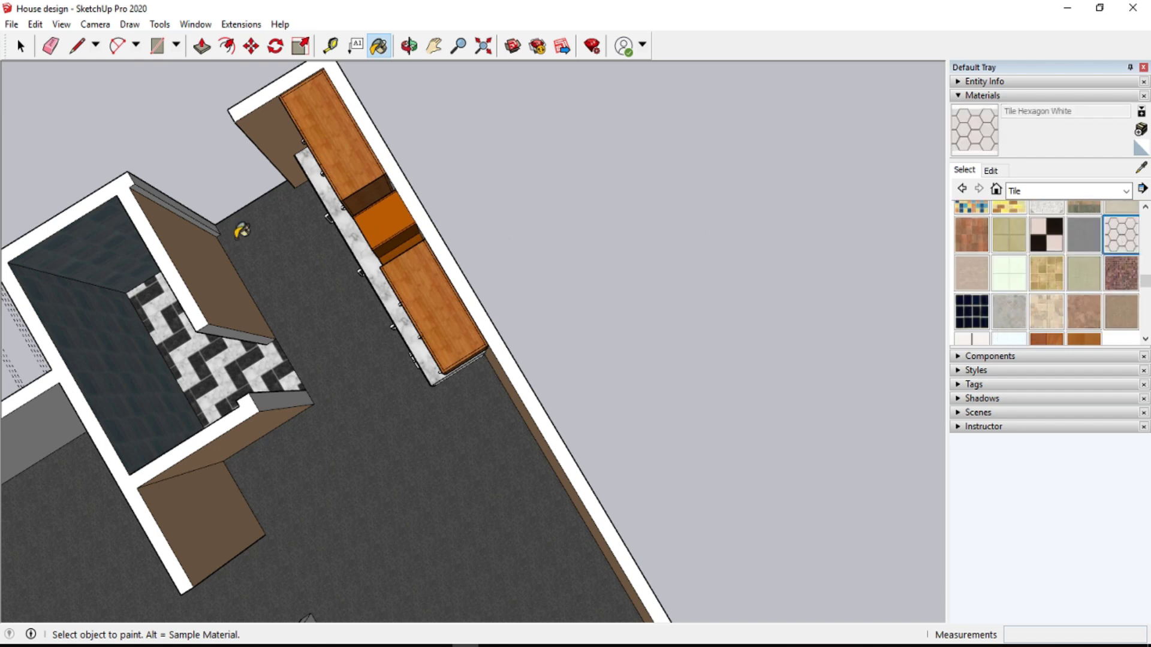
click(129, 260)
click(185, 329)
mouse_move(185, 329)
middle_down()
mouse_move(368, 347)
mouse_move(233, 411)
mouse_move(392, 196)
middle_up()
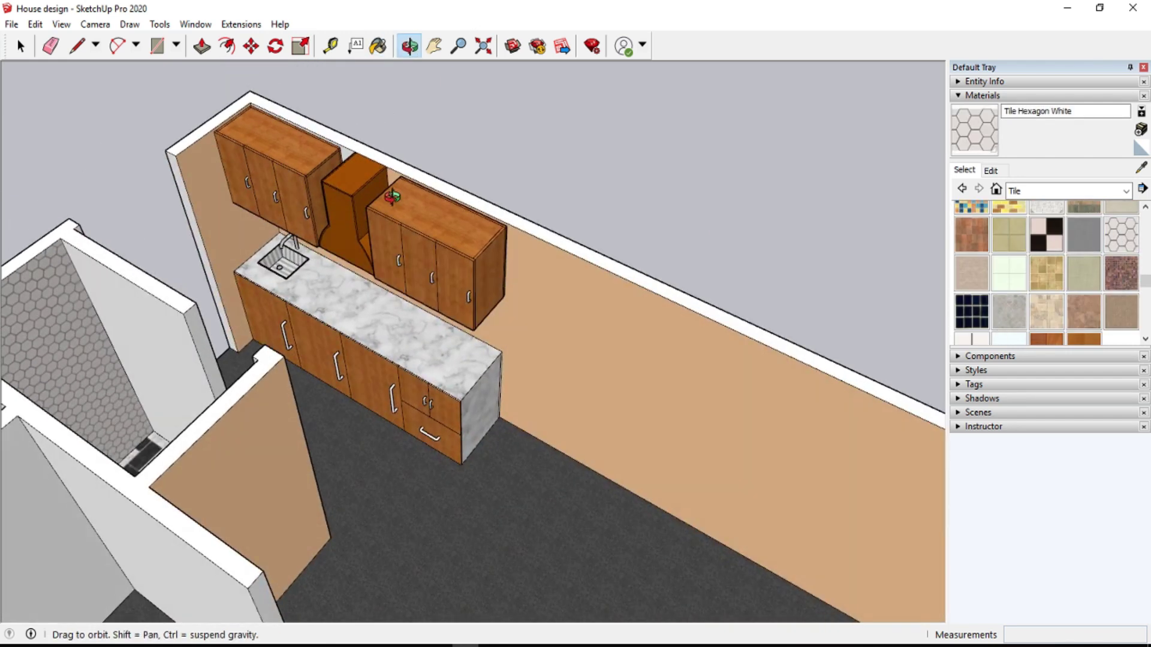
- Apply Tile Hexagon White to the bathroom wall facing the kitchen and orbit to review
click(379, 47)
click(192, 351)
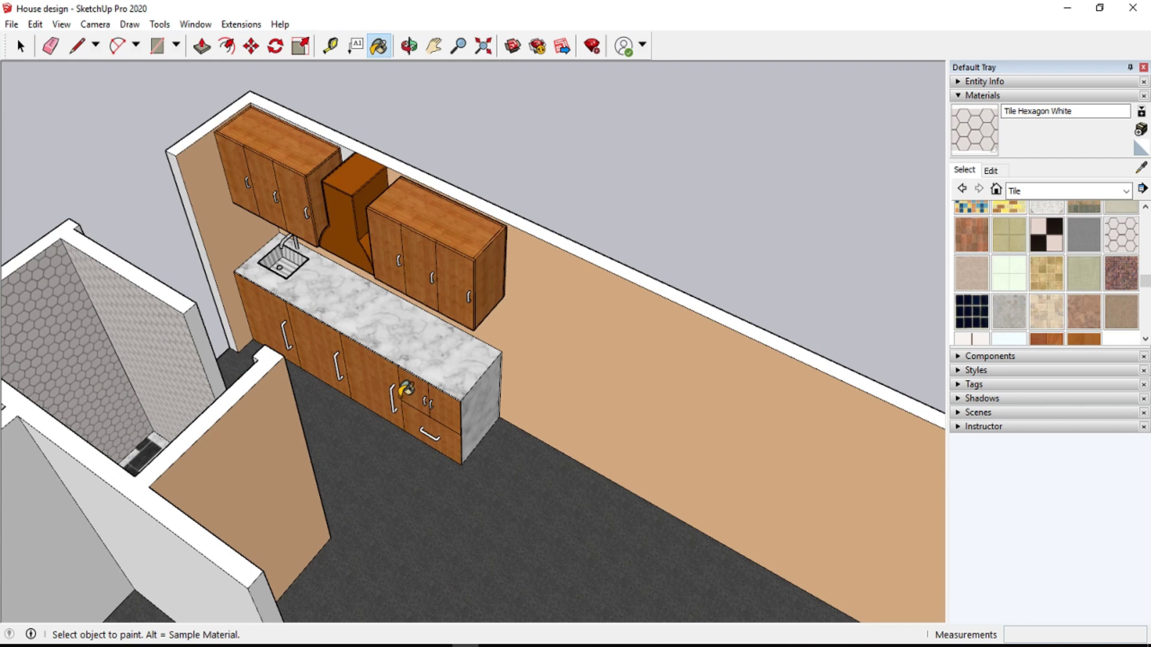
mouse_move(585, 326)
middle_down()
mouse_move(618, 451)
mouse_move(596, 432)
middle_up()
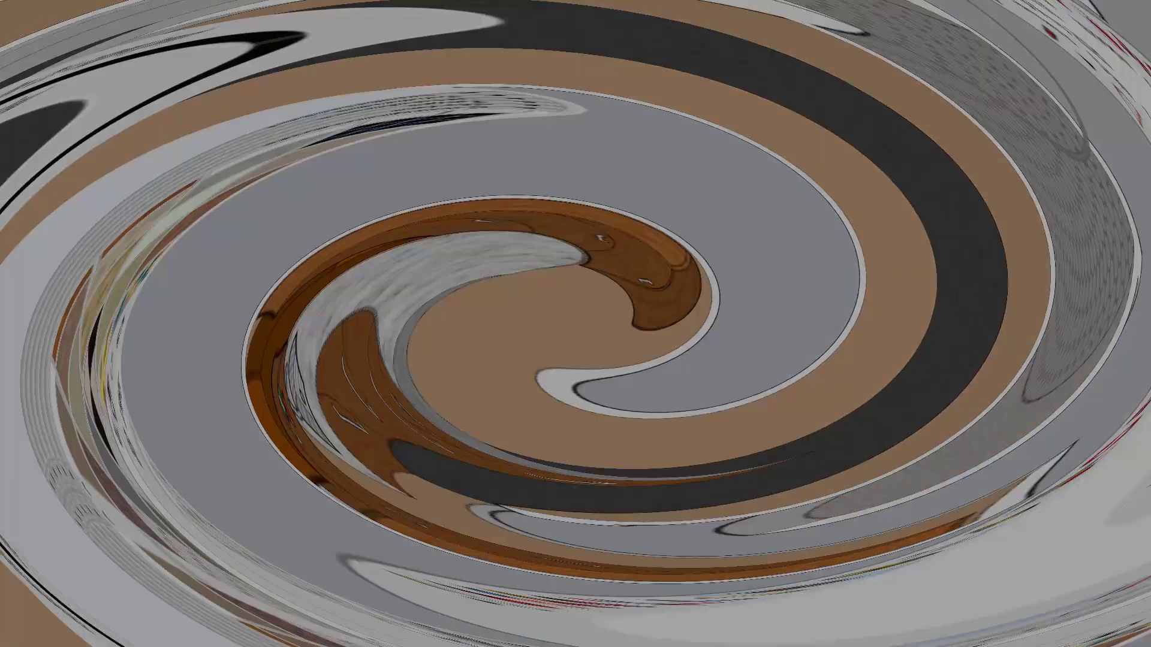